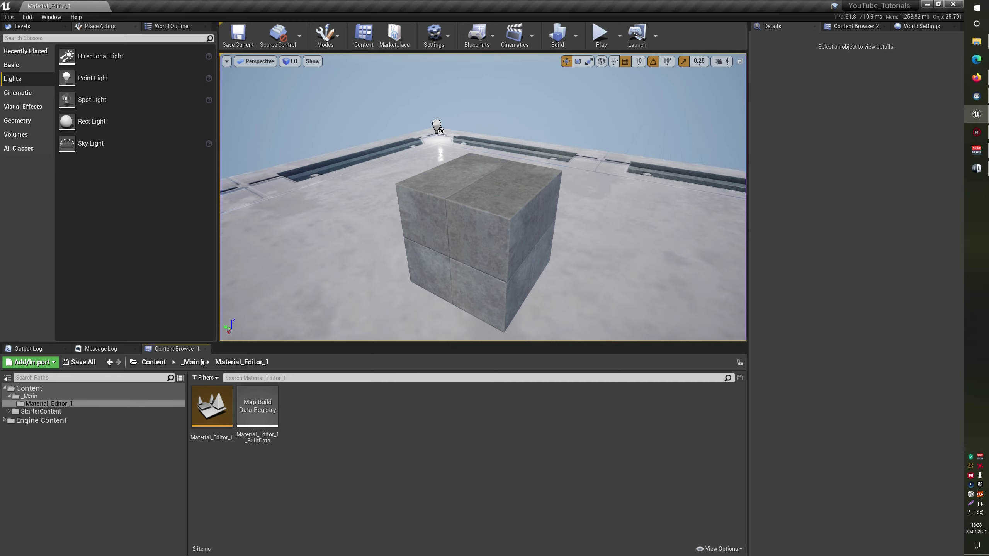
- Create a new material asset in the Content Browser named Name_Mat and open it for editing
right_click(401, 432)
click(454, 244)
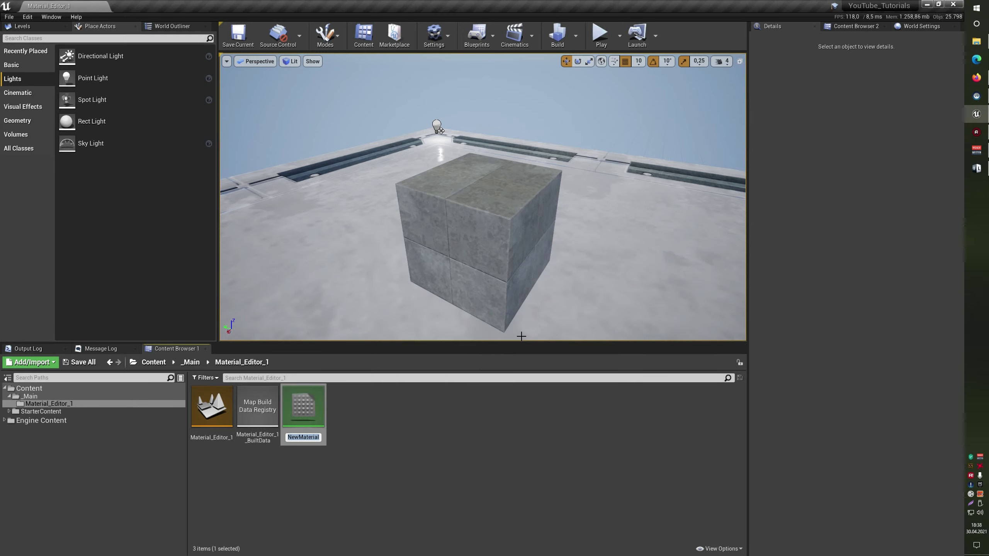
text(Name_Mat)
key(Return)
key(Return)
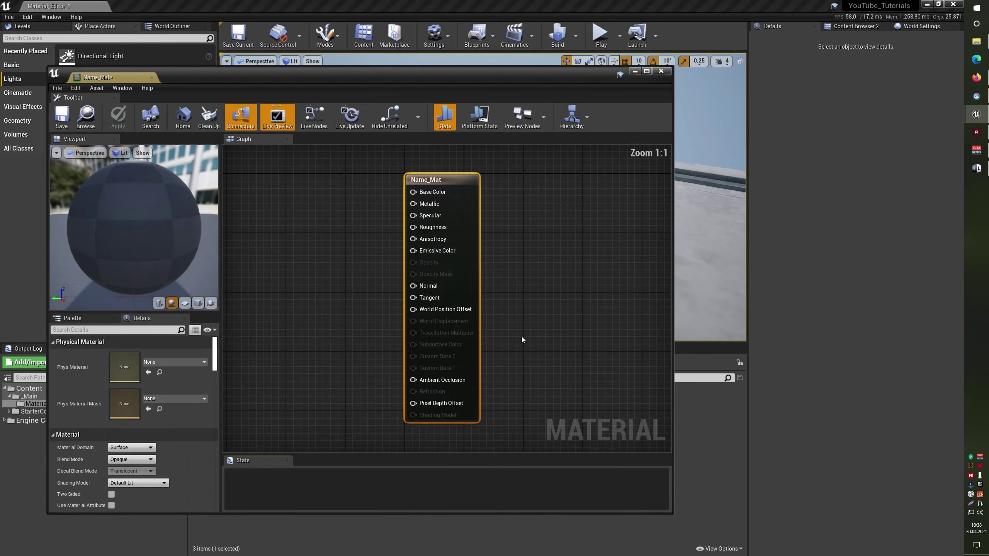
drag(101, 77, 137, 6)
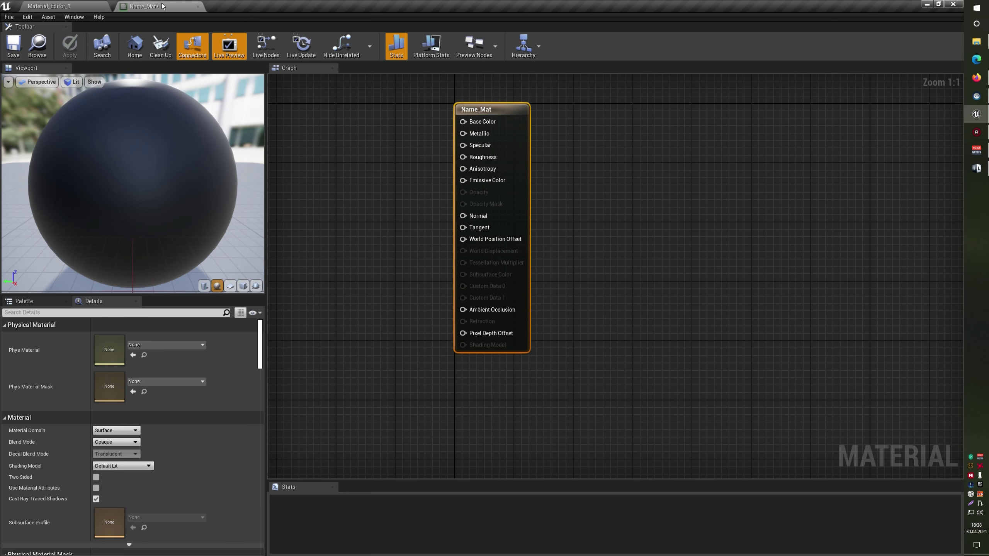
right_drag(400, 144, 670, 194)
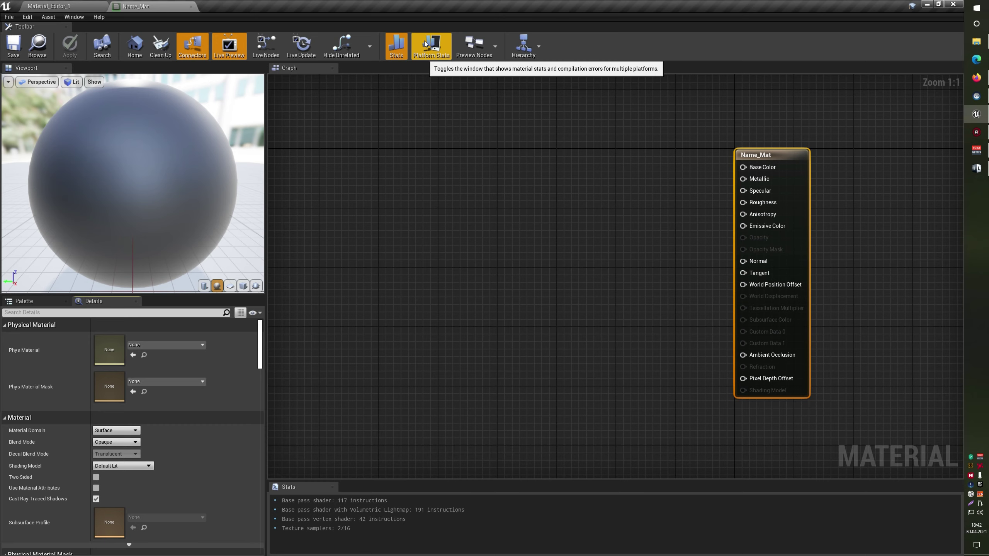
drag(693, 96, 828, 235)
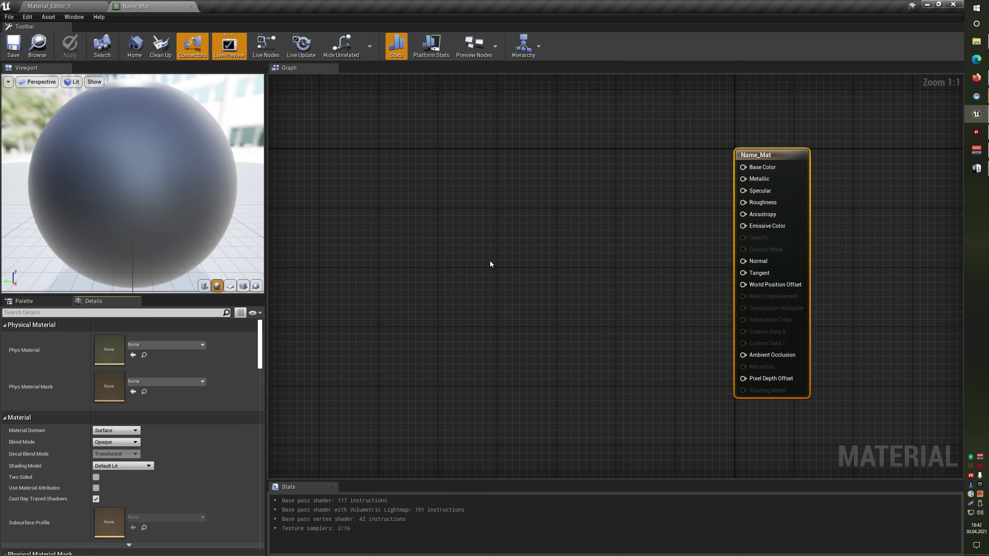
click(28, 300)
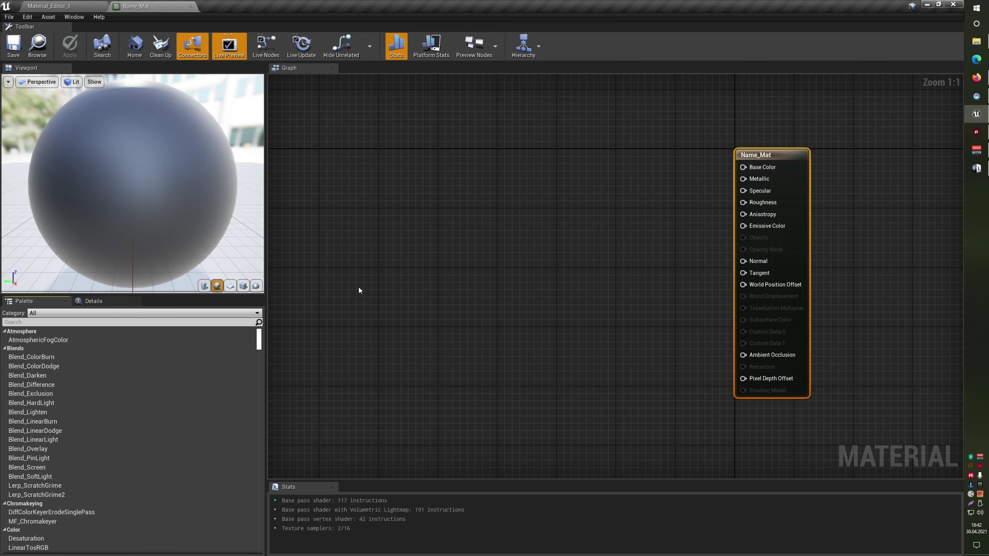
click(110, 306)
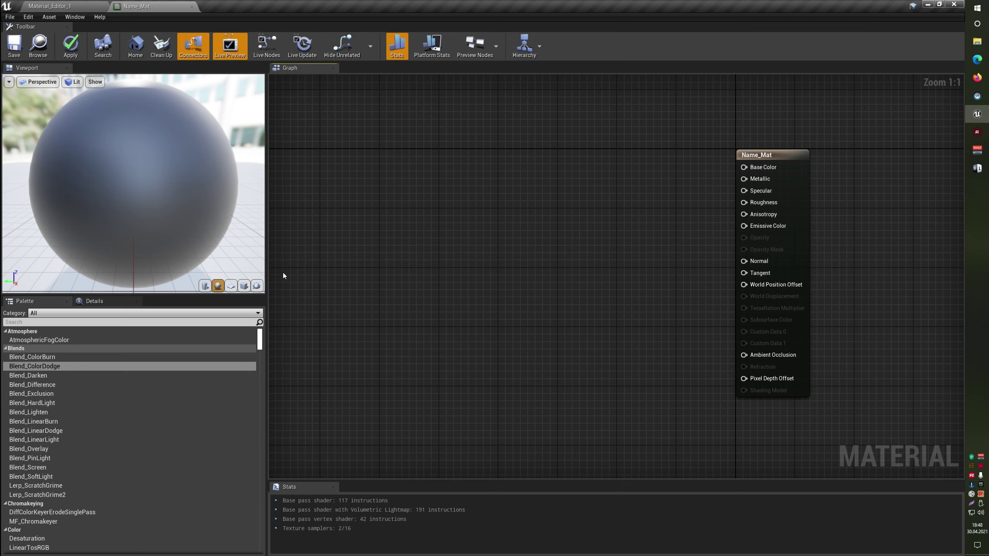
drag(42, 393, 395, 278)
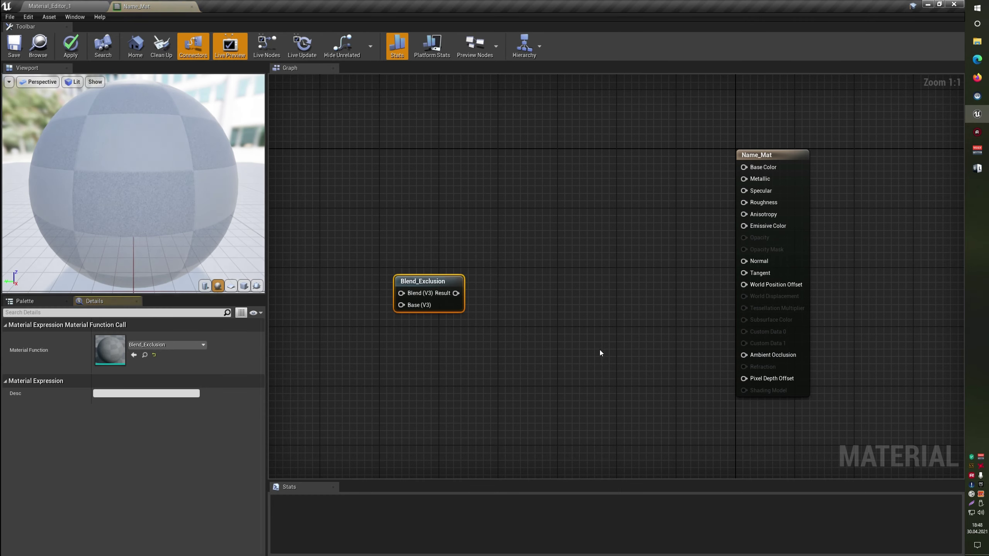
click(600, 351)
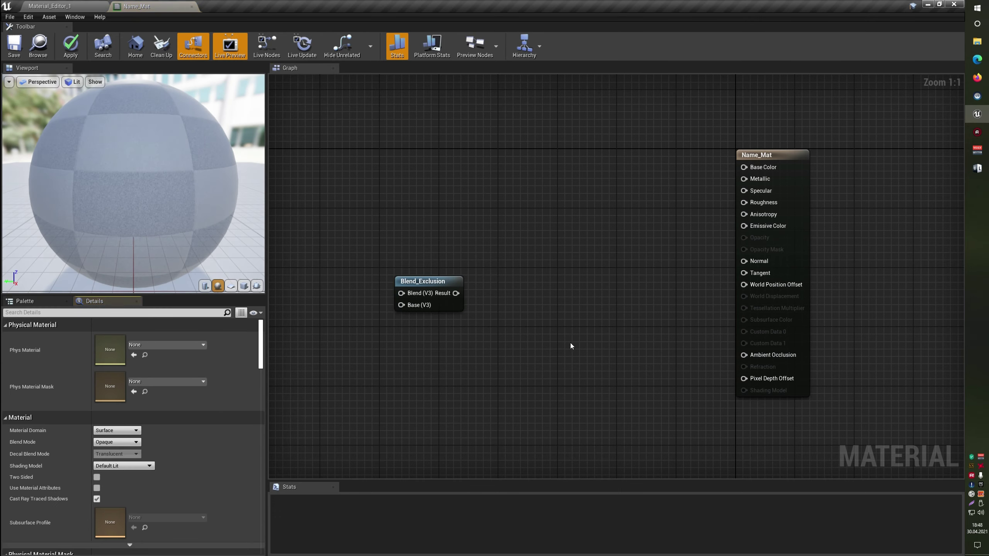
click(542, 220)
click(562, 292)
drag(454, 293, 629, 260)
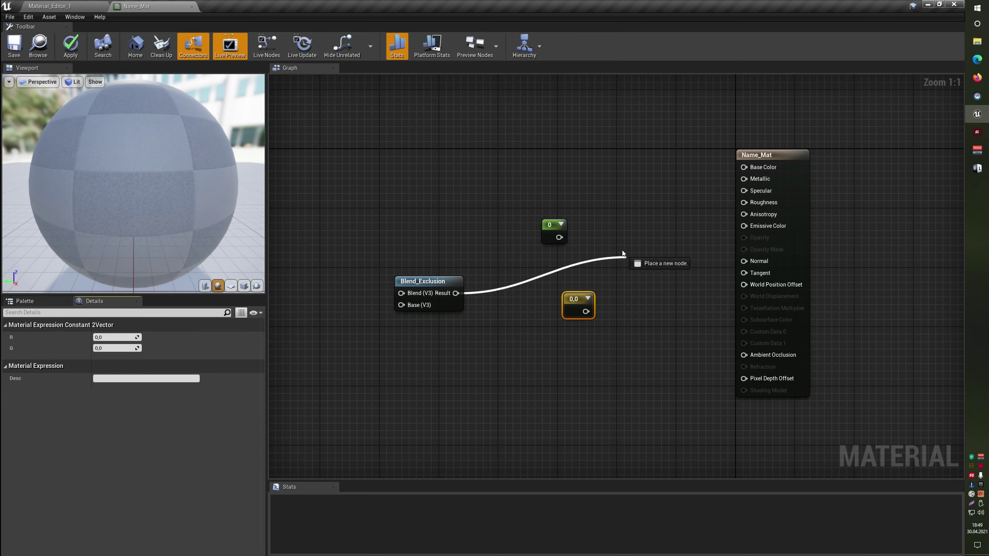
drag(558, 237, 744, 167)
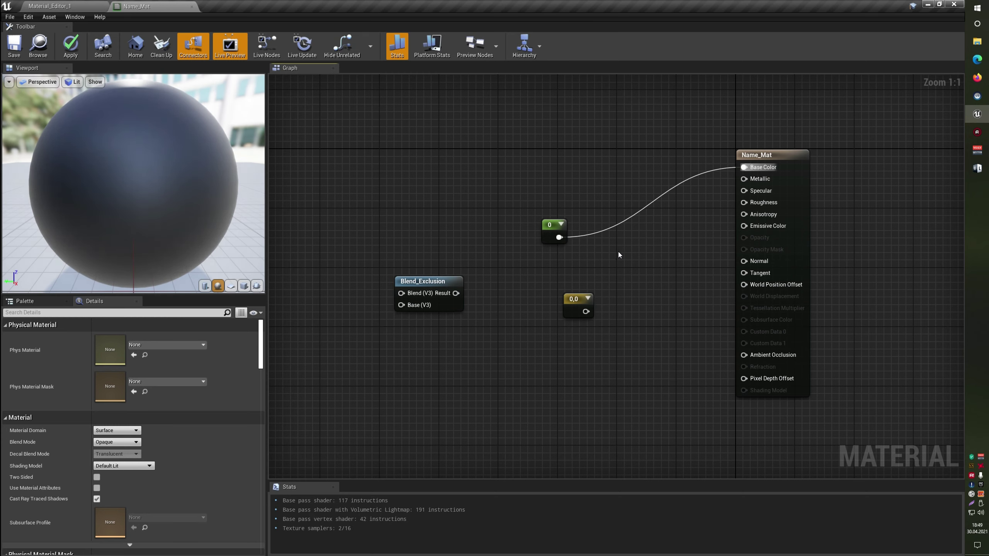
drag(686, 228, 853, 247)
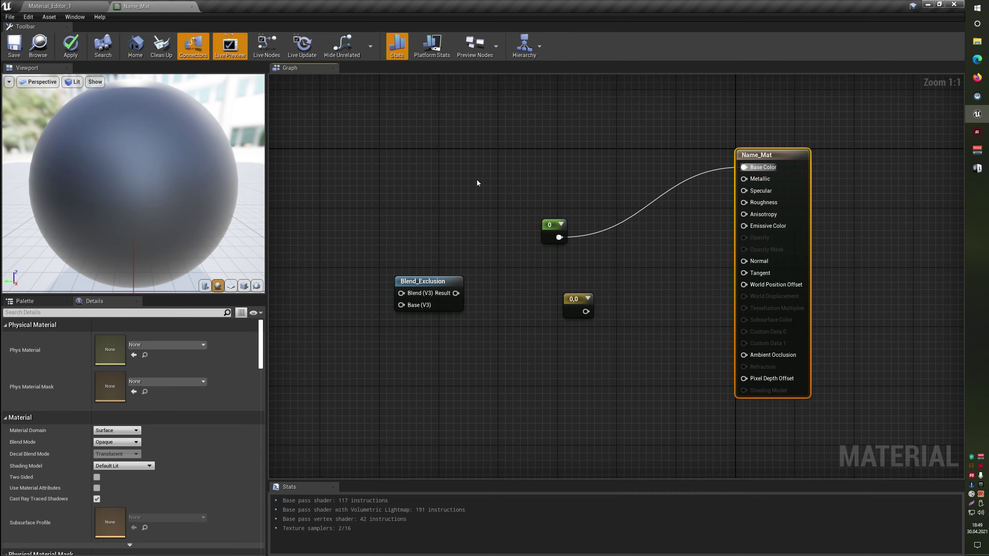
drag(320, 175, 680, 394)
- Delete the trial nodes, add a Constant wired into Base Color, and set its value to 1
key(Delete)
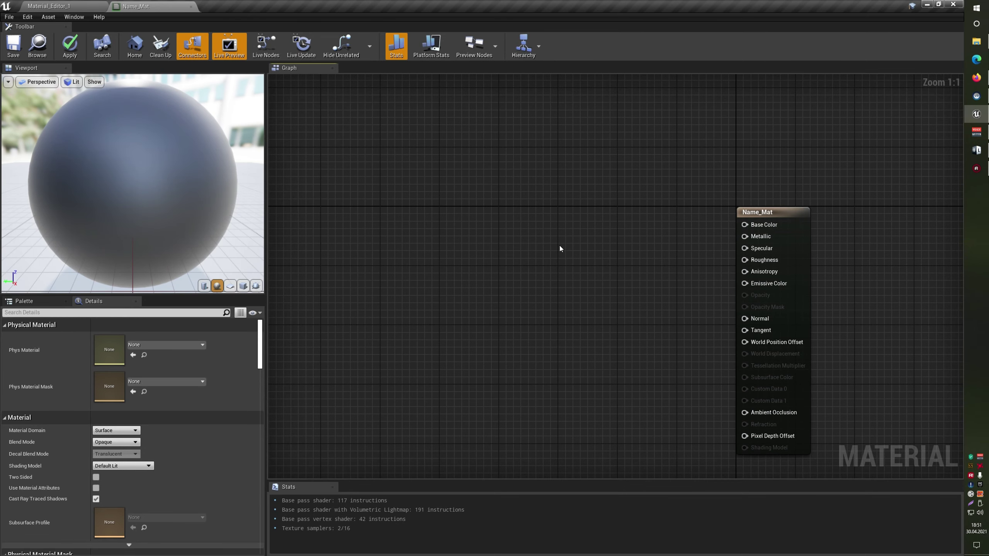
right_click(559, 248)
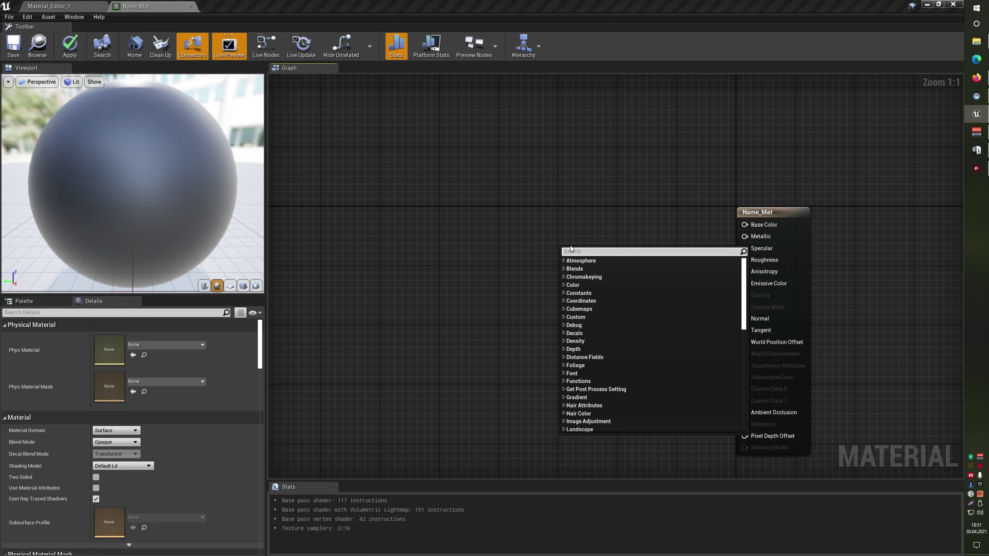
text(const)
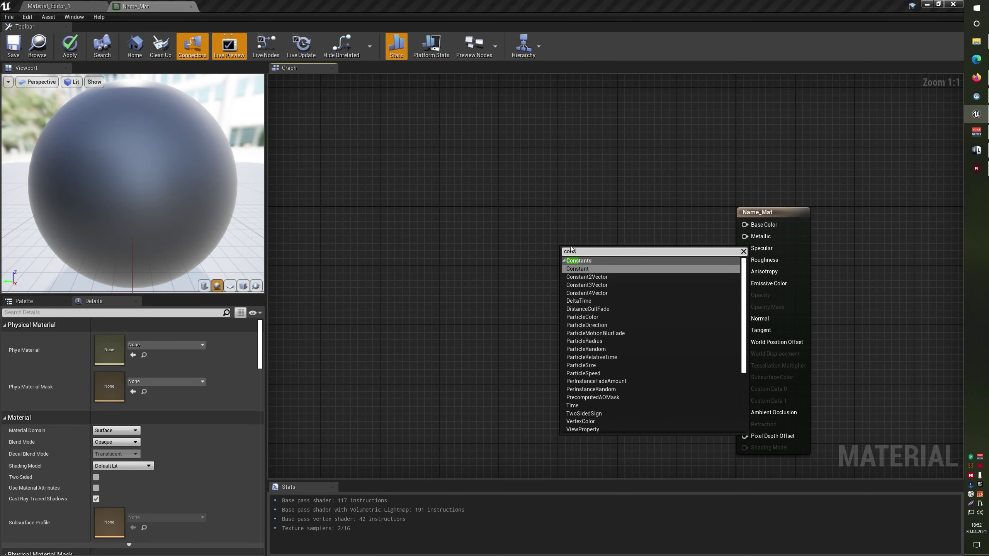
click(604, 268)
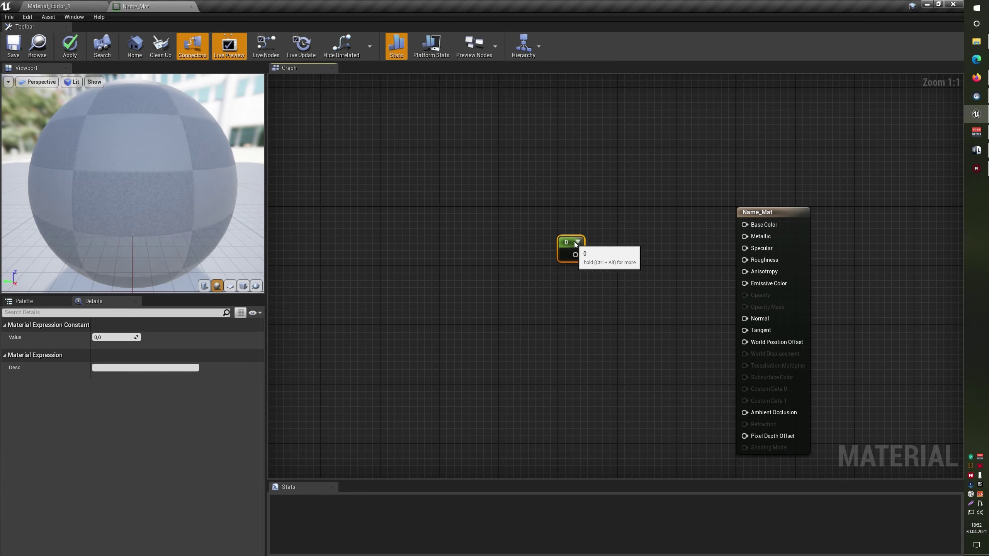
drag(571, 253, 576, 229)
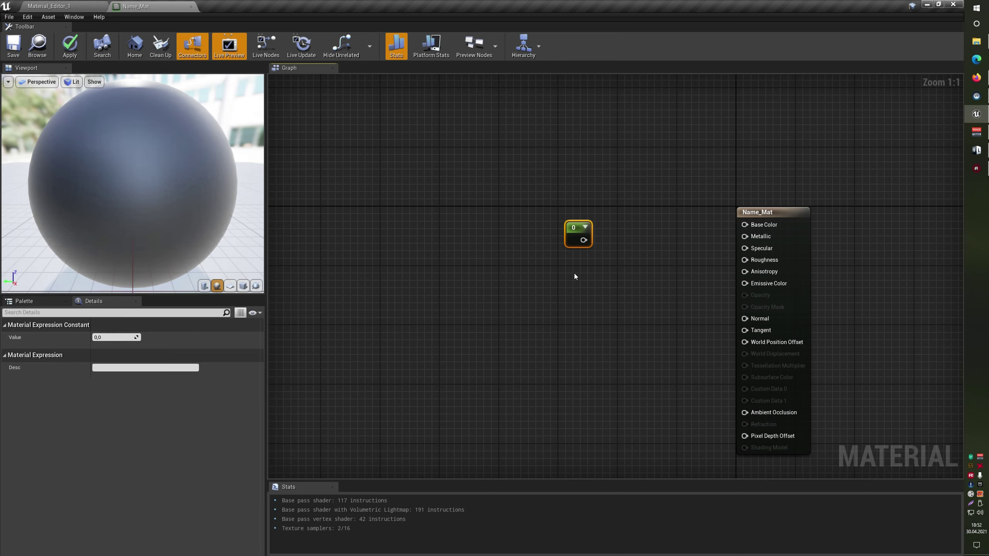
drag(584, 240, 758, 226)
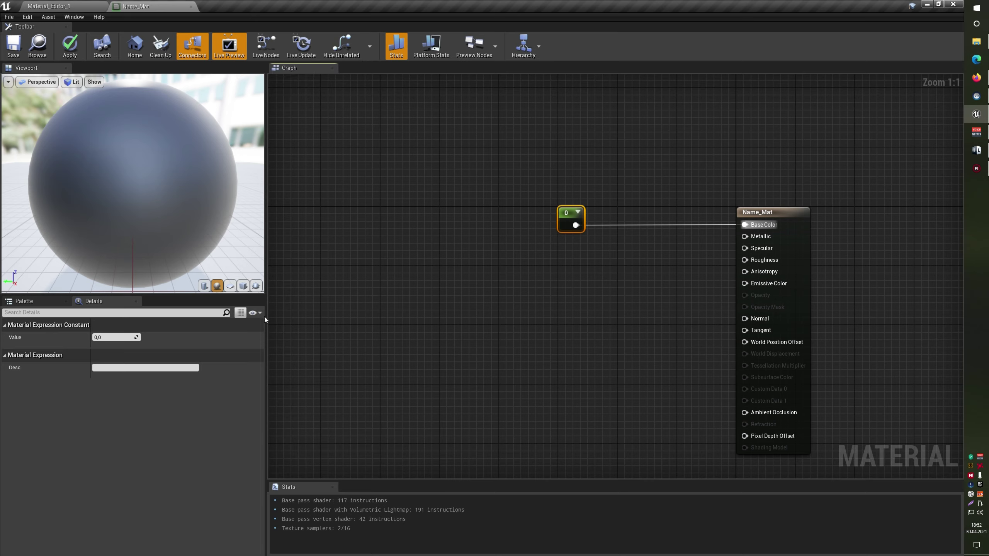
drag(112, 337, 129, 336)
click(367, 320)
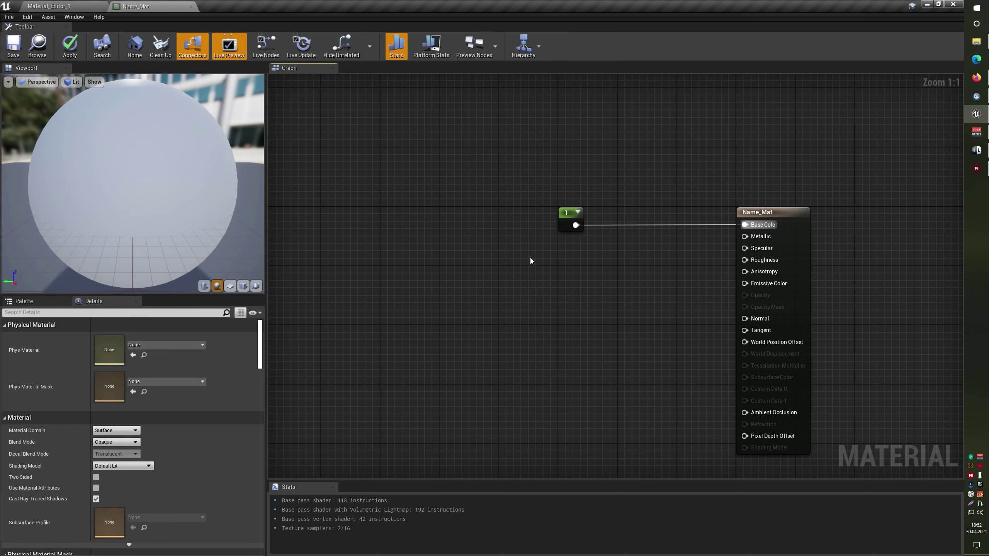
right_drag(530, 258, 475, 256)
- Add a Constant3Vector node from the 'constant' search and delete the extra duplicated nodes
right_click(495, 306)
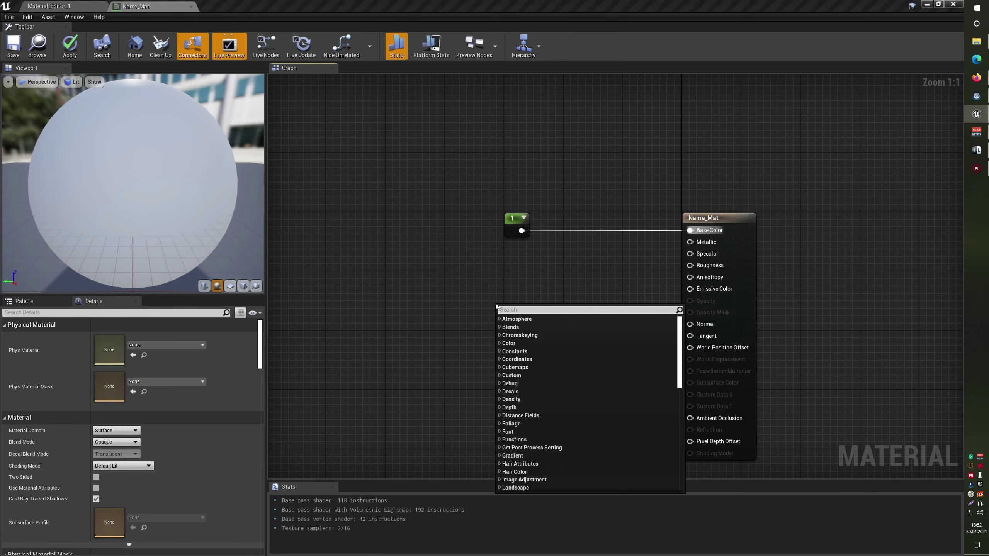
text(constant)
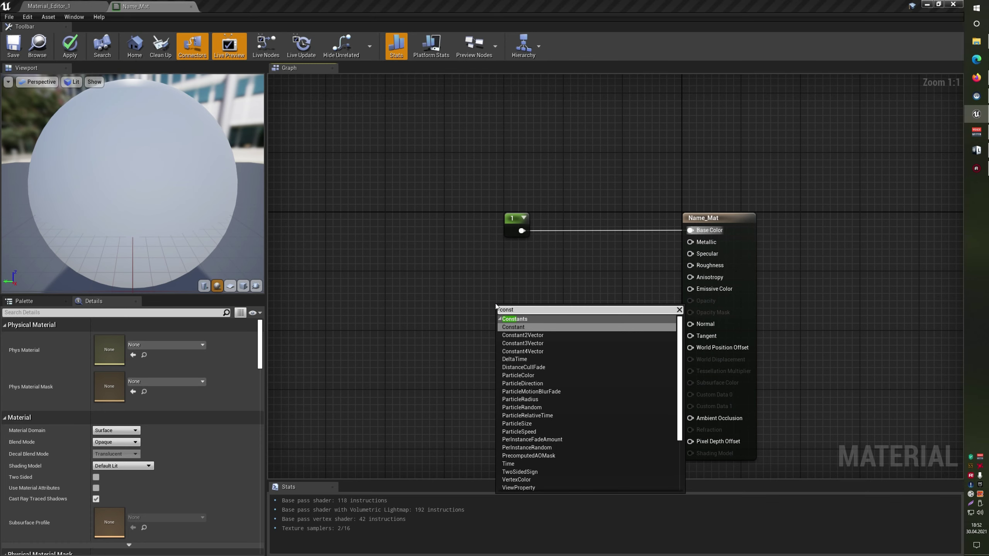
key(Down)
key(Down)
key(Return)
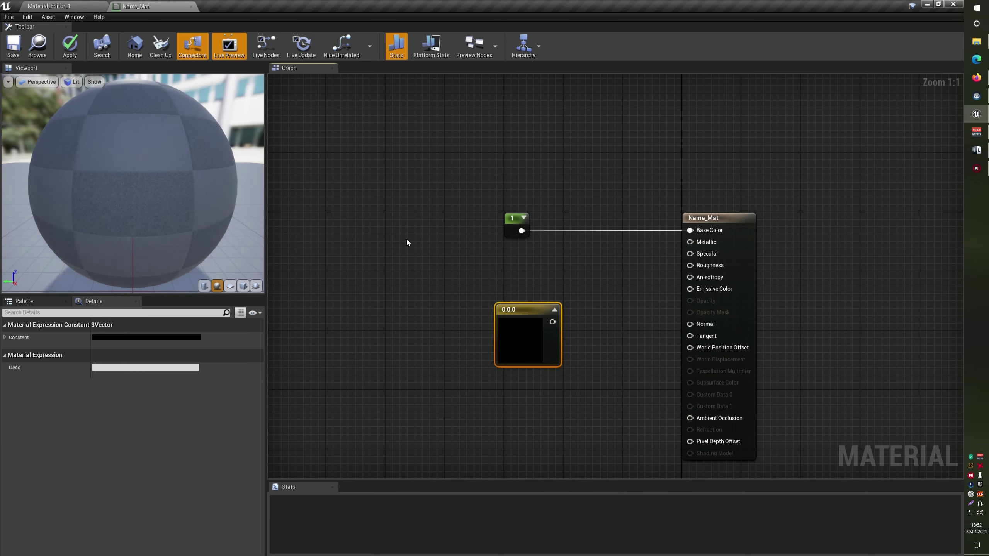
key(ctrl+c)
key(ctrl+v)
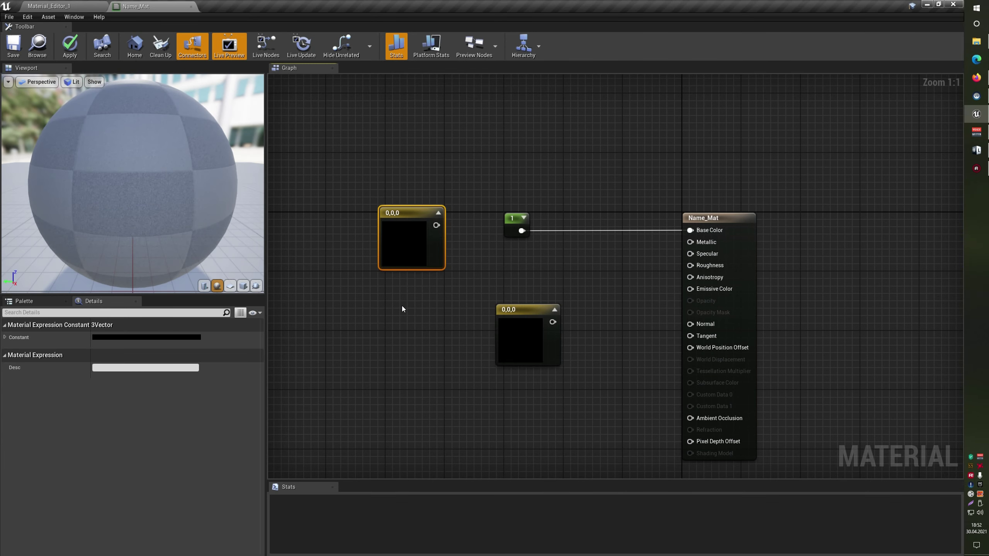
click(402, 309)
drag(364, 195, 426, 329)
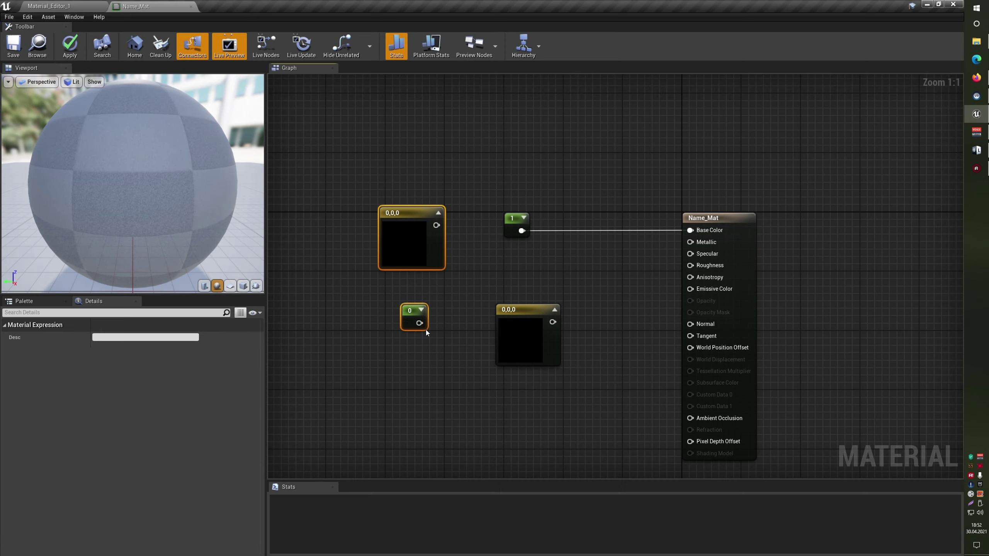
key(Delete)
- Change the scalar constant's value from 1 to 0.5 and select it
drag(467, 203, 572, 258)
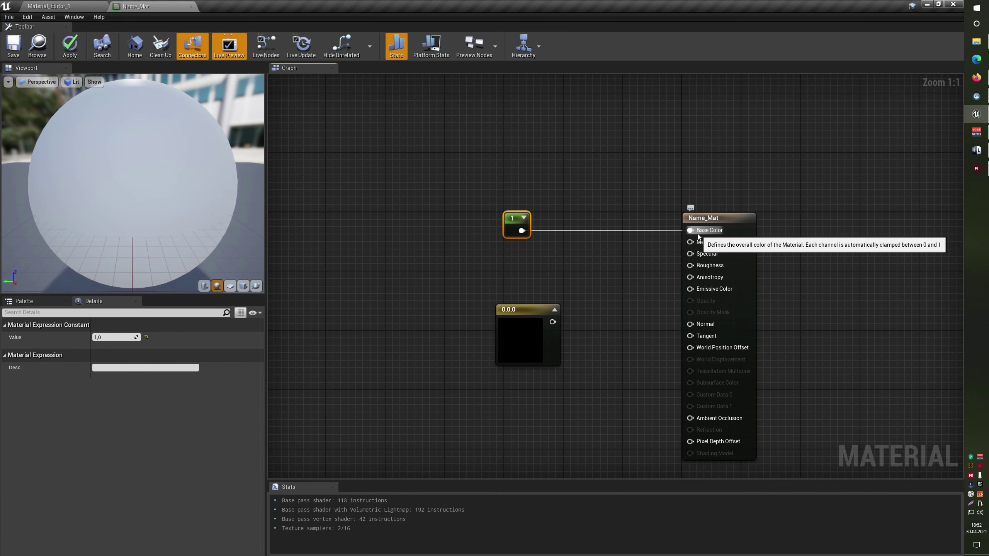
drag(477, 178, 573, 257)
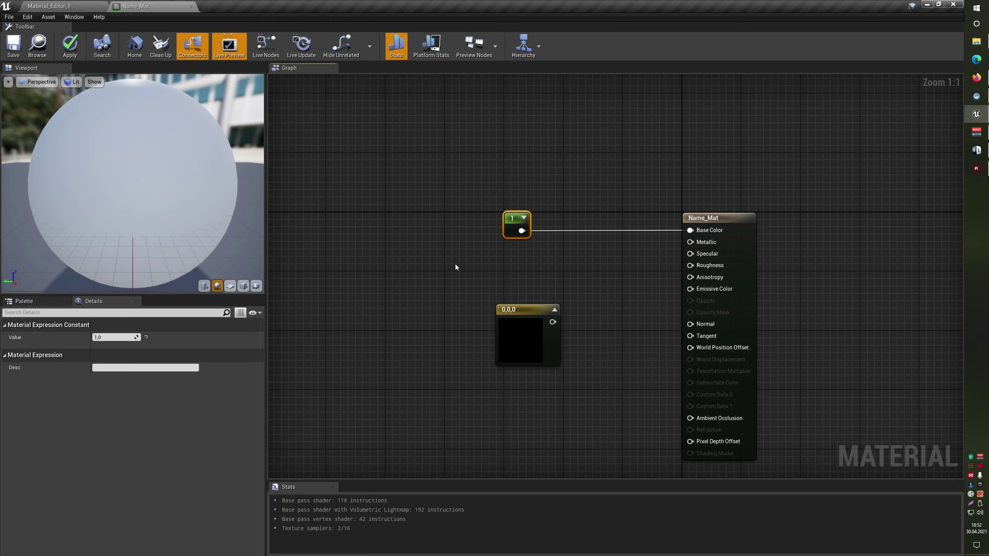
click(114, 337)
text(0,5)
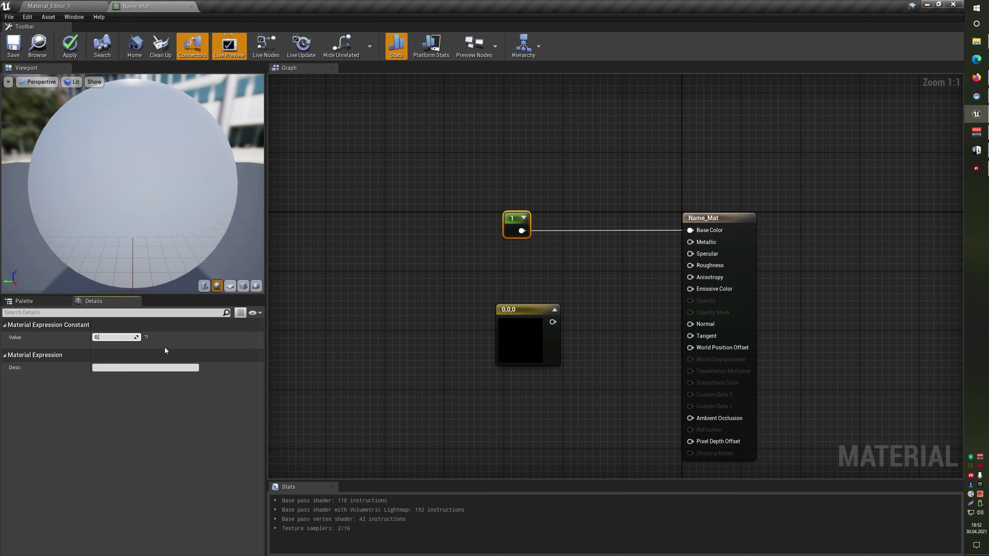
key(Return)
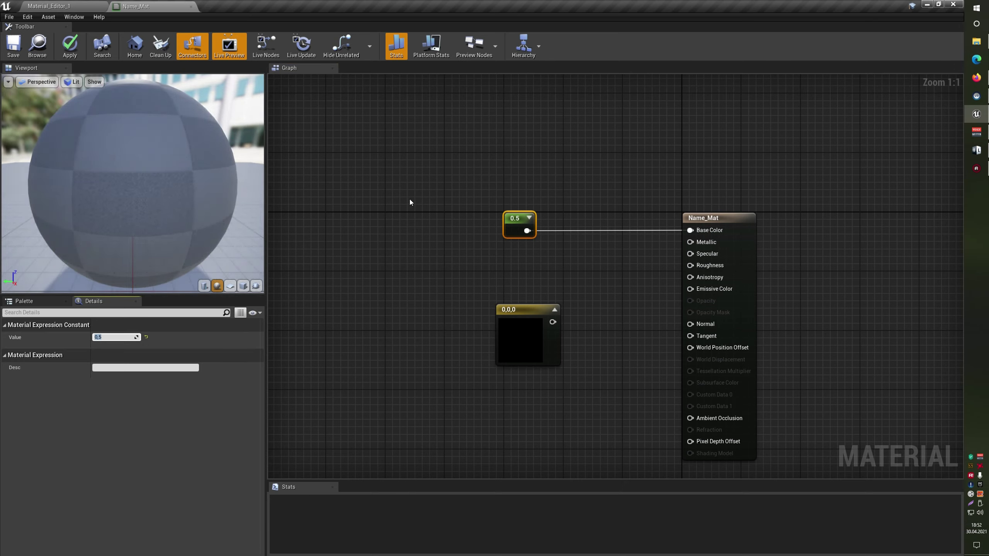
drag(440, 162, 607, 258)
- Delete the 0.5 constant and move the 0,0,0 colour constant up, leaving it black
key(Delete)
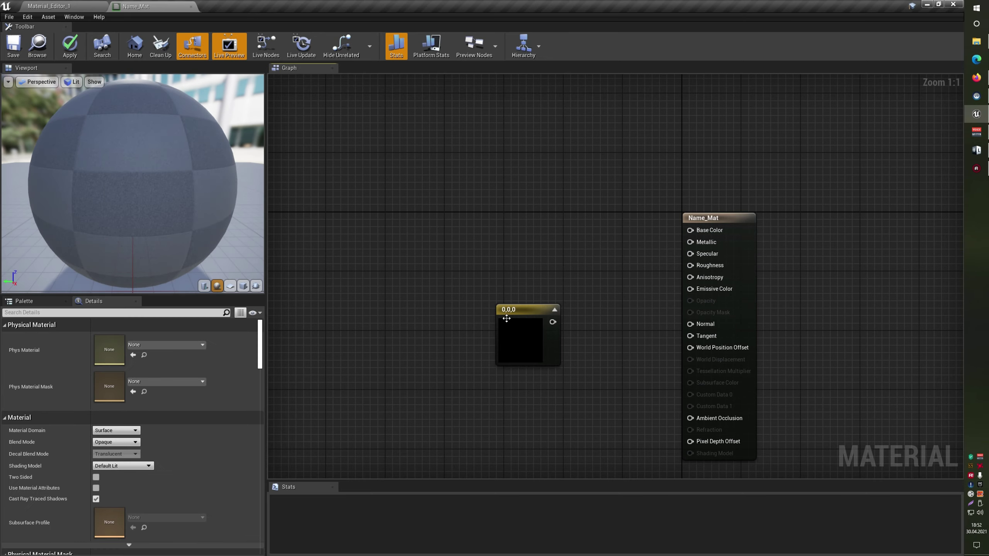
drag(507, 325, 507, 231)
double_click(507, 231)
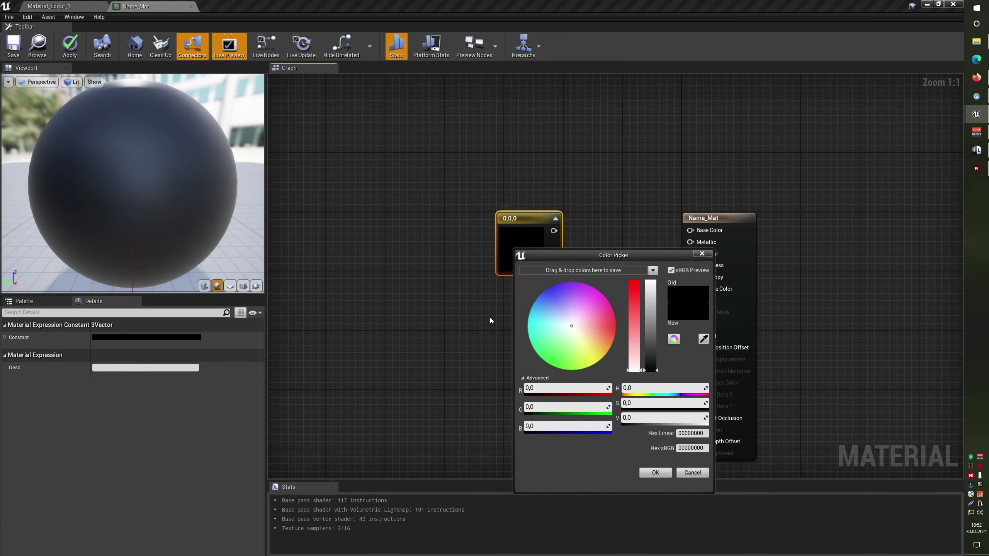
drag(601, 252, 362, 143)
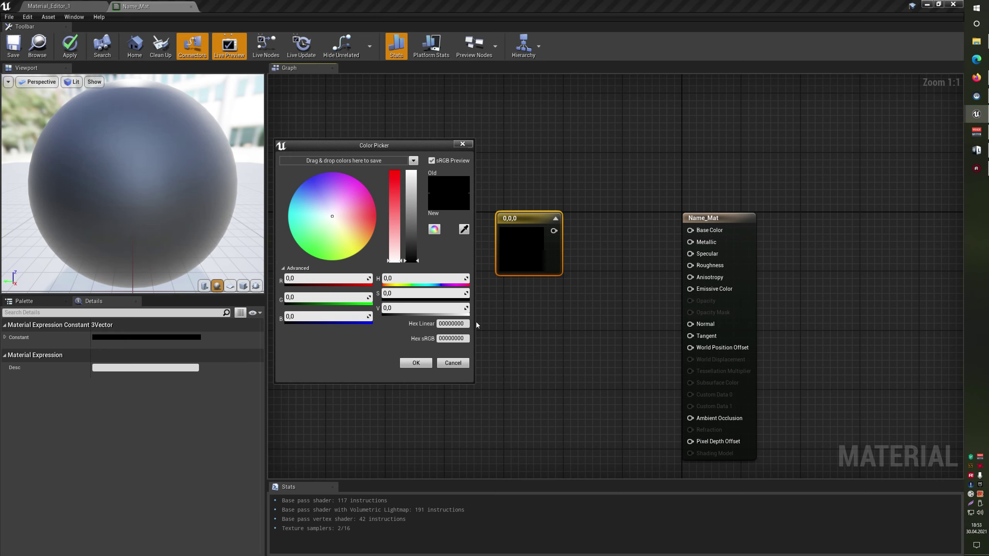
click(462, 144)
double_click(524, 247)
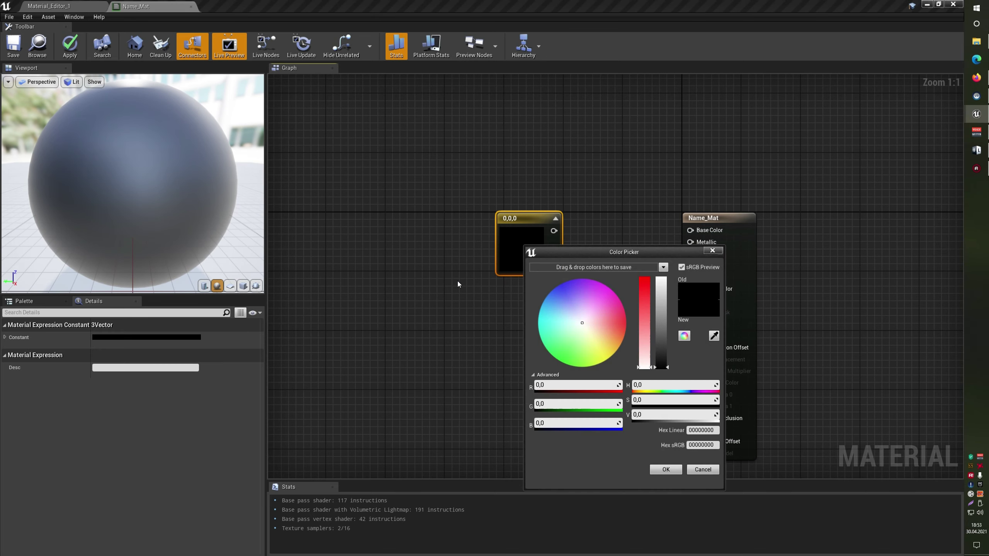
drag(591, 257, 353, 173)
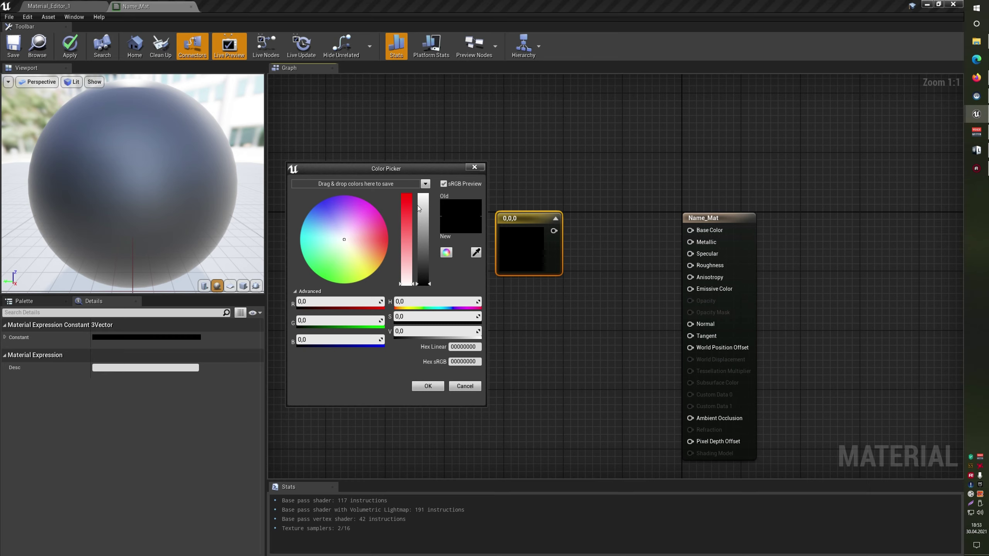
click(482, 166)
- Wire the colour constant into Base Color and make it red
drag(554, 230, 690, 230)
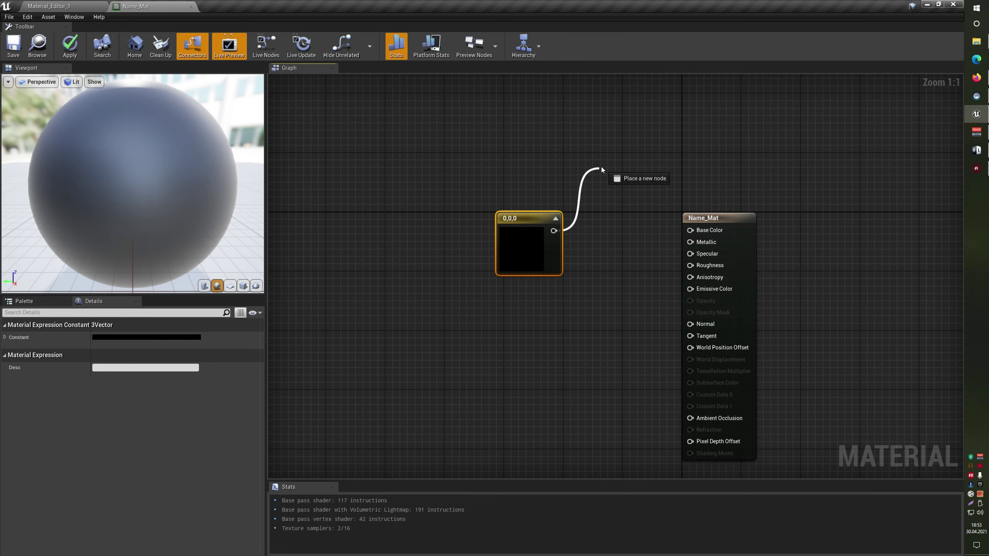
drag(530, 247, 537, 247)
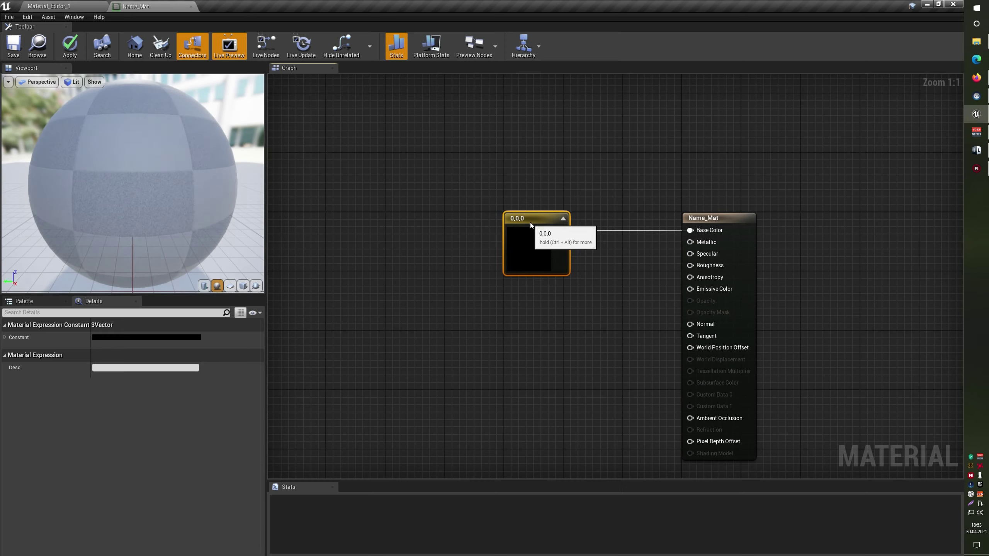
double_click(532, 243)
drag(592, 301, 631, 326)
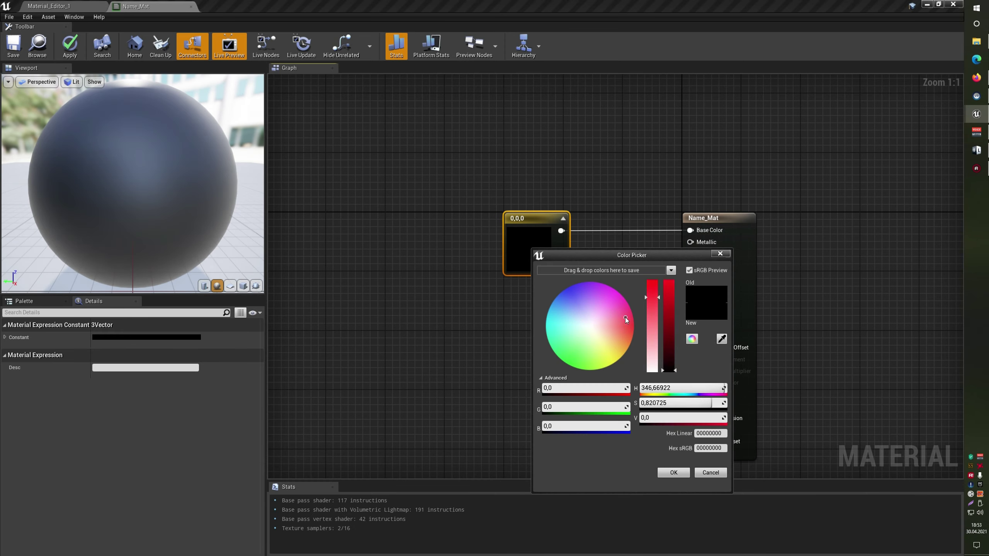
click(674, 472)
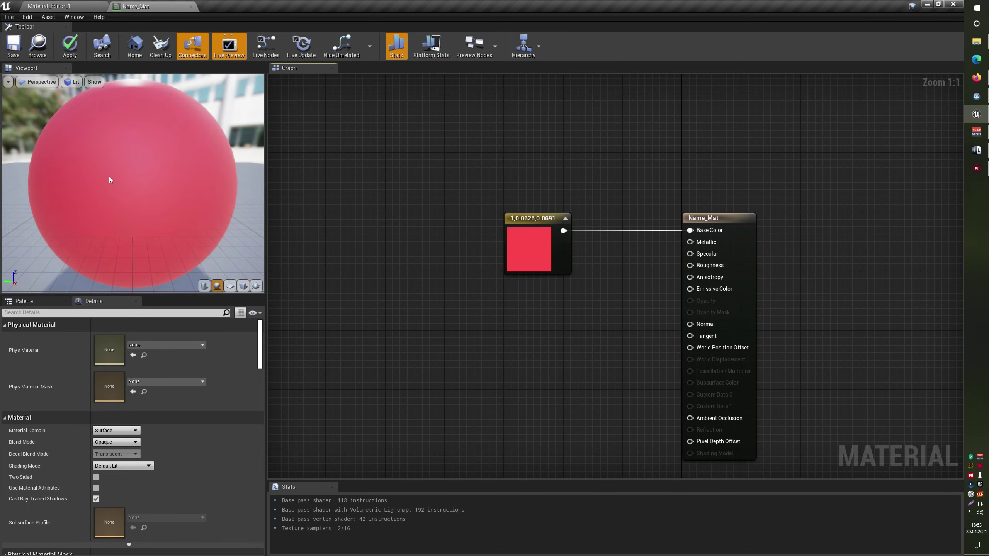
drag(109, 179, 155, 183)
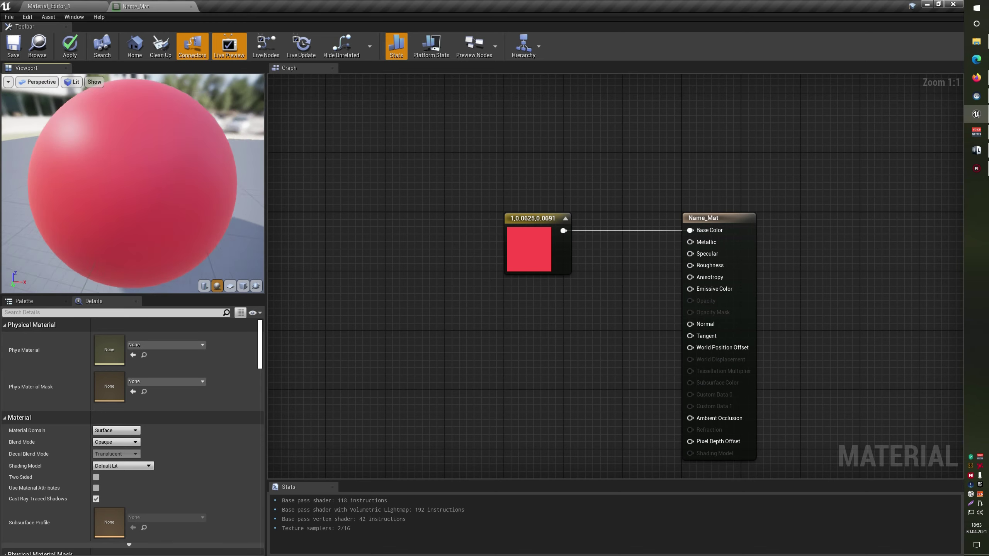
- Change the colour from red to pink, saving the old red as a swatch
double_click(553, 241)
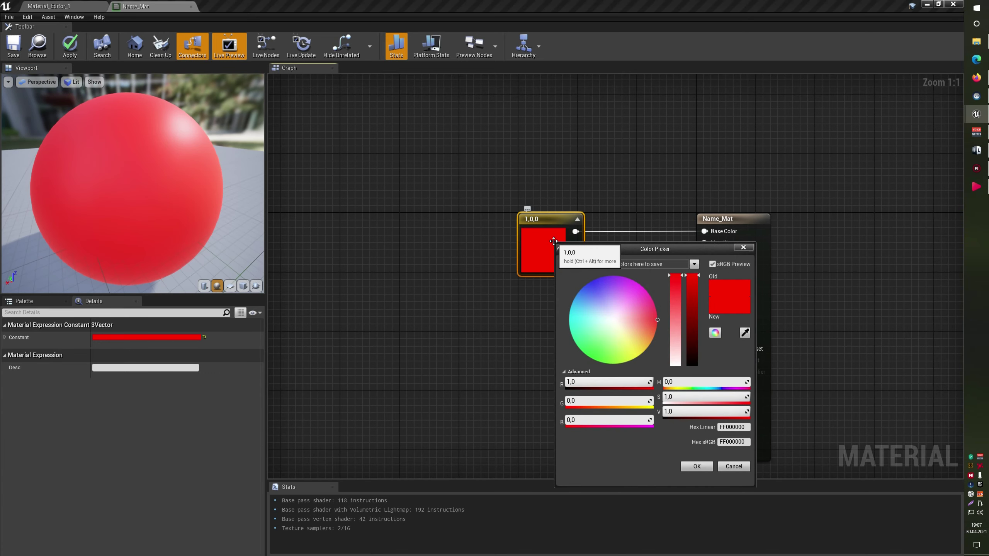
drag(637, 253, 481, 151)
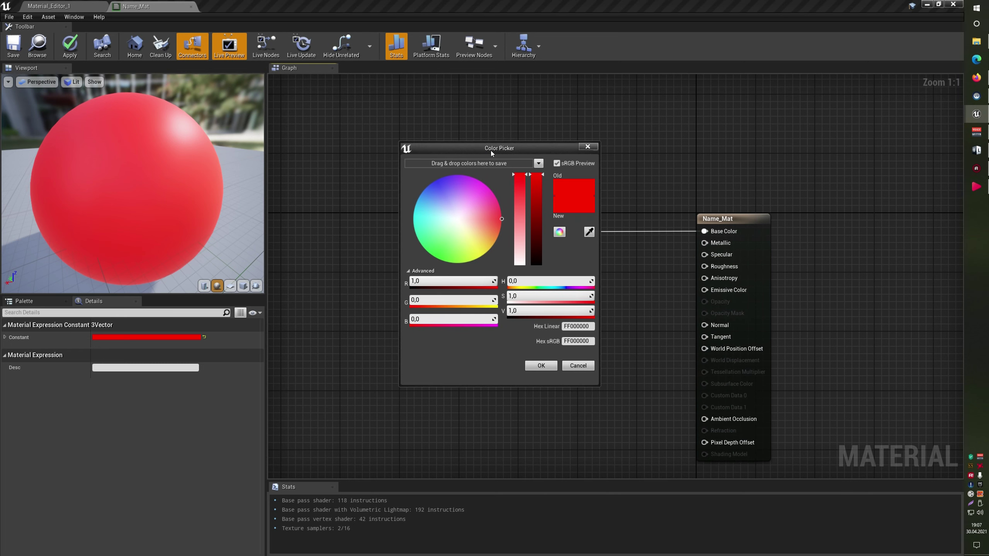
mouse_move(489, 182)
mouse_down()
mouse_move(479, 207)
mouse_move(524, 249)
mouse_move(519, 190)
mouse_move(539, 190)
mouse_move(568, 213)
mouse_move(450, 164)
mouse_up()
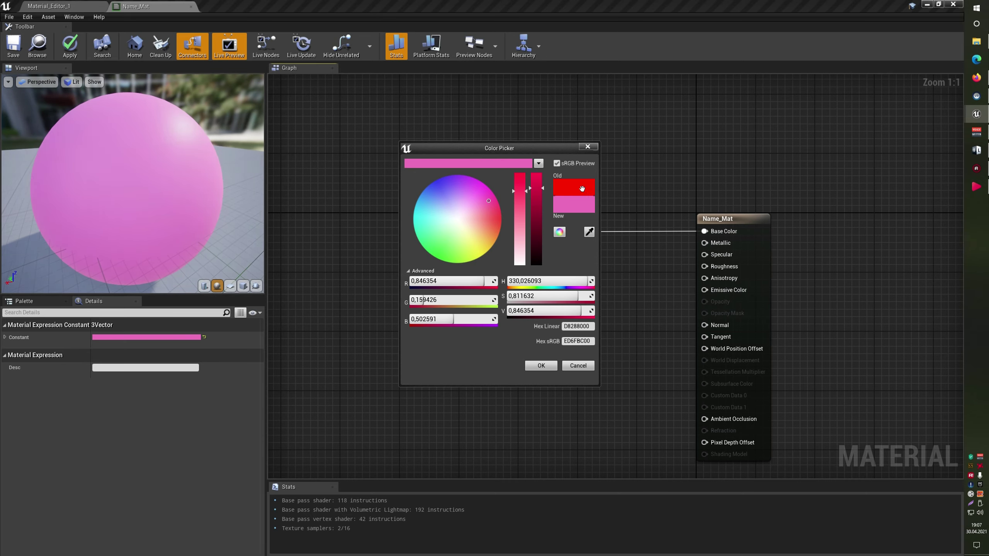
drag(582, 191, 499, 162)
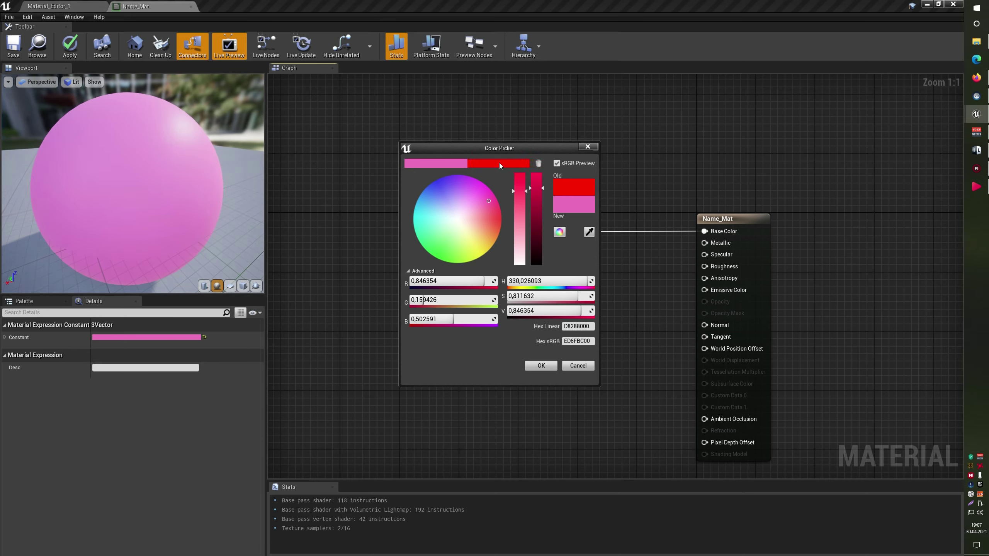
click(594, 148)
- Sample a grey-brown colour (0.15, 0.117, 0.0887) with the eyedropper and save it as a swatch
double_click(536, 249)
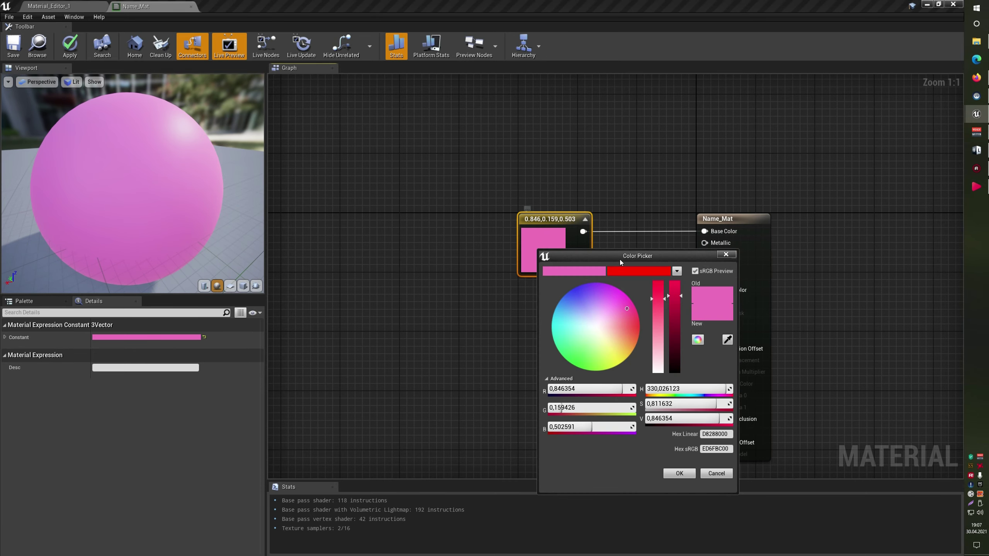
drag(619, 260, 489, 134)
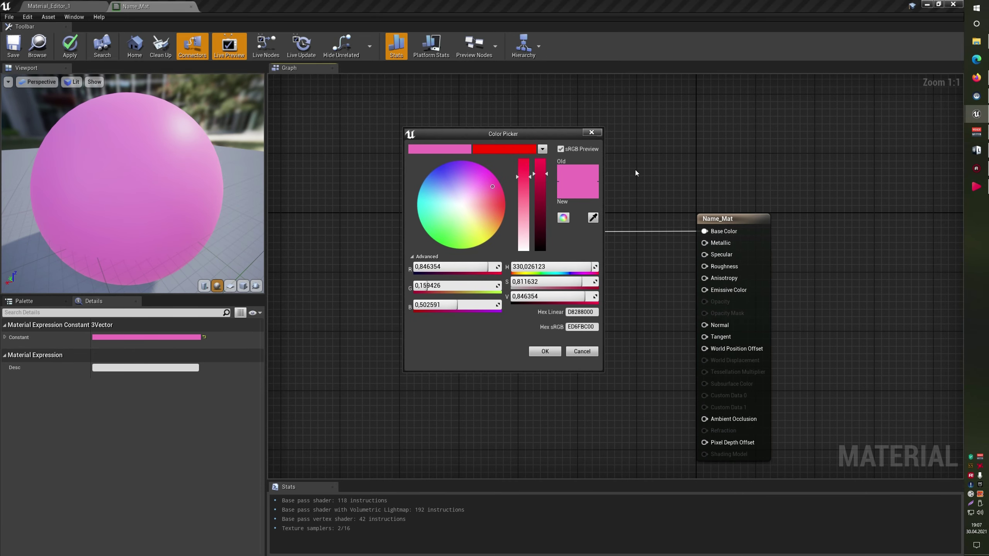
click(593, 217)
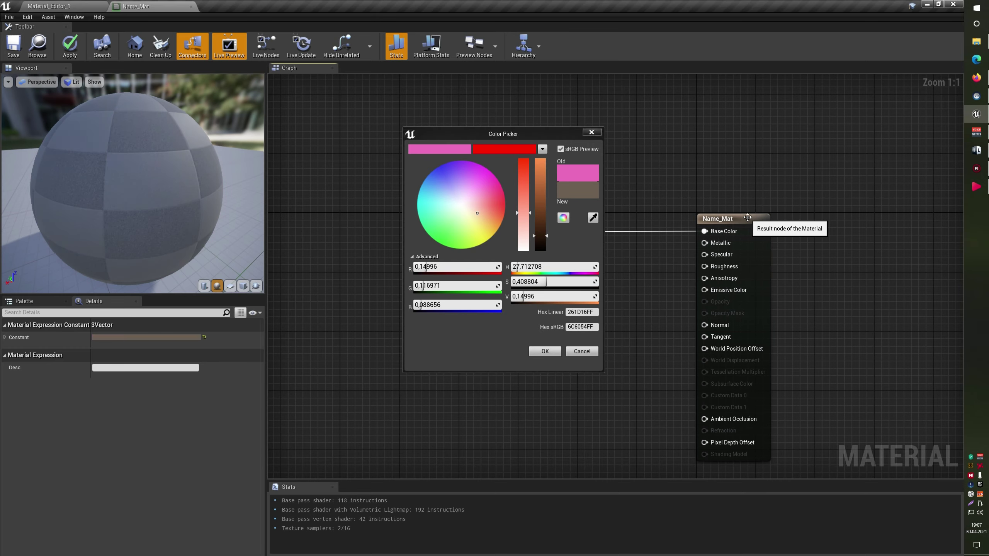
click(747, 217)
double_click(543, 249)
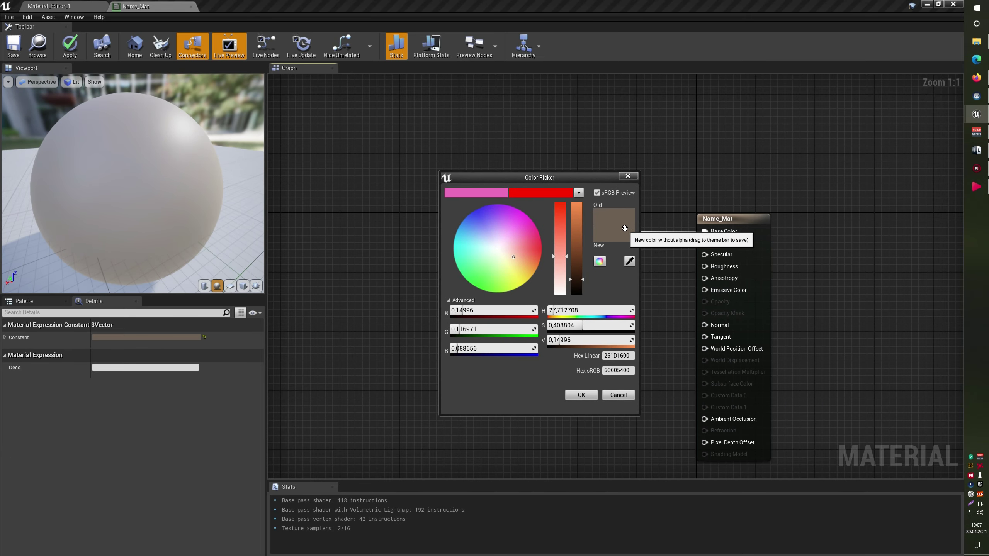
mouse_move(607, 232)
mouse_down()
mouse_move(574, 228)
mouse_move(508, 192)
mouse_up()
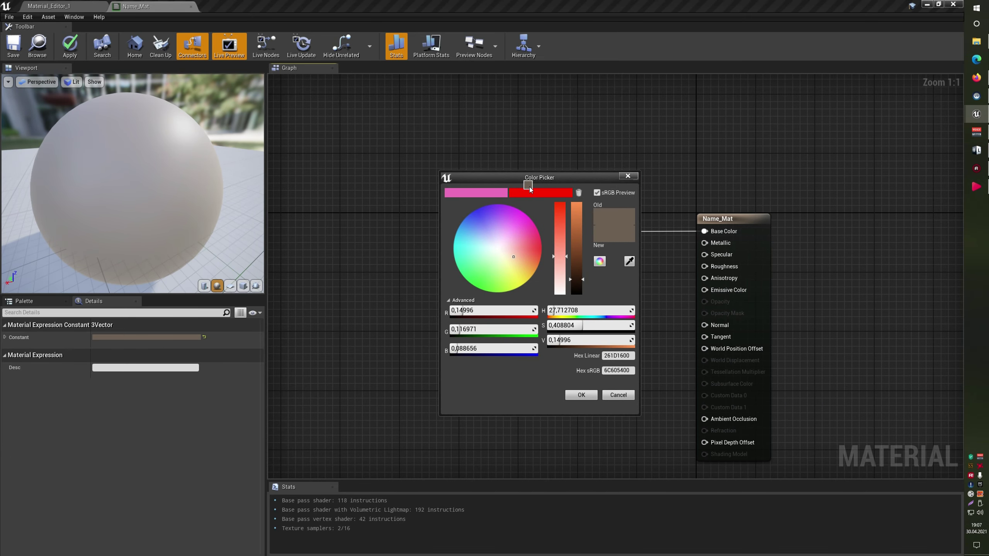
click(599, 262)
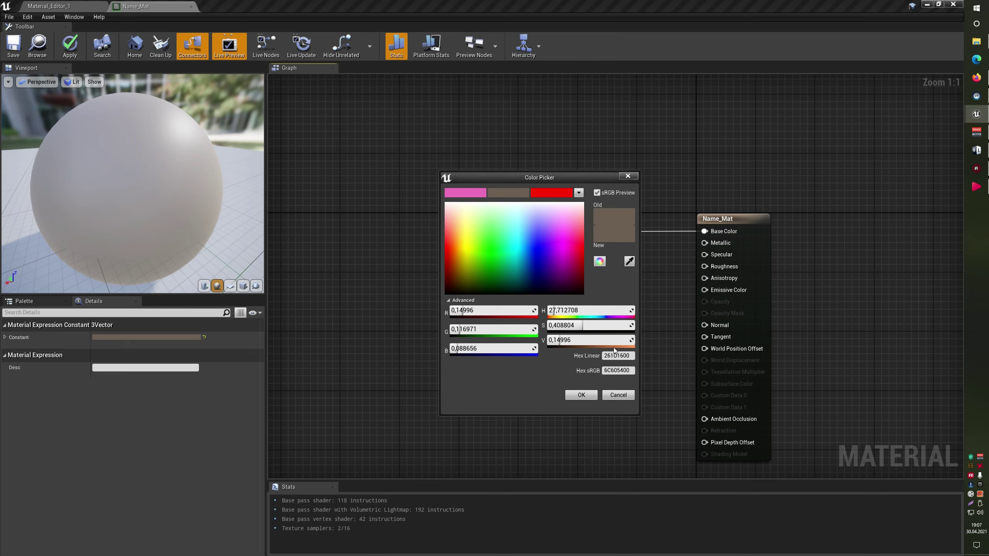
drag(484, 308, 506, 310)
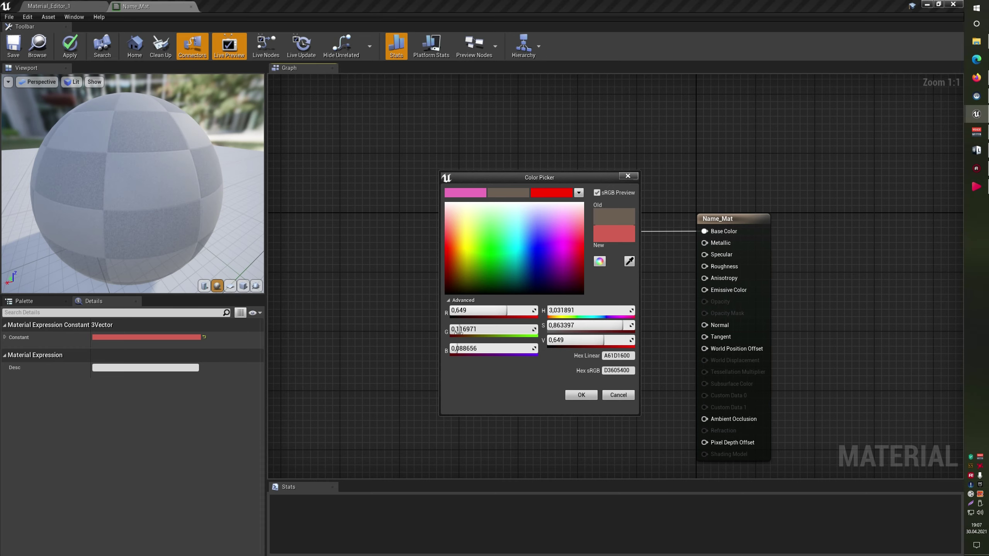
drag(473, 346, 498, 348)
click(504, 312)
text(1)
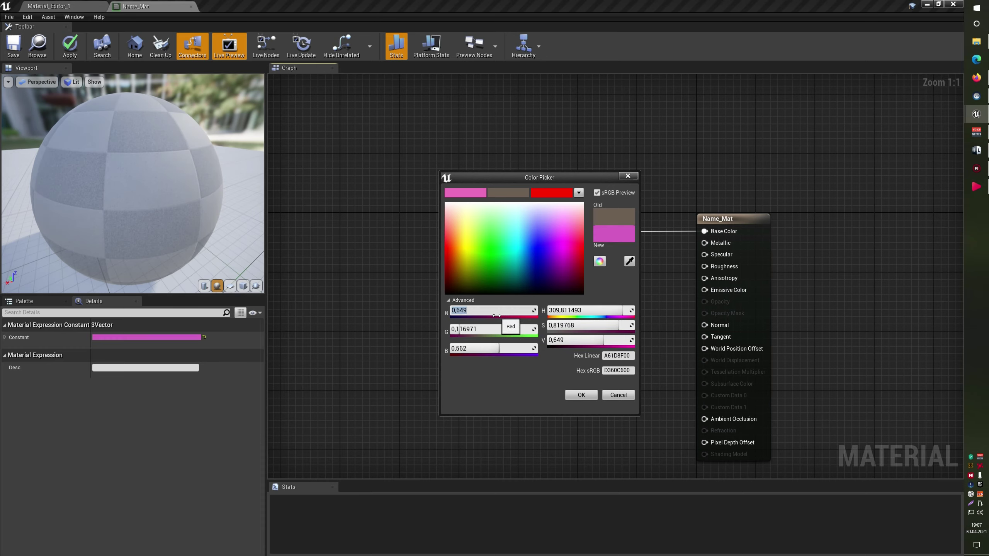
key(Tab)
text(0)
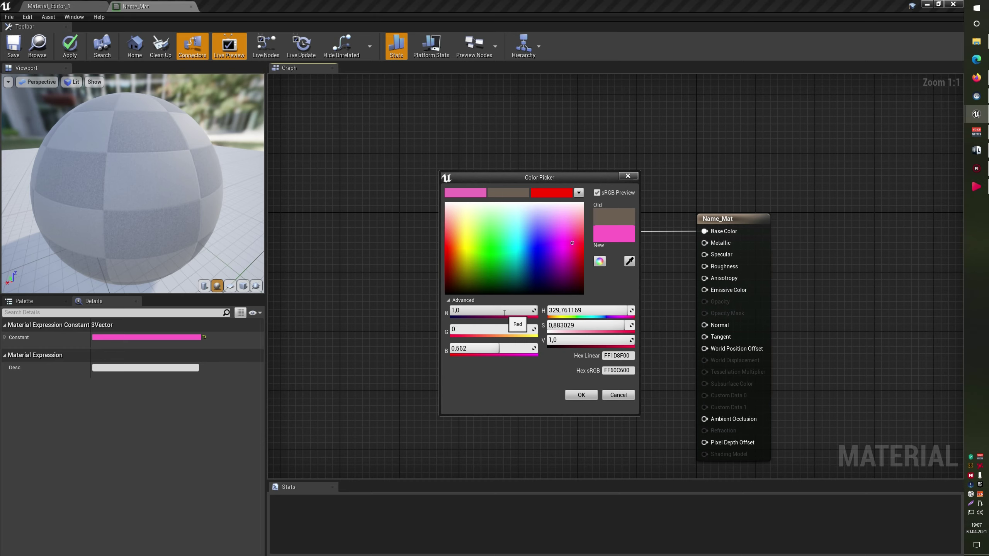
key(Tab)
text(0)
key(Return)
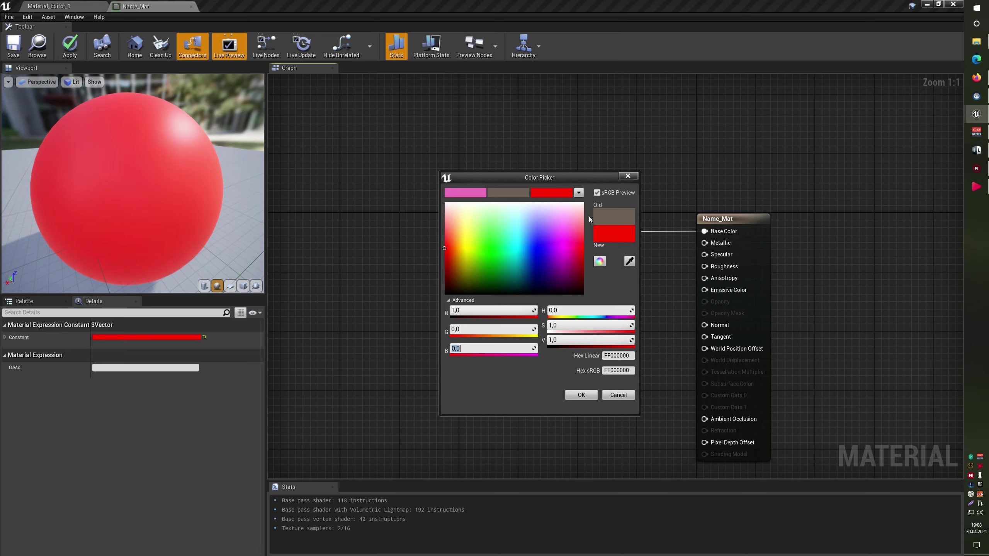
click(579, 193)
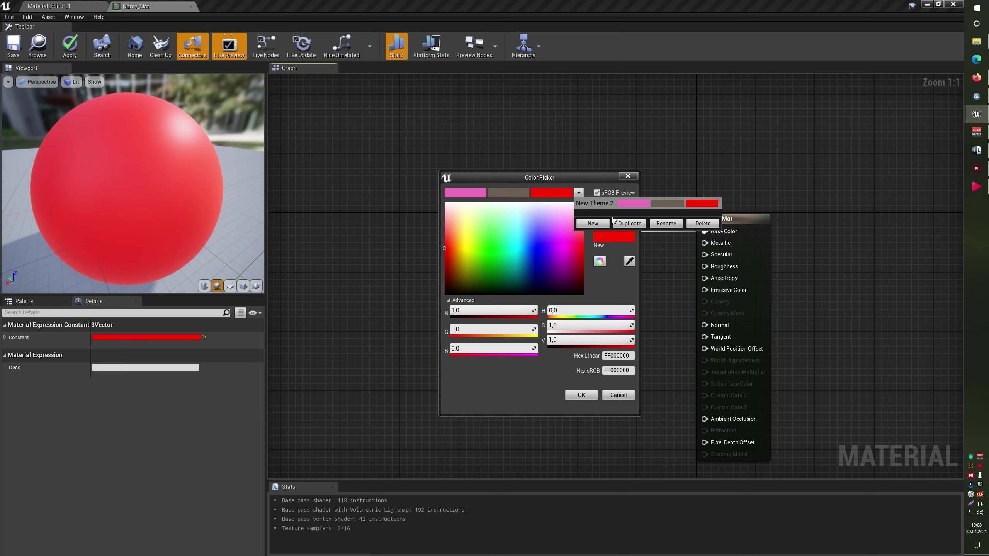
- Create two new colour themes and rename New Theme 1 to 'fsdf'
click(593, 224)
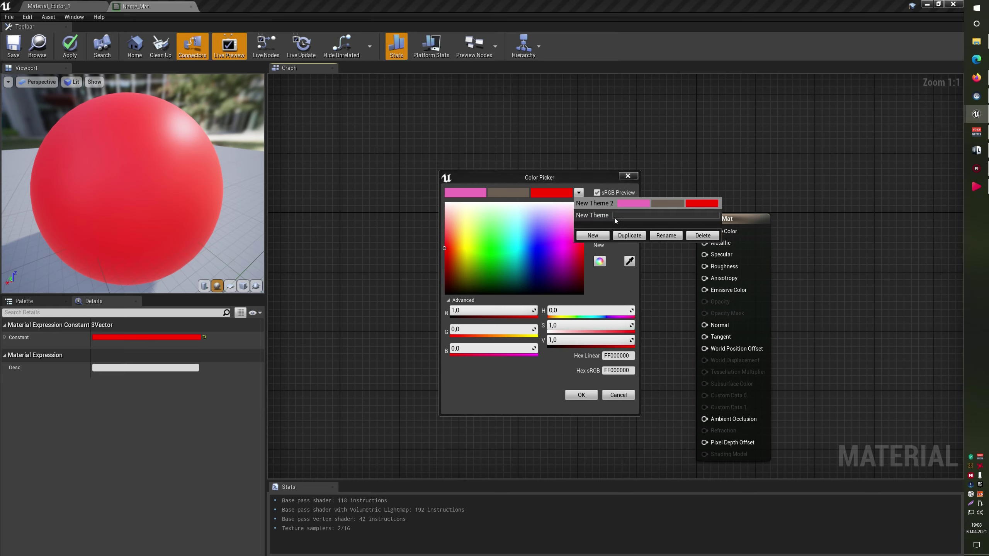
click(591, 235)
click(597, 229)
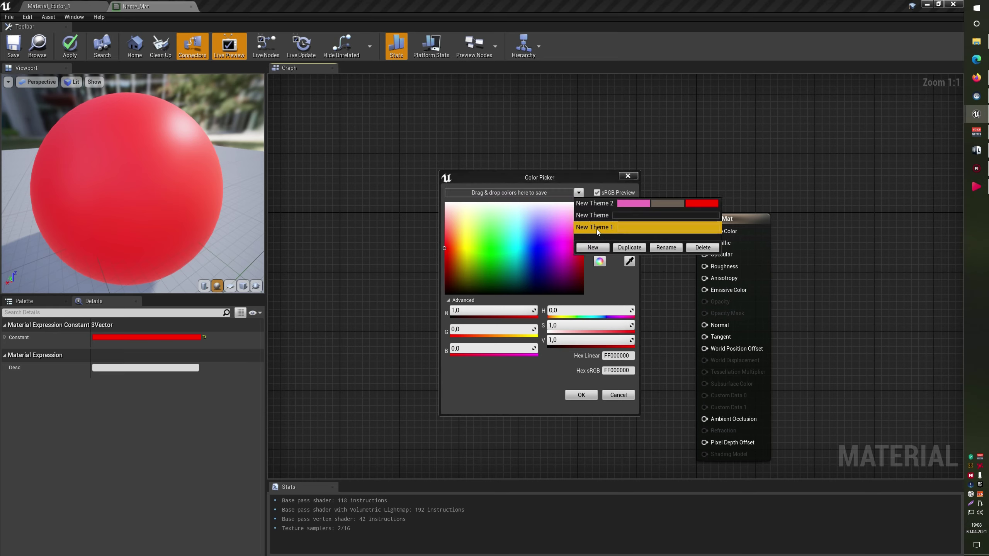
click(665, 247)
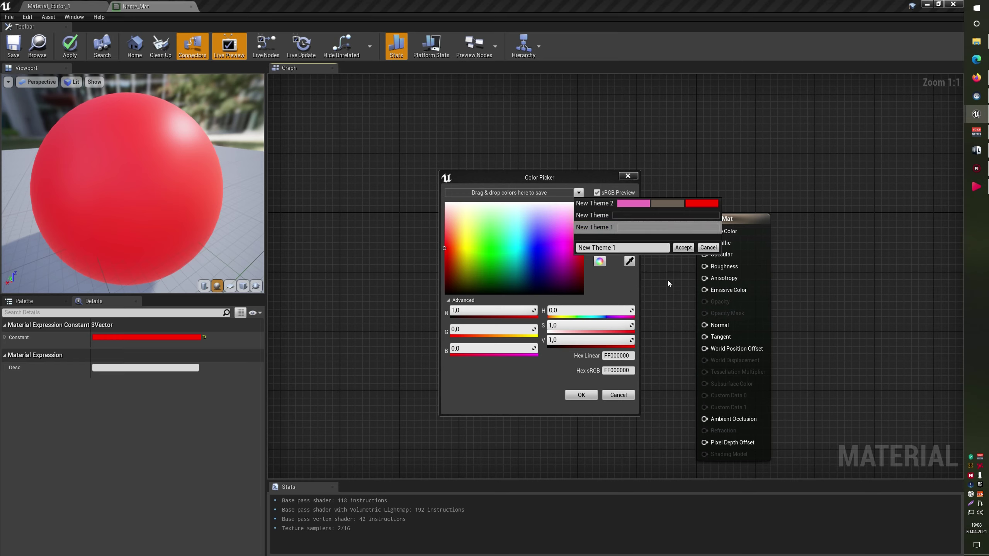
text(fsdf)
click(684, 248)
- Delete the fsdf and New Theme colour themes, then start deleting New Theme 2
click(696, 248)
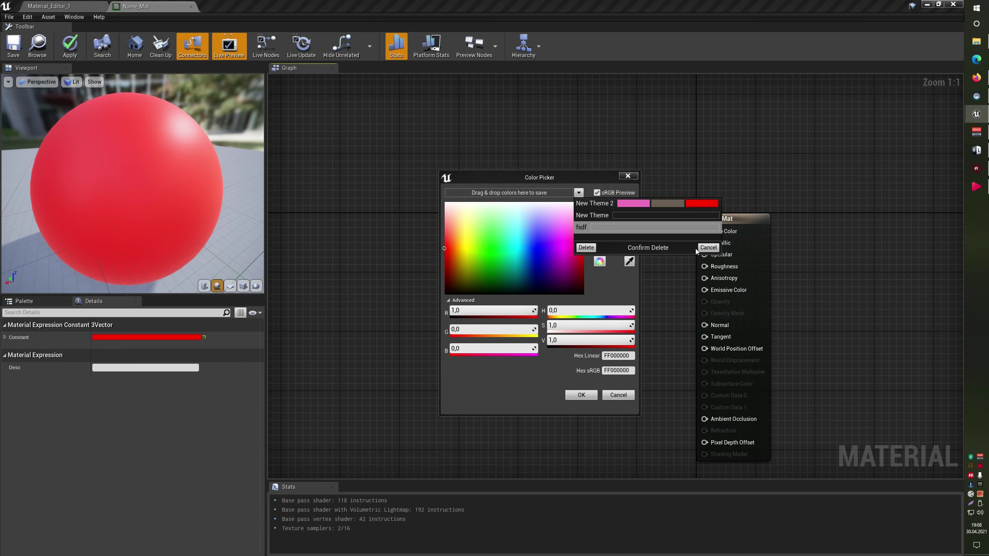
click(586, 248)
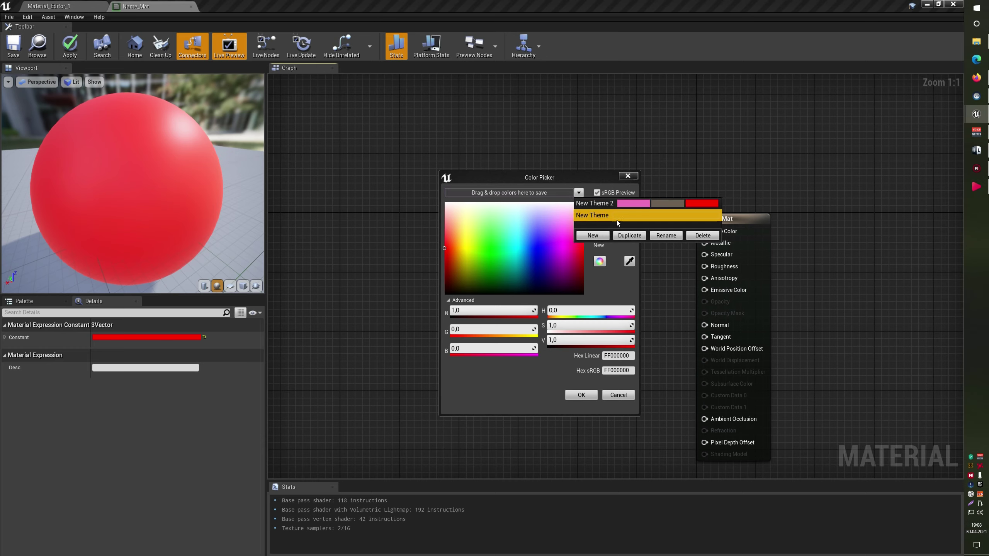
click(696, 237)
click(586, 235)
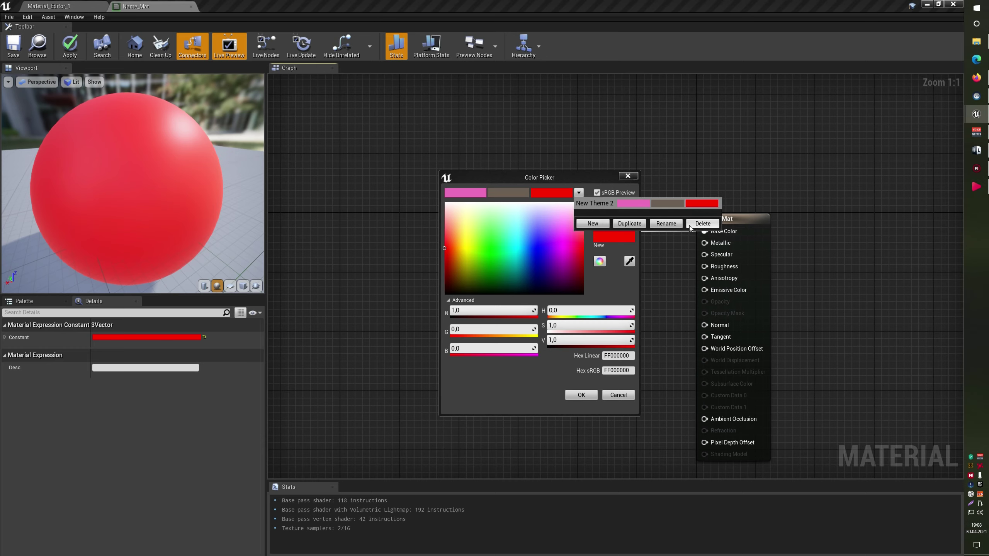
click(586, 224)
- Finish deleting New Theme 2 and set the colour constant to light cyan (0.39, 0.850033, 1.0)
click(520, 230)
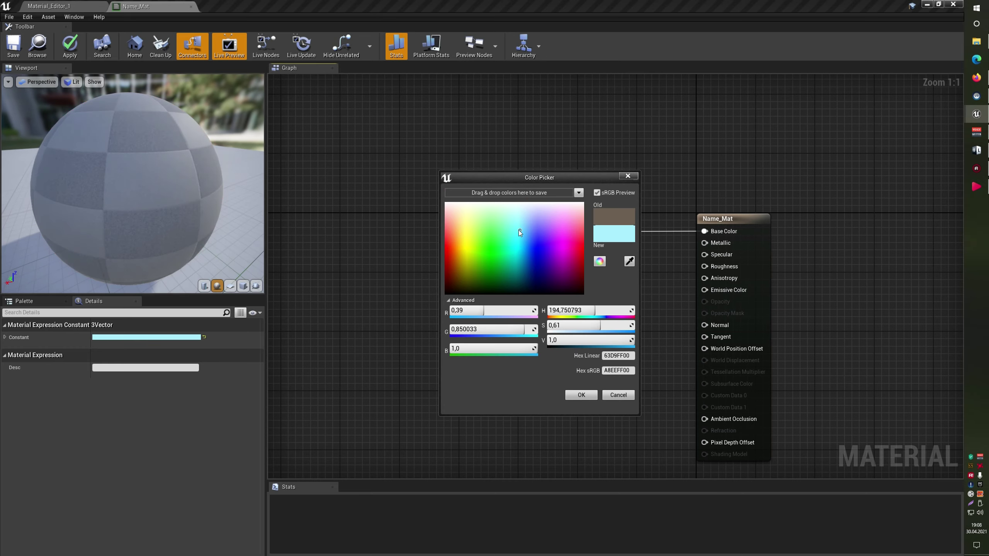
mouse_move(614, 235)
mouse_down()
mouse_move(493, 195)
mouse_move(494, 212)
mouse_move(502, 199)
mouse_move(582, 195)
mouse_up()
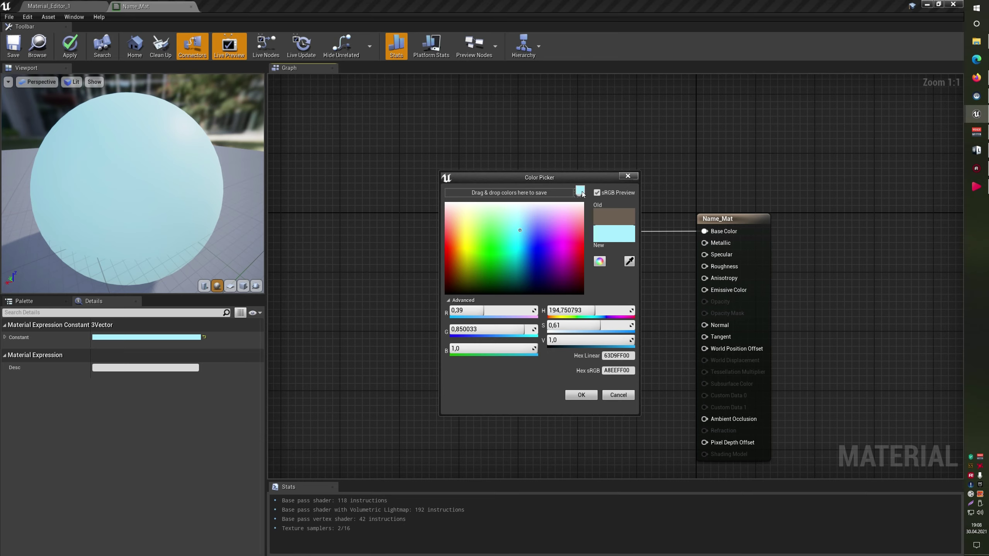
drag(583, 194, 580, 194)
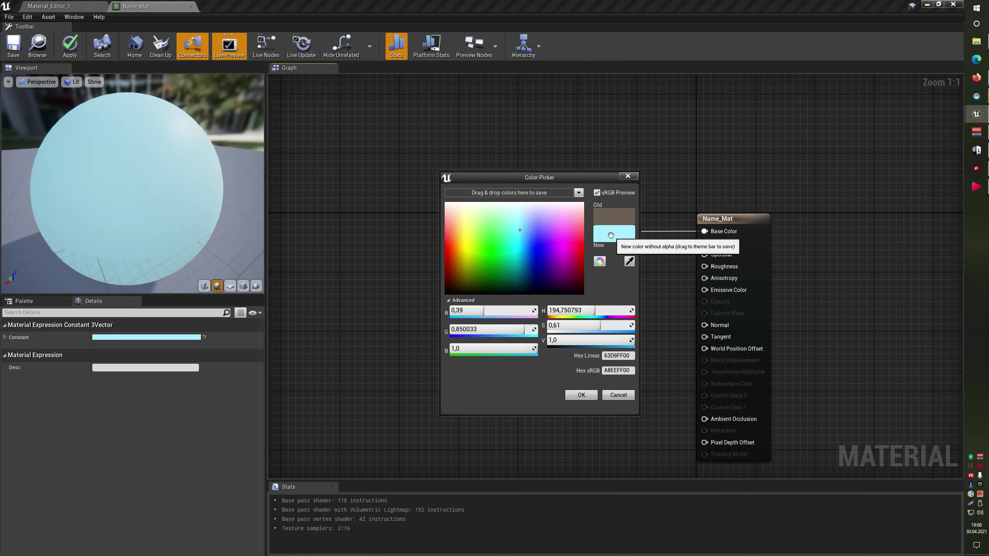
drag(611, 235, 563, 229)
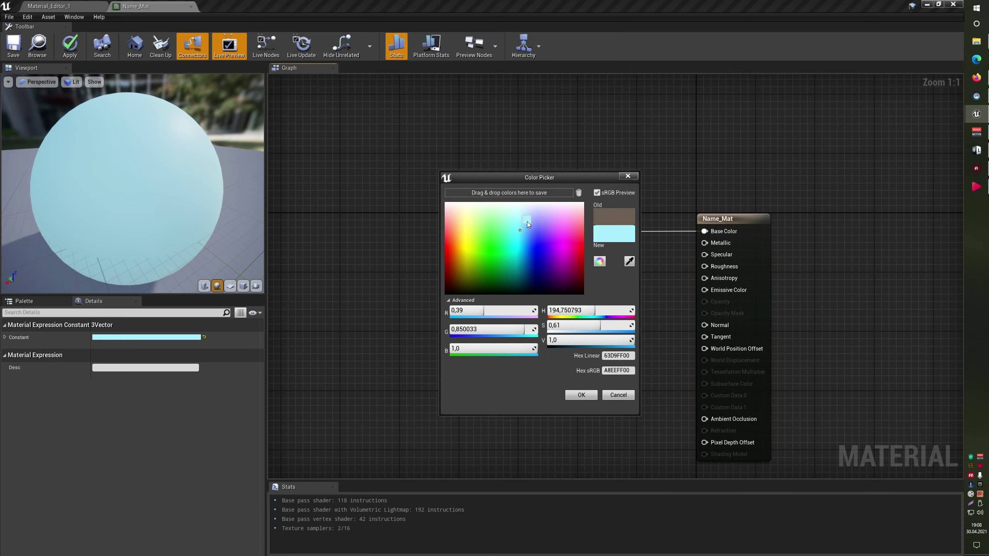
drag(527, 221, 579, 193)
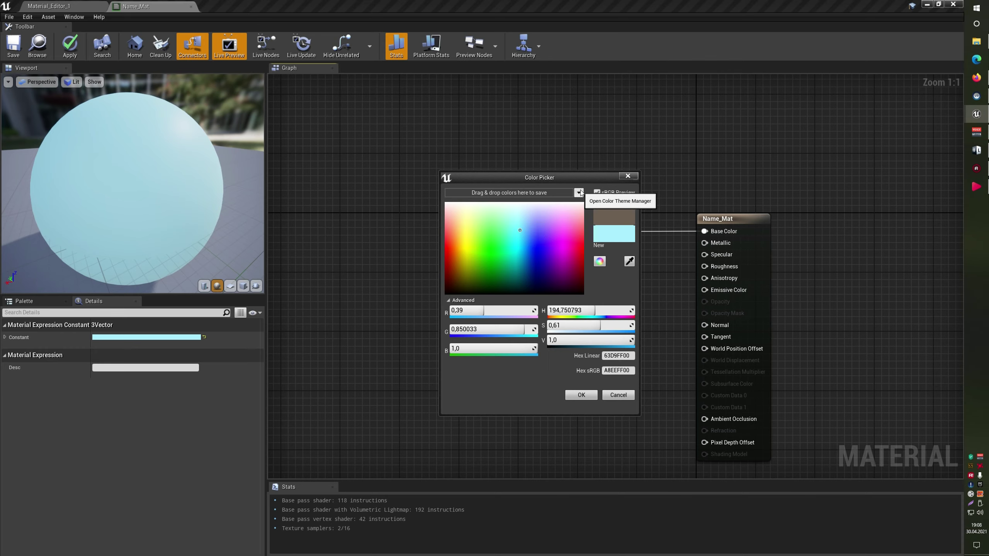
click(666, 273)
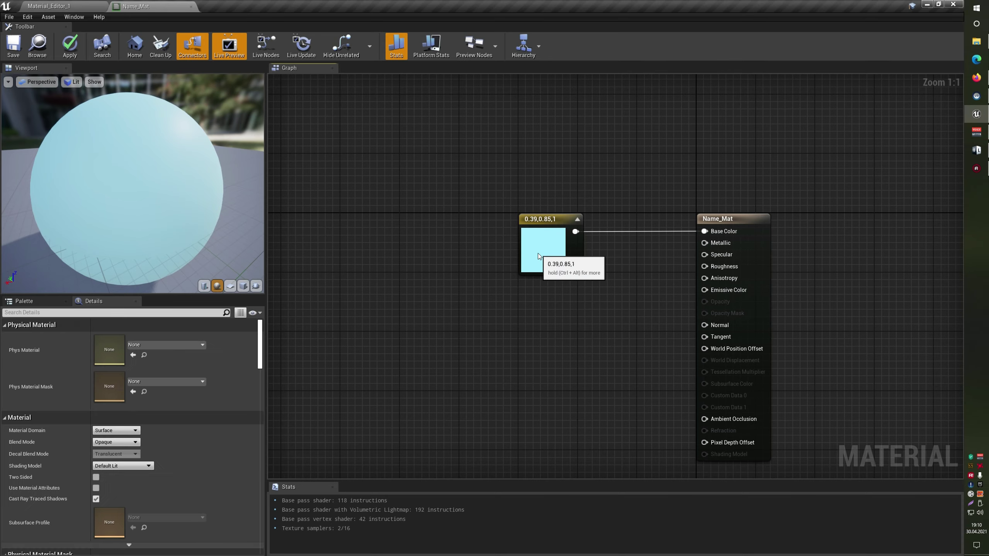
- Change the colour constant to red-orange (1, 0.0893, 0) and add a new scalar constant
double_click(542, 250)
drag(628, 261, 490, 191)
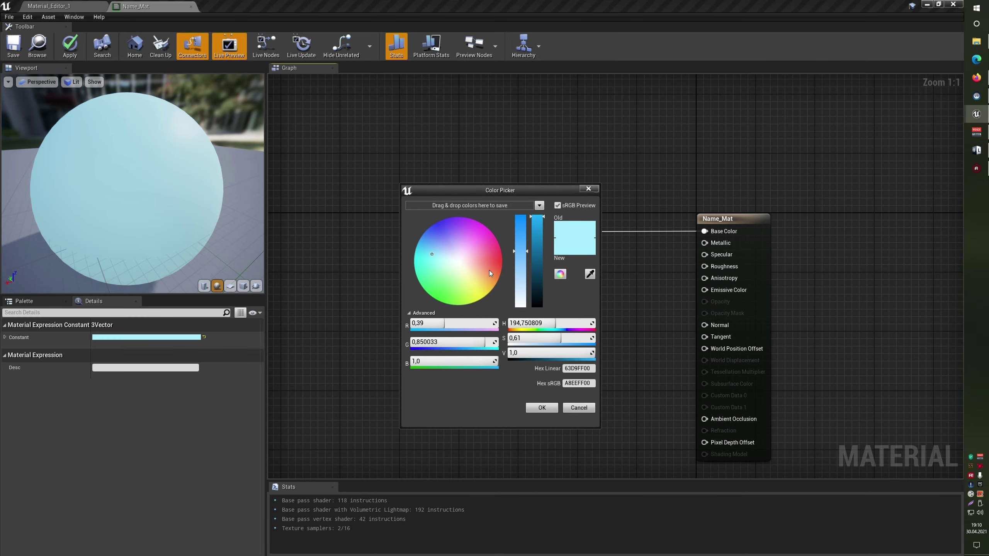
drag(489, 271, 519, 267)
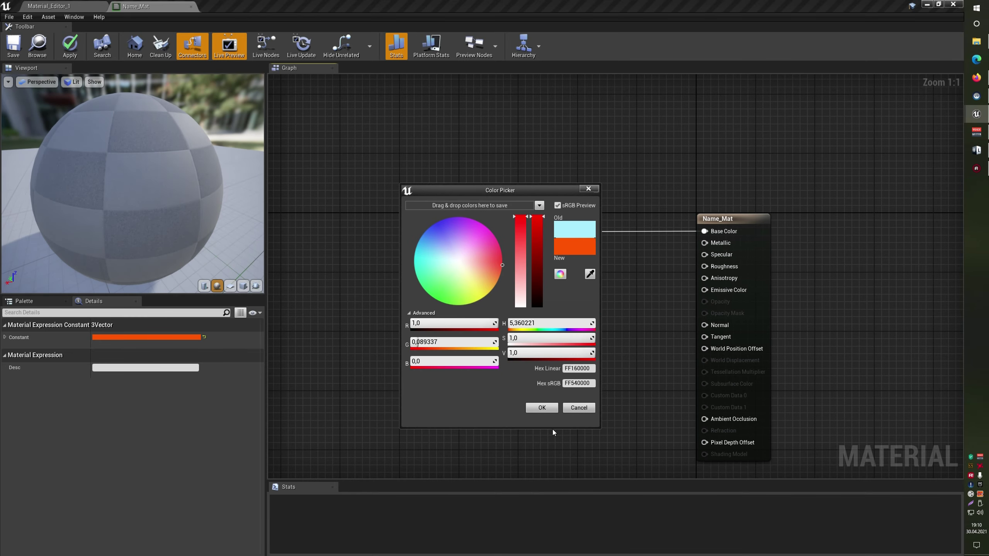
click(541, 407)
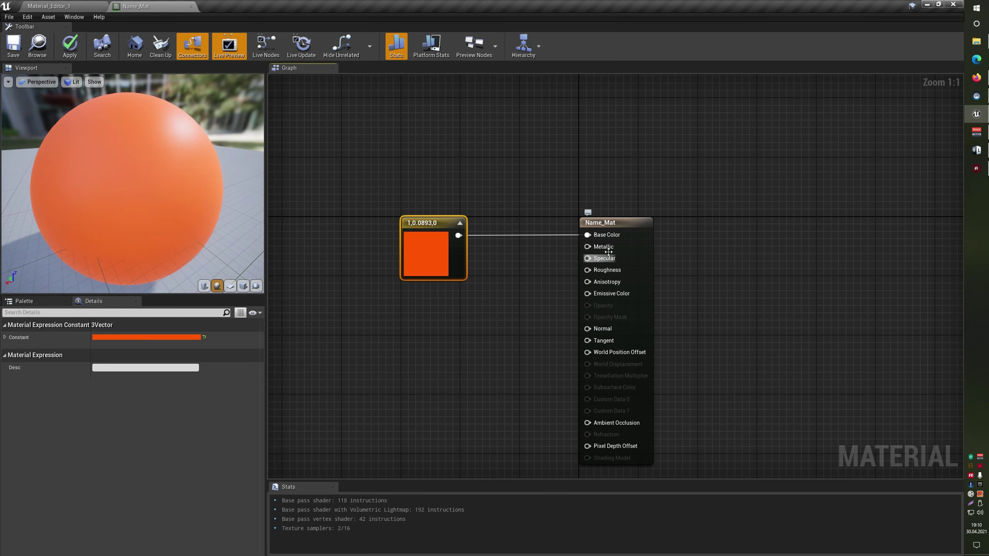
click(514, 265)
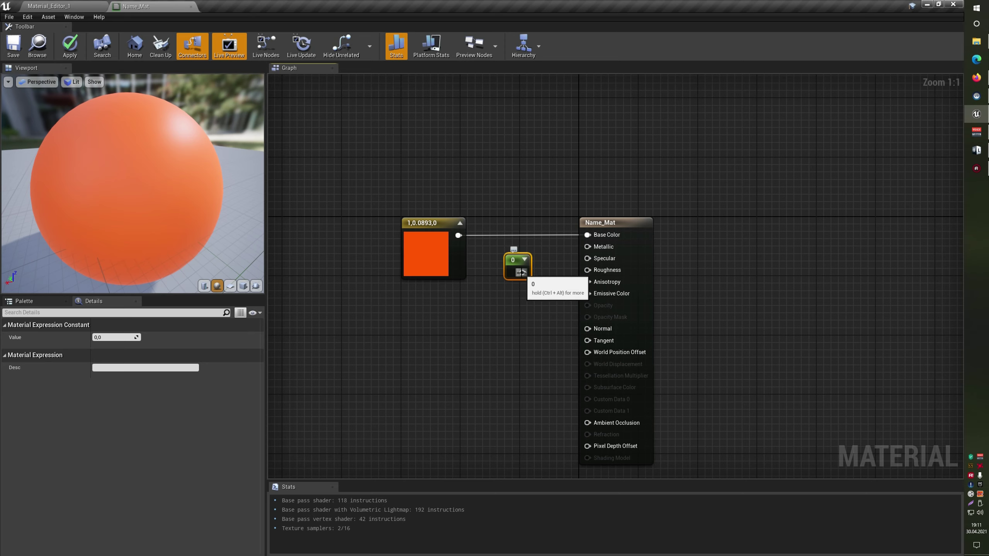
- Connect the new scalar constant to Metallic and set its value to 1
mouse_move(523, 273)
mouse_down()
mouse_move(550, 275)
mouse_move(599, 246)
mouse_up()
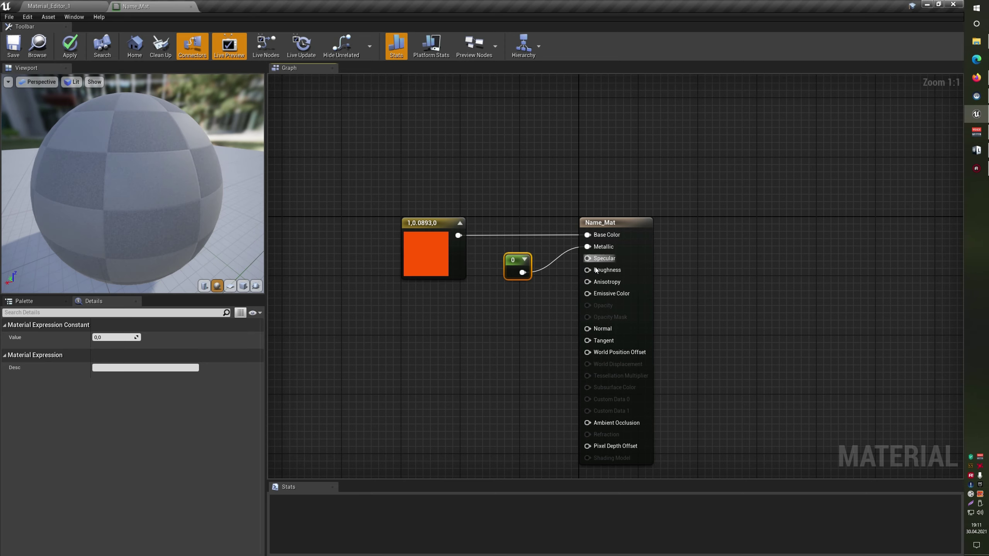
drag(516, 261, 531, 254)
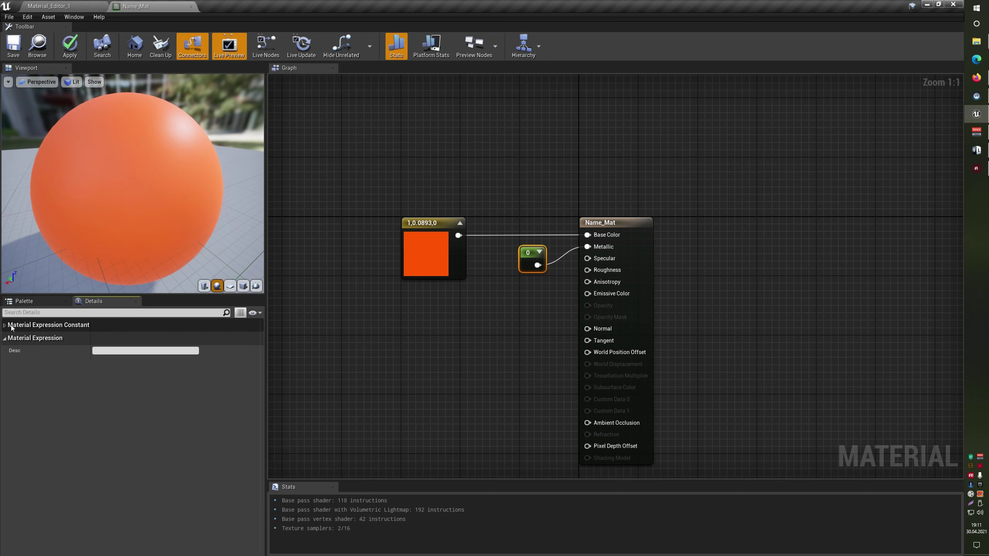
click(117, 338)
text(1)
key(Return)
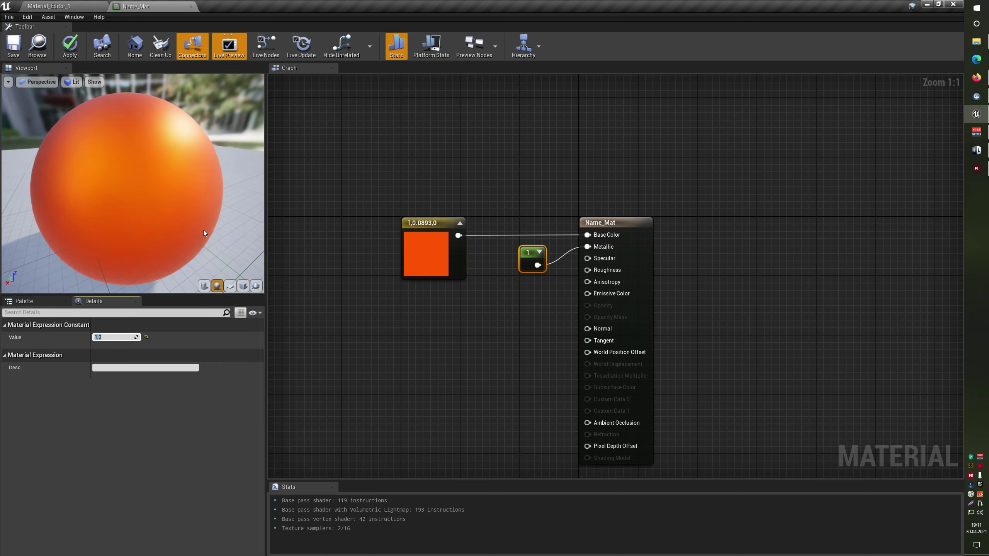
drag(203, 233, 164, 234)
drag(532, 259, 517, 259)
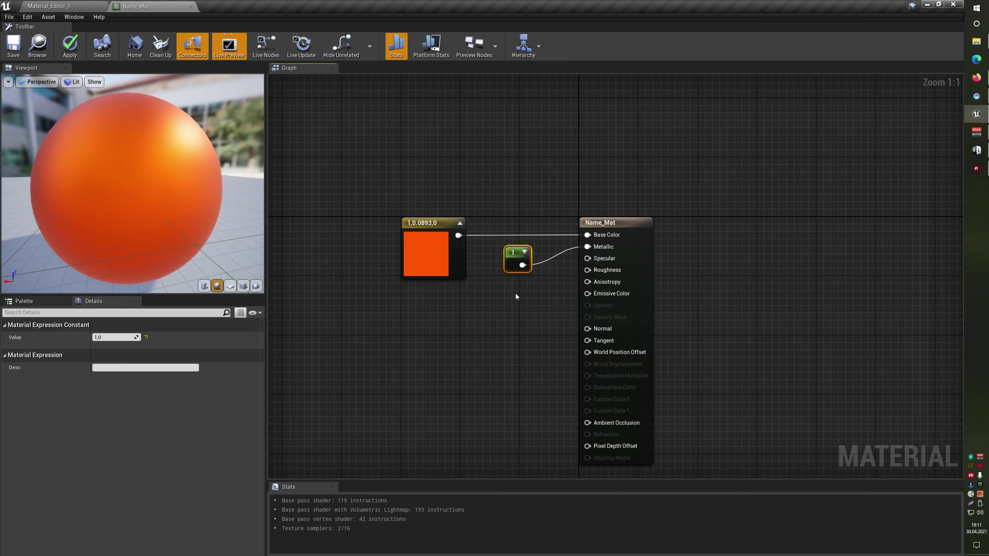
mouse_move(595, 261)
- Add another scalar constant below the first and wire it into Roughness
click(512, 298)
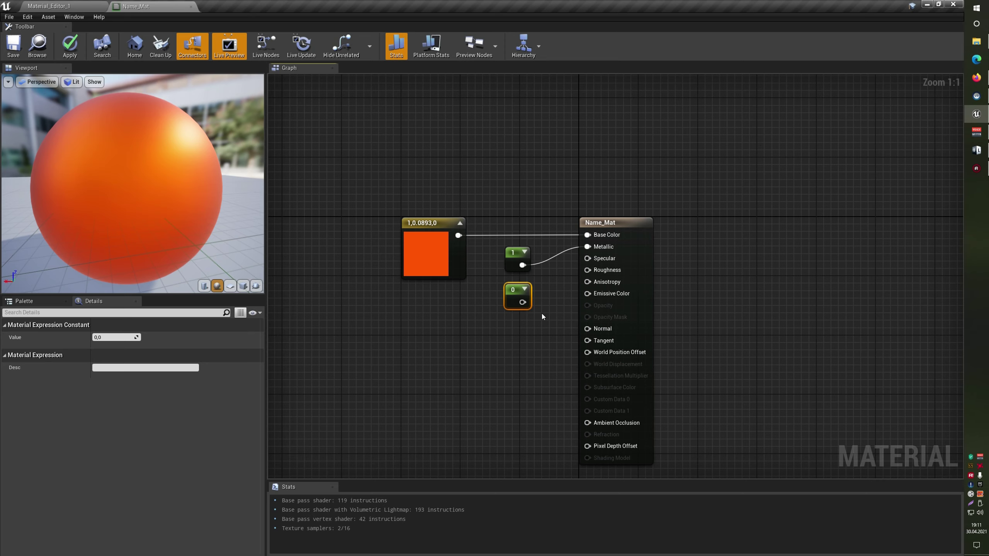
drag(523, 303, 594, 269)
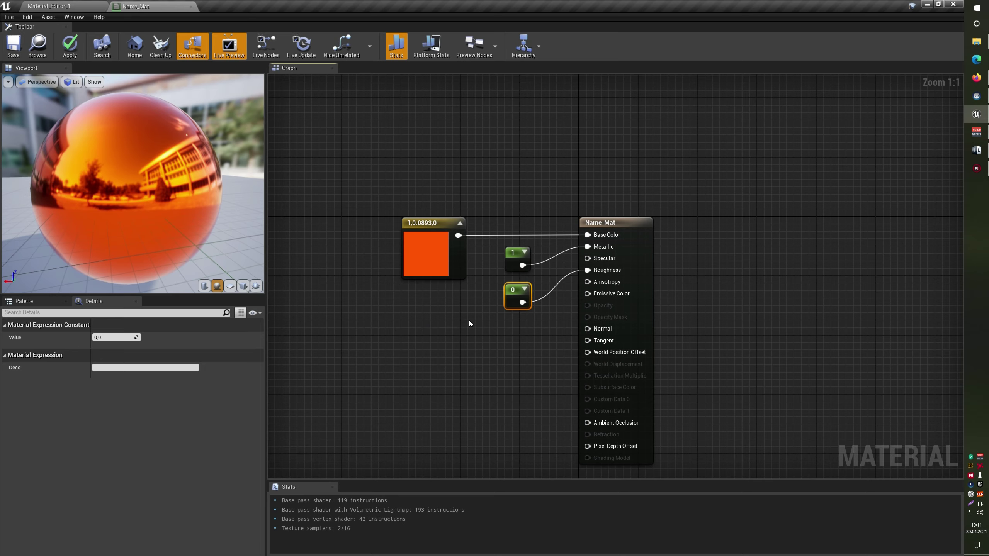
scroll(181, 214, down, 5)
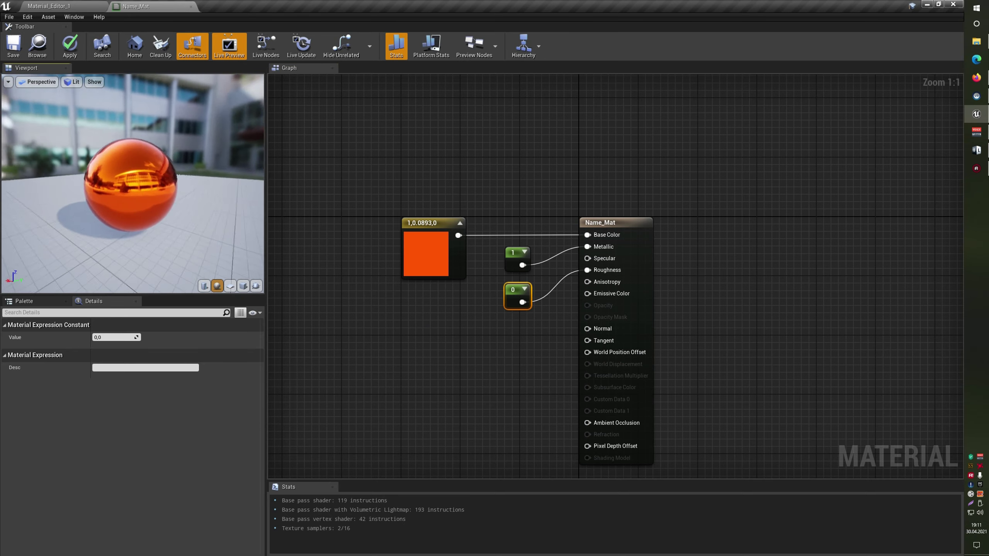
drag(180, 213, 181, 210)
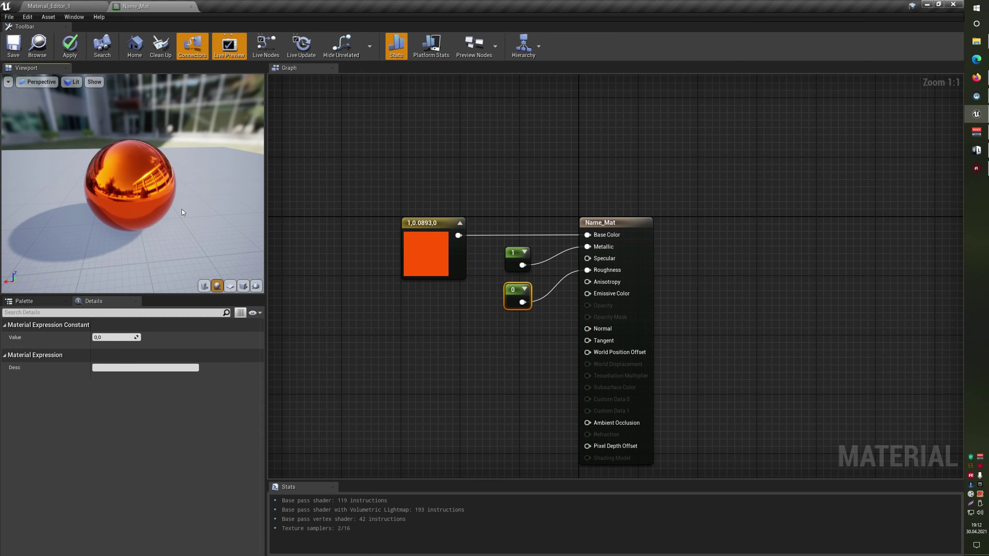
scroll(182, 212, up, 5)
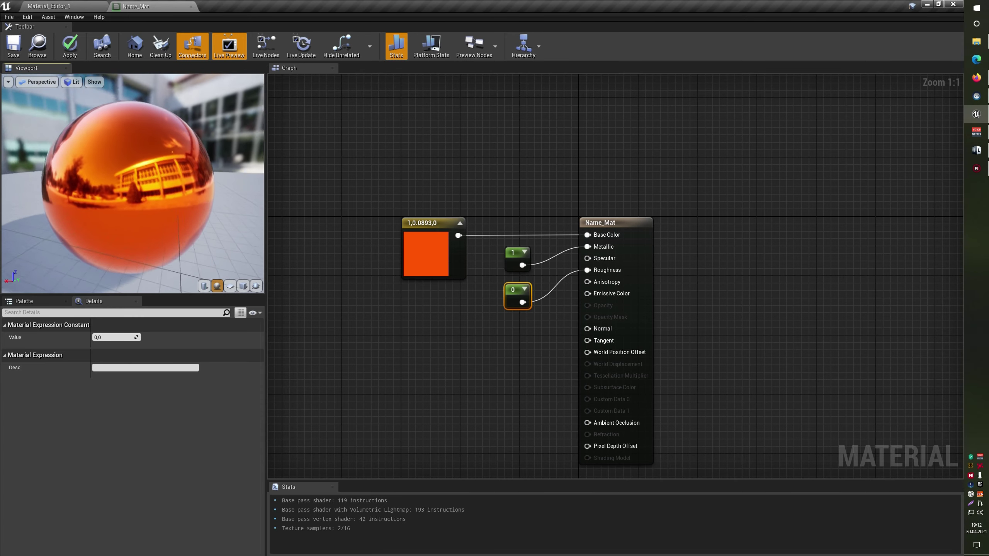
drag(182, 213, 194, 212)
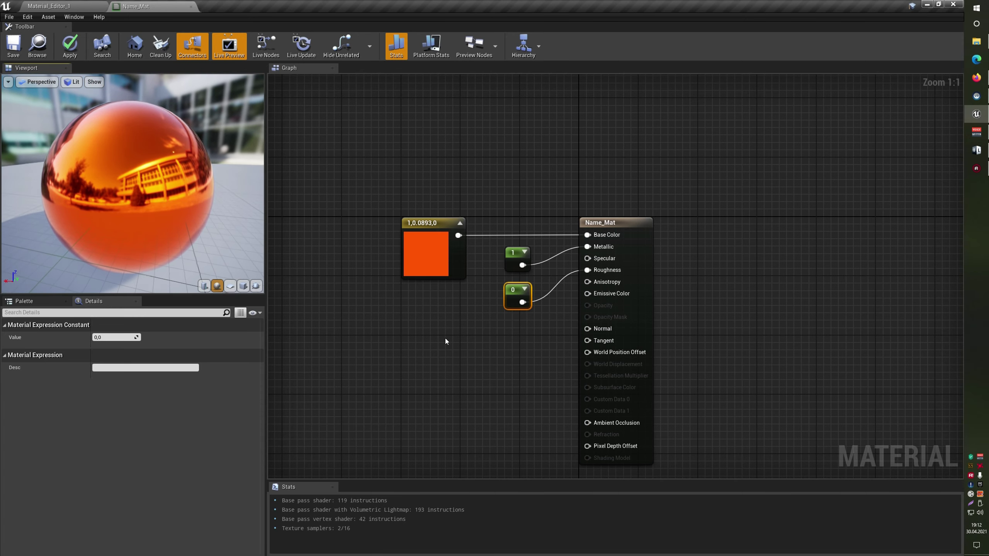
- Try a roughness value of 1 on the preview, then settle on 0.5
click(114, 338)
text(1)
key(Return)
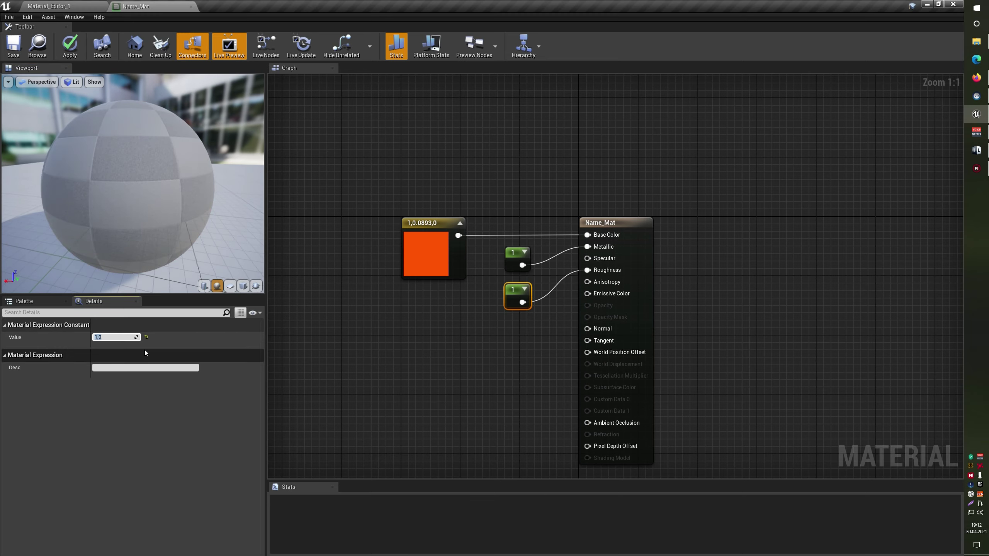
drag(179, 197, 234, 198)
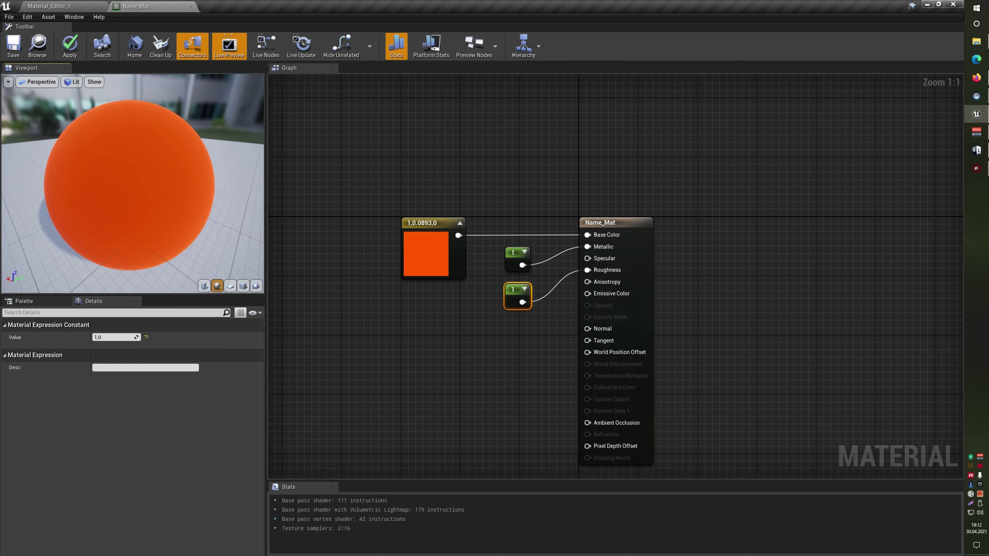
click(116, 338)
text(0,5)
key(Return)
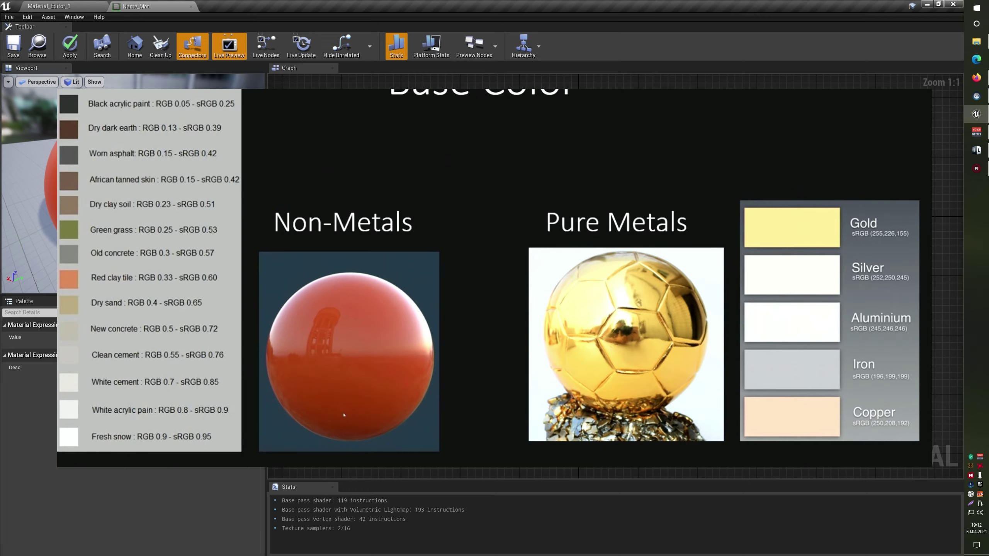
- Open the Constant3Vector's colour settings to change the base colour
double_click(343, 415)
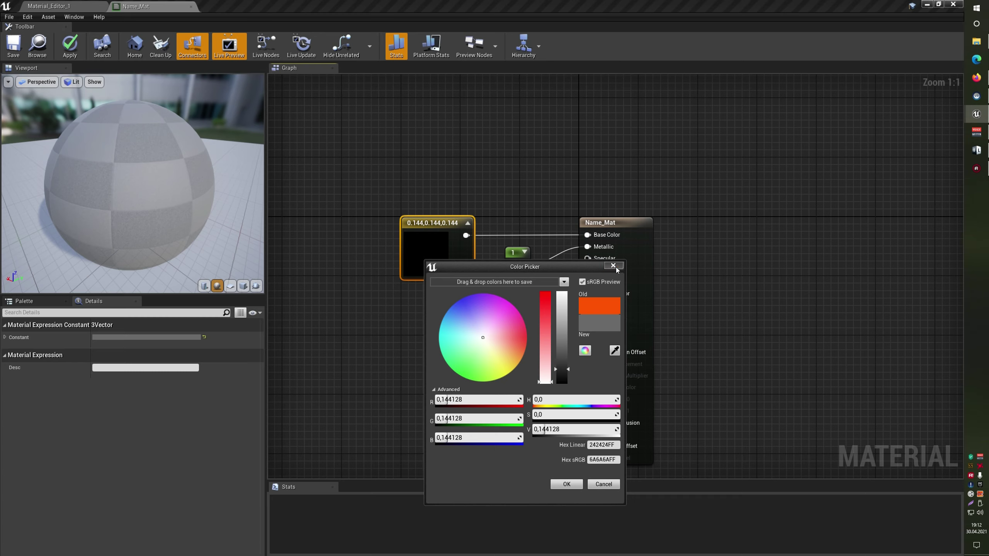
- Eyedrop the brown from the node header so Base Color becomes 0.275, 0.202, 0.141
click(566, 483)
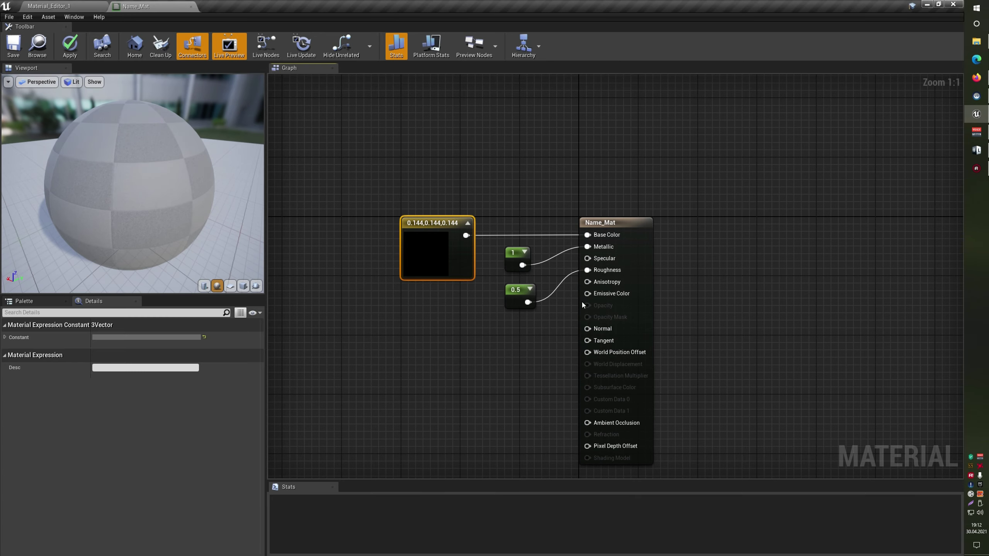
double_click(434, 262)
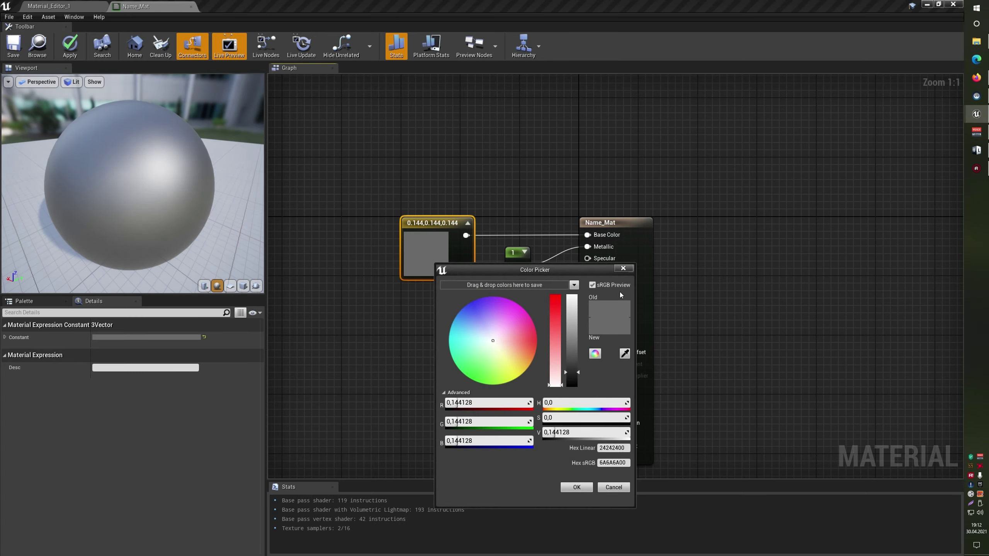
click(624, 354)
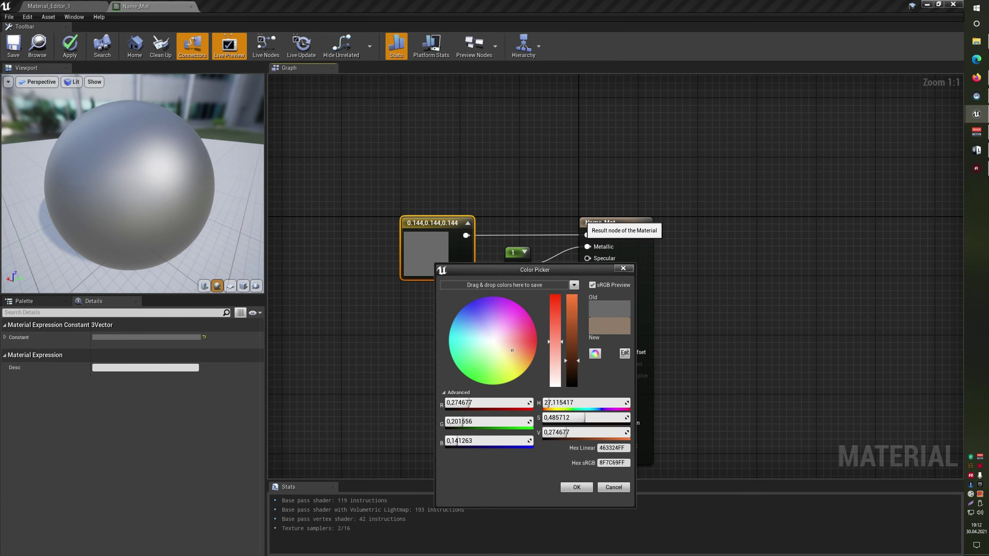
click(596, 222)
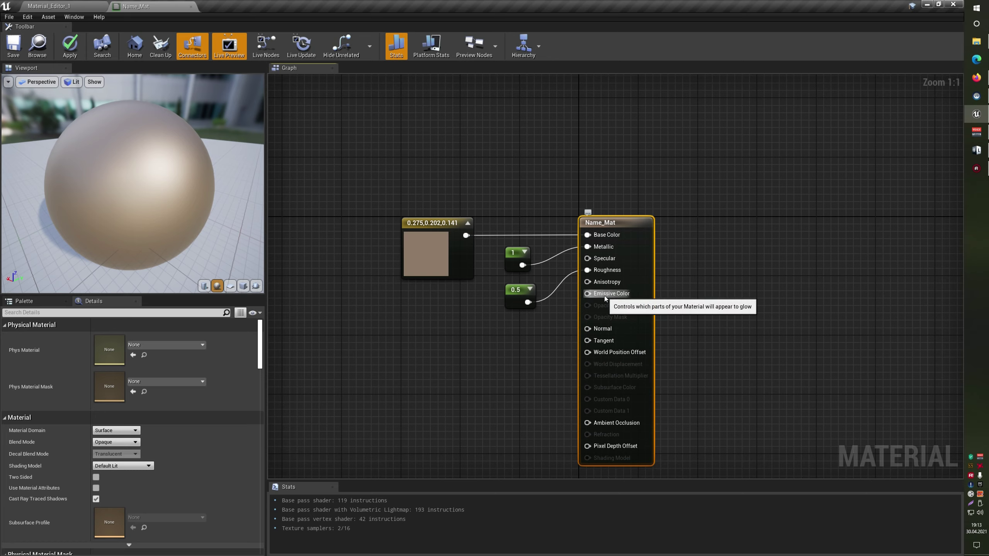
- Wire a new scalar Constant into Emissive Color, reposition it, and set its value to 1
click(488, 354)
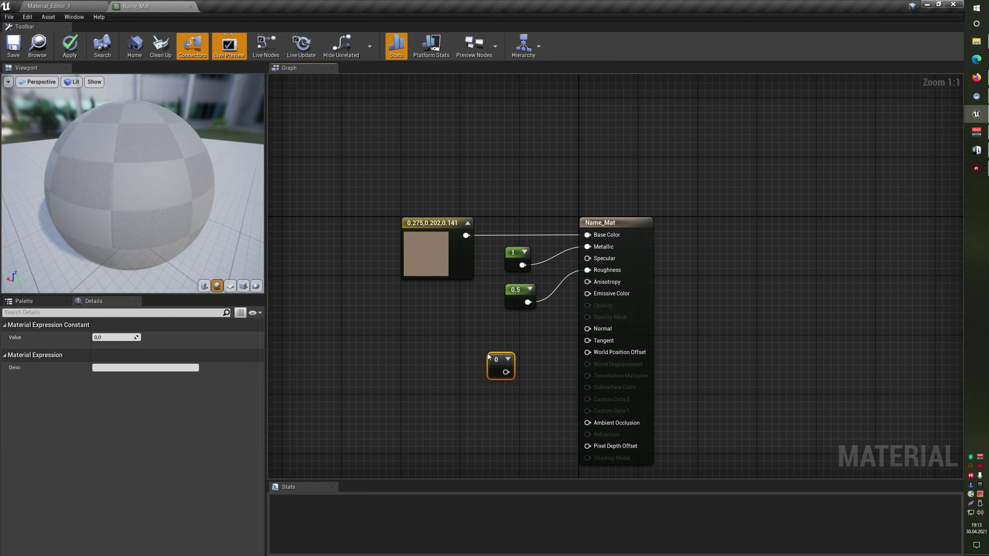
drag(505, 371, 587, 293)
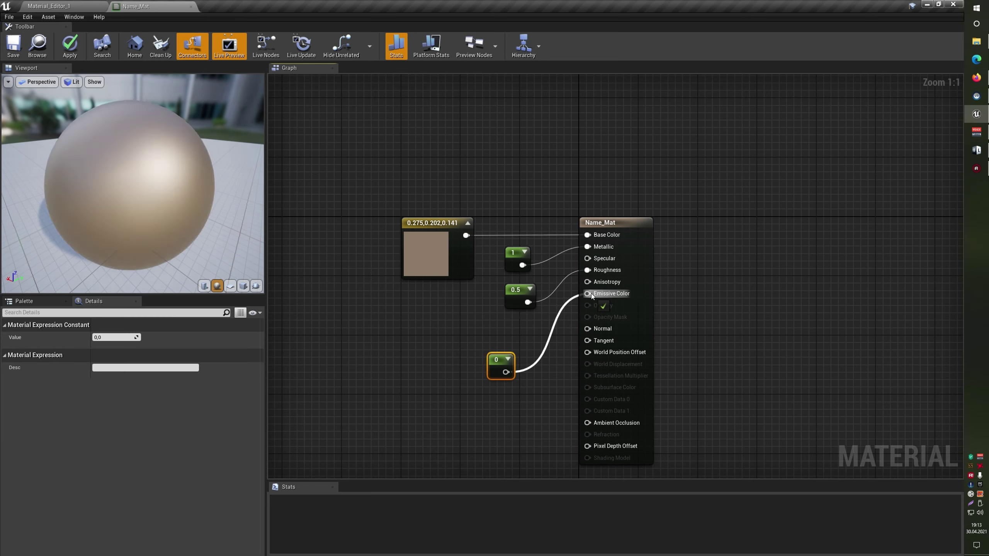
drag(500, 361, 473, 343)
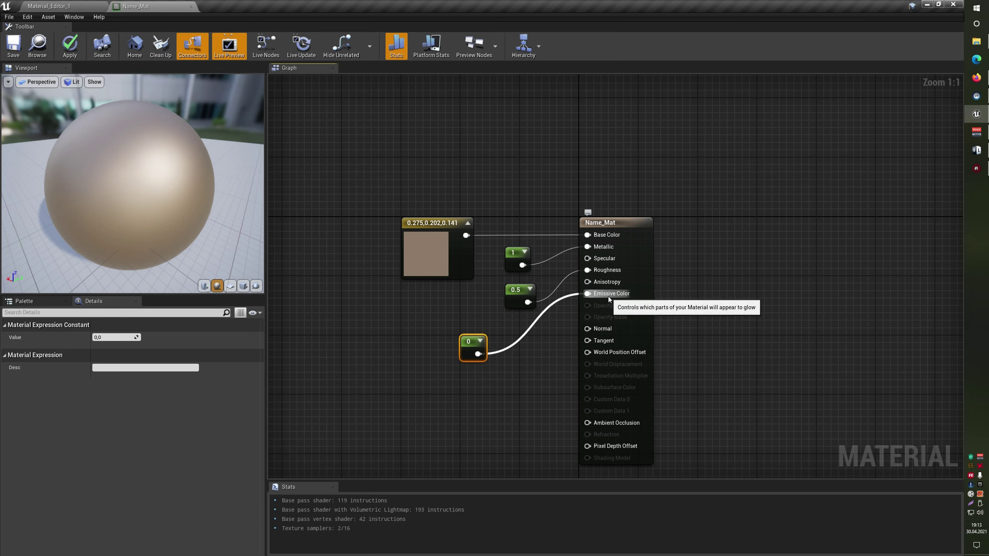
drag(477, 344, 492, 344)
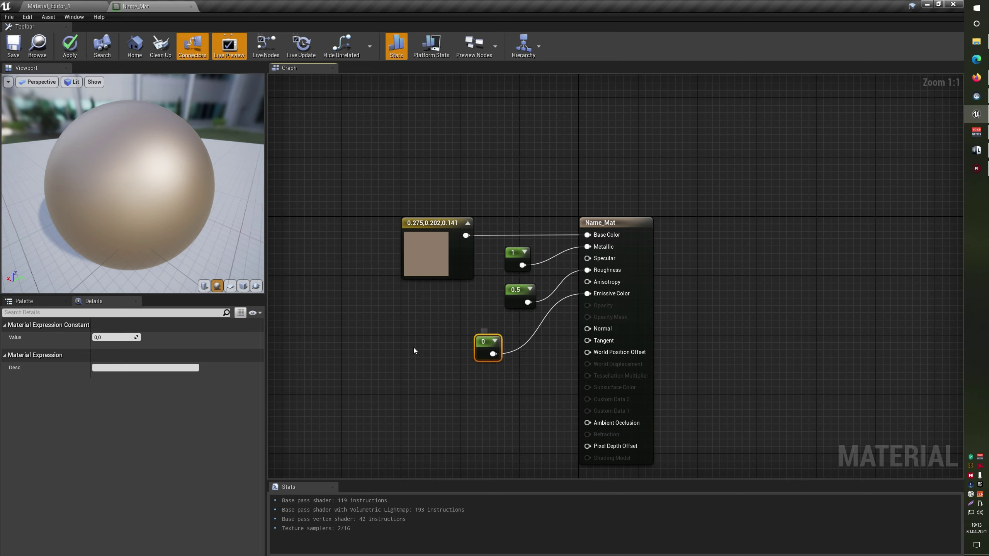
text(1)
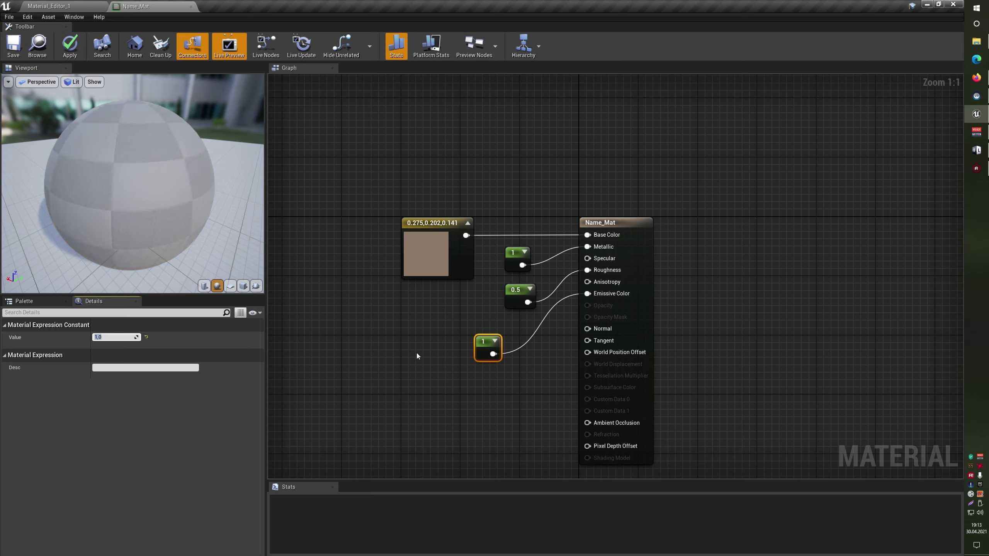
key(Return)
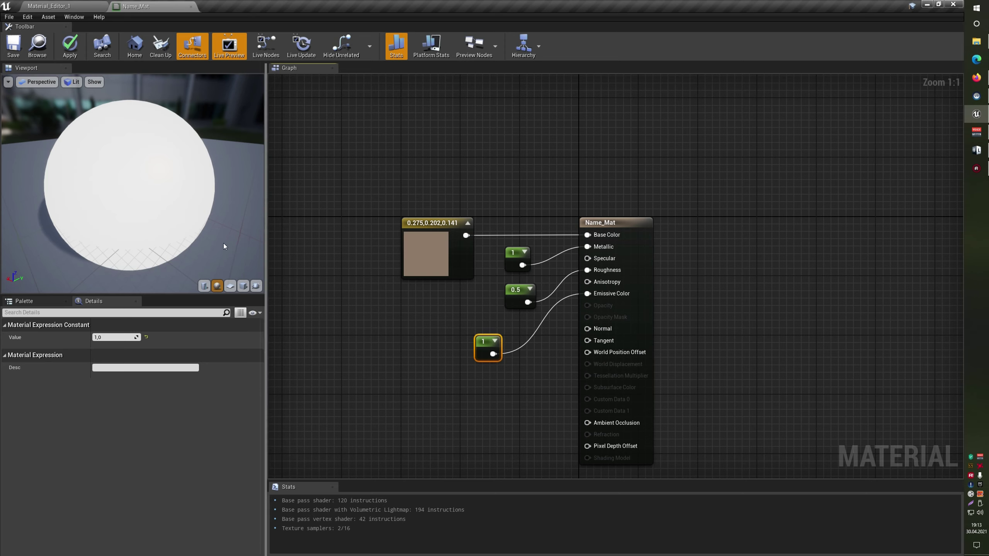
- Select the emissive constant and set its Value to 10
drag(154, 203, 116, 202)
drag(371, 167, 428, 329)
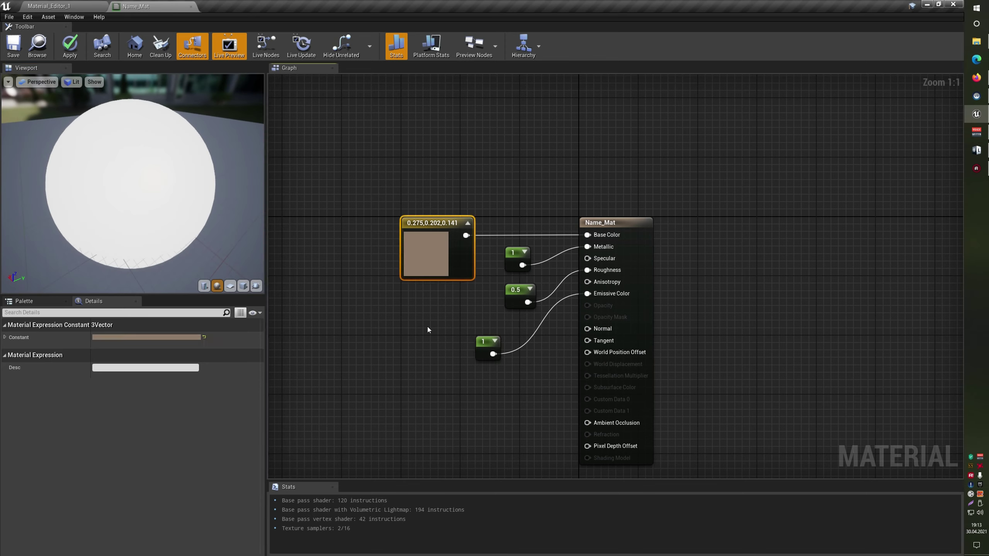
click(488, 345)
drag(115, 337, 167, 351)
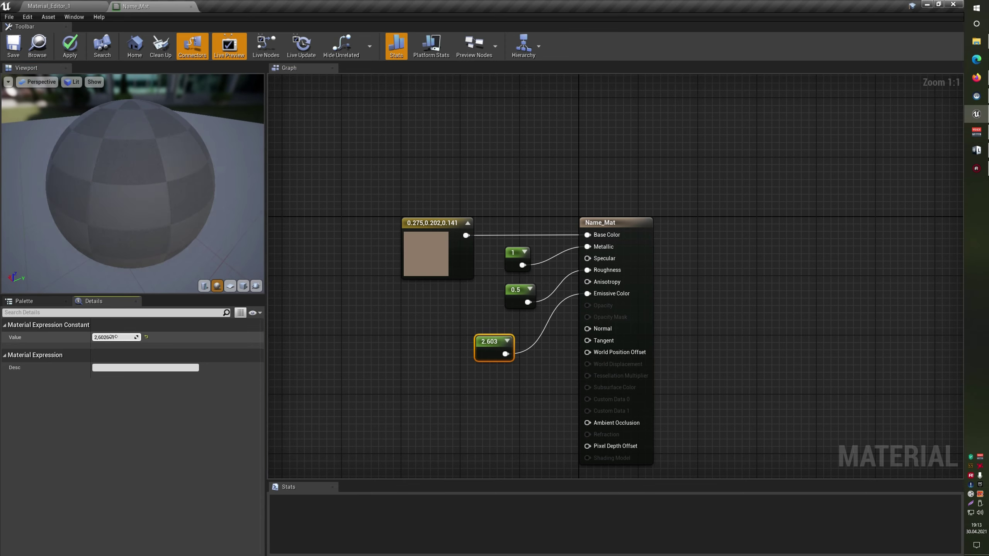
text(10)
key(Return)
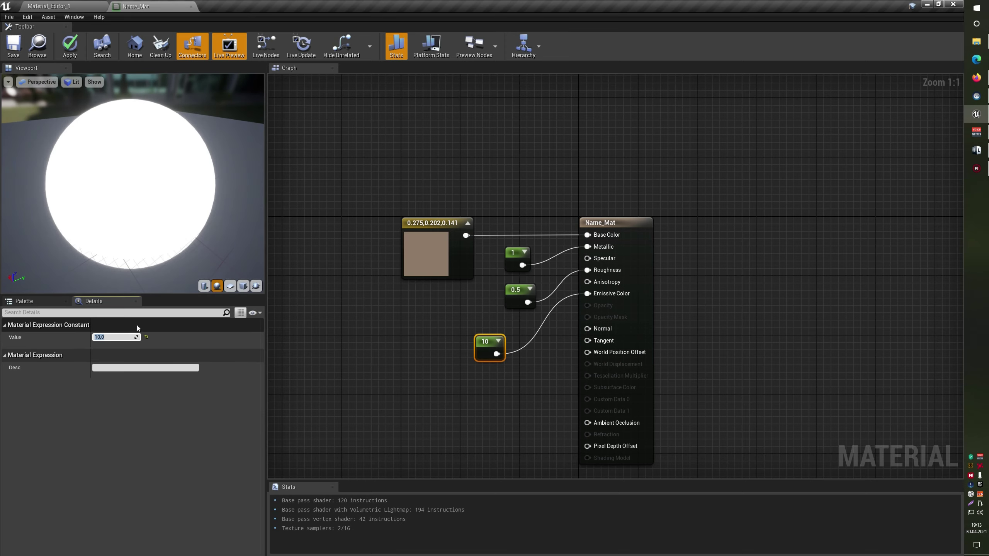
- Raise the emissive constant's Value further to 500 and inspect the glowing preview
click(118, 335)
double_click(117, 335)
text(5)
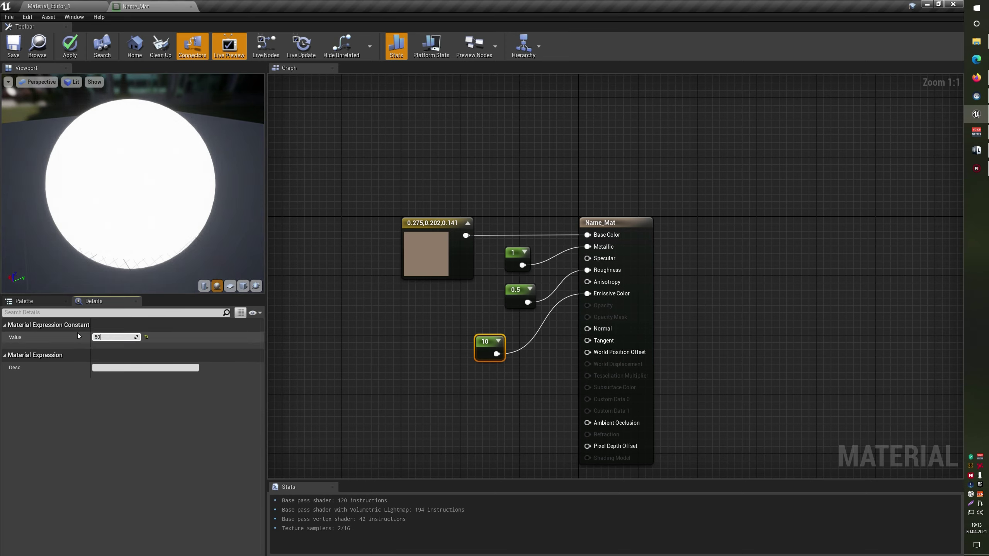
text(0)
key(Return)
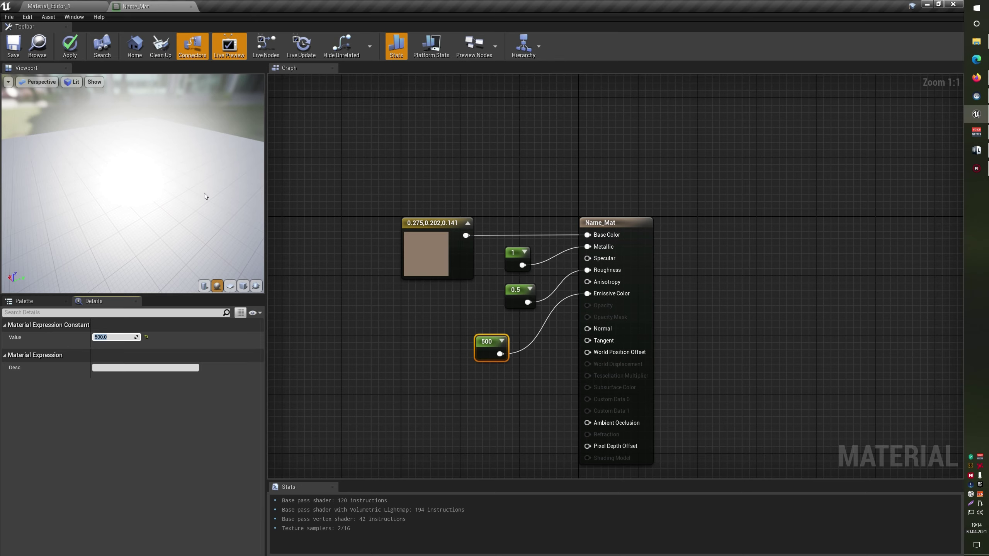
drag(205, 196, 158, 186)
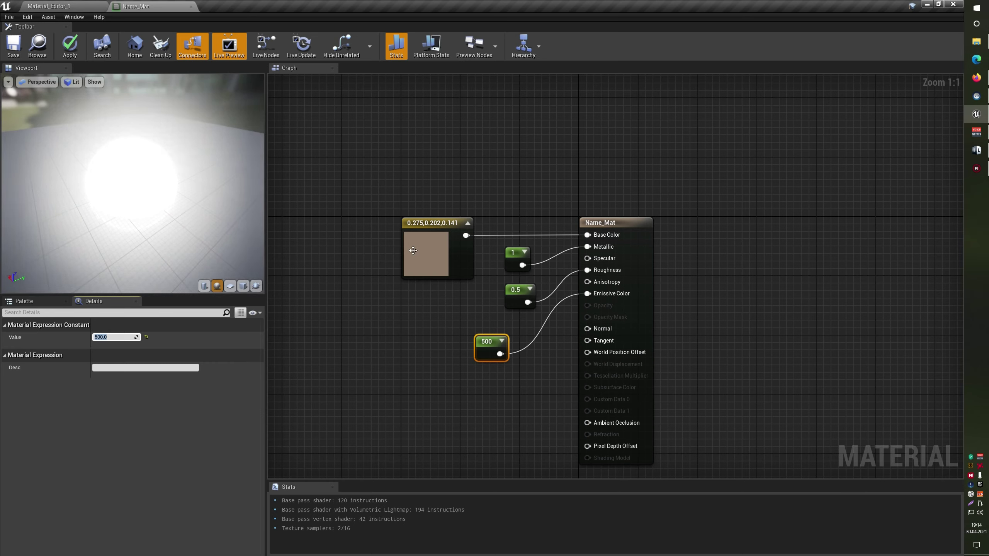
drag(390, 147, 442, 313)
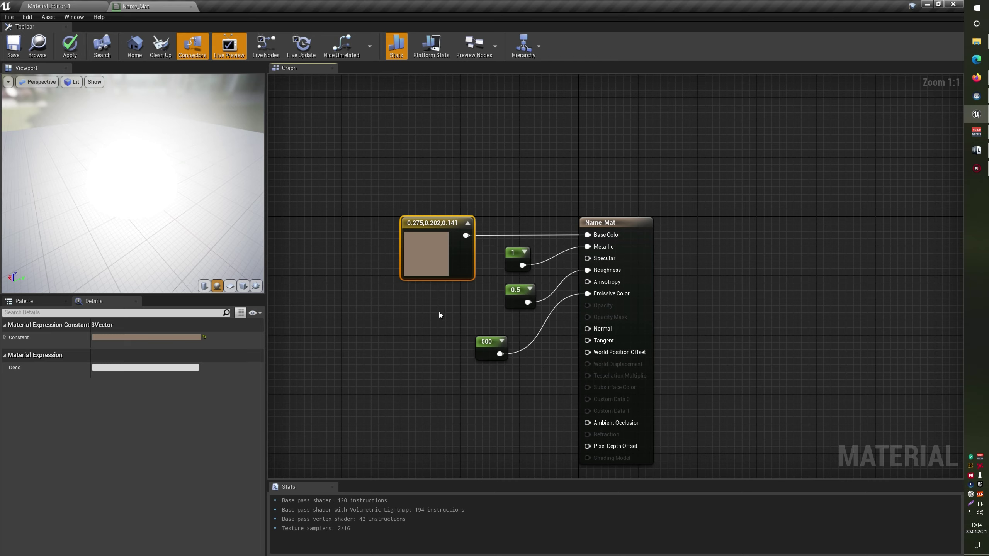
- Place a Multiply node beside the 500 constant
right_click(406, 353)
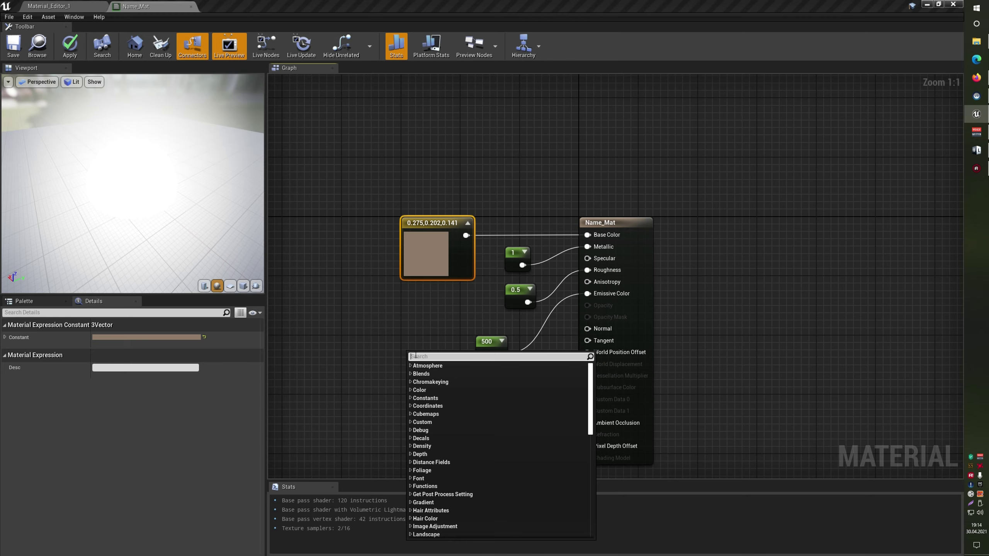
text(mu)
key(BackSpace)
key(BackSpace)
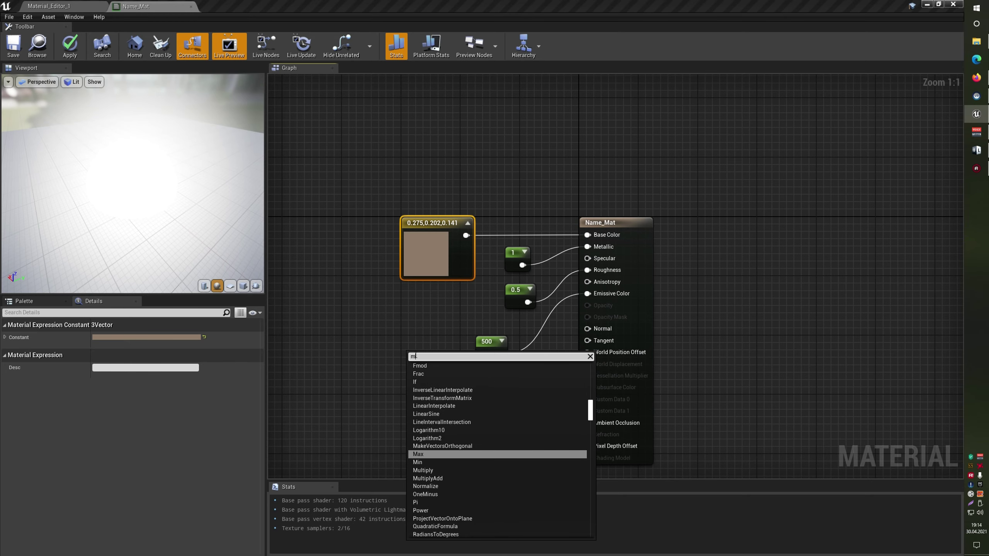
click(406, 338)
click(408, 341)
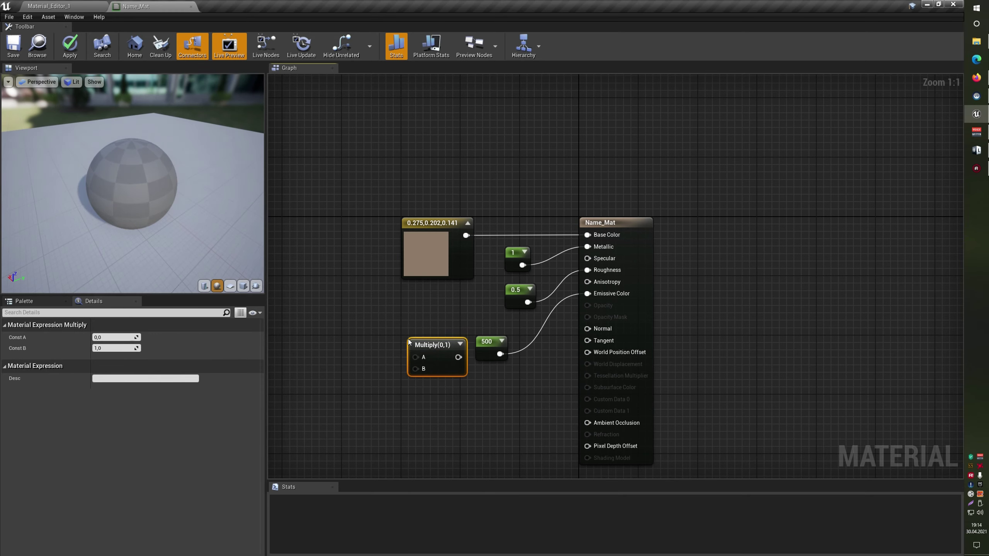
drag(409, 338, 402, 330)
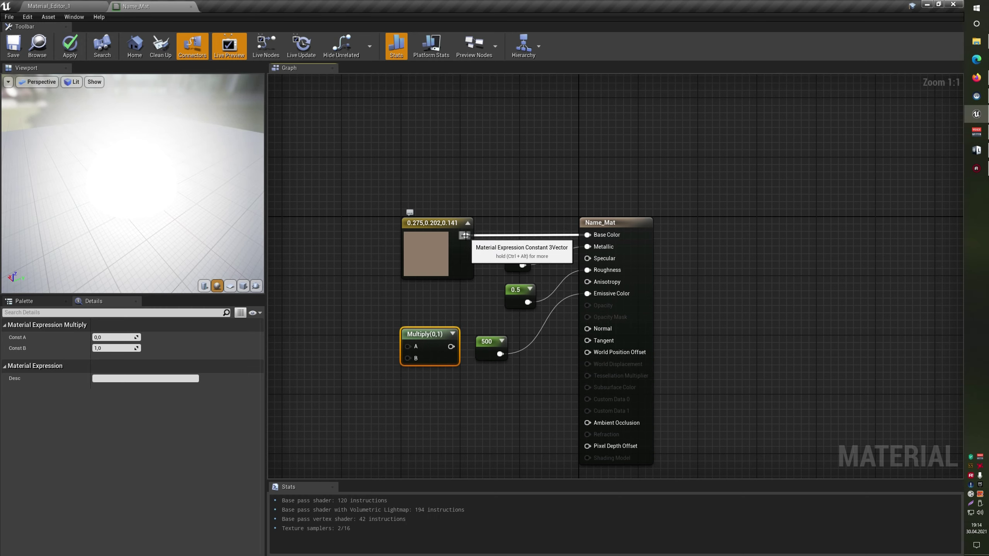
- Disconnect Base Color and Emissive Color, then wire the brown colour into Multiply's A input
alt+click(465, 236)
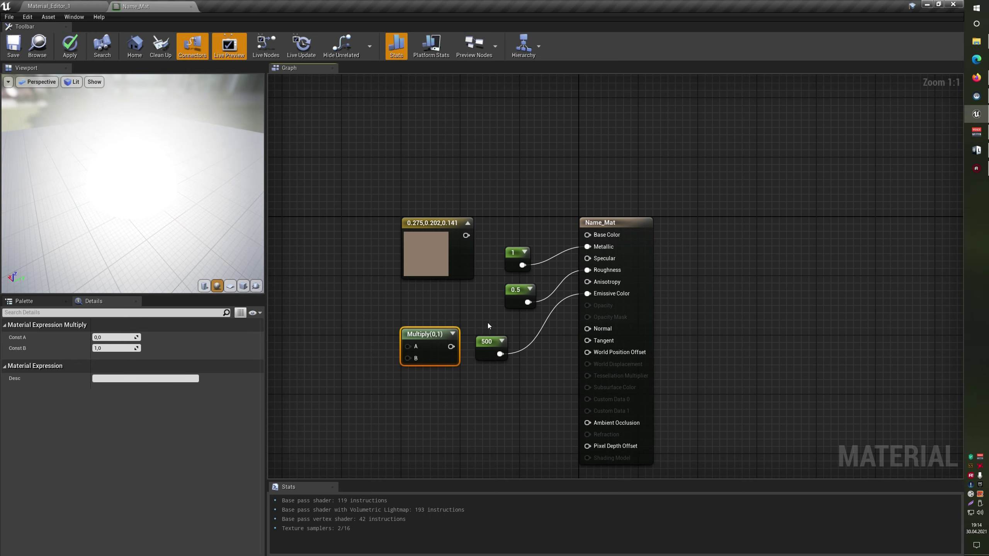
alt+click(500, 354)
drag(489, 343, 452, 410)
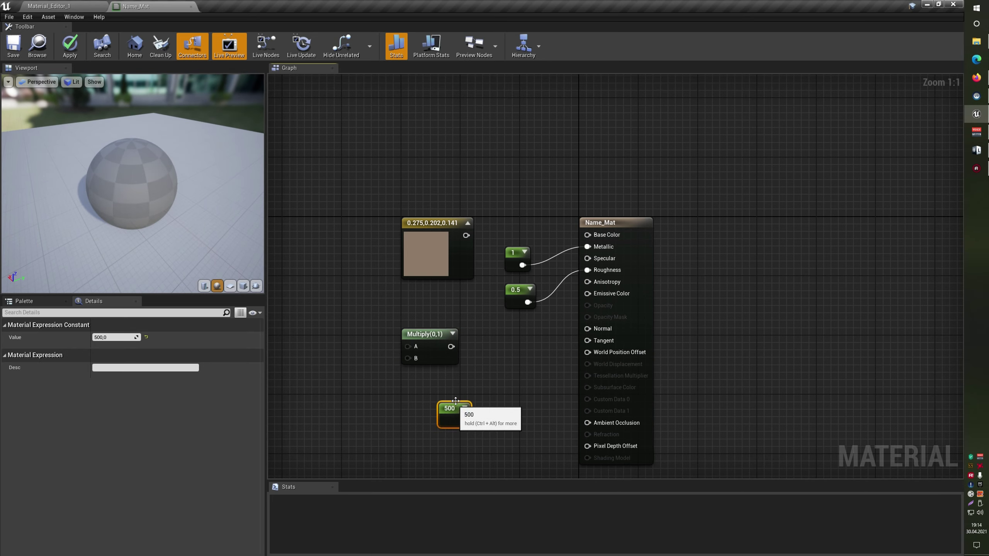
mouse_move(441, 247)
mouse_down()
mouse_move(338, 336)
mouse_move(408, 346)
mouse_move(452, 368)
mouse_up()
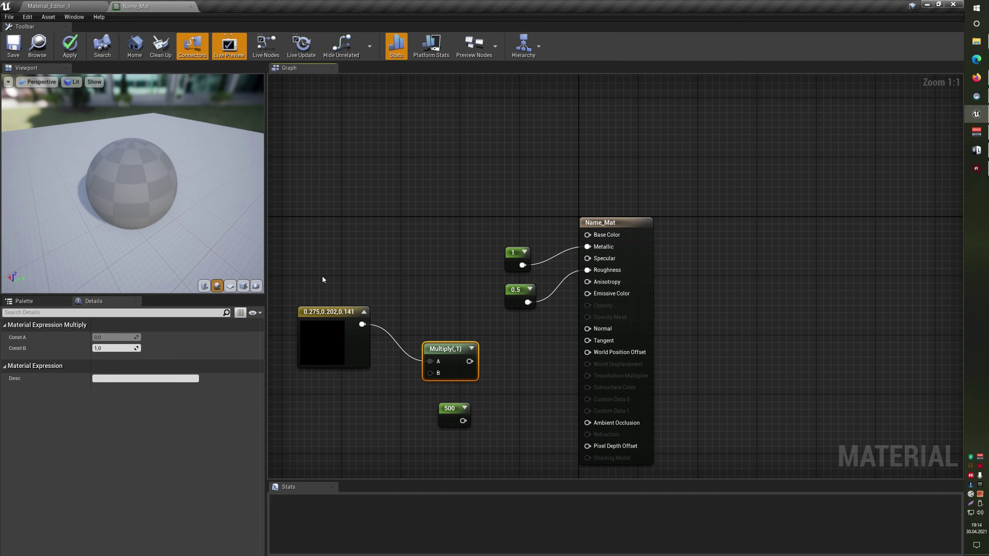
click(334, 339)
right_drag(353, 399, 397, 344)
drag(482, 231, 501, 319)
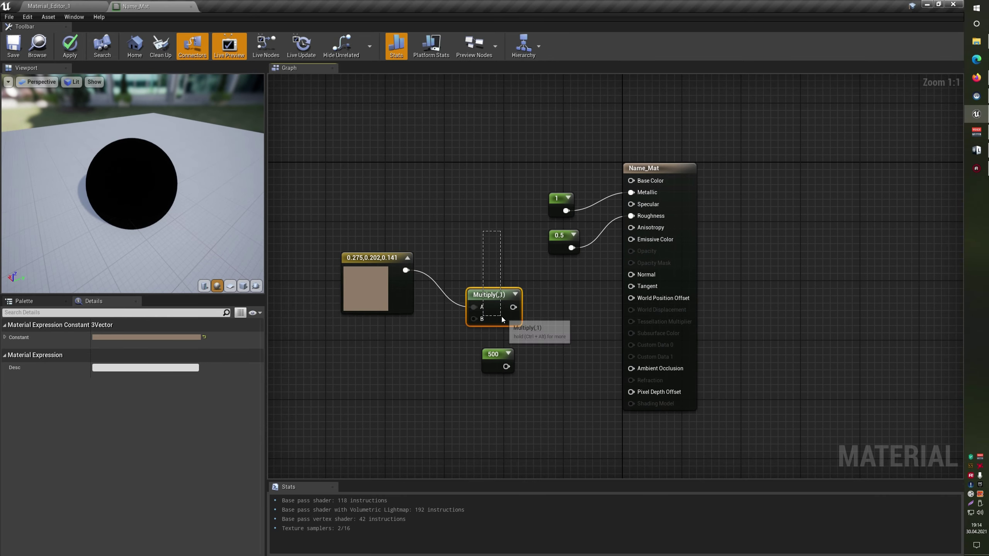
drag(498, 355, 407, 358)
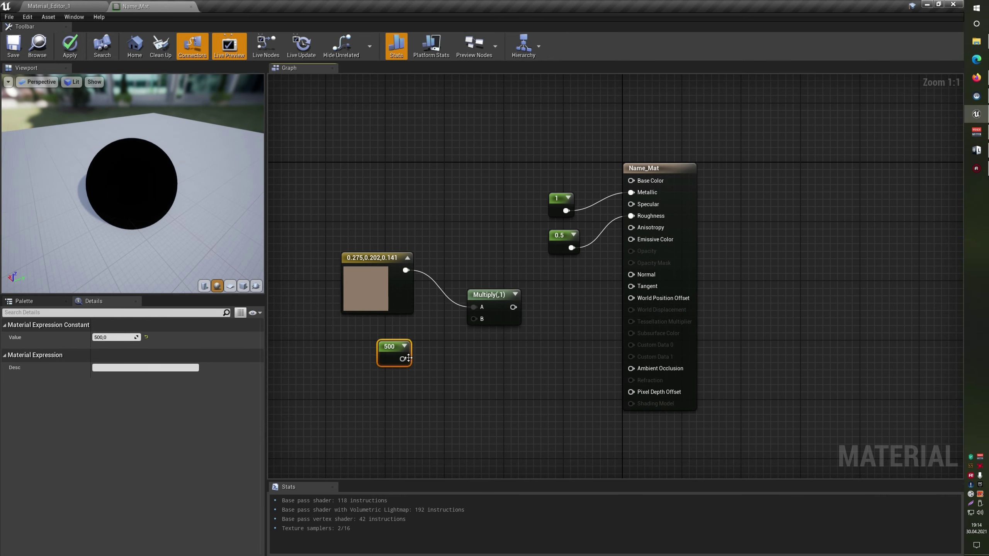
- Set the constant to 1, feed it into Multiply's B, and Multiply into Emissive Color
click(112, 338)
text(1)
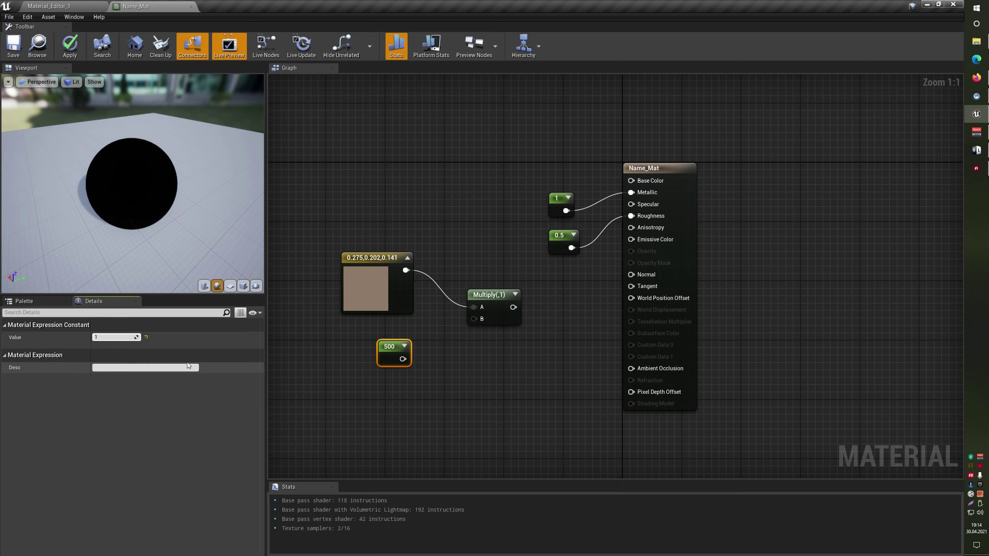
key(Return)
drag(394, 364, 645, 240)
drag(489, 295, 495, 287)
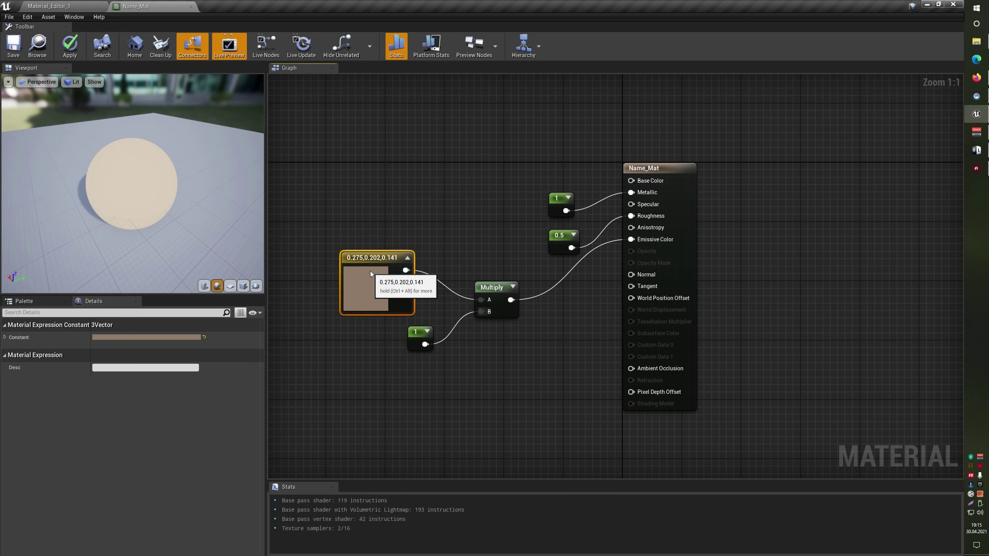
- Change the multiplier constant to 50
drag(370, 271, 385, 256)
click(427, 337)
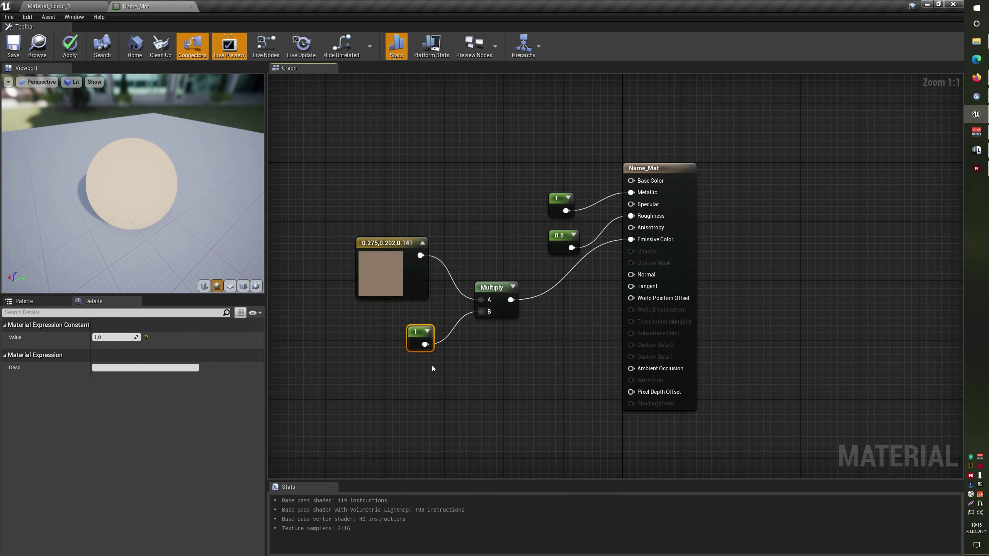
text(5)
key(Return)
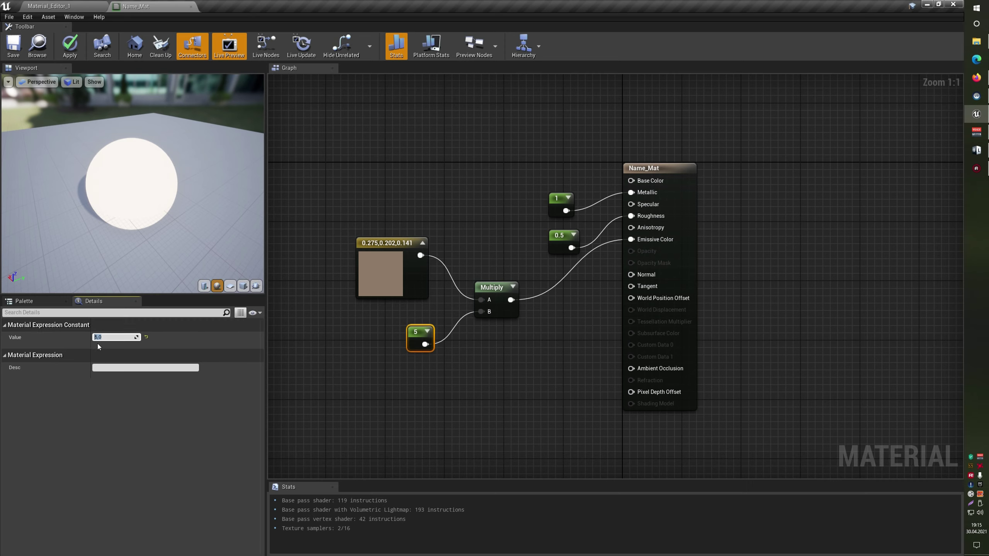
text(50)
key(Return)
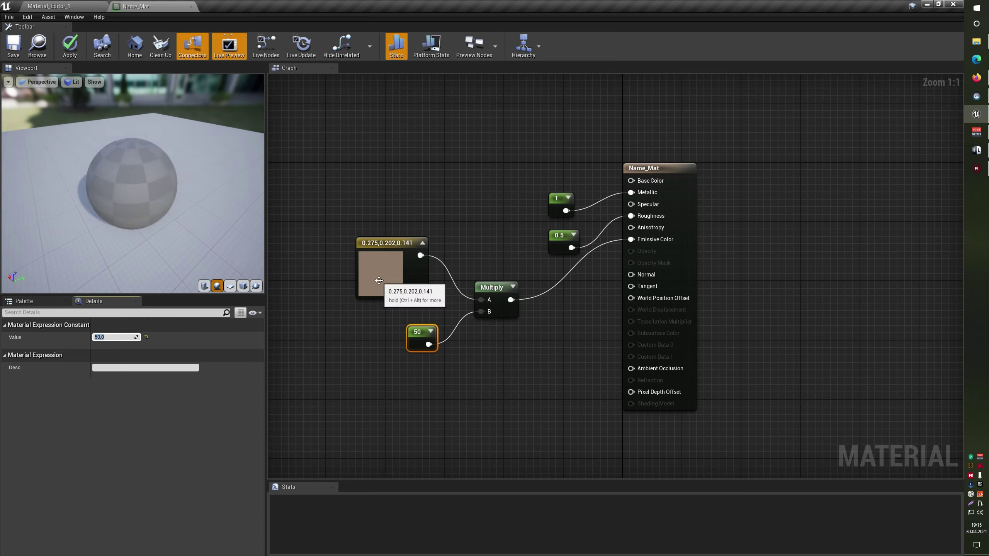
- Change the colour node to pure red (1, 0, 0)
double_click(379, 280)
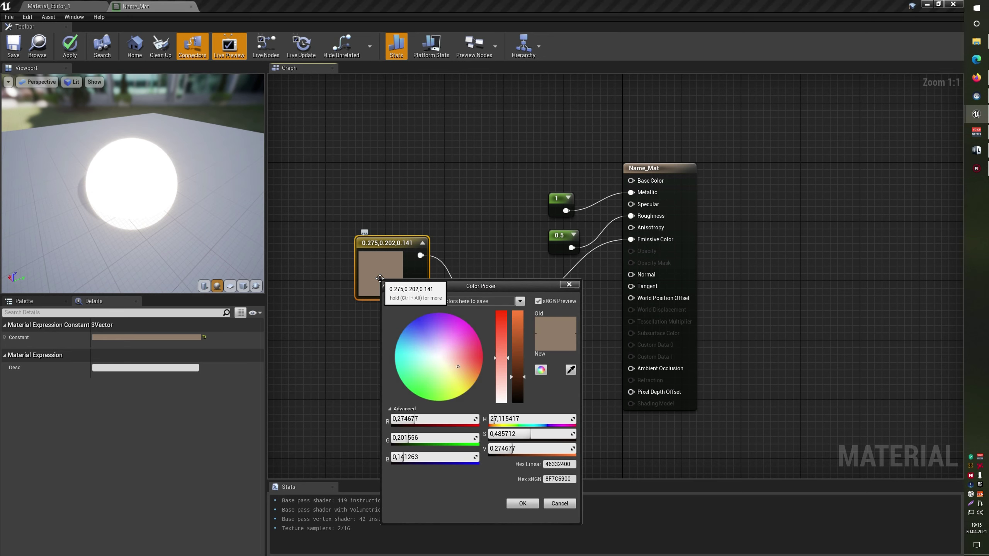
click(500, 336)
drag(461, 363, 475, 354)
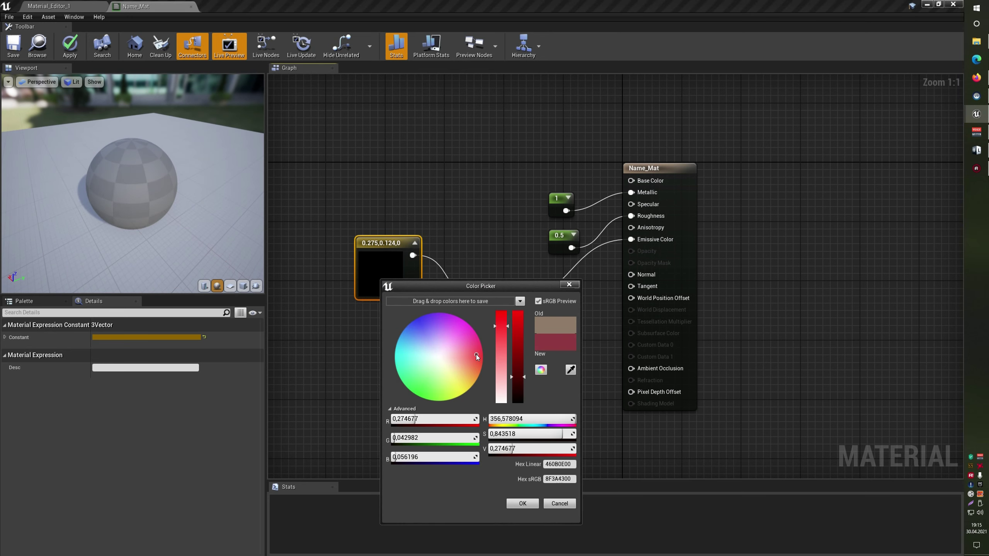
click(423, 416)
text(1)
key(Tab)
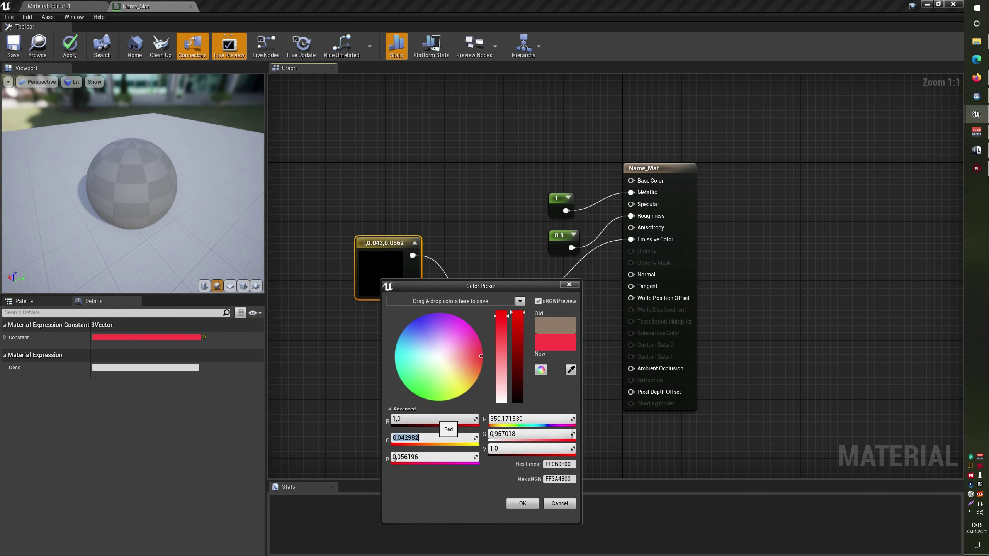
text(0)
key(Tab)
text(0)
text(0)
key(Return)
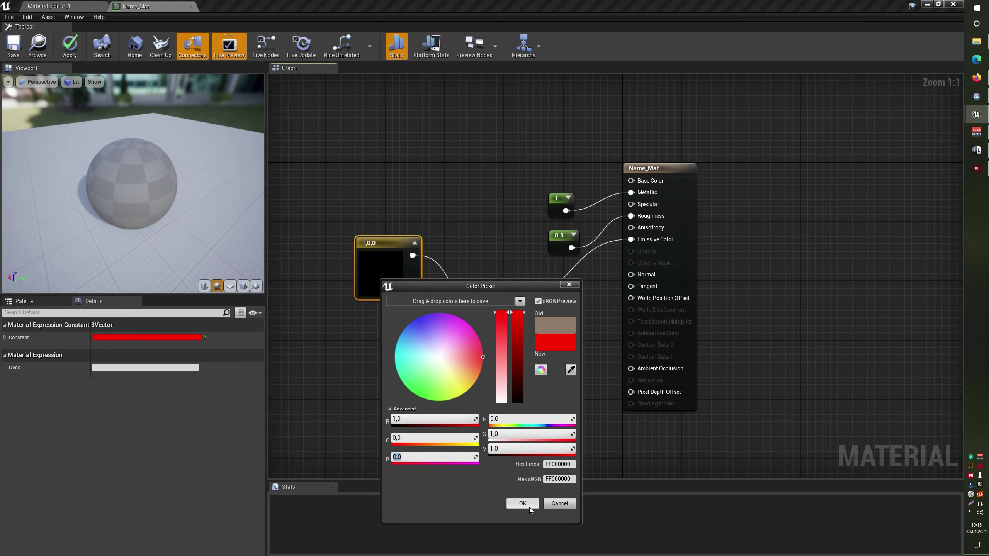
click(528, 505)
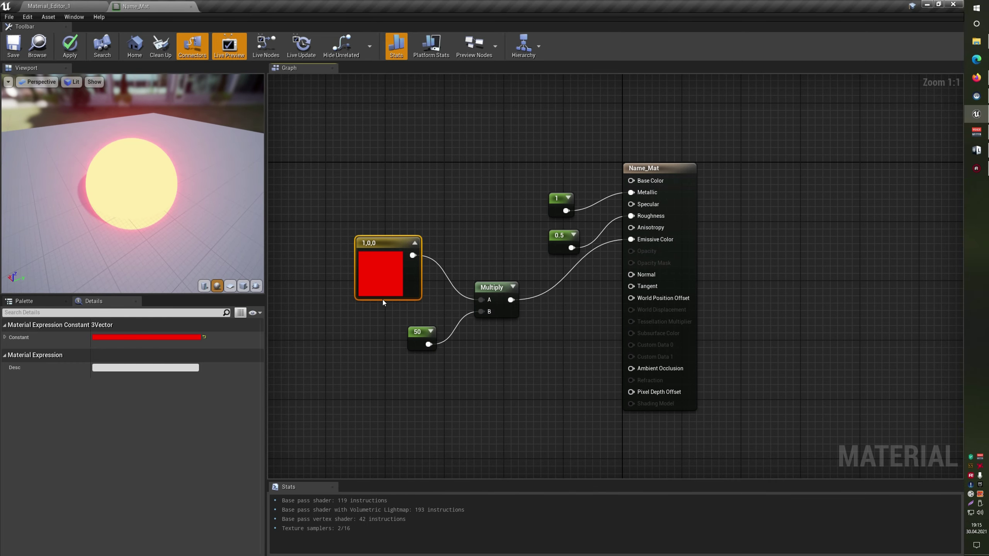
- Raise the multiplier constant from 50 to 1000 and check the glowing preview
click(418, 338)
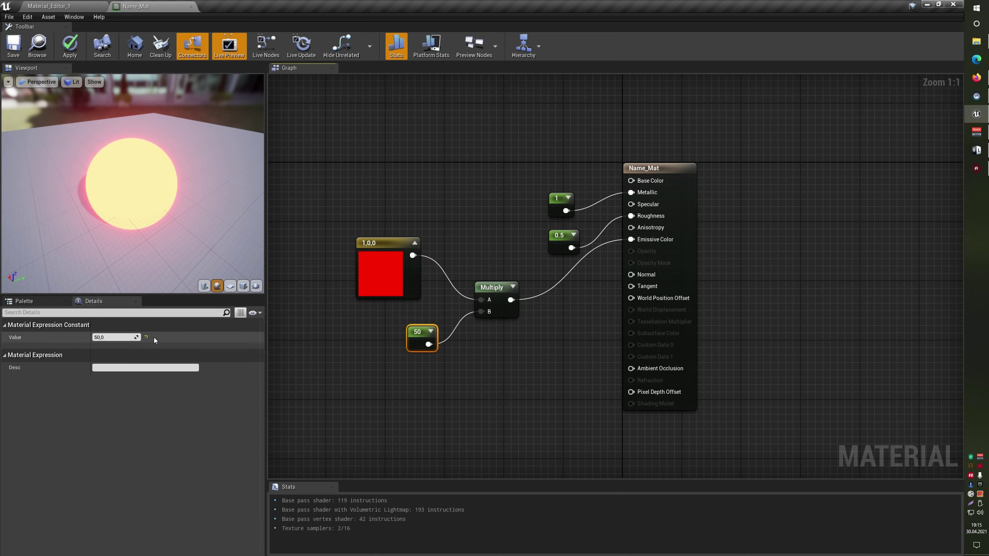
click(108, 337)
text(1)
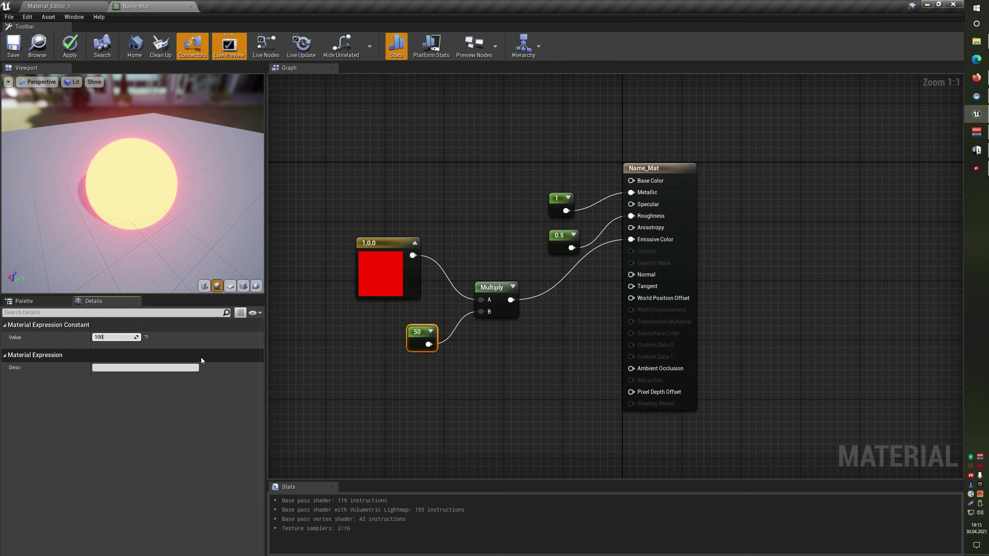
key(Return)
drag(416, 331, 394, 331)
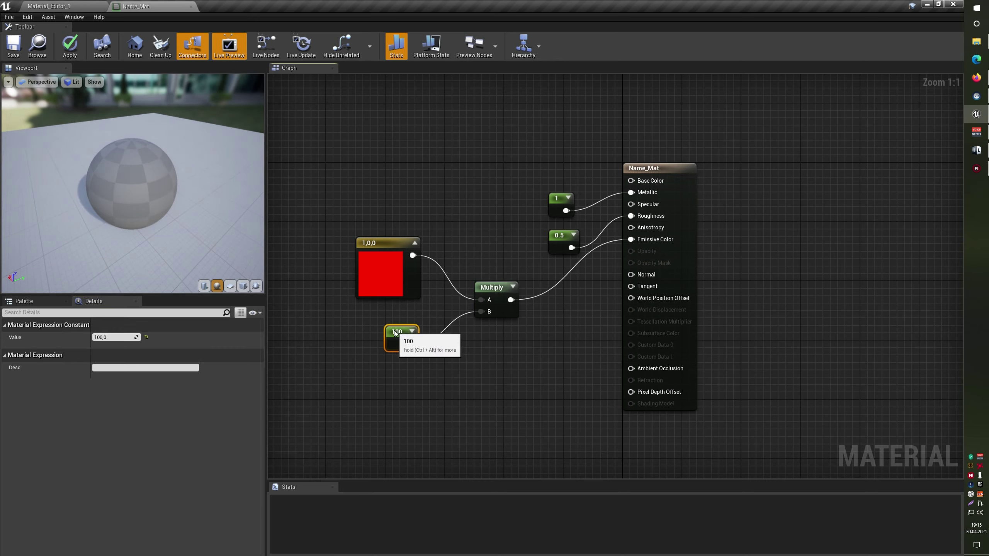
click(121, 338)
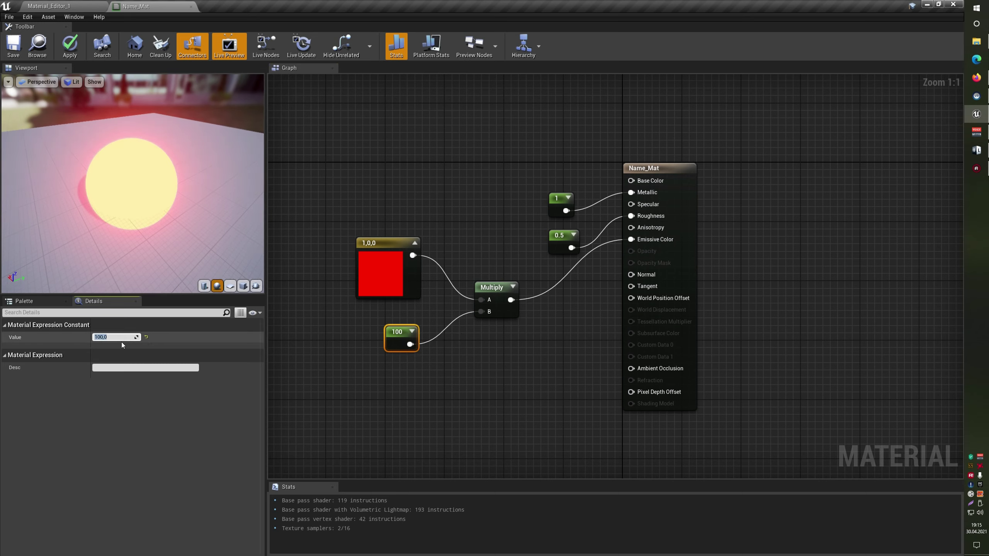
text(100)
key(Return)
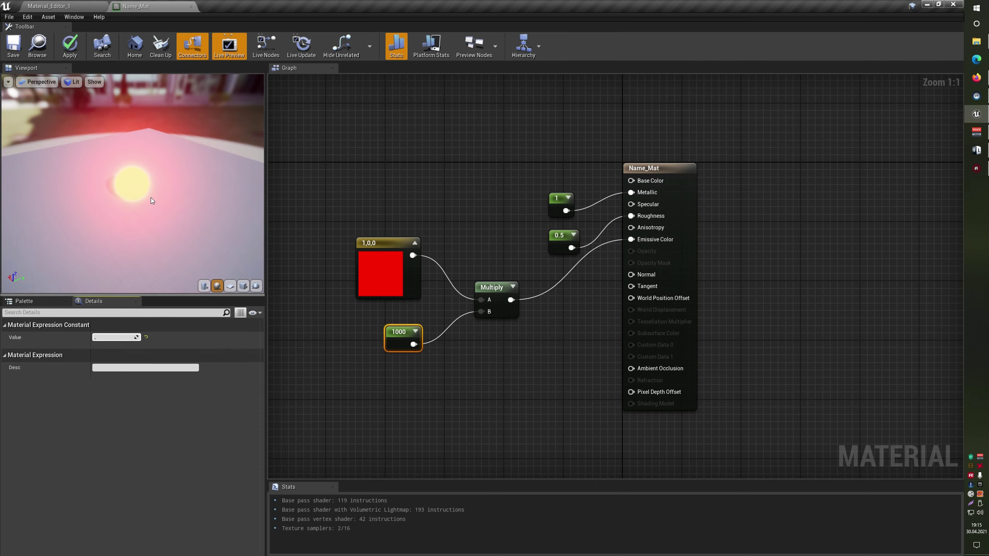
mouse_move(151, 197)
mouse_down()
mouse_move(156, 218)
mouse_move(152, 187)
mouse_up()
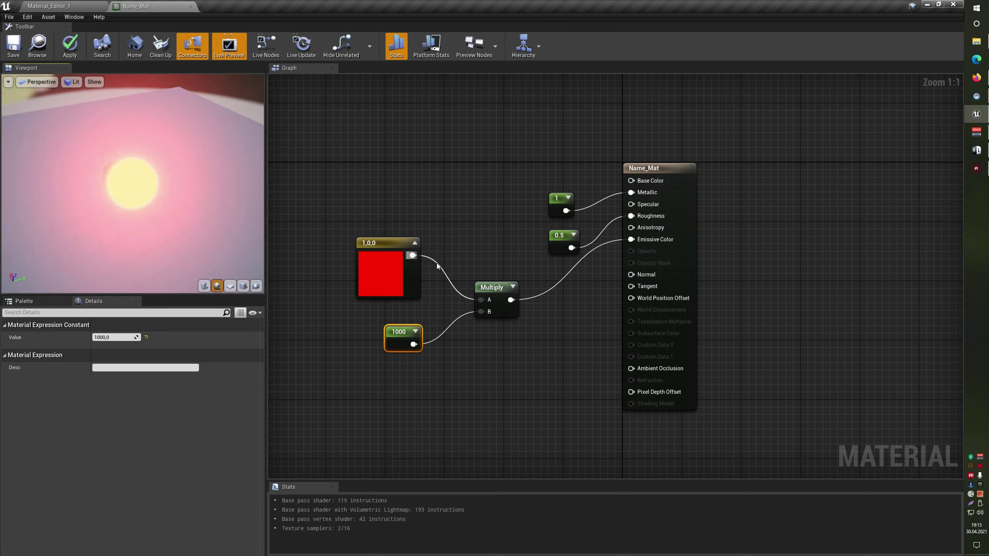
right_drag(473, 226, 490, 225)
- Add trial Add, Subtract and Divide math nodes to the graph
right_click(445, 171)
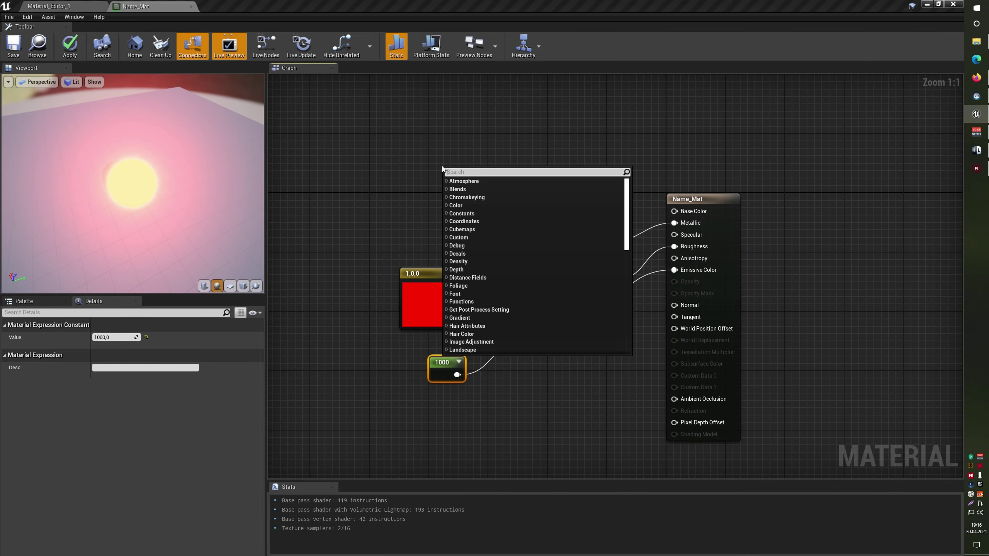
text(add)
click(463, 213)
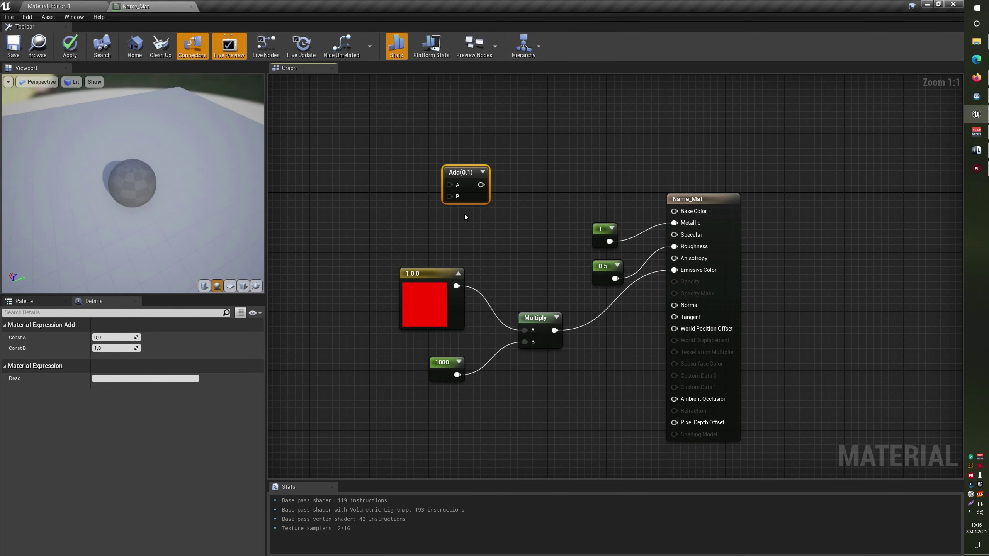
right_click(541, 149)
text(sub)
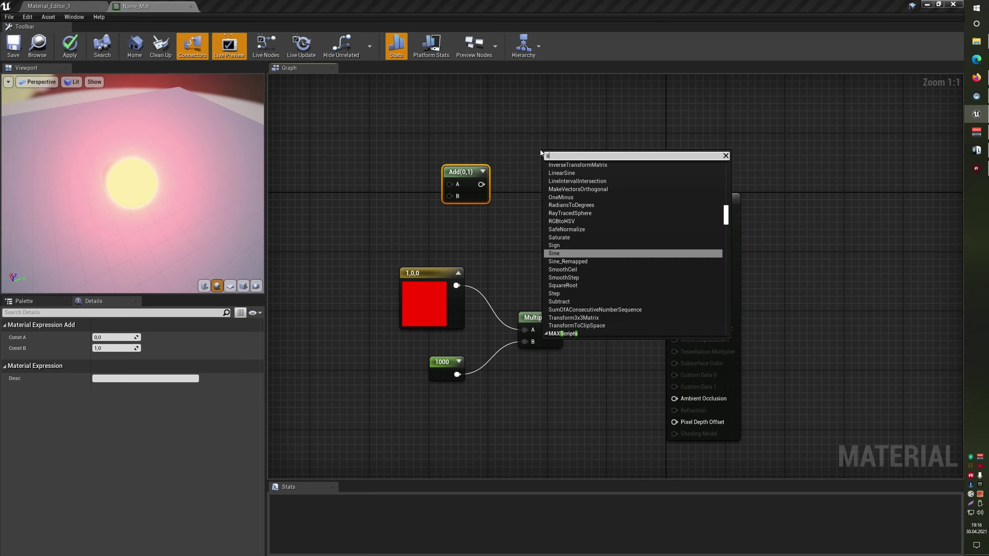
text(t)
key(Return)
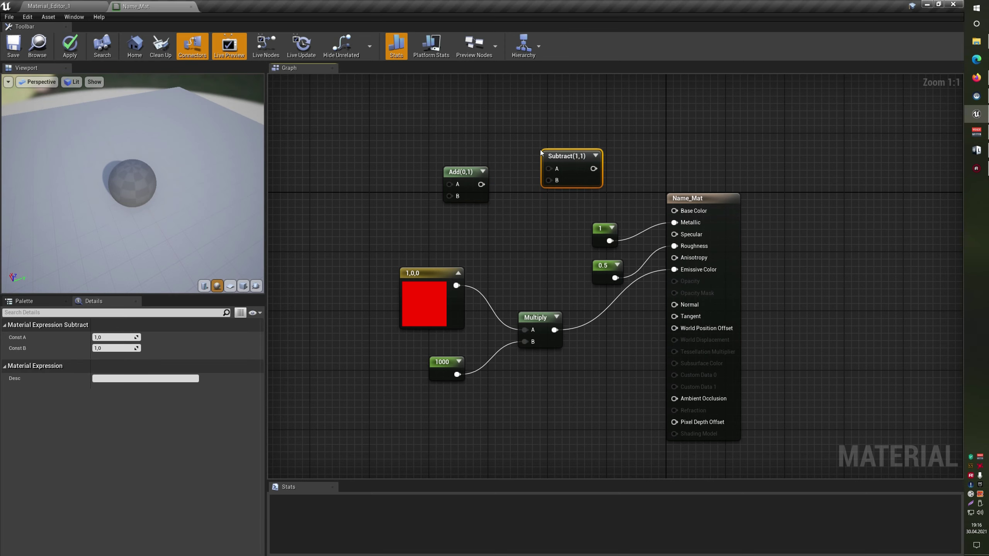
drag(541, 145, 483, 122)
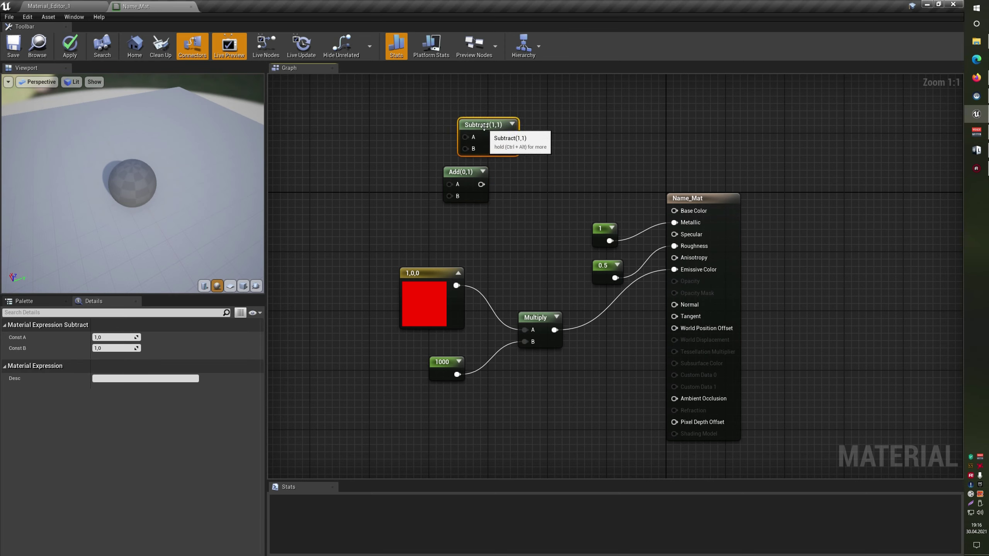
right_click(571, 145)
text(divi)
key(Return)
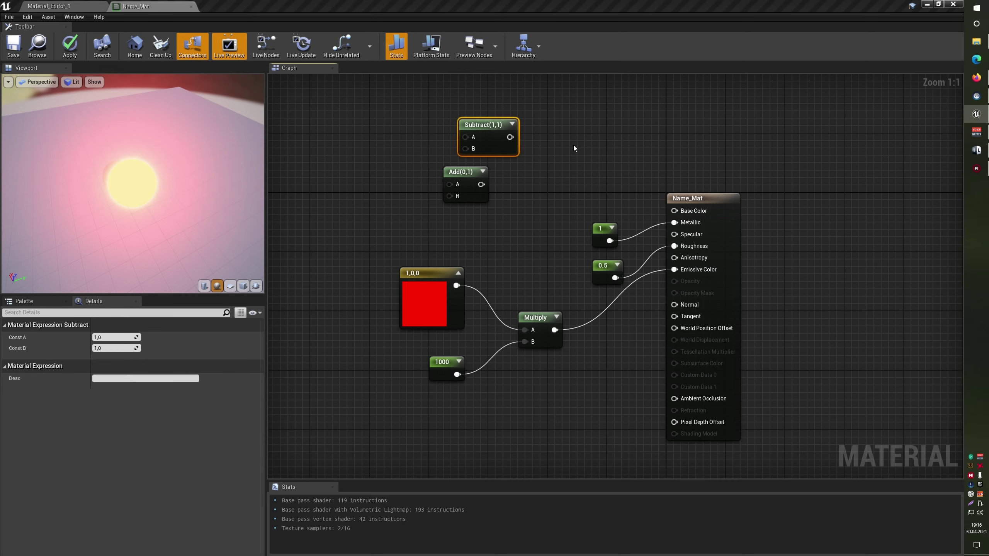
- Delete the Add, Subtract and Divide nodes and reselect the Multiply node
drag(573, 210, 440, 118)
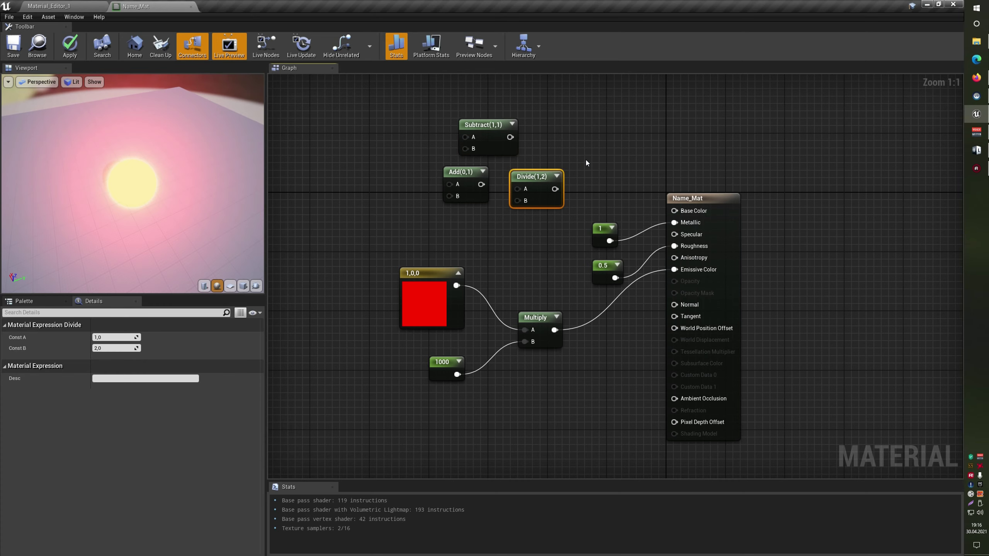
key(Delete)
click(540, 344)
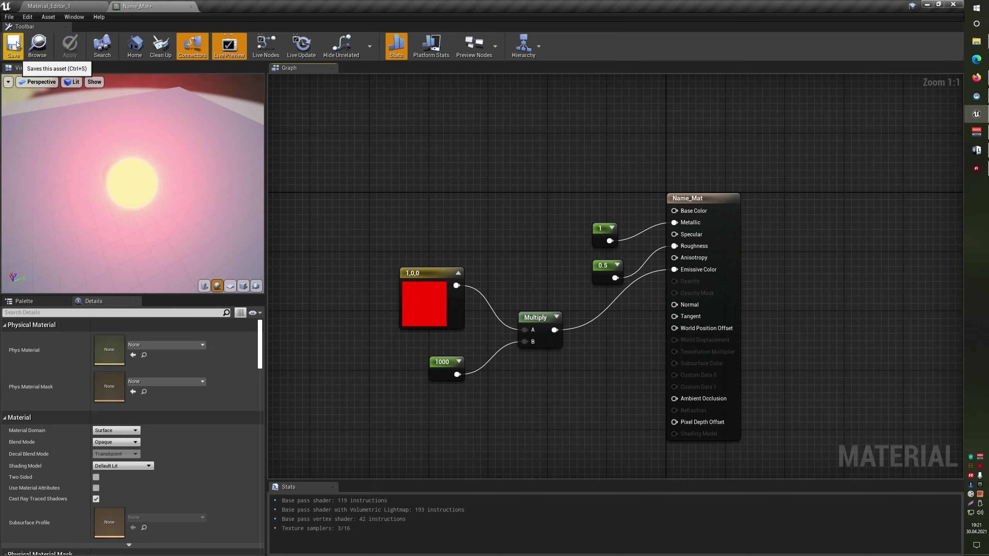
click(38, 46)
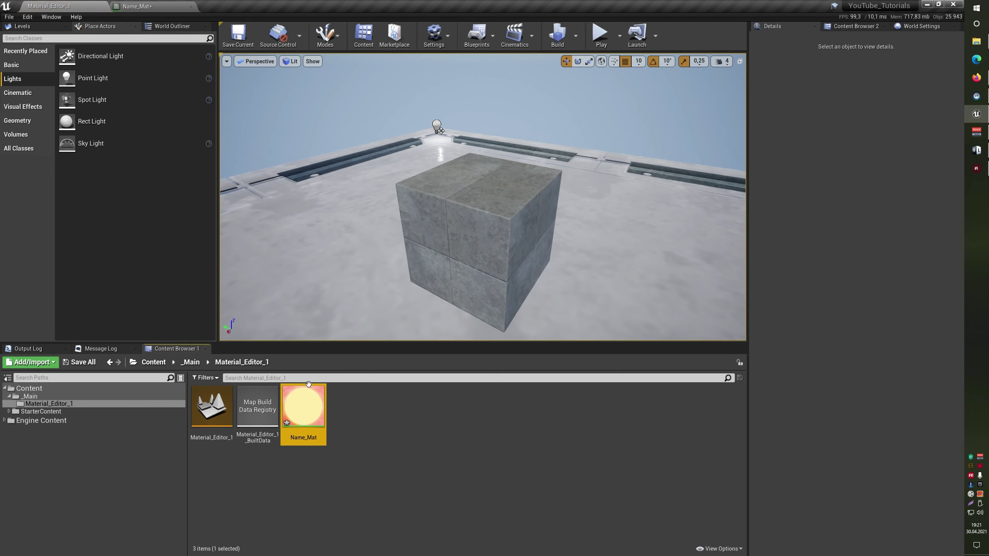
click(136, 6)
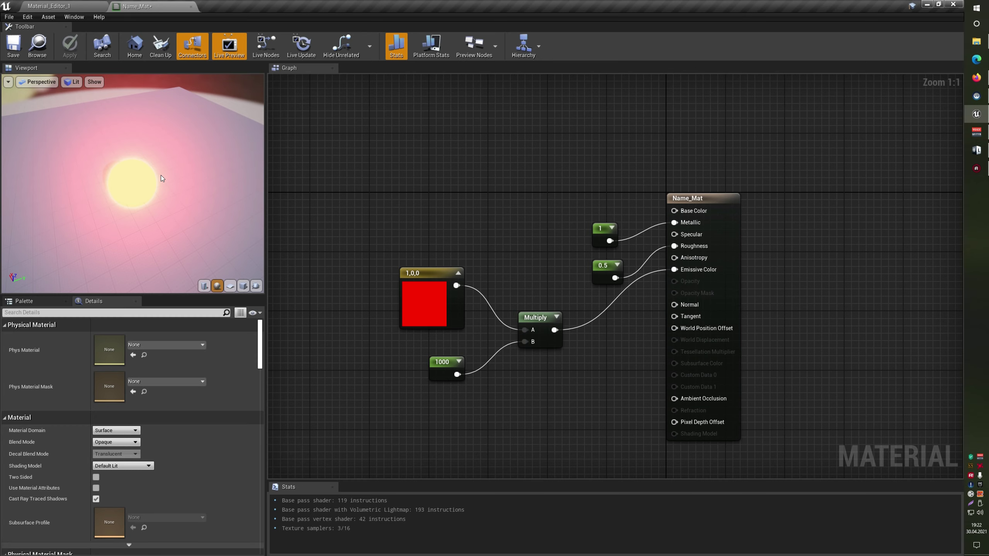
- Open the graph Search panel and recentre the view on the Name_Mat node
click(102, 44)
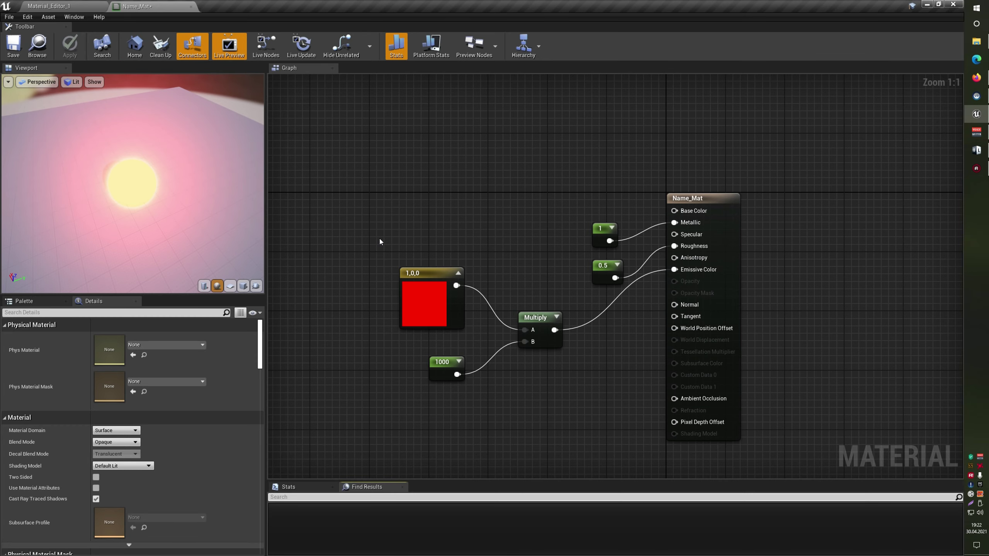
click(134, 45)
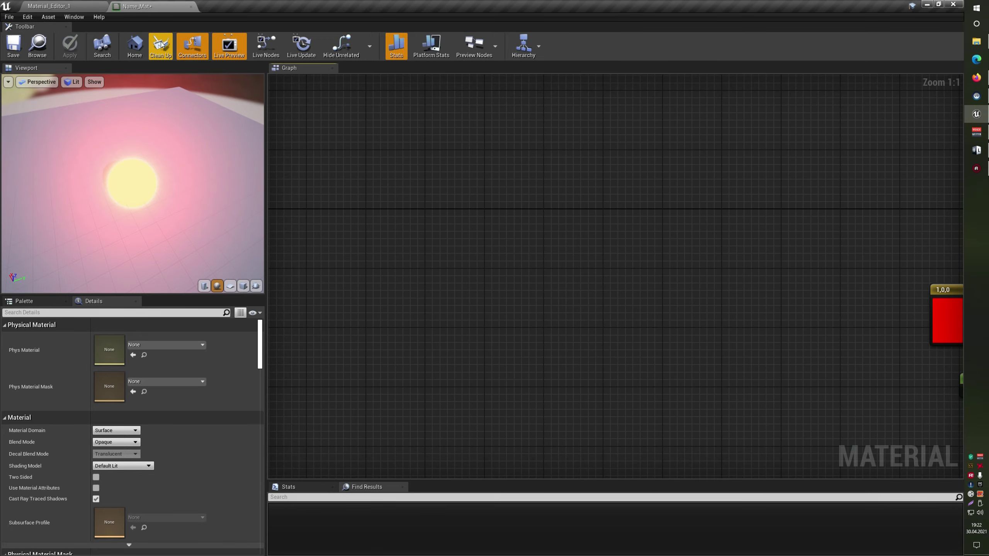
click(135, 45)
click(135, 45)
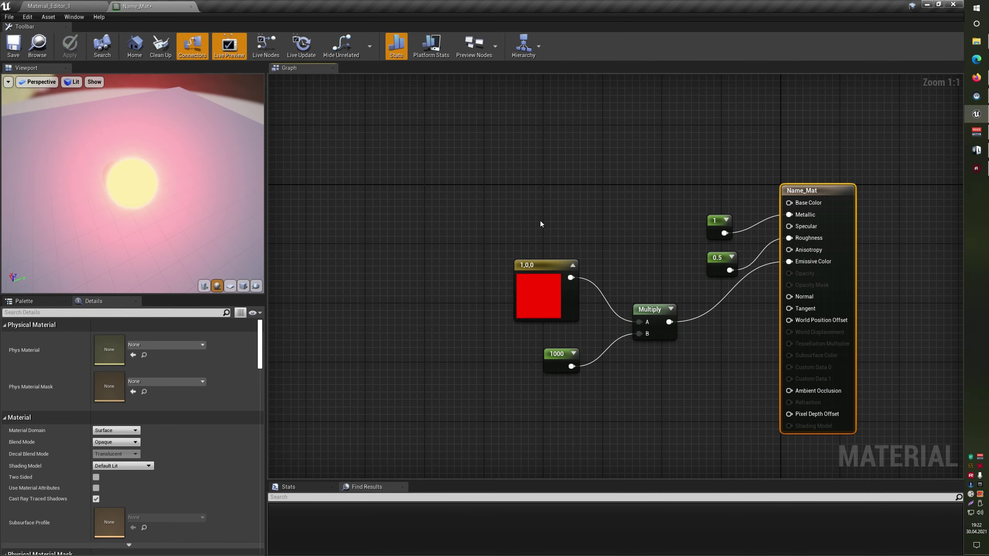
right_drag(606, 194, 602, 219)
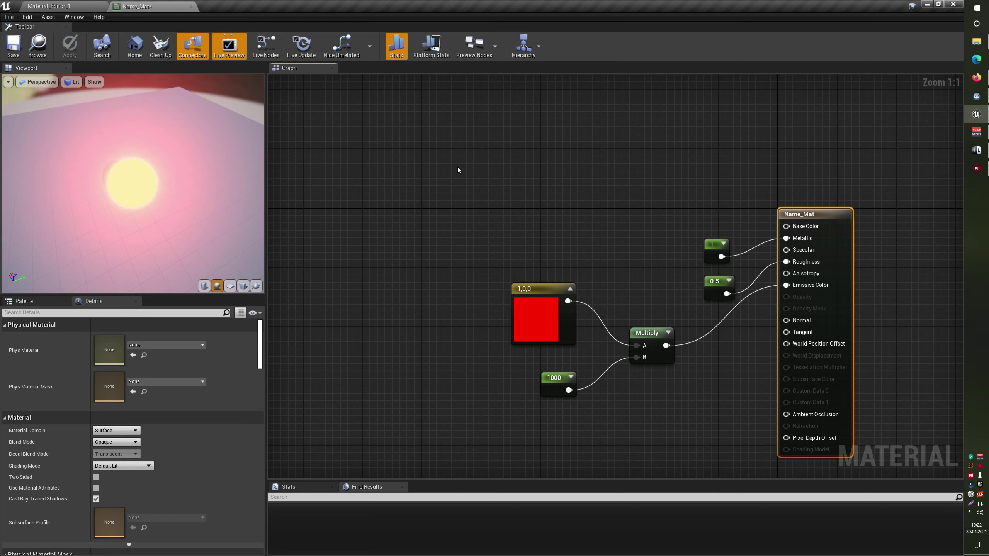
- Disconnect and delete the Metallic 1 constant, then undo to restore it
drag(714, 243, 532, 154)
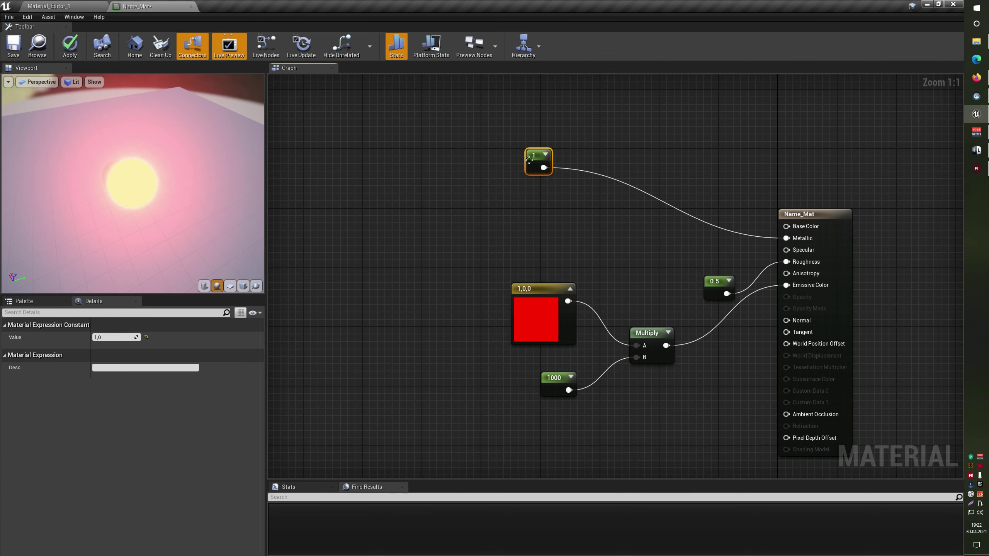
alt+click(539, 166)
right_drag(317, 80, 338, 114)
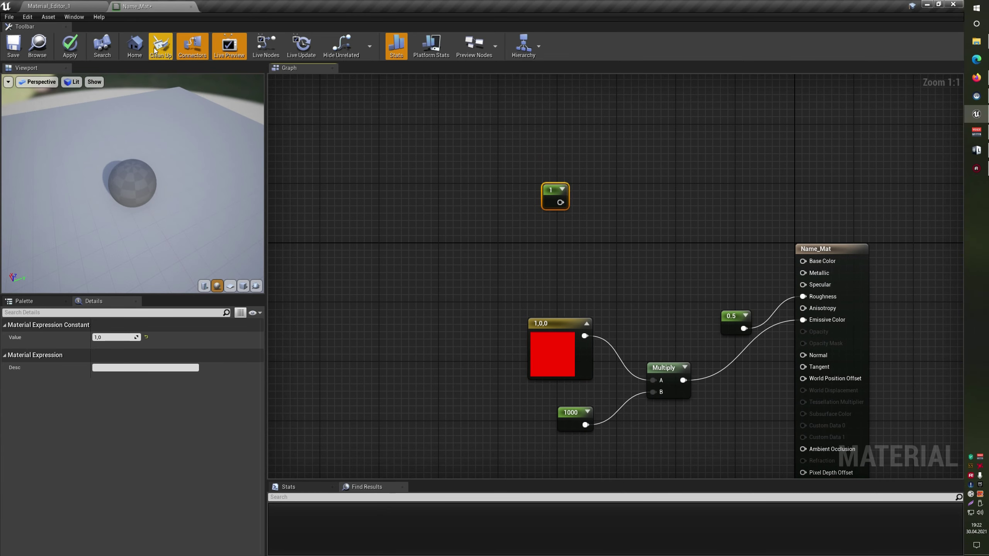
key(Delete)
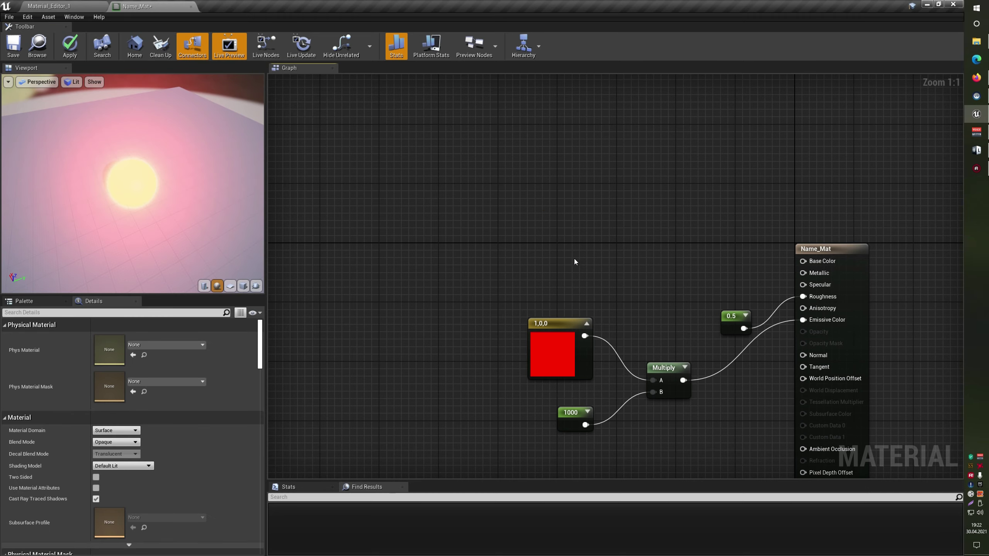
key(ctrl+z)
- Toggle hiding unused pins on the material node, ending with all pins shown
click(192, 49)
click(192, 49)
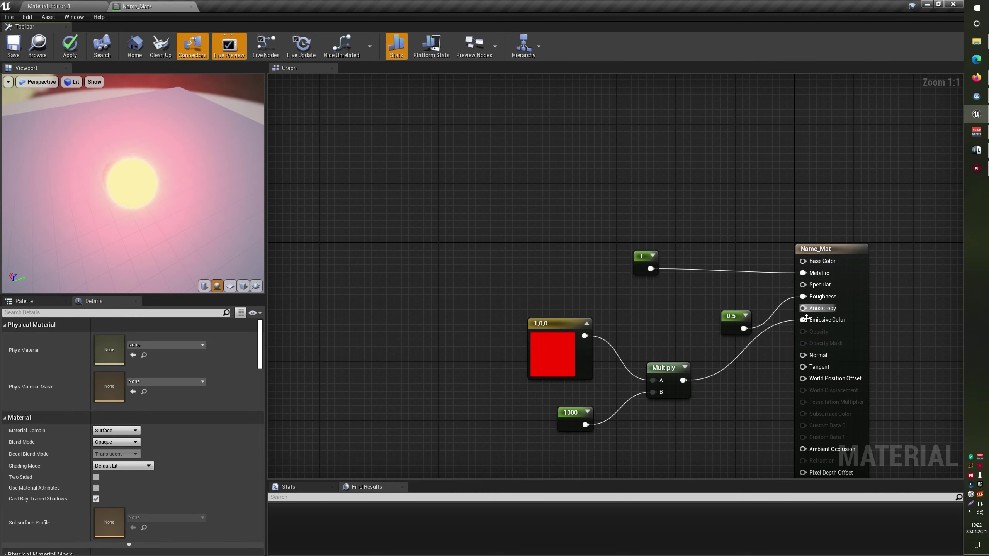
key(Home)
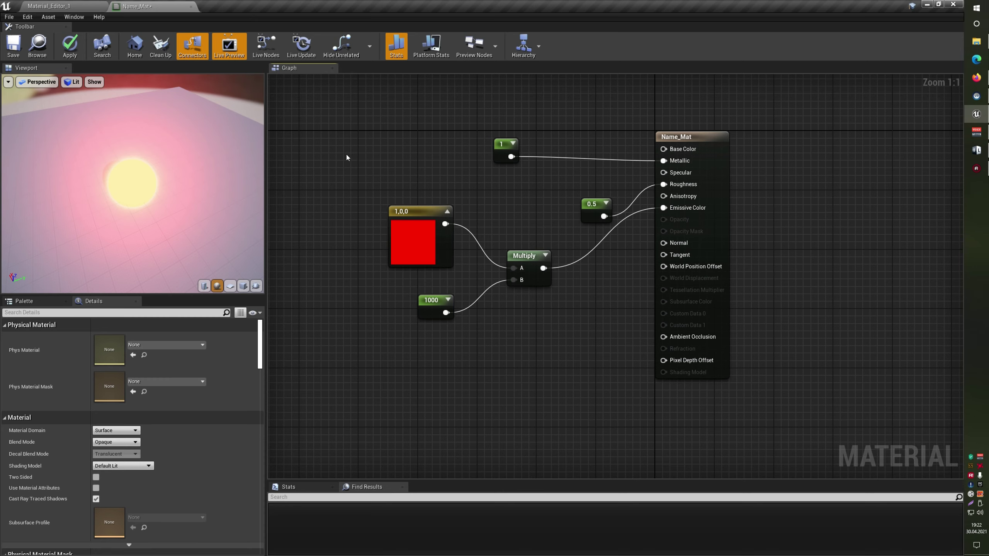
click(191, 47)
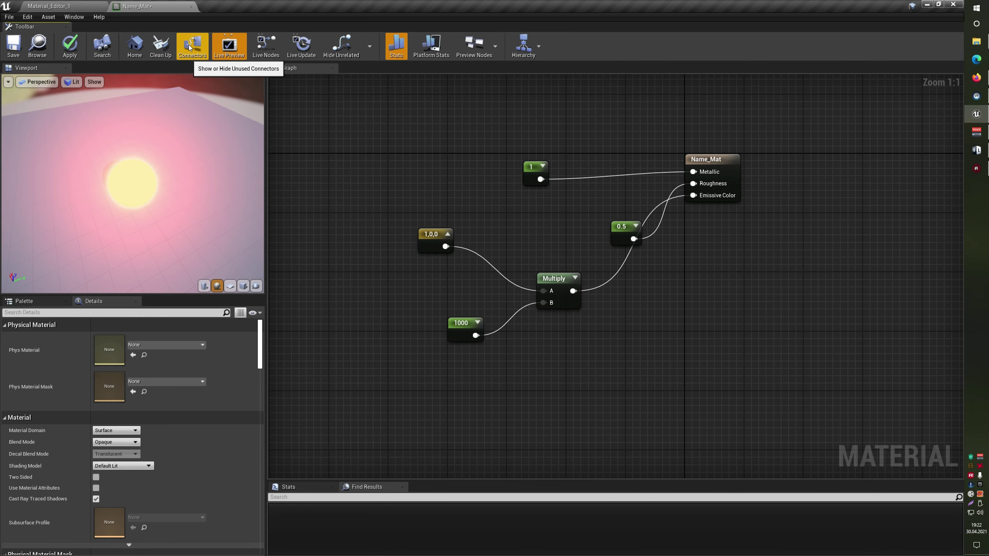
click(190, 48)
click(190, 48)
click(189, 47)
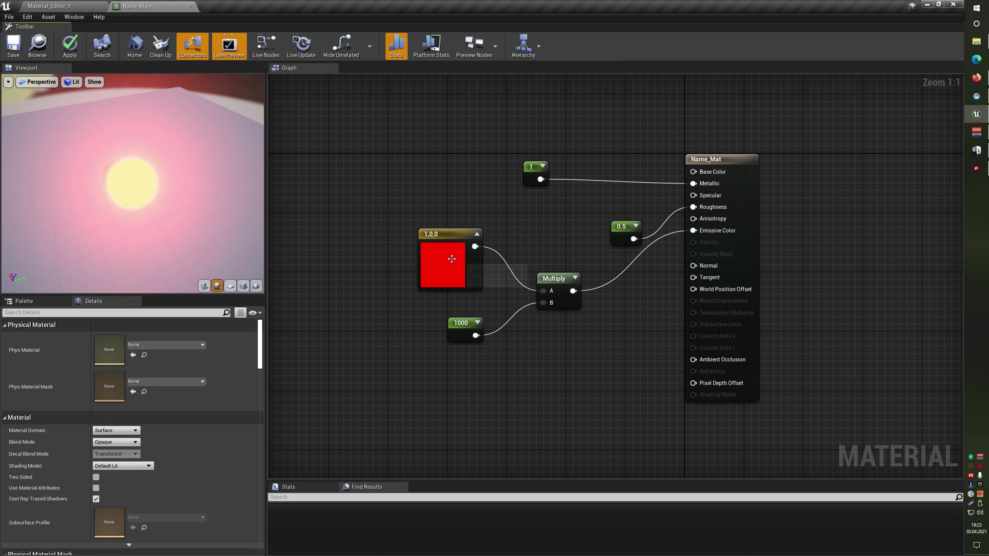
- Nudge the red 1,0,0 constant and expand the Multiply node's preview
drag(453, 261, 445, 253)
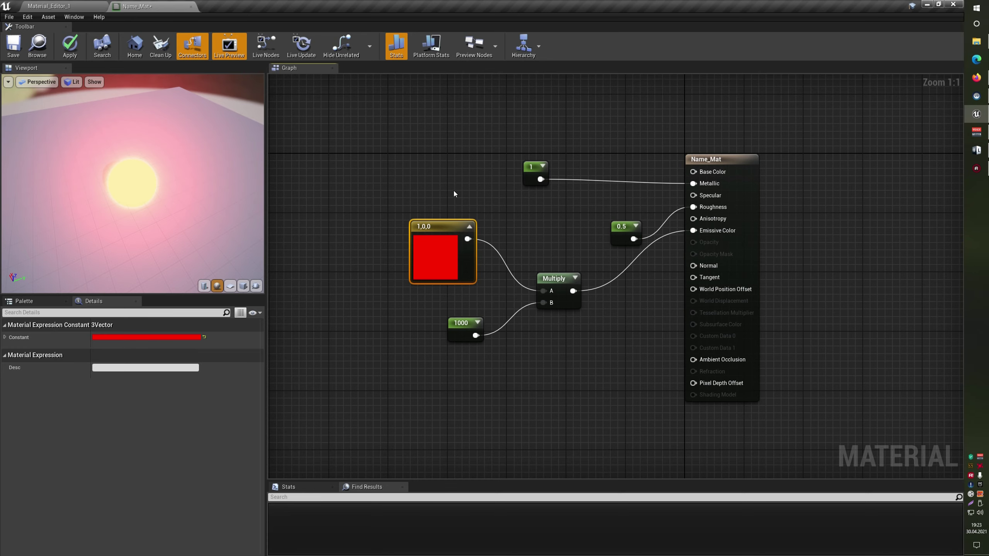
right_drag(452, 192, 367, 187)
right_drag(579, 184, 506, 204)
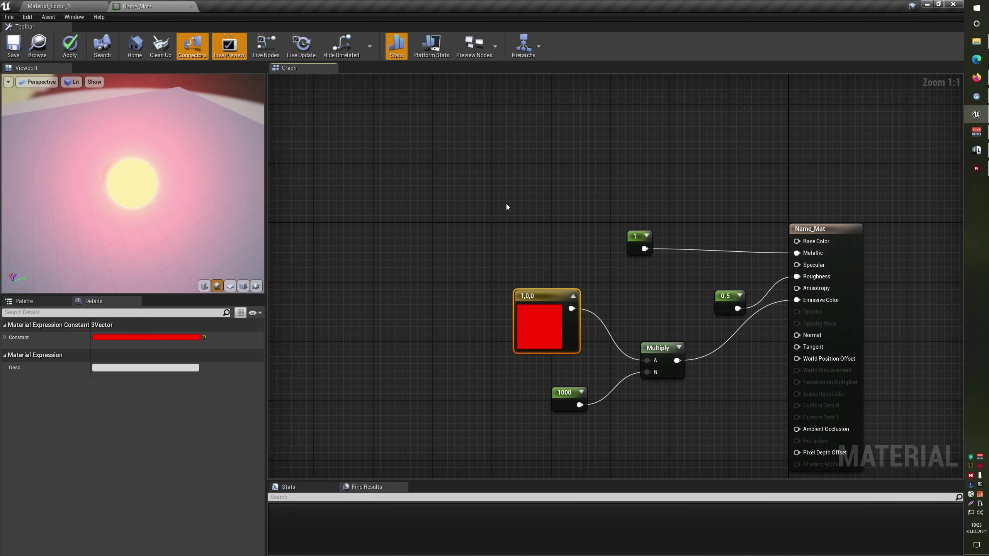
right_drag(462, 177, 392, 142)
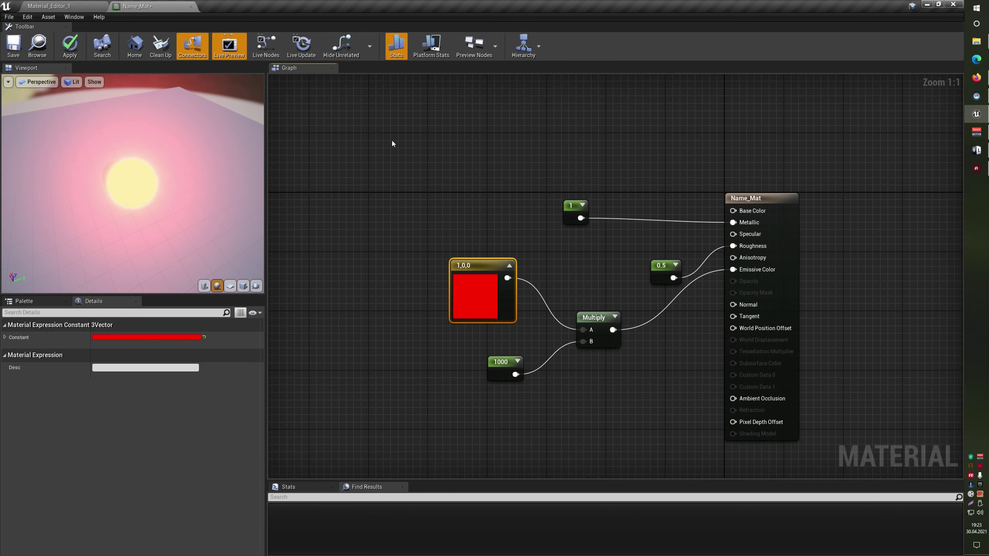
click(614, 316)
right_drag(606, 272, 564, 265)
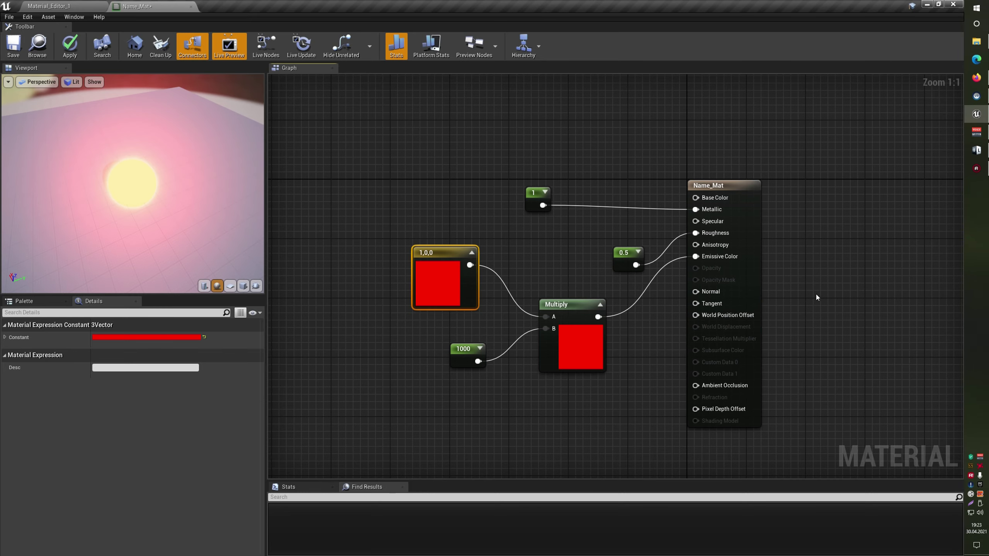
right_drag(816, 293, 773, 308)
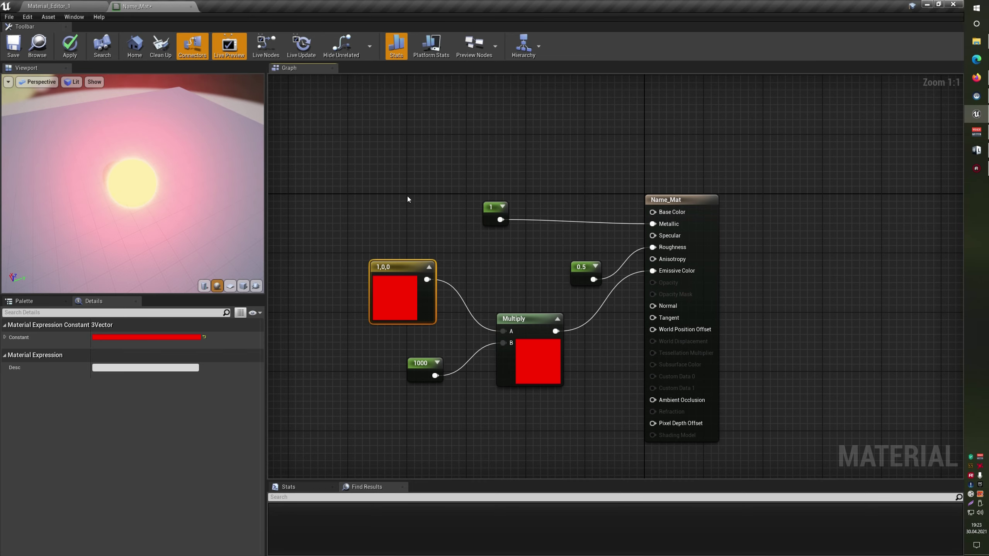
mouse_move(407, 196)
right_down()
mouse_move(435, 160)
mouse_move(356, 169)
right_up()
- Select Multiply, collapse its preview, and turn on Hide Unrelated
click(444, 327)
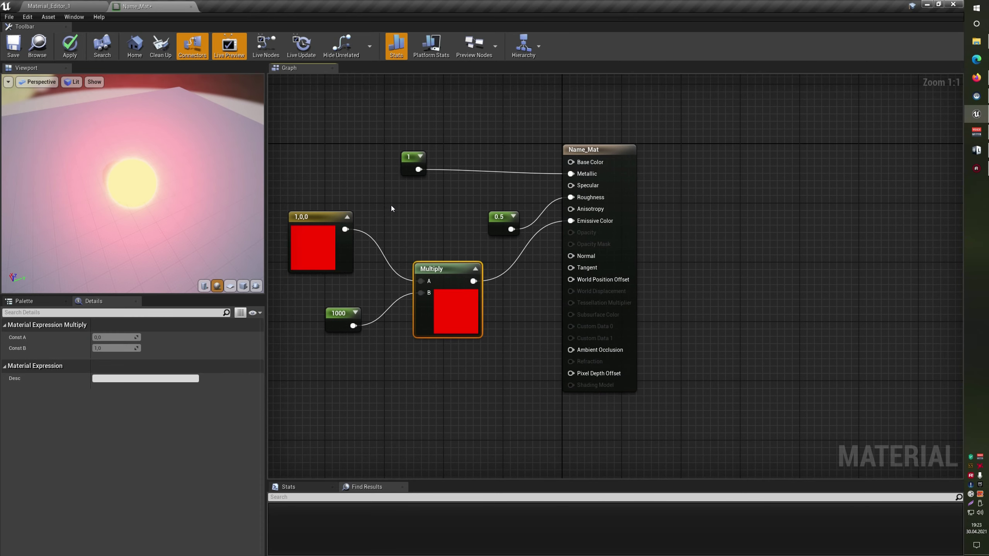
right_drag(391, 209, 489, 260)
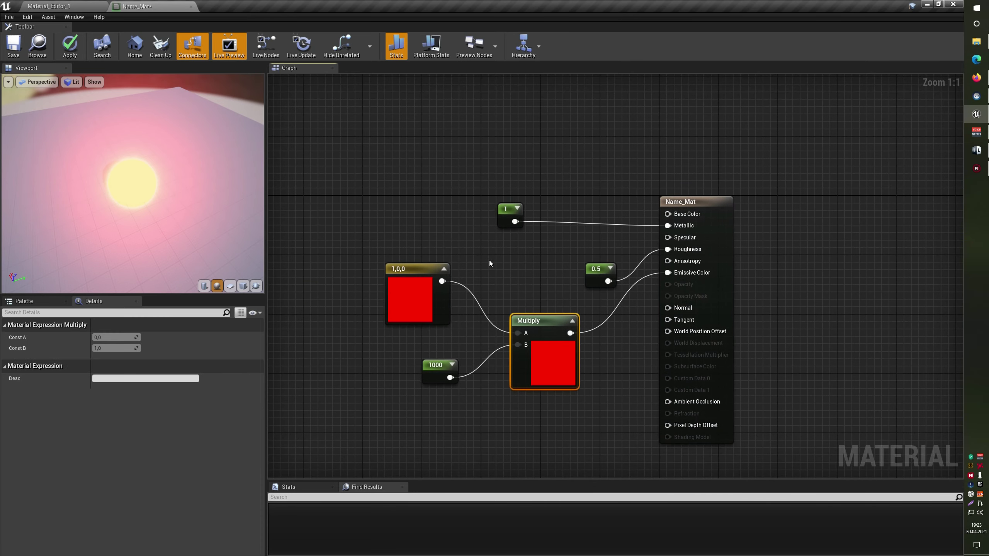
click(571, 321)
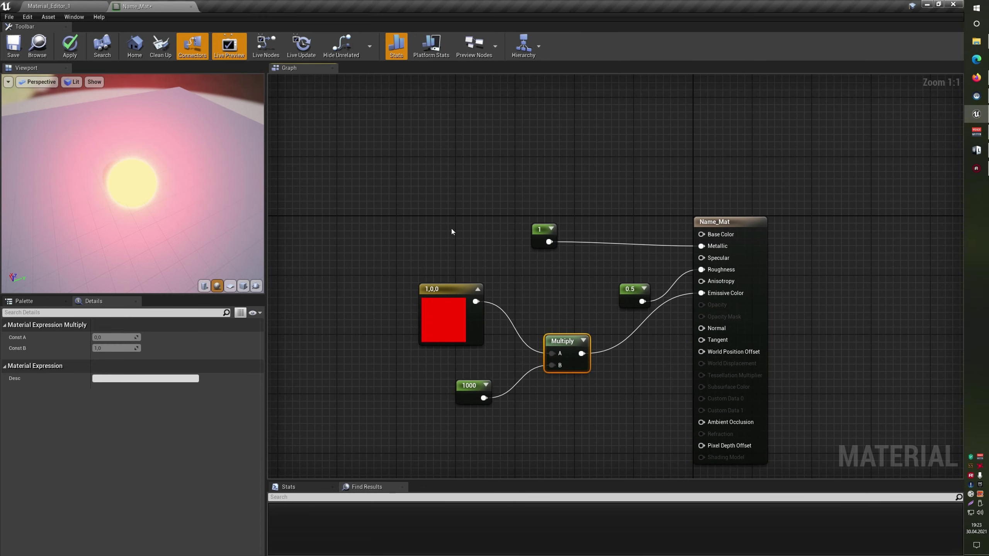
click(338, 44)
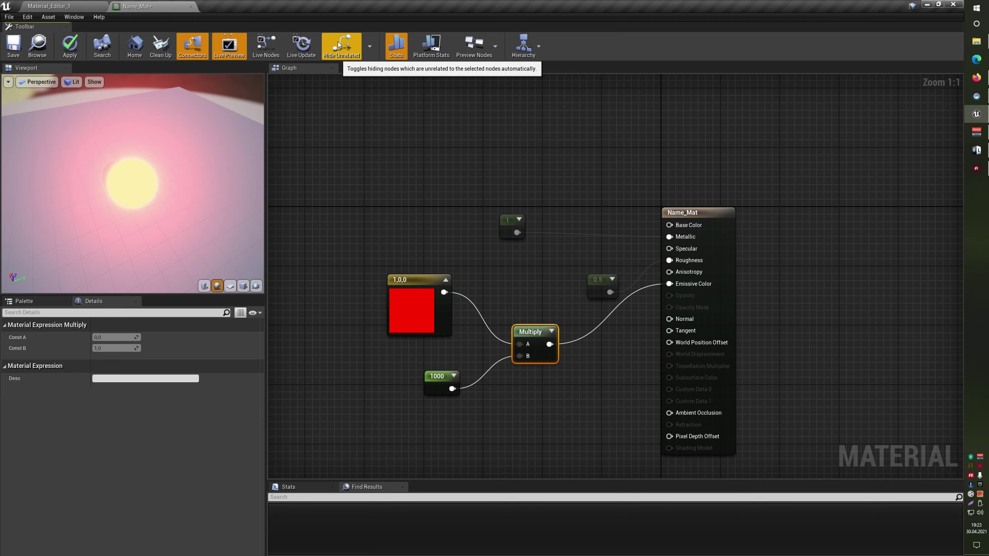
- Turn off Hide Unrelated and move the 0.5 roughness constant up-left
click(338, 44)
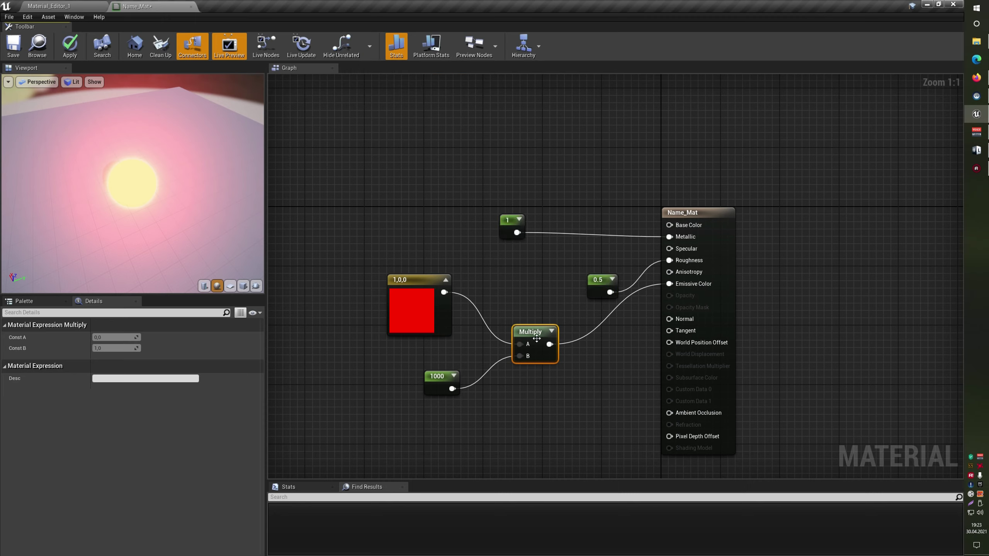
drag(386, 240, 428, 329)
drag(385, 370, 461, 396)
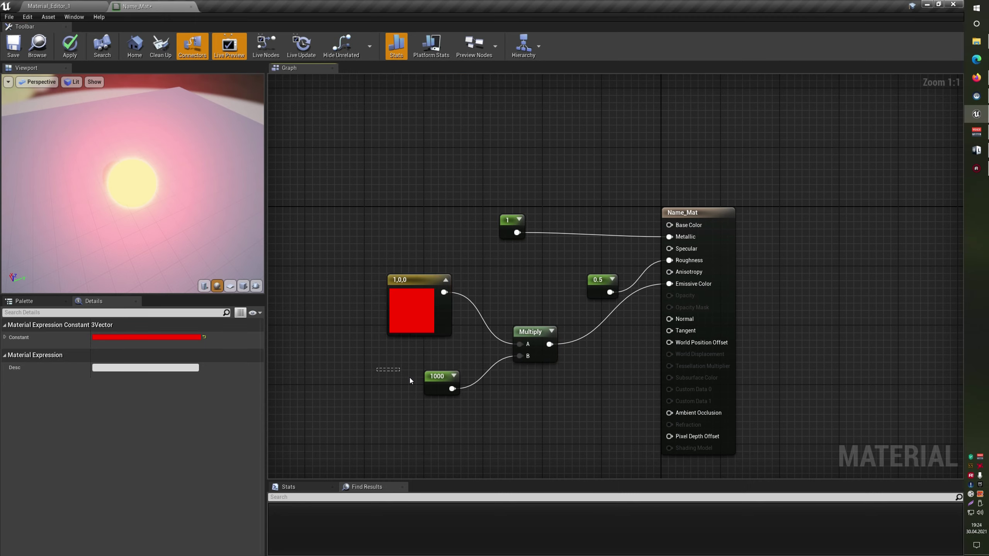
click(642, 187)
mouse_move(405, 137)
mouse_down()
mouse_move(580, 250)
mouse_move(560, 257)
mouse_up()
drag(477, 173, 529, 243)
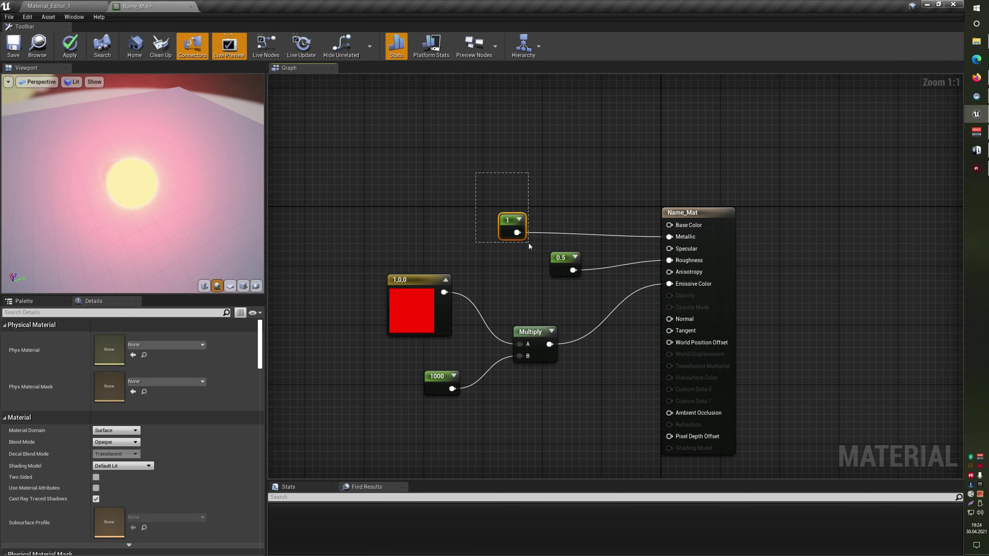
- Re-enable Hide Unrelated and select each node in turn to see its related chain
click(340, 47)
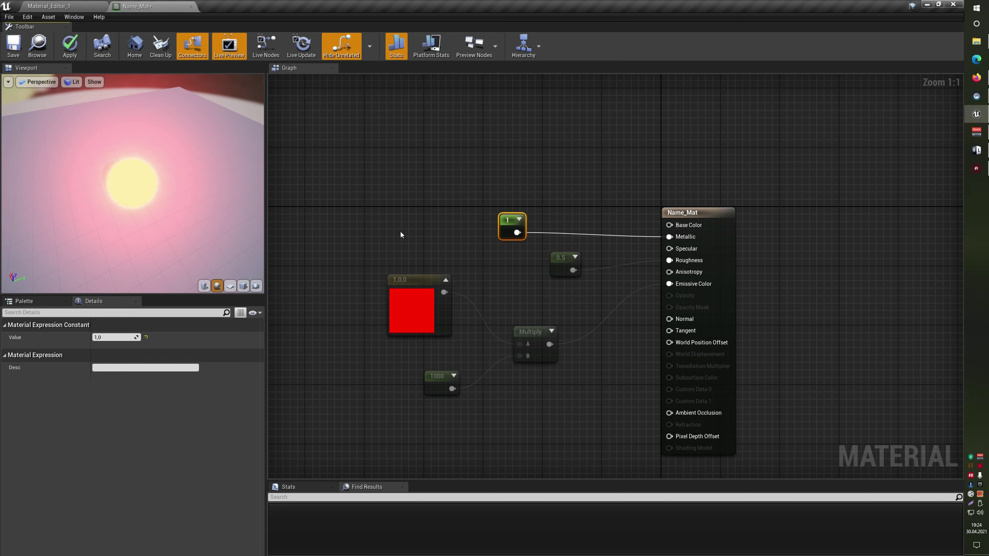
mouse_move(530, 278)
mouse_down()
mouse_move(554, 273)
mouse_move(534, 339)
mouse_up()
drag(471, 326, 446, 332)
drag(368, 361, 430, 383)
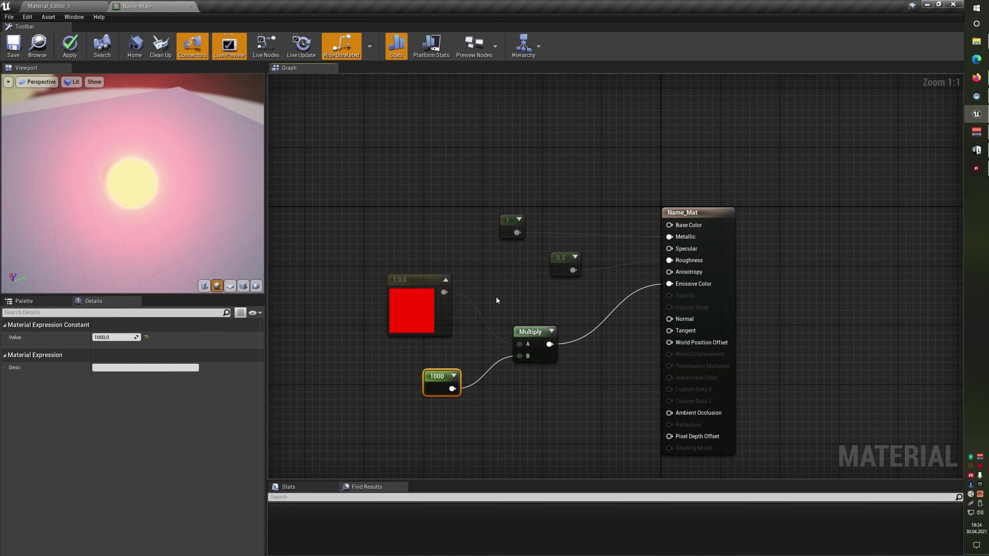
drag(496, 296, 523, 336)
drag(544, 220, 559, 263)
drag(486, 201, 502, 253)
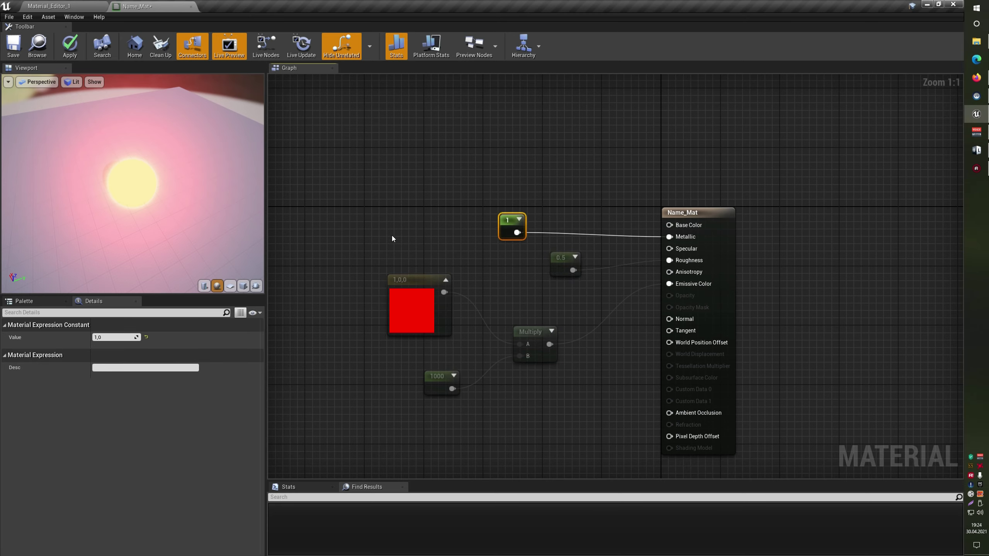
drag(392, 238, 424, 303)
drag(503, 321, 587, 390)
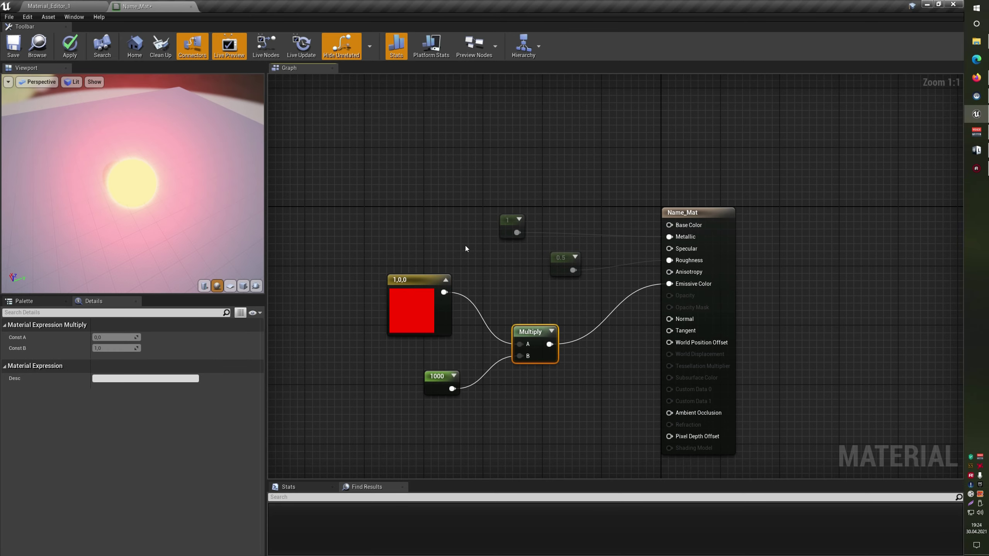
scroll(451, 264, down, 1)
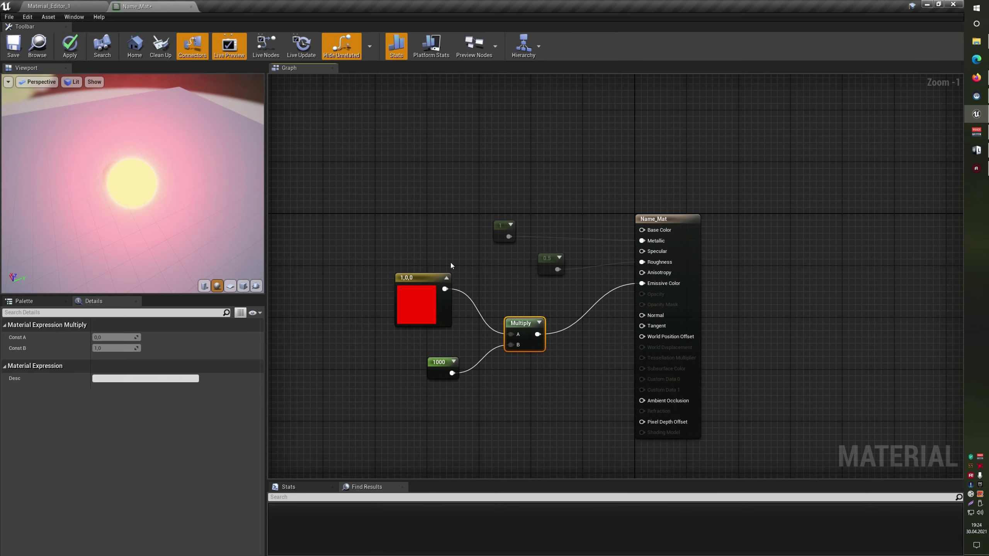
scroll(451, 264, up, 1)
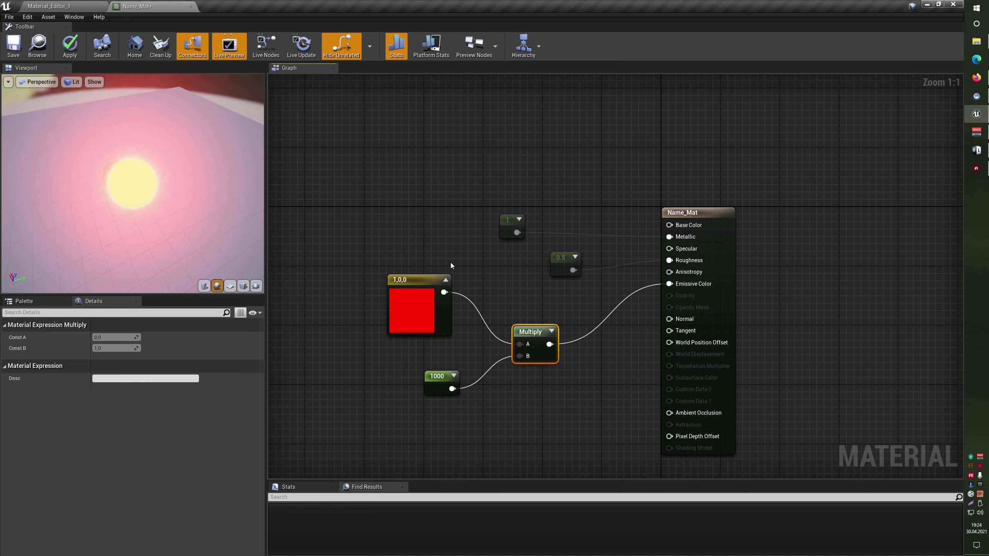
- Turn off Hide Unrelated and zoom out to view the whole node network
click(339, 47)
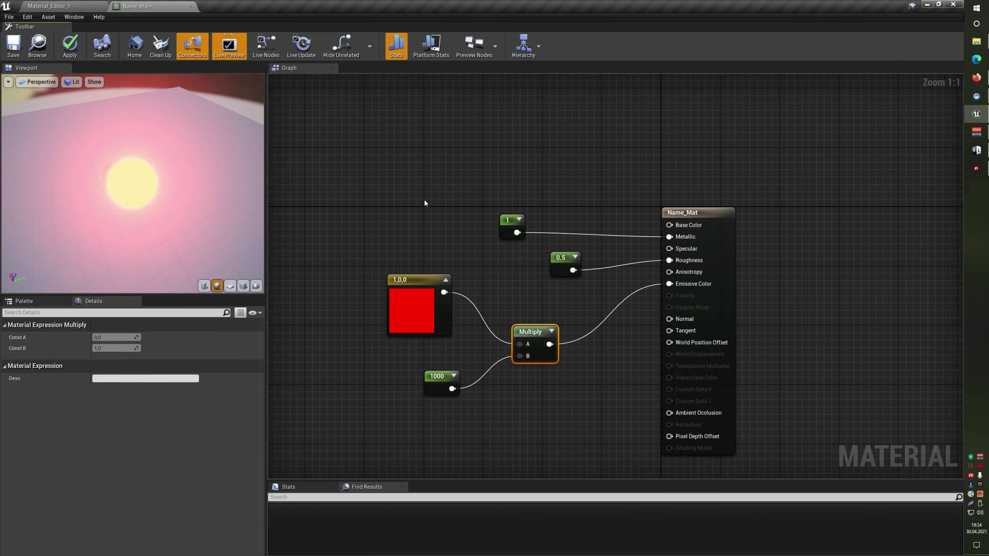
scroll(424, 199, down, 9)
right_drag(428, 178, 717, 258)
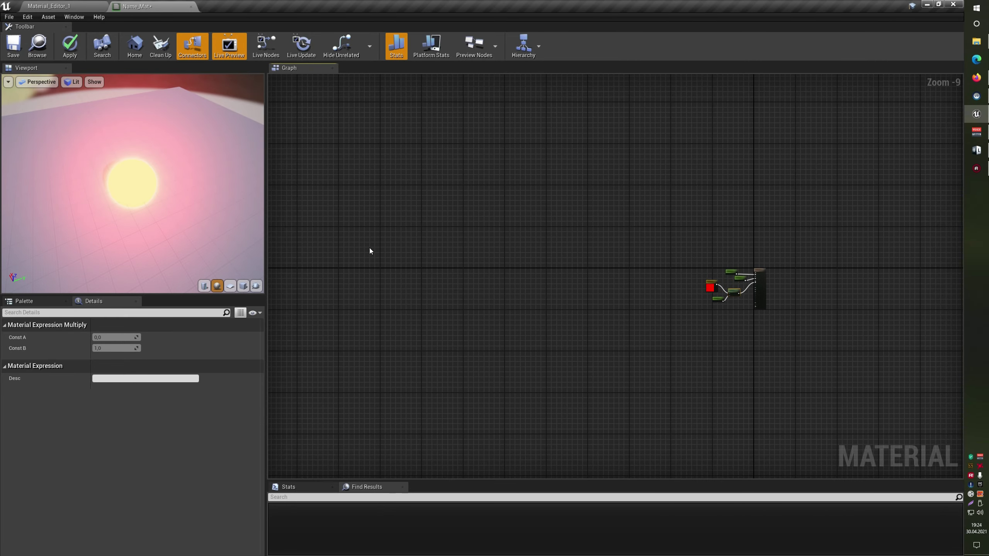
scroll(728, 283, up, 10)
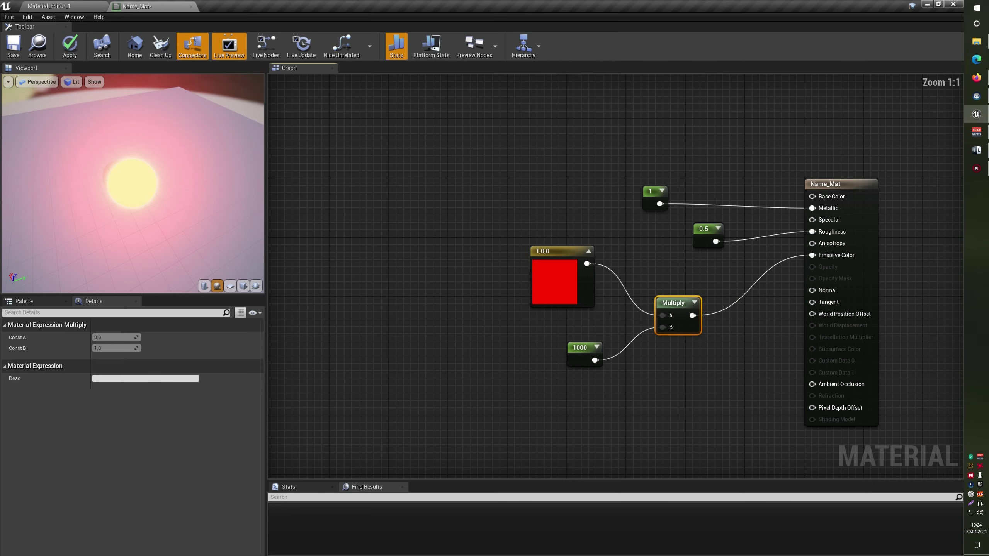
right_drag(589, 225, 488, 235)
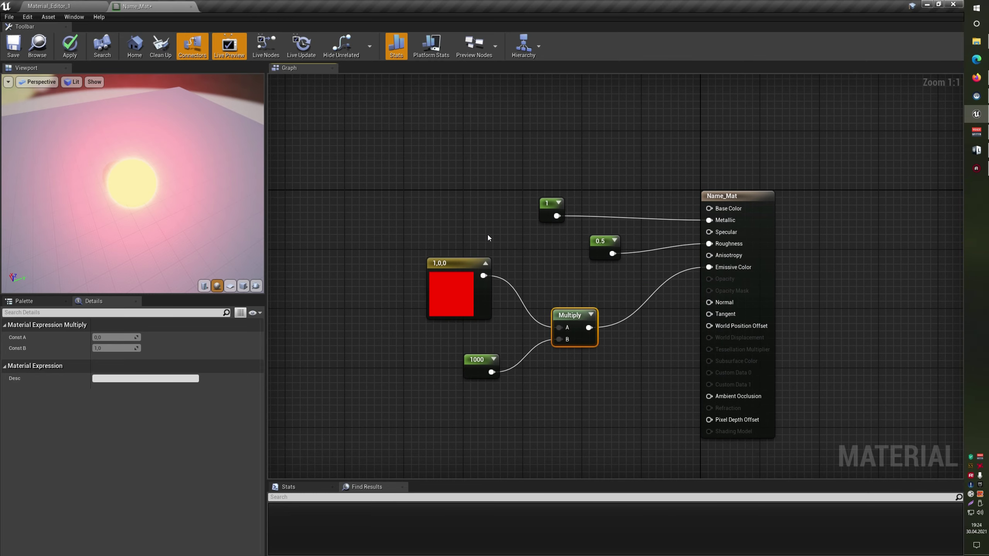
scroll(488, 237, down, 3)
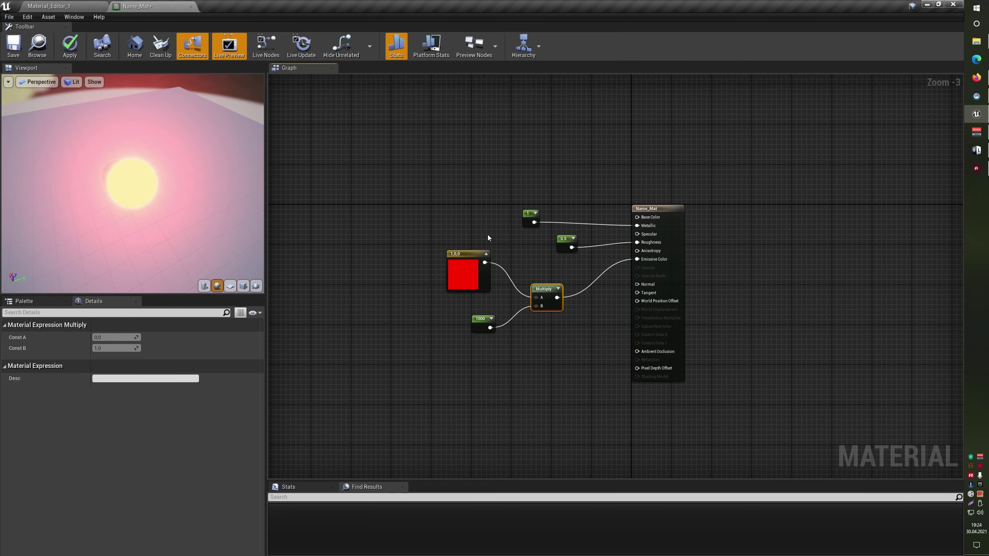
- Group the constant and Multiply nodes in an 'sdfsdf' comment, shift them left, then delete the comment
drag(415, 216, 586, 350)
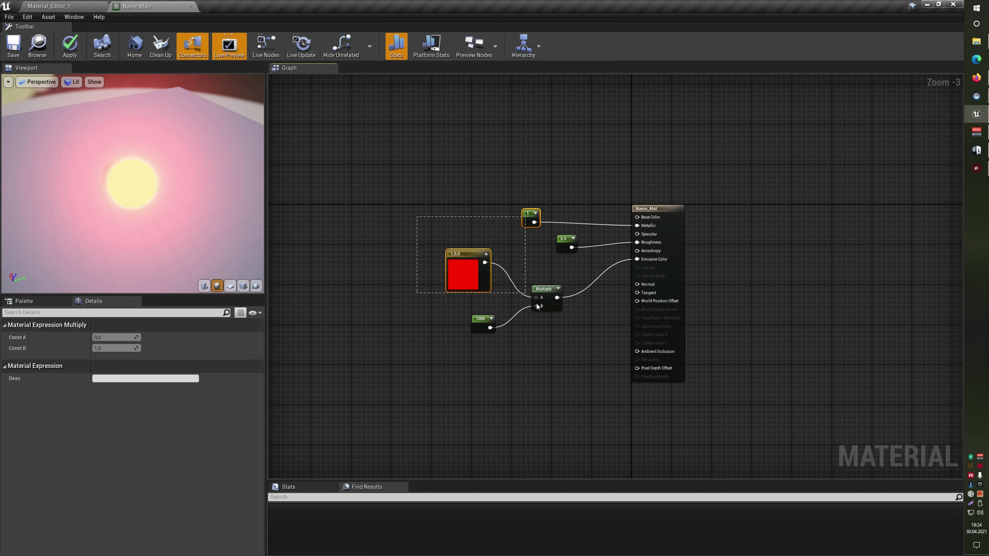
text(c)
text(sdfsdf)
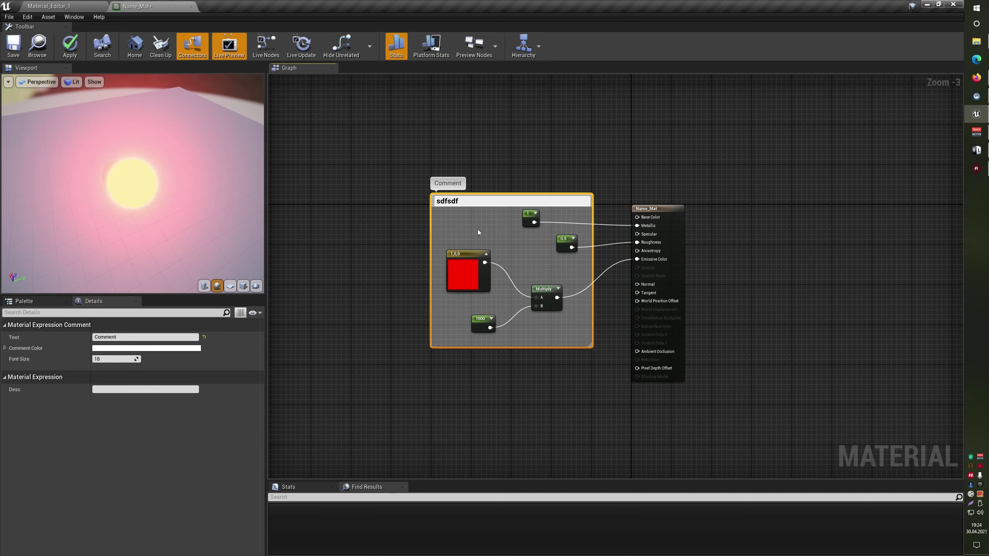
click(353, 232)
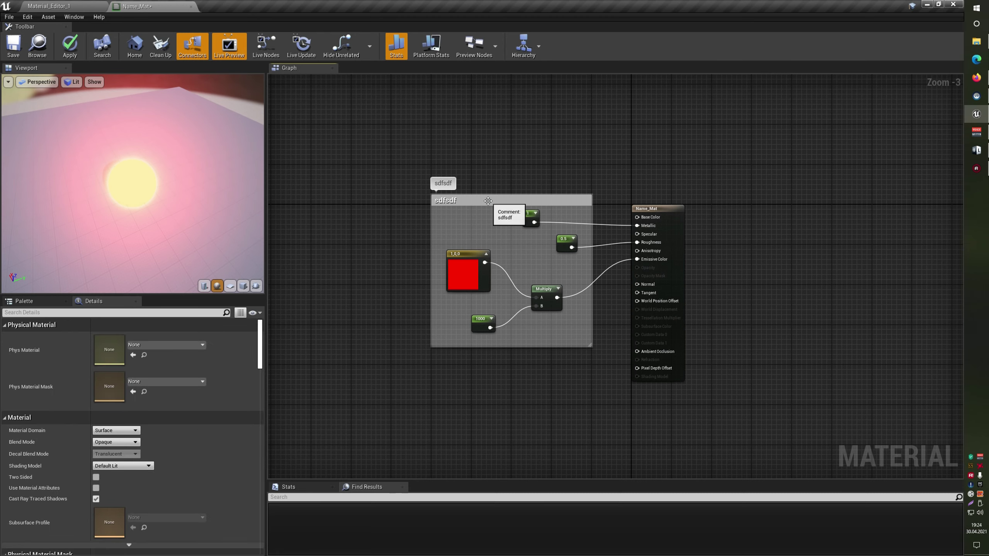
click(488, 200)
drag(507, 200, 487, 206)
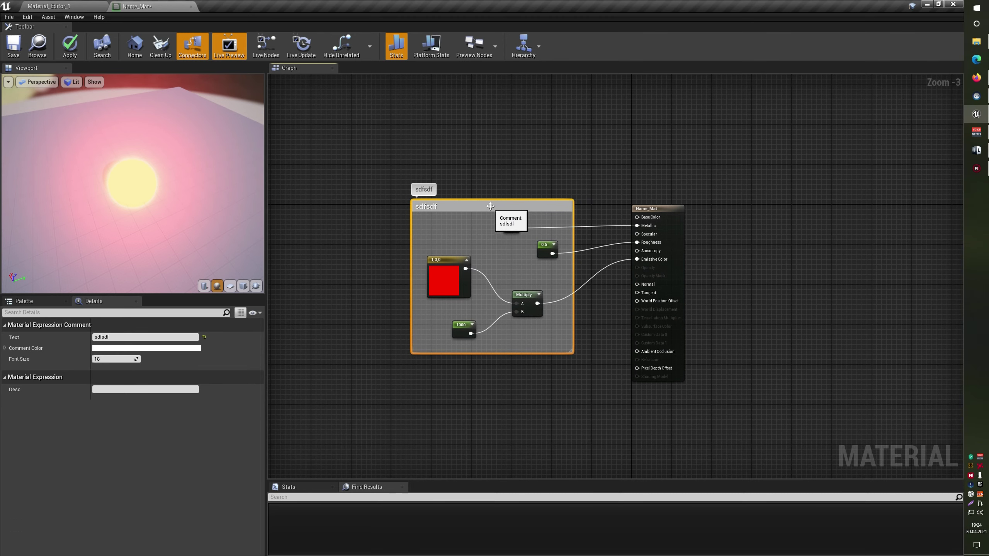
key(Delete)
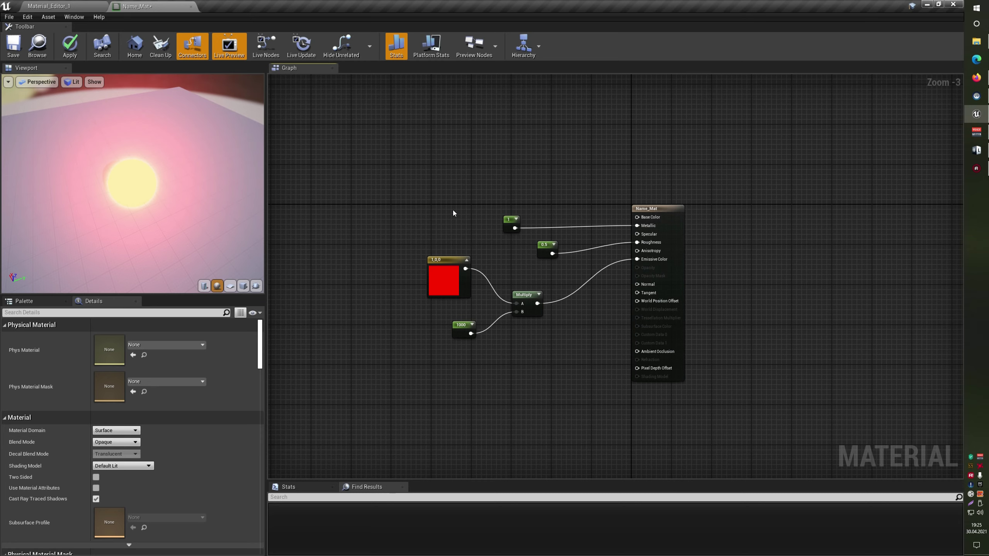
- Apply the material changes and assign Name_Mat to the cube in the level
click(69, 44)
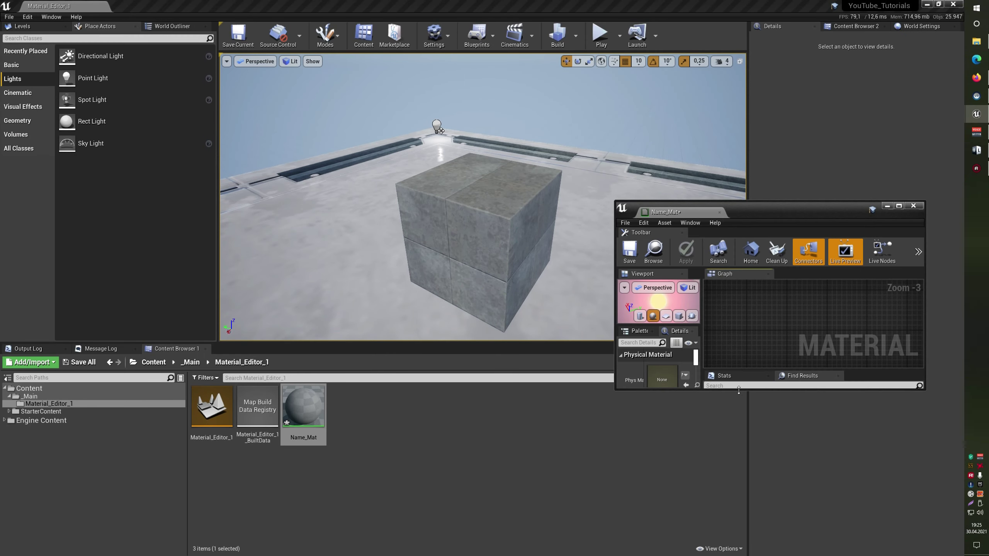
drag(737, 390, 737, 530)
drag(303, 407, 478, 249)
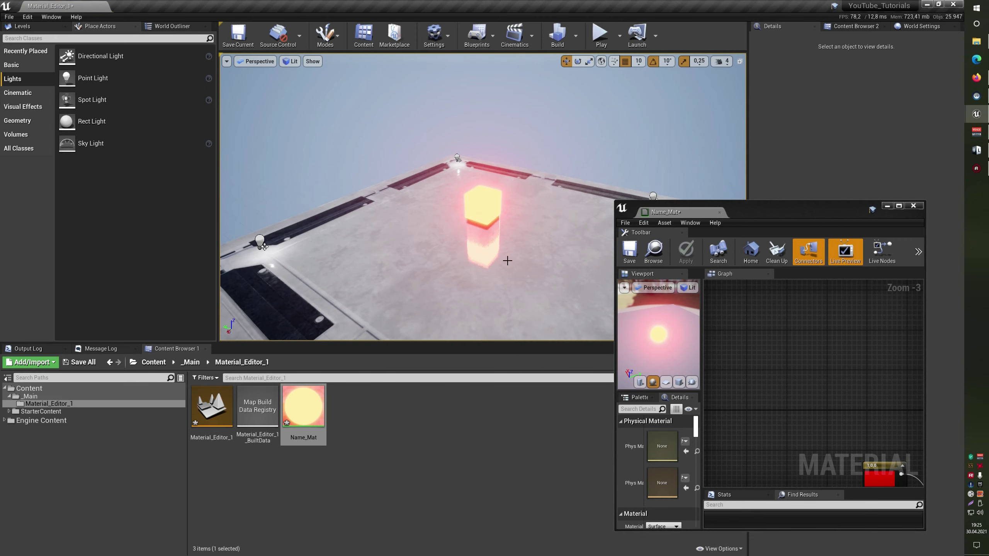
- Change the red color constant to blue-violet and apply the material so the cube updates
drag(775, 209, 731, 97)
scroll(812, 271, down, 1)
right_drag(812, 271, 739, 218)
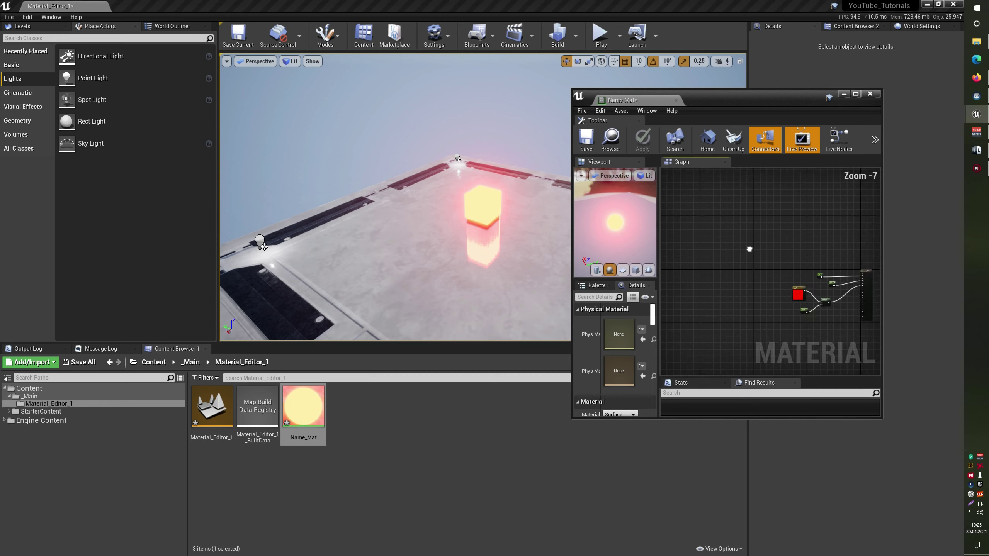
scroll(798, 302, up, 1)
double_click(798, 302)
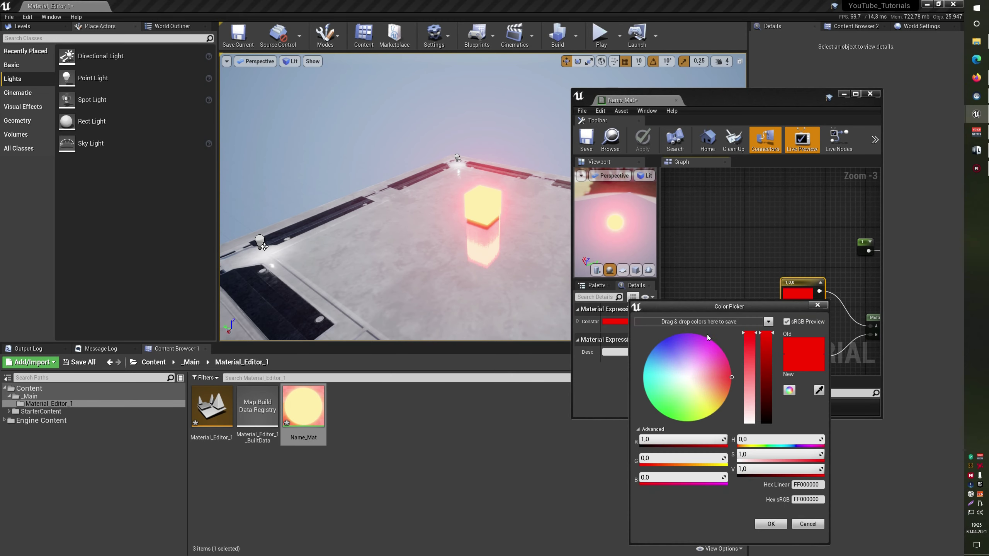
click(670, 337)
click(770, 523)
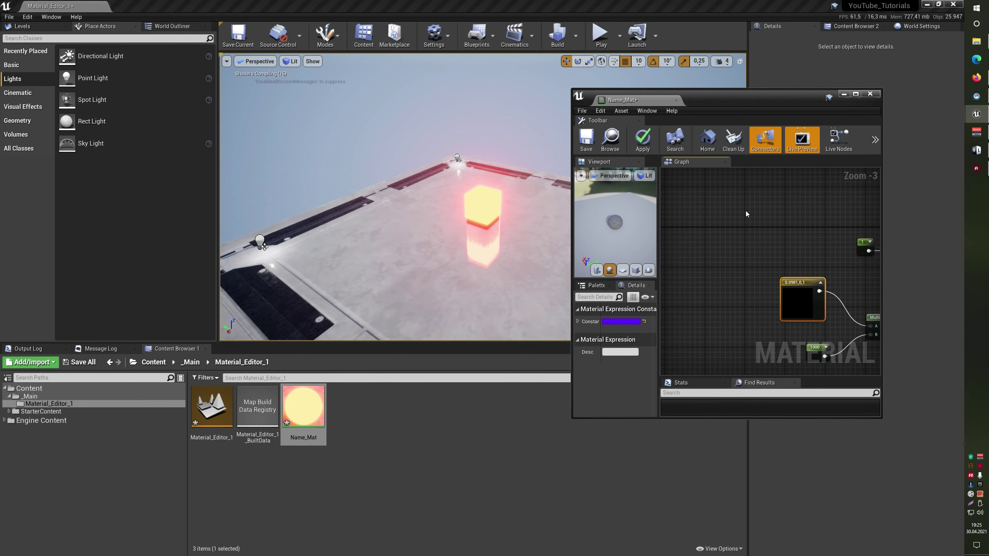
click(643, 140)
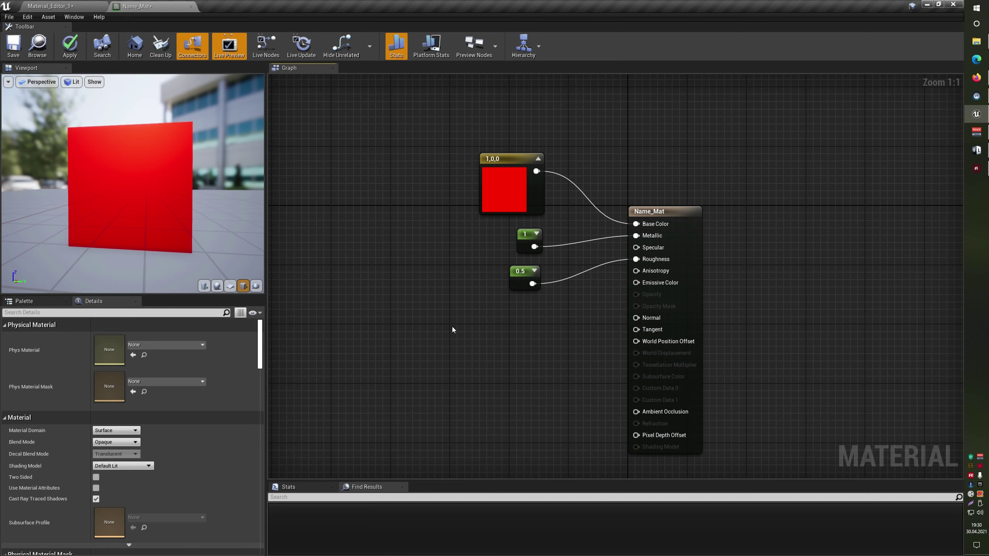
drag(446, 114, 567, 319)
click(608, 252)
drag(472, 261, 558, 295)
click(543, 321)
drag(674, 163, 760, 260)
click(717, 272)
drag(692, 181, 726, 255)
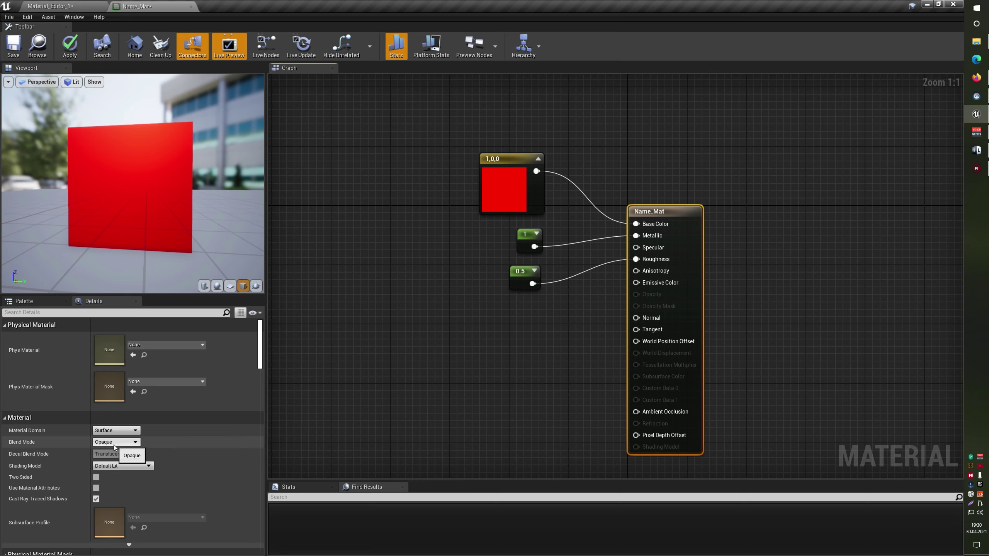
drag(116, 133, 94, 129)
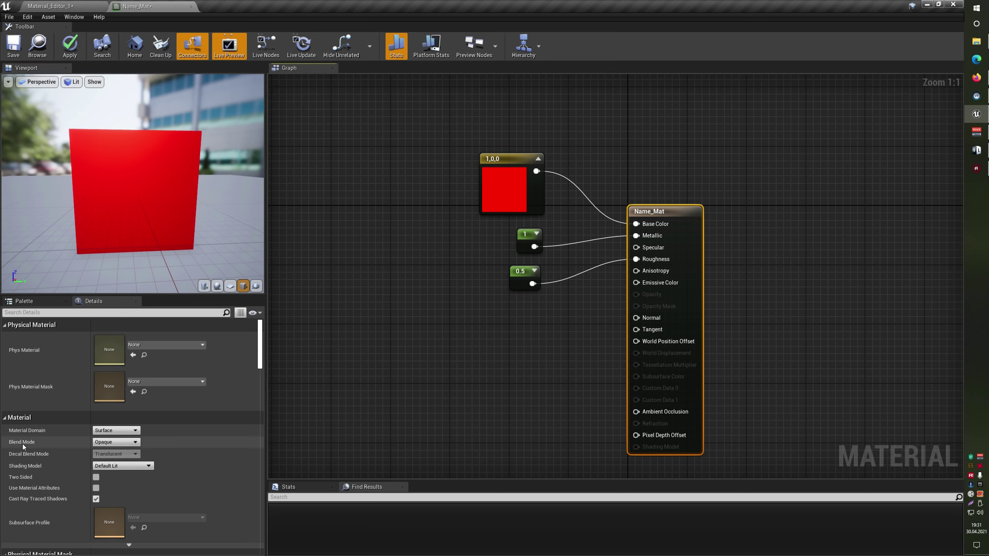
- Try the Masked and Translucent blend modes, leaving Name_Mat's Blend Mode on Masked
click(115, 442)
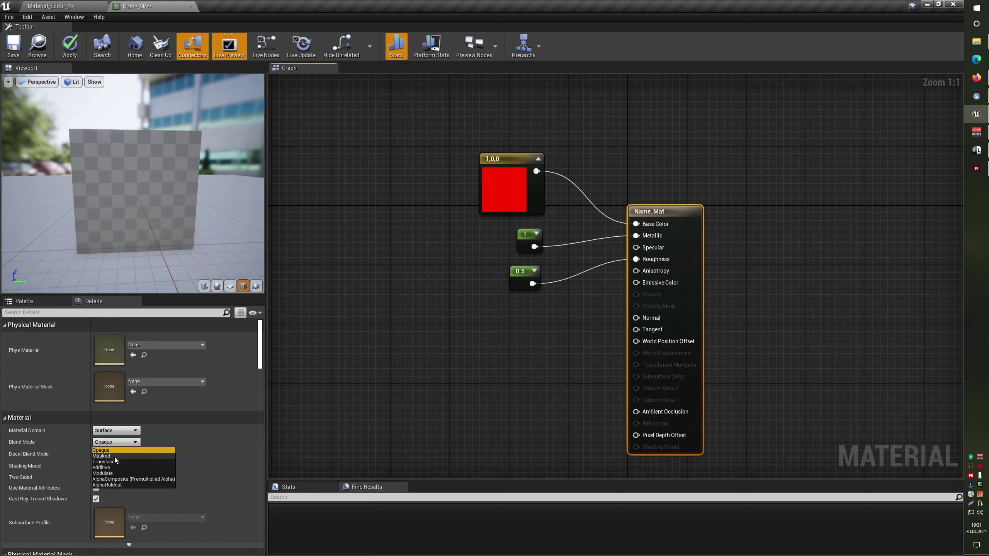
click(113, 456)
click(111, 445)
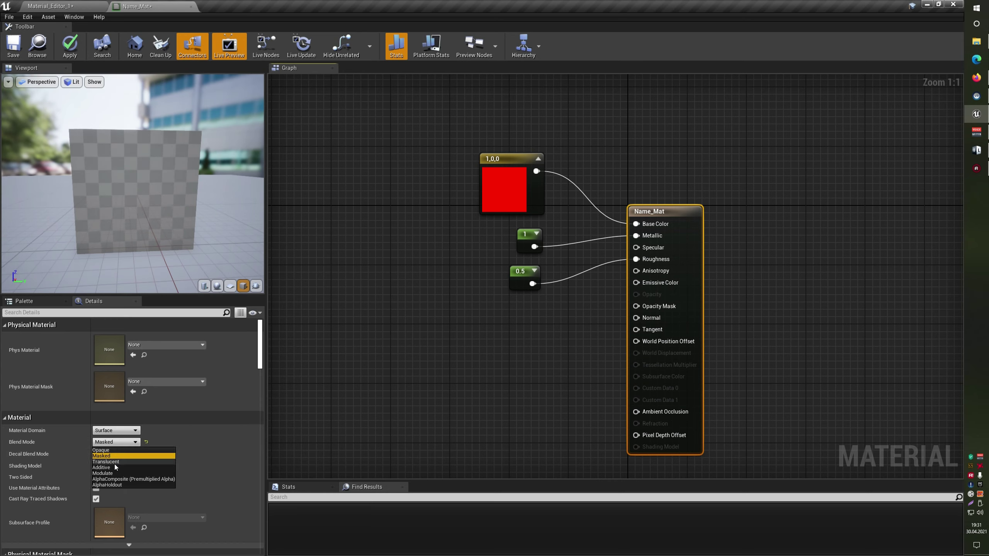
click(114, 462)
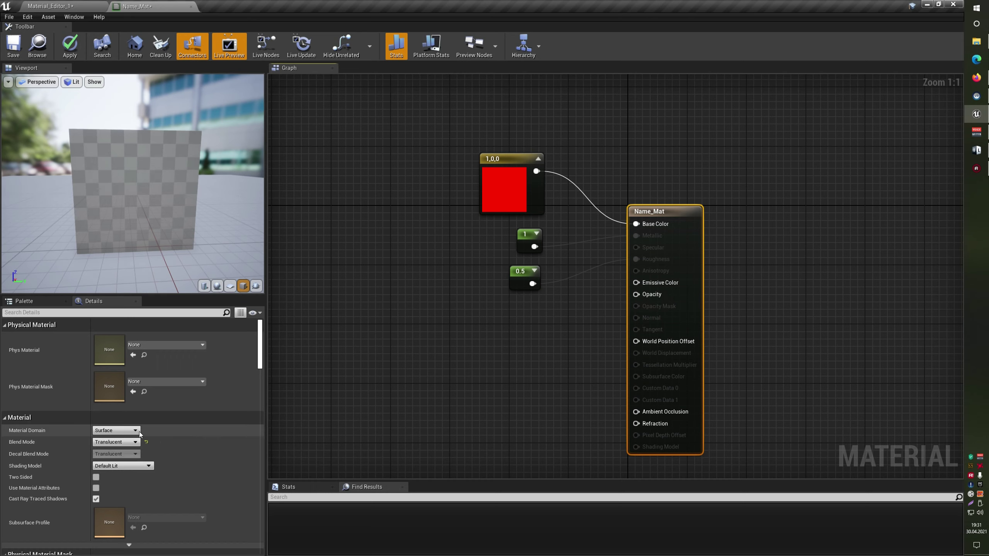
click(112, 443)
click(109, 456)
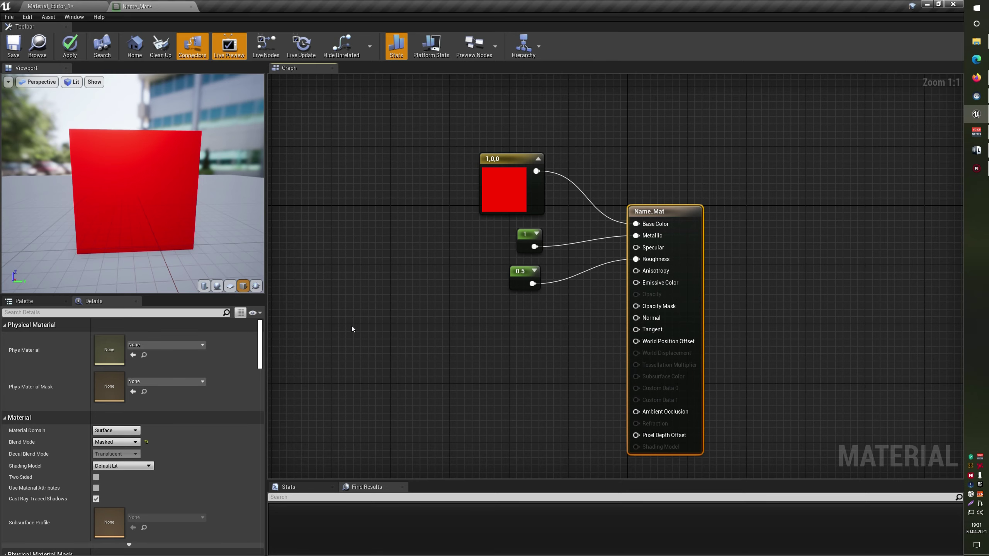
- Open StarterContent in the level editor's Content Browser and filter it to Texture assets
click(50, 6)
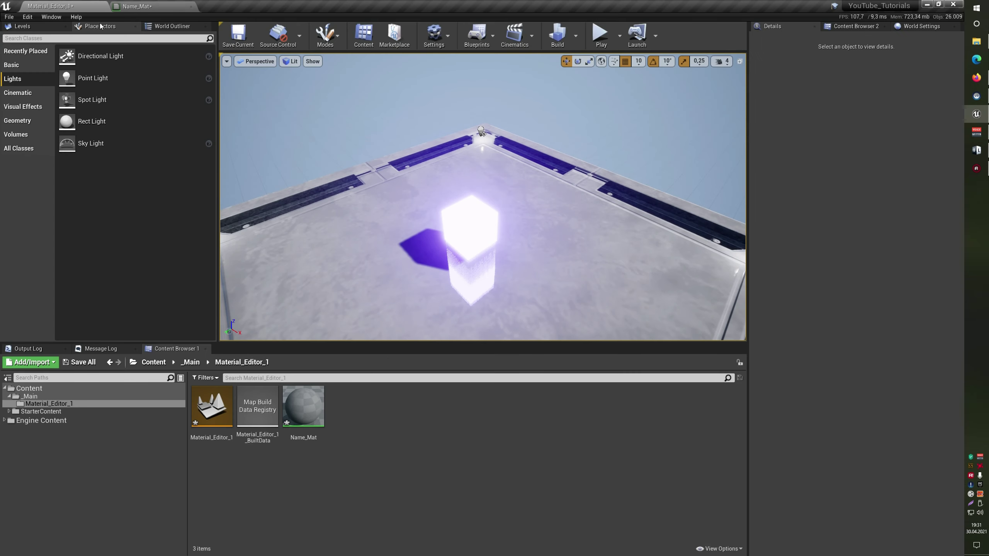
click(46, 412)
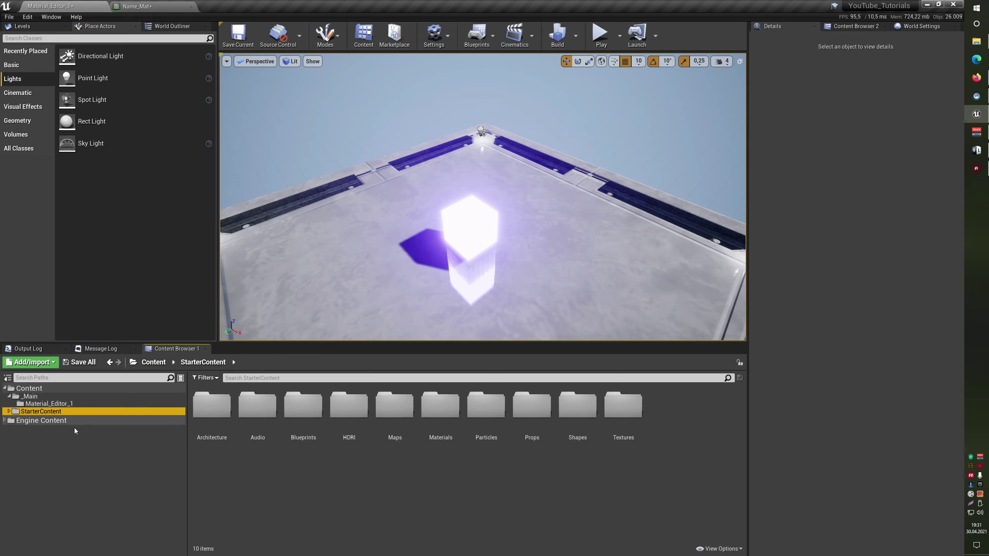
click(204, 379)
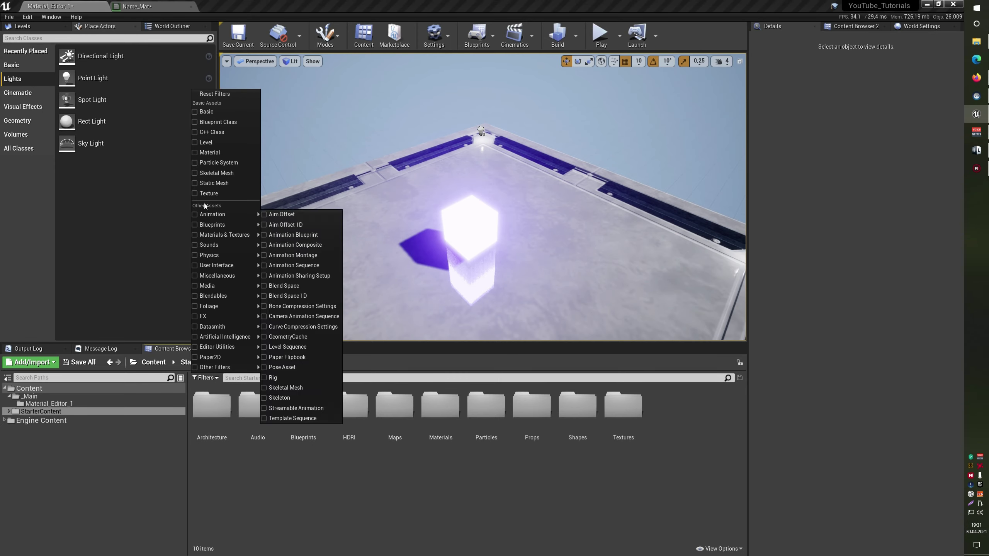
click(207, 194)
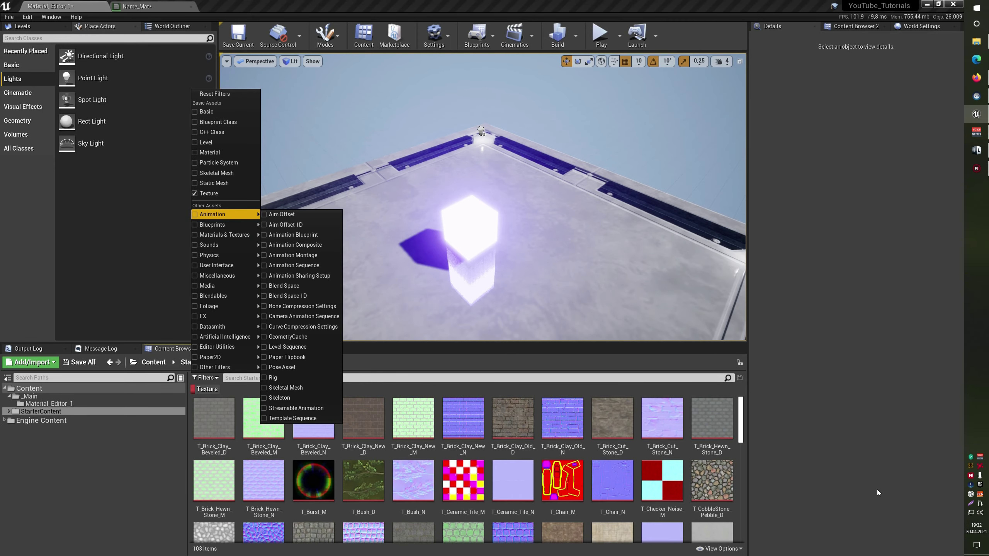
- Scroll through the textures and drag T_Gradinet_01 toward the Name_Mat tab
scroll(670, 460, down, 1)
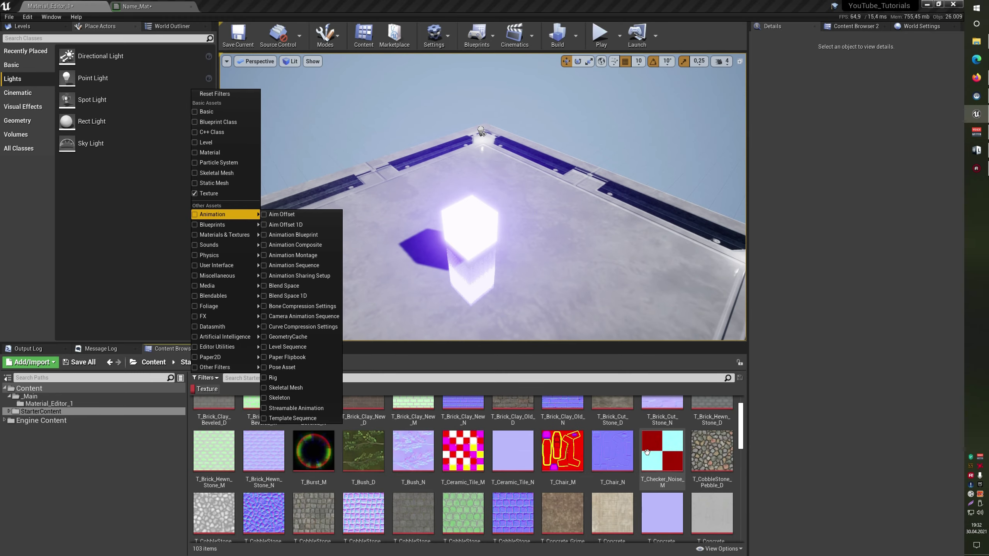
scroll(669, 460, down, 2)
scroll(679, 444, down, 2)
scroll(678, 444, up, 1)
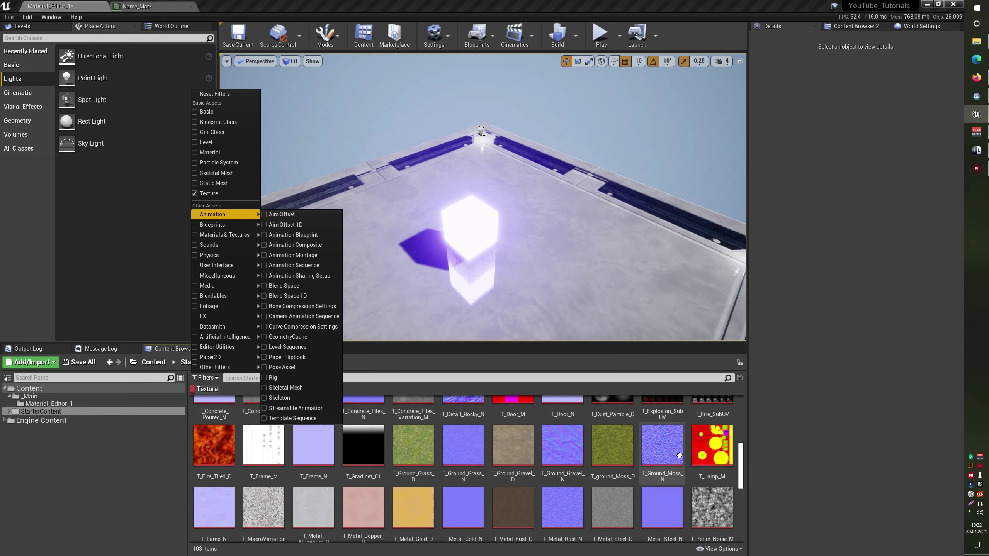
scroll(681, 456, down, 2)
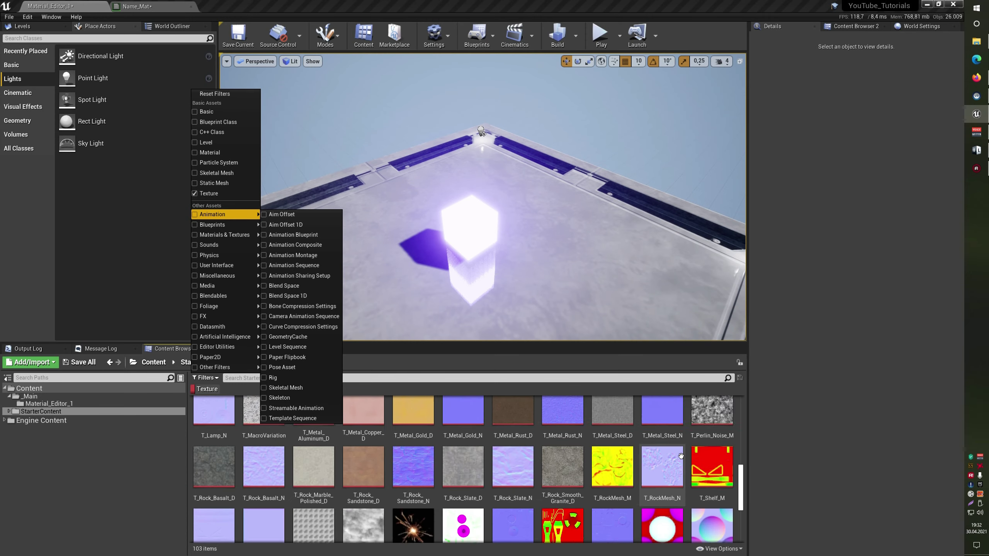
scroll(681, 455, down, 1)
scroll(681, 454, down, 1)
scroll(681, 453, down, 1)
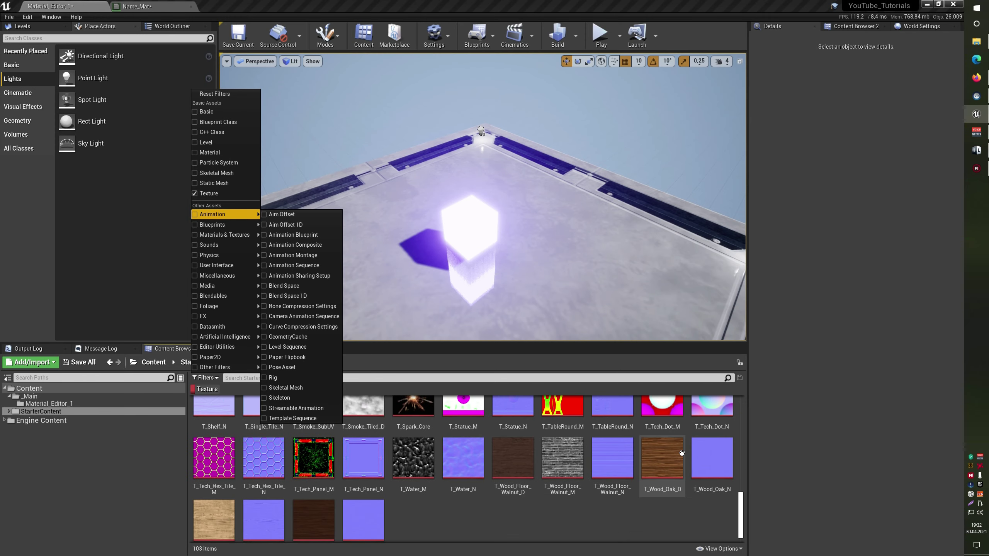
scroll(681, 453, up, 1)
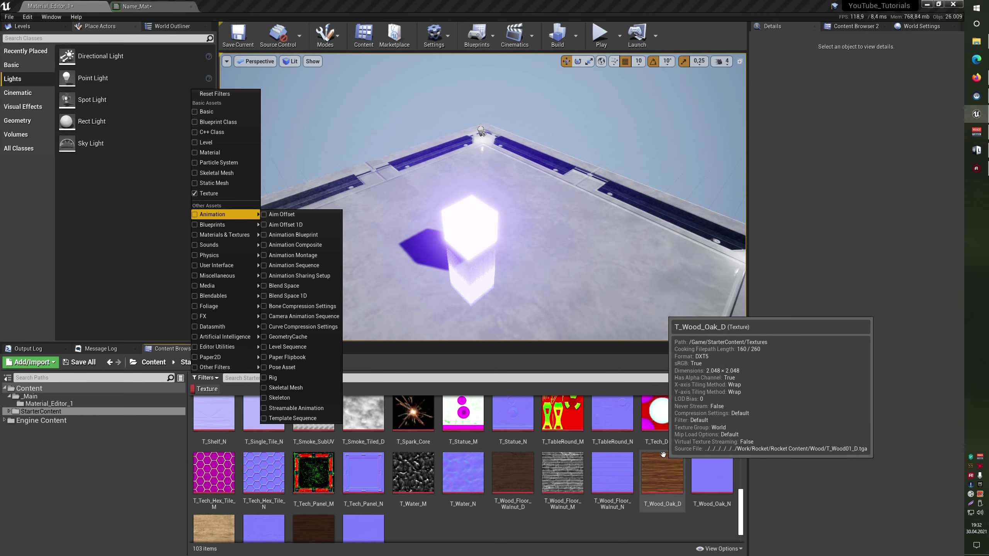
scroll(323, 526, up, 1)
scroll(343, 522, up, 2)
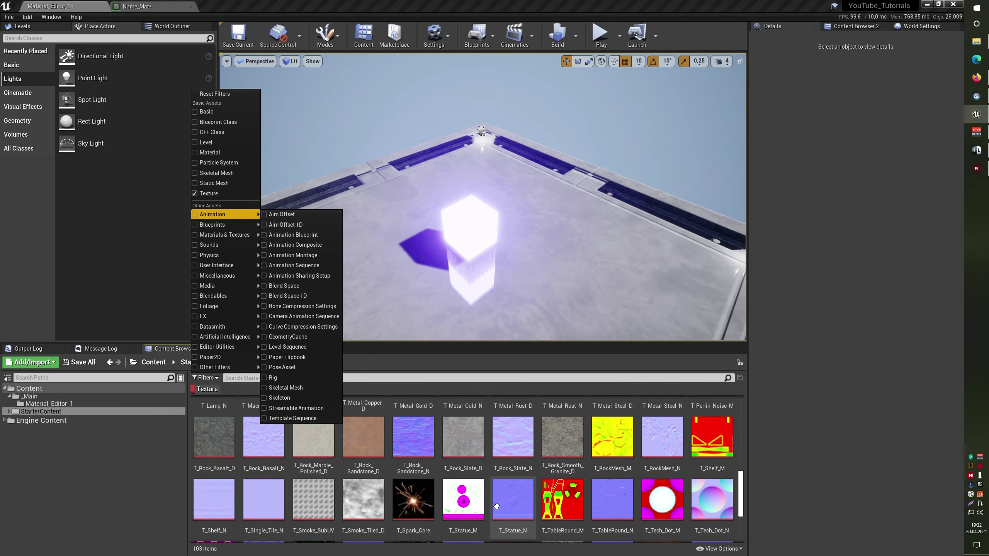
scroll(365, 517, up, 2)
scroll(364, 506, up, 2)
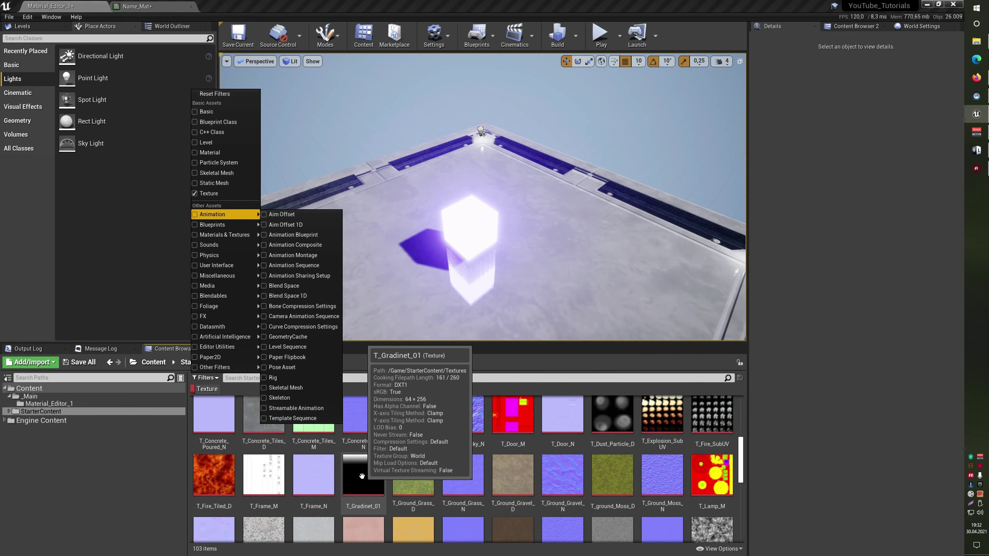
drag(361, 475, 143, 5)
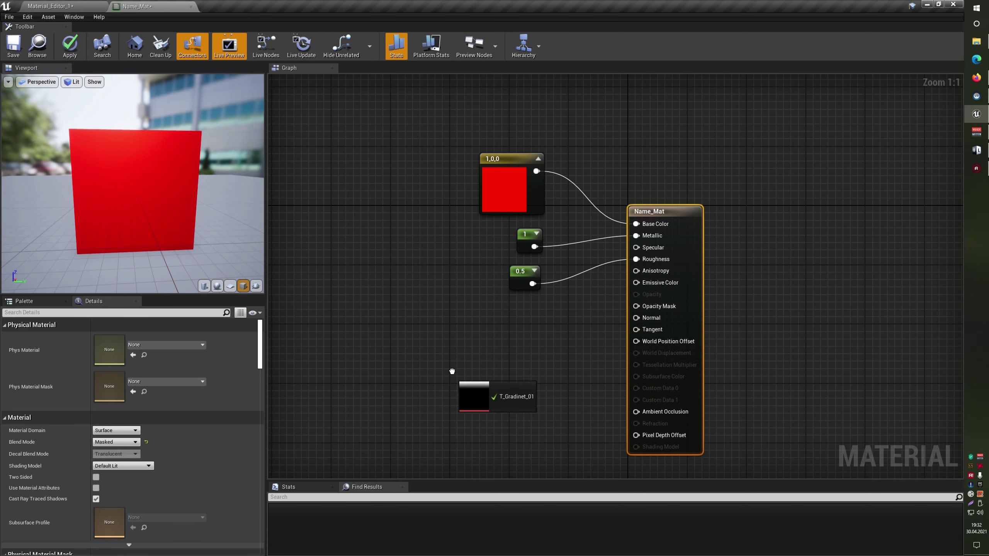
- Drop T_Gradinet_01 into the graph as a Texture Sample and wire its RGB to Opacity Mask
drag(142, 5, 437, 343)
drag(368, 325, 565, 452)
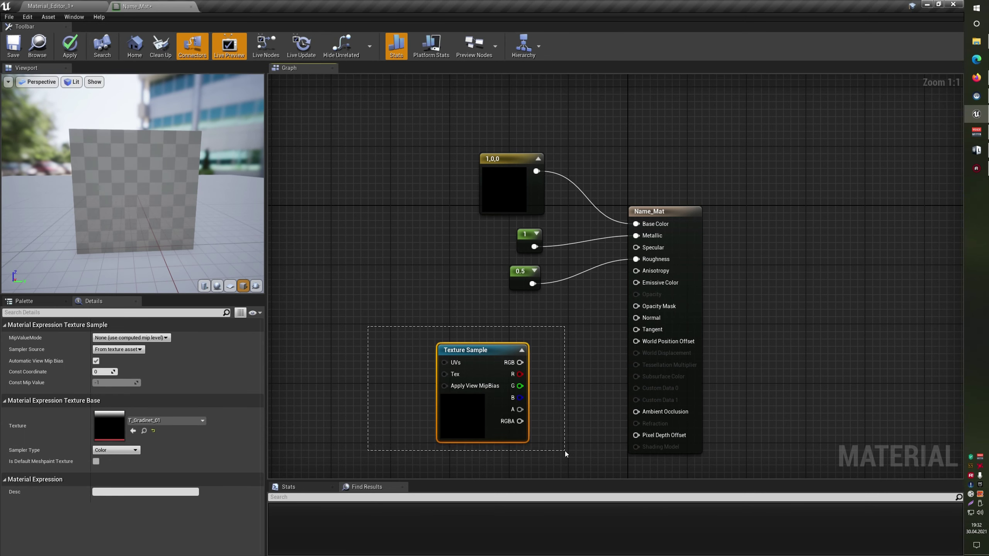
right_drag(568, 401, 538, 351)
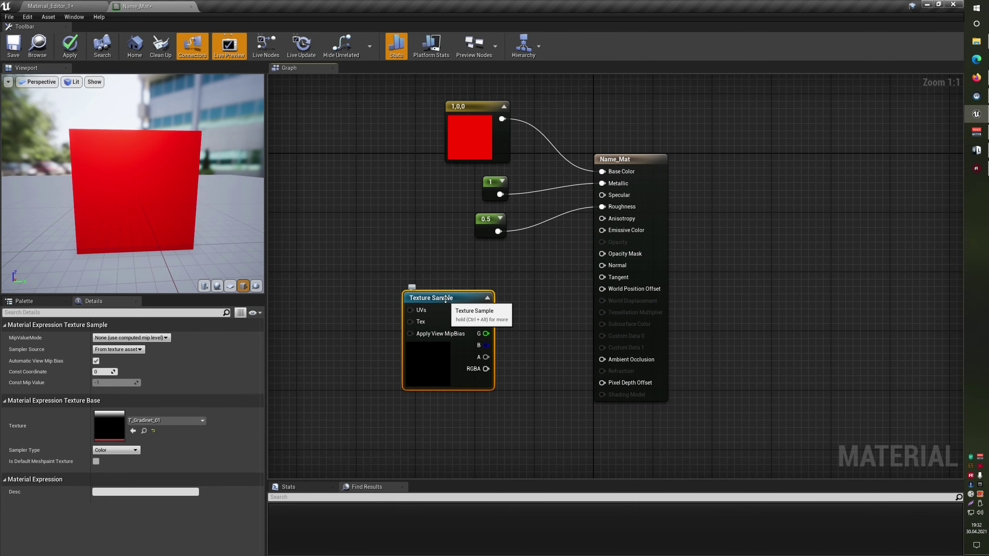
drag(444, 299, 397, 280)
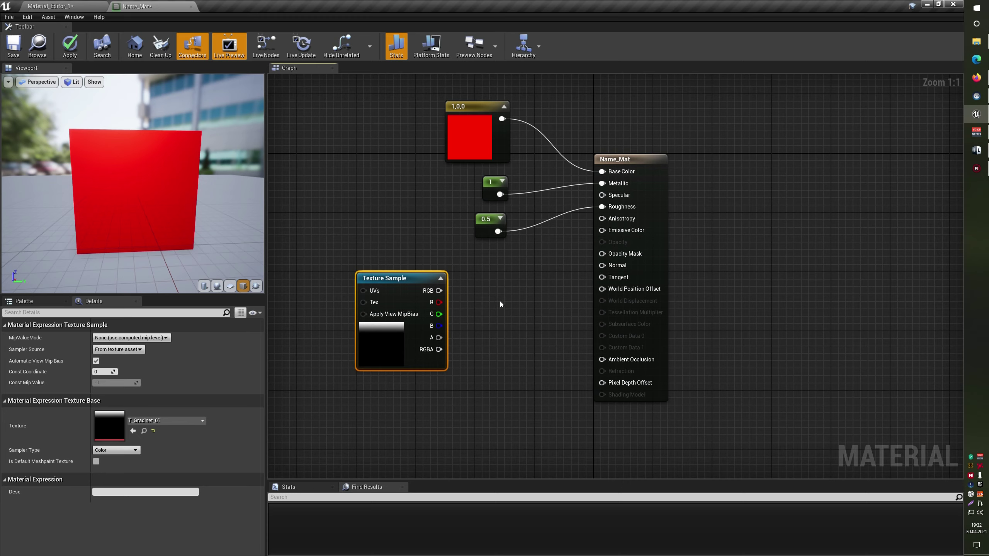
drag(438, 291, 616, 256)
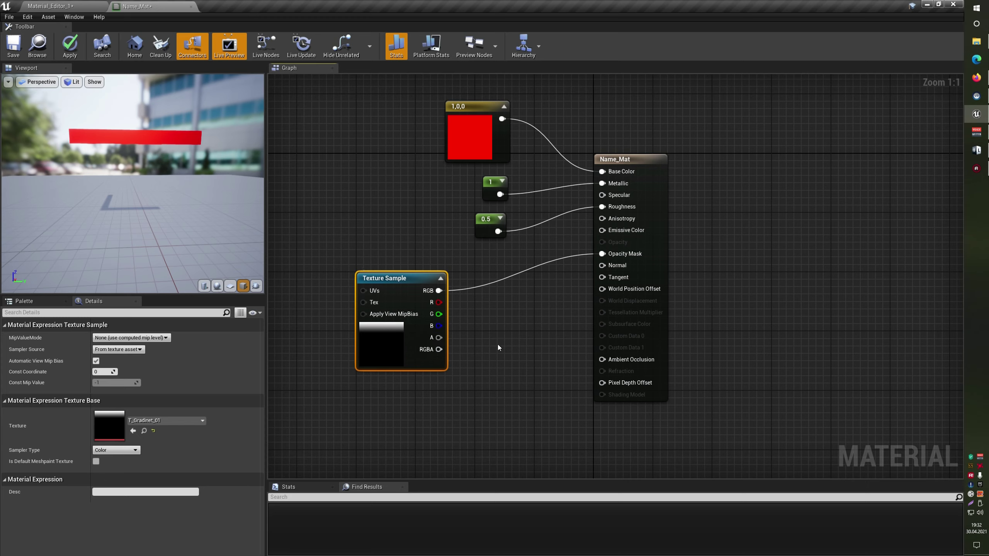
- Preview the material on a plane and orbit to inspect the masked red strip
mouse_move(144, 173)
mouse_down()
mouse_move(129, 202)
mouse_move(130, 170)
mouse_up()
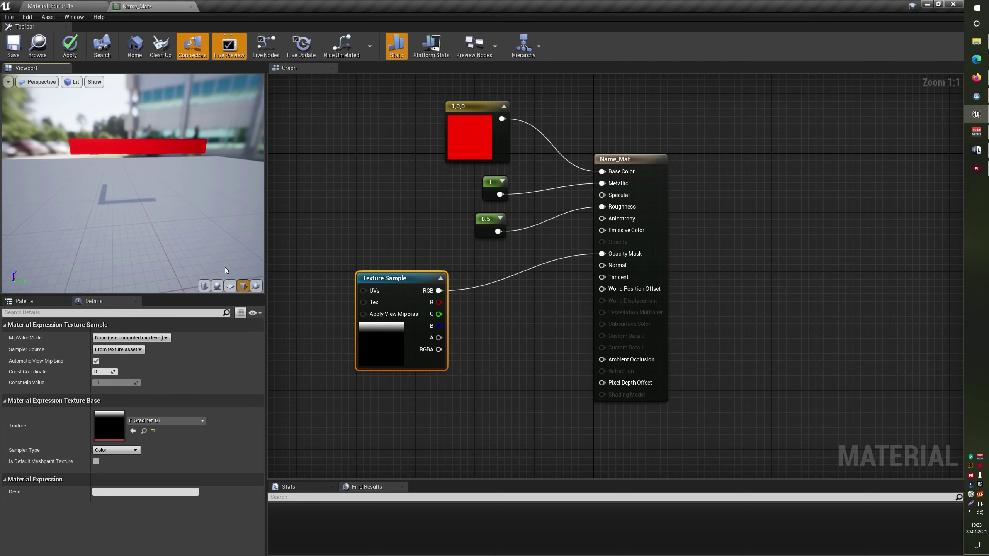
click(230, 285)
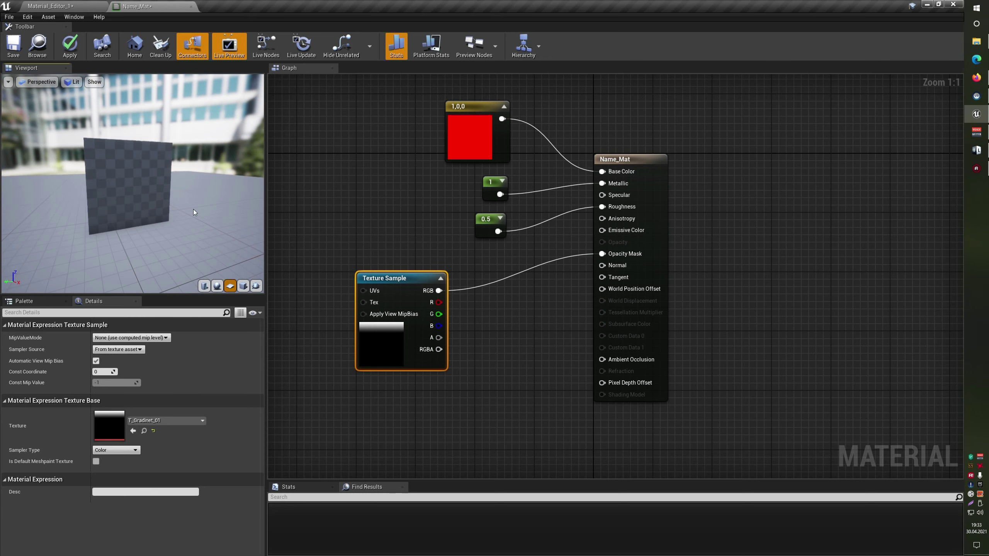
right_drag(259, 203, 277, 204)
click(277, 204)
drag(203, 206, 231, 205)
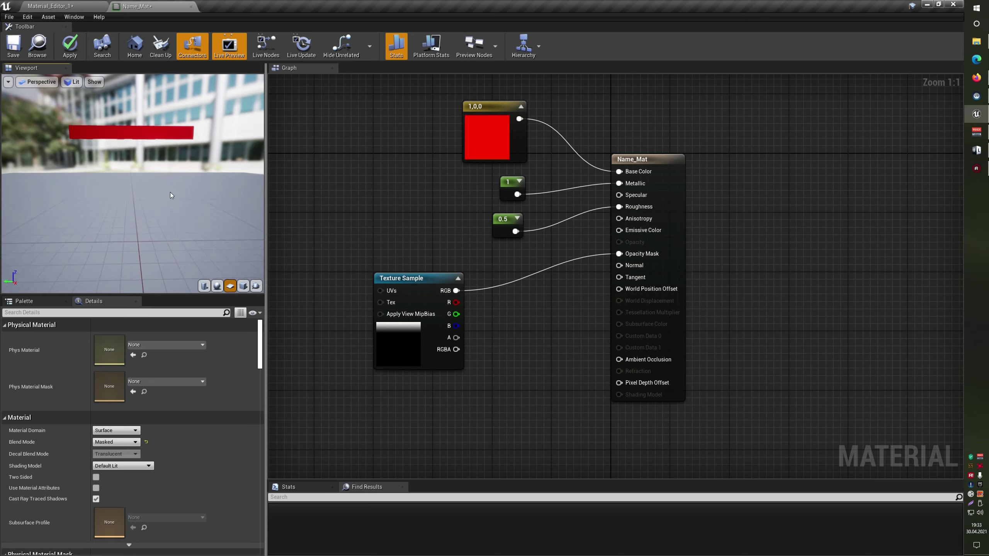
drag(169, 191, 202, 183)
drag(79, 136, 78, 136)
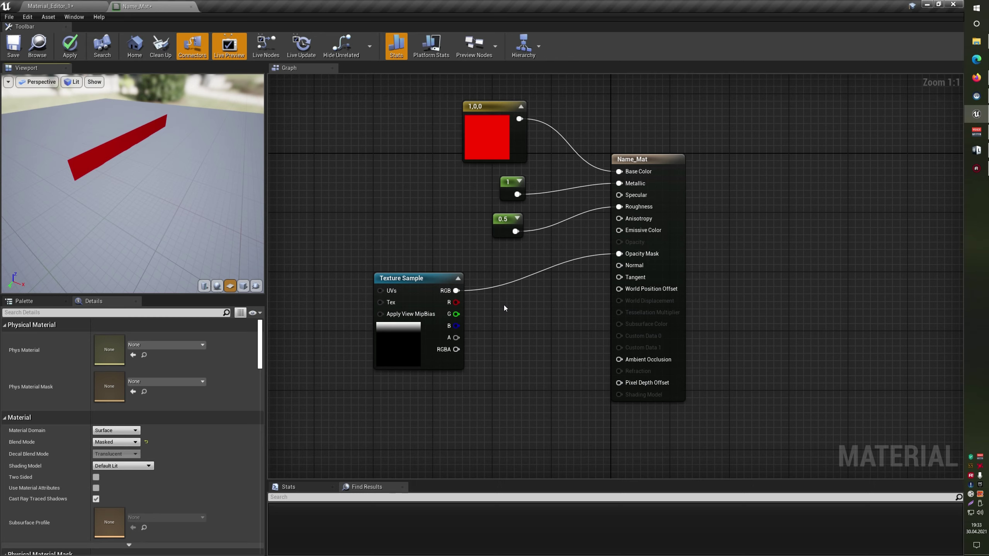
- Switch to Translucent, rewire the texture RGB from Opacity Mask to Opacity, then restore Masked blending
click(122, 443)
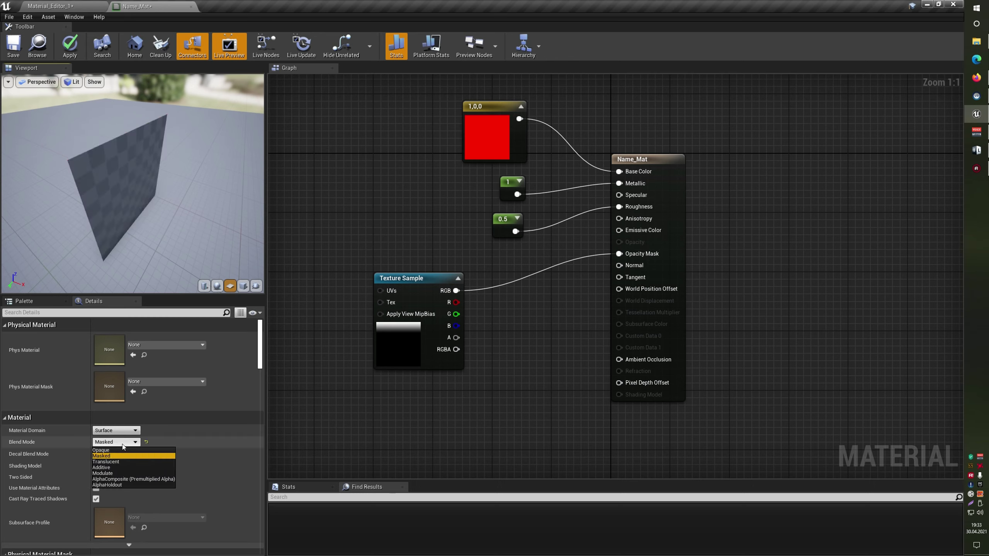
click(118, 463)
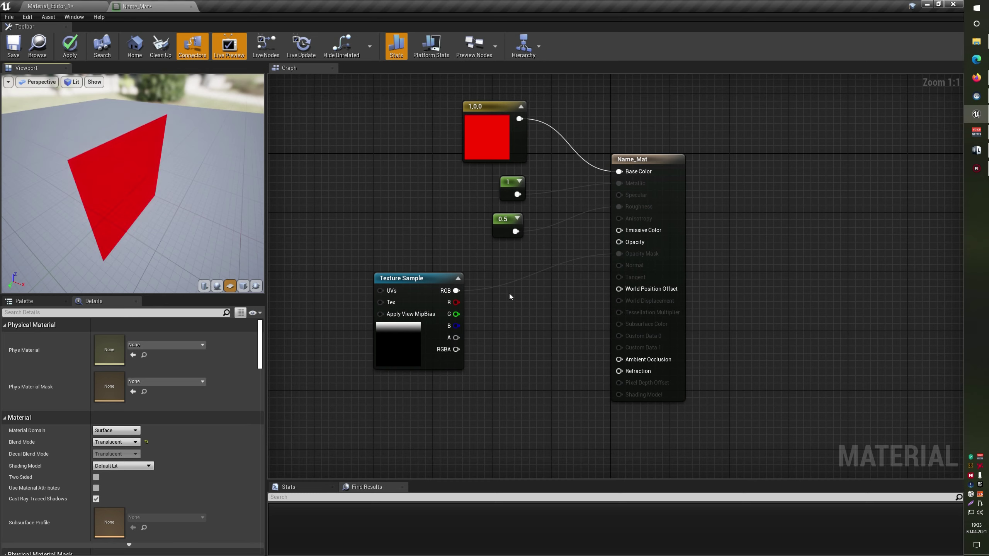
alt+click(455, 291)
drag(460, 293, 633, 244)
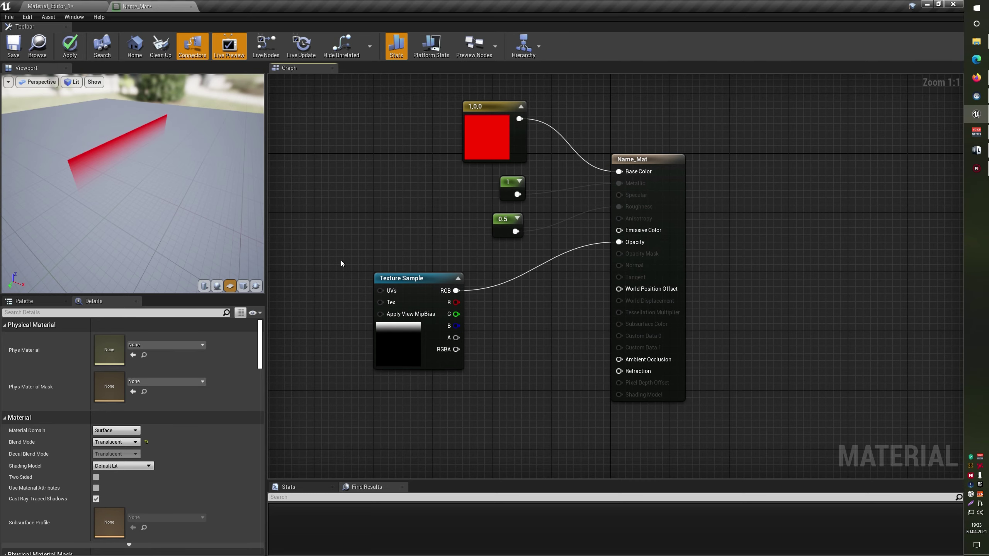
right_drag(495, 246, 492, 269)
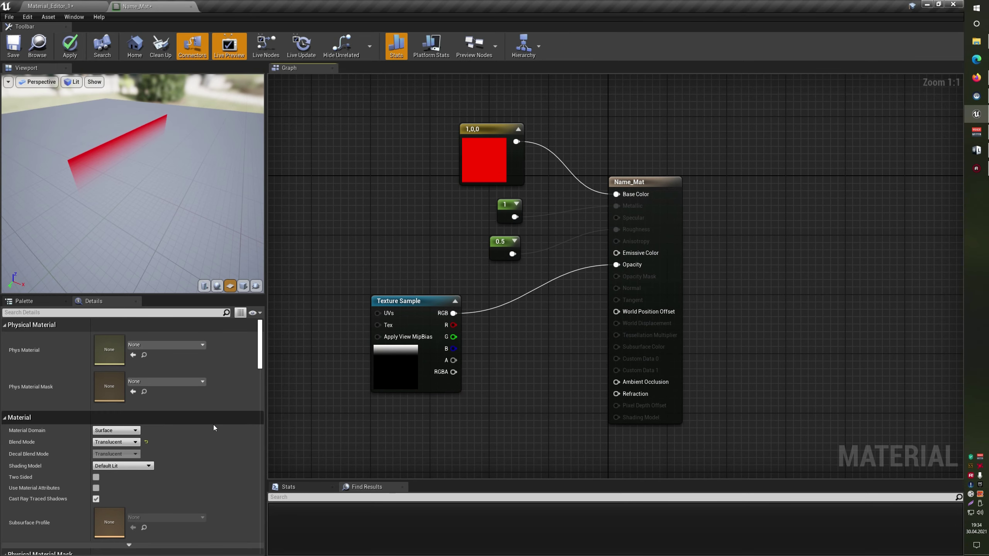
click(123, 442)
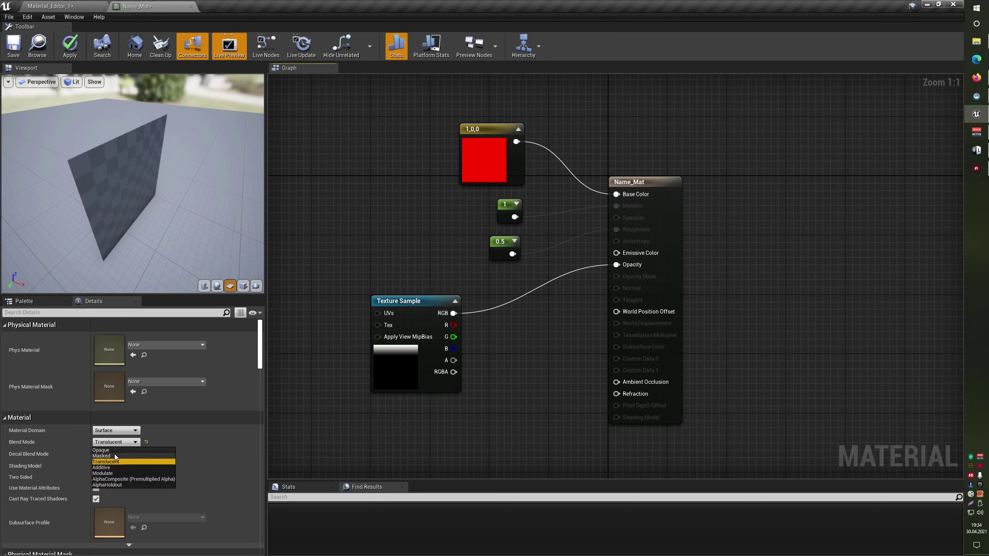
click(115, 455)
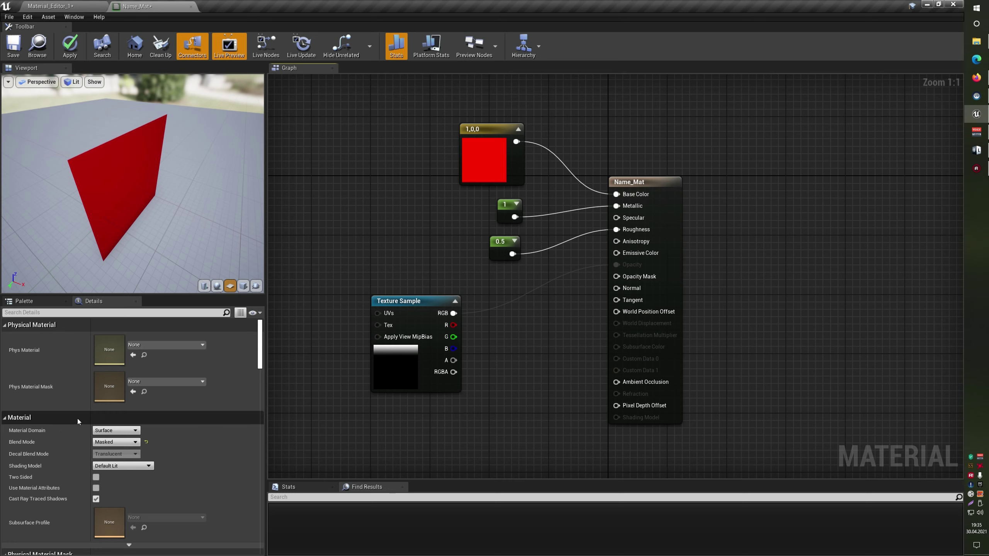
- Set Shading Model to Default Lit, after briefly trying Unlit, and Blend Mode to Opaque
click(124, 466)
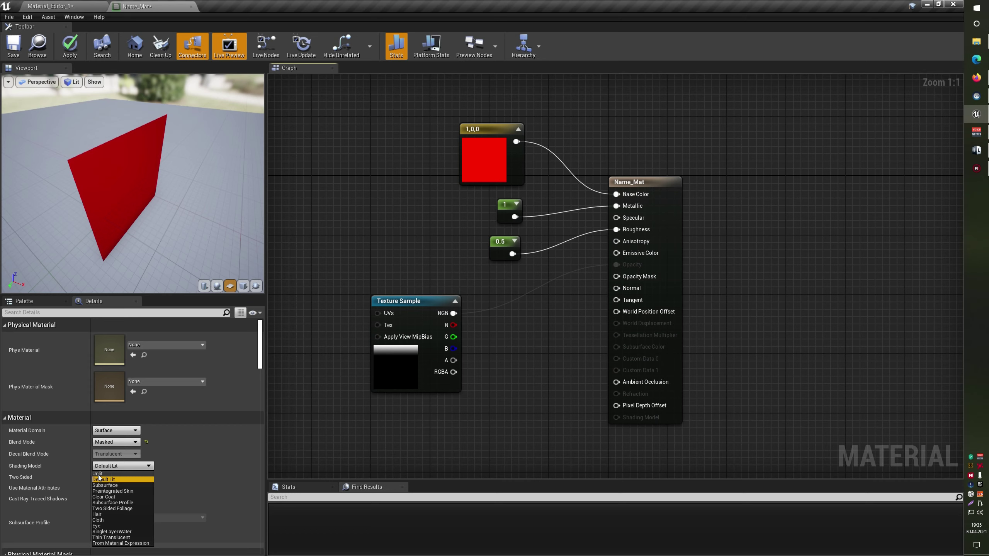
click(114, 480)
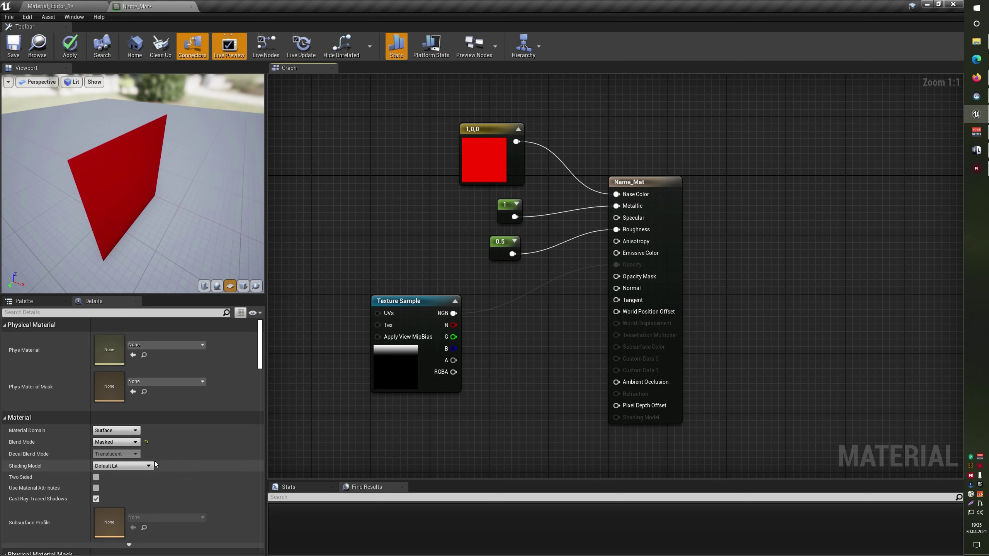
click(144, 466)
click(107, 473)
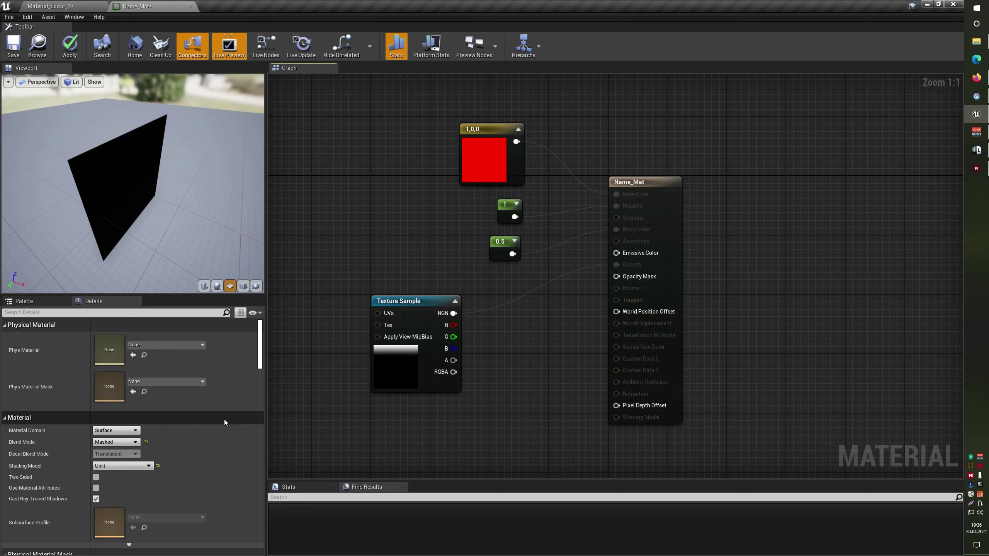
click(122, 467)
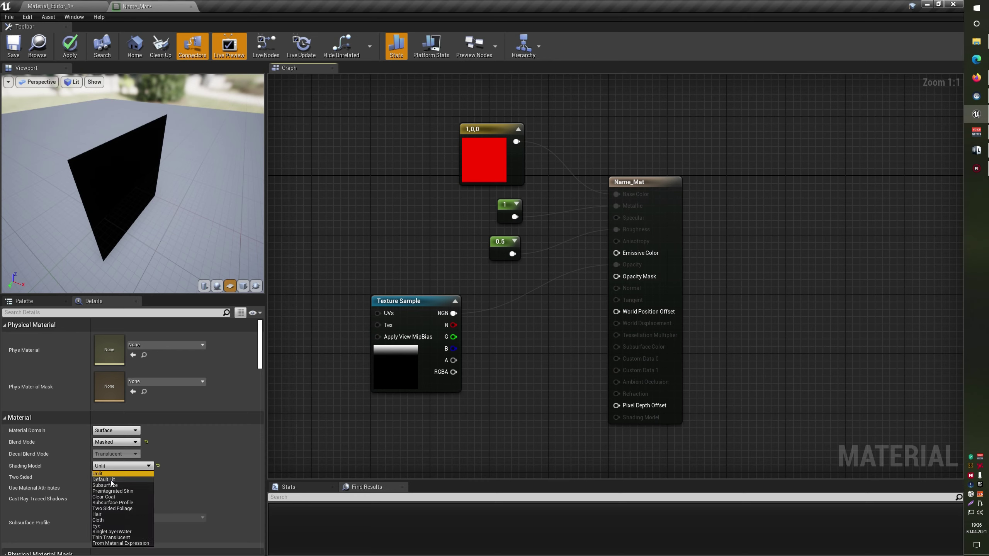
click(114, 479)
click(116, 442)
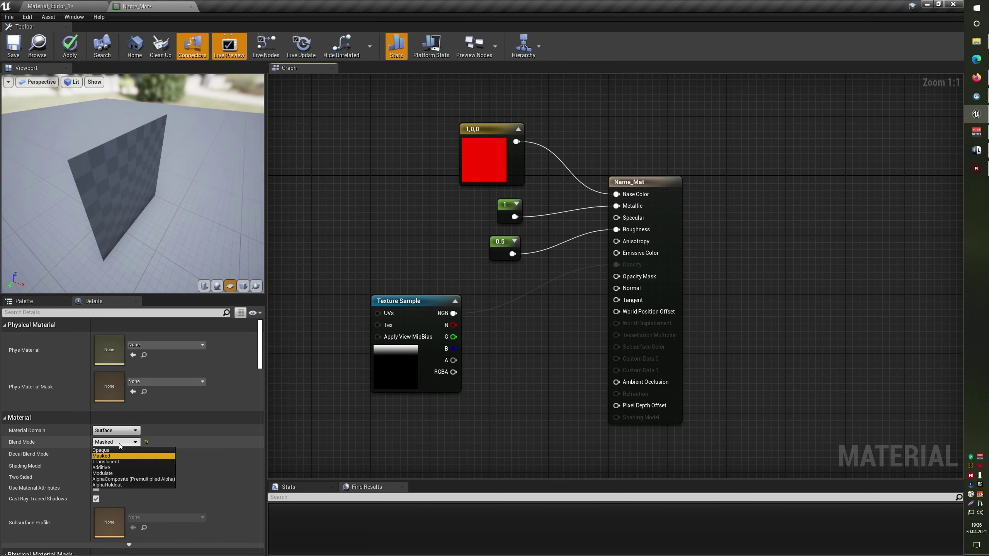
click(147, 449)
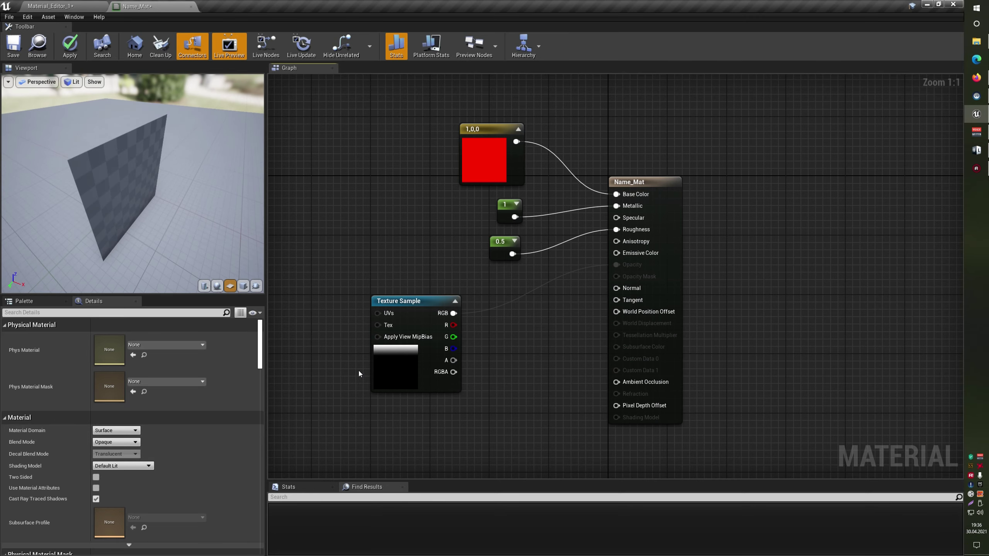
- Select the Name_Mat output node and orbit the preview to view the red plane from several angles
right_drag(364, 258, 397, 263)
drag(433, 307, 478, 292)
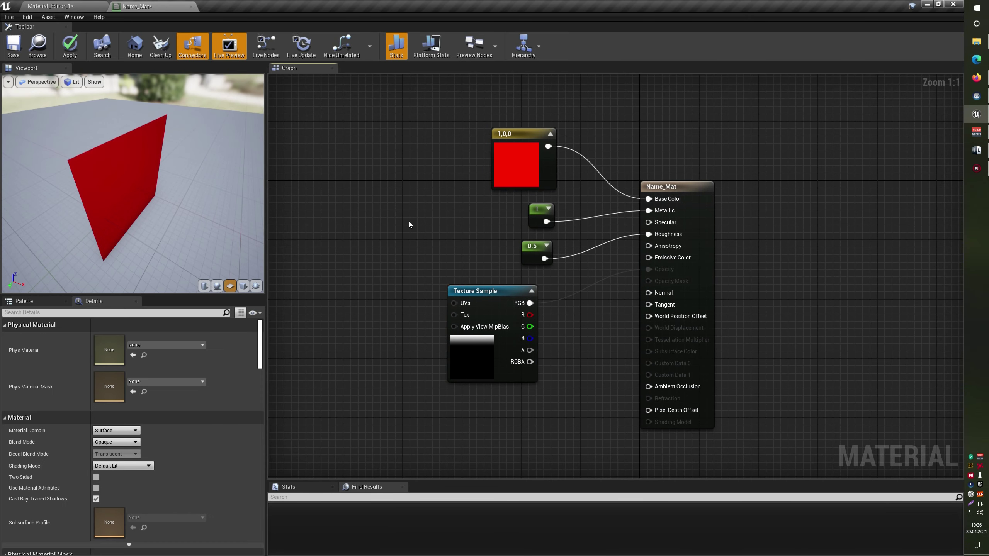
drag(655, 110, 746, 266)
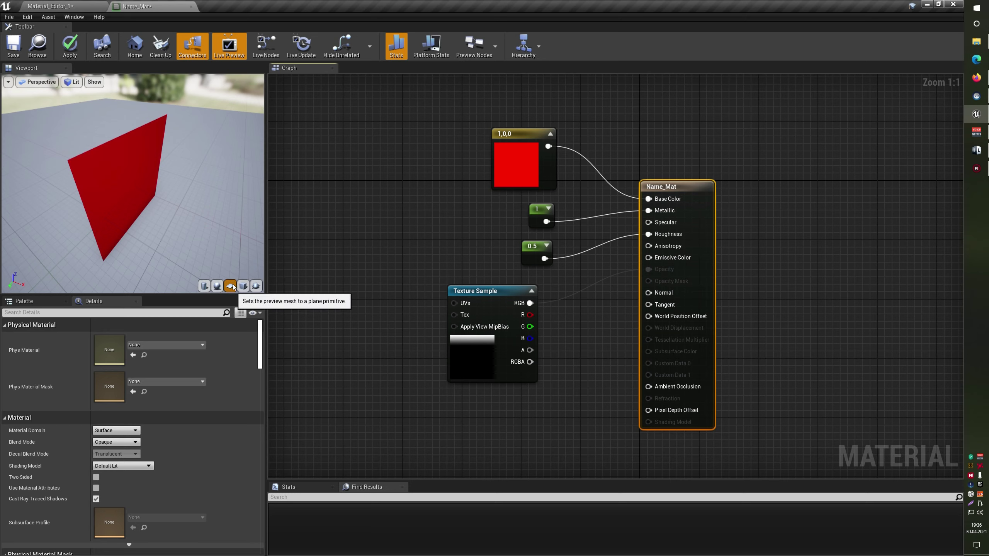
mouse_move(217, 253)
mouse_down()
mouse_move(164, 241)
mouse_move(186, 227)
mouse_up()
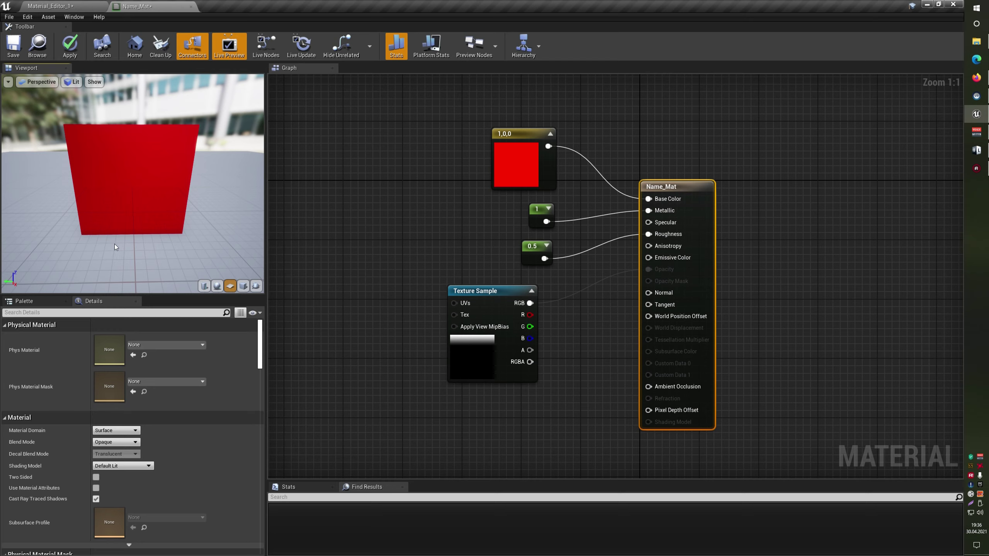
drag(106, 173, 163, 171)
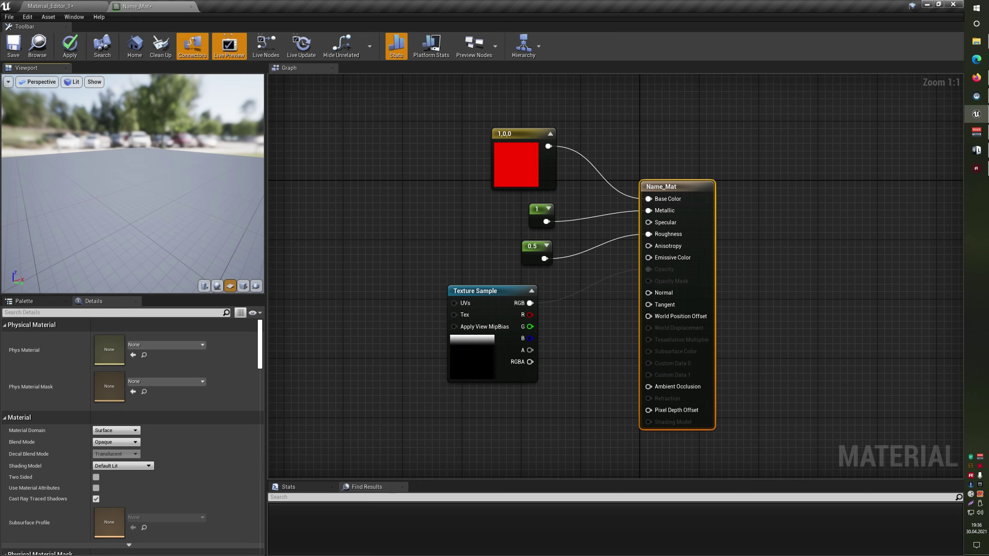
drag(210, 267, 193, 237)
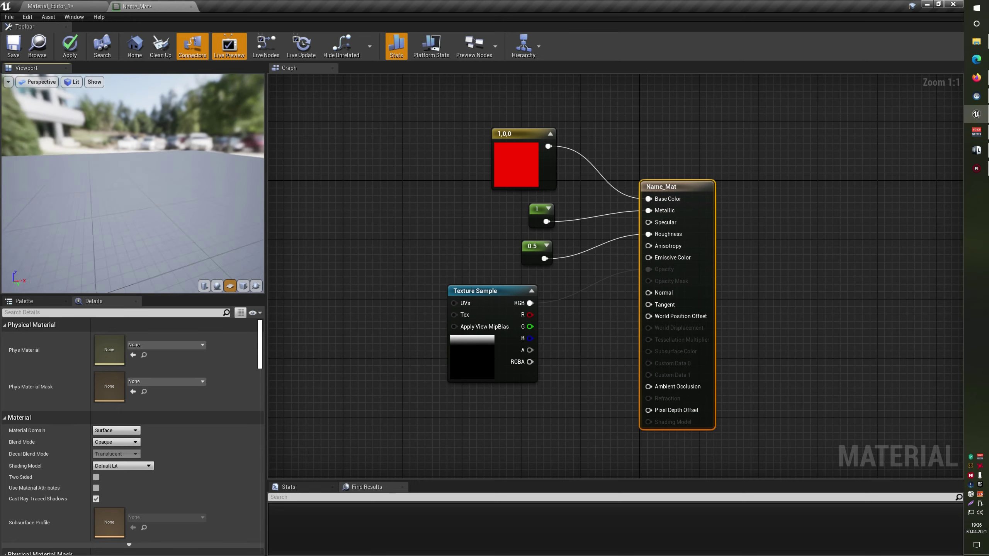
- Preview the material on a cube, zooming around it, then switch back to the plane preview
click(243, 286)
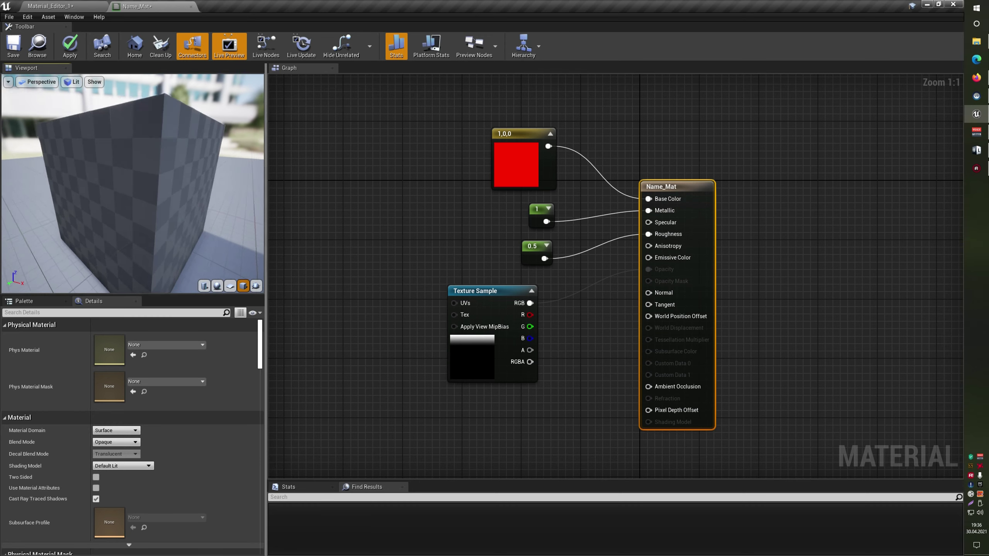
drag(129, 210, 197, 221)
scroll(197, 221, up, 3)
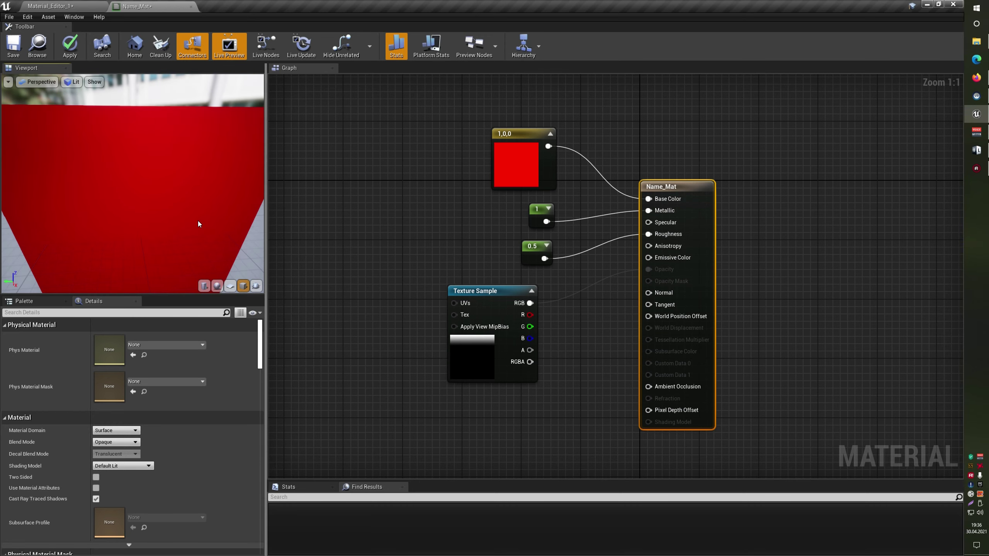
scroll(197, 218, down, 3)
scroll(194, 210, up, 3)
scroll(193, 211, up, 3)
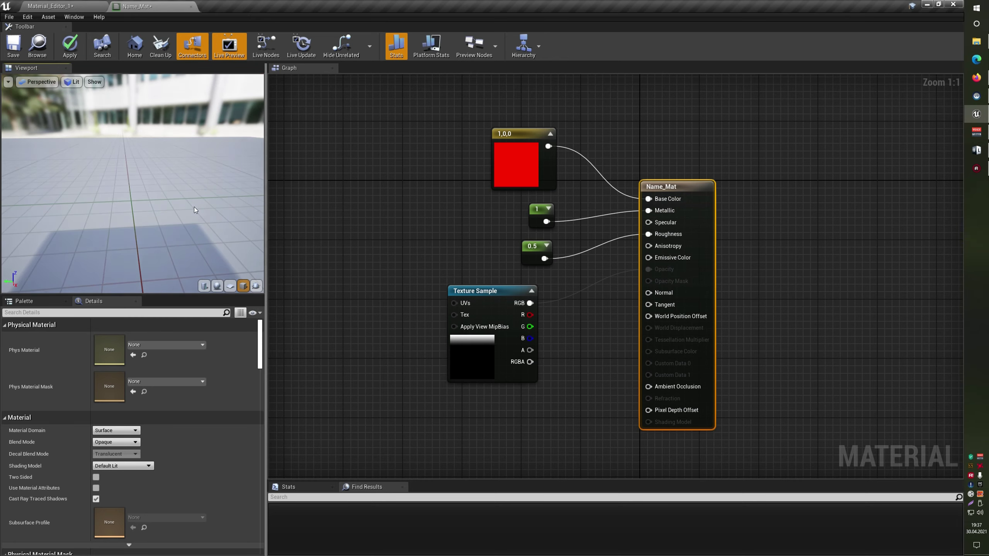
mouse_move(194, 210)
mouse_down()
mouse_move(189, 243)
mouse_move(218, 249)
mouse_move(177, 253)
mouse_up()
scroll(179, 253, down, 3)
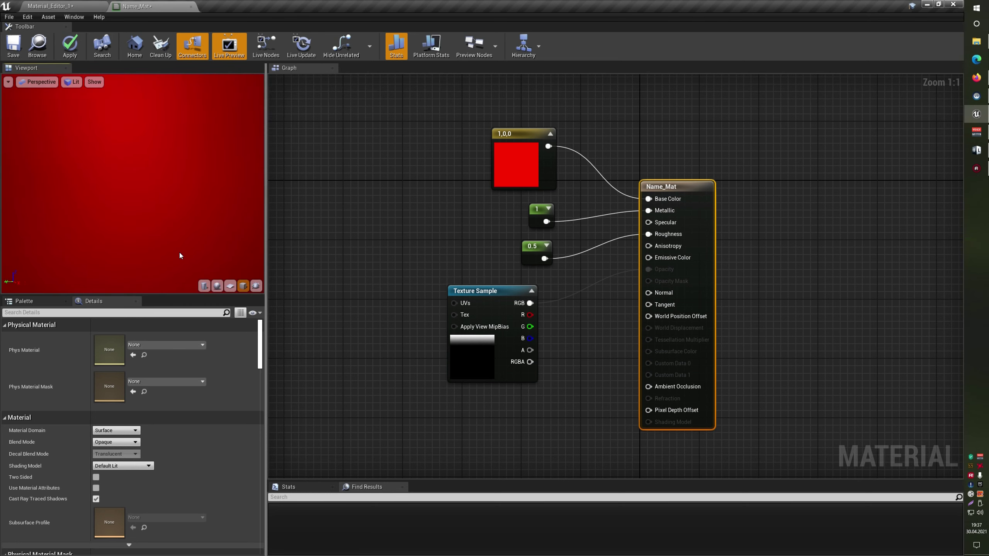
scroll(179, 253, down, 3)
scroll(179, 253, down, 2)
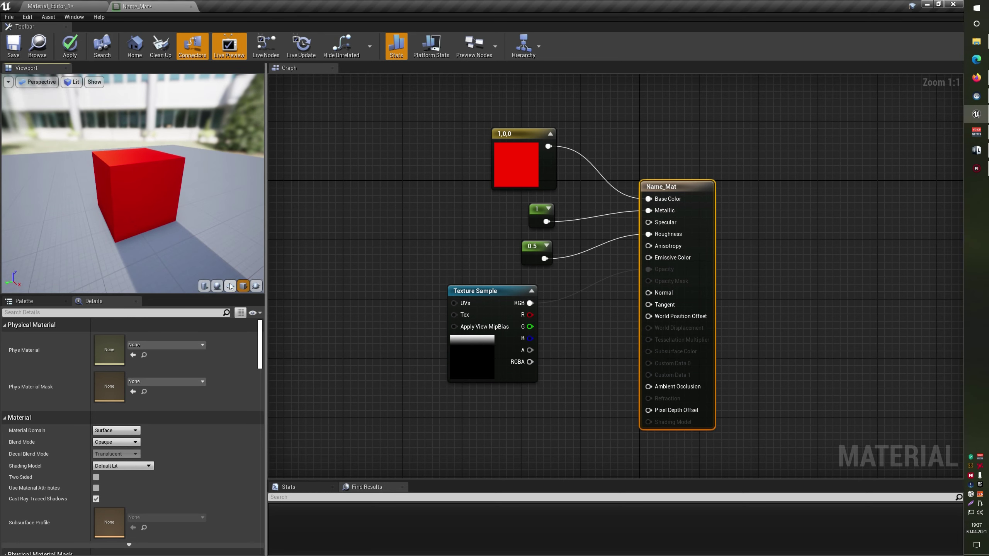
click(230, 286)
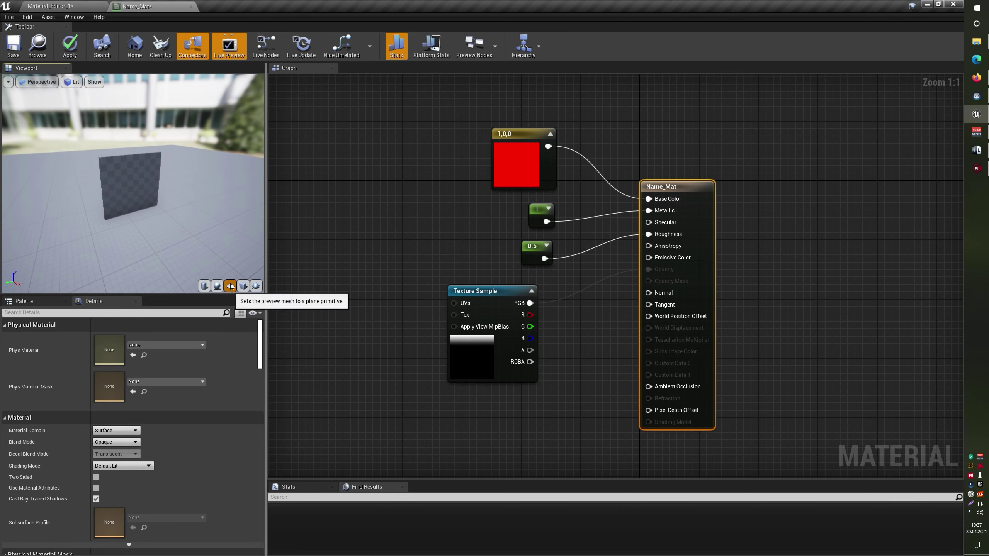
drag(163, 219, 140, 220)
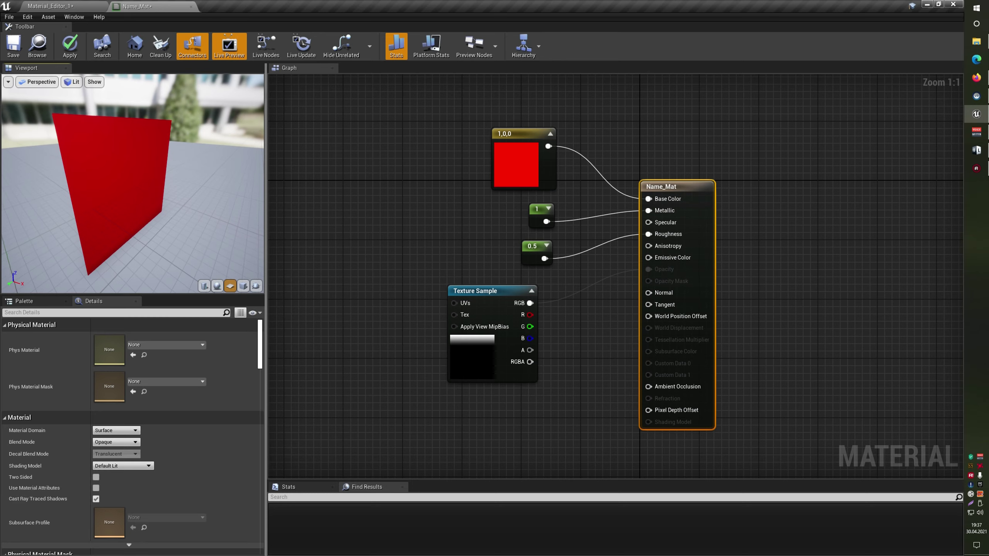
- Enable Two Sided on Name_Mat and orbit to confirm the plane's back renders red
drag(136, 258, 202, 257)
click(96, 477)
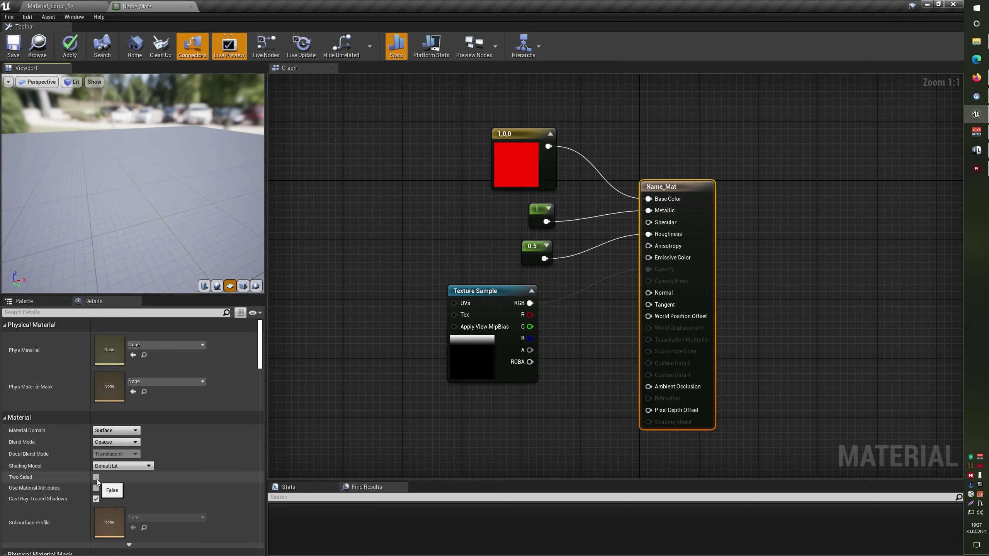
mouse_move(211, 209)
mouse_down()
mouse_move(211, 219)
mouse_move(113, 213)
mouse_up()
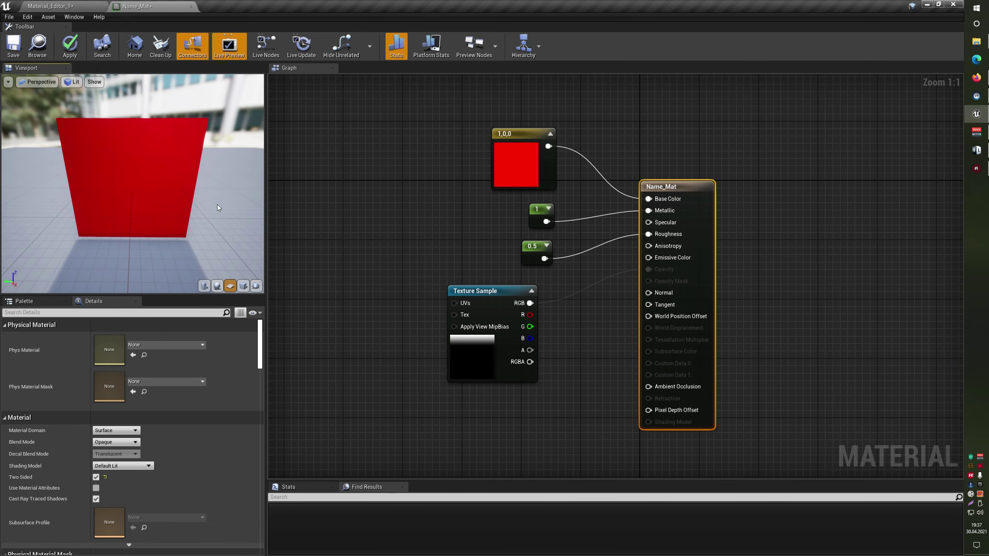
drag(217, 204, 187, 183)
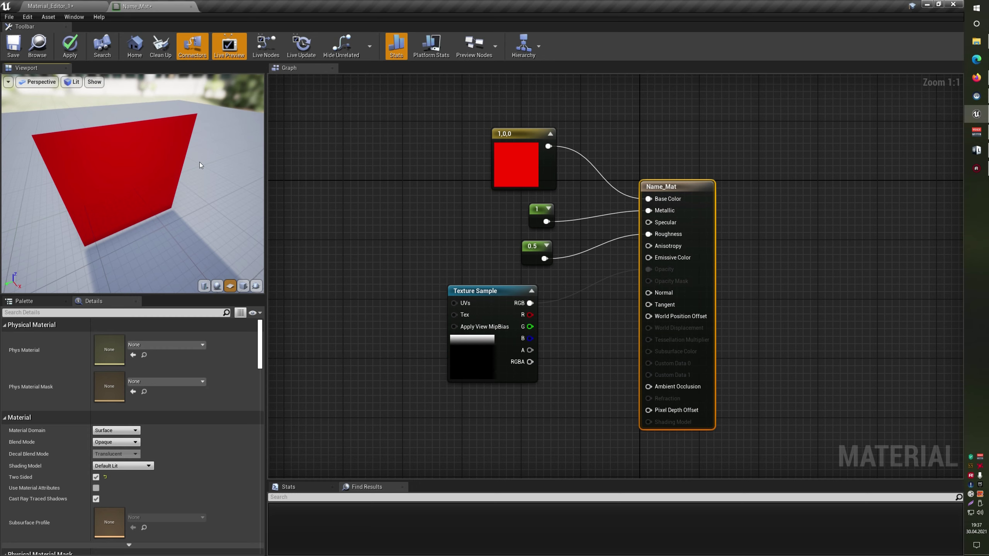
click(604, 335)
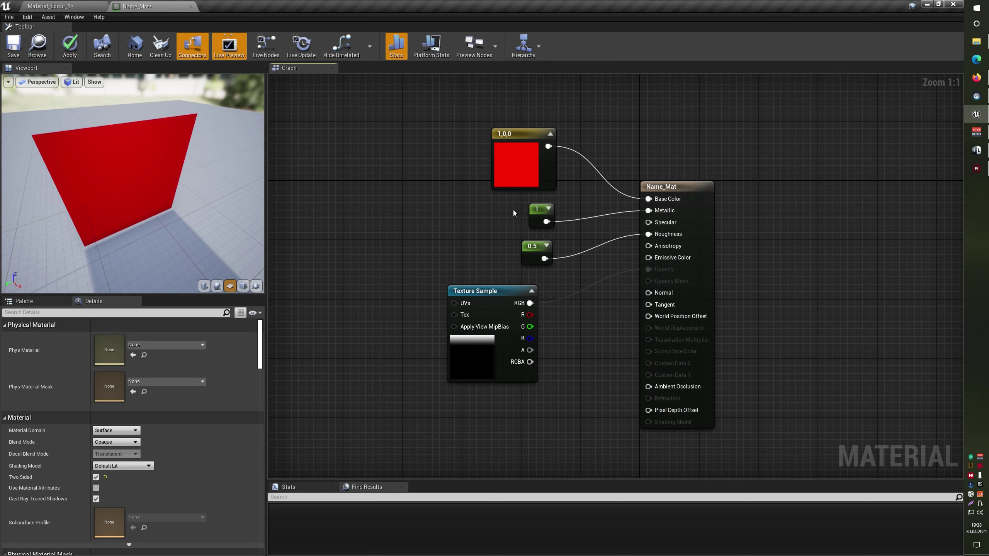
click(527, 173)
click(422, 185)
drag(155, 177, 369, 204)
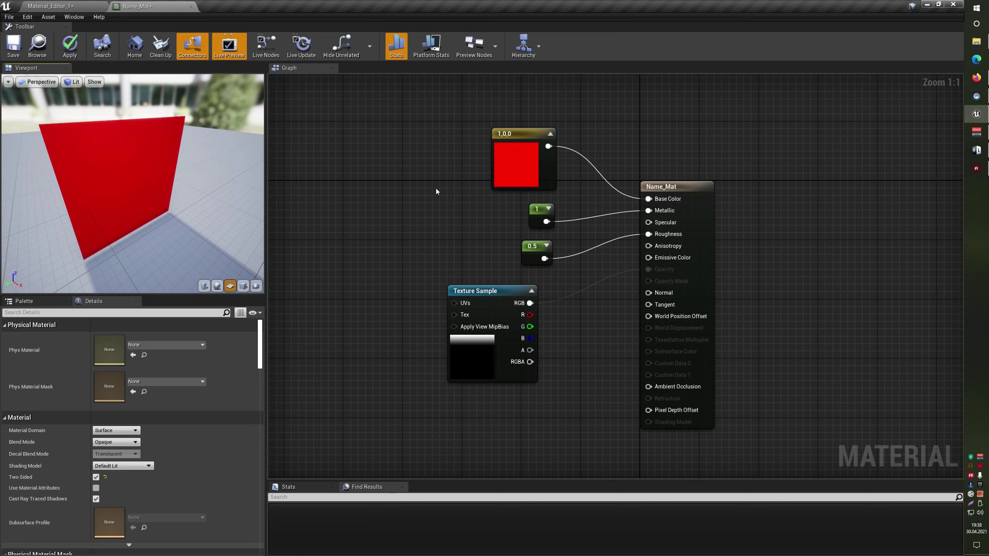
- Change the Constant3Vector to light cyan (0.479, 1, 0.982) and recentre the node graph
double_click(510, 153)
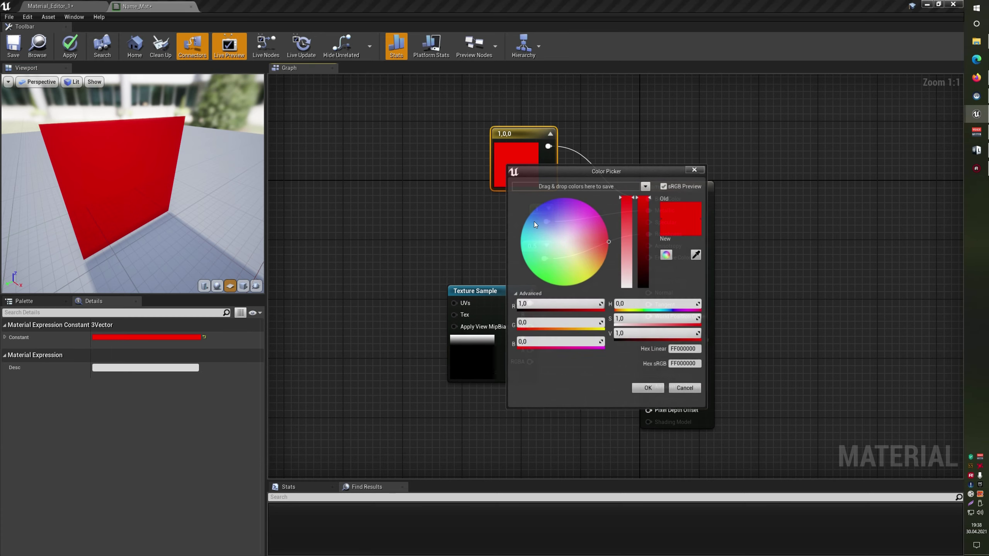
click(542, 242)
click(646, 388)
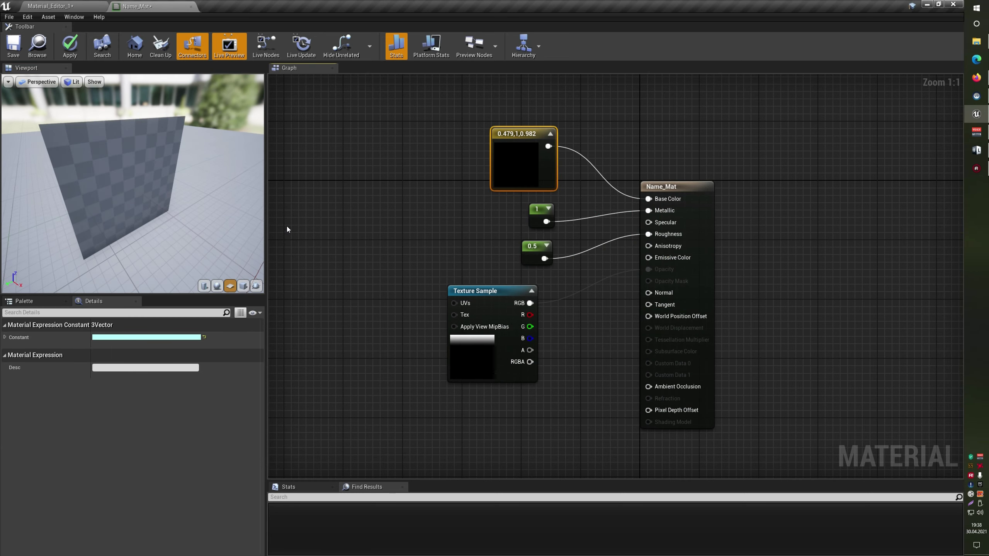
drag(132, 171, 110, 169)
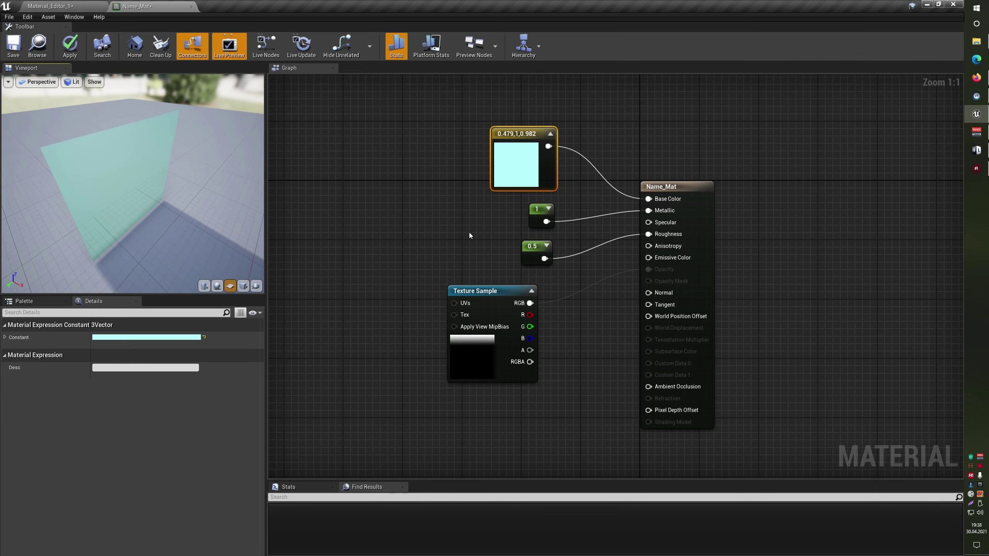
scroll(468, 228, down, 4)
scroll(469, 229, down, 3)
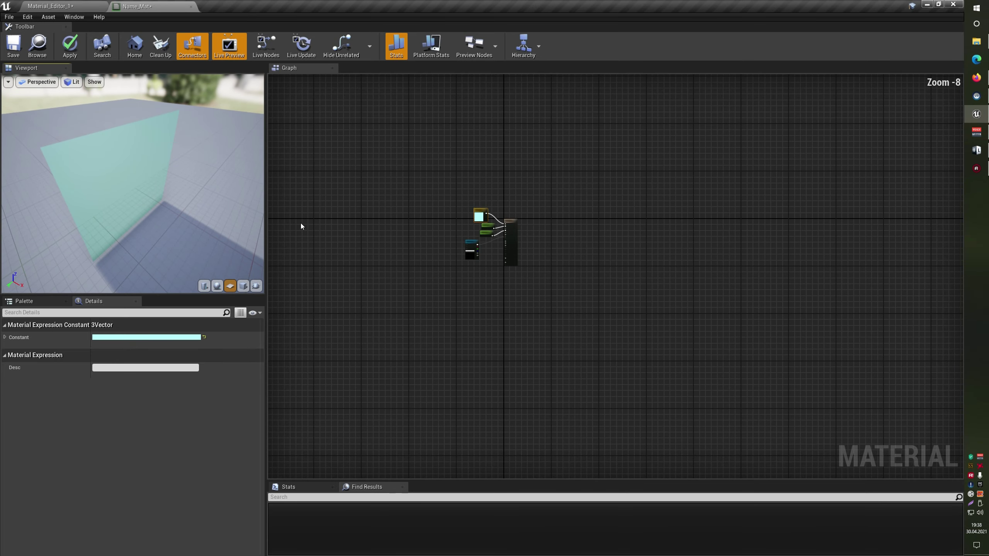
scroll(445, 215, up, 3)
scroll(445, 216, up, 3)
drag(536, 233, 491, 230)
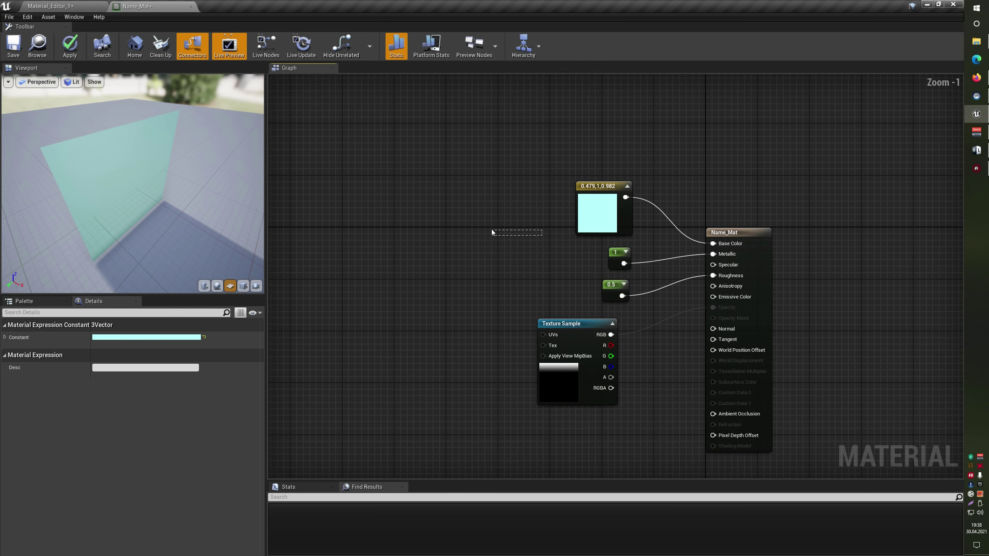
right_drag(491, 230, 414, 215)
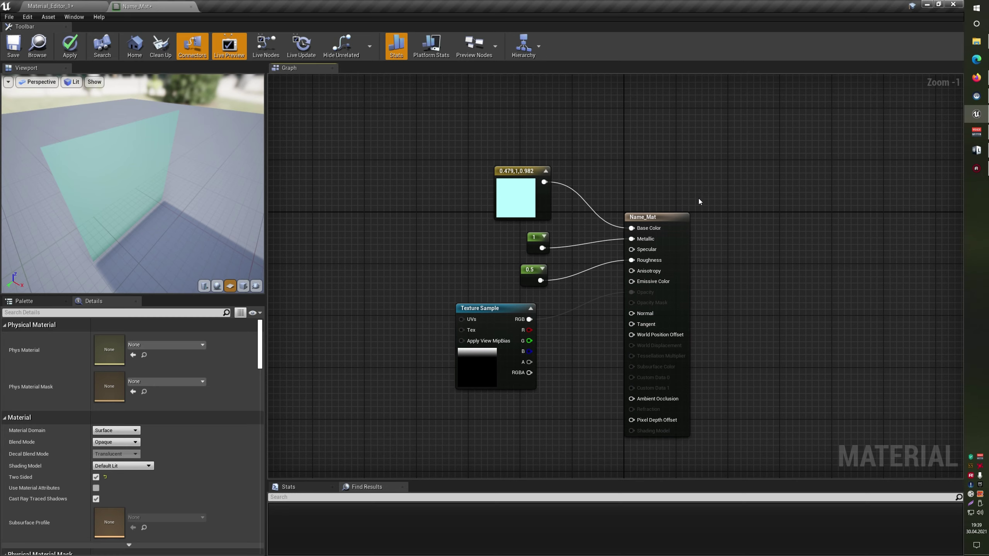
- Change Name_Mat's light cyan Constant3Vector to blue (0.113, 0.141, 1) and return to the level editor
click(514, 196)
double_click(514, 197)
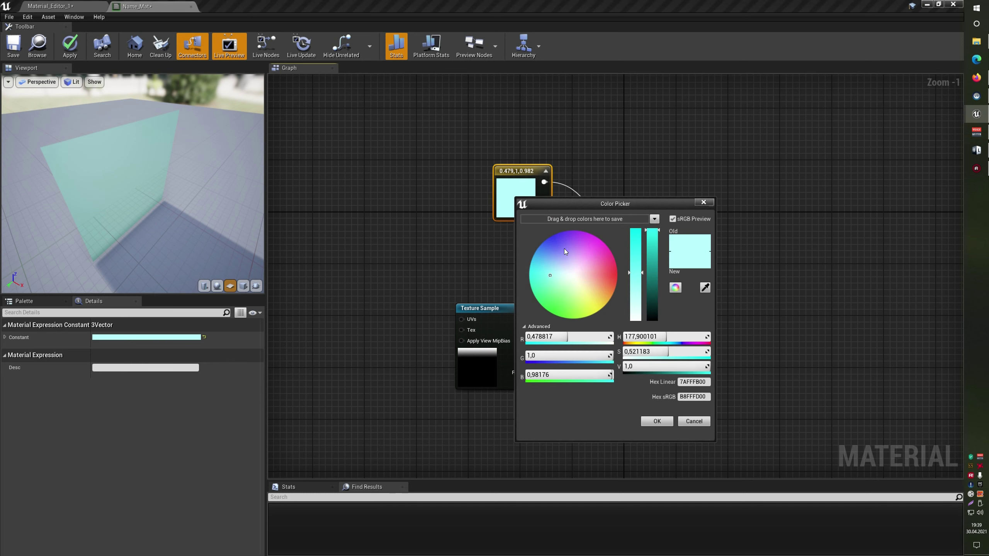
click(552, 241)
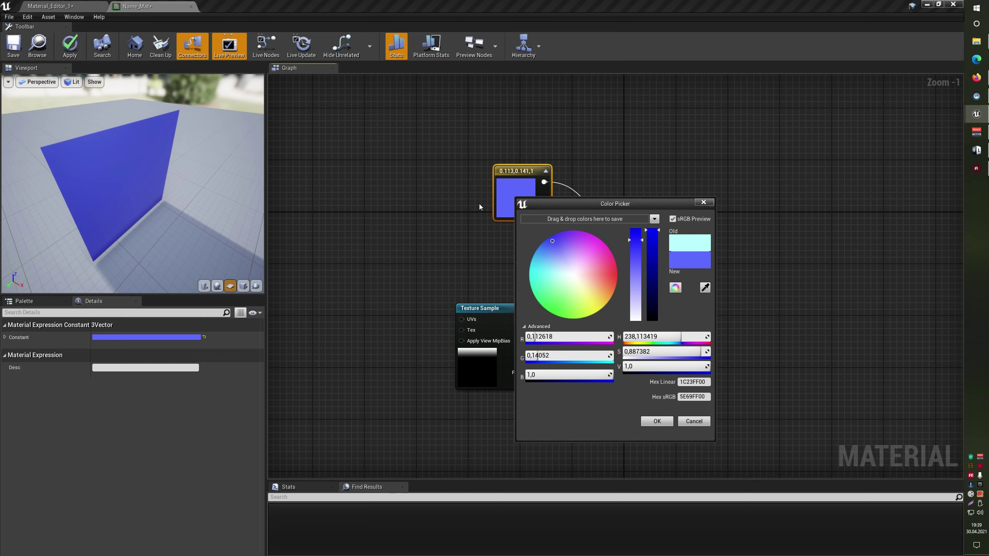
click(656, 421)
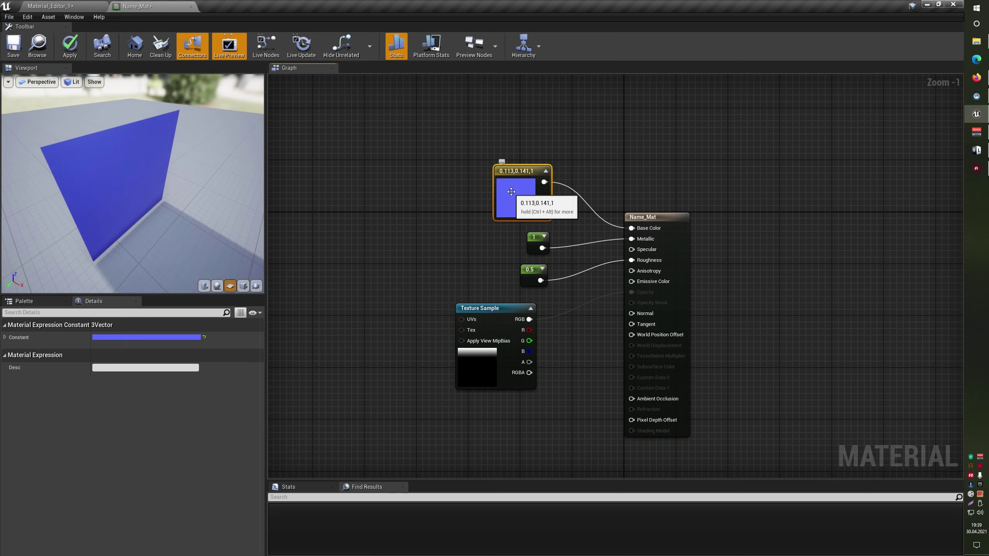
click(49, 5)
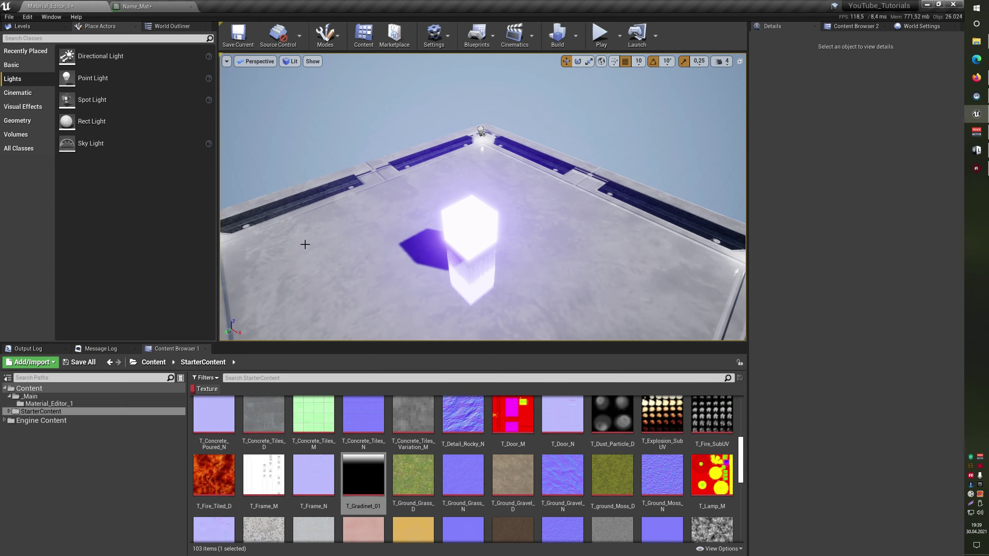
- Browse to _Main > Material_Editor_1 in the Content Browser and select the Name_Mat asset
click(99, 397)
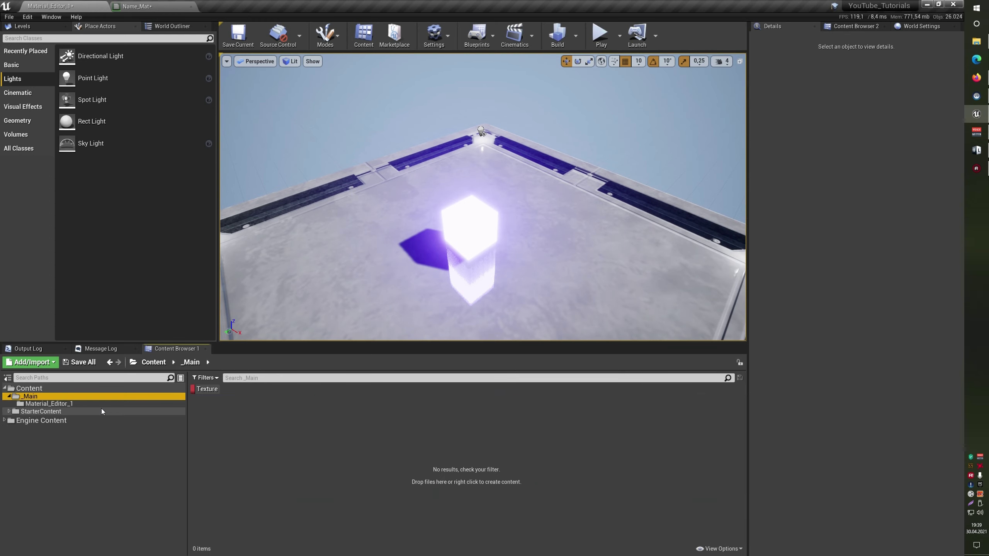
click(204, 389)
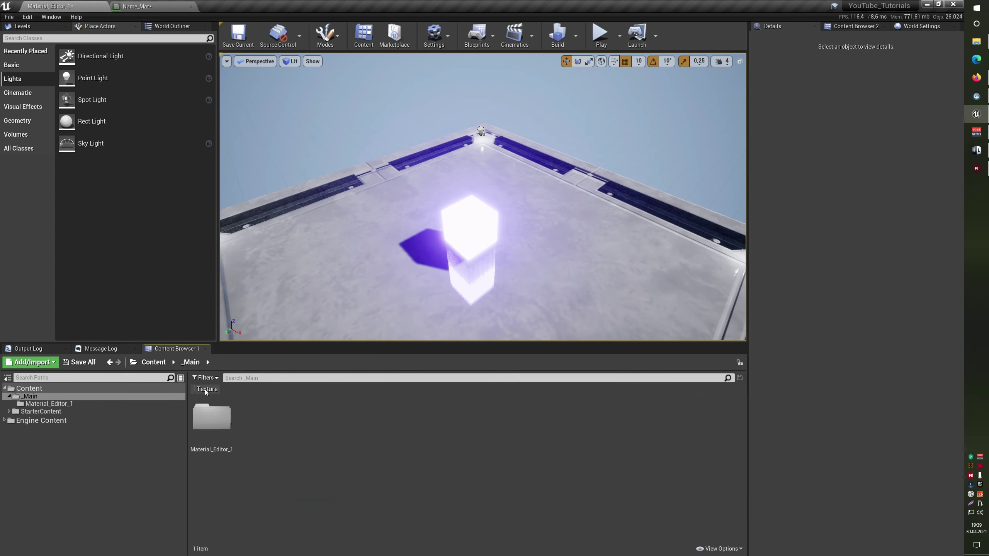
click(74, 403)
click(80, 404)
click(304, 418)
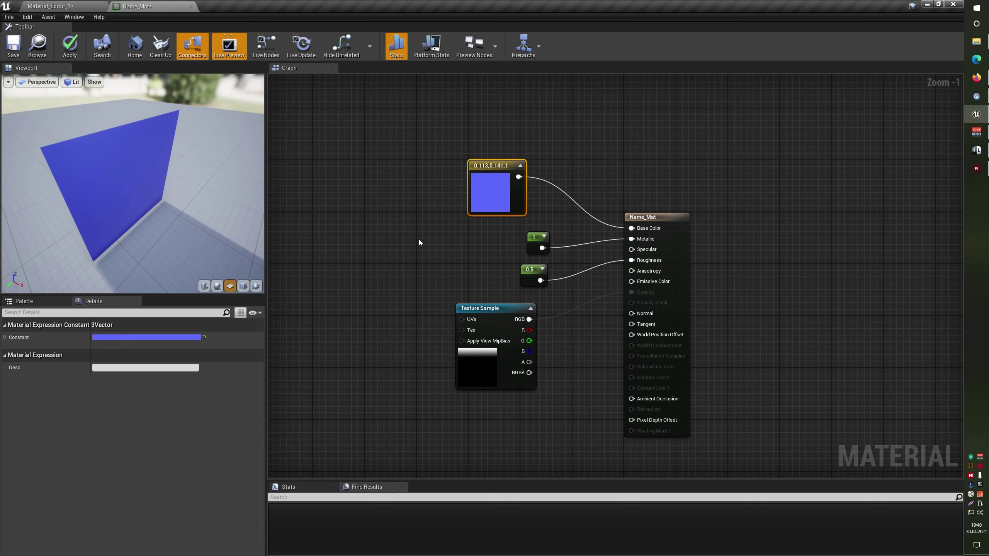
- Zoom out of the Name_Mat graph and drag the blue colour node far left
drag(410, 124, 503, 218)
scroll(490, 228, down, 3)
scroll(490, 228, down, 1)
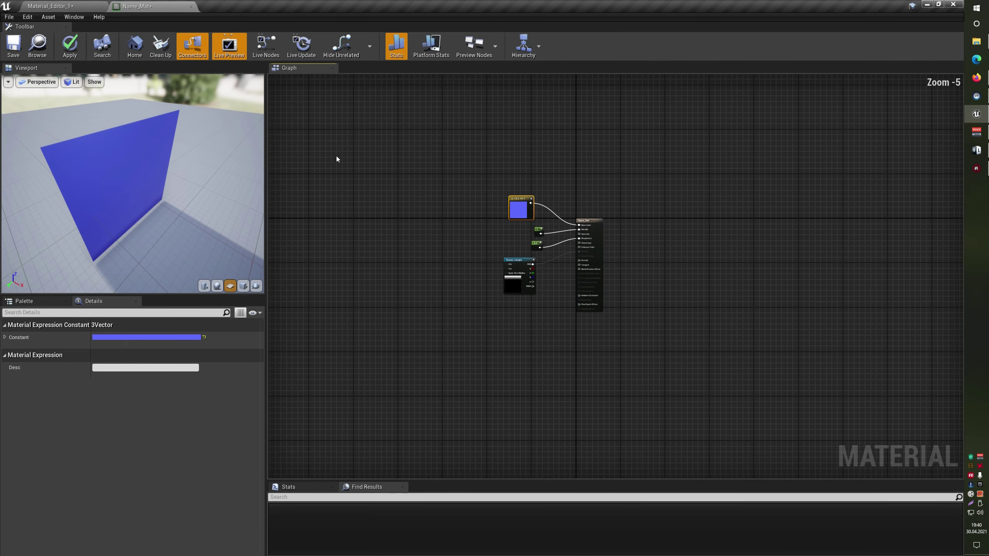
drag(331, 148, 663, 366)
click(573, 336)
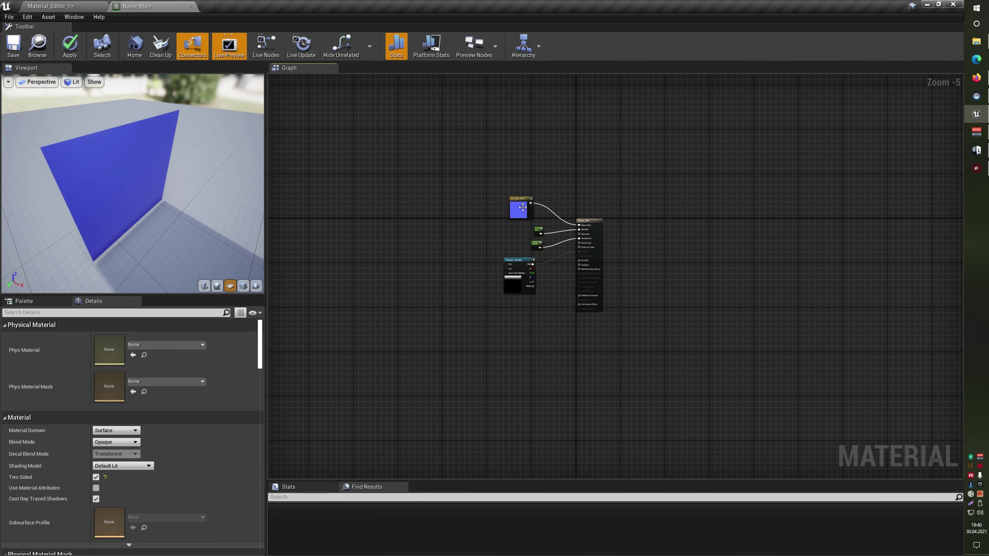
drag(520, 208, 355, 196)
click(392, 170)
- Bring the blue colour node back beside the Name_Mat node and centre the nodes in view
right_drag(663, 238, 772, 252)
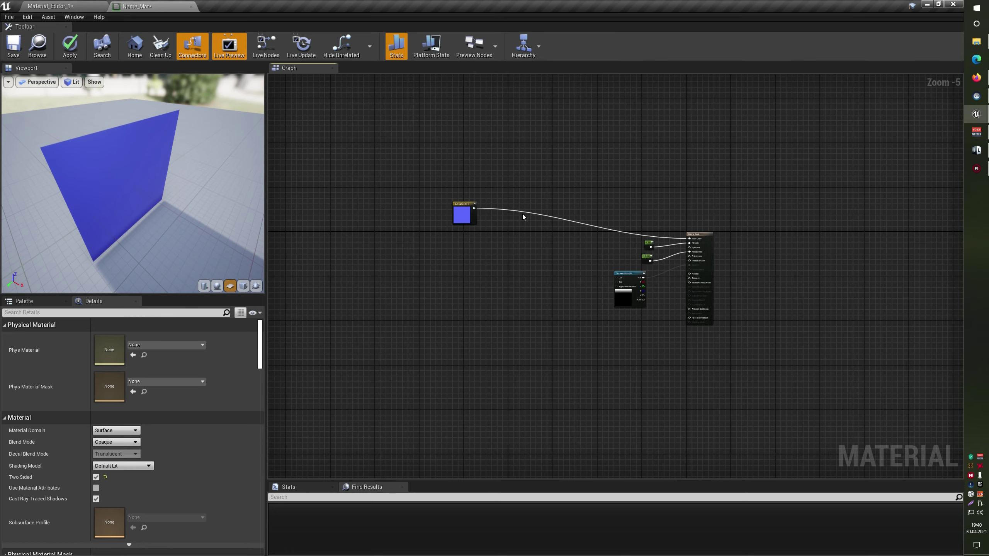
scroll(522, 214, up, 3)
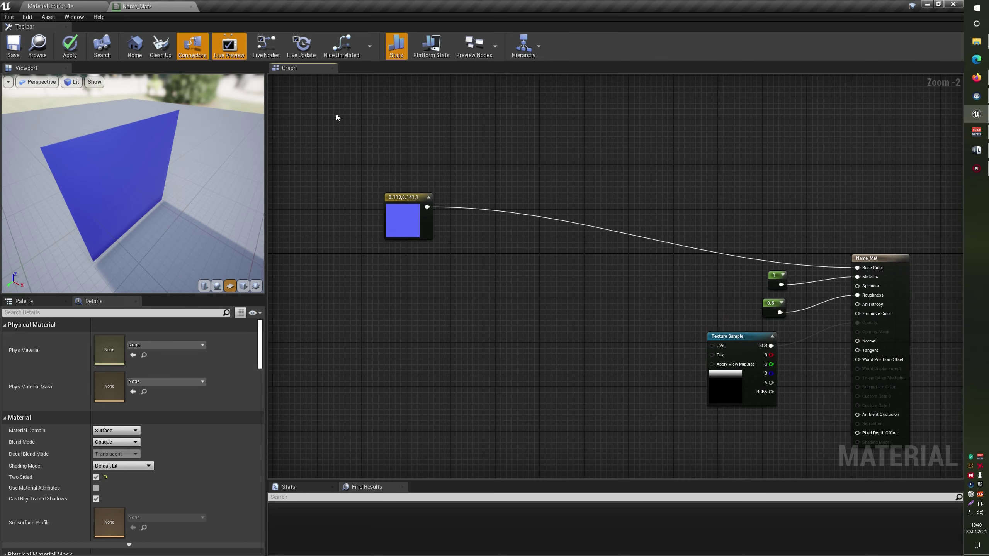
drag(336, 114, 910, 448)
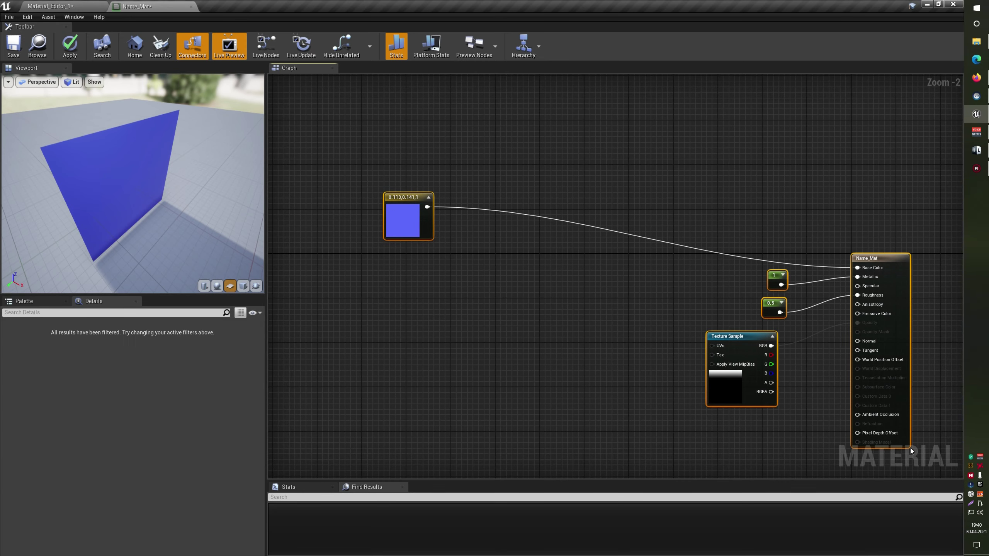
click(602, 335)
right_drag(602, 335, 513, 318)
mouse_move(320, 214)
mouse_down()
mouse_move(464, 213)
mouse_move(629, 238)
mouse_up()
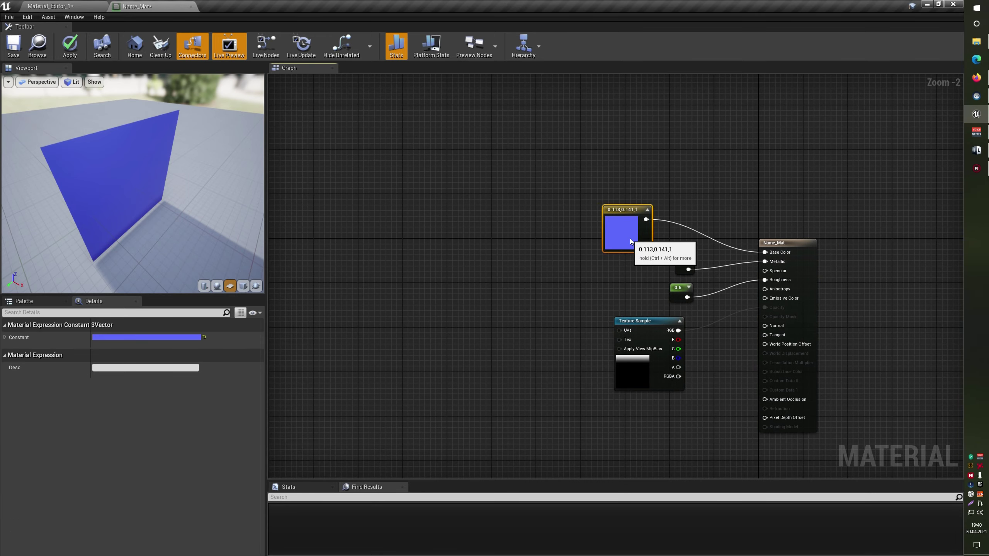
right_drag(630, 238, 508, 234)
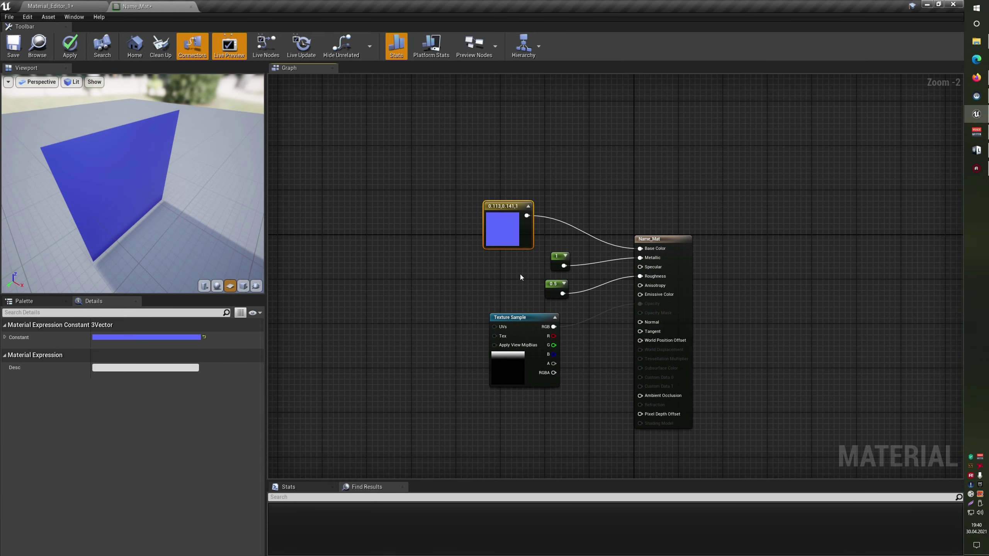
right_drag(520, 275, 453, 266)
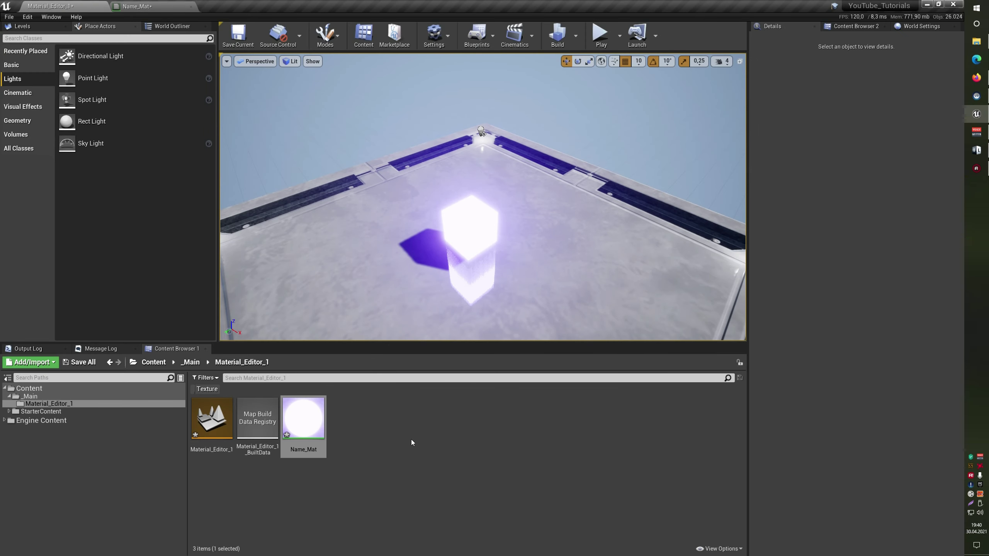
- Create a material instance of Name_Mat, keeping the default name Name_Mat_Inst
right_click(303, 419)
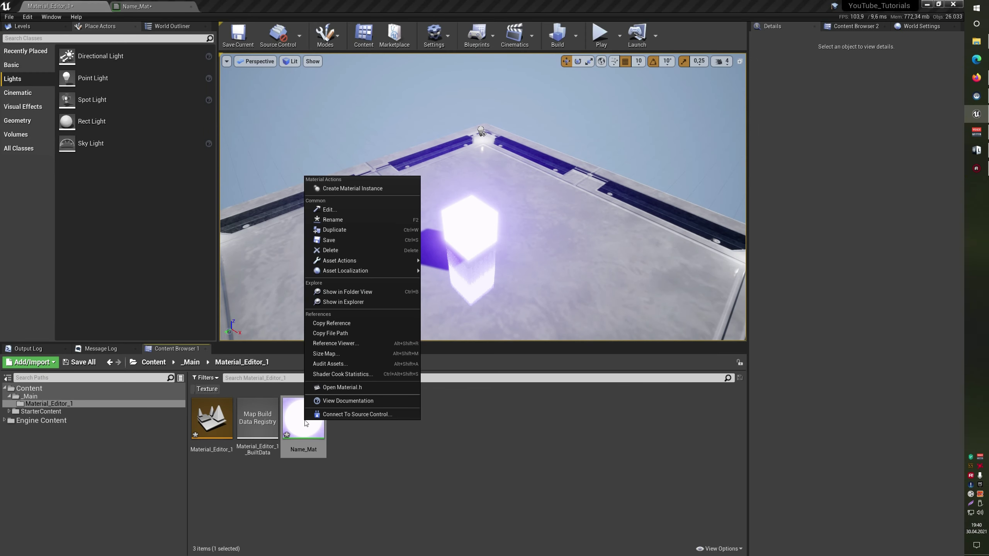
click(340, 188)
key(Return)
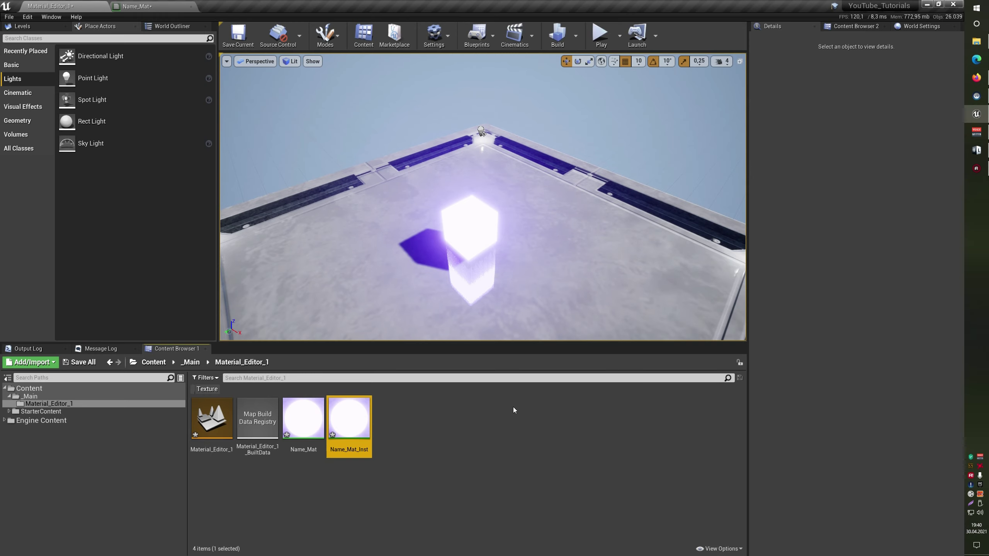
- Open Name_Mat_Inst, orbit its preview sphere and collapse the General and Previewing sections
double_click(367, 425)
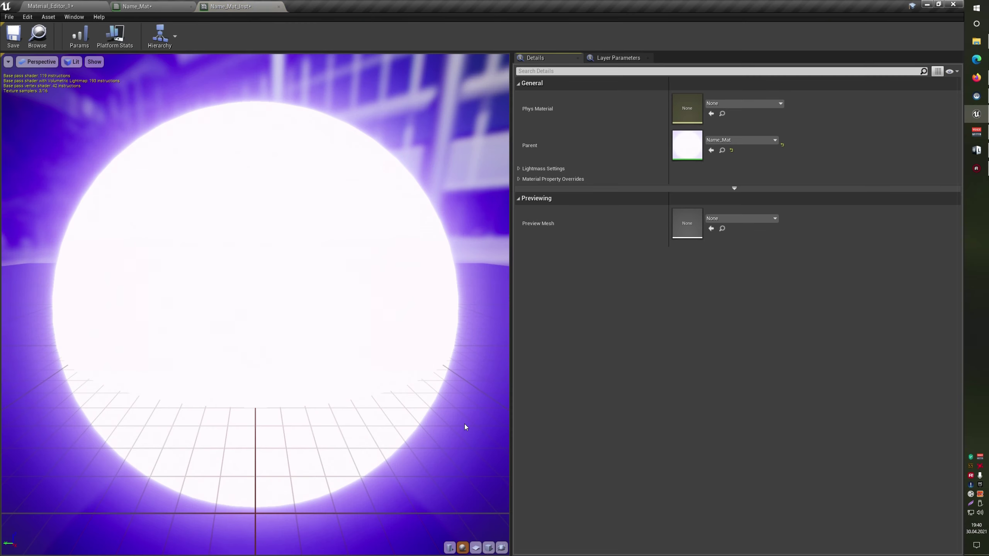
scroll(296, 280, down, 5)
mouse_move(298, 285)
mouse_down()
mouse_move(298, 319)
mouse_move(338, 281)
mouse_up()
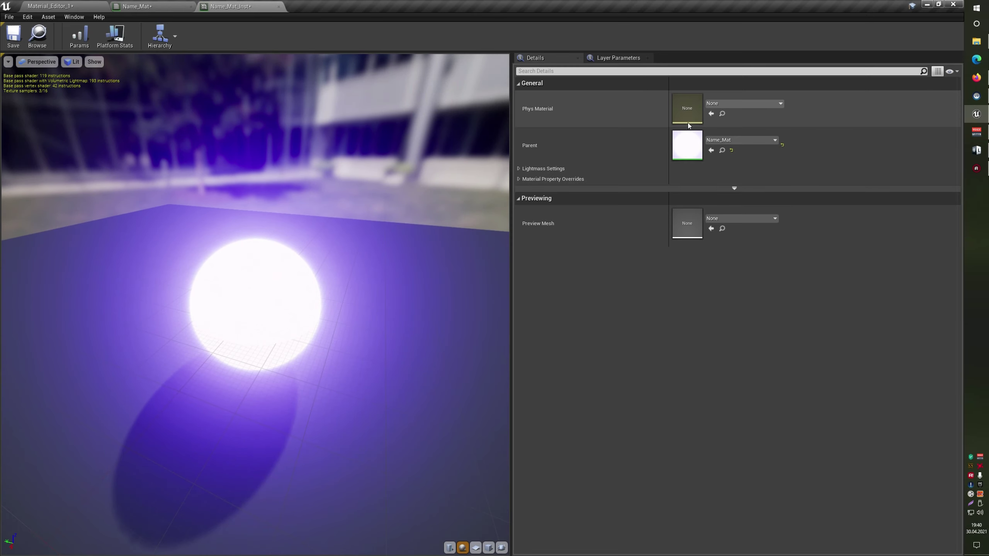
click(520, 84)
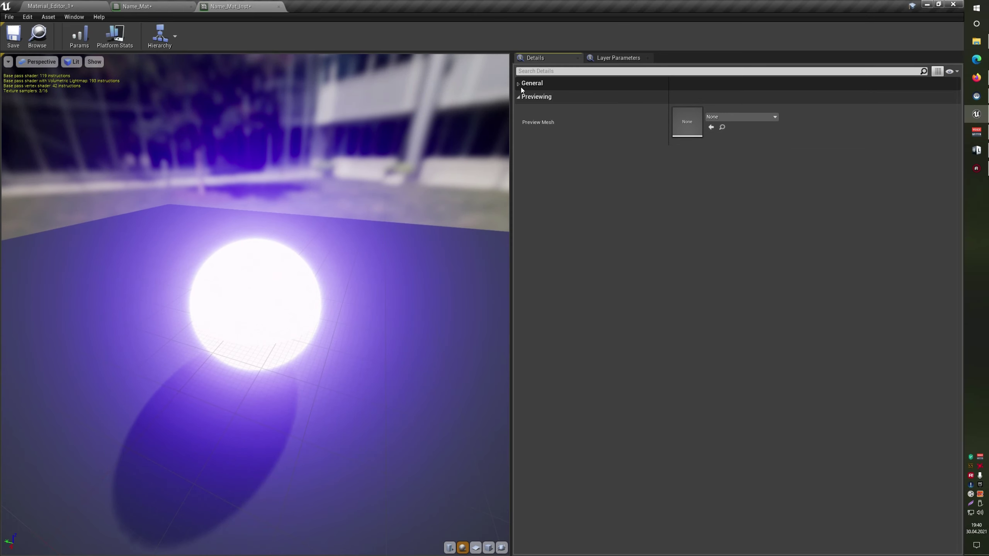
click(520, 97)
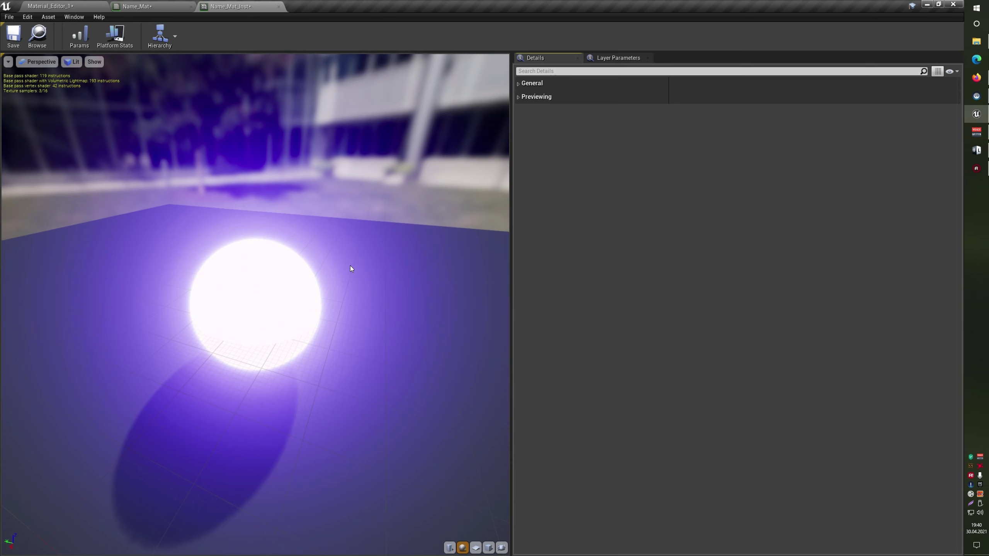
click(154, 6)
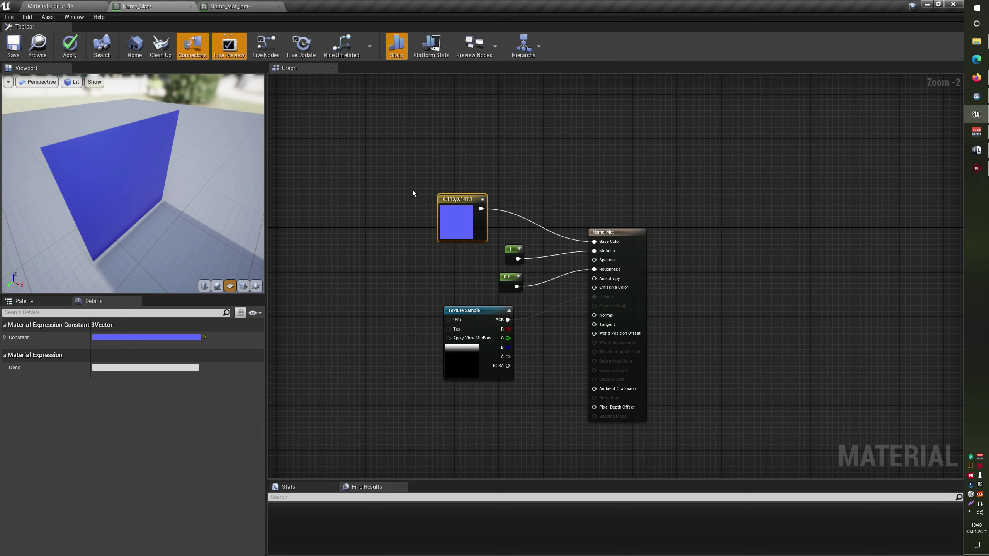
- Convert the blue Constant3Vector into a vector parameter named Color
right_drag(413, 190, 452, 184)
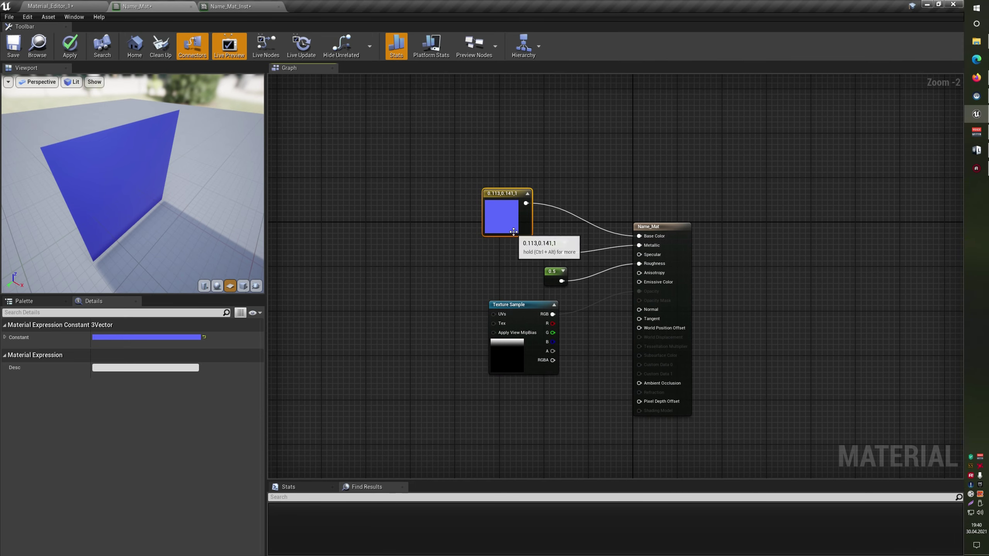
right_click(501, 209)
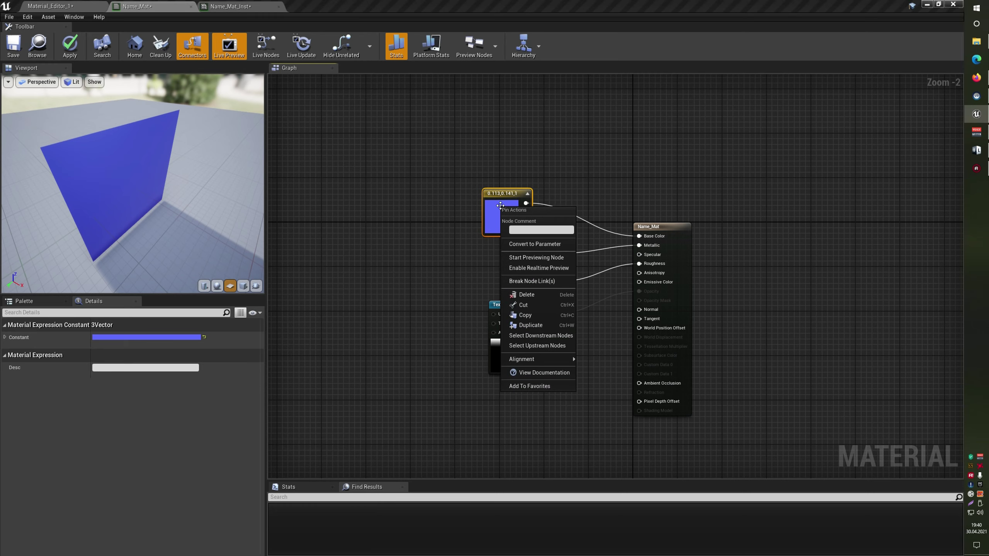
click(548, 245)
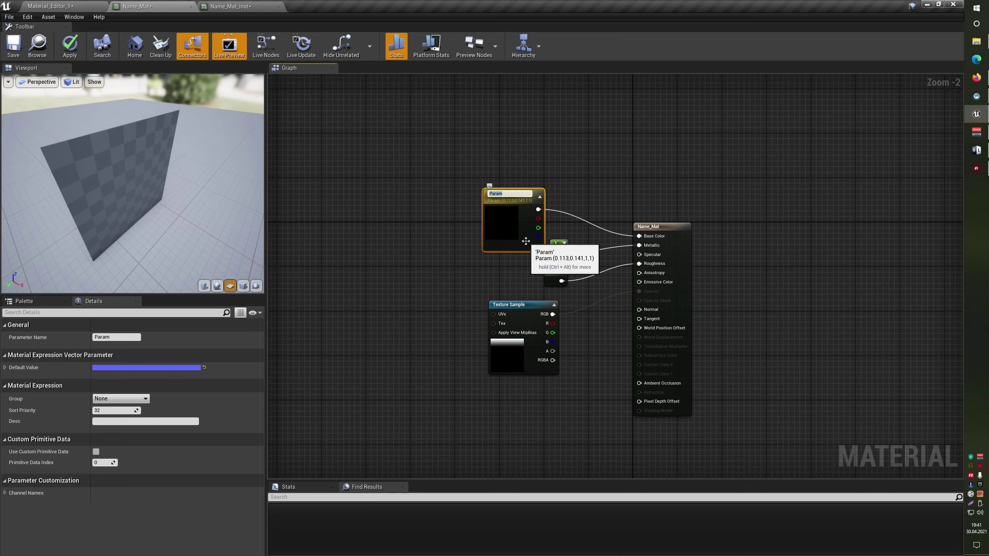
text(Color)
key(Return)
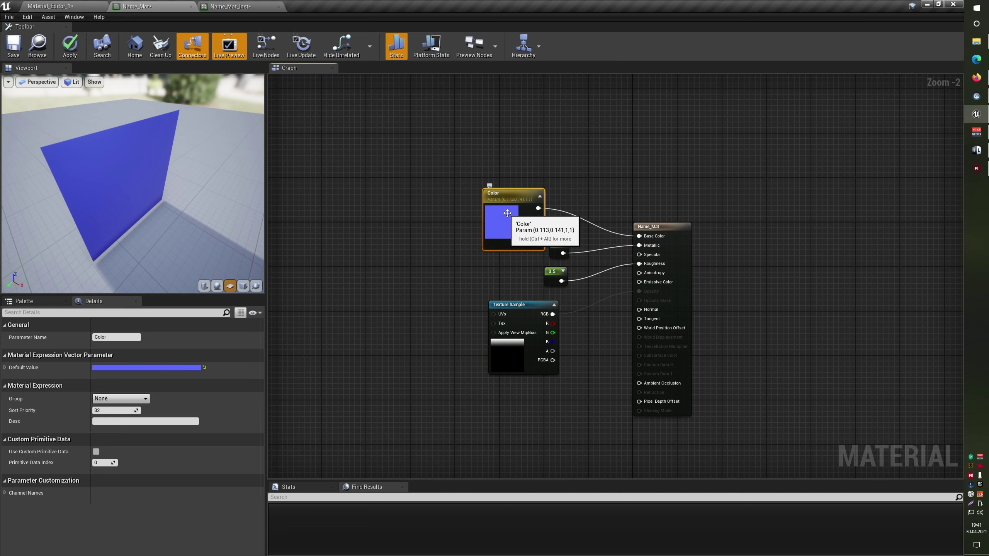
drag(525, 241, 497, 229)
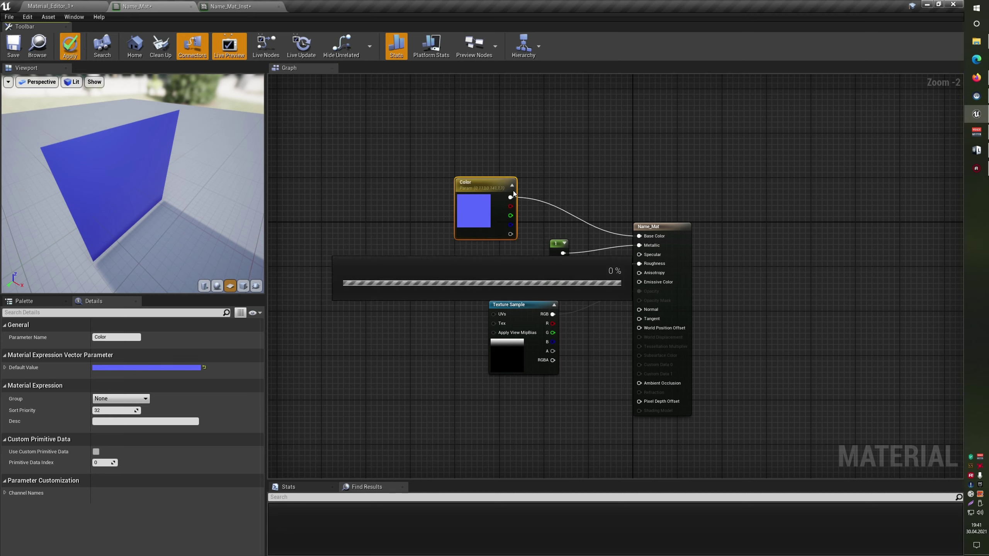
click(230, 7)
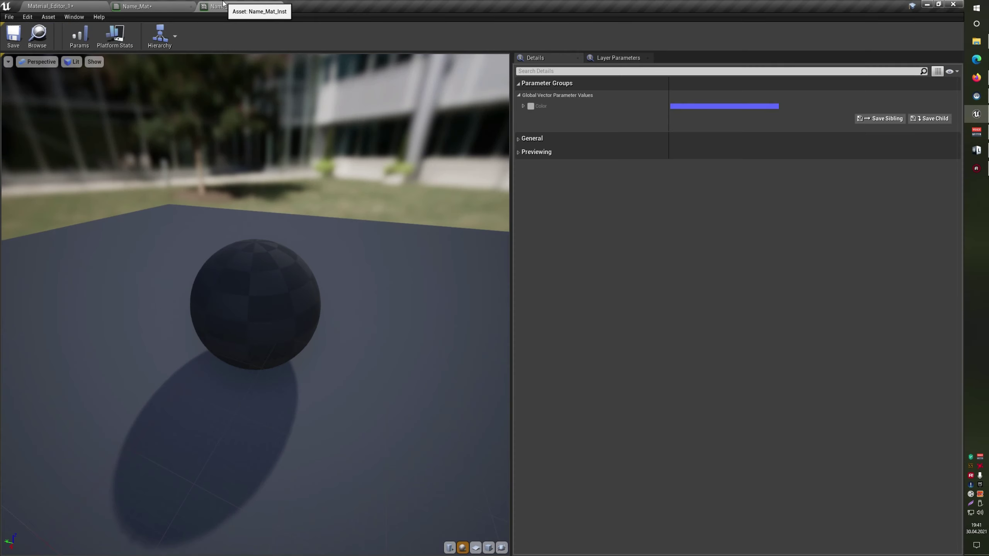
- Override Name_Mat_Inst's Color with light green (0.514522, 1.0, 0.534263) and float its editor over the level
click(522, 106)
click(530, 106)
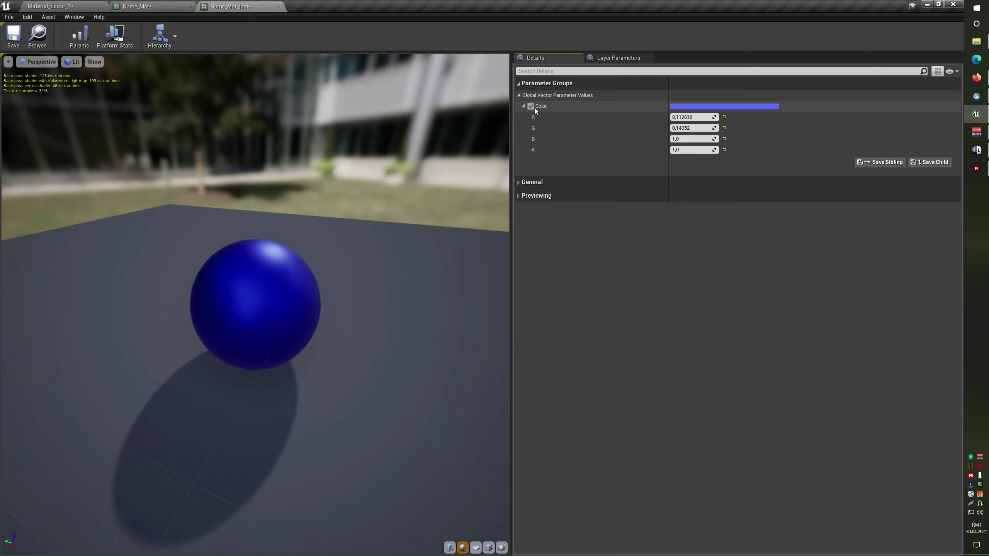
click(700, 105)
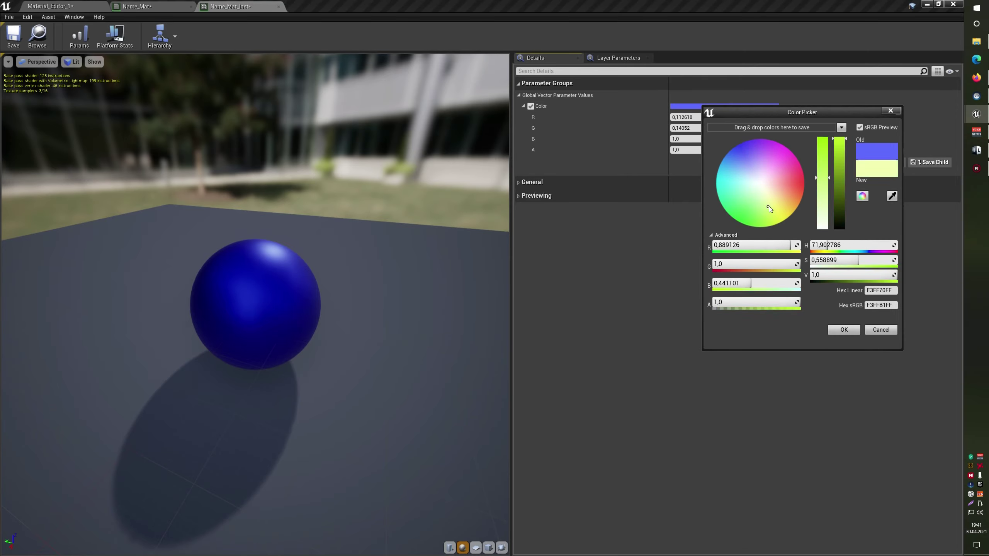
mouse_move(768, 206)
mouse_down()
mouse_move(785, 189)
mouse_move(790, 199)
mouse_move(783, 186)
mouse_up()
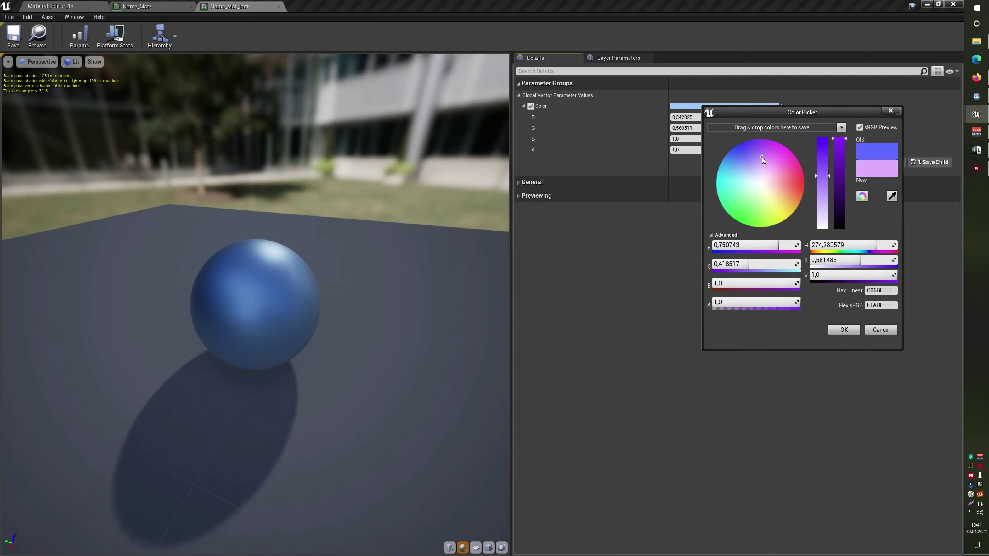
drag(783, 186, 748, 201)
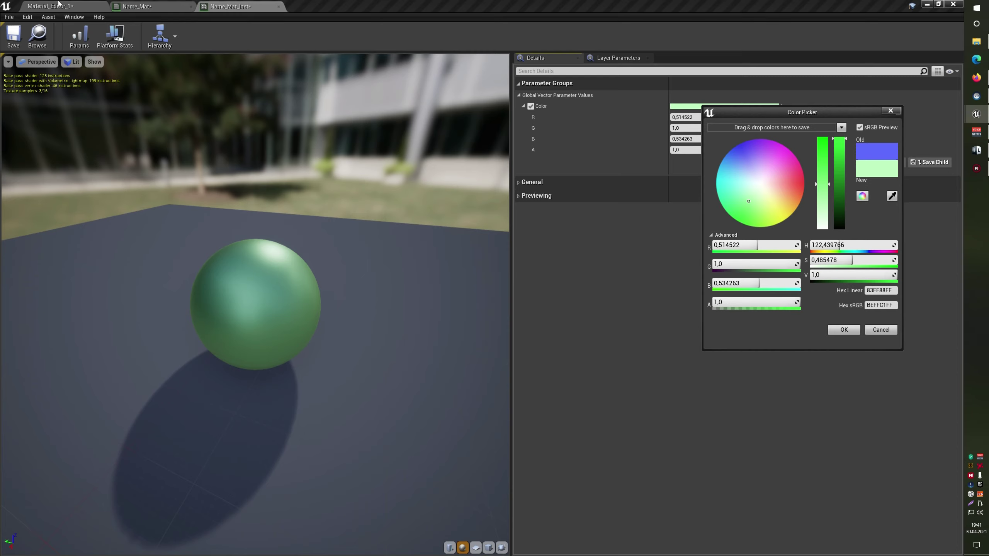
click(86, 4)
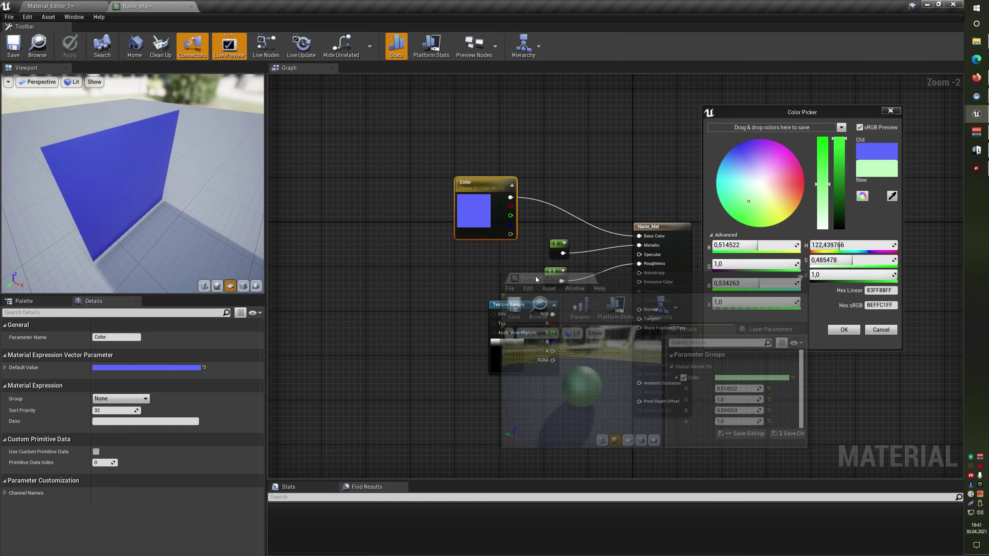
drag(230, 6, 590, 157)
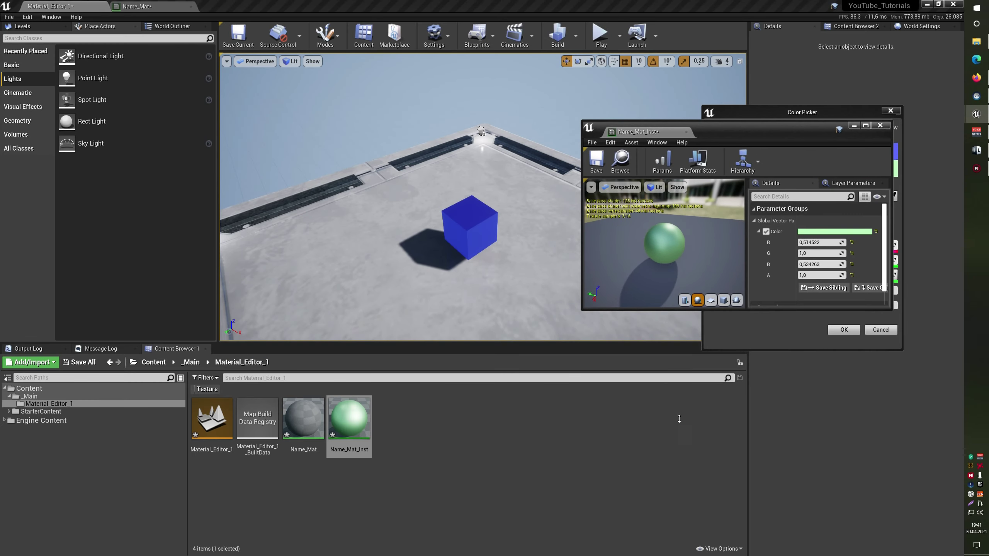
- Apply Name_Mat_Inst to the cube, previewing other colours but cancelling to keep light green
drag(657, 310, 669, 463)
drag(349, 417, 468, 220)
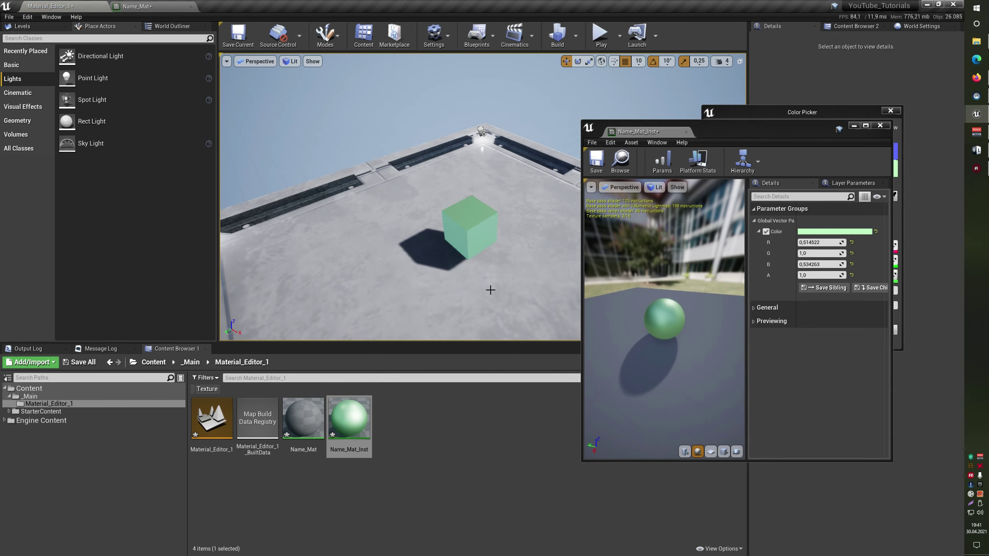
click(820, 232)
mouse_move(735, 303)
mouse_down()
mouse_move(682, 302)
mouse_move(708, 313)
mouse_up()
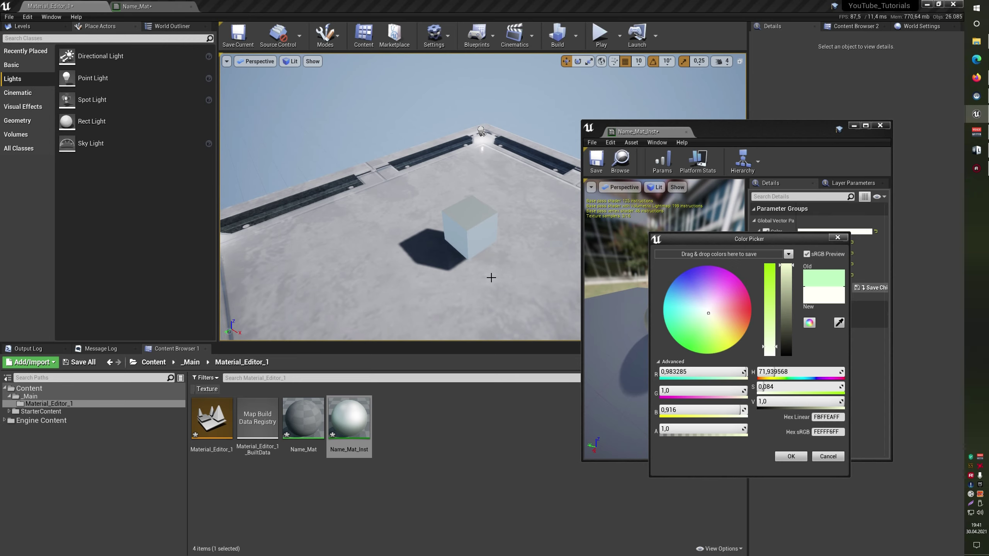
click(827, 456)
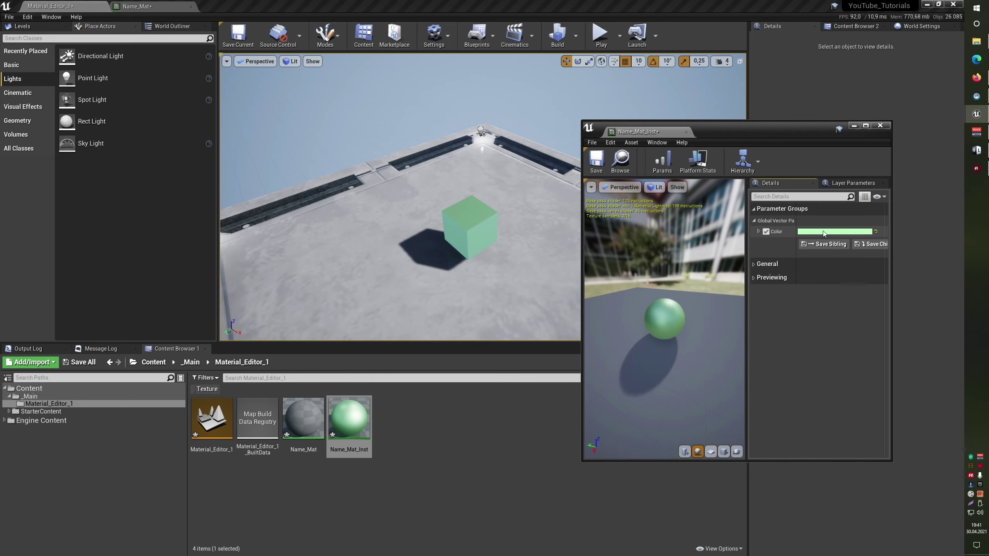
click(172, 7)
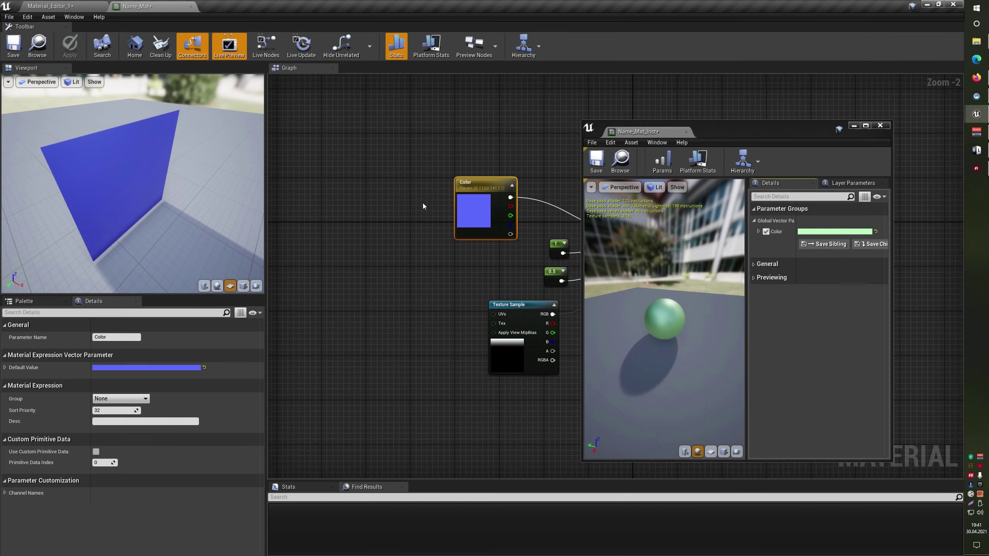
- Convert the 1 and 0.5 constants into parameters named Metallic and Roughness
right_drag(423, 207, 252, 180)
scroll(432, 228, up, 2)
right_click(432, 227)
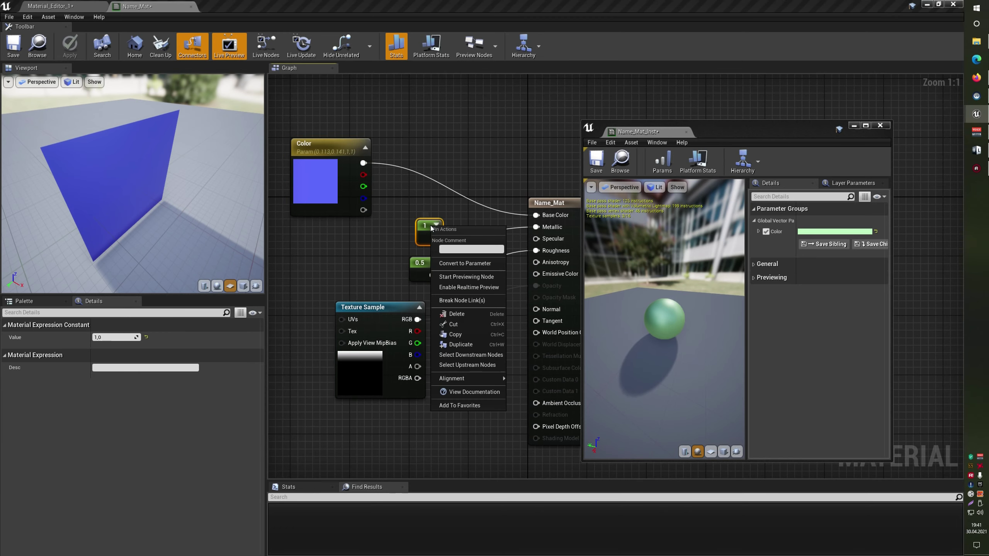
click(472, 262)
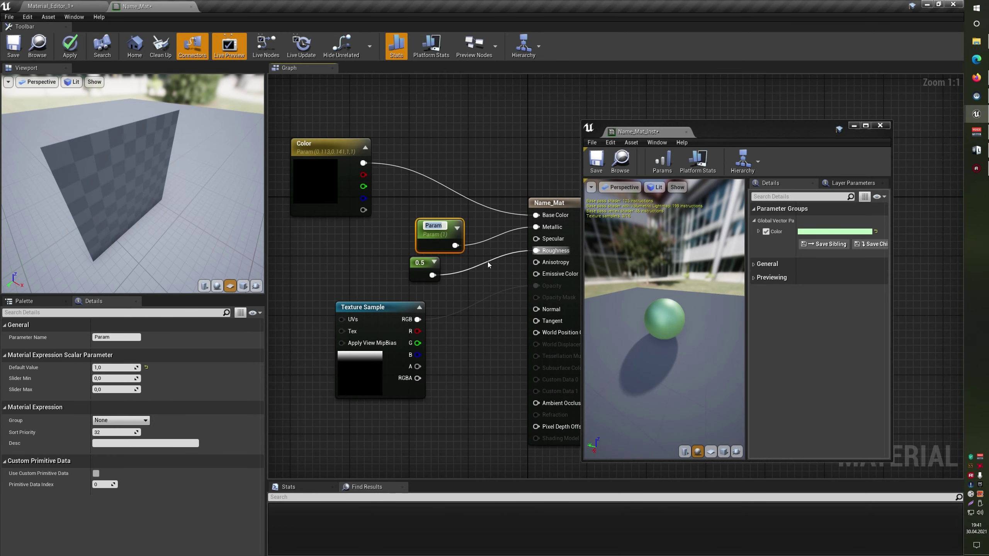
text(Metalli)
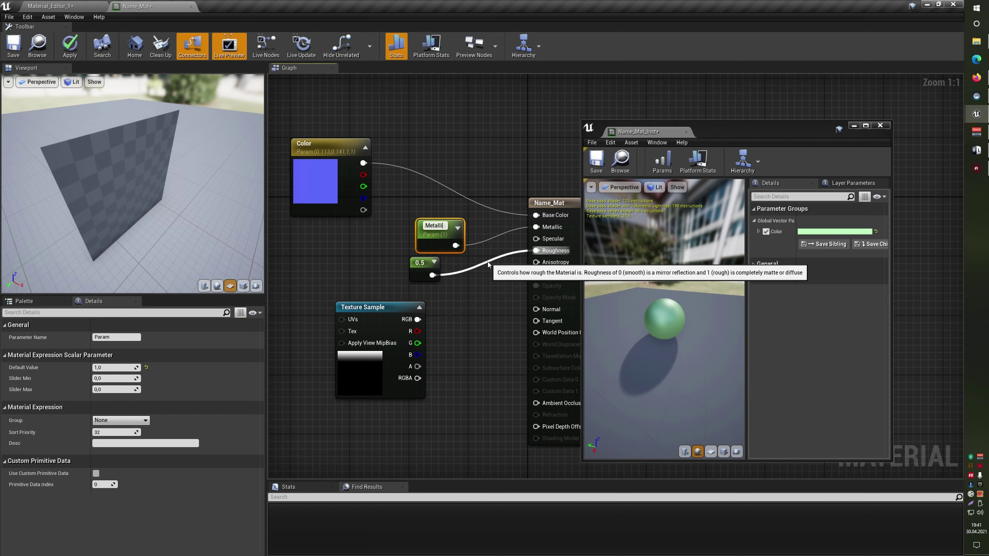
text(c)
key(Return)
click(424, 283)
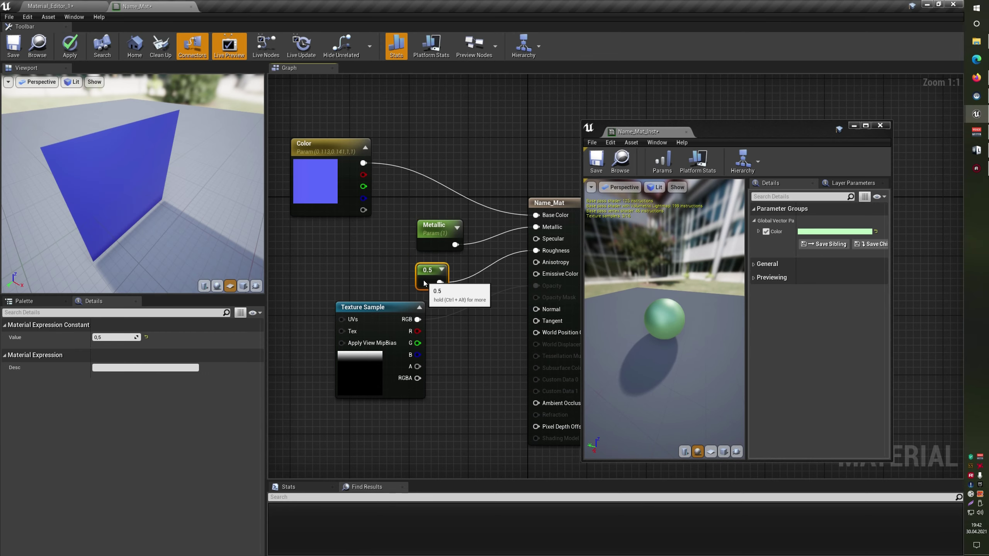
right_click(425, 283)
click(488, 315)
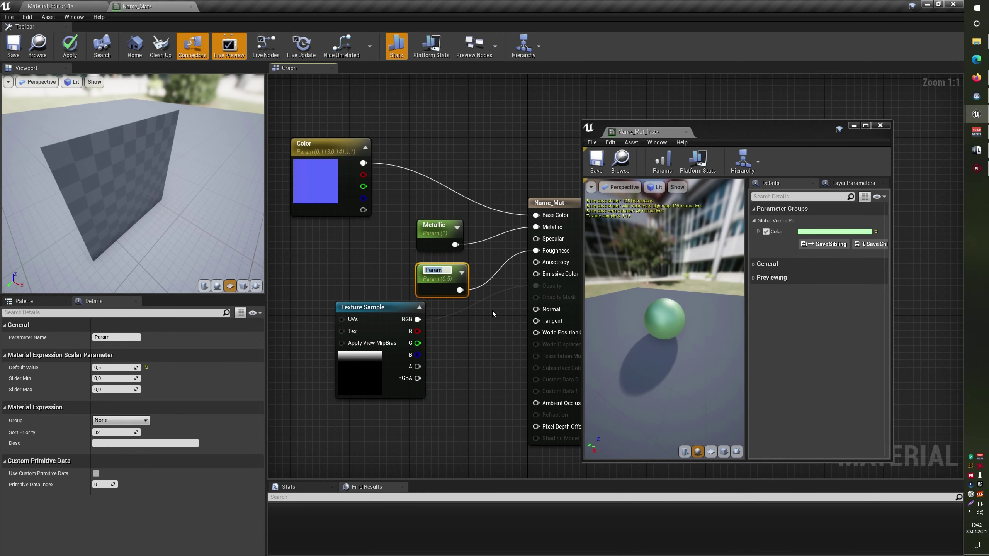
text(Roughnes)
text(s)
key(Return)
- Delete the Texture Sample, apply the material, and enable Metallic and Roughness overrides in Name_Mat_Inst
click(413, 351)
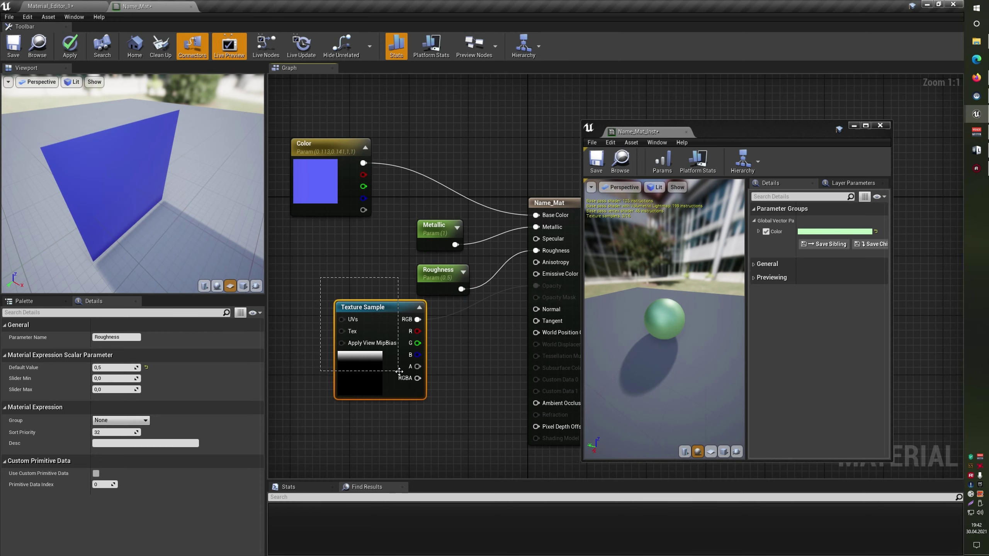
key(Delete)
right_drag(428, 354, 363, 361)
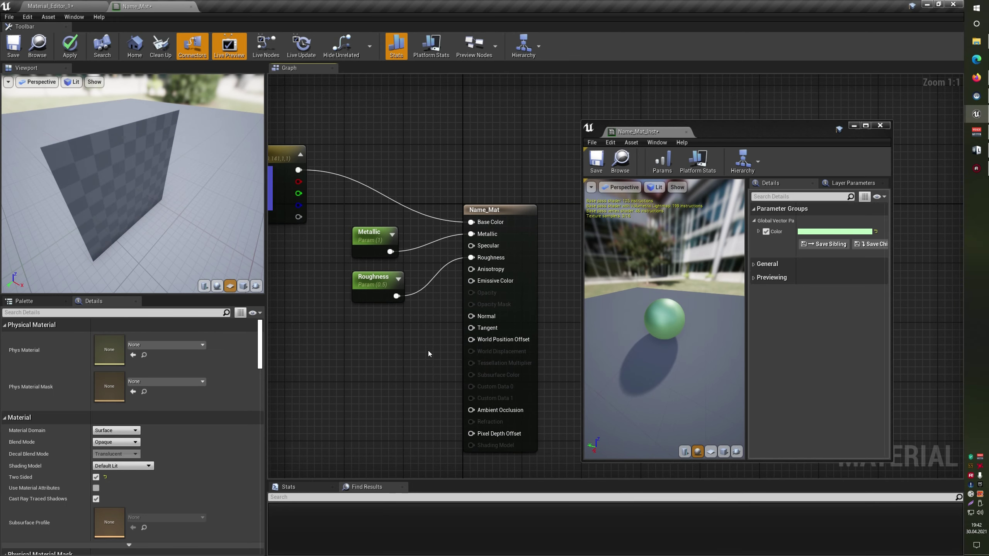
click(72, 44)
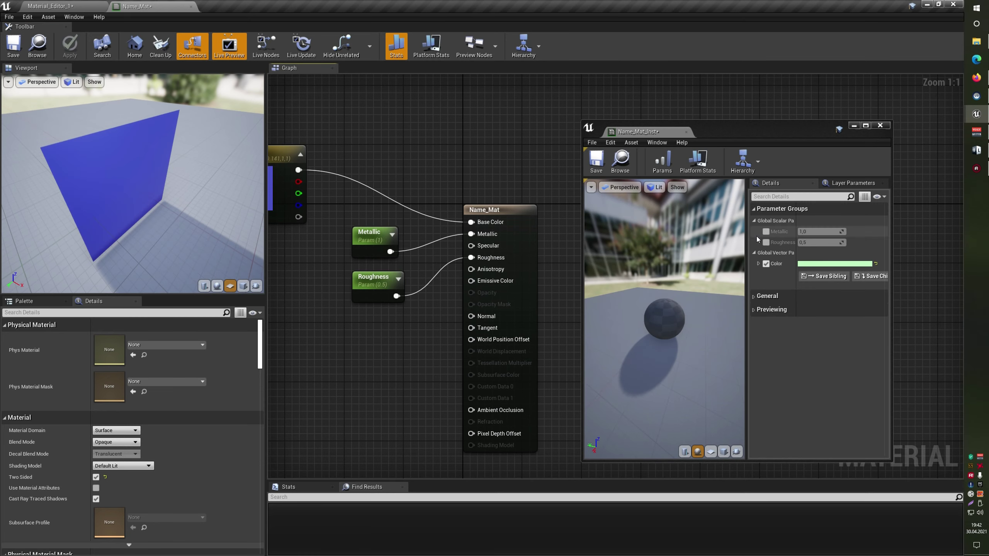
click(765, 232)
click(765, 242)
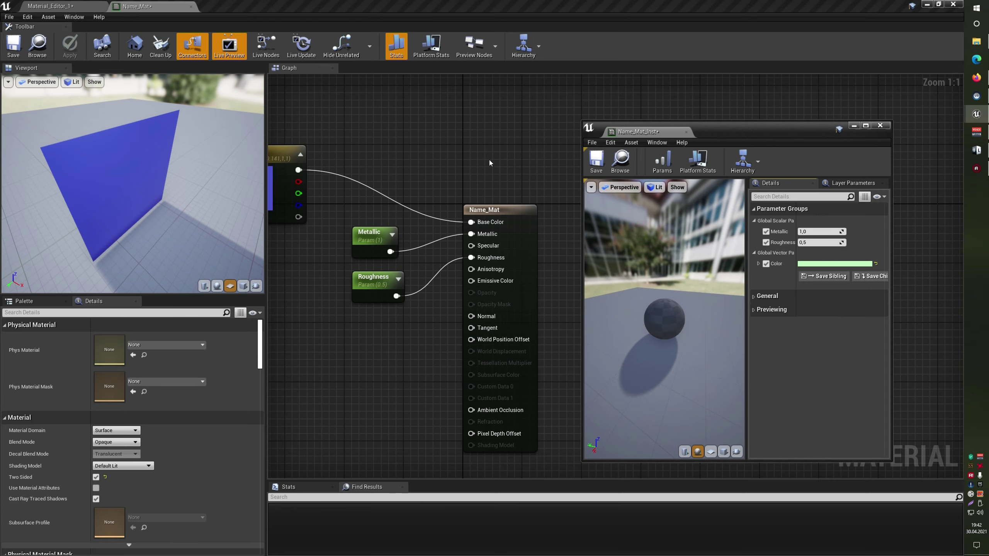
click(94, 4)
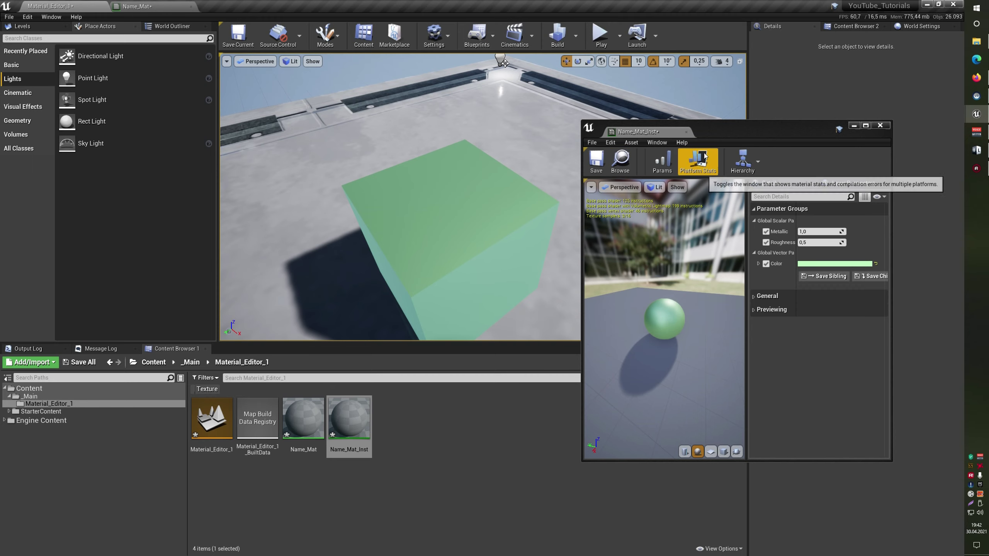
- Set the instance's Metallic to 0,0 and Roughness to 1,0, then change its Color to red
drag(720, 133, 722, 60)
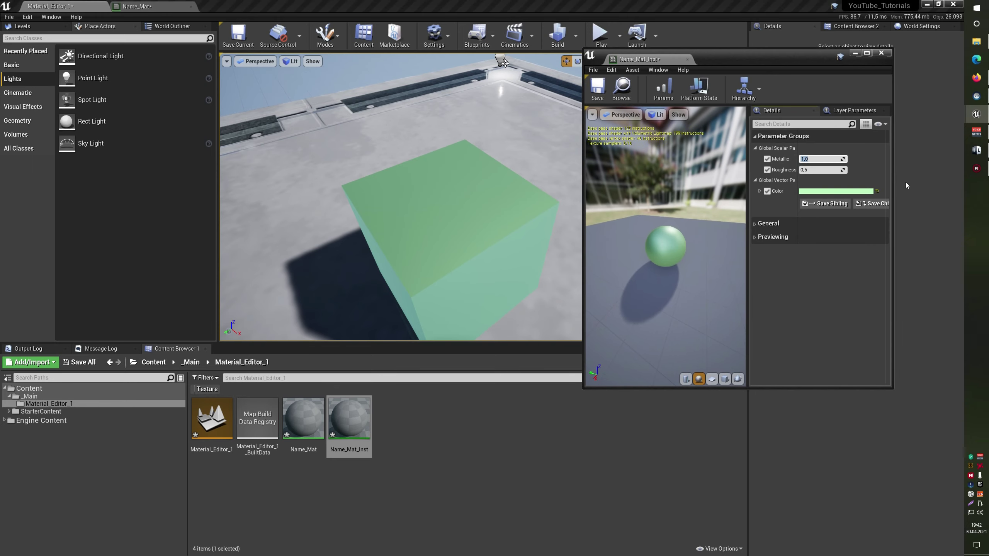
text(0)
key(Return)
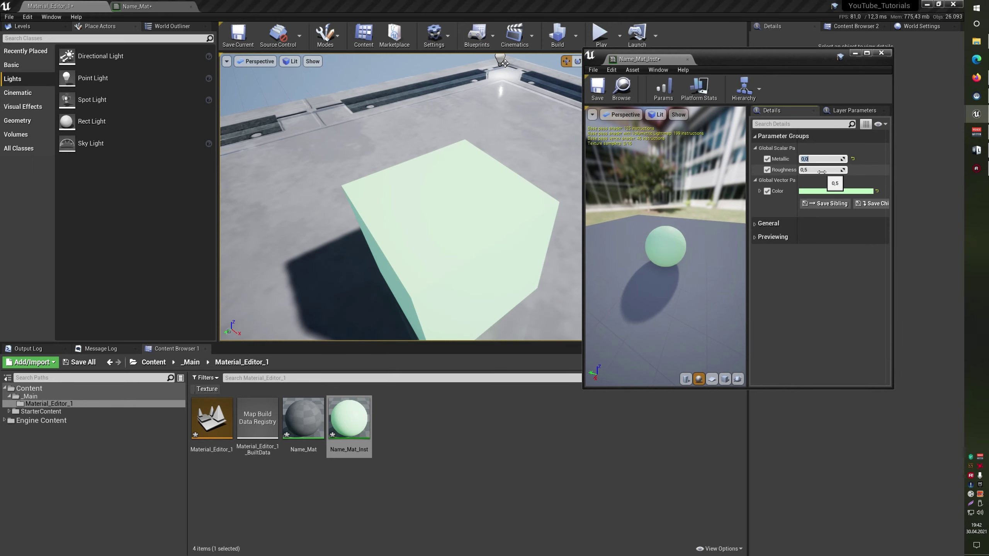
text(1)
key(Return)
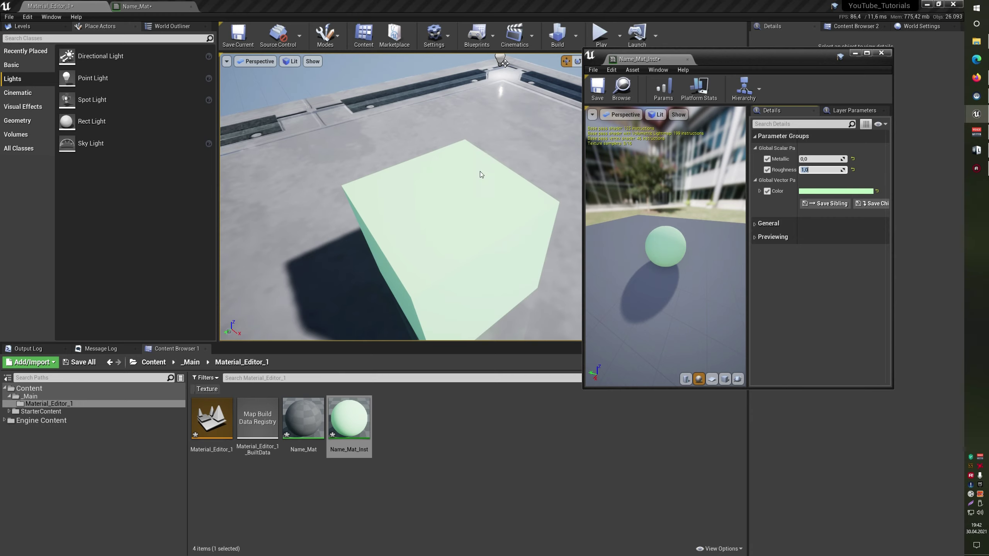
mouse_move(481, 175)
right_down()
mouse_move(443, 92)
mouse_move(461, 175)
right_up()
click(828, 190)
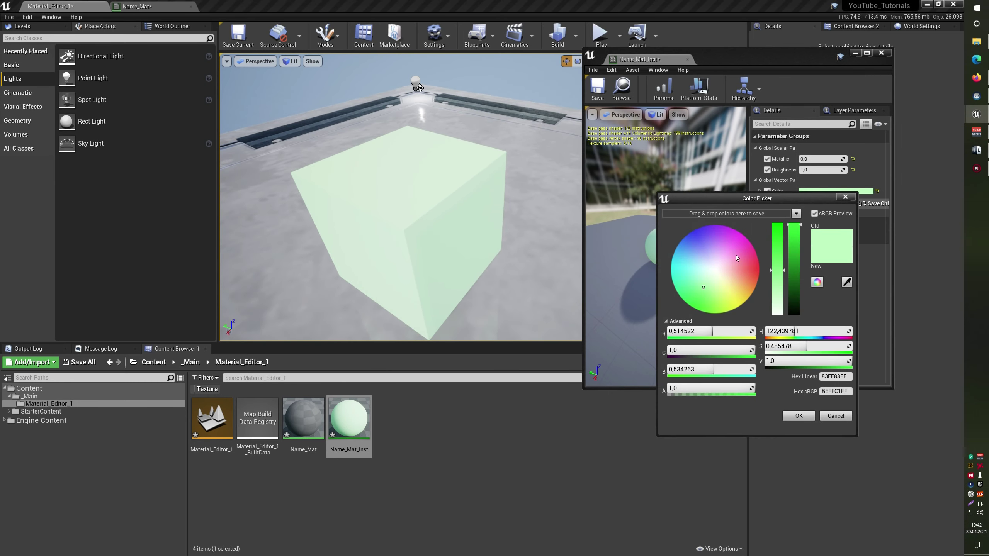
drag(737, 258, 760, 270)
click(798, 415)
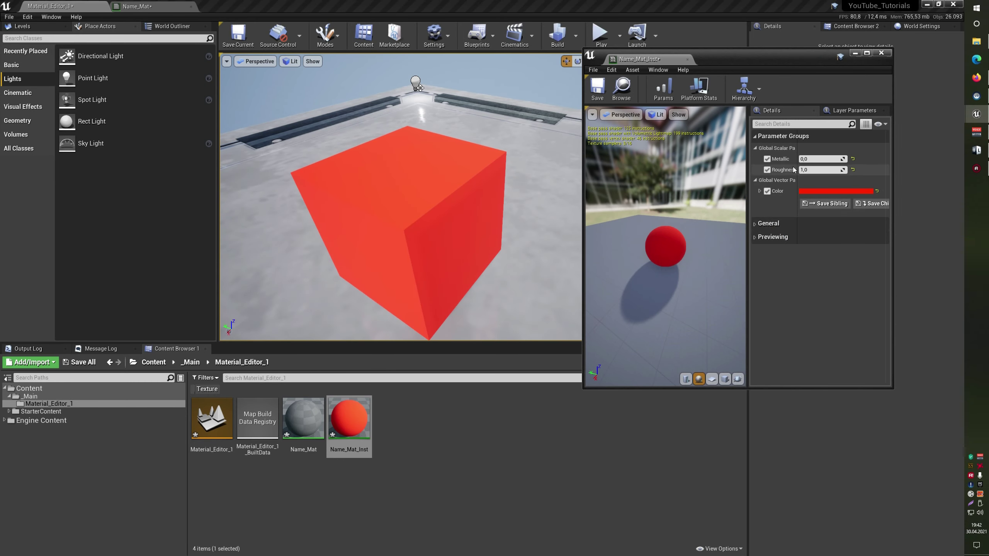
- Make the red instance glossy with Metallic 1,0 and Roughness 0,0
mouse_move(821, 158)
mouse_down()
mouse_move(809, 159)
mouse_move(857, 159)
mouse_move(841, 158)
mouse_up()
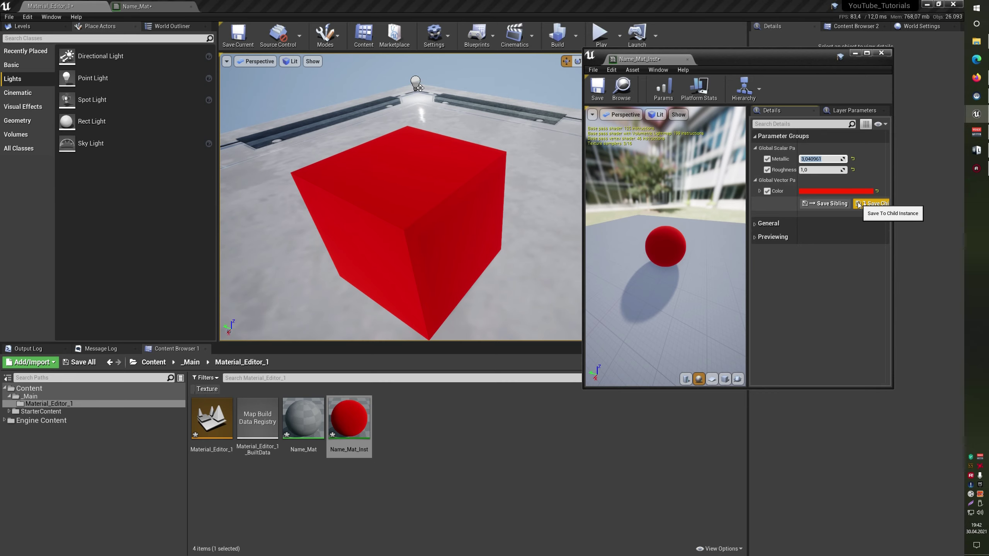
text(1)
key(Return)
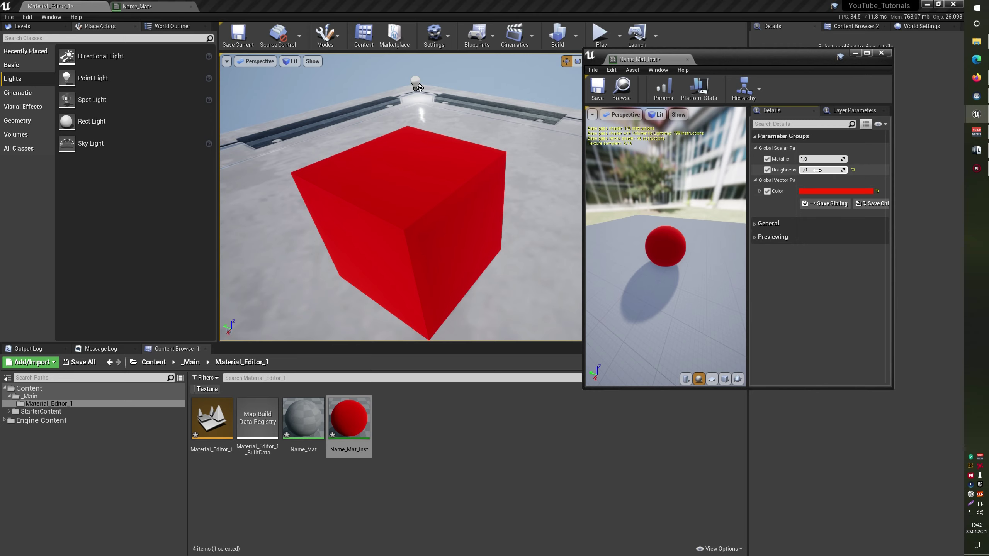
click(817, 170)
text(0)
key(Return)
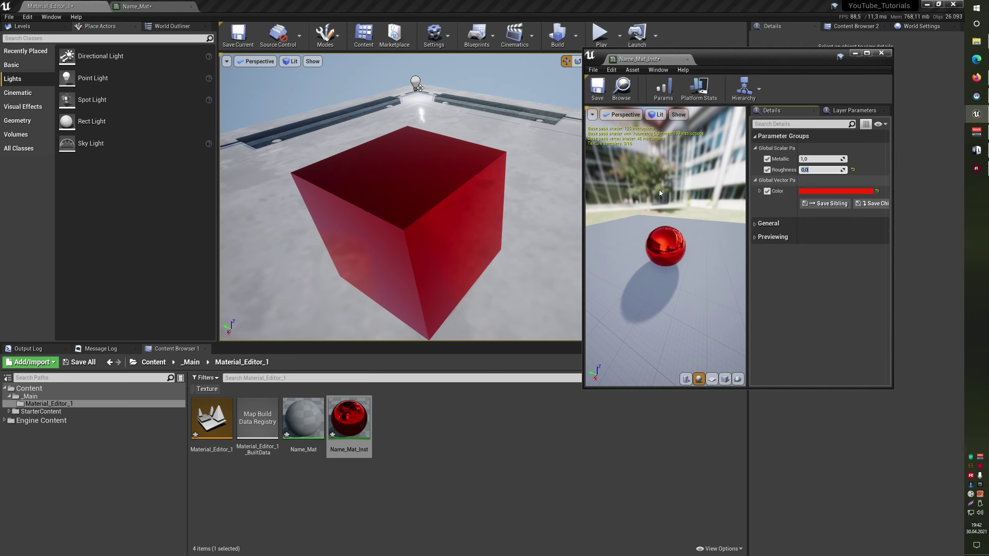
mouse_move(397, 242)
mouse_down()
mouse_move(390, 257)
mouse_move(389, 234)
mouse_move(423, 332)
mouse_up()
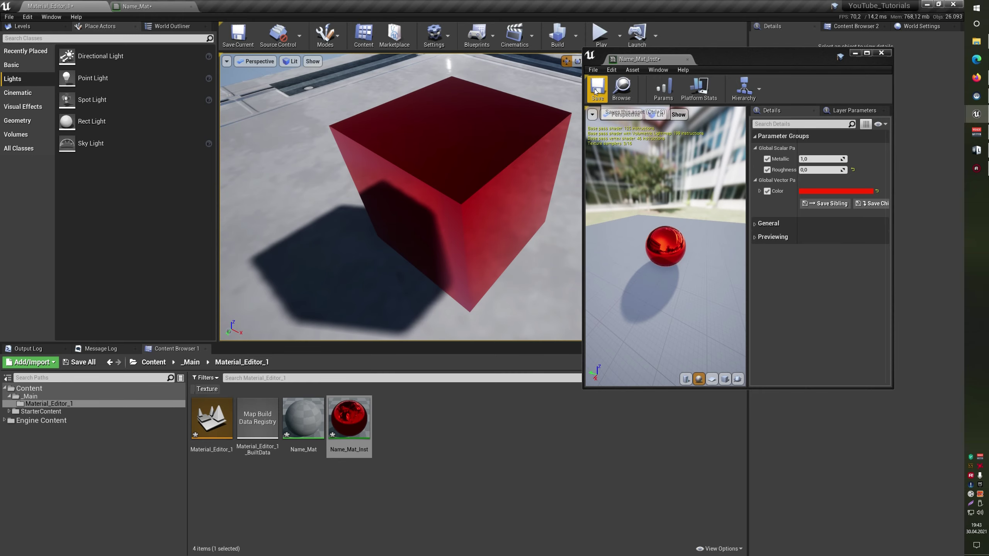
drag(738, 64, 774, 44)
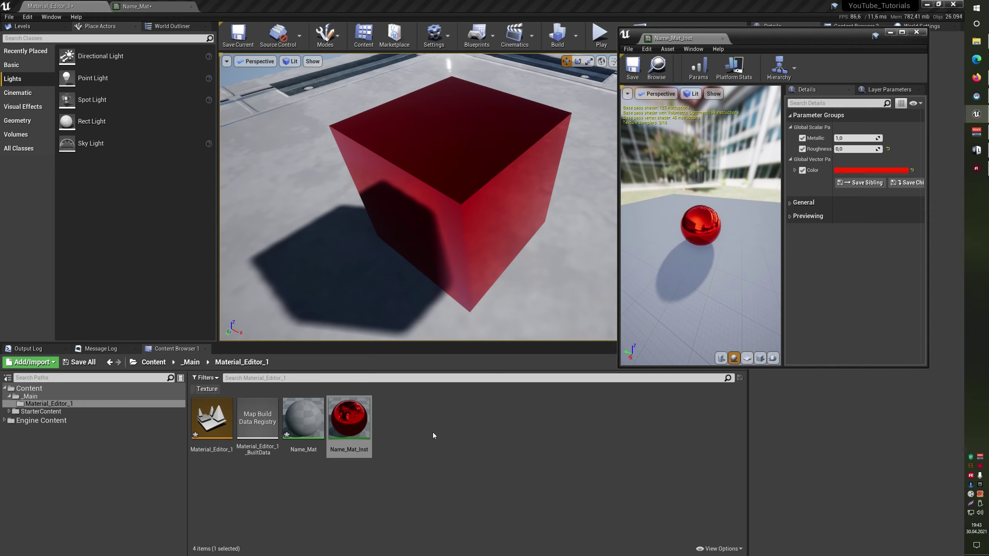
- Duplicate the red cube twice to make a row of three cubes
scroll(438, 318, down, 5)
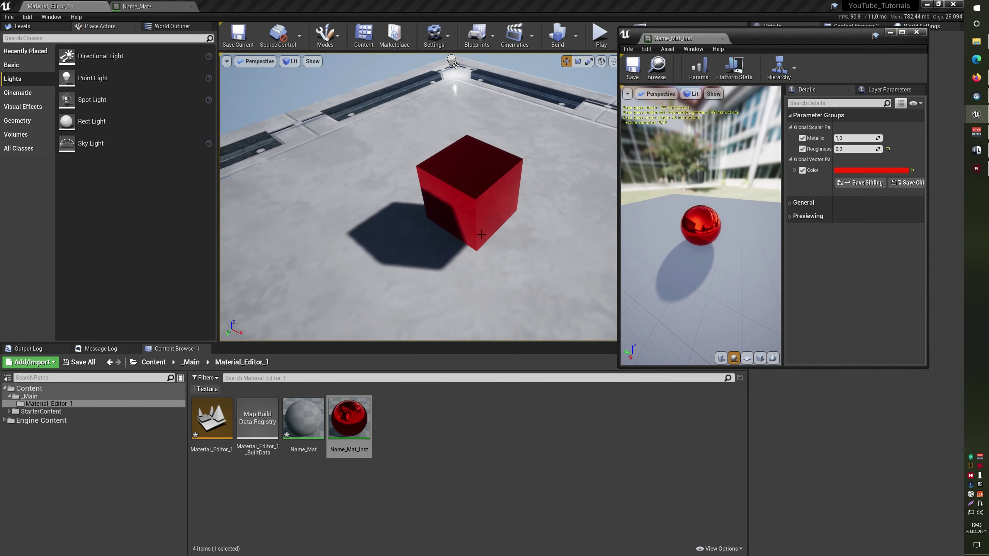
drag(498, 209, 526, 183)
click(393, 234)
mouse_move(406, 238)
alt+mouse_down()
mouse_move(519, 252)
mouse_move(580, 249)
alt+mouse_up()
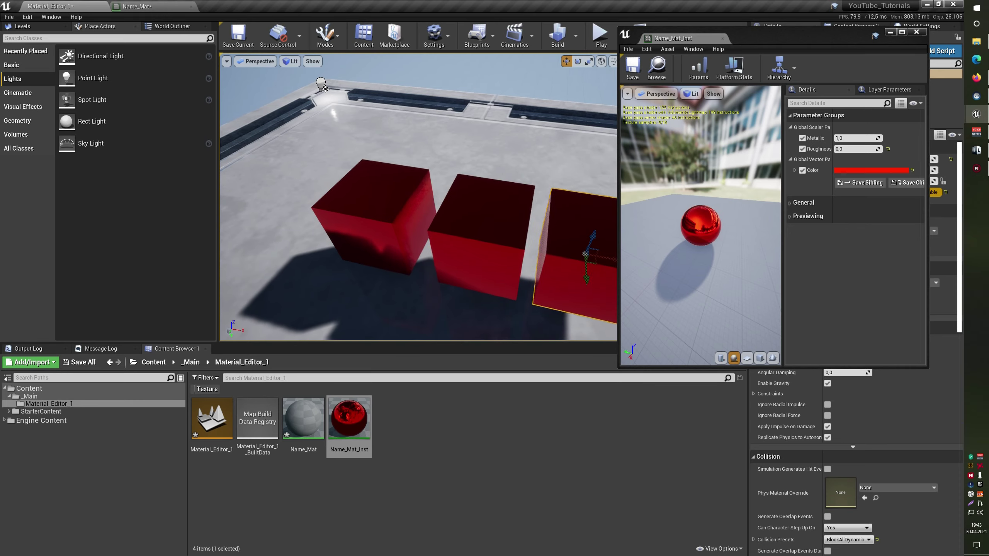
right_drag(580, 249, 601, 301)
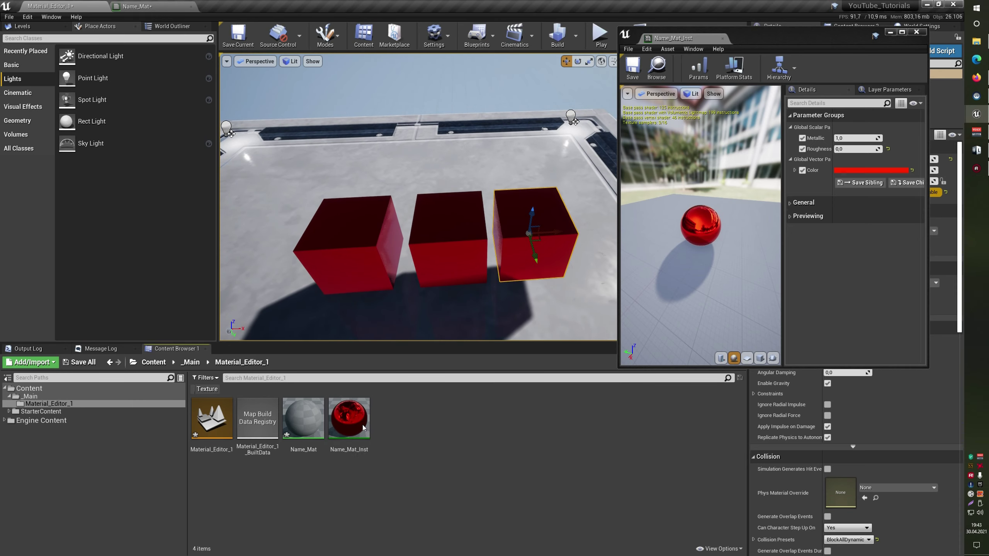
- Create Name_Mat_Inst1 from Name_Mat and apply it to the middle cube
click(303, 419)
right_click(311, 422)
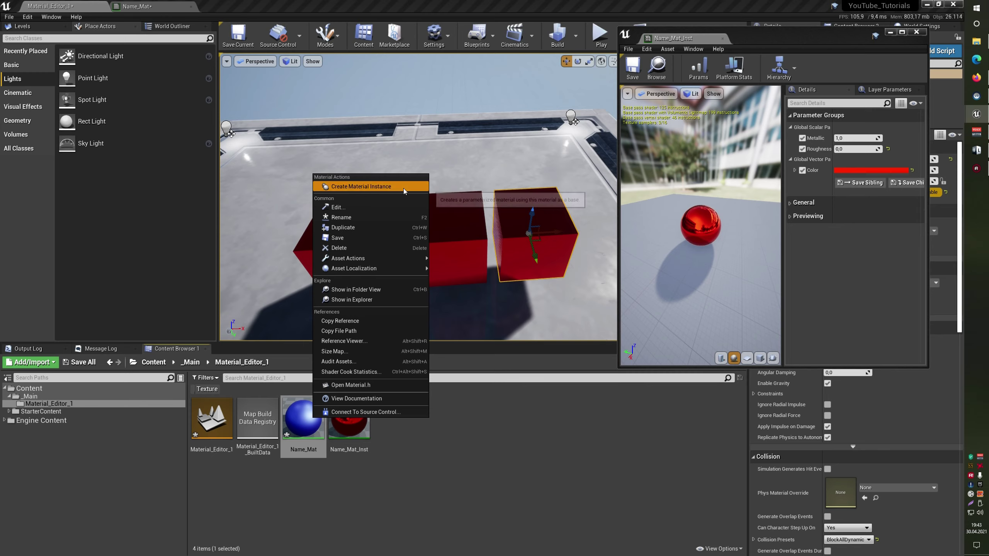
click(360, 186)
double_click(392, 418)
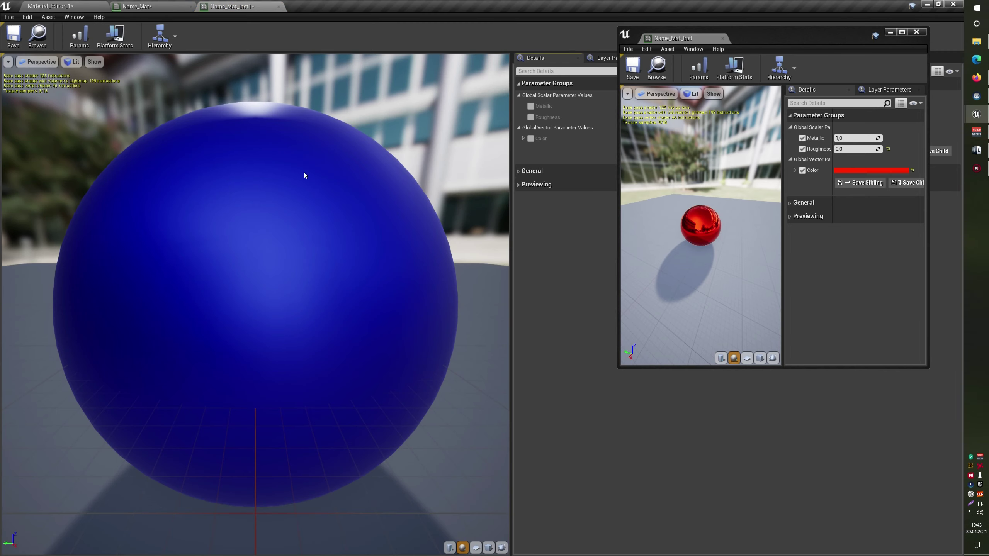
click(277, 6)
click(108, 4)
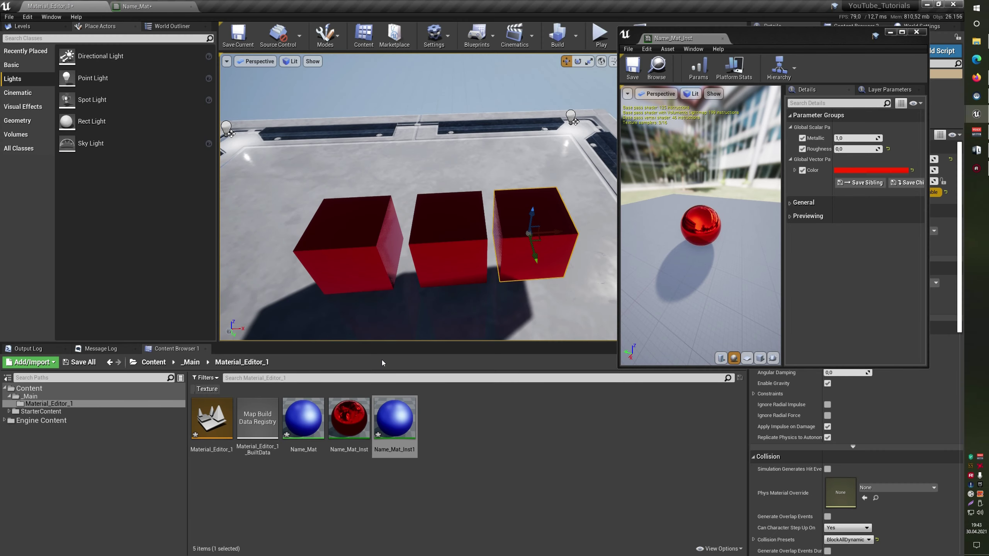
drag(395, 418, 448, 249)
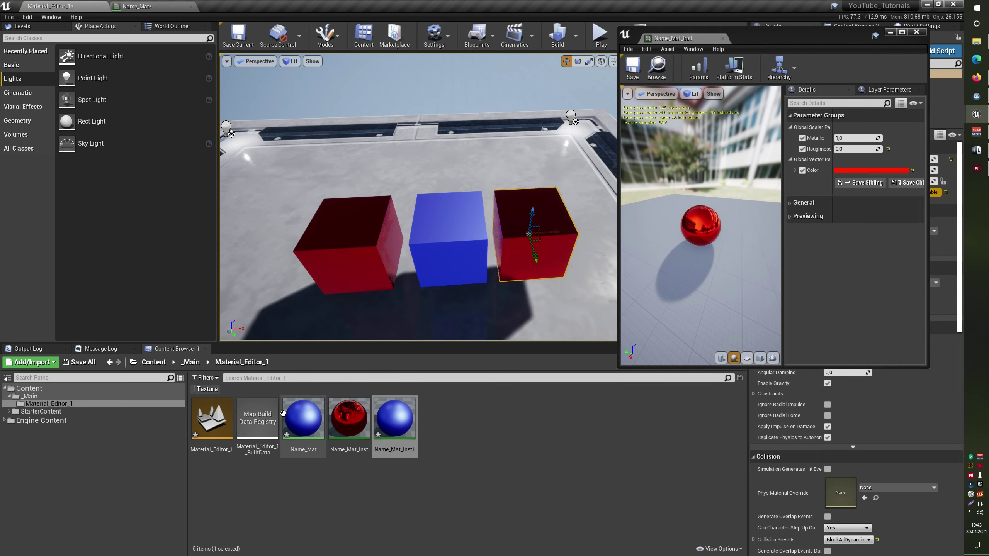
- Create Name_Mat_Inst2 from Name_Mat and apply it to the right cube
right_click(258, 417)
click(307, 418)
right_click(312, 420)
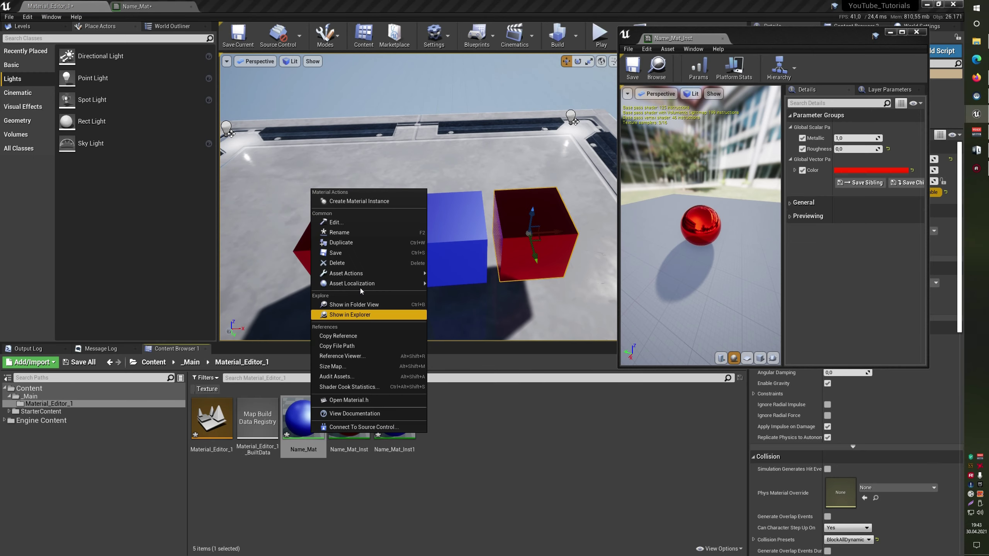
click(355, 201)
key(Return)
drag(440, 418, 554, 234)
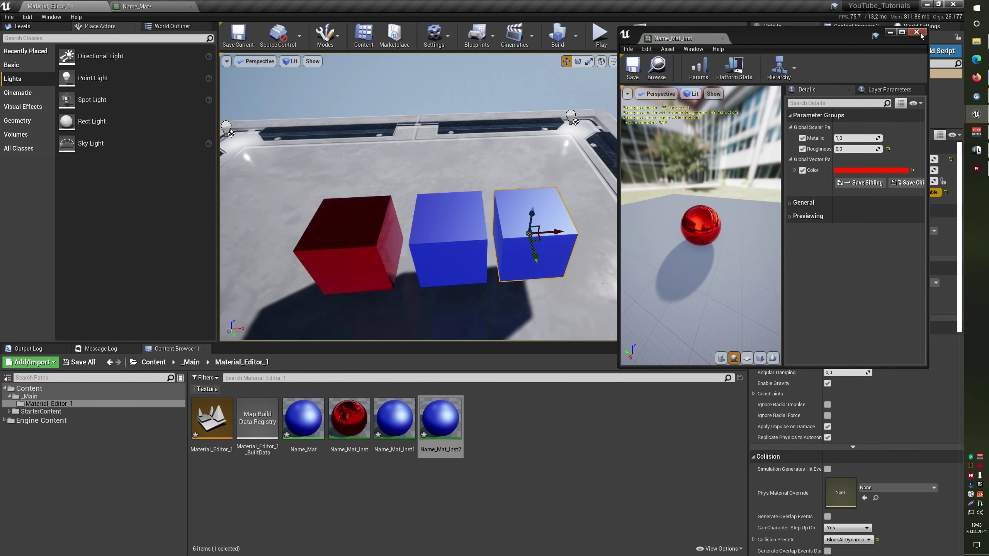
- Set Name_Mat_Inst2's Color override to green
click(917, 33)
double_click(440, 417)
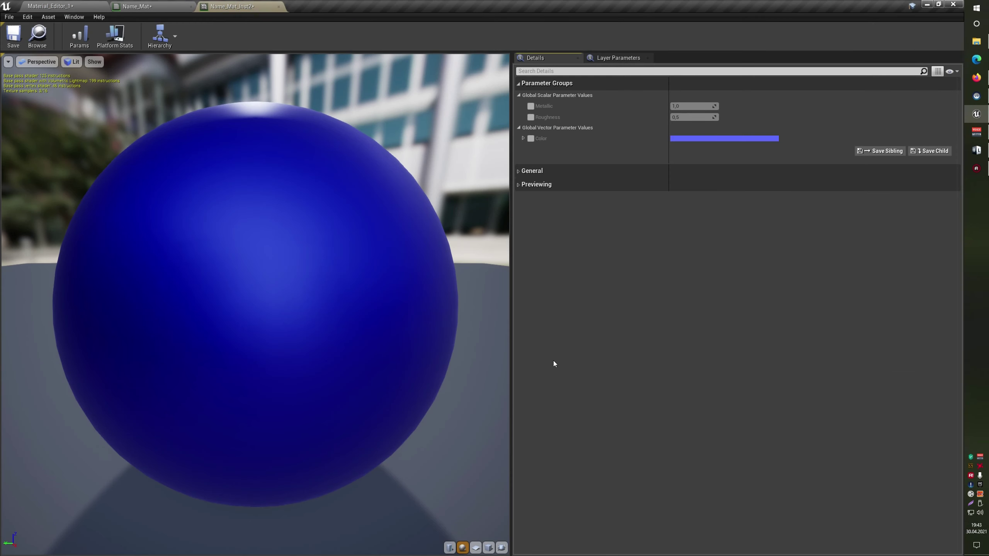
click(705, 139)
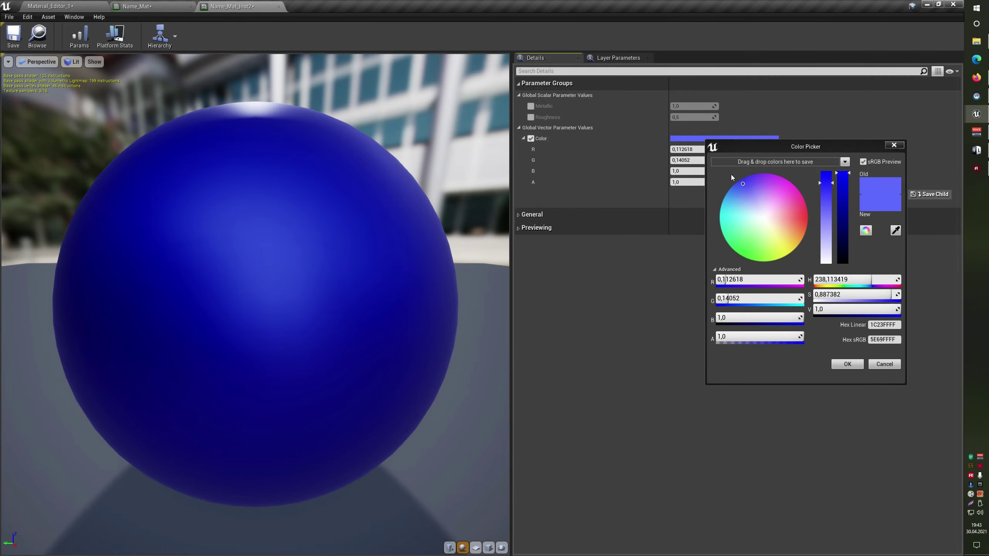
click(740, 256)
click(840, 366)
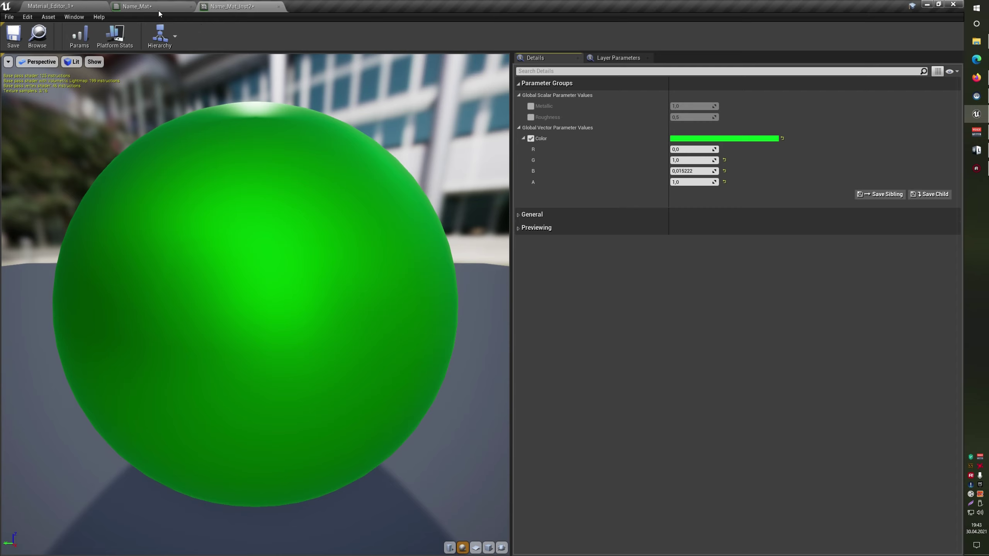
click(51, 6)
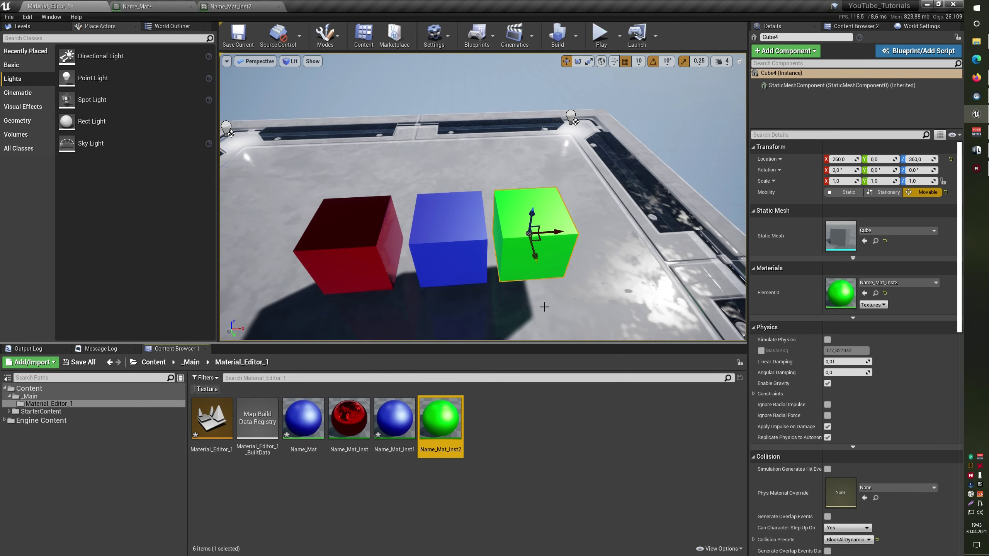
- Delete the green and blue cubes from the level
scroll(544, 286, down, 4)
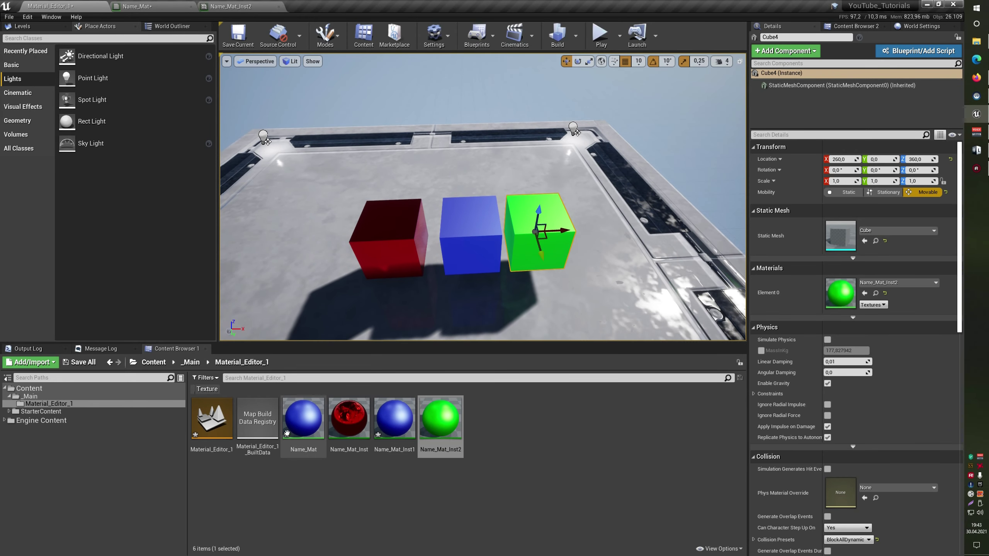
click(303, 418)
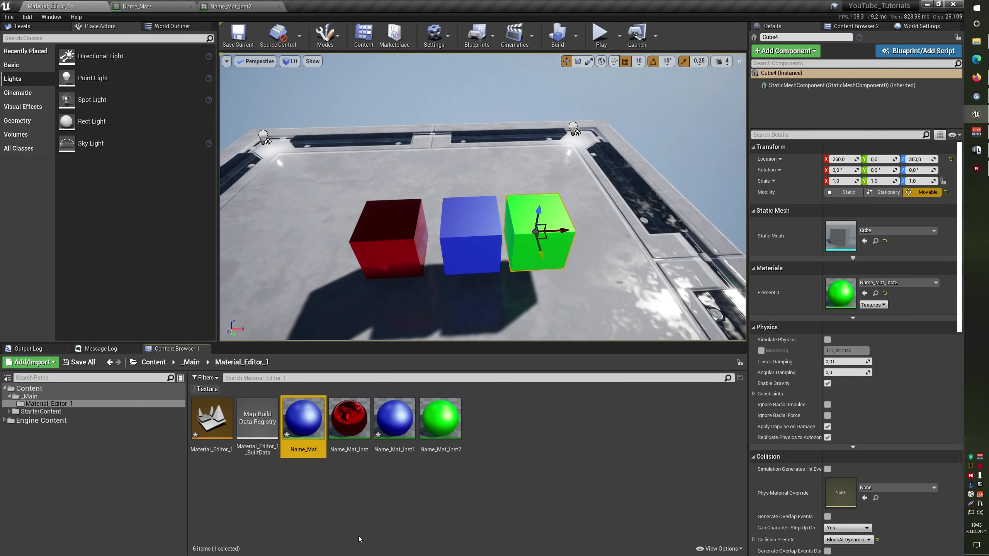
click(353, 498)
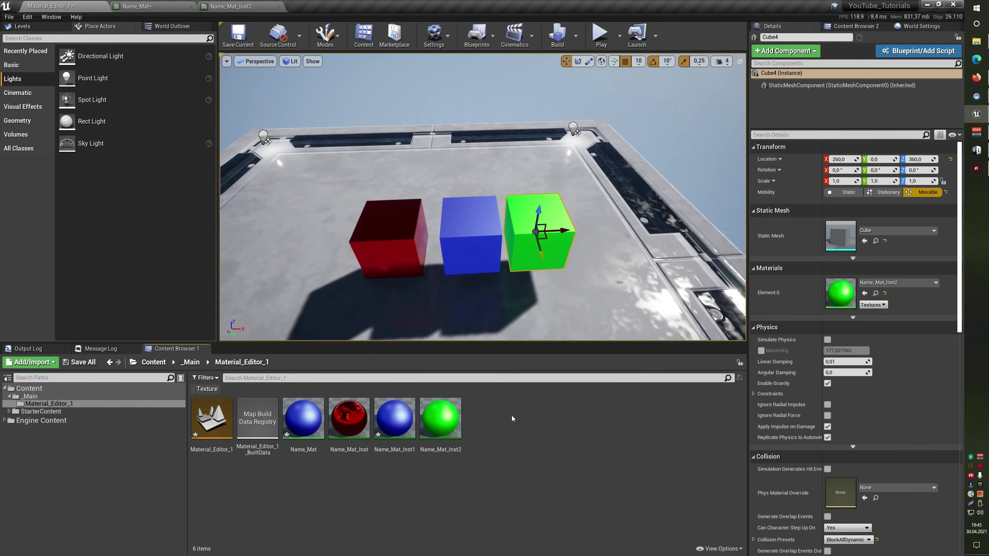
key(Delete)
click(468, 253)
key(Delete)
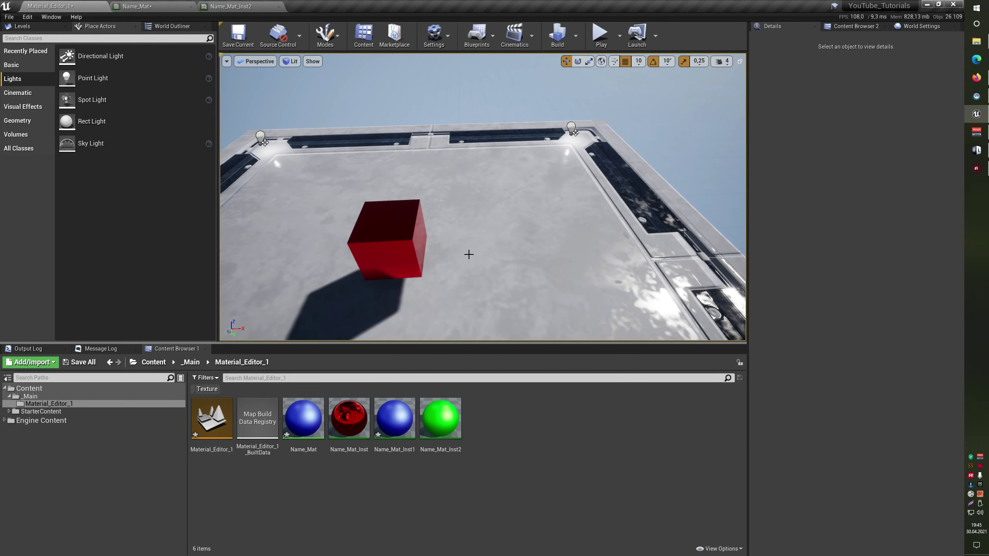
- Delete the Name_Mat_Inst2 and Name_Mat_Inst1 assets, apply Name_Mat_Inst to the red cube, and save all
click(446, 405)
key(Delete)
click(446, 403)
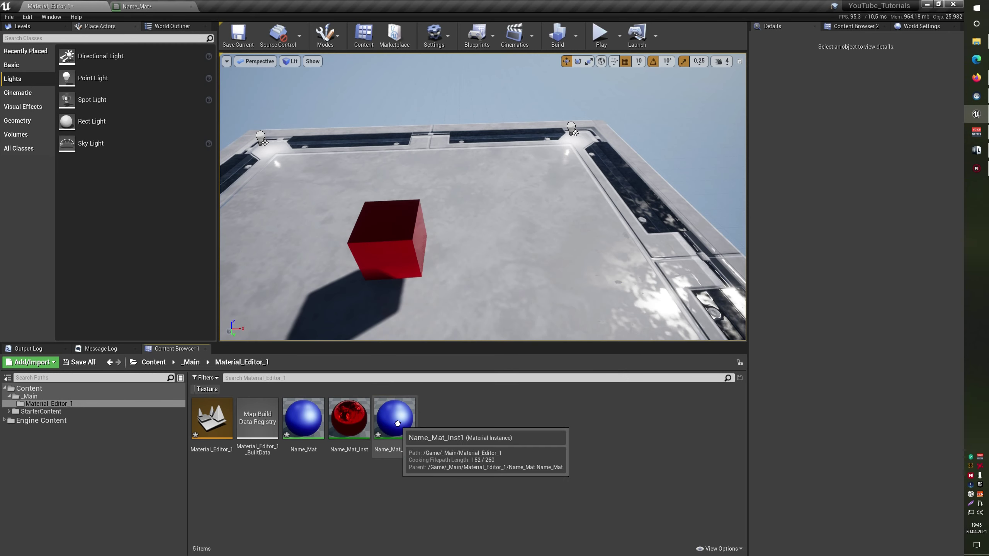
click(396, 424)
key(Delete)
click(429, 403)
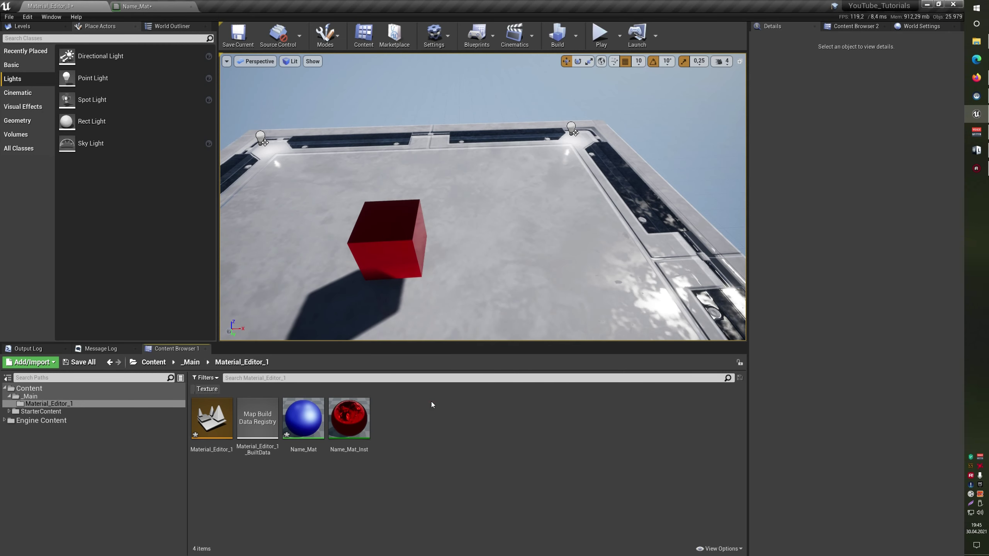
mouse_move(349, 418)
mouse_down()
mouse_move(408, 276)
mouse_move(417, 320)
mouse_up()
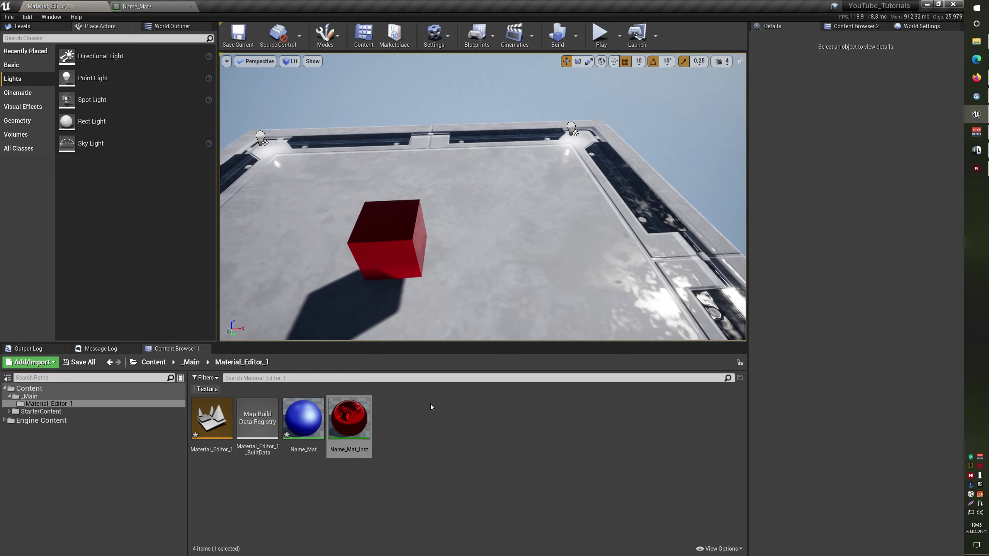
key(ctrl+shift+s)
double_click(304, 418)
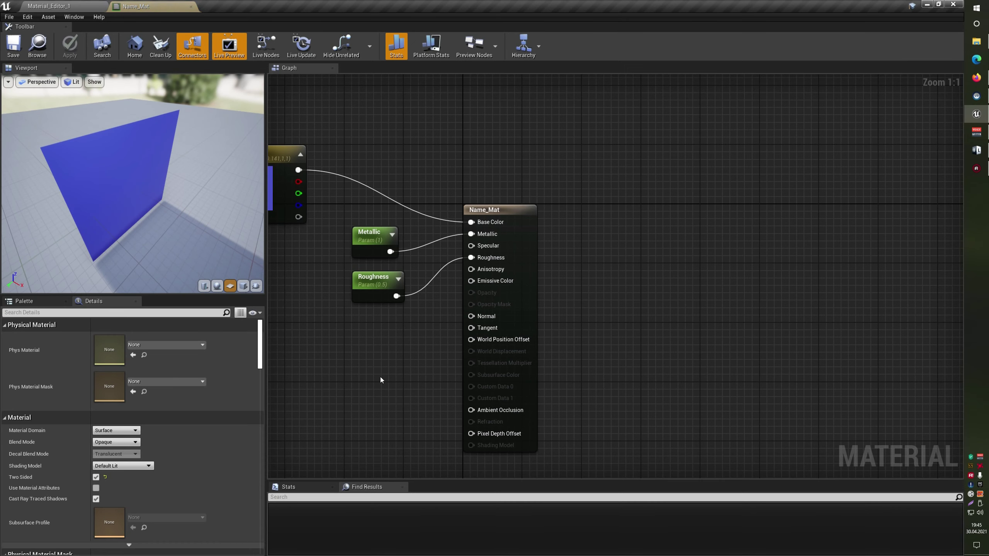
right_drag(378, 363, 609, 346)
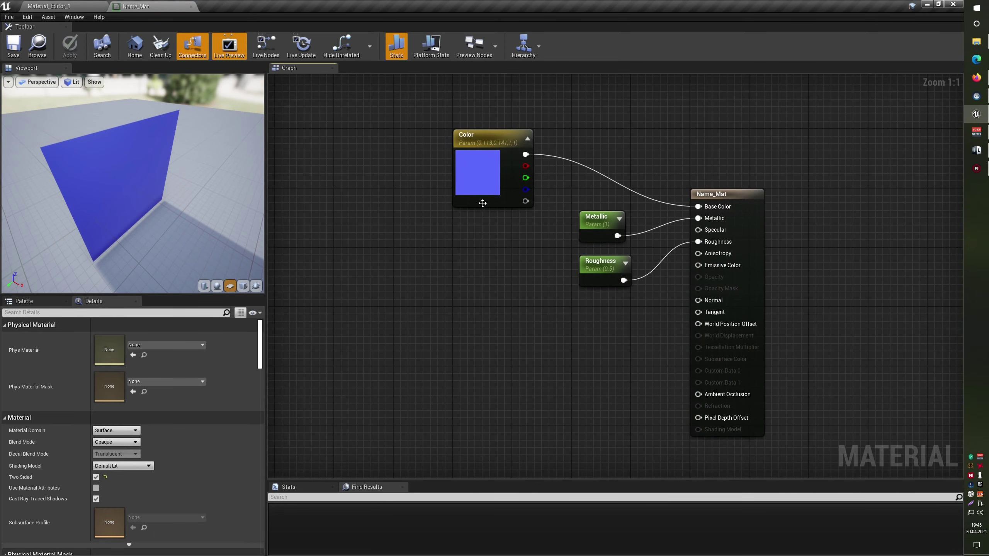
scroll(478, 253, down, 1)
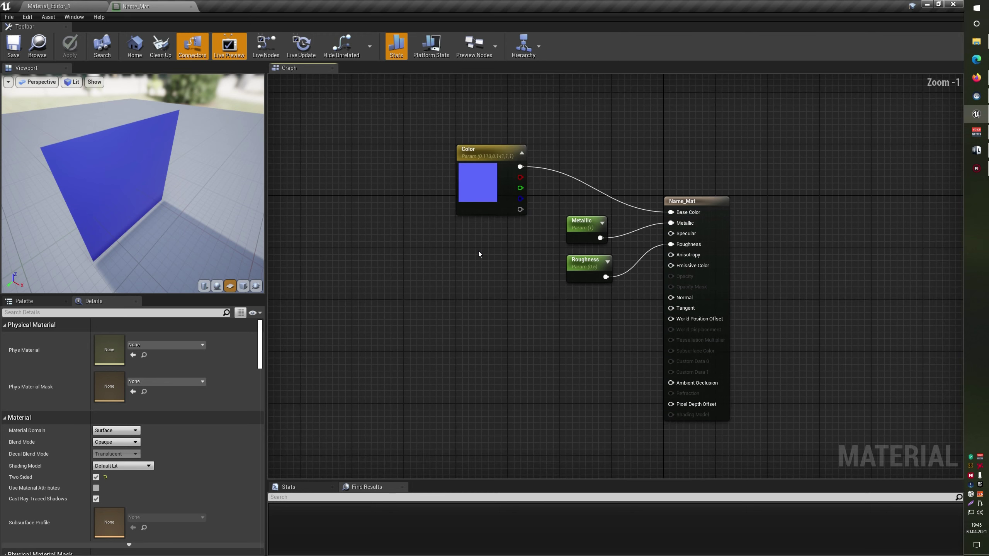
scroll(479, 253, down, 4)
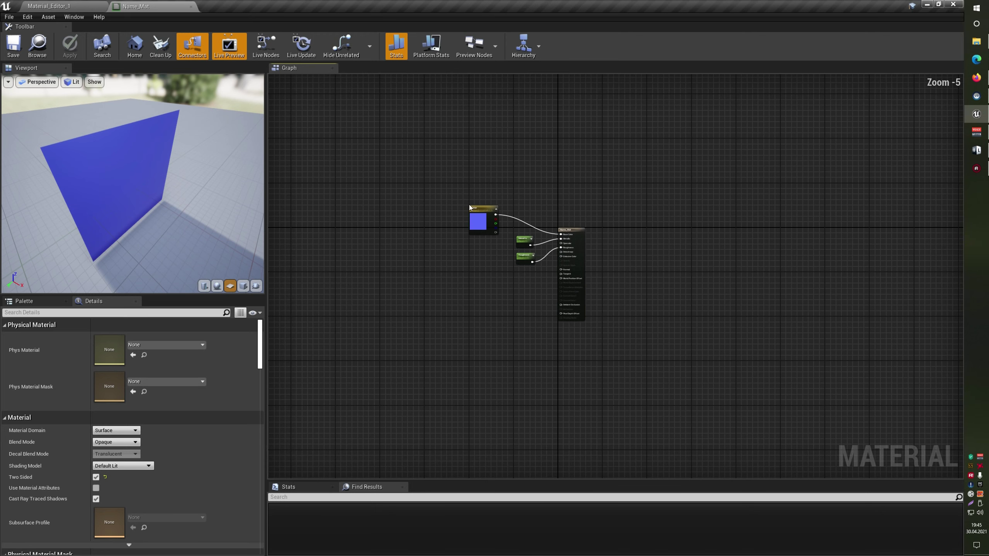
drag(403, 172, 541, 273)
key(c)
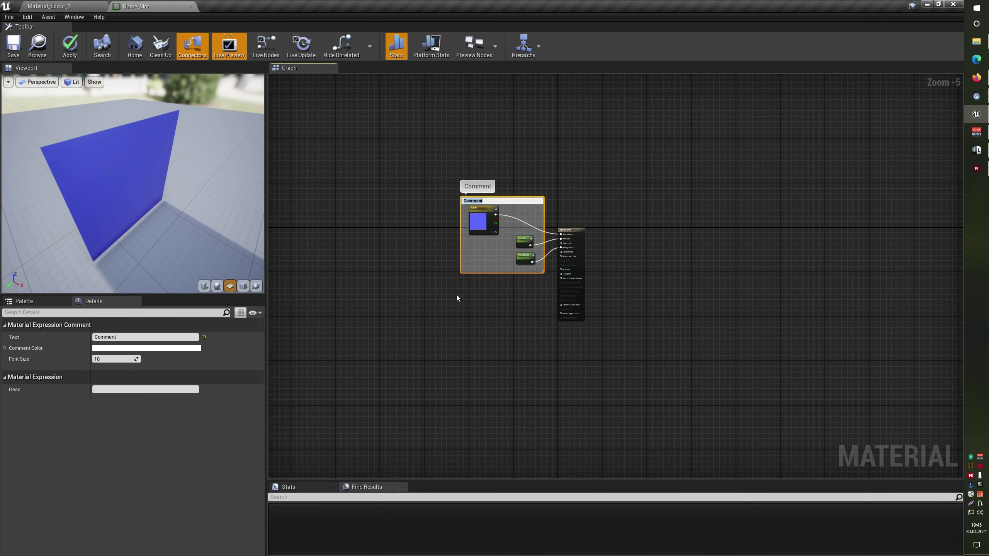
key(Delete)
scroll(469, 213, up, 5)
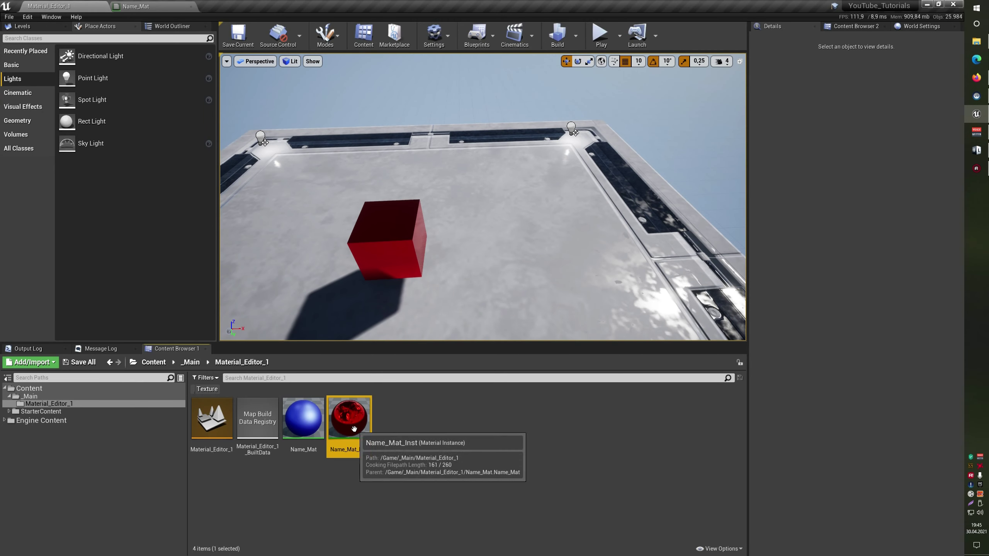
- Put the Color parameter in a group named Color, save Name_Mat, and confirm Name_Mat_Inst shows the group
double_click(354, 429)
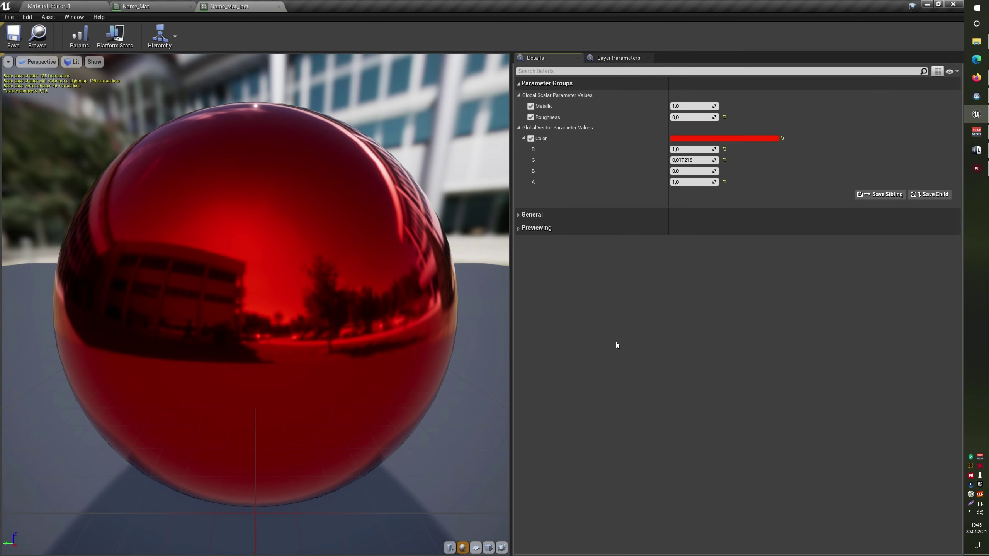
click(141, 5)
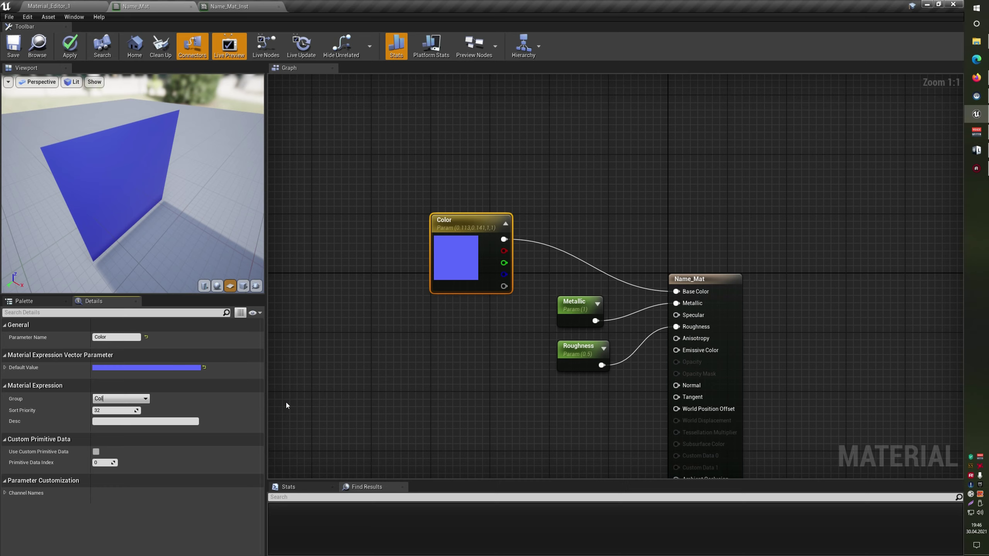
text(or)
key(Return)
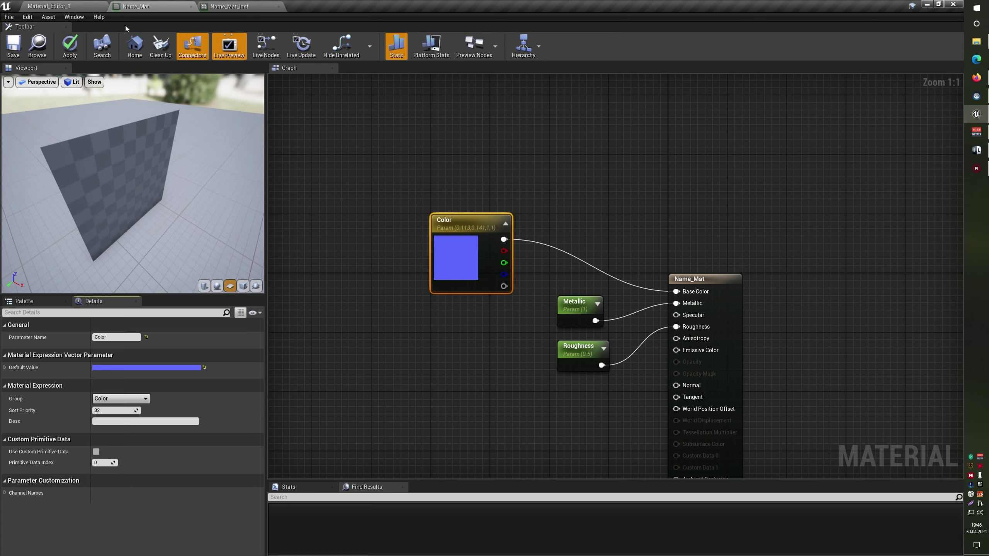
click(13, 45)
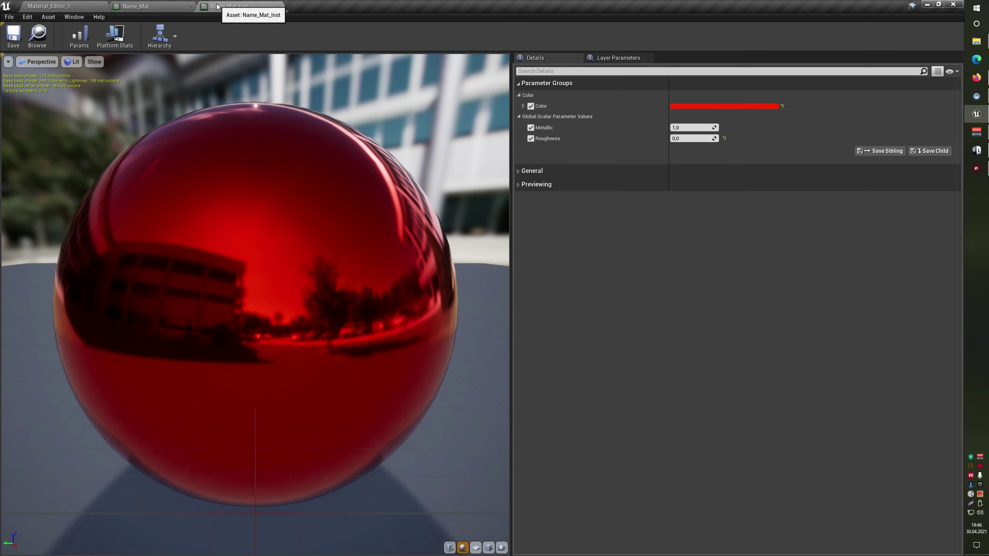
click(217, 6)
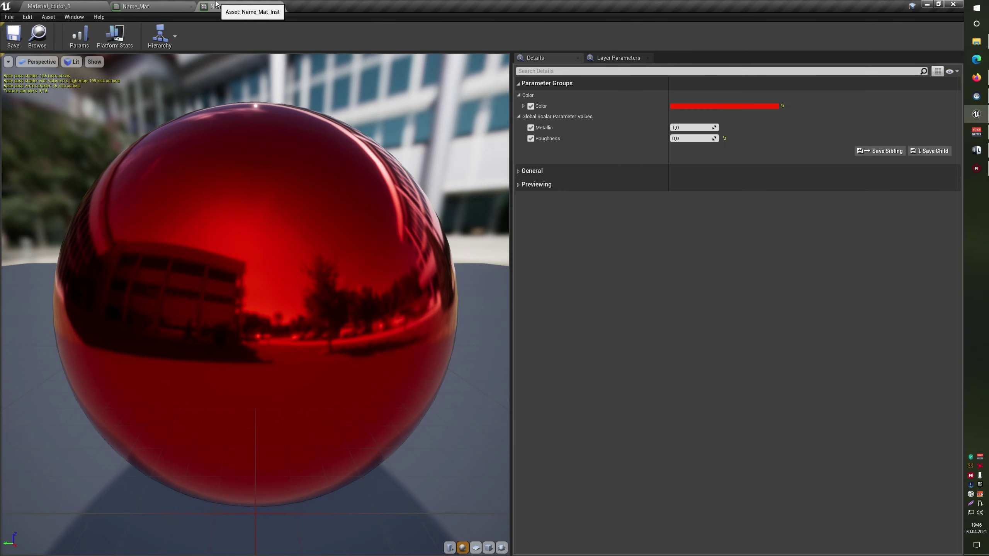
click(152, 7)
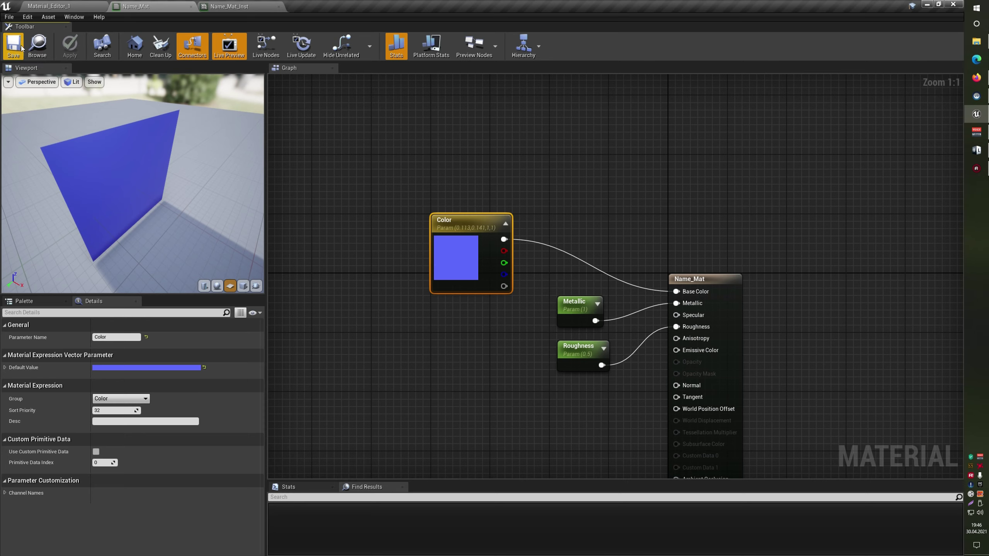
click(230, 8)
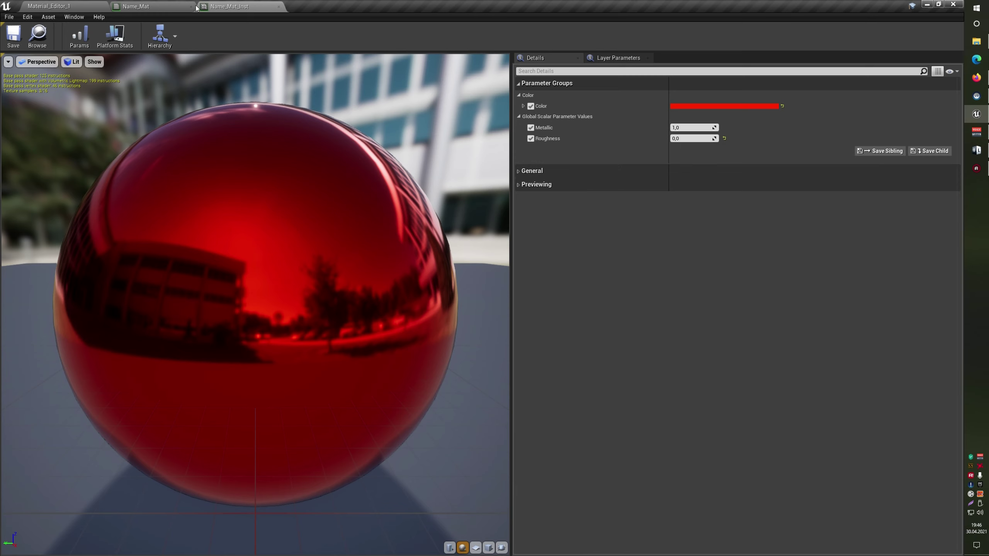
- Set the Metallic and Roughness parameters' group to None and apply to recompile Name_Mat
click(148, 6)
click(576, 311)
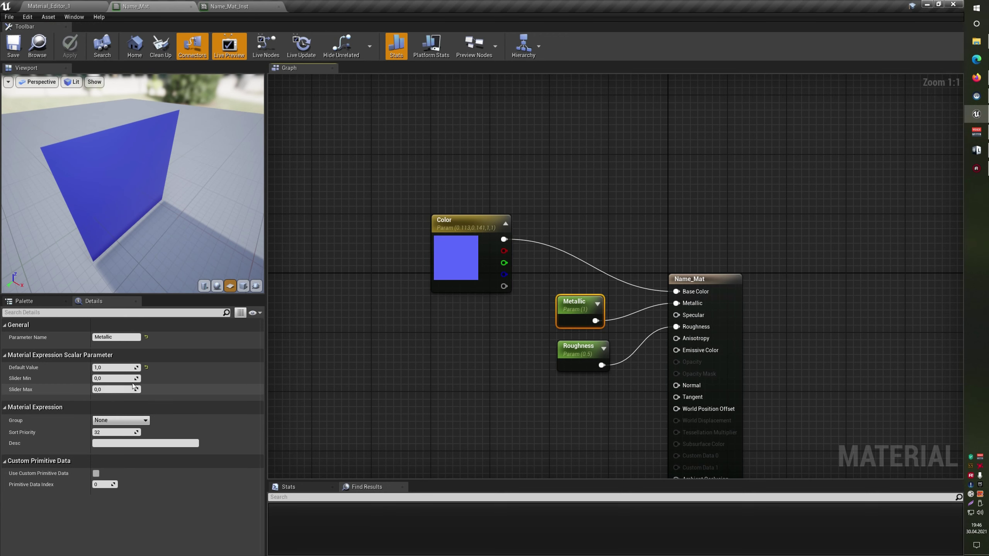
click(146, 423)
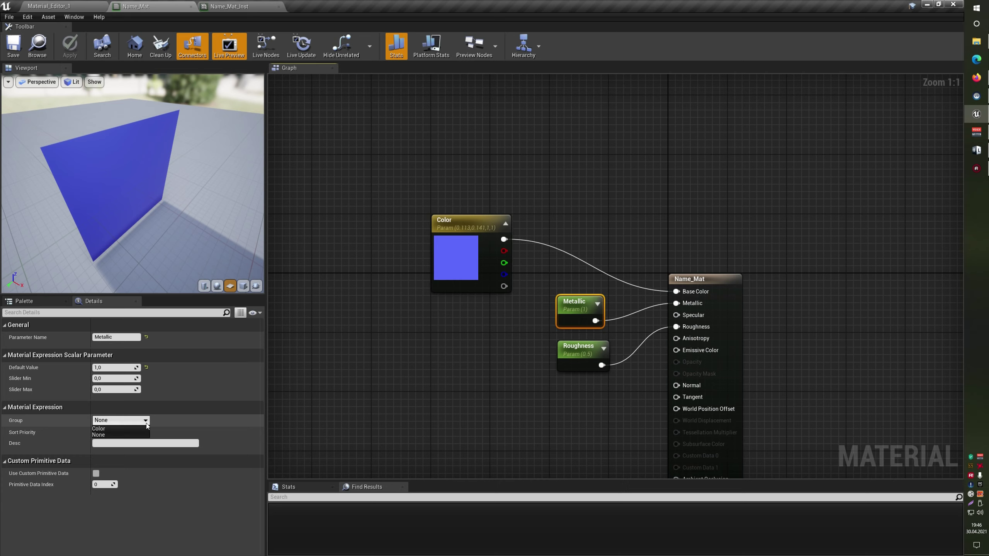
click(124, 435)
click(506, 390)
click(582, 357)
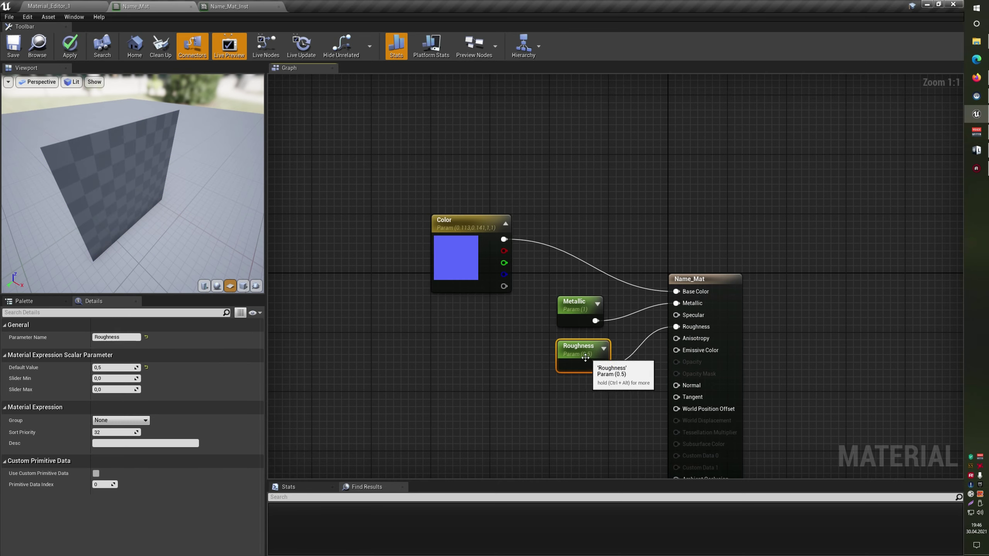
click(122, 420)
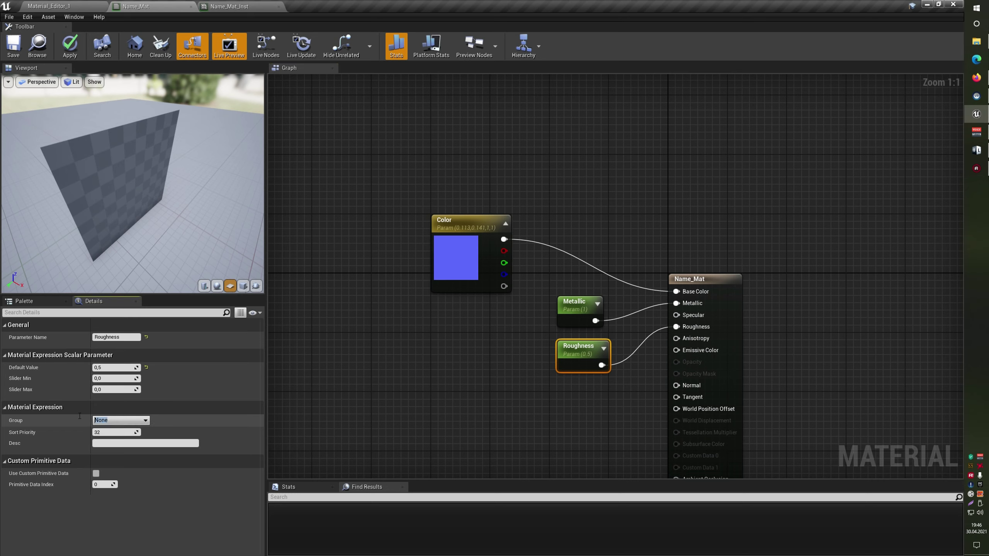
click(370, 380)
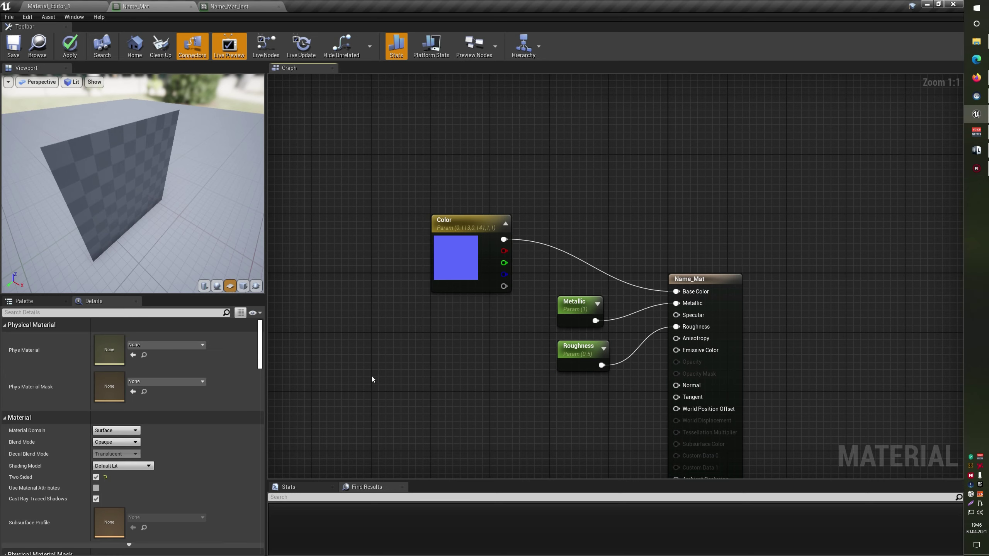
click(244, 5)
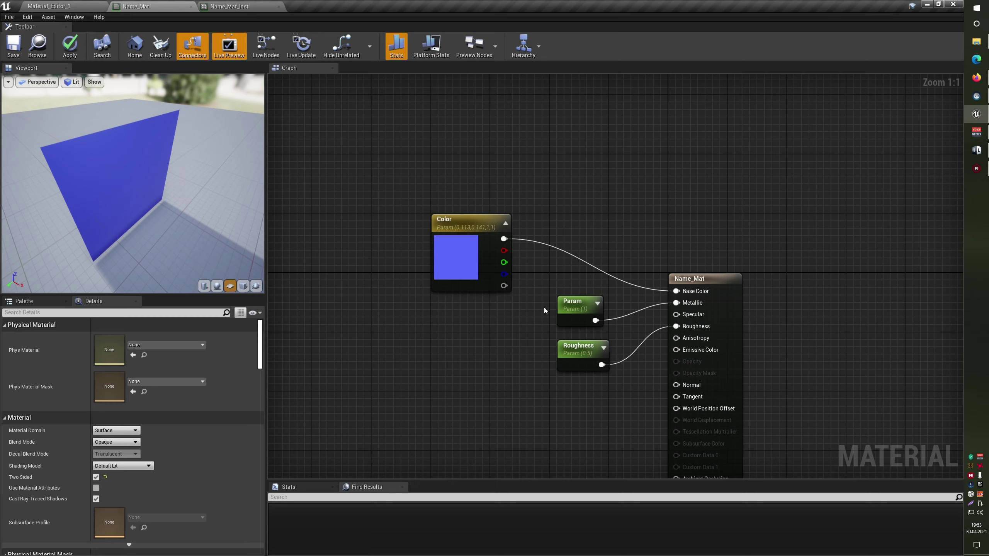
drag(405, 175, 497, 349)
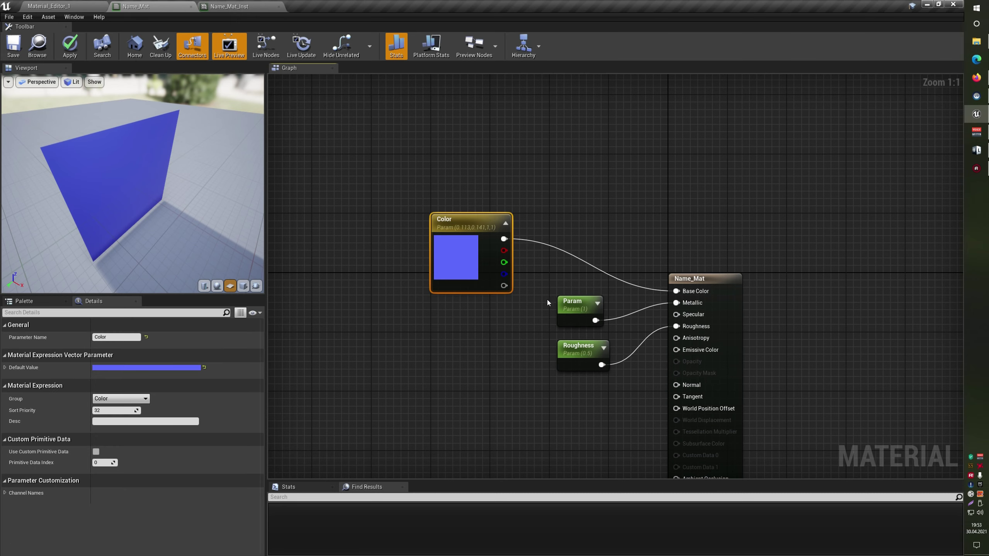
right_click(568, 306)
click(596, 344)
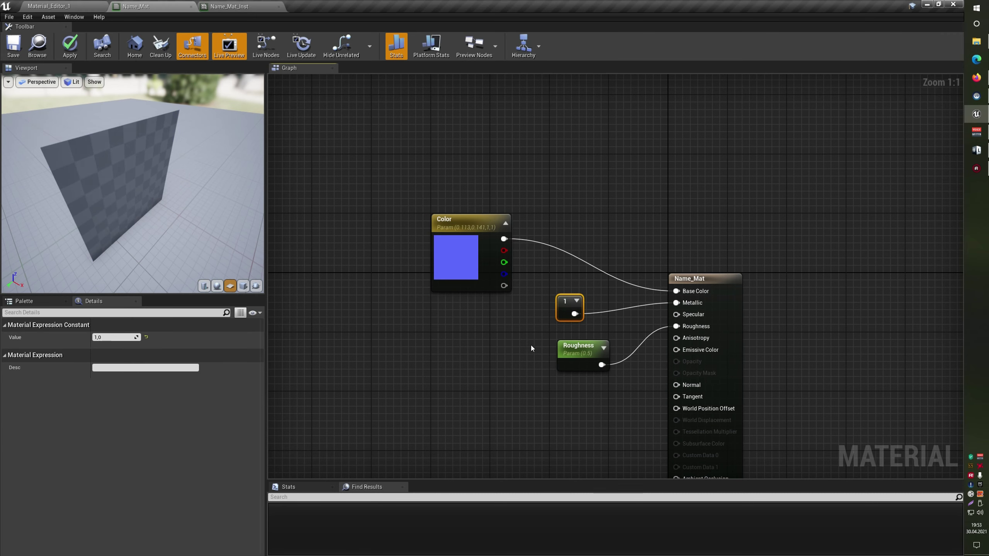
right_click(567, 304)
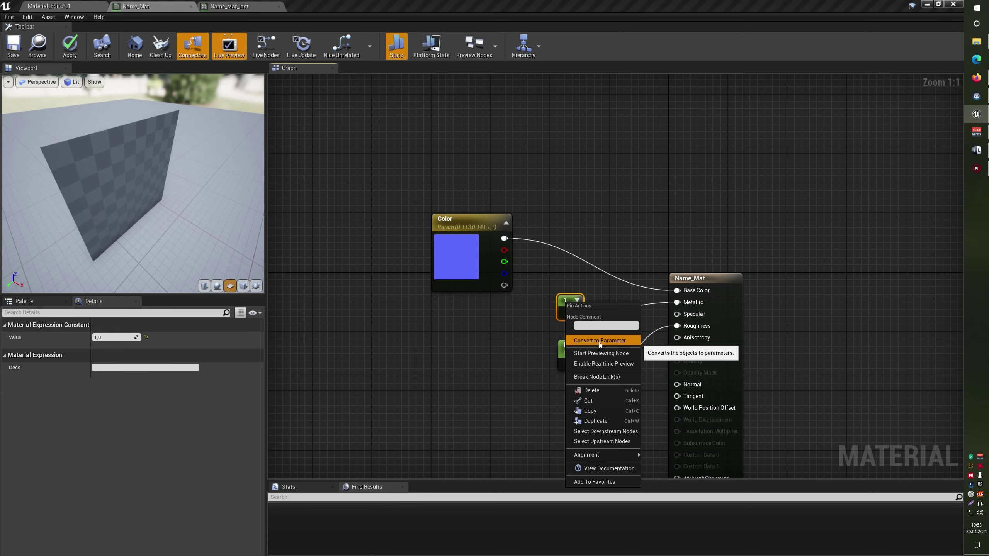
click(599, 340)
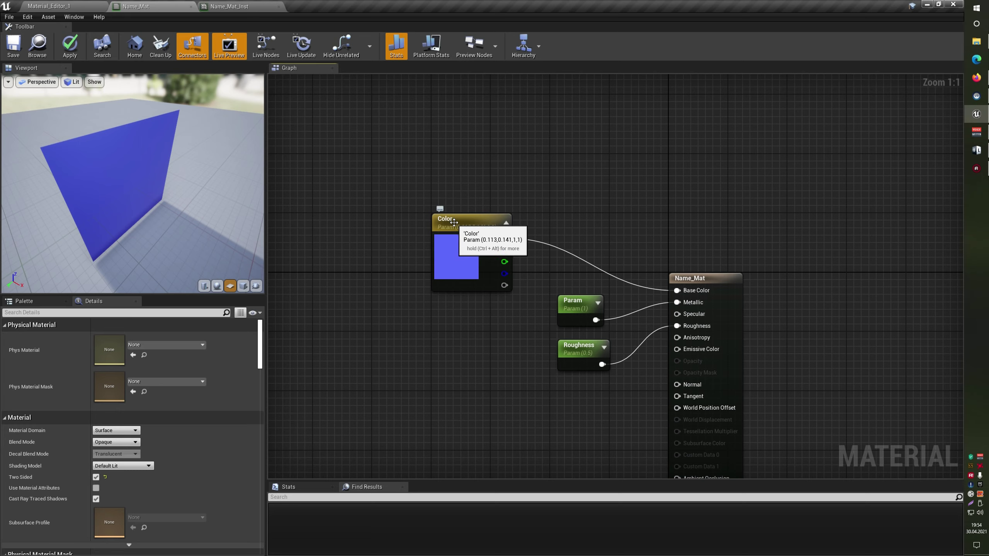
click(449, 229)
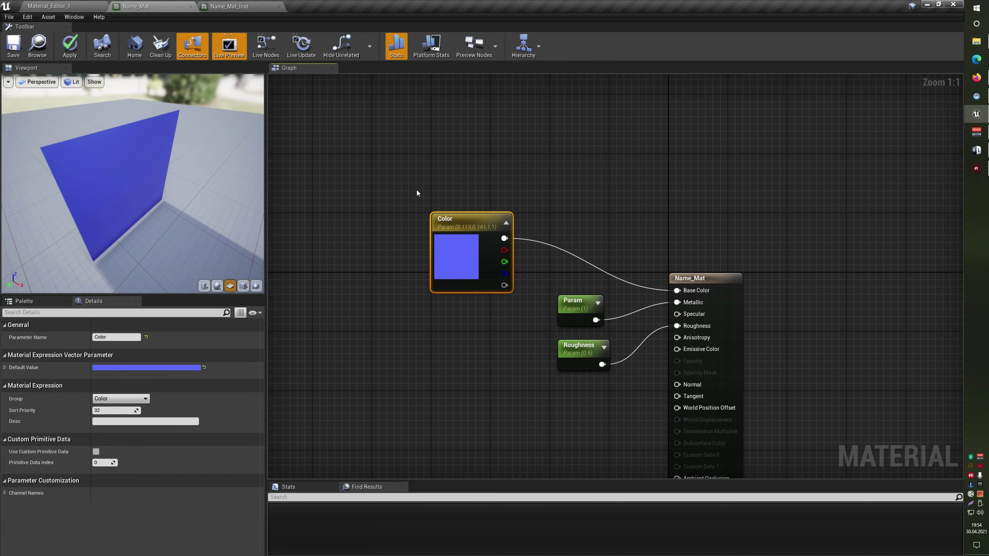
click(418, 173)
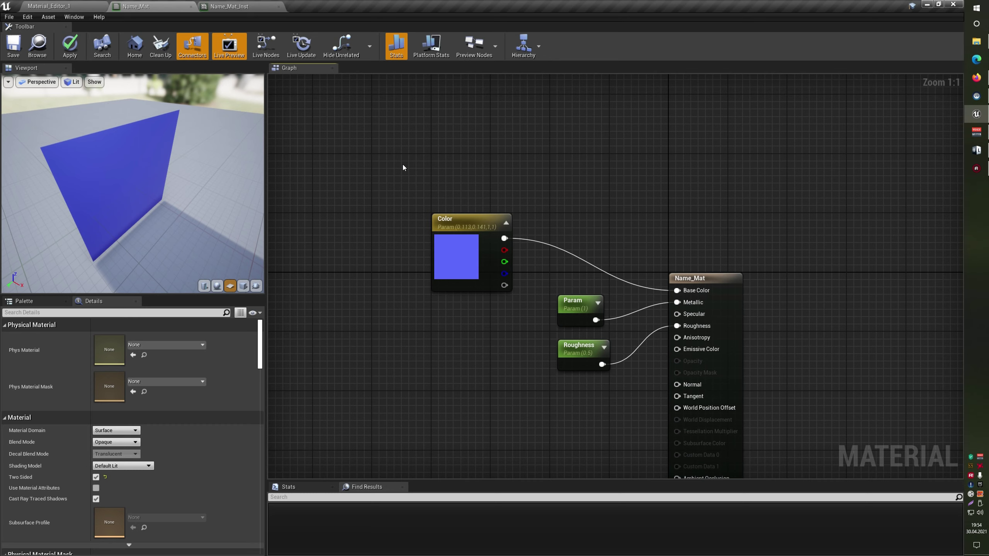
drag(397, 158, 616, 405)
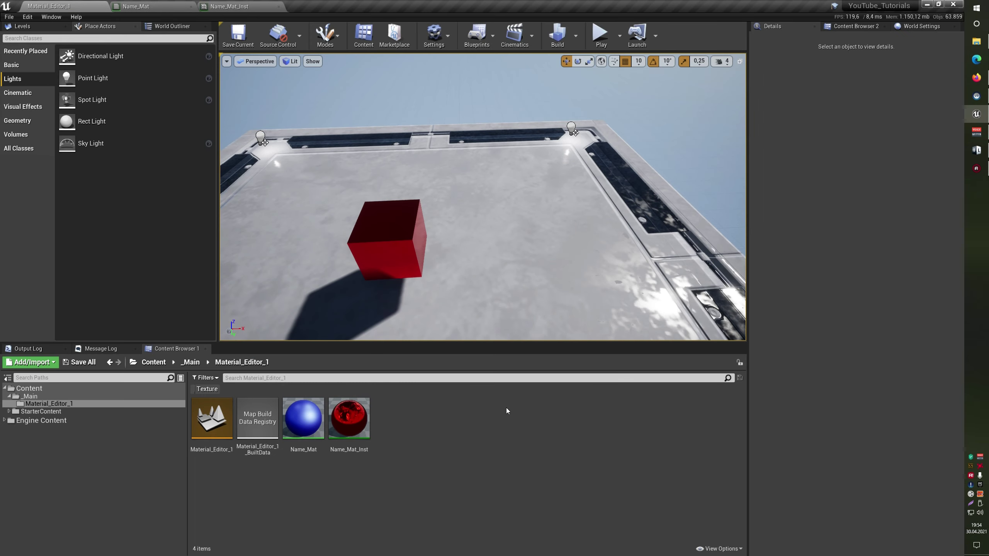
- Create an Actor Blueprint named Color in Material_Editor_1 and open it
right_click(430, 399)
click(494, 168)
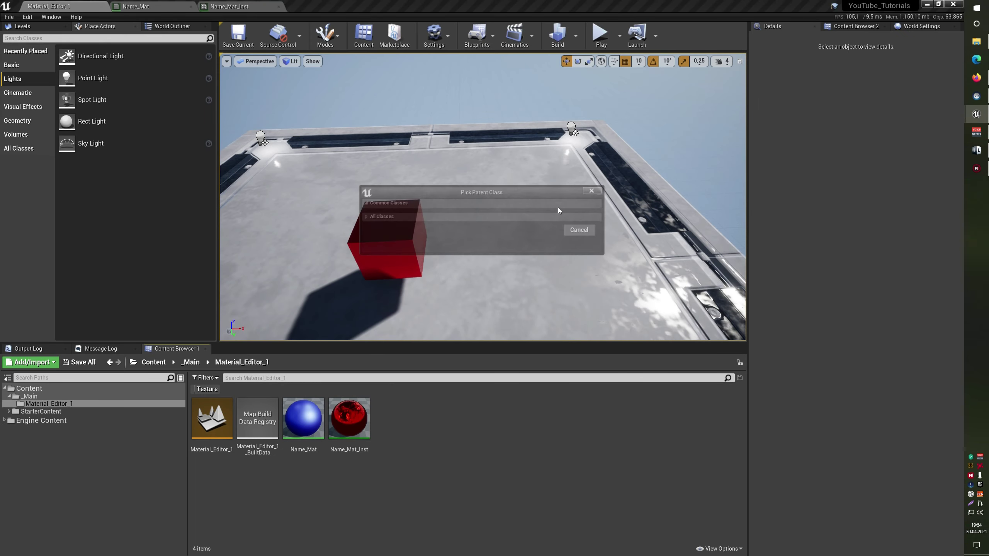
click(411, 217)
text(C)
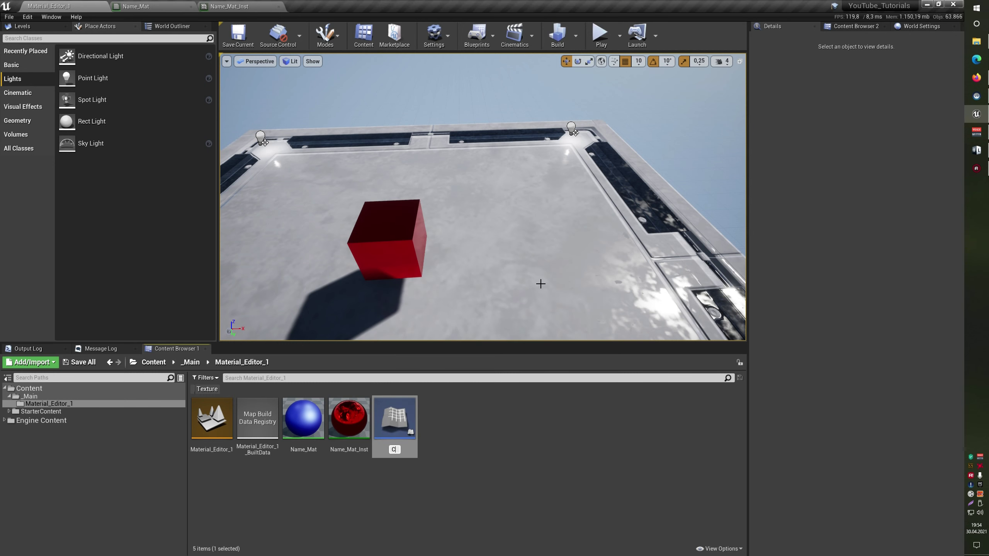
text(olor)
key(Return)
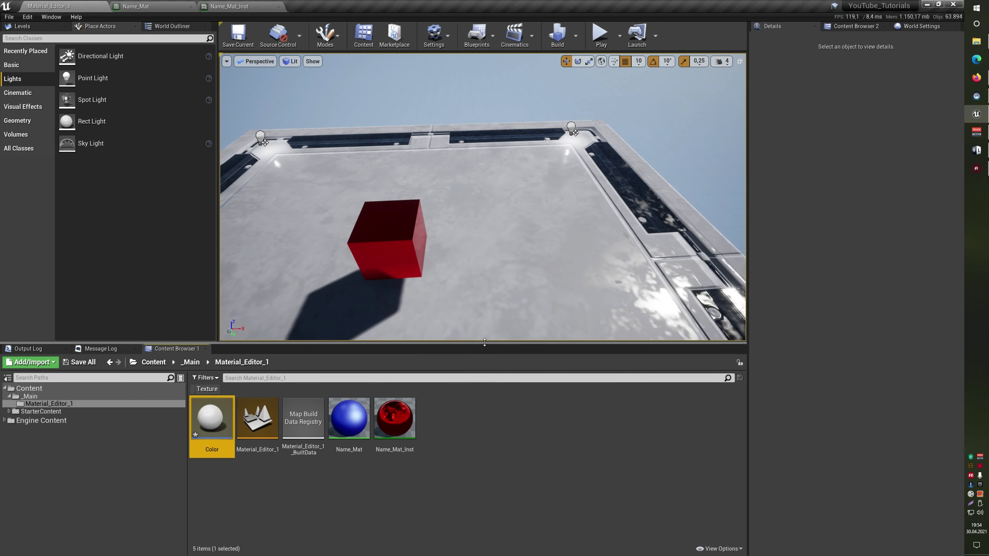
key(Return)
- Add a Static Mesh component to the blueprint using the Cube mesh
click(173, 31)
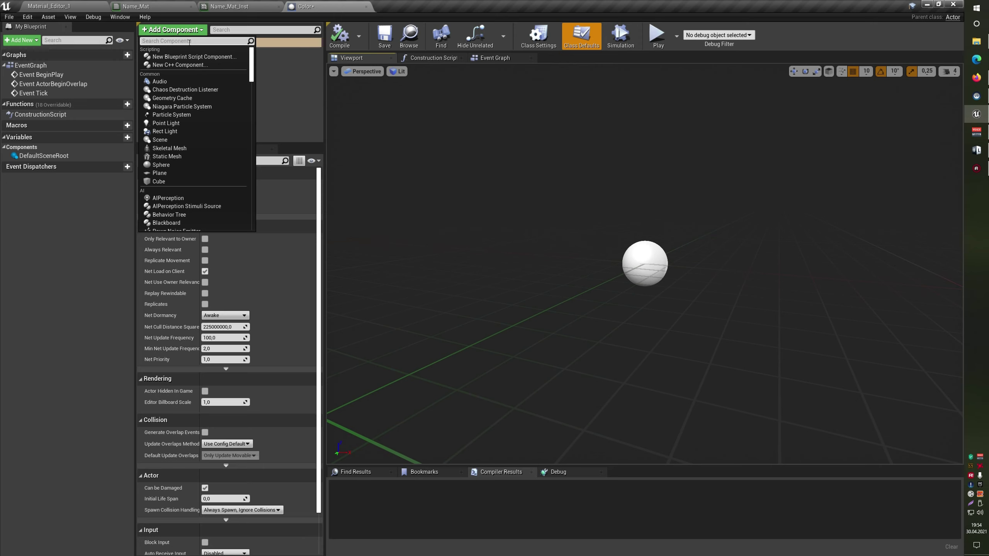
click(167, 156)
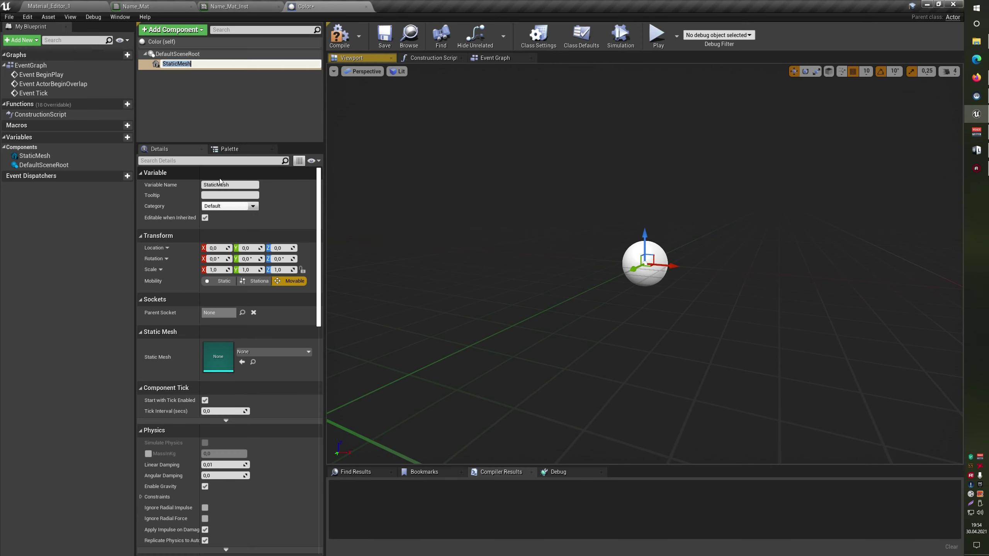
click(273, 352)
text(cube)
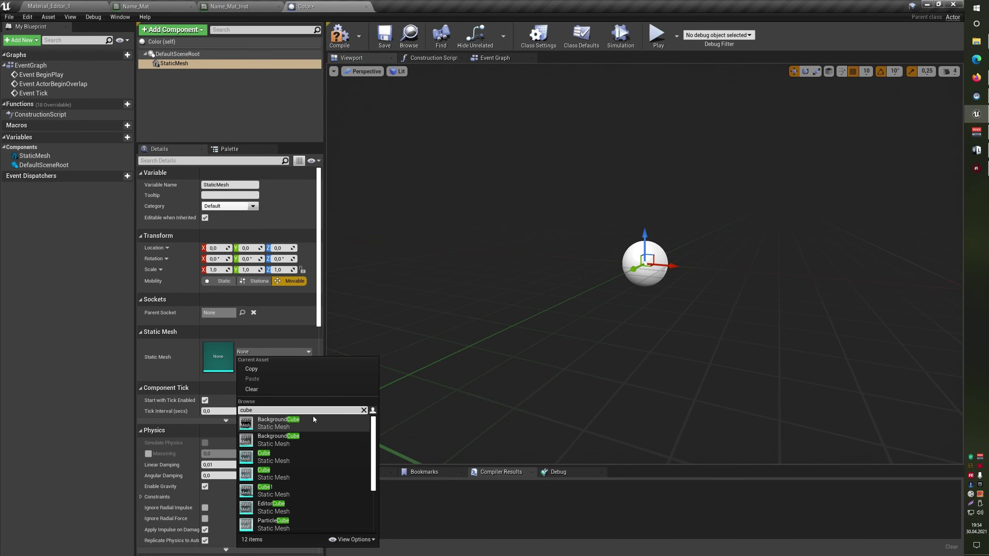
key(Down)
key(Down)
key(Down)
key(Return)
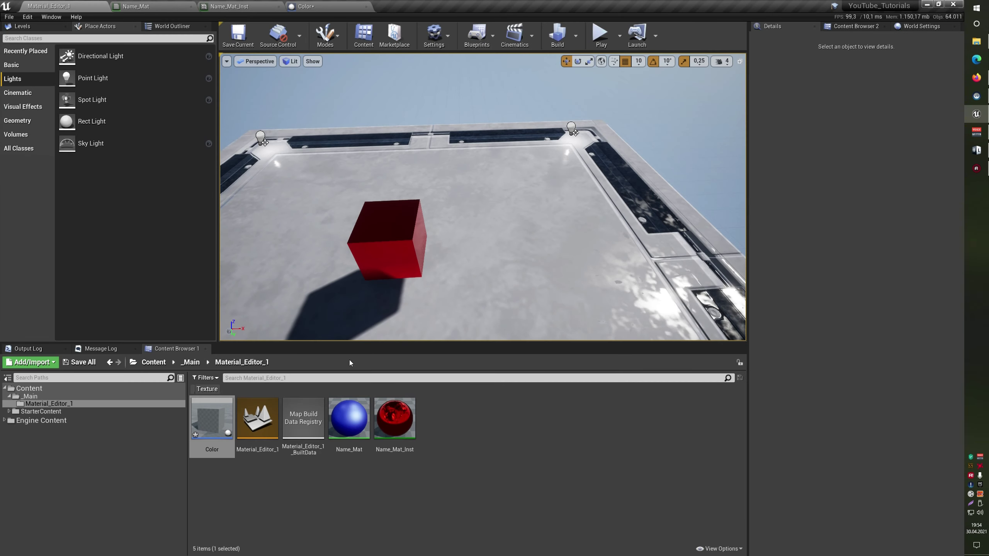
- Assign Name_Mat_Inst to the cube's material slot and compile the Color blueprint
click(394, 419)
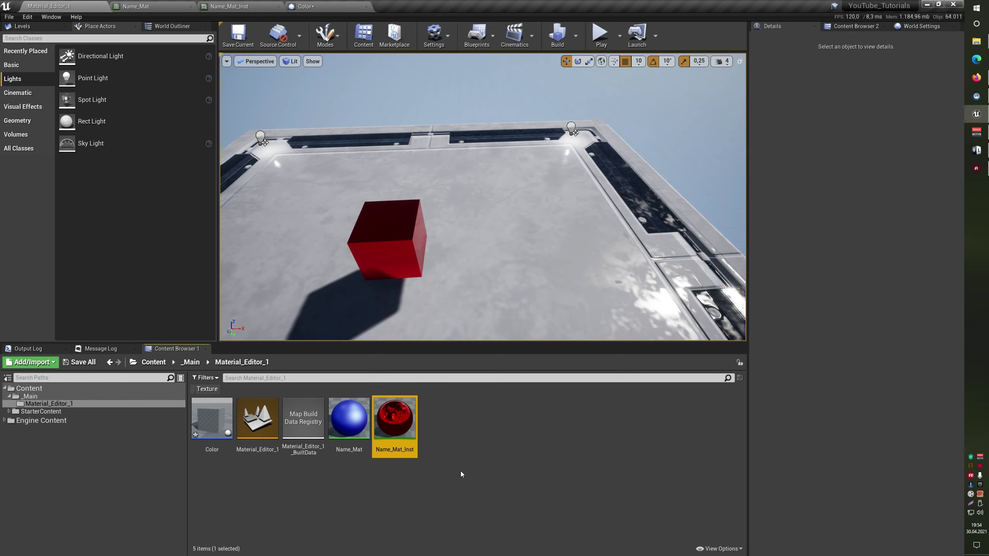
click(304, 6)
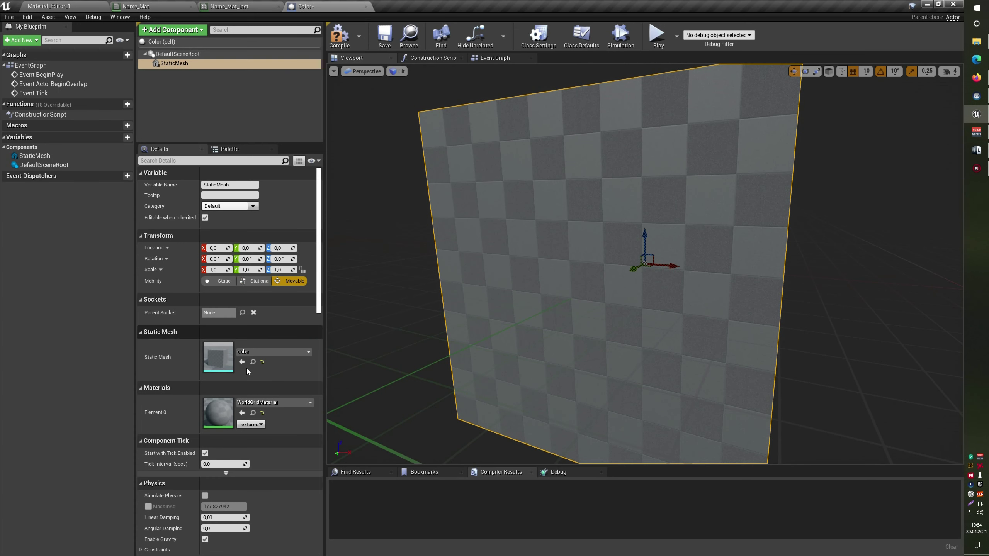
click(242, 413)
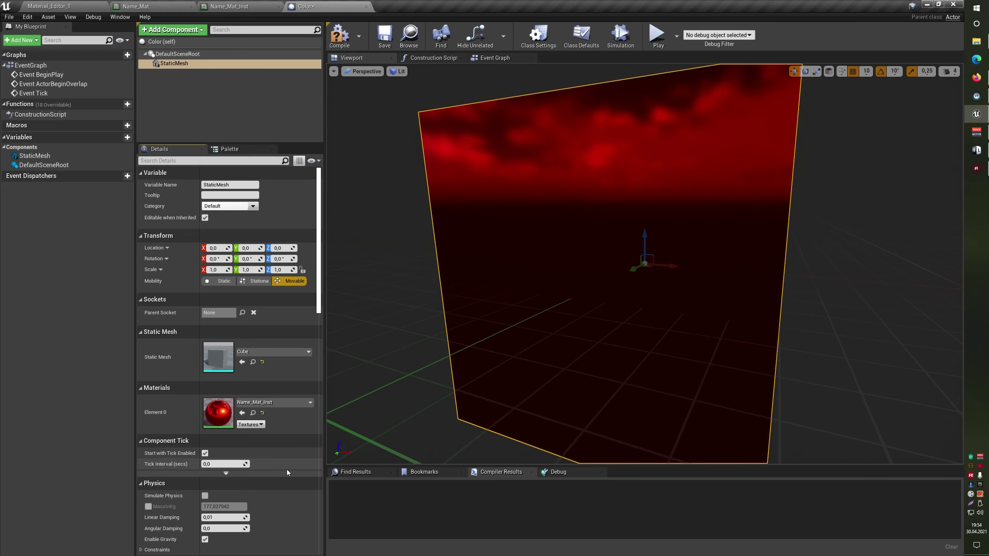
scroll(566, 316, down, 5)
scroll(566, 317, up, 2)
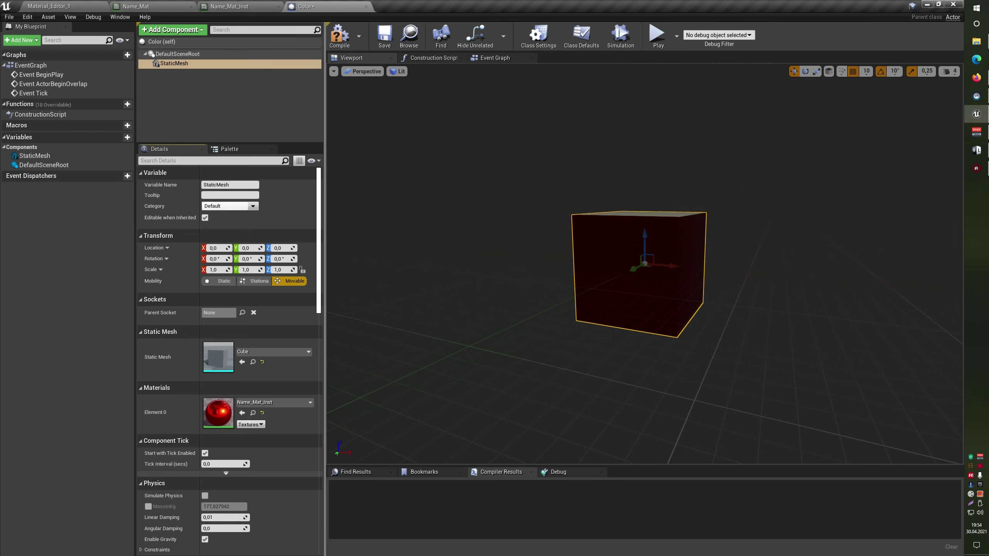
click(339, 35)
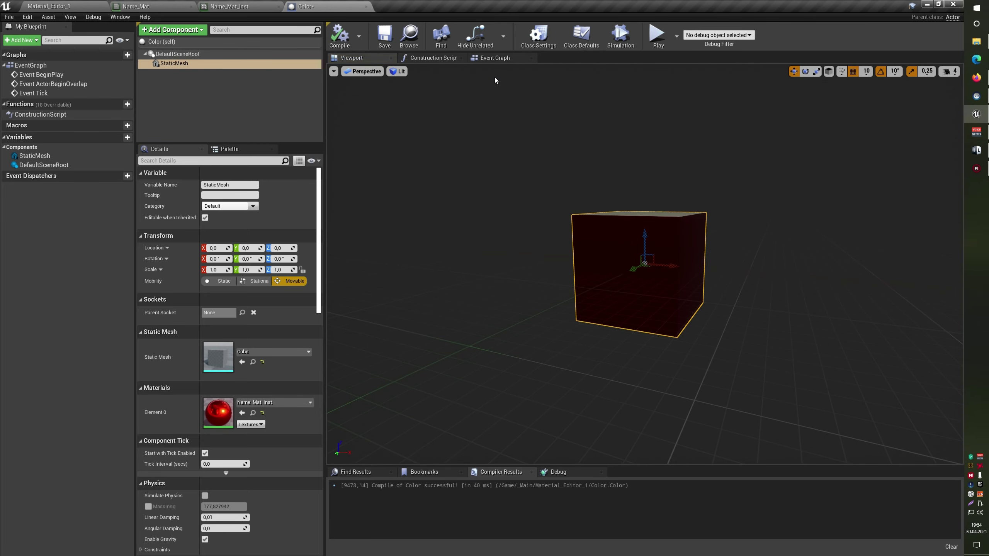
click(495, 59)
- Add a Static Mesh reference and a Create Dynamic Material Instance node driven by Event BeginPlay
click(471, 205)
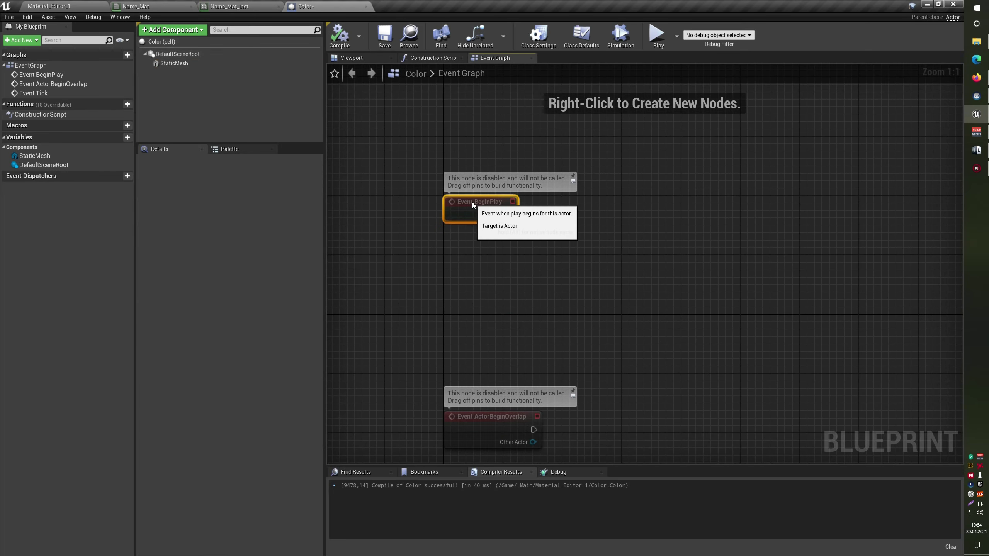
right_drag(471, 204, 519, 309)
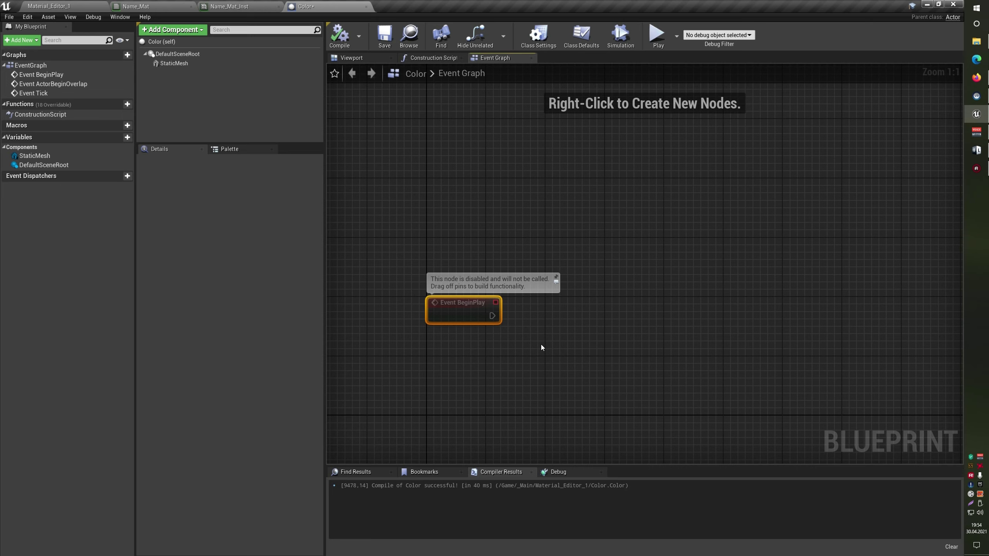
mouse_move(197, 63)
mouse_down()
mouse_move(504, 385)
mouse_move(458, 357)
mouse_move(588, 341)
mouse_up()
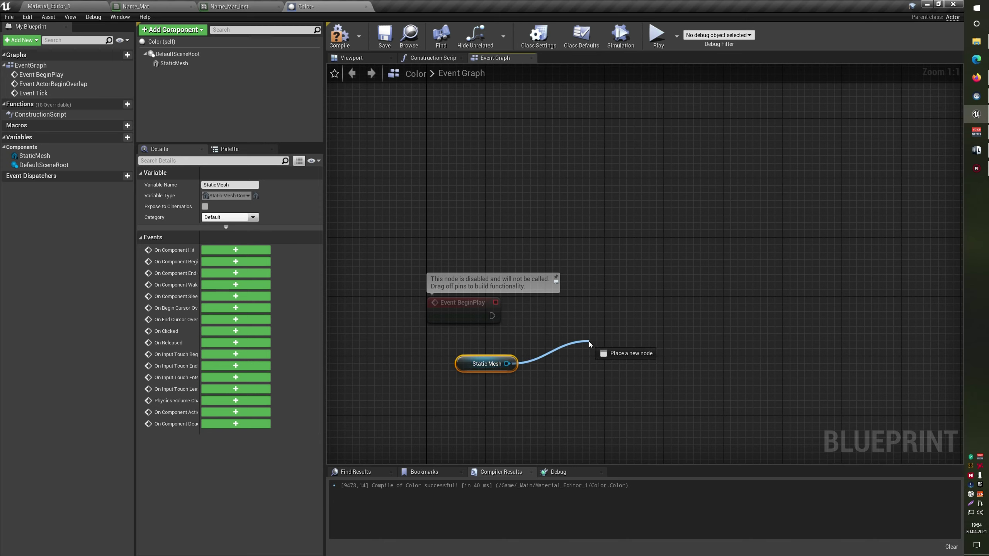
text(creat)
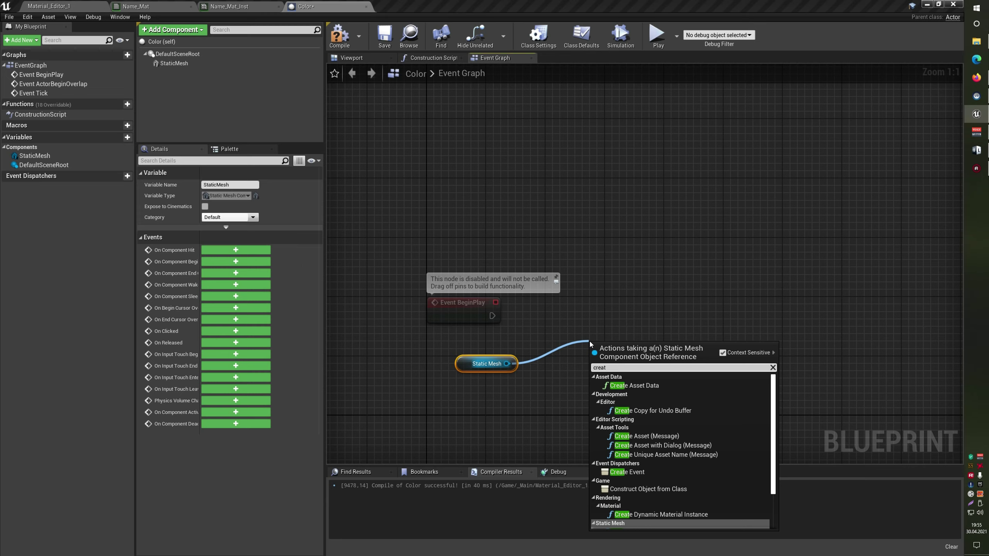
key(Up)
key(Return)
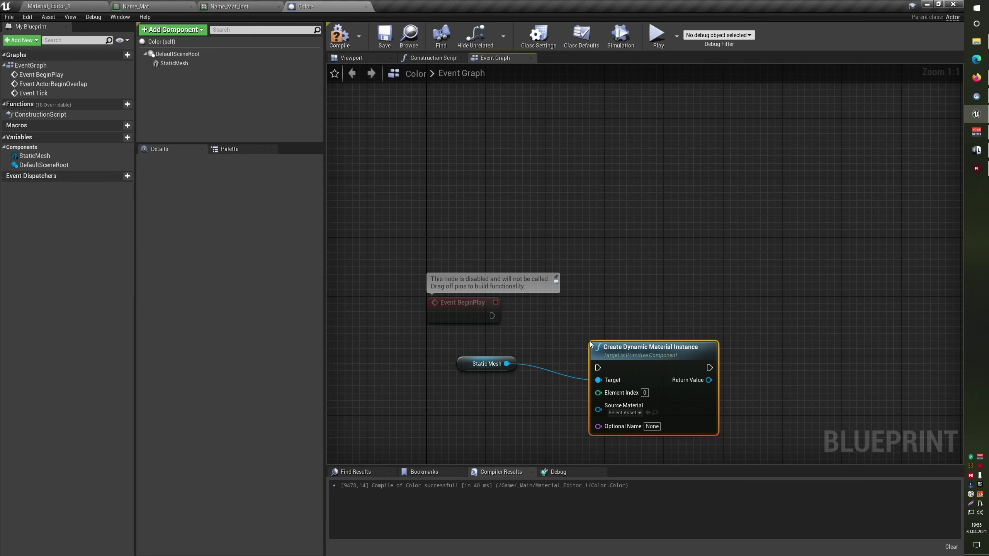
mouse_move(490, 316)
mouse_down()
mouse_move(597, 368)
mouse_move(618, 307)
mouse_up()
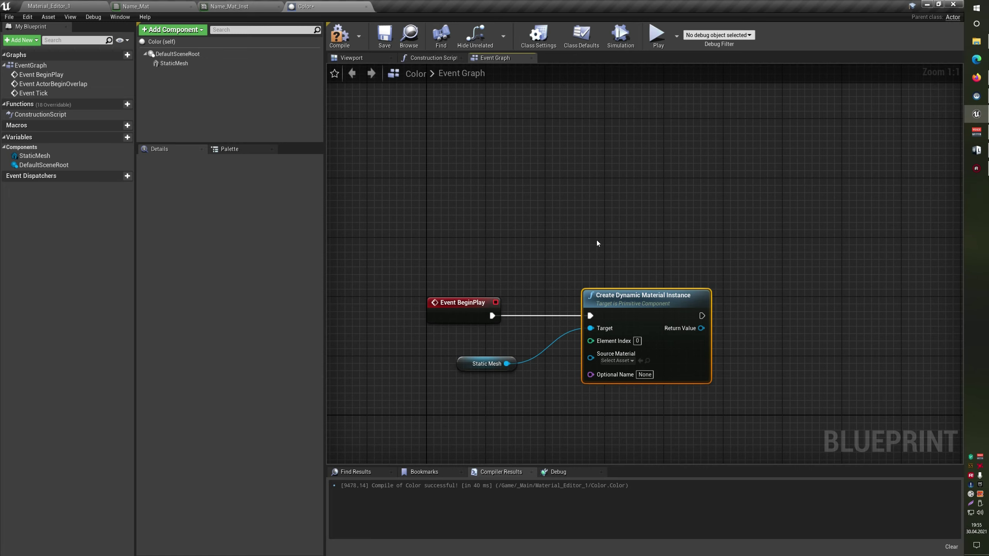
- Check the StaticMesh component's material and recentre the graph around the Create Dynamic Material Instance node
click(249, 6)
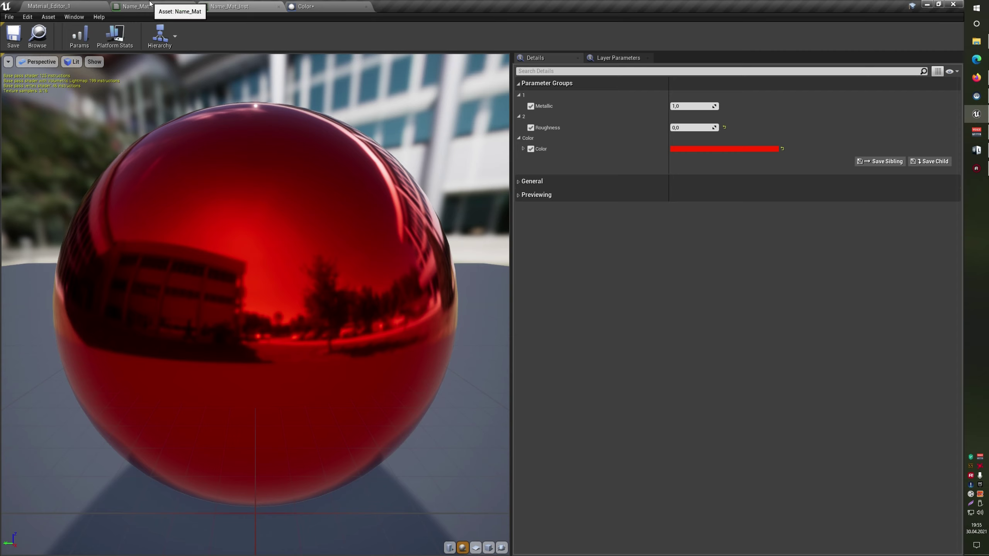
click(307, 6)
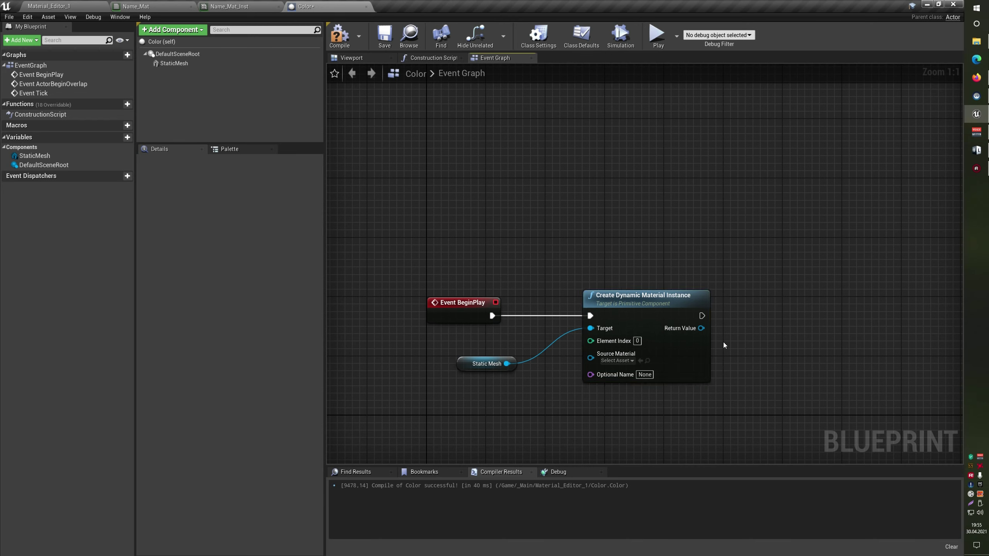
drag(660, 202, 722, 405)
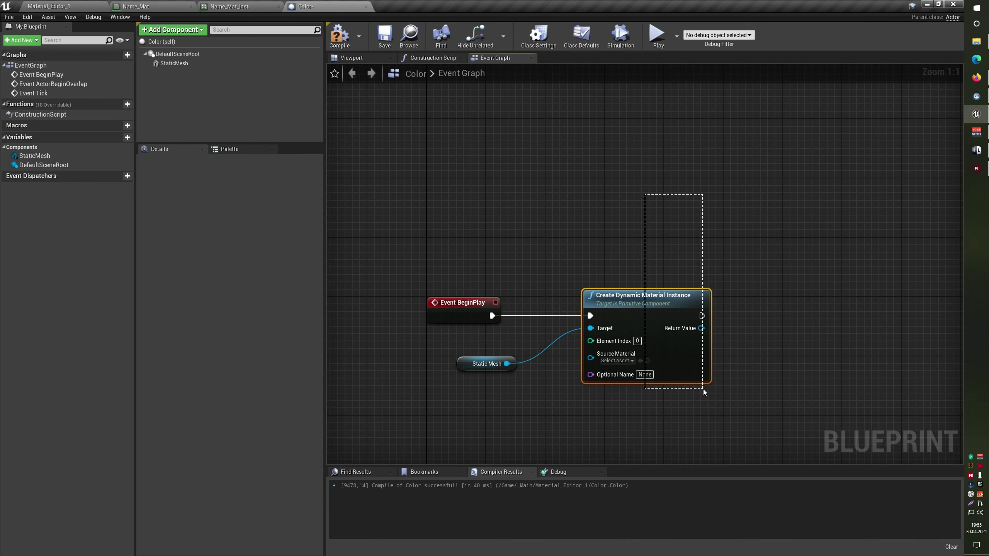
click(485, 364)
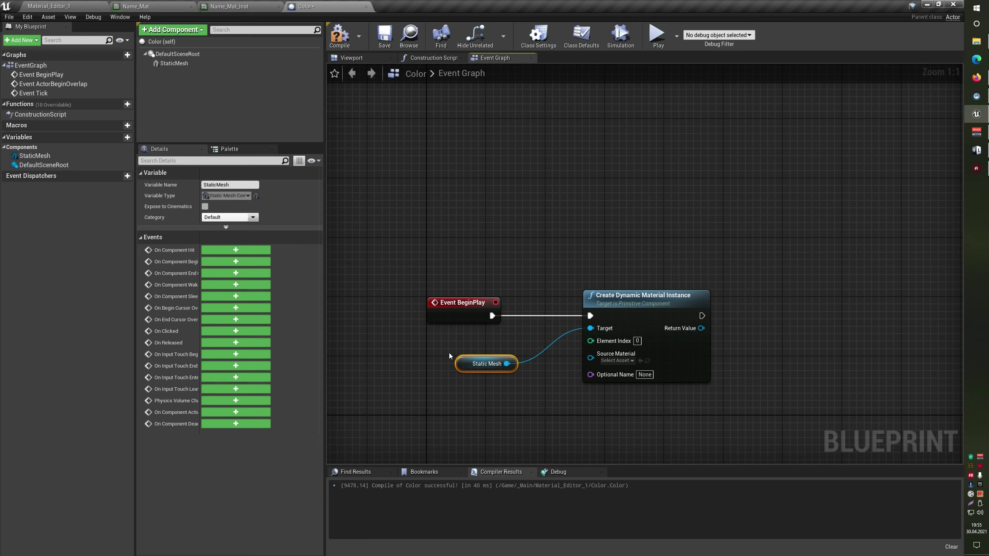
click(175, 63)
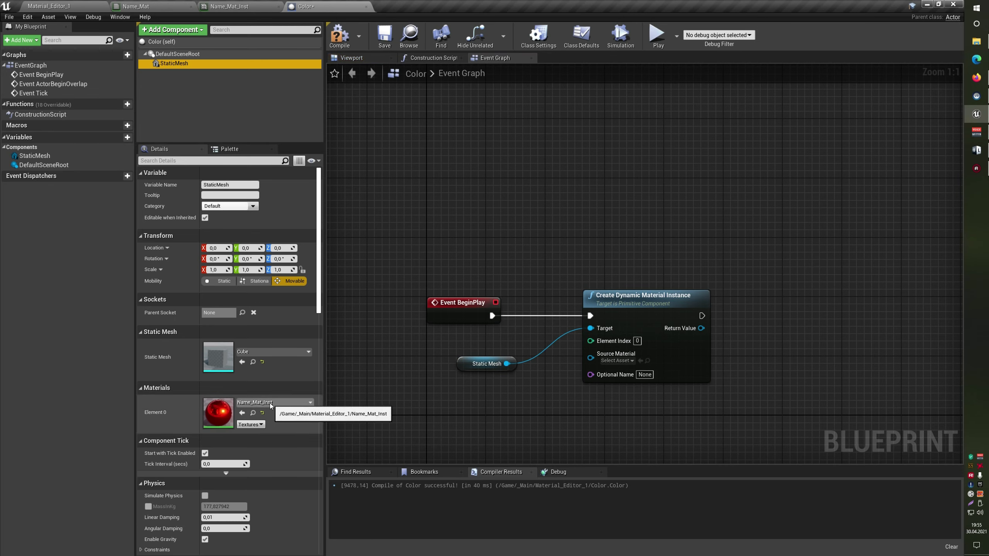
click(463, 402)
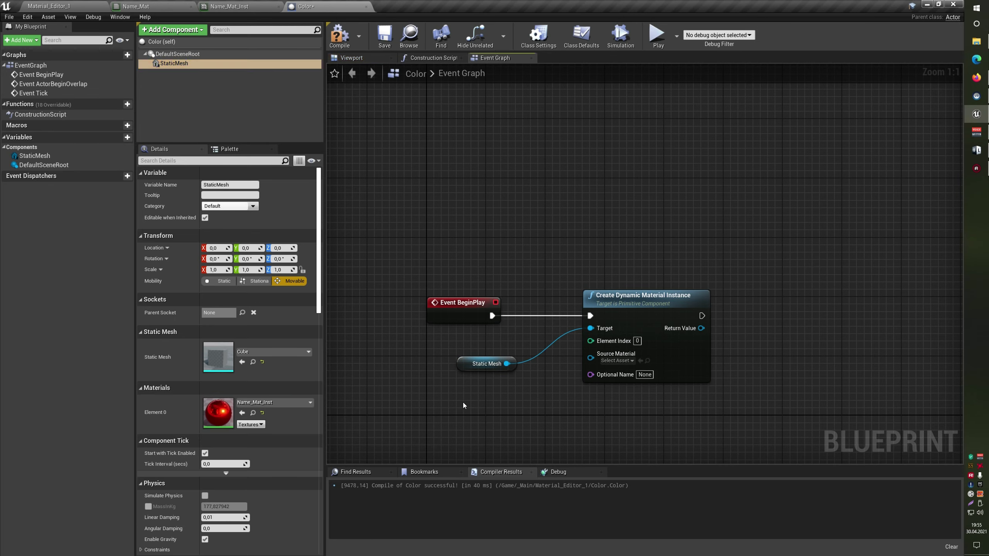
drag(592, 283, 727, 416)
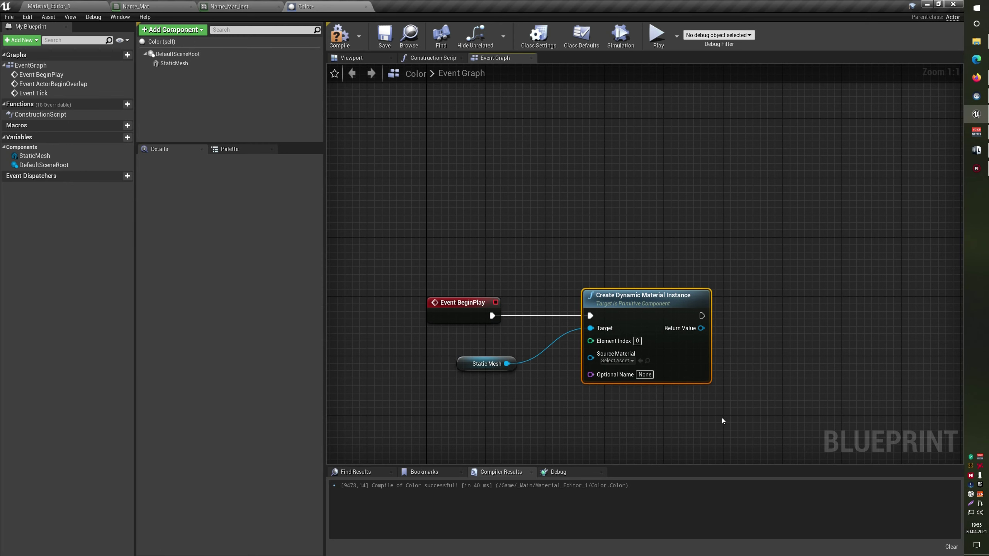
right_drag(713, 422, 641, 383)
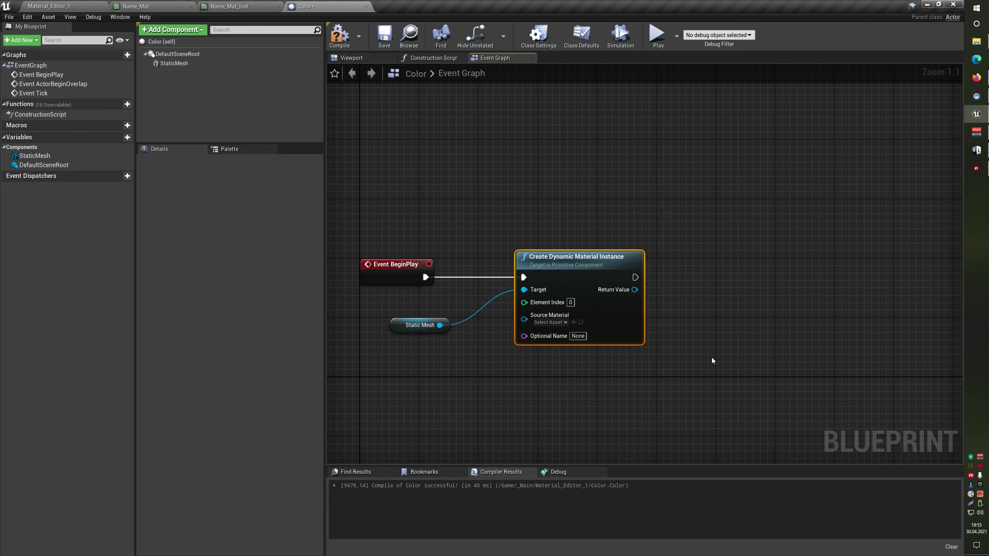
mouse_move(711, 357)
right_down()
mouse_move(721, 337)
mouse_move(658, 323)
right_up()
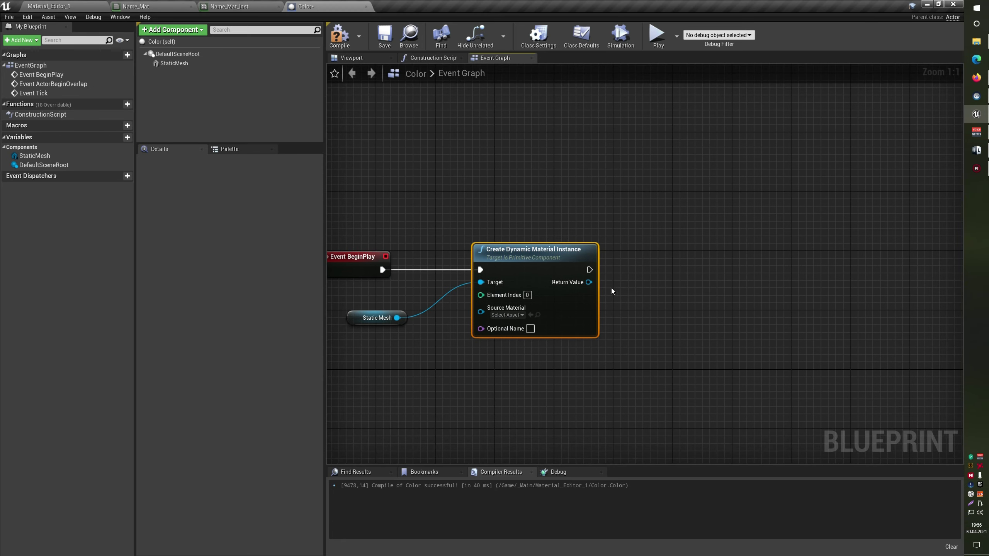
mouse_move(588, 282)
mouse_down()
mouse_move(689, 291)
mouse_move(657, 267)
mouse_up()
click(386, 251)
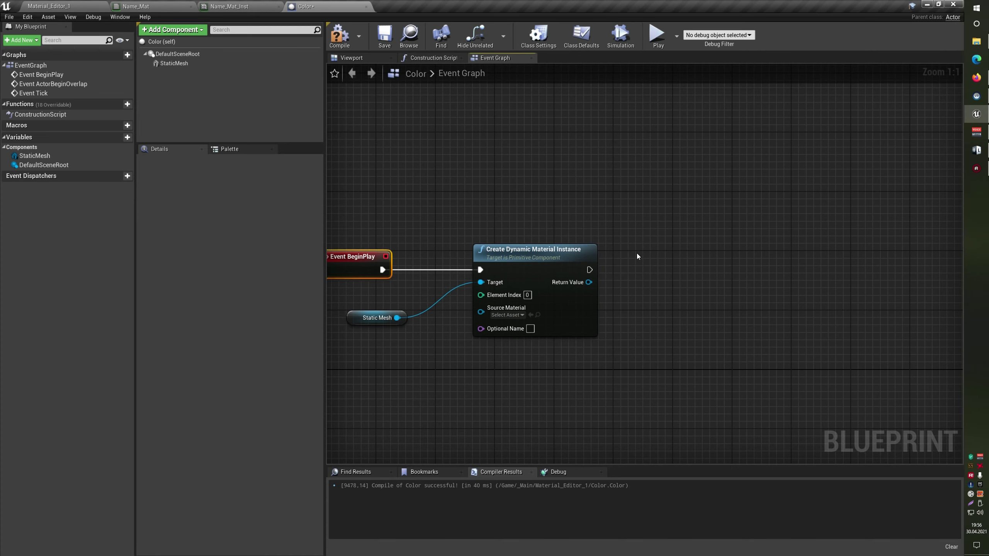
- Promote the Create Dynamic Material Instance Return Value to a new variable NewVar_0
right_click(589, 282)
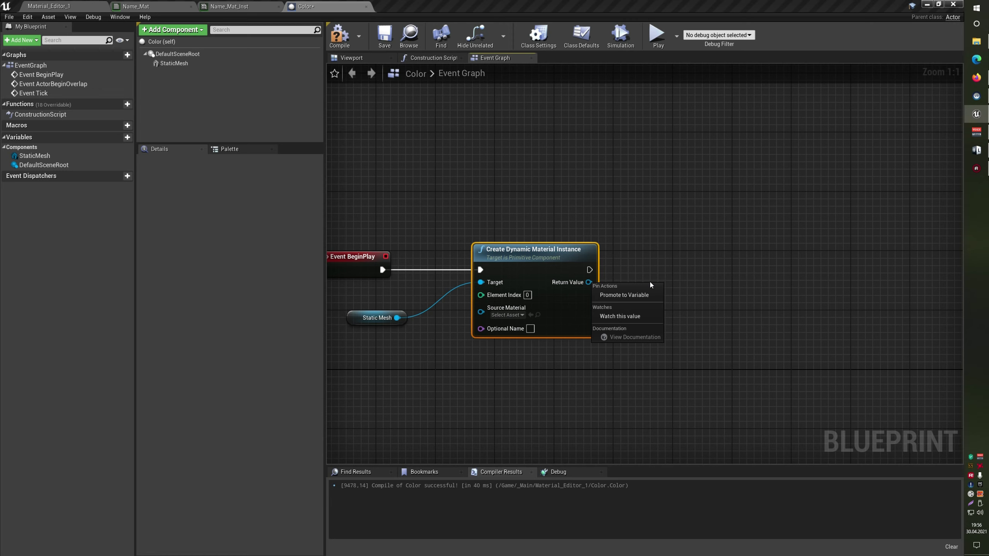
click(649, 295)
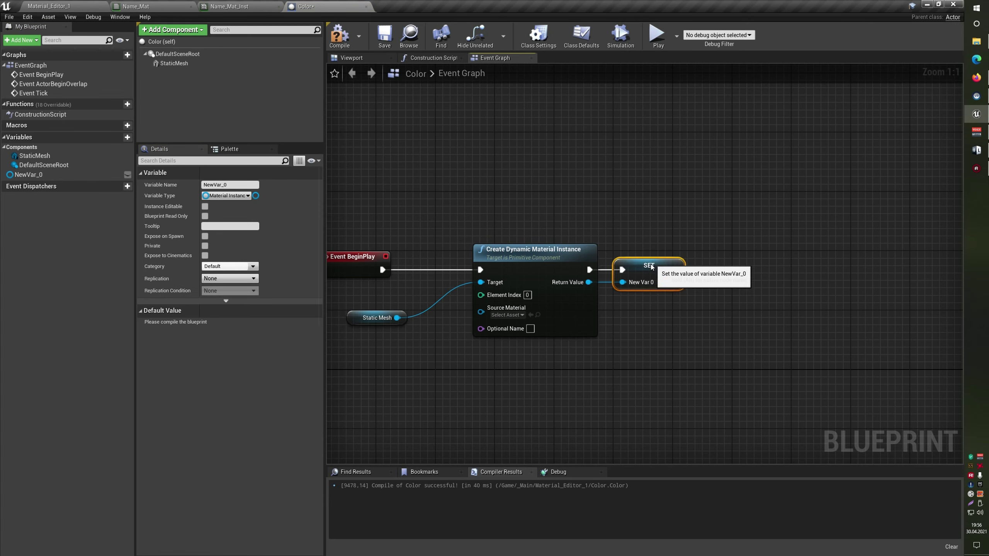
drag(684, 352, 630, 220)
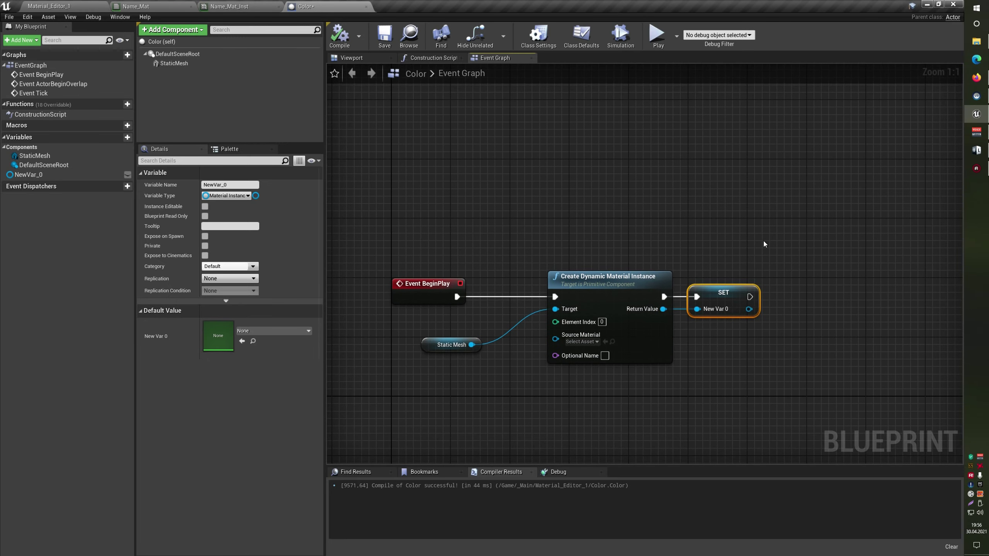
- Delete the disabled ActorBeginOverlap and Tick event nodes and compile the blueprint
right_drag(789, 351, 773, 305)
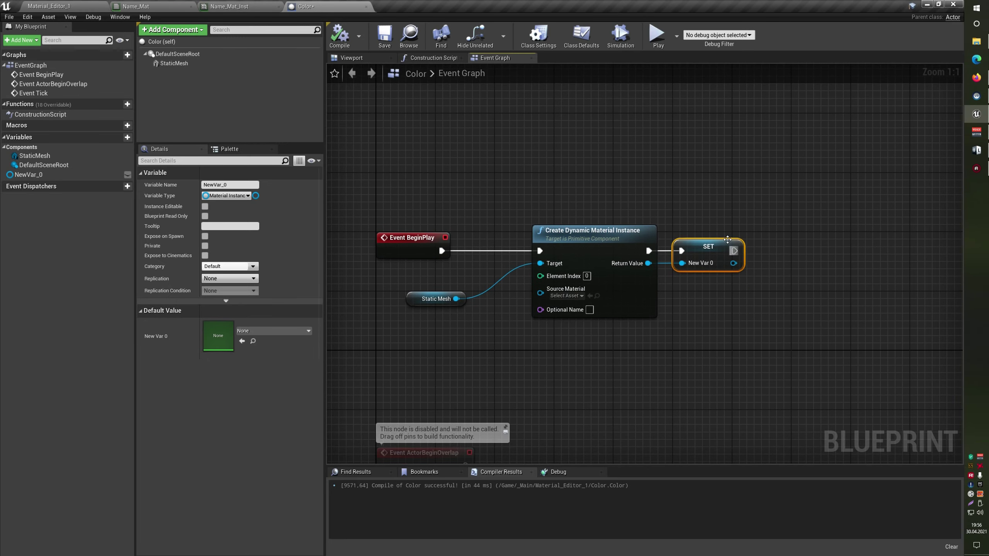
scroll(768, 308, down, 4)
drag(488, 221, 627, 350)
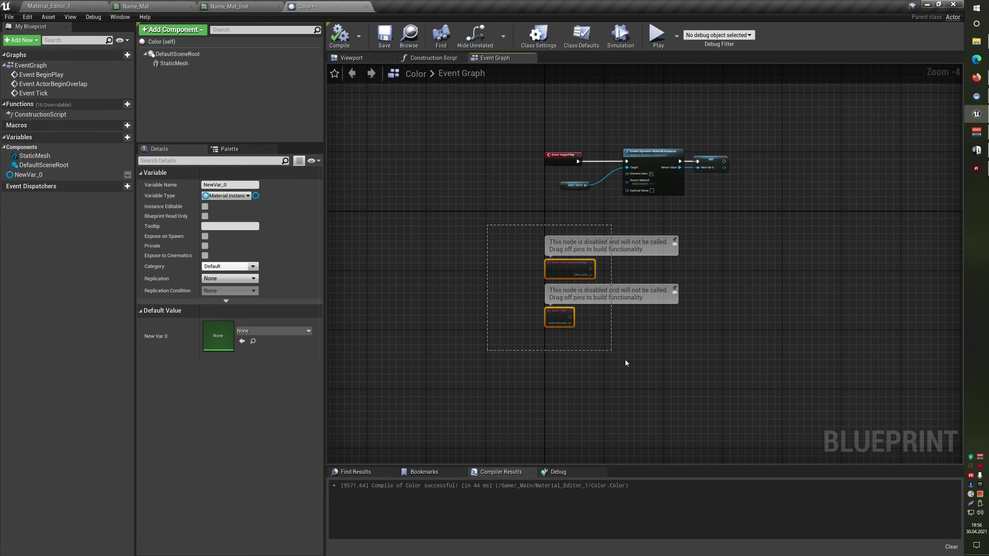
key(Delete)
right_drag(675, 311, 623, 402)
click(345, 48)
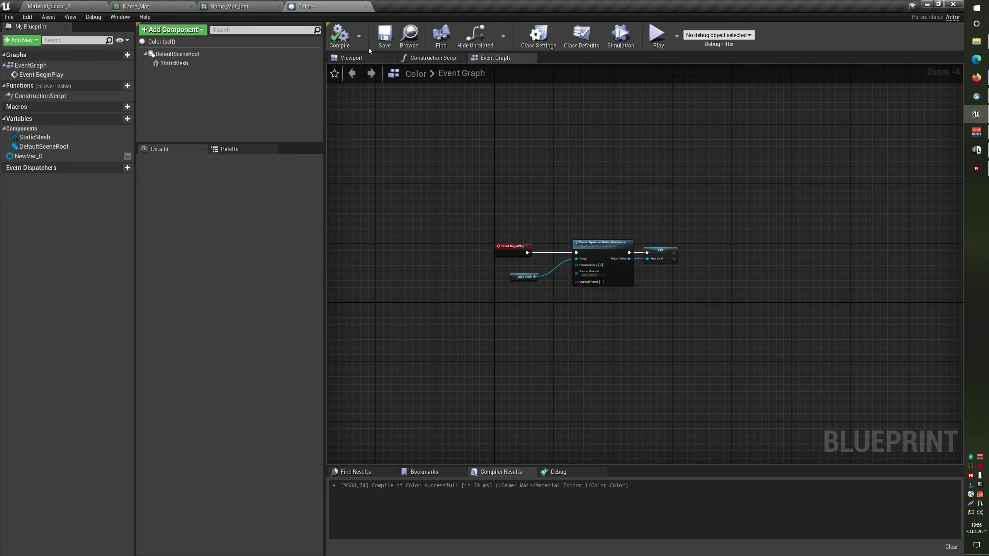
mouse_move(54, 156)
mouse_down()
mouse_move(377, 343)
mouse_move(553, 405)
mouse_up()
- Add a NewVar_0 getter and wire it into a new Set Scalar Parameter Value node
click(560, 408)
right_drag(501, 395, 433, 328)
scroll(434, 328, up, 4)
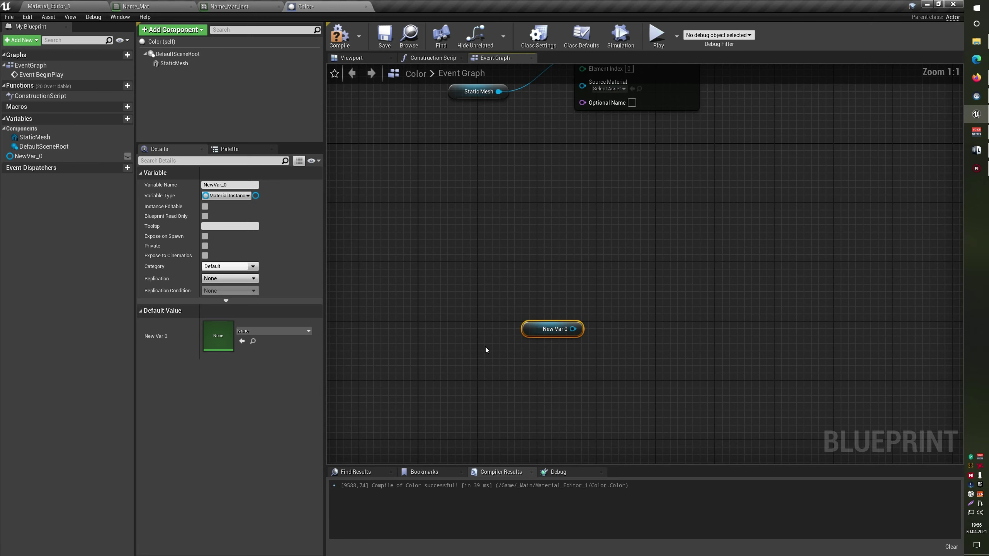
right_drag(486, 347, 463, 386)
drag(547, 377, 622, 395)
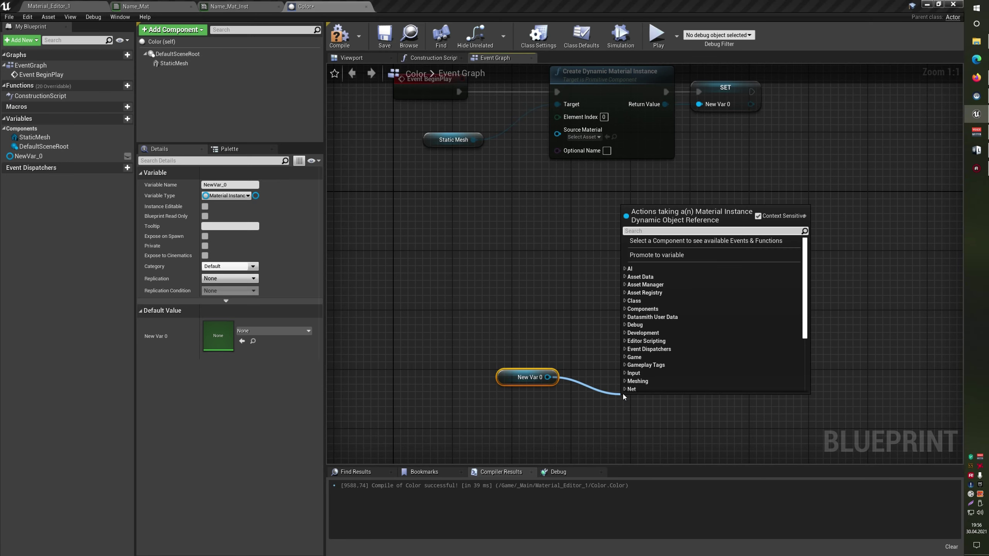
text(scalar)
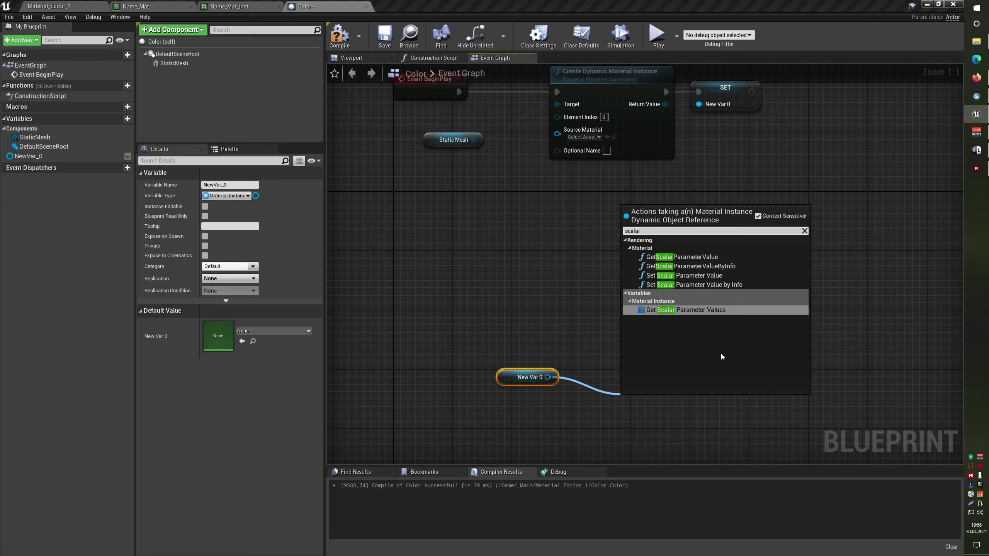
click(702, 275)
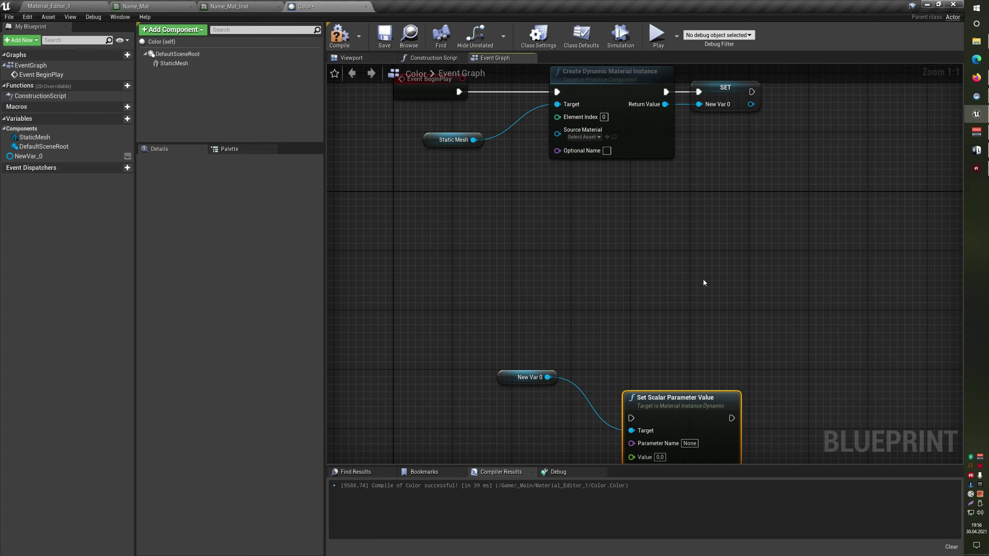
right_drag(697, 353, 659, 228)
drag(643, 278, 627, 226)
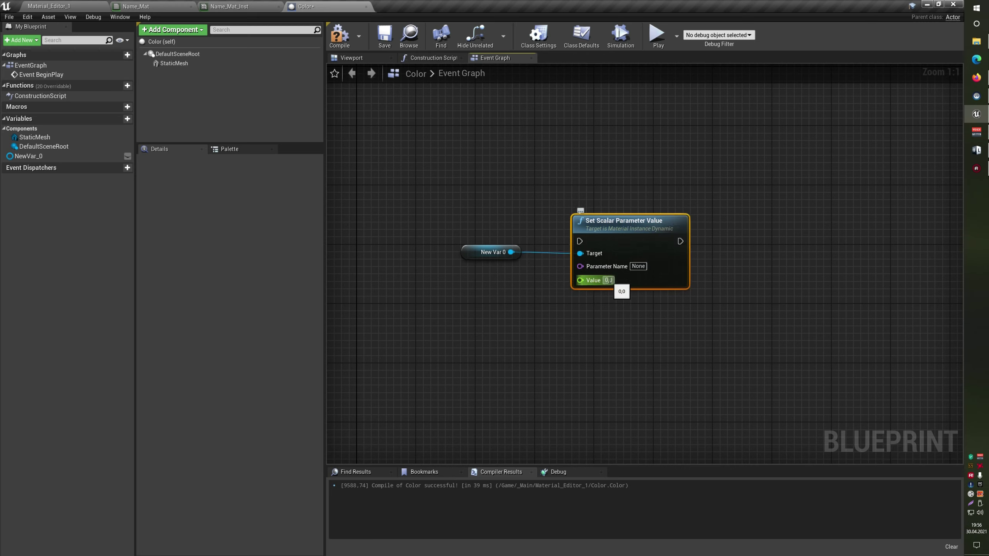
drag(580, 280, 563, 287)
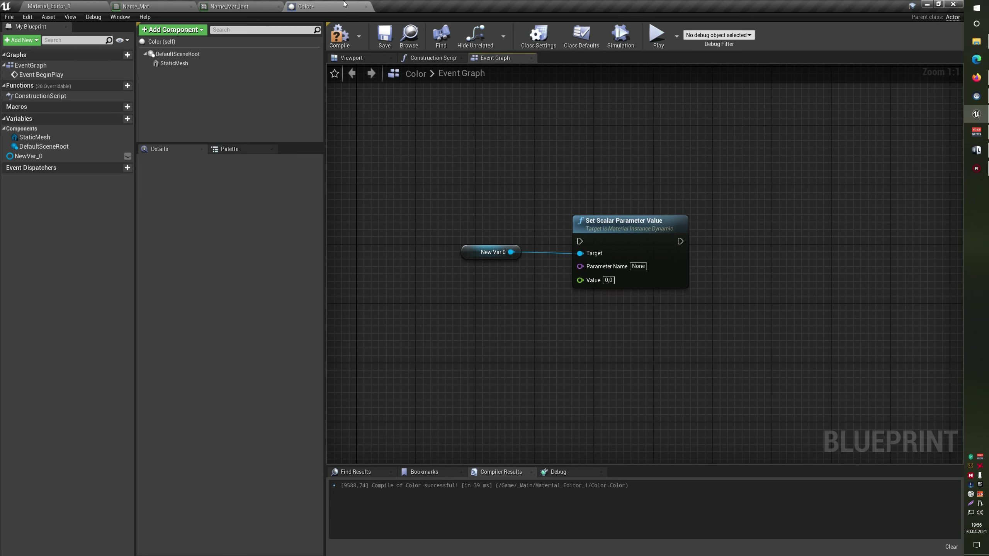
click(242, 6)
click(163, 6)
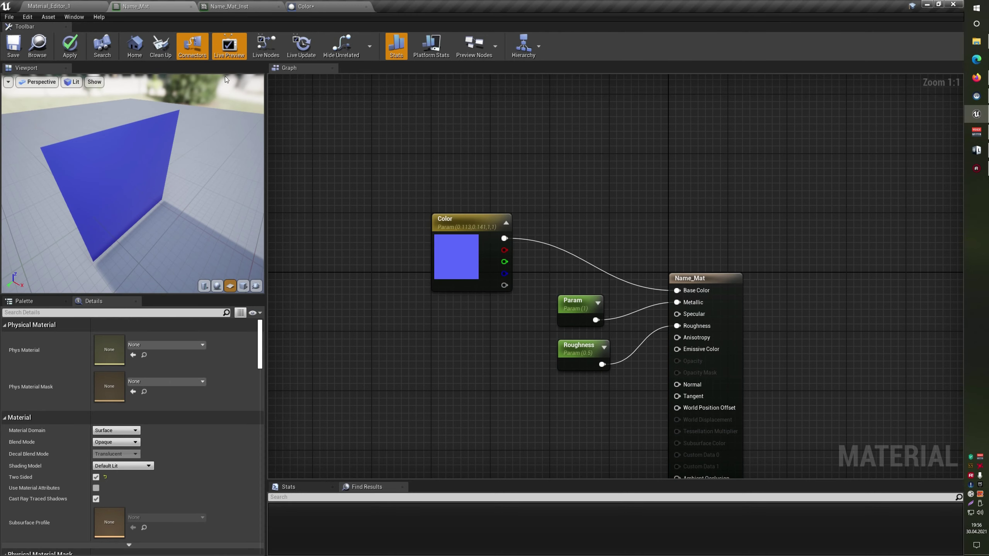
click(566, 308)
right_drag(549, 417, 548, 325)
click(555, 329)
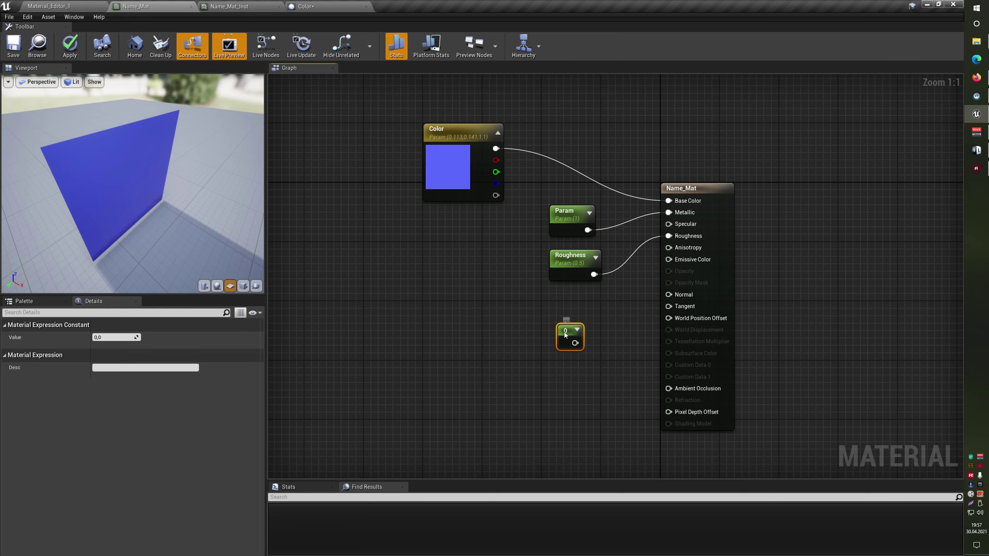
right_click(565, 334)
click(534, 328)
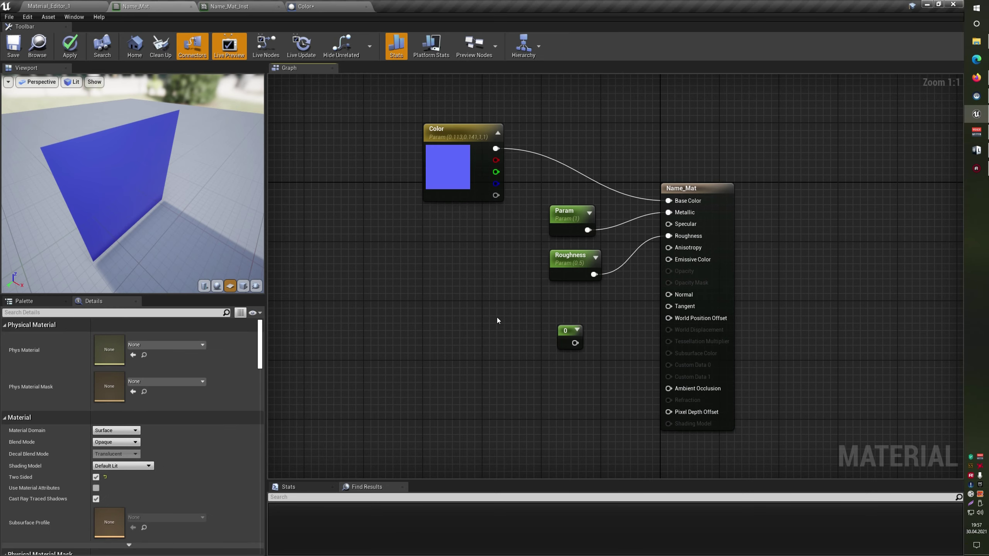
click(568, 334)
key(Delete)
right_drag(421, 179, 462, 267)
click(479, 279)
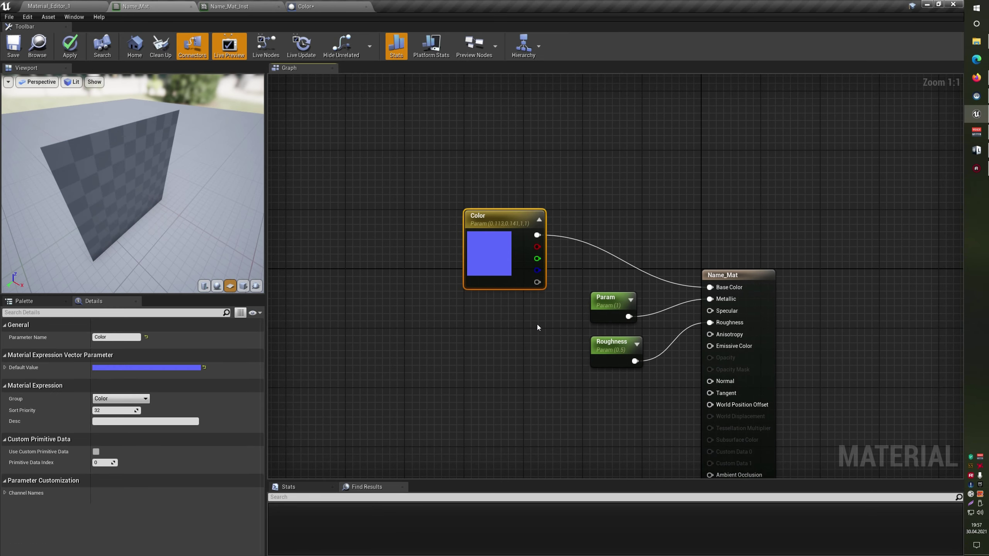
- Add a Set Vector Parameter Value node on NewVar_0 below the scalar node and split its Value pin
click(317, 7)
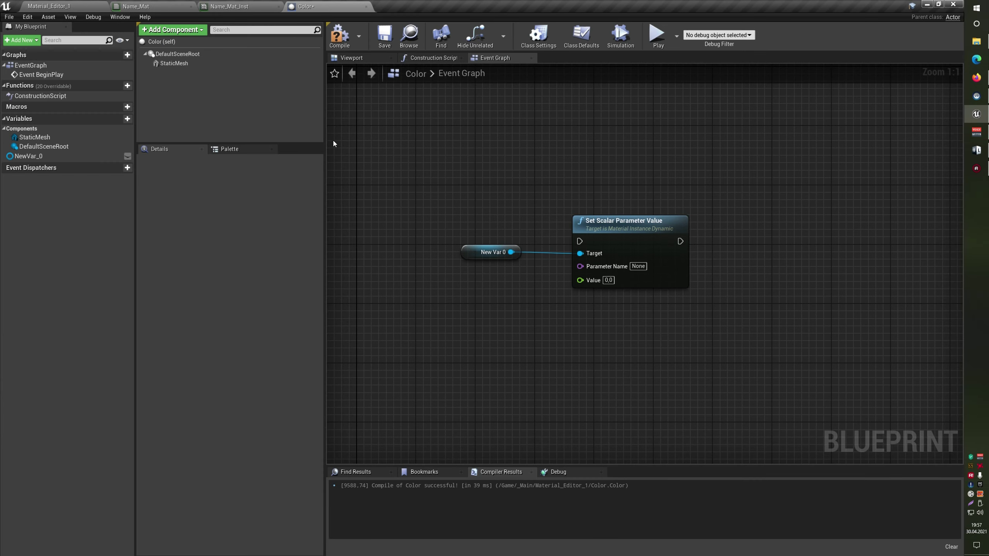
drag(510, 252, 571, 346)
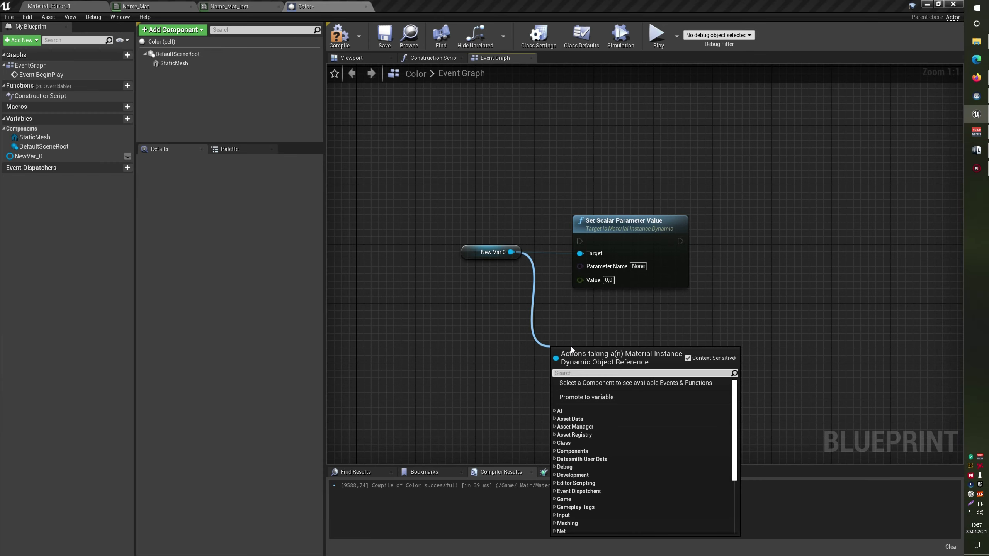
text(set color)
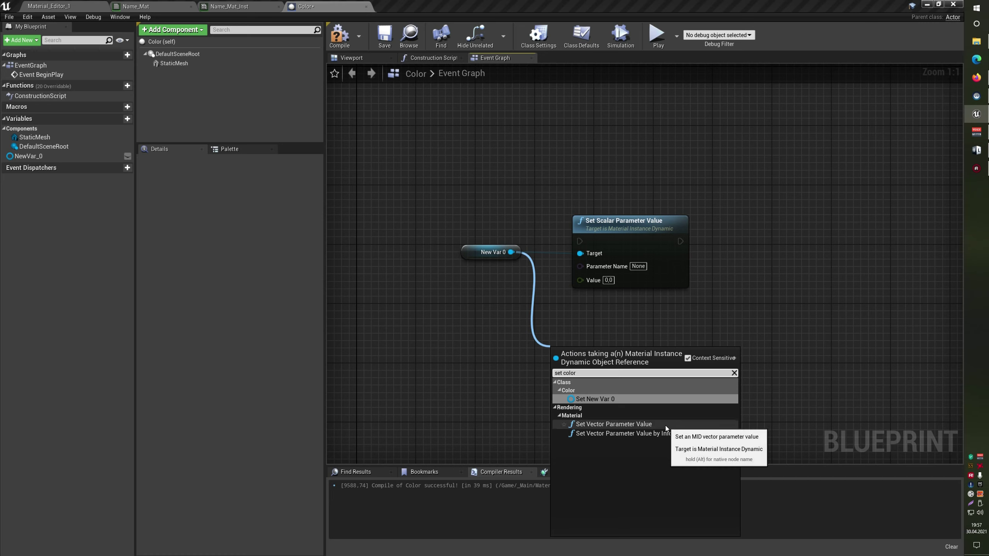
click(676, 426)
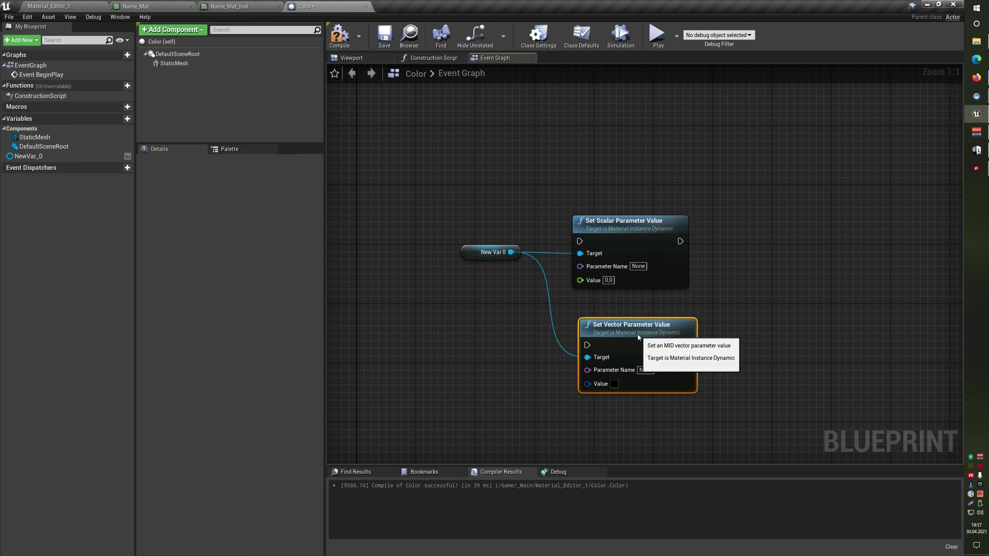
drag(638, 333, 630, 317)
right_click(591, 369)
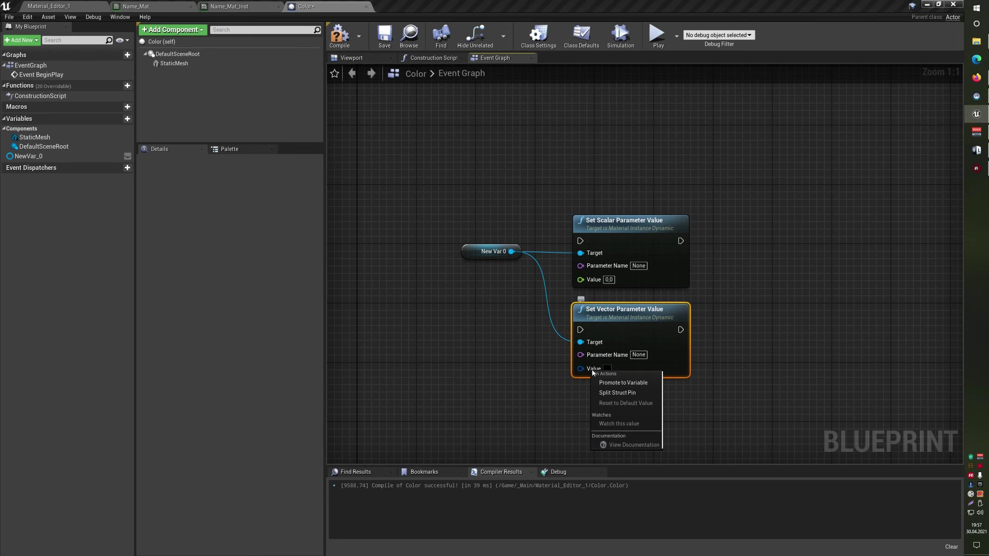
click(616, 392)
- Recombine the Value R, G, B, A pins into one colour and name the parameter Color
right_drag(747, 405, 728, 336)
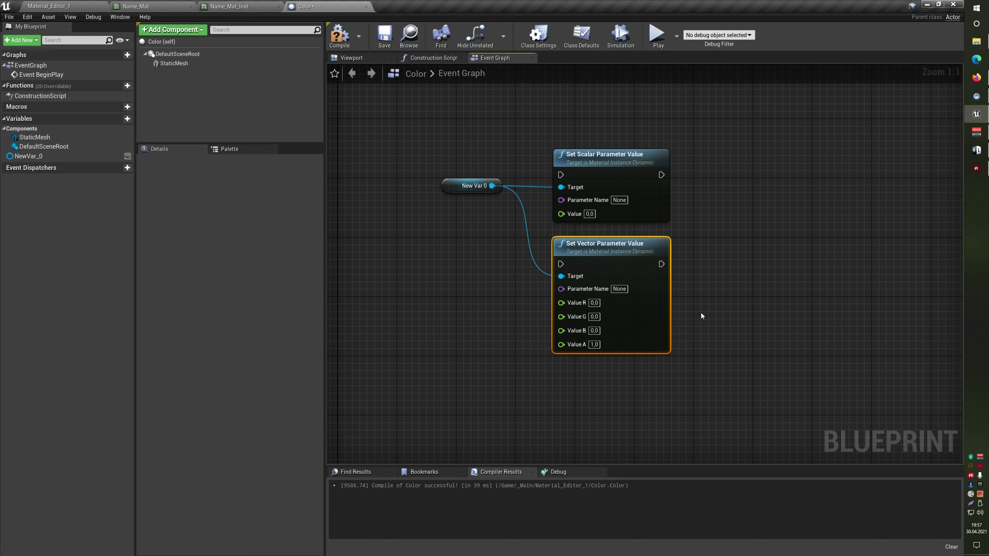
right_drag(725, 324, 759, 368)
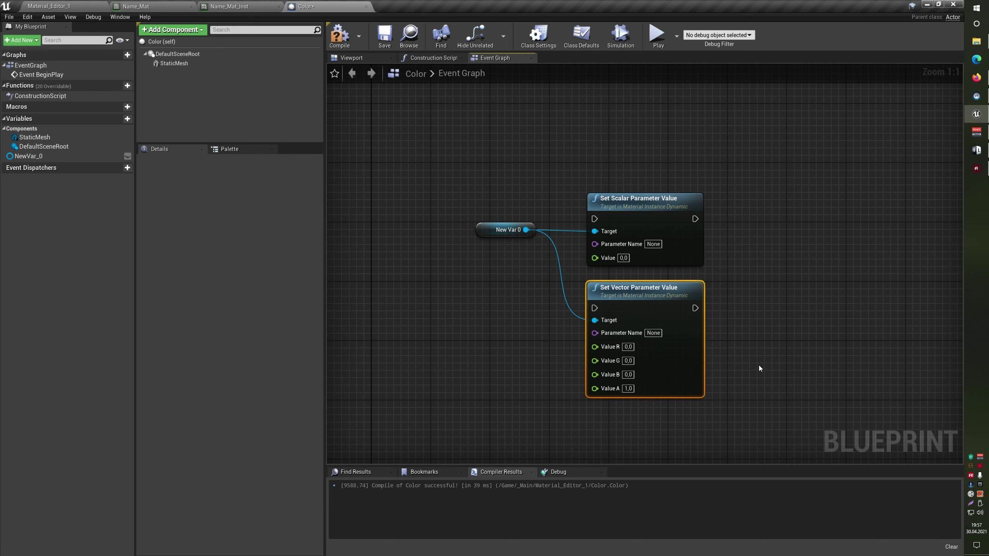
right_click(621, 346)
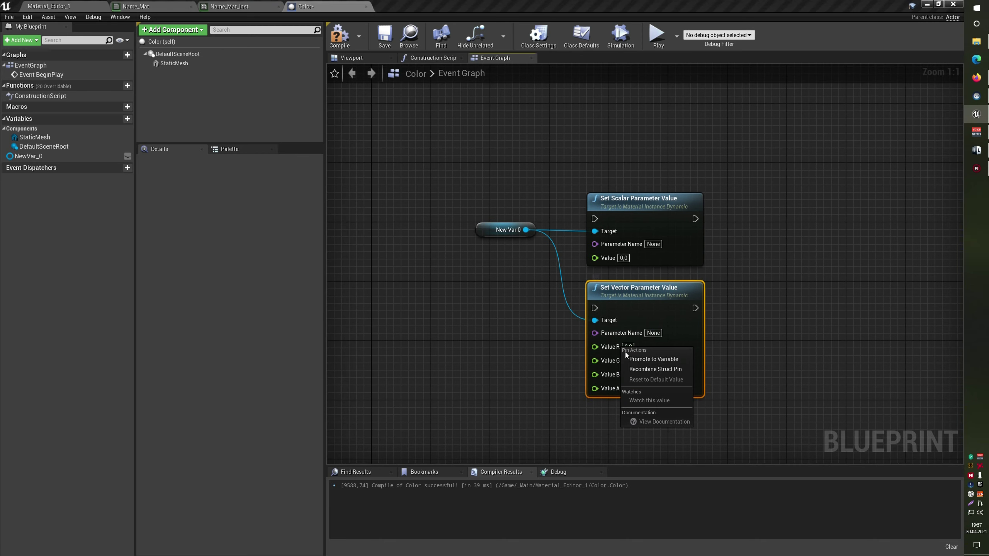
click(657, 370)
right_drag(746, 354, 776, 365)
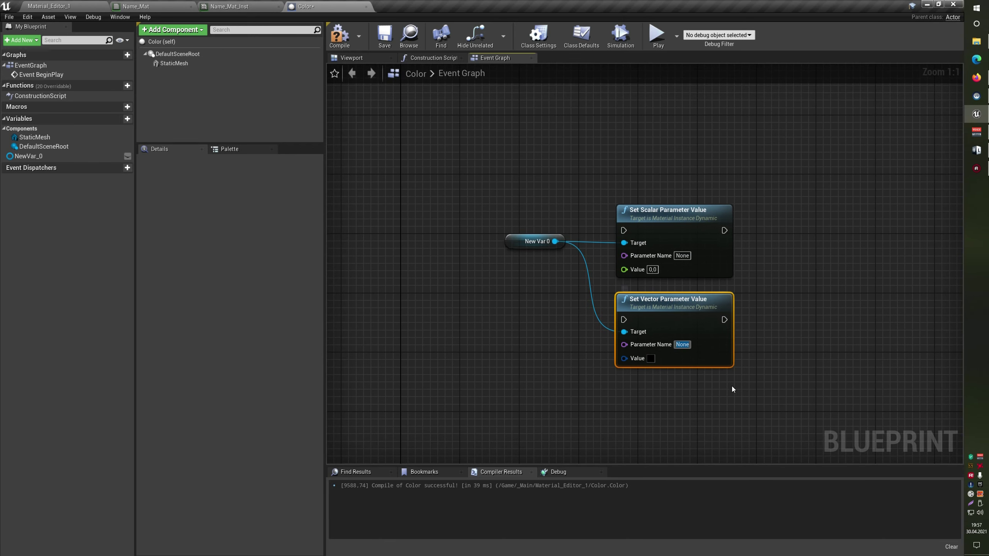
text(Color)
key(Return)
click(180, 5)
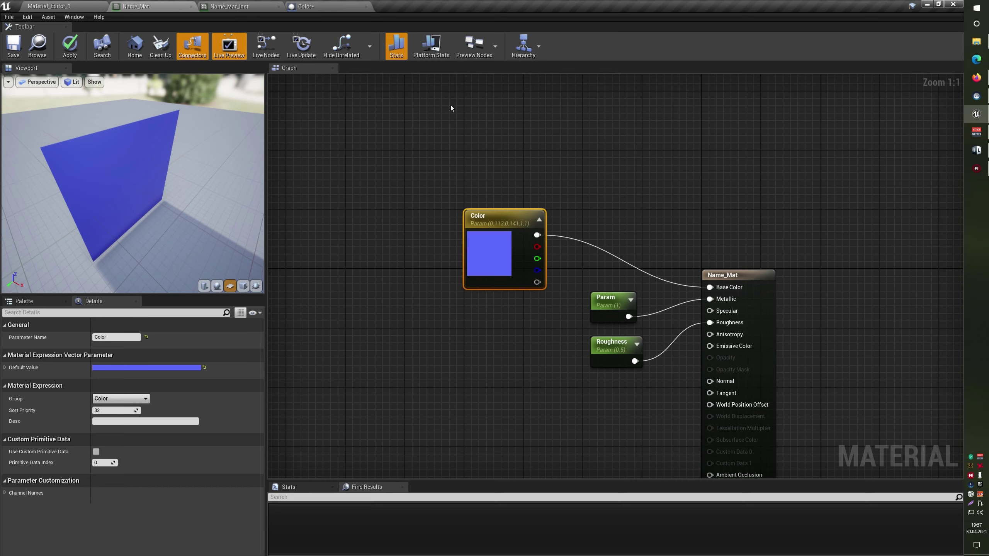
- Change the Set Vector Parameter Value colour to cyan in the colour picker
drag(450, 108, 518, 356)
click(305, 6)
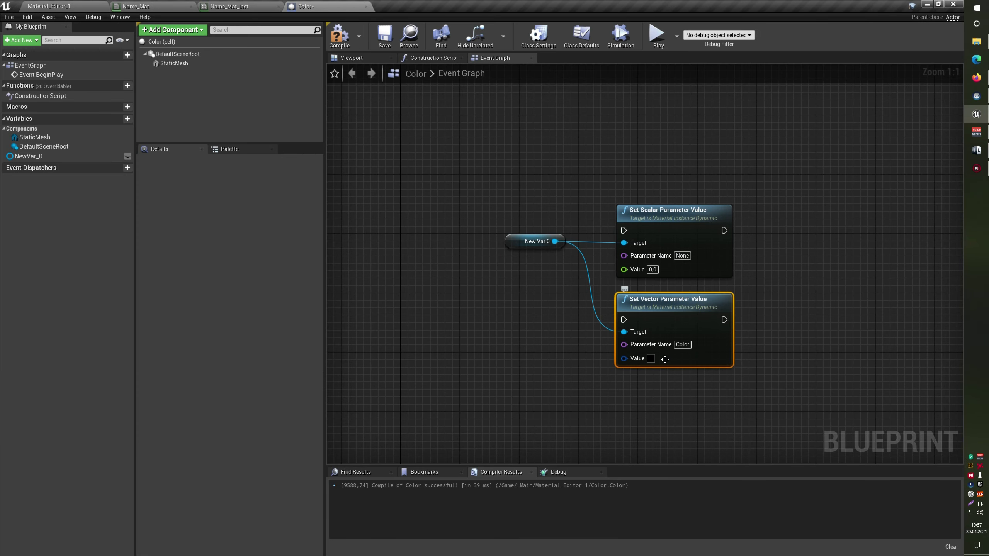
click(650, 358)
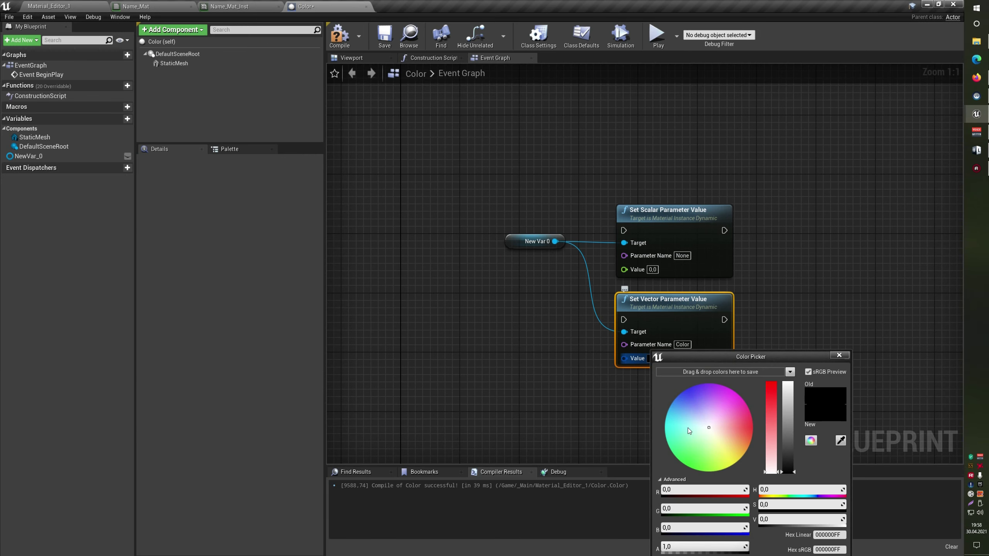
drag(757, 436, 666, 437)
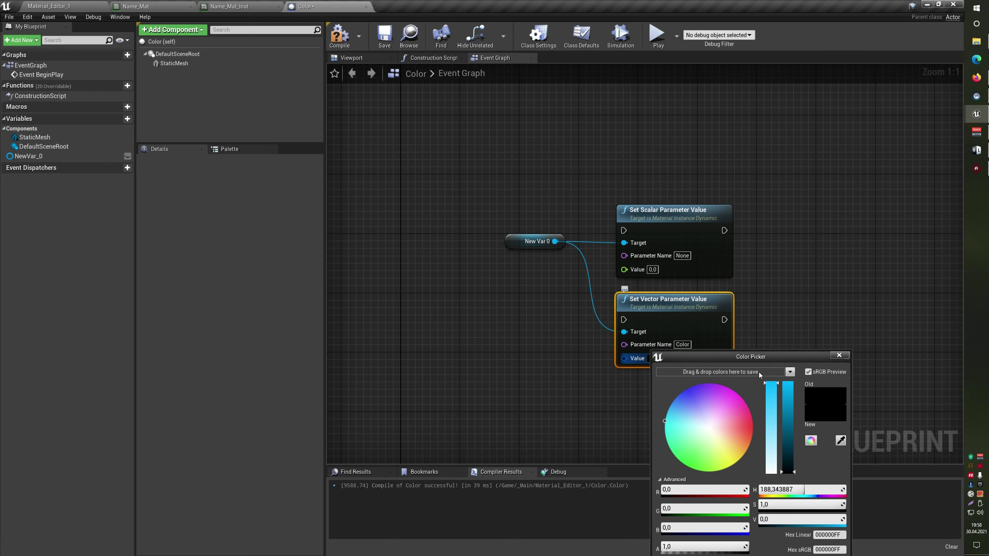
drag(758, 372, 629, 230)
scroll(722, 317, down, 2)
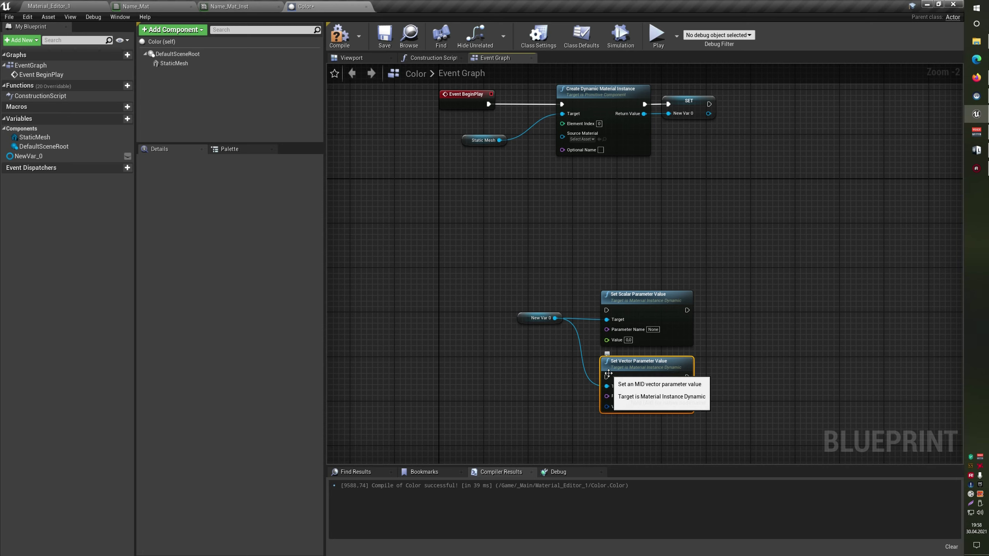
- Move the parameter nodes and New Var 0 up beneath the dynamic material instance chain
drag(607, 376, 513, 377)
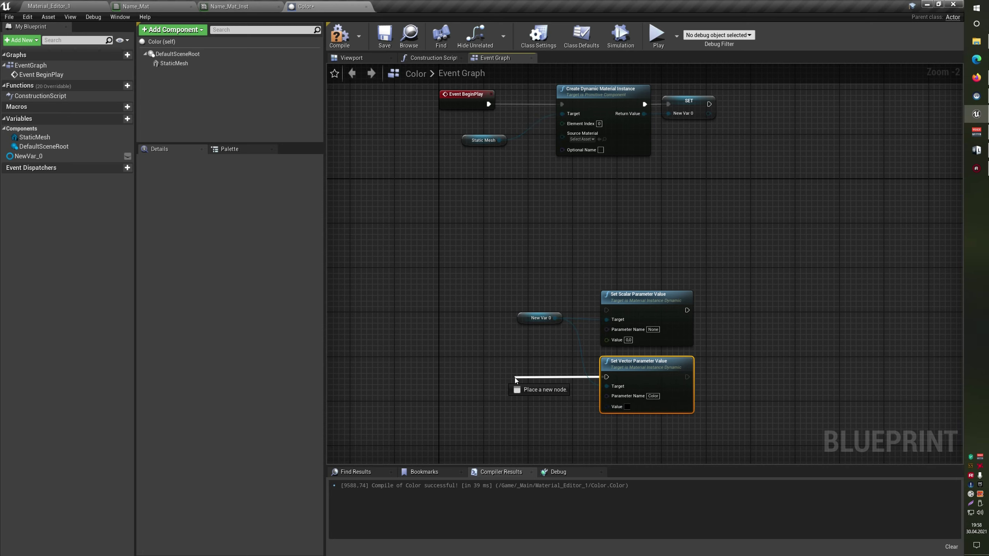
click(469, 363)
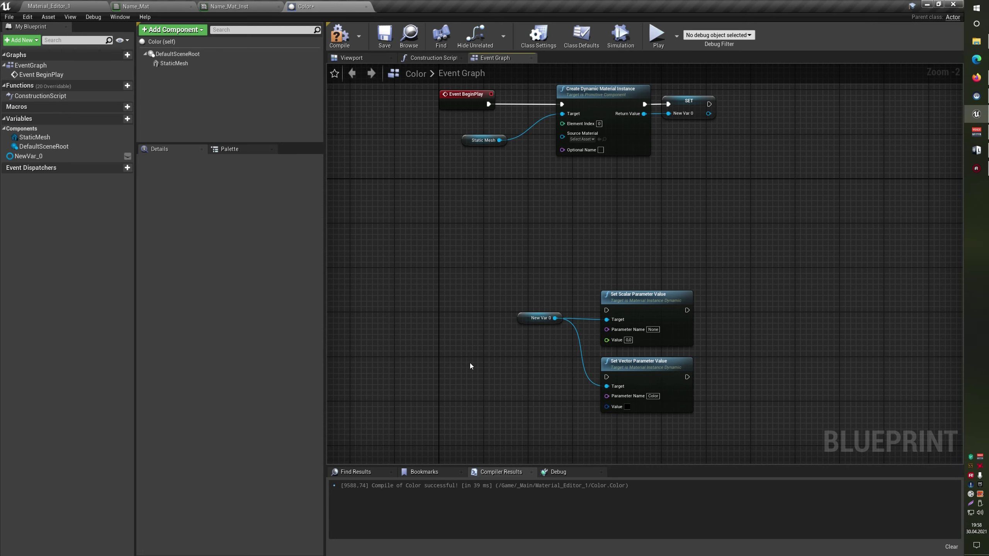
drag(608, 303, 565, 191)
right_drag(566, 191, 620, 305)
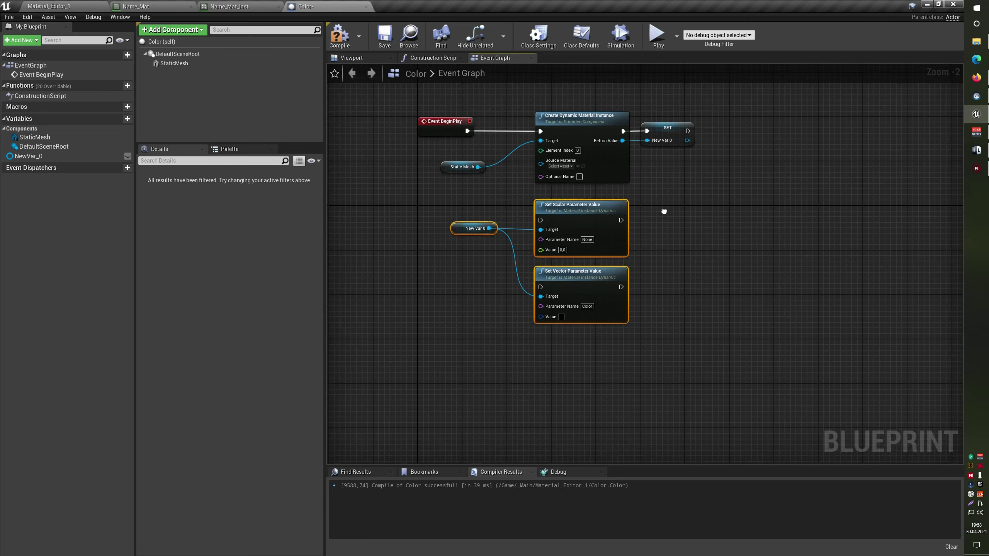
drag(433, 150, 767, 425)
click(787, 412)
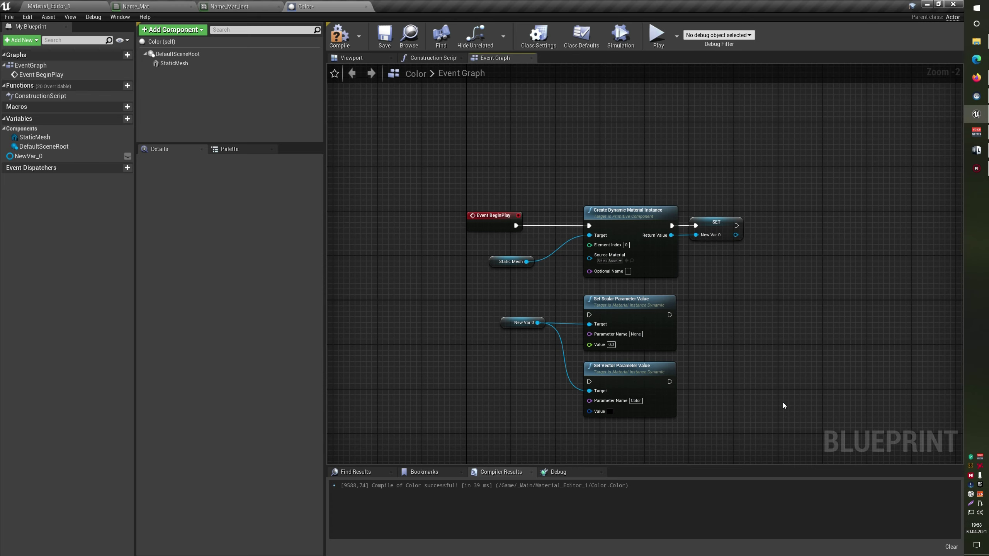
key(ctrl+a)
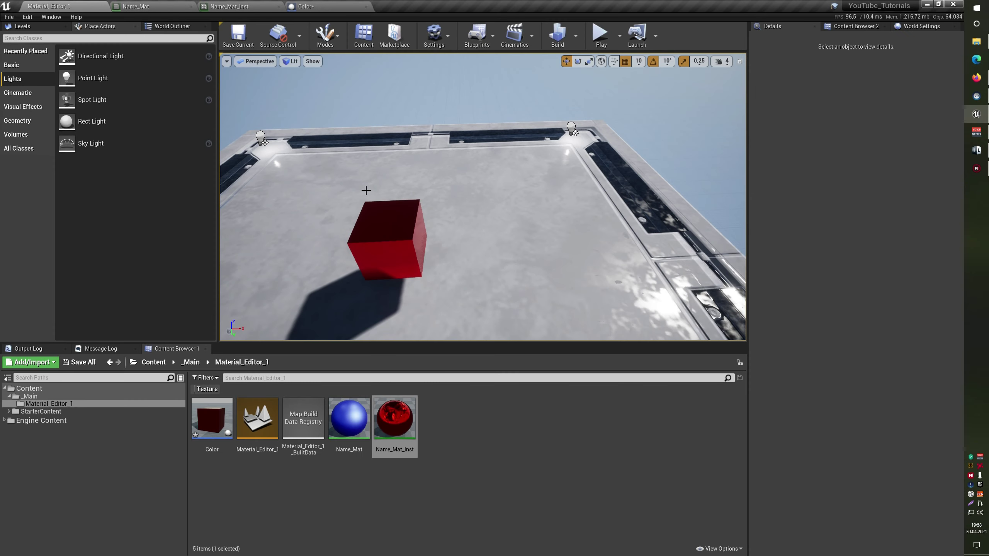
- Force-delete the Color blueprint asset from the Content Browser
click(501, 495)
click(212, 418)
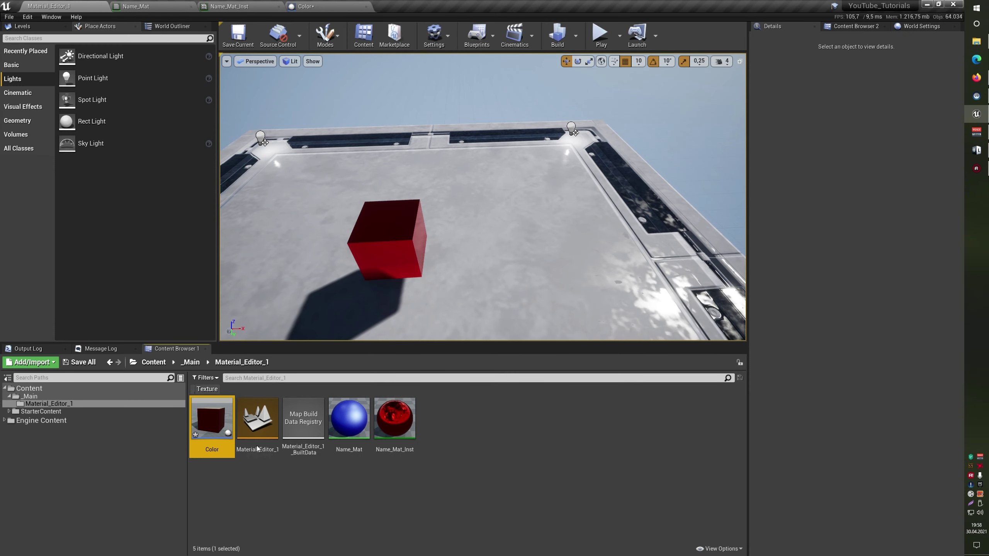
key(Delete)
click(424, 402)
- In Name_Mat, delete the Color, Param and Roughness nodes, leaving only the output node
double_click(303, 417)
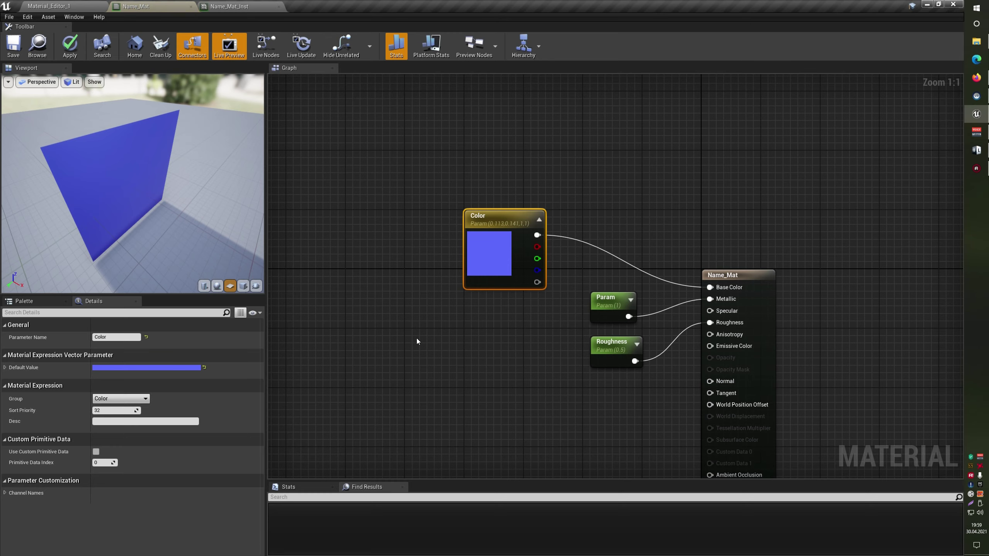
drag(426, 173, 608, 410)
key(Delete)
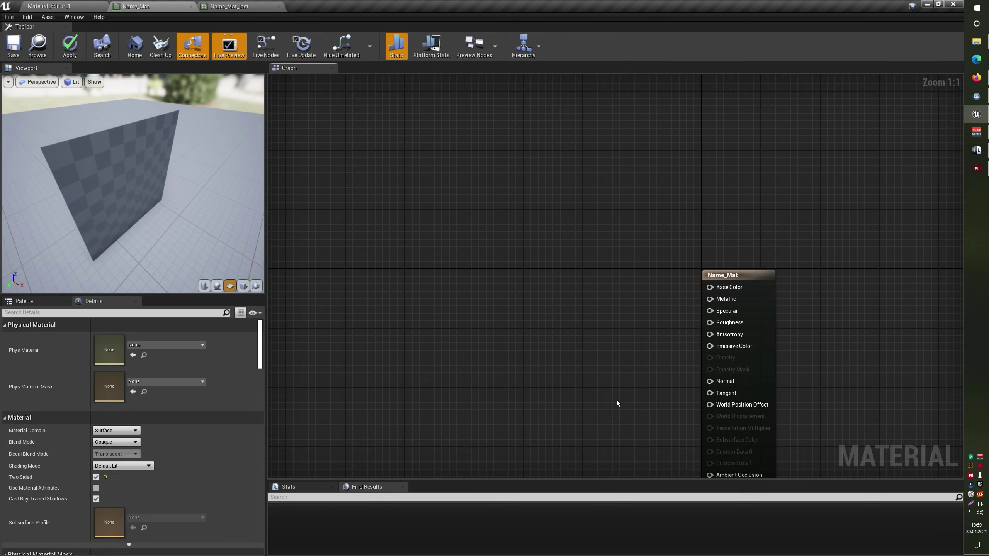
right_drag(551, 383, 571, 319)
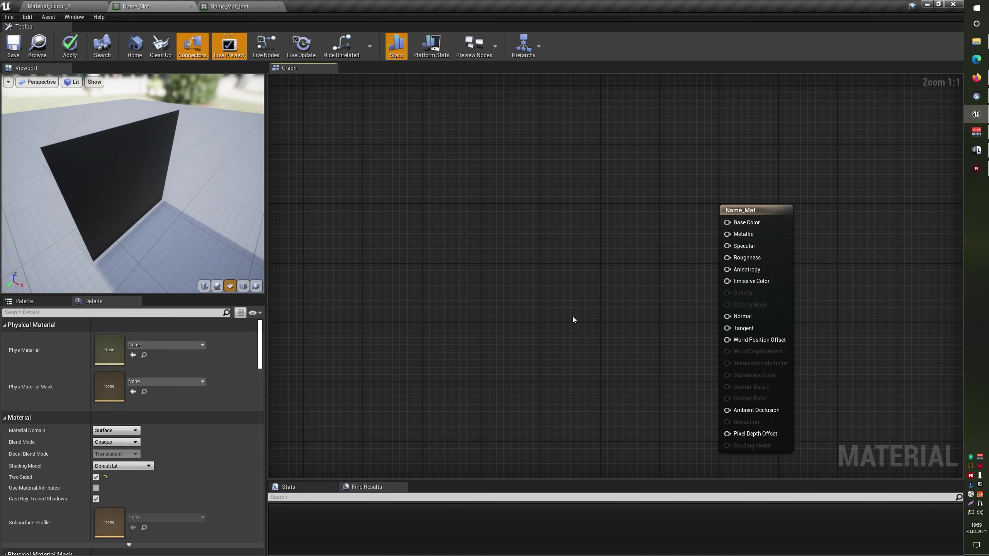
scroll(573, 320, down, 1)
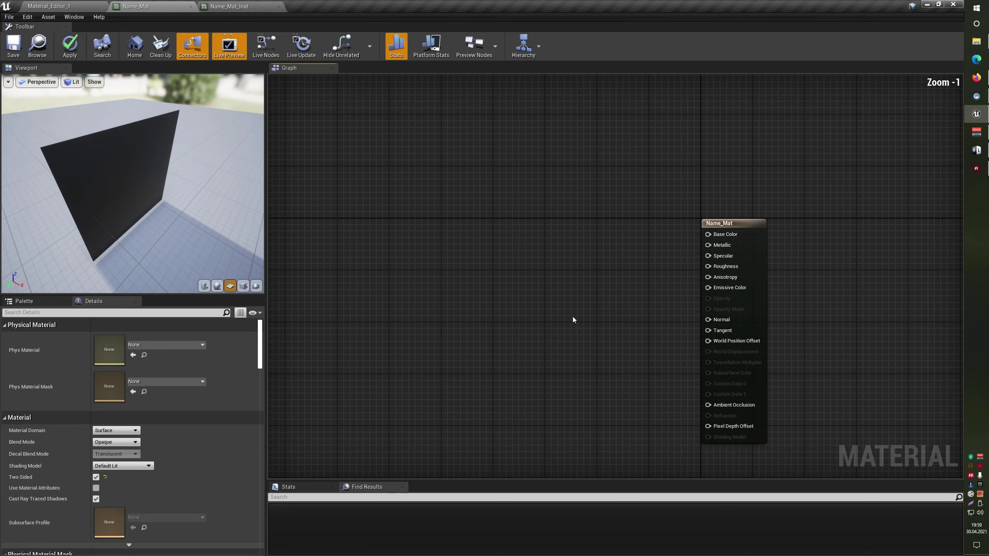
right_drag(572, 319, 562, 291)
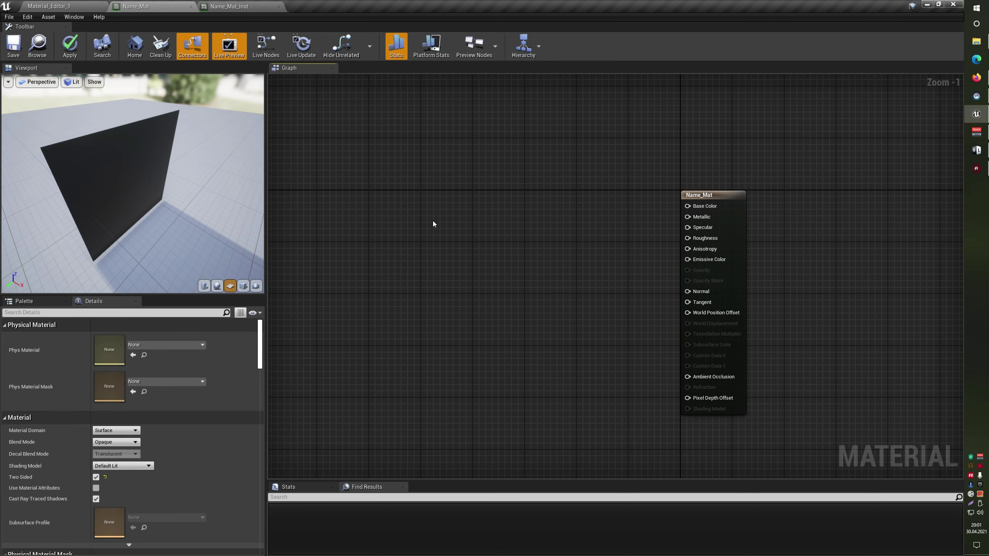
- Drag T_Brick_Clay_New_D, _M and _N from StarterContent's texture-filtered view into Name_Mat's graph
click(48, 6)
click(43, 412)
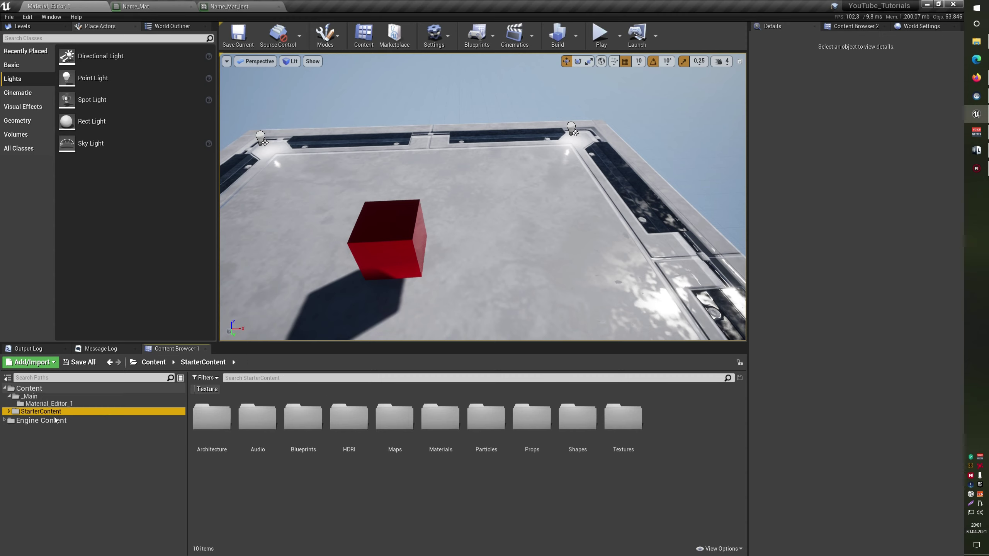
click(203, 390)
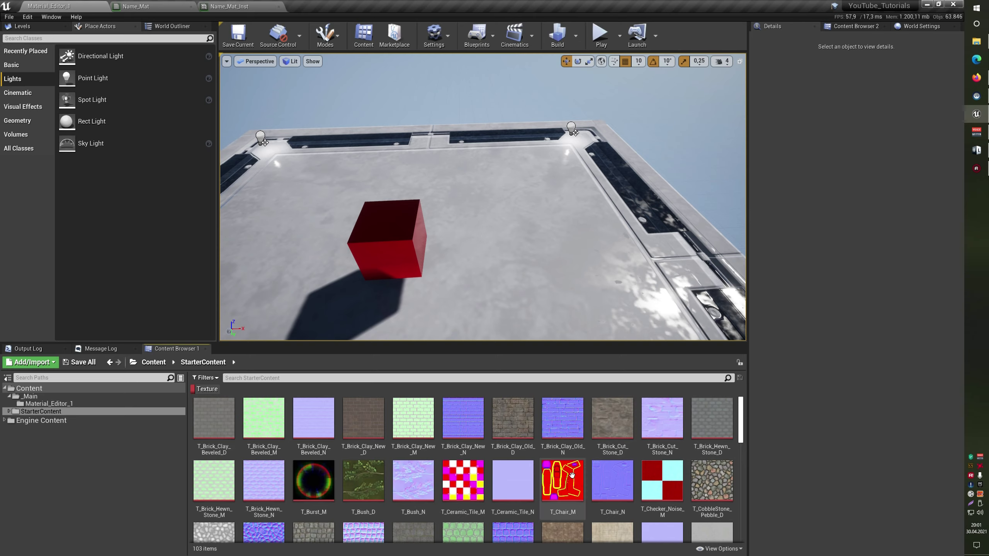
click(375, 451)
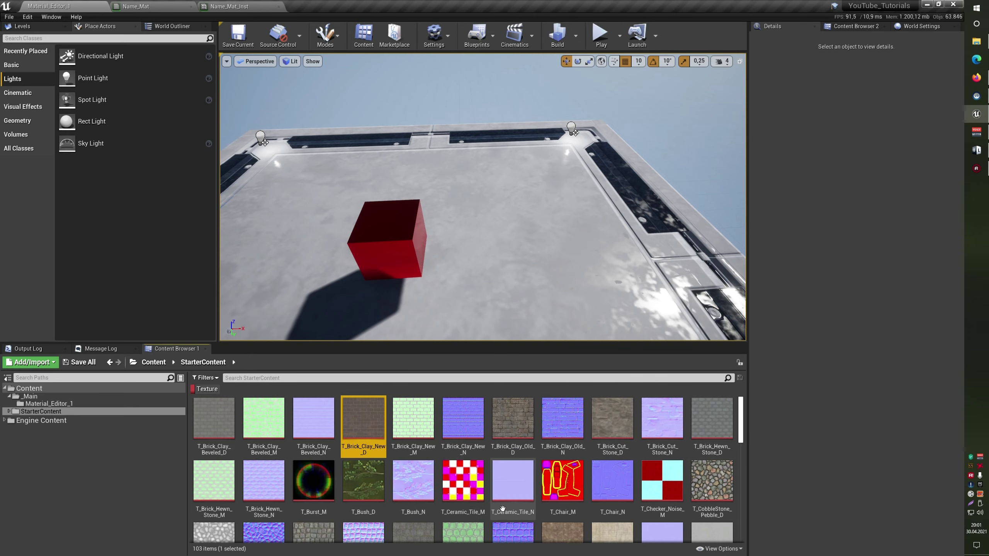
ctrl+click(413, 420)
ctrl+click(463, 421)
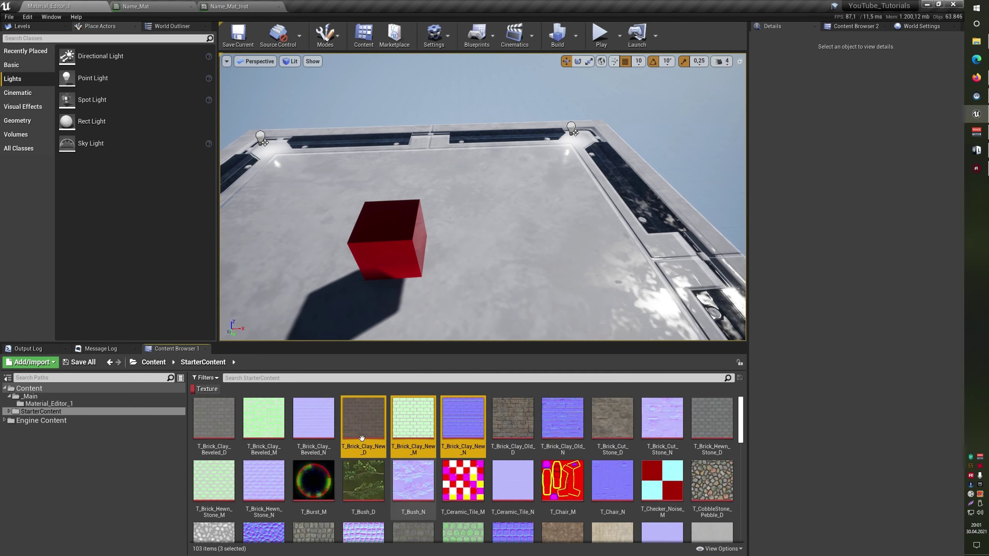
mouse_move(372, 409)
mouse_down()
mouse_move(163, 5)
mouse_move(432, 213)
mouse_up()
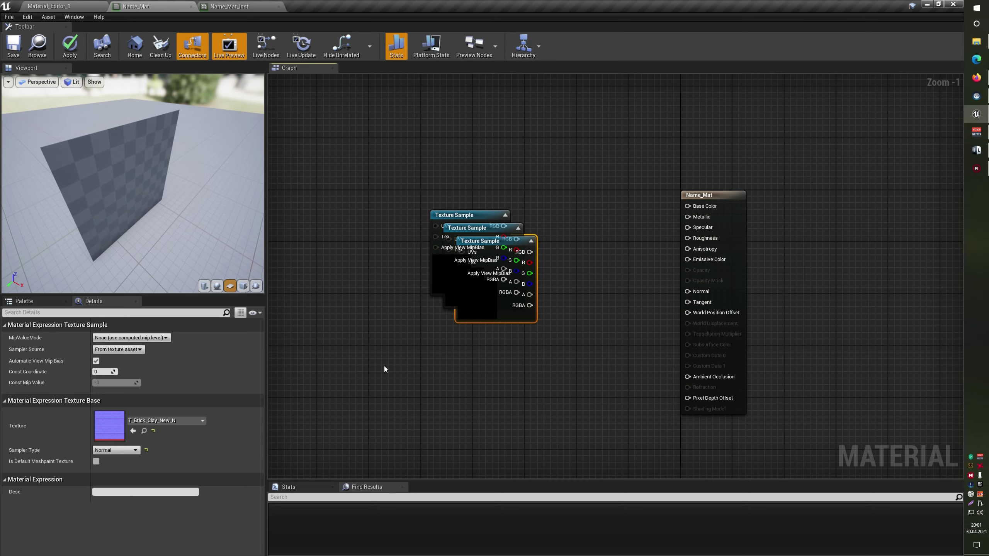
- Spread the brick texture samples apart, and add then delete an extra Texture Sample node
drag(475, 316, 382, 433)
drag(468, 298, 536, 415)
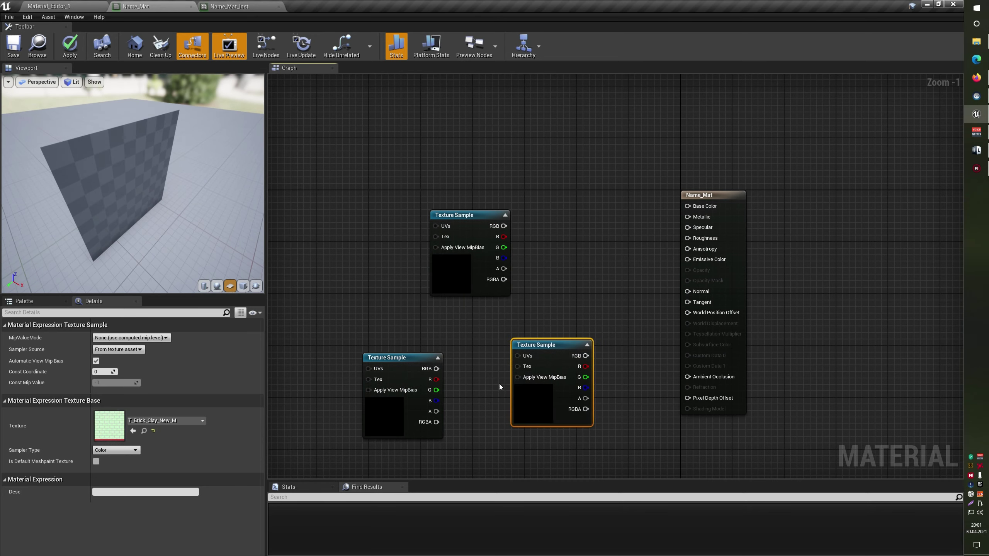
right_click(564, 134)
text(et)
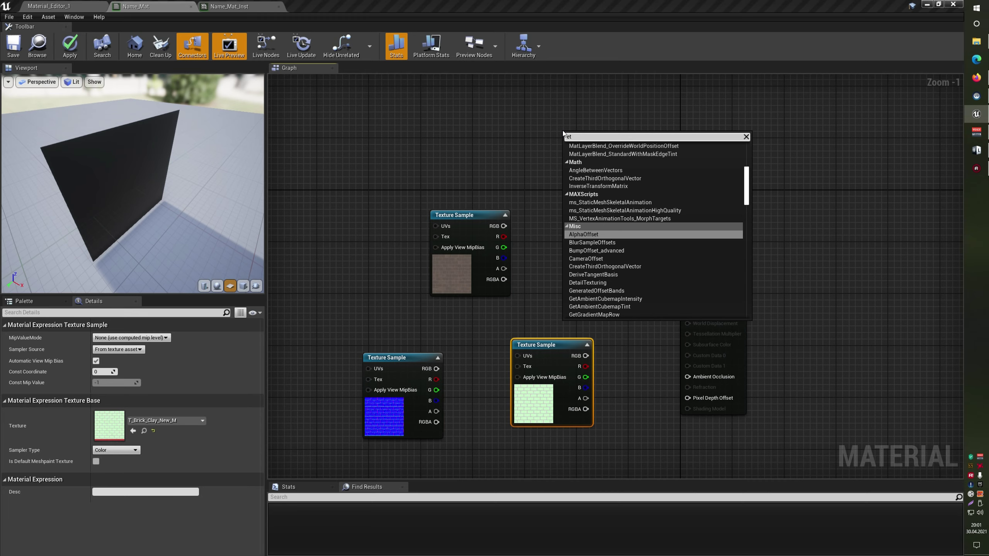
key(BackSpace)
text(xtu)
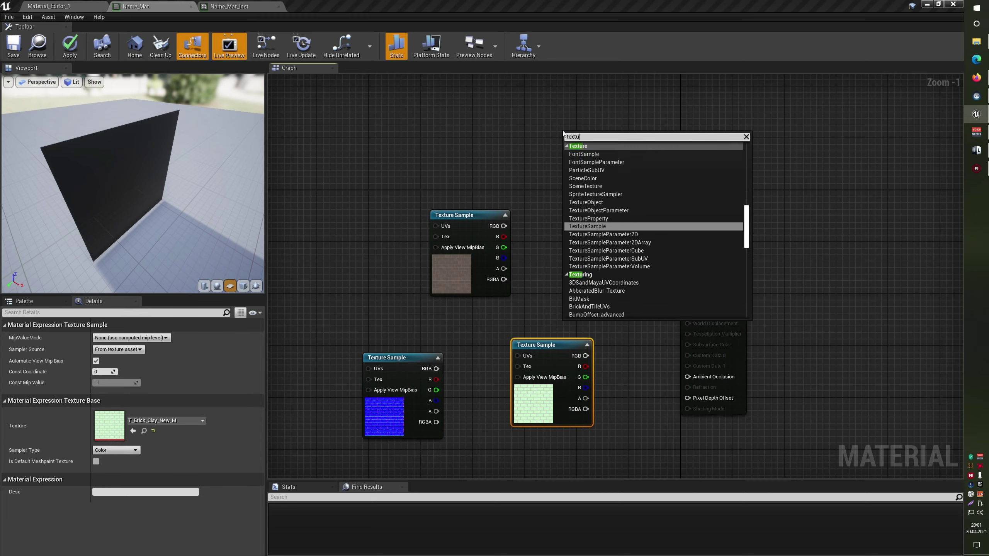
text(re)
click(598, 210)
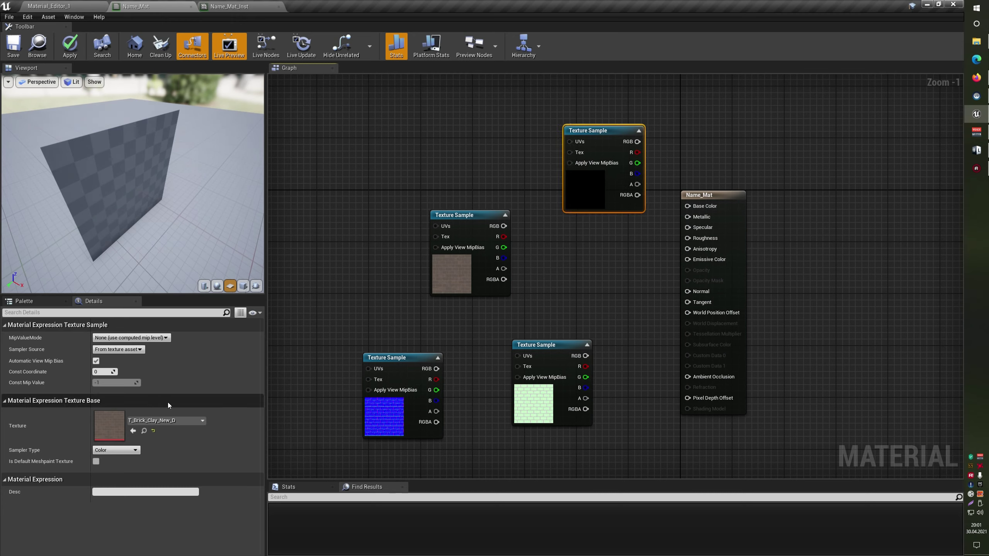
key(Delete)
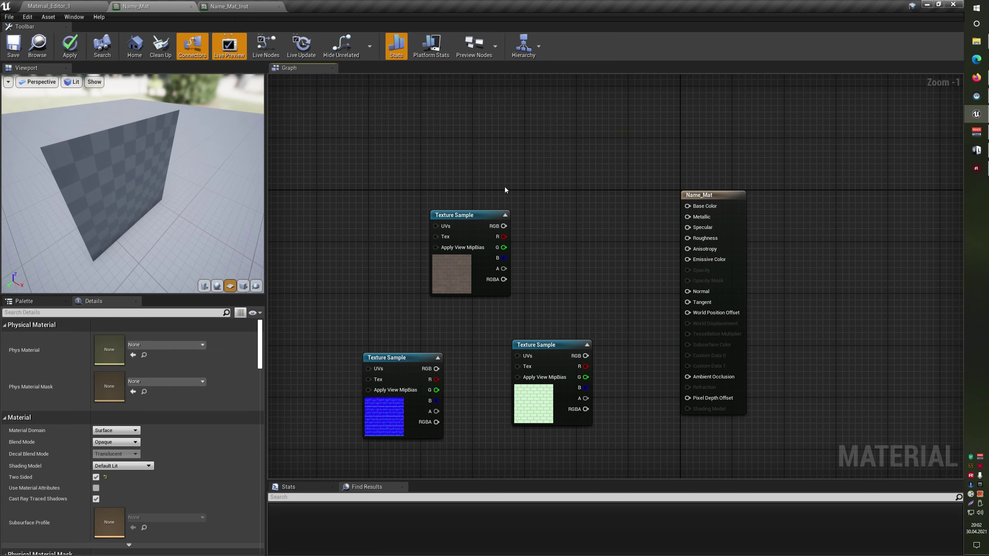
- Undo a stray Blend_Overlay node and stack the samples in a D, M, N column
click(56, 303)
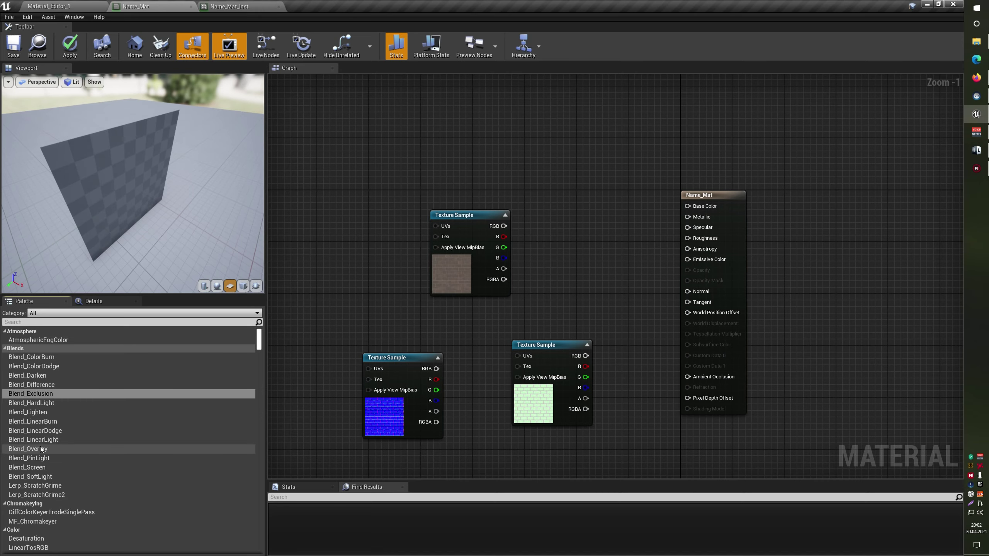
mouse_move(40, 448)
mouse_down()
mouse_move(80, 435)
mouse_move(423, 131)
mouse_up()
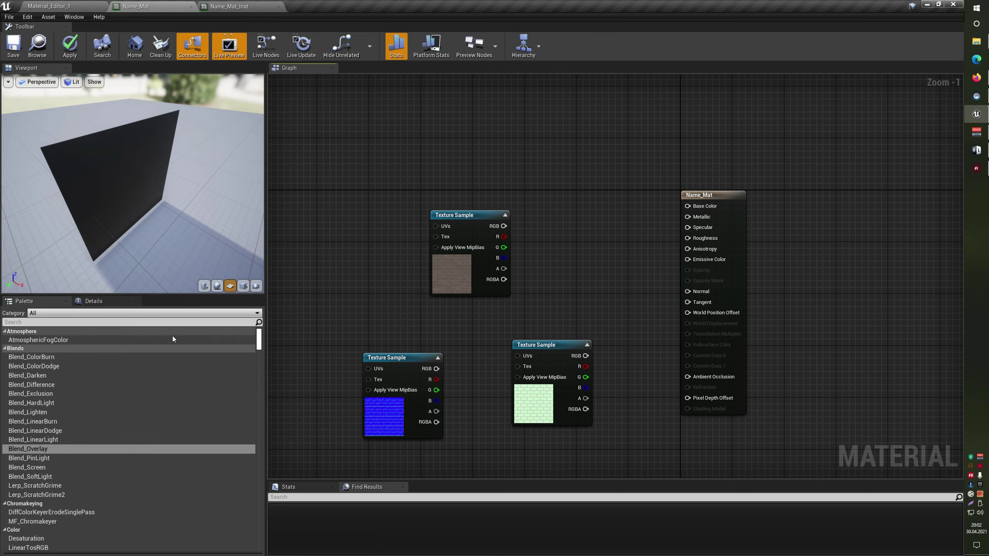
key(ctrl+z)
drag(582, 363, 491, 272)
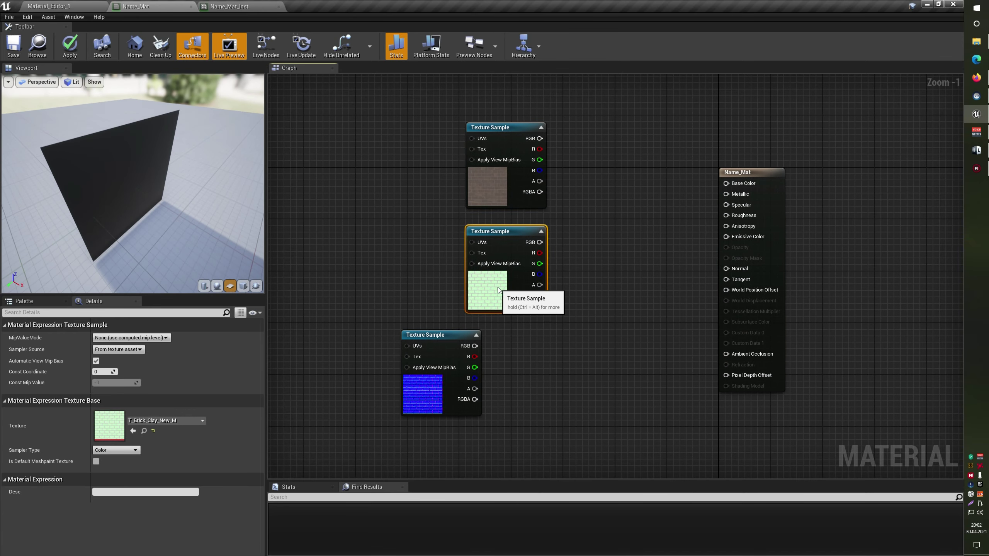
drag(419, 393, 478, 412)
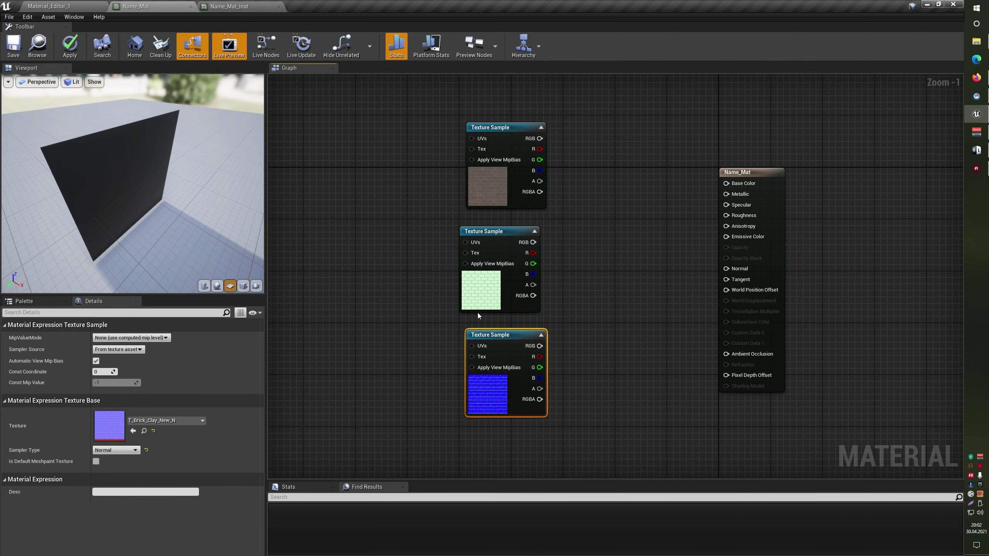
click(483, 290)
right_drag(542, 192, 533, 264)
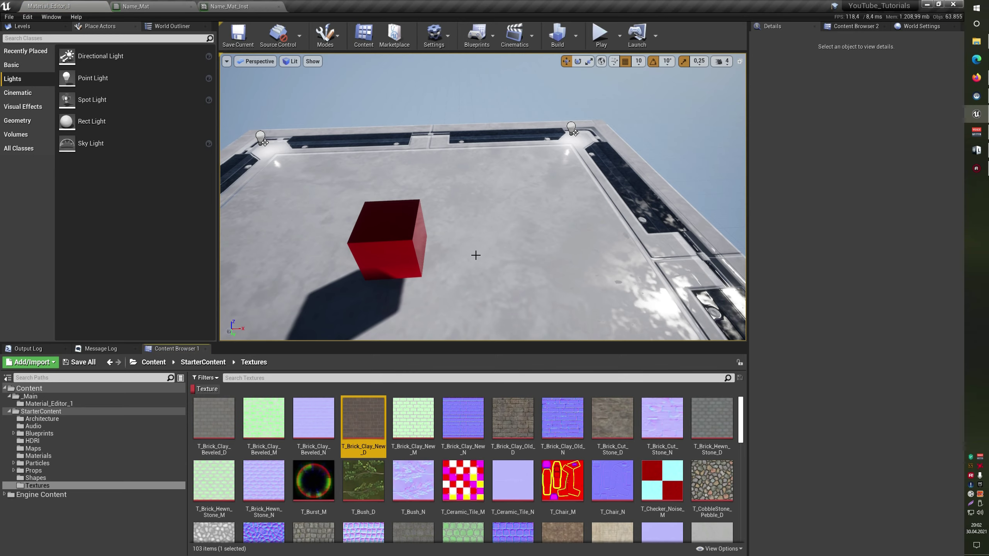
mouse_move(360, 417)
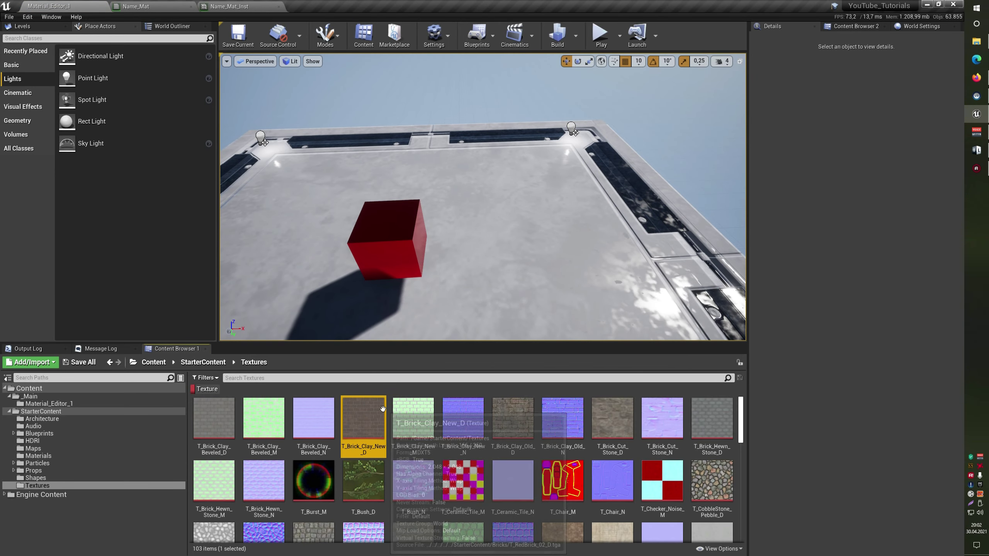
click(176, 6)
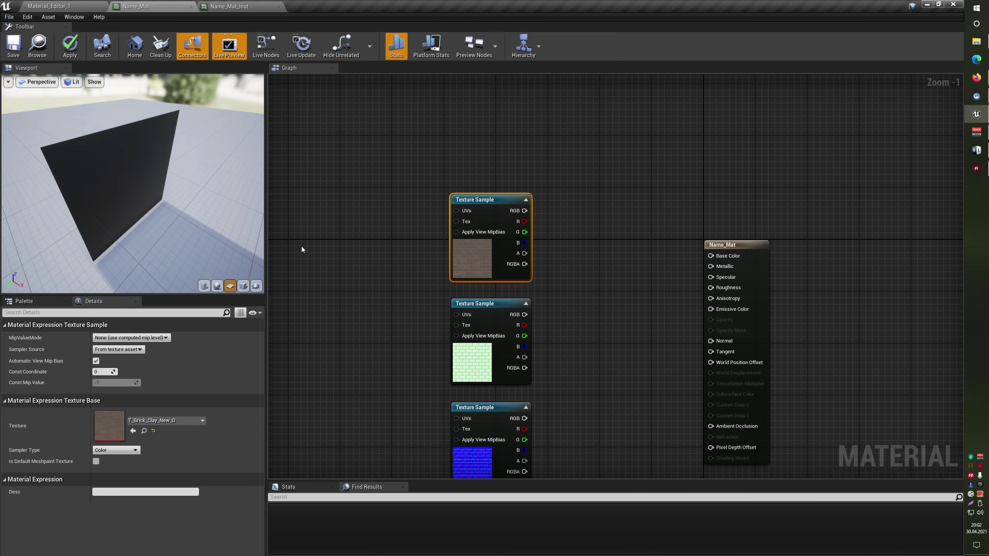
- Open T_Brick_Clay_New_D in the texture editor and view its red channel alone
double_click(108, 428)
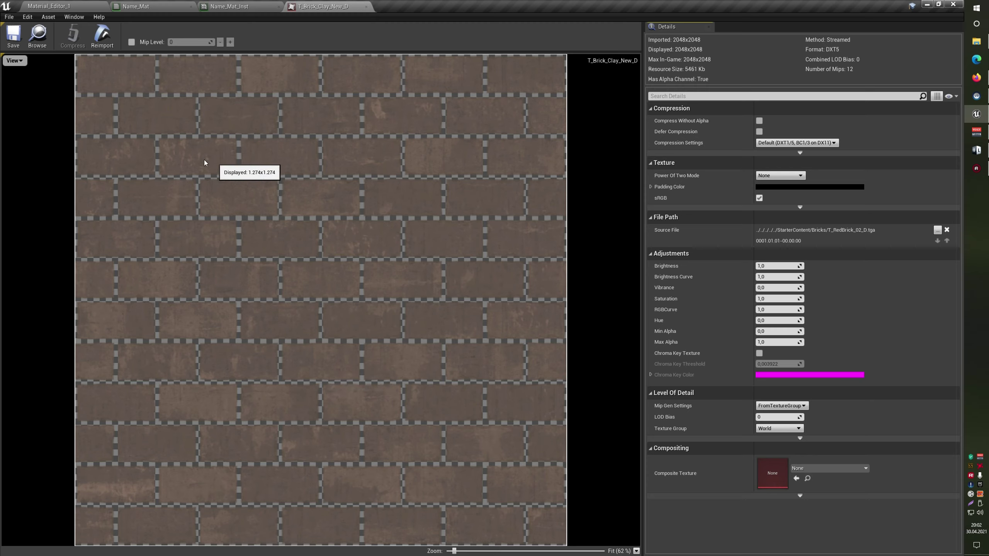
click(14, 60)
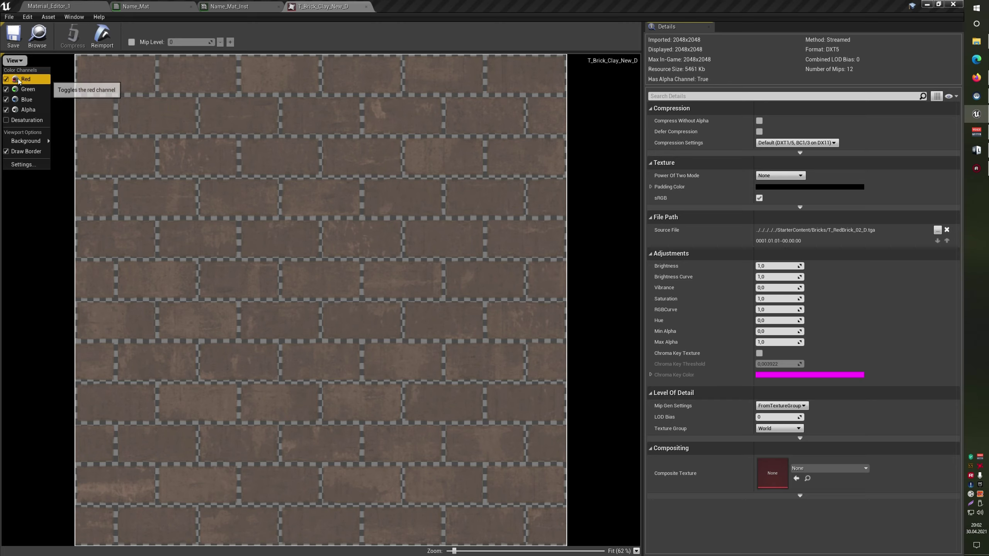
click(6, 109)
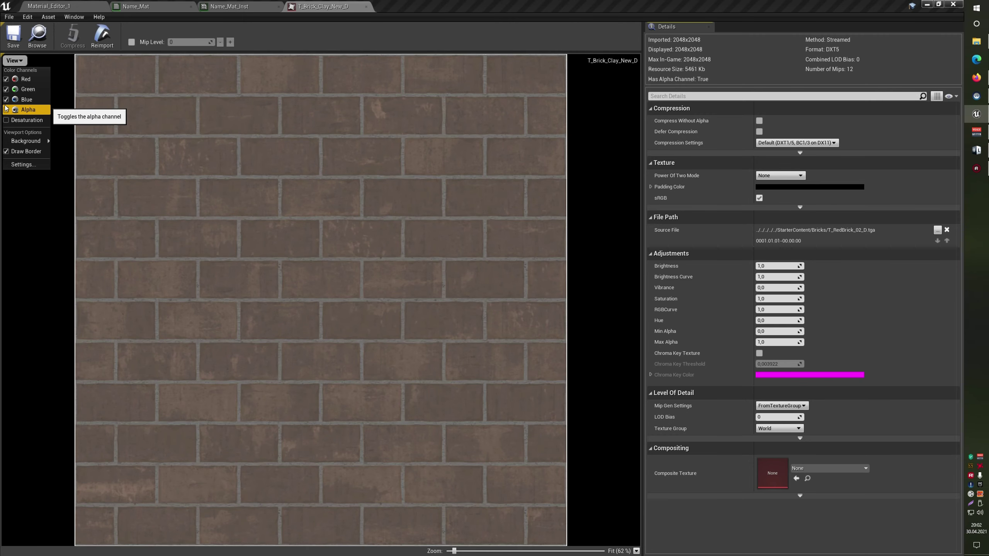
click(6, 100)
click(5, 89)
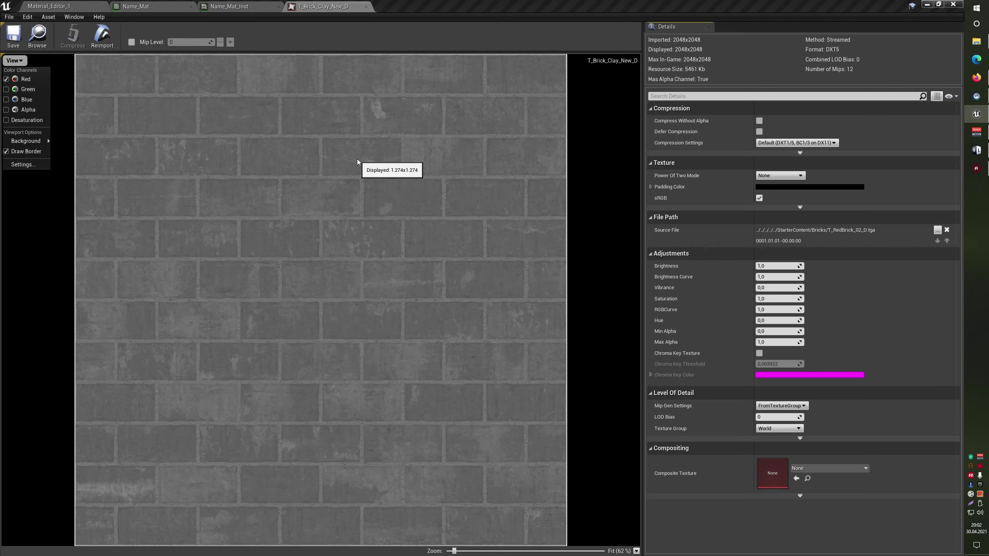
- View the green, blue and alpha channels one at a time, then restore full RGB colour
click(6, 79)
click(6, 89)
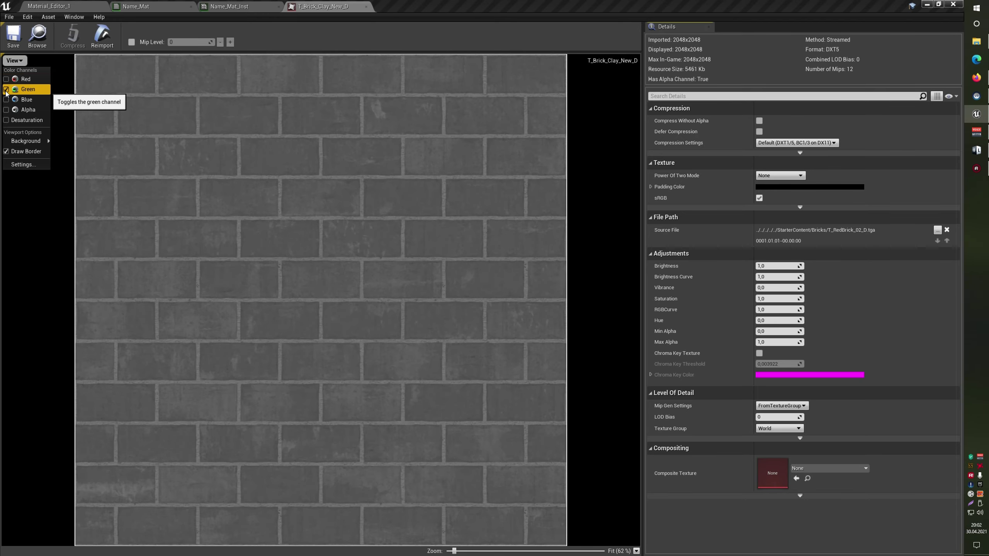
click(6, 89)
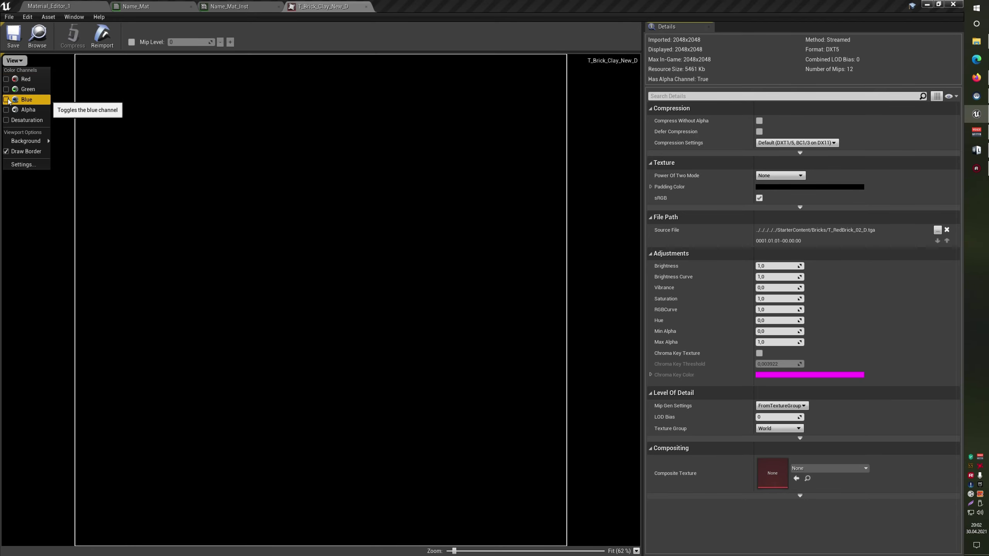
click(5, 99)
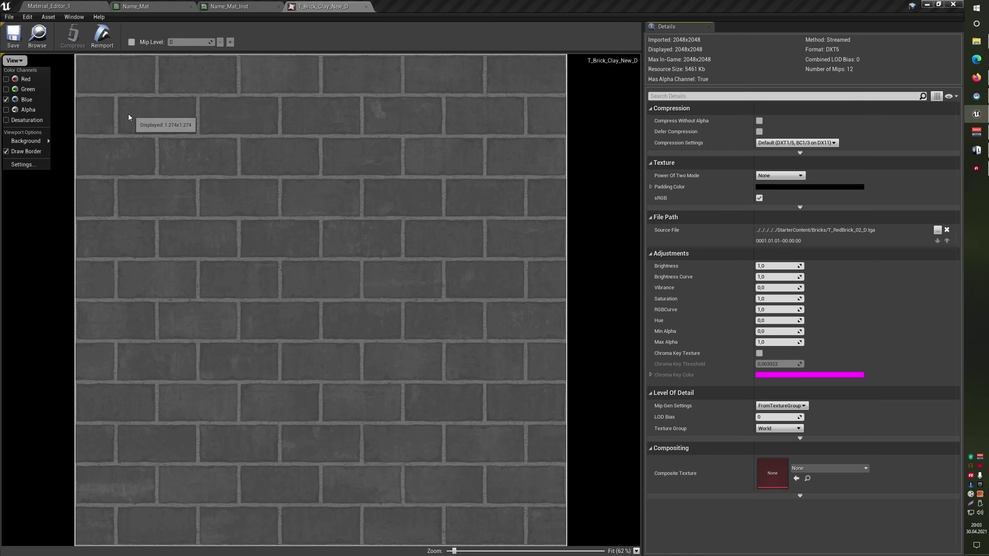
click(6, 100)
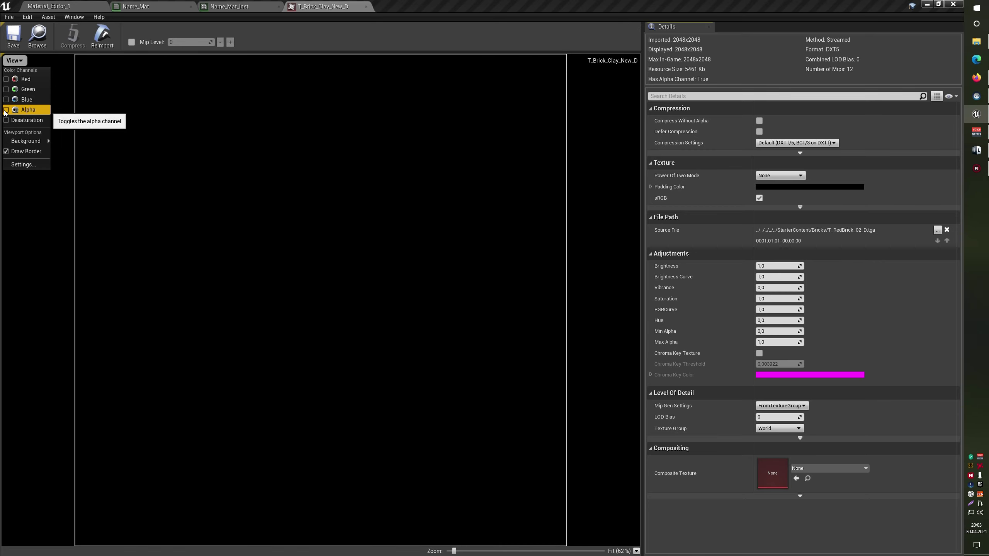
click(6, 110)
mouse_move(26, 140)
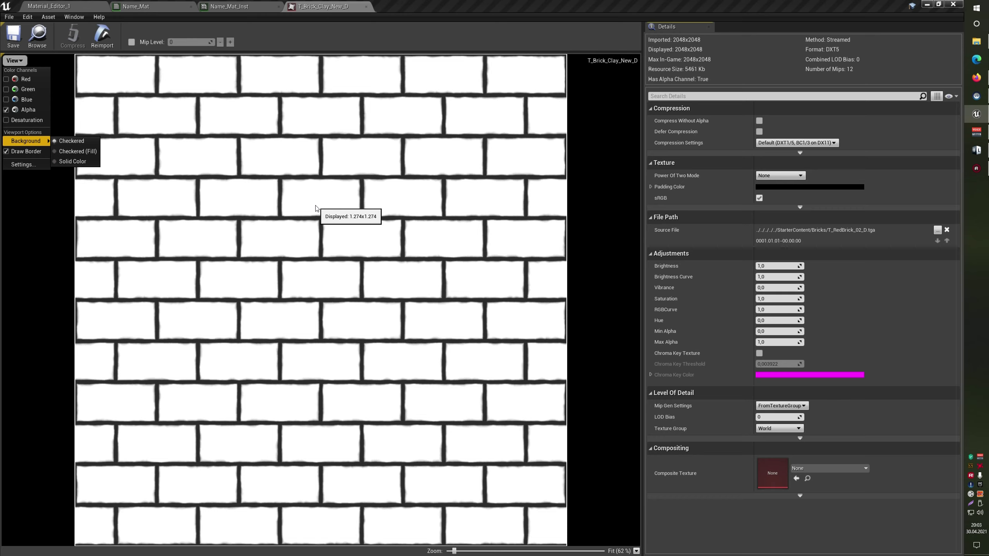
click(6, 100)
click(5, 89)
click(6, 79)
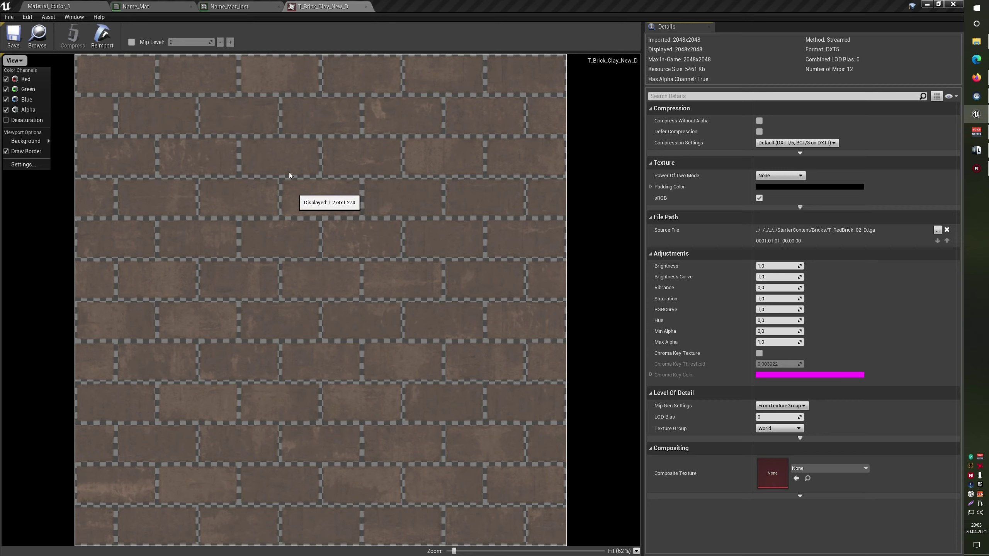
- Wire the diffuse texture's RGB into Base Color and orbit the preview onto the brick wall
click(243, 5)
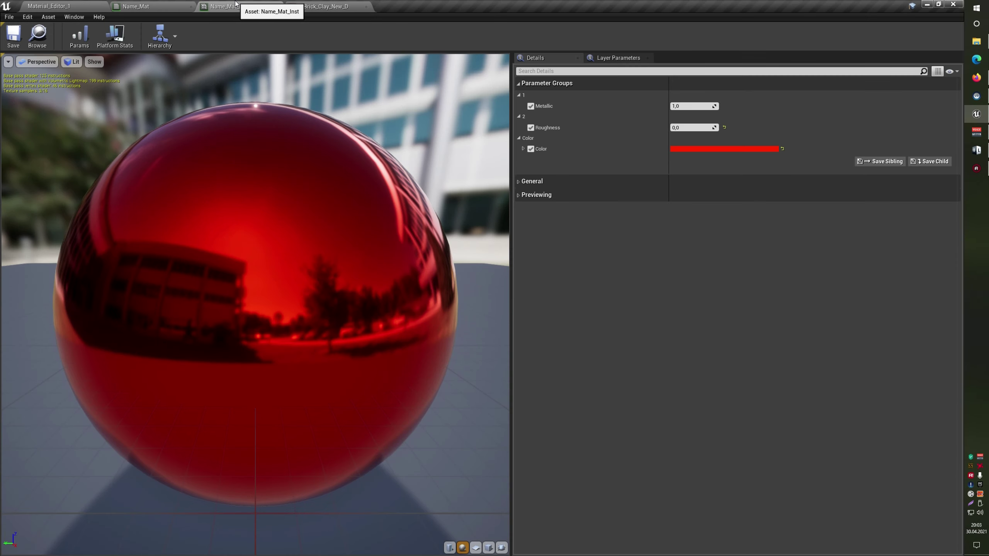
click(159, 5)
drag(526, 248, 526, 217)
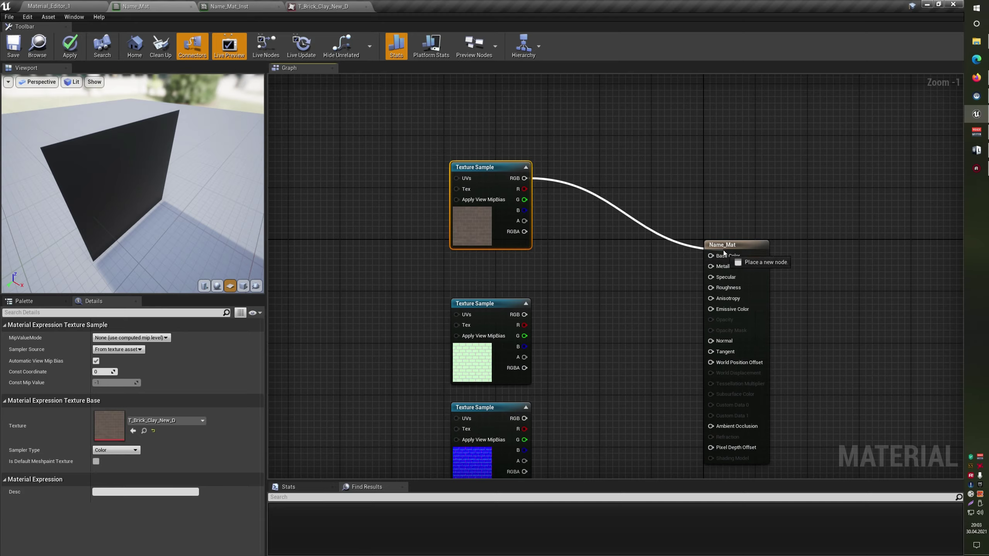
drag(524, 178, 728, 256)
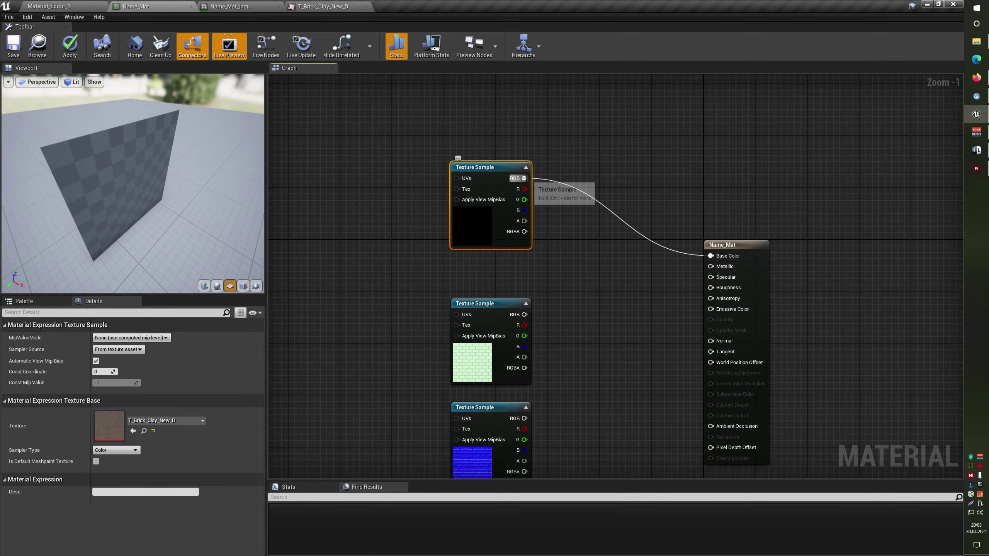
drag(236, 206, 162, 187)
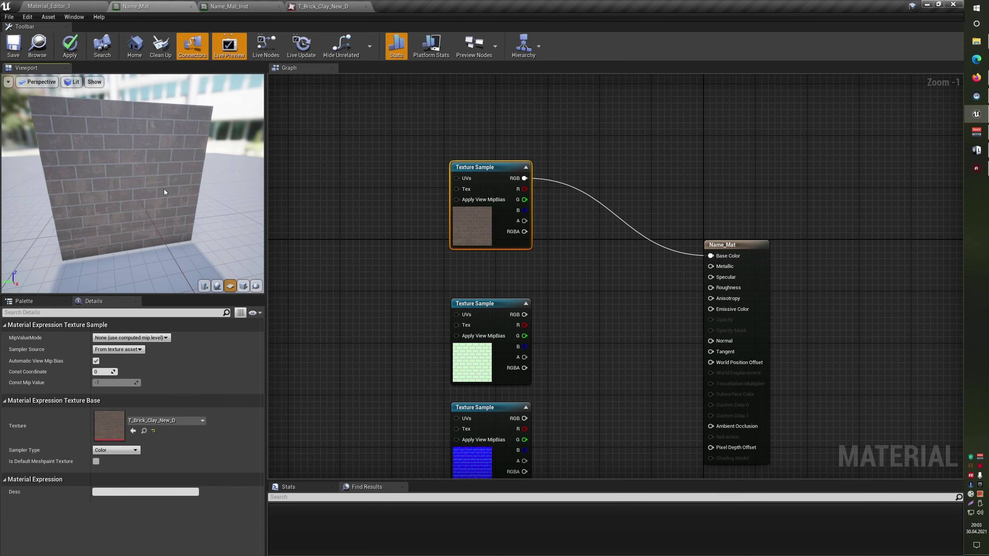
drag(172, 187, 203, 191)
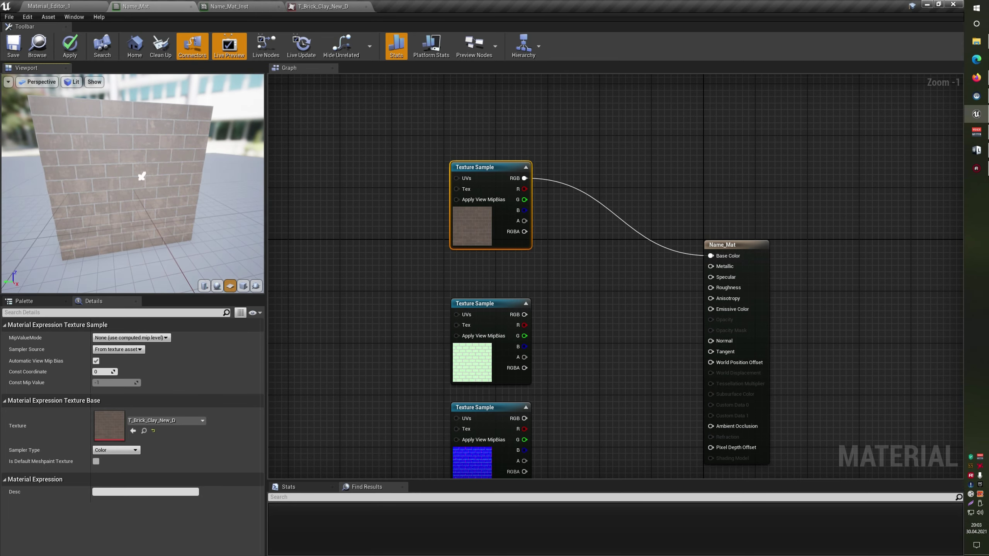
scroll(183, 179, up, 5)
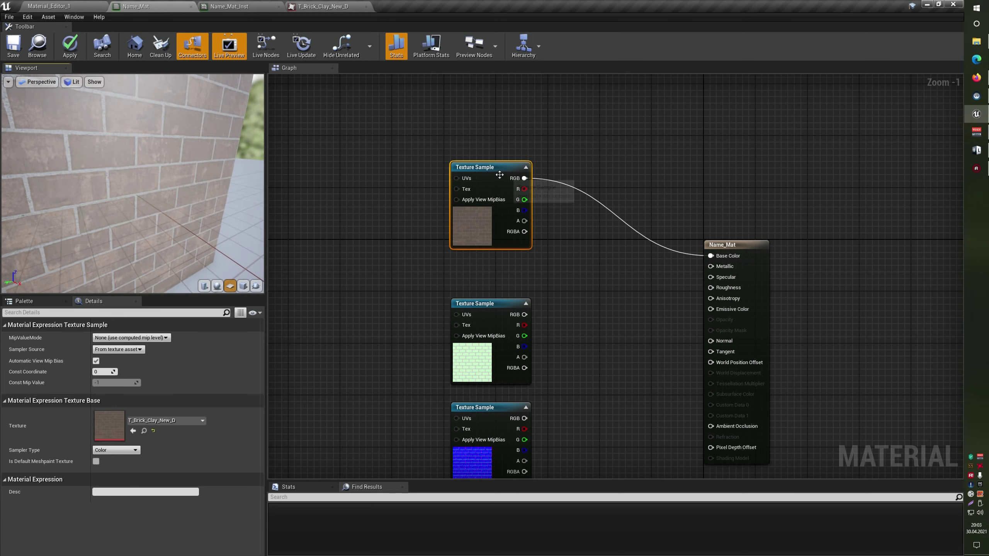
- Try the diffuse red channel in Base Color, then reconnect the RGB output instead
alt+click(525, 178)
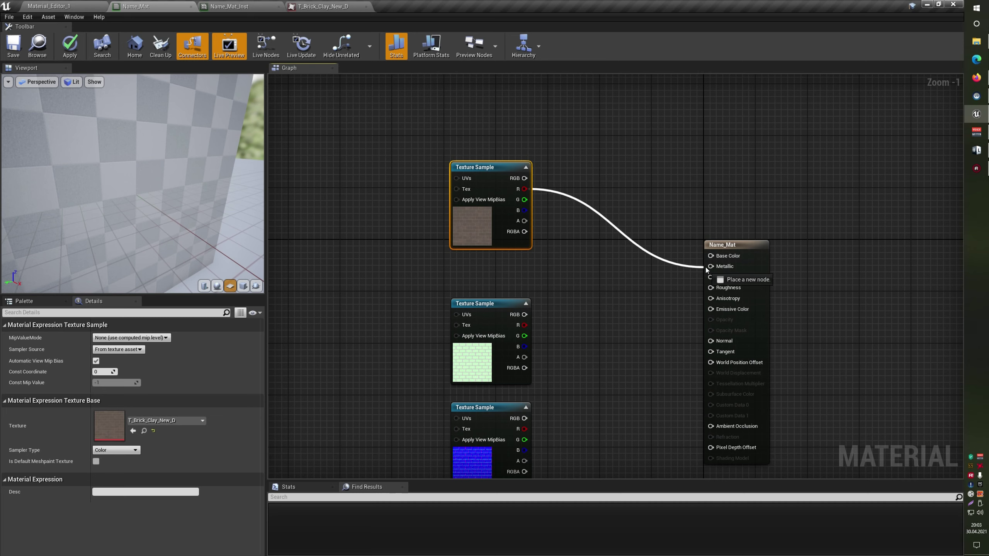
drag(555, 175, 724, 256)
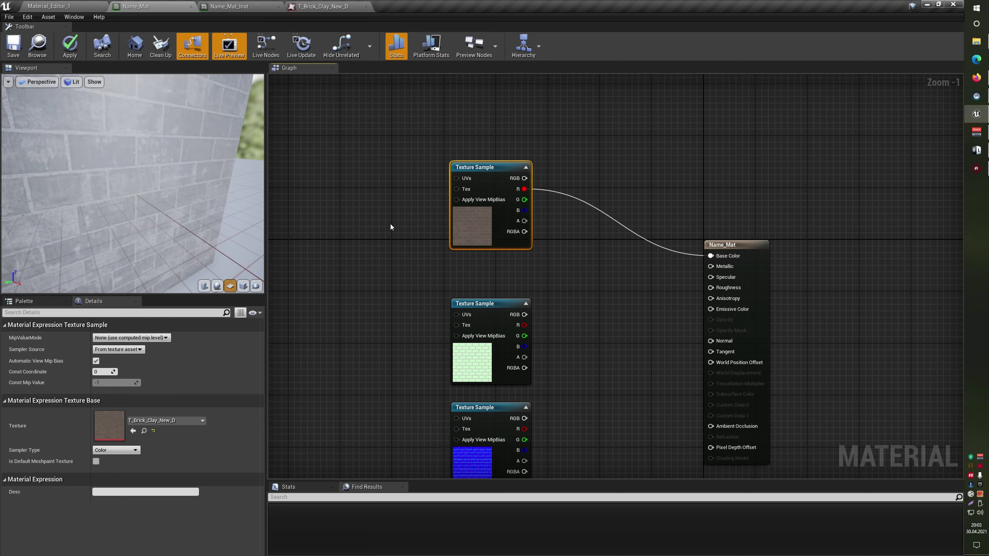
drag(133, 183, 322, 187)
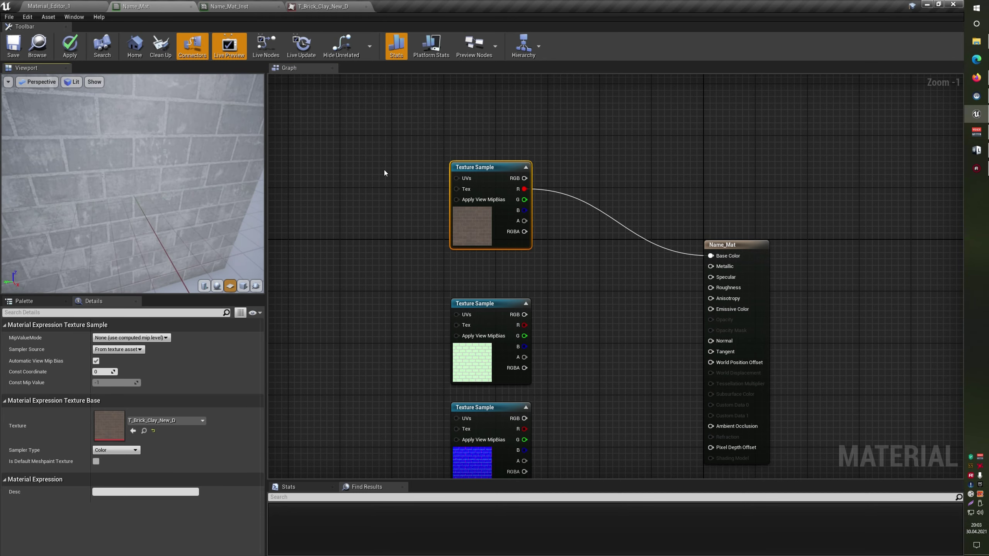
alt+click(523, 189)
drag(472, 226, 463, 201)
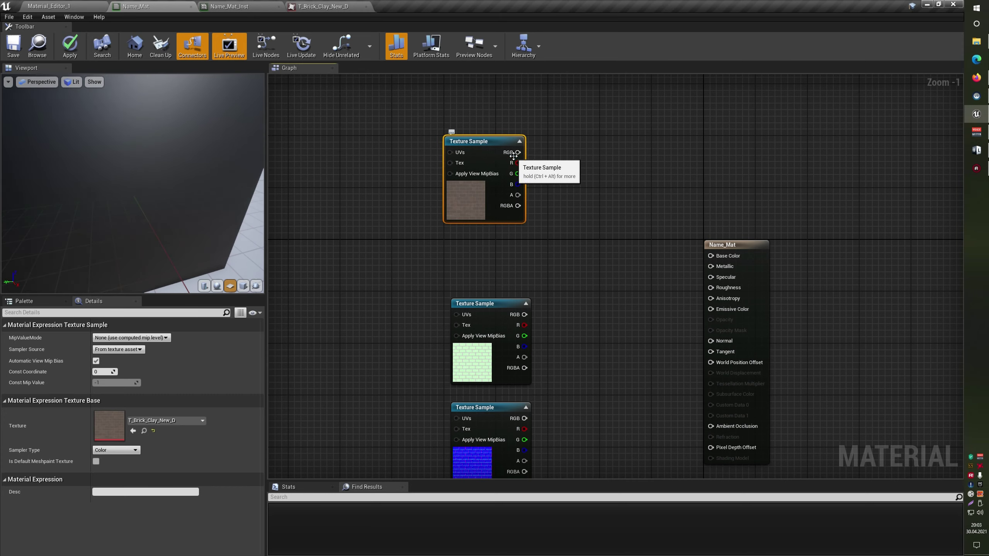
drag(518, 152, 724, 259)
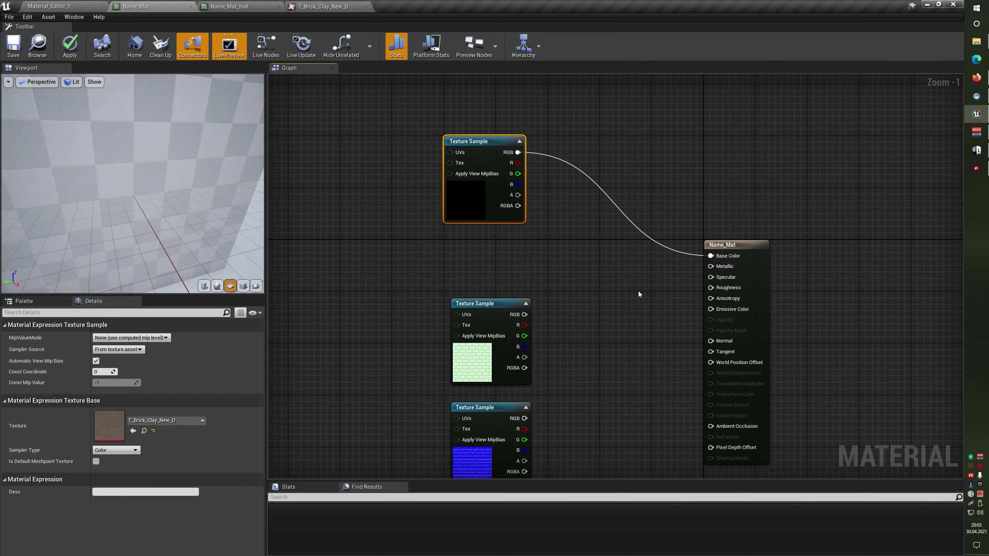
- Hide the floor grid in the material preview and frame the wall
drag(191, 225, 156, 228)
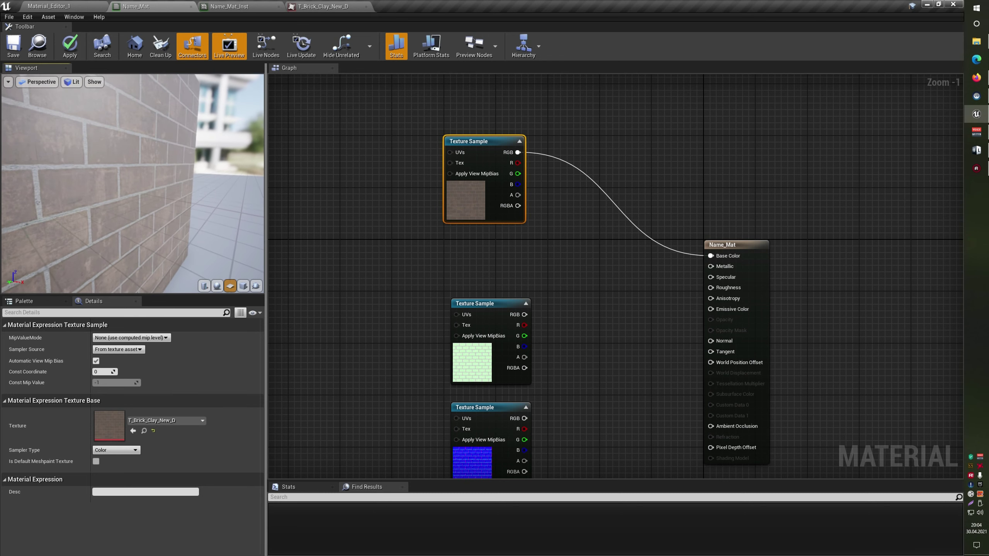
click(96, 82)
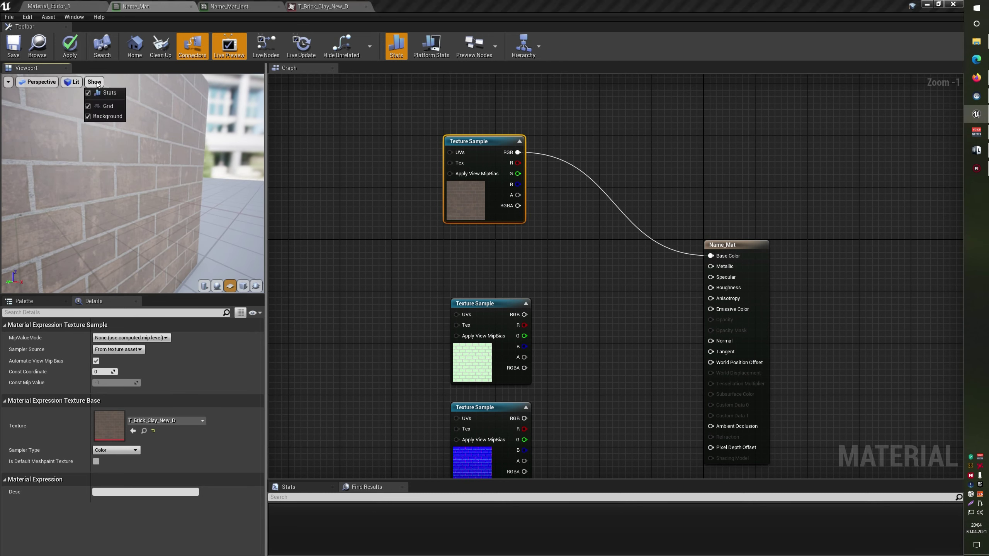
click(108, 106)
mouse_move(116, 187)
mouse_down()
mouse_move(149, 211)
mouse_move(166, 207)
mouse_up()
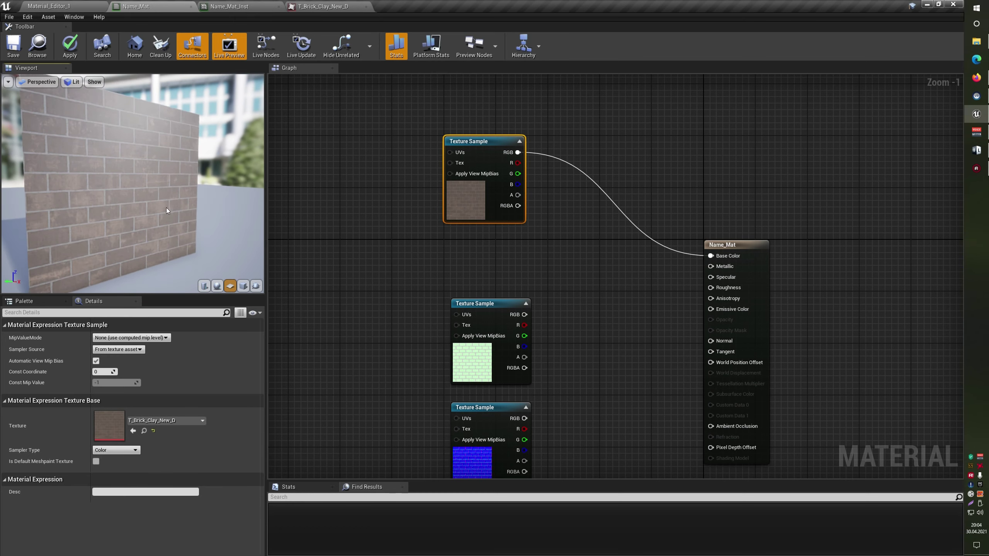
drag(210, 207, 178, 191)
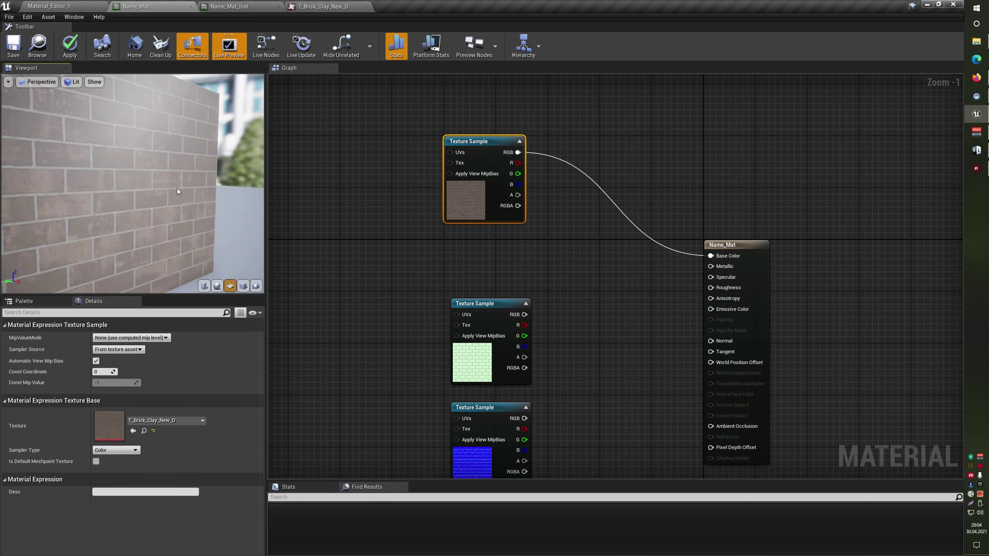
- Move the mask and normal-map samples up closer to the diffuse sample
drag(480, 361, 466, 309)
right_drag(466, 309, 459, 219)
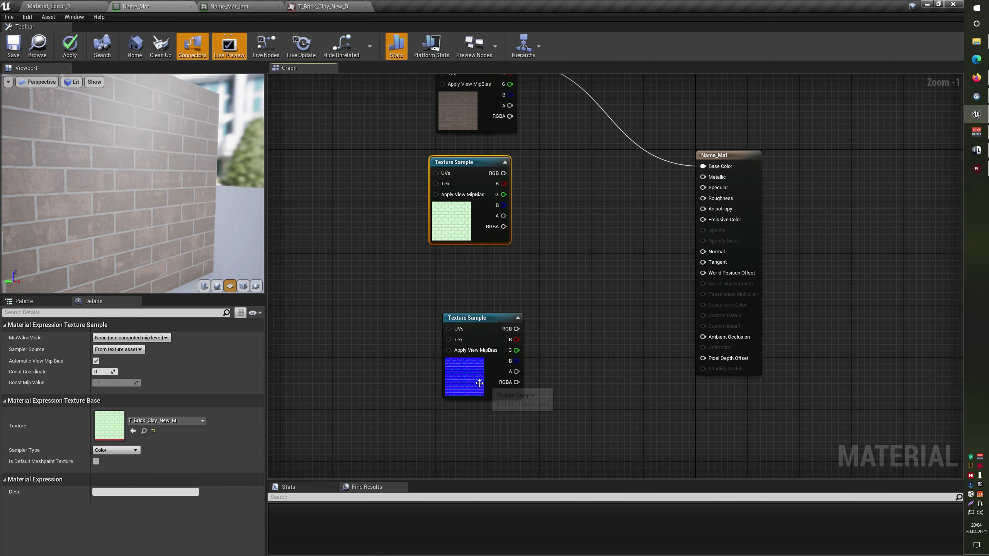
drag(517, 351, 506, 316)
right_drag(506, 315, 520, 393)
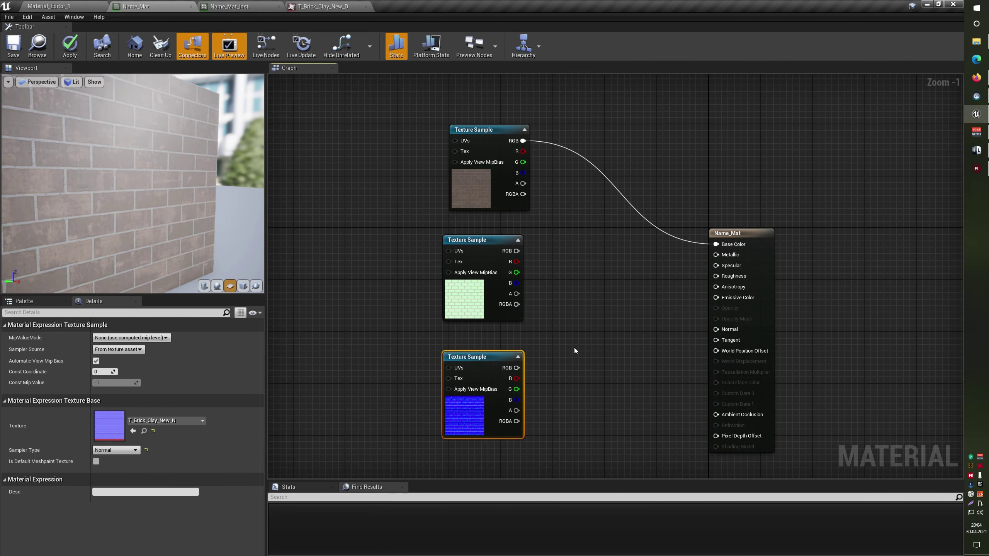
- Open T_Brick_Clay_New_M and view its red, then green channel alone
double_click(469, 299)
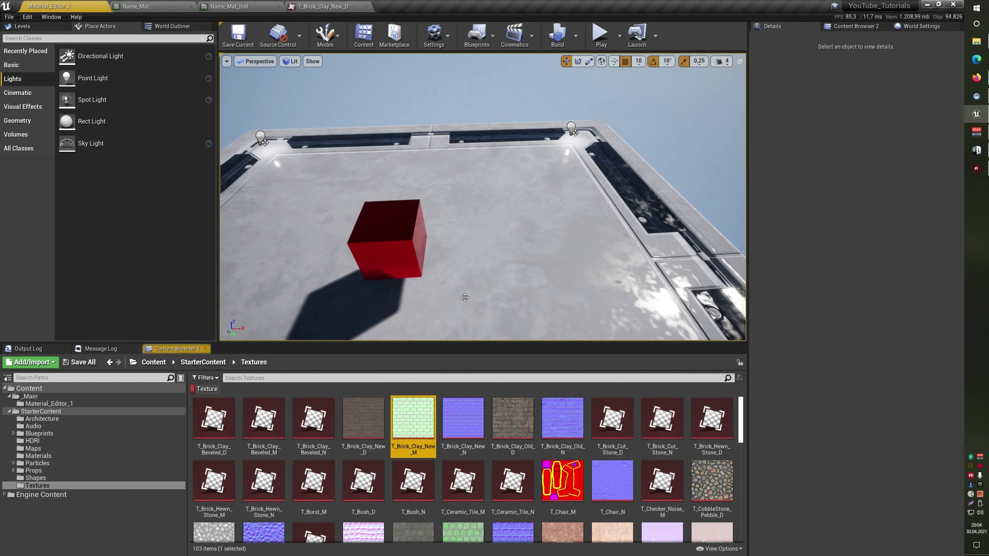
double_click(427, 418)
click(24, 62)
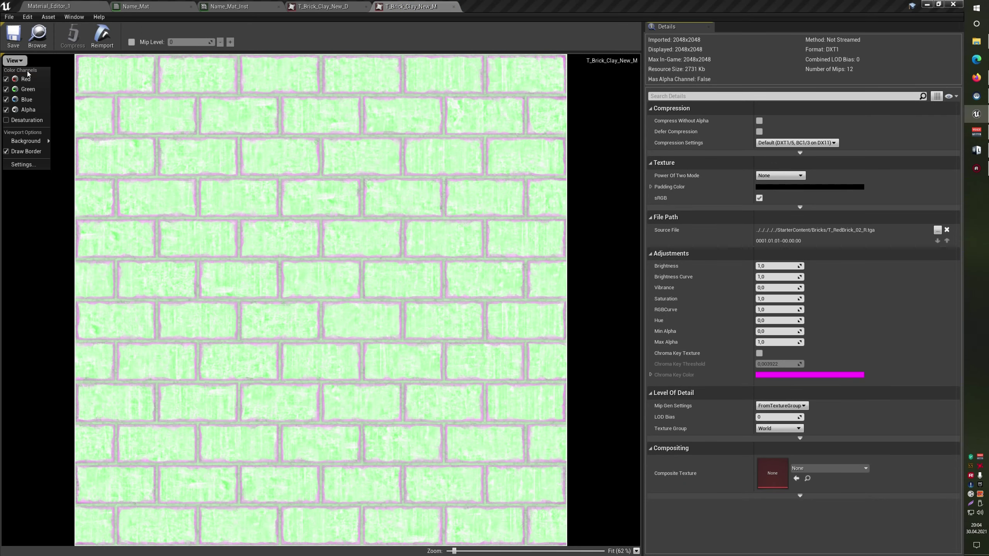
click(6, 99)
click(6, 89)
click(6, 79)
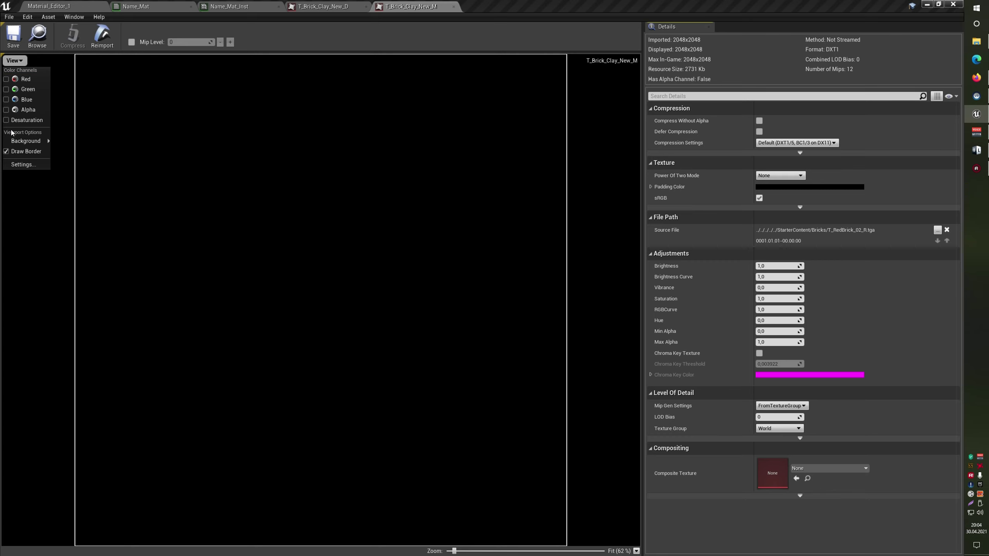
click(6, 79)
click(6, 79)
click(6, 90)
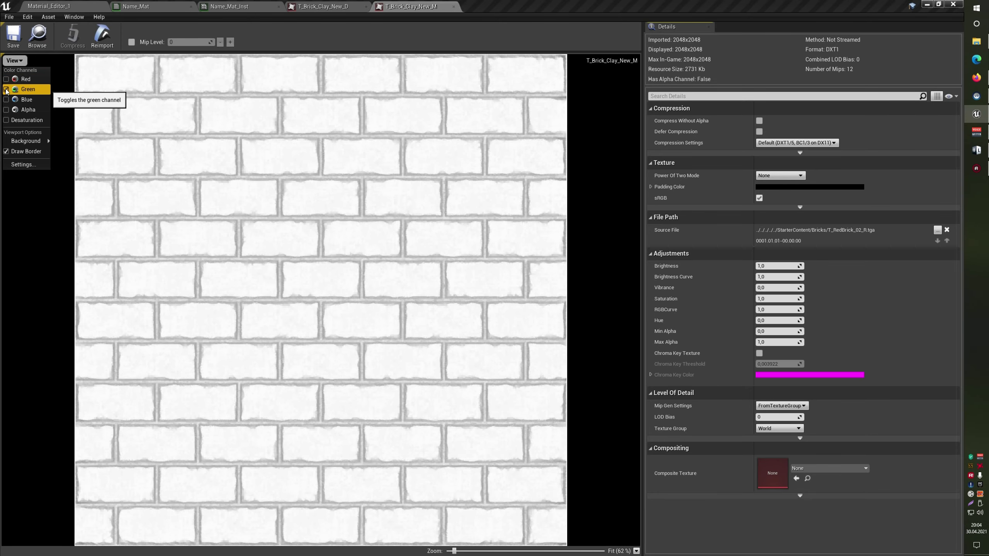
click(6, 90)
- Compare the blue, green and alpha channels alone, finishing with only the red channel shown
click(6, 99)
click(6, 100)
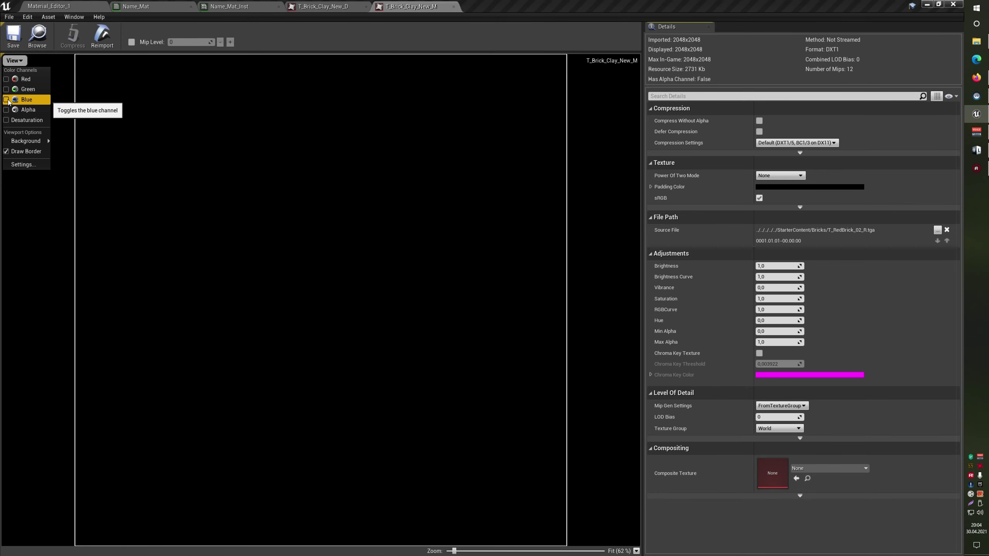
click(6, 100)
click(6, 100)
click(7, 90)
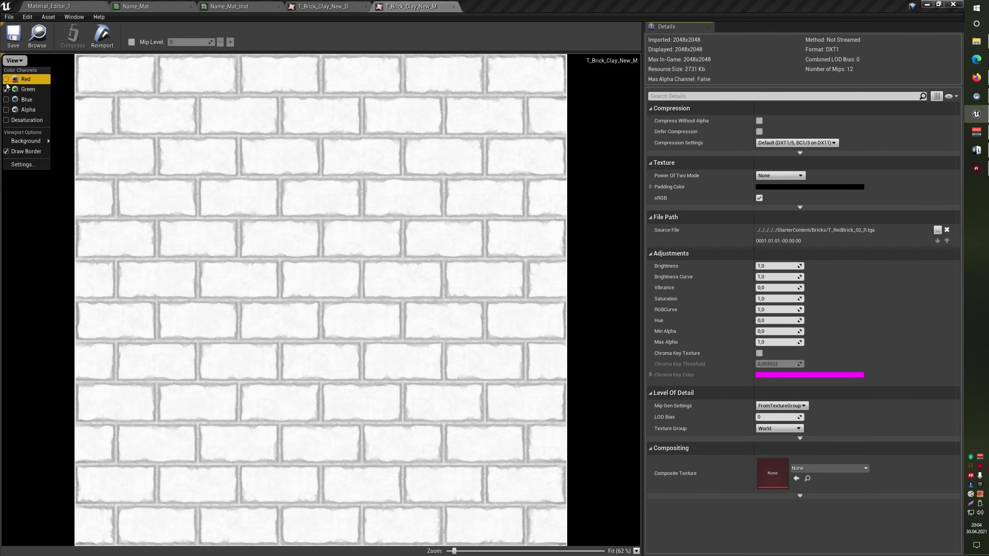
click(6, 80)
click(6, 90)
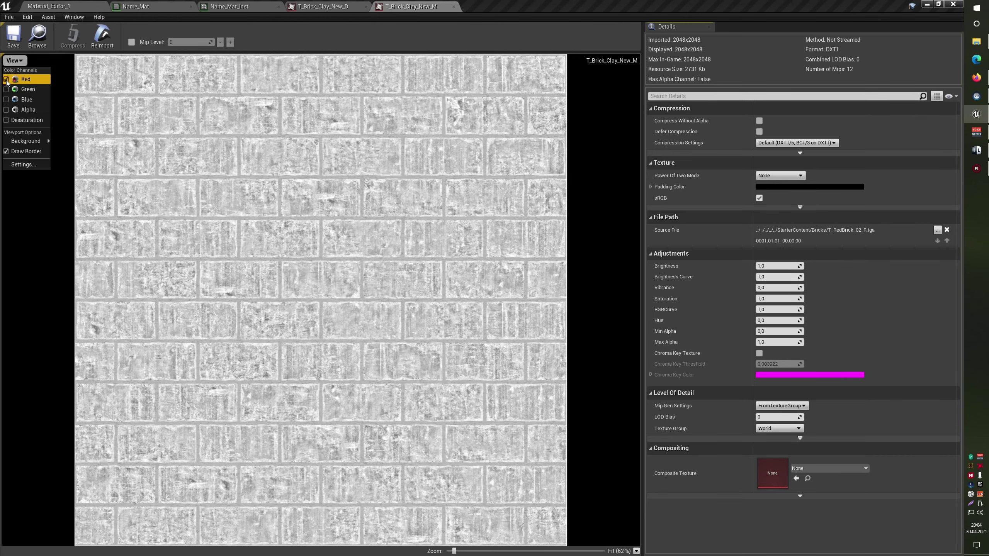
click(6, 80)
click(7, 100)
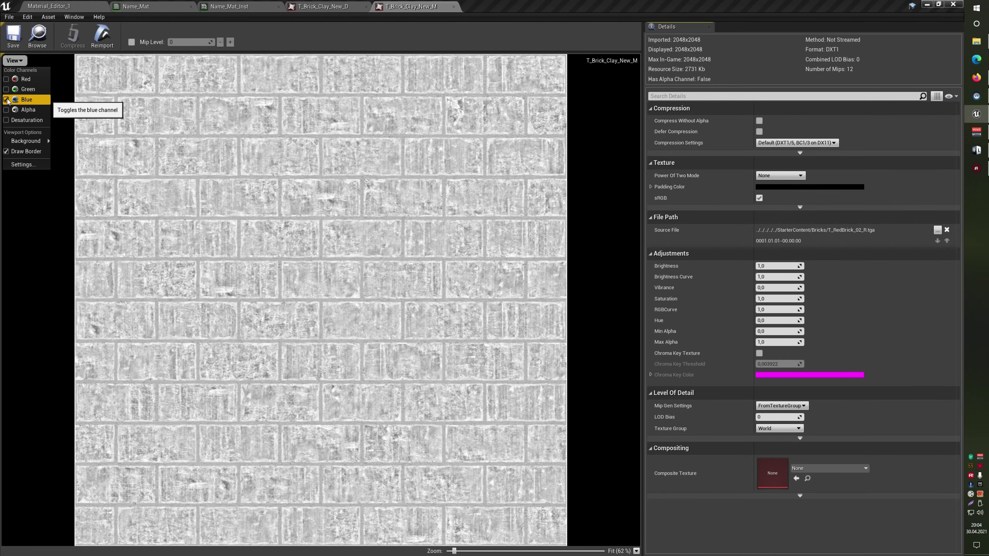
click(6, 100)
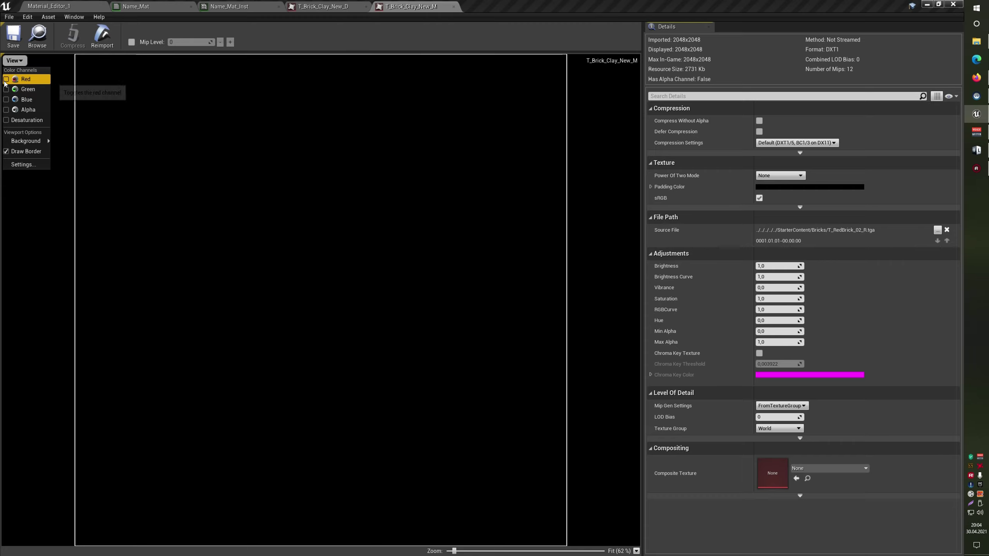
click(7, 109)
click(6, 110)
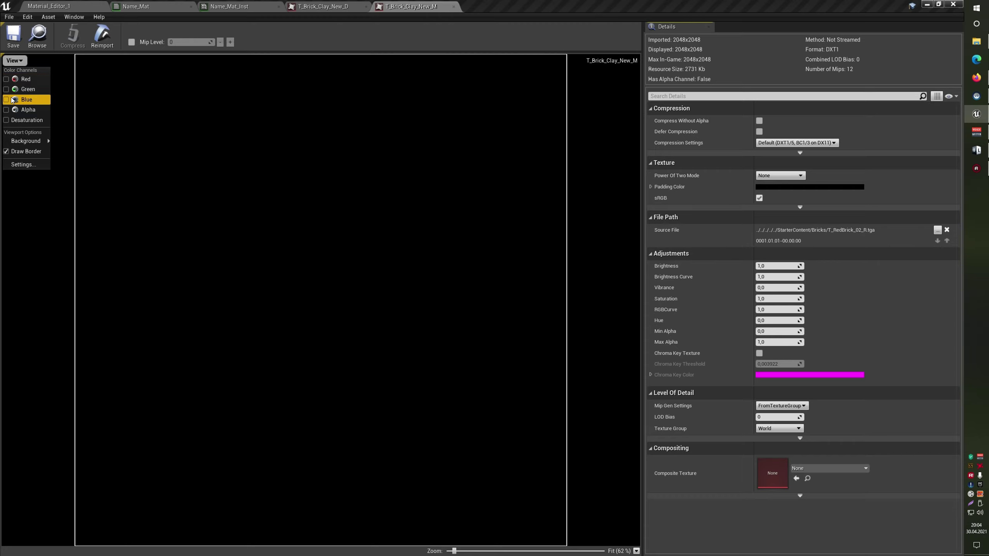
click(6, 79)
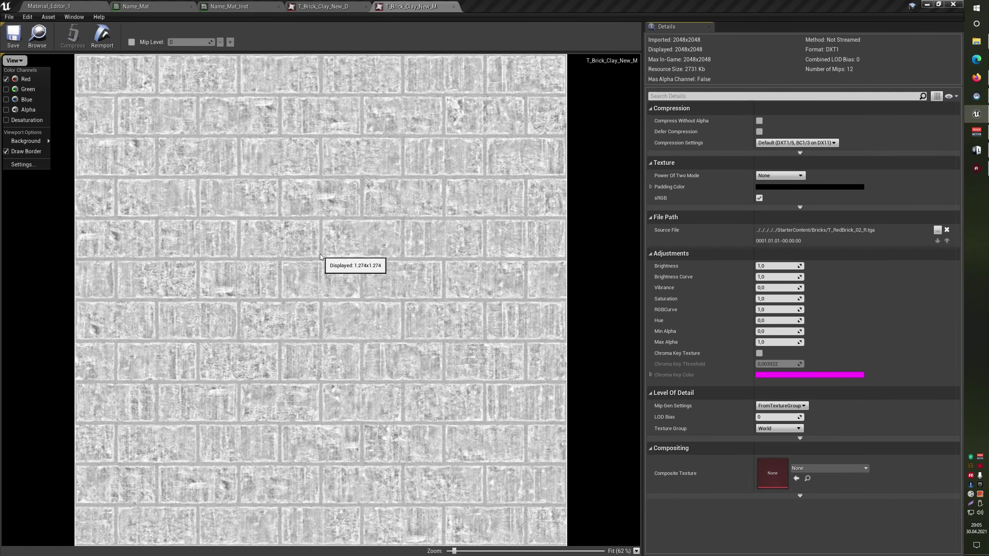
scroll(313, 230, up, 1)
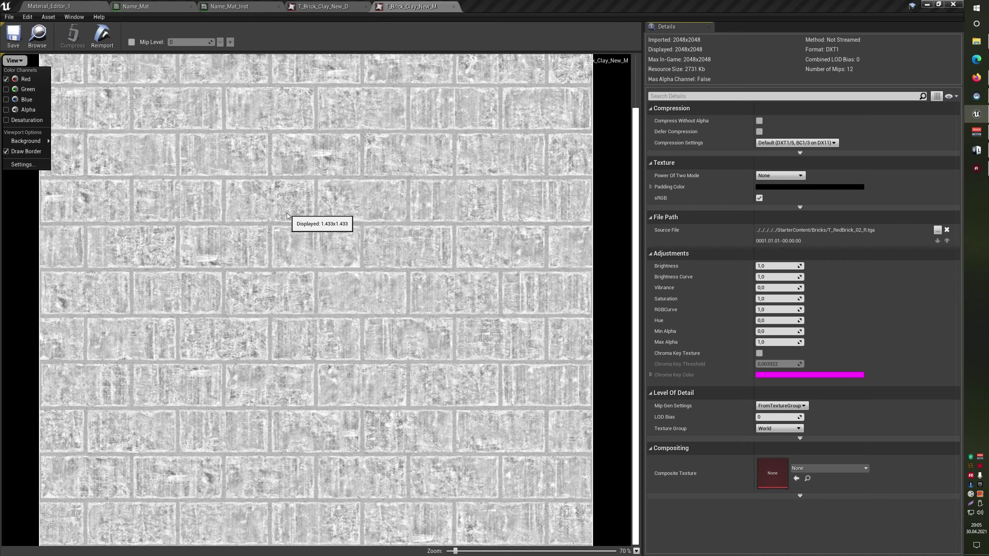
- Add a constant 0 and connect it to Name_Mat's Metallic input
click(143, 4)
right_drag(569, 265, 533, 270)
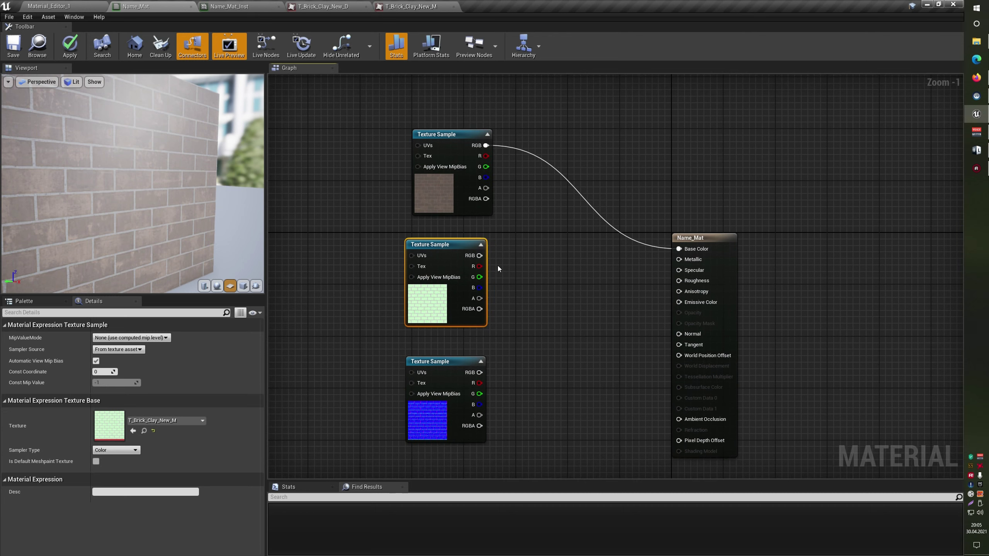
drag(479, 255, 585, 270)
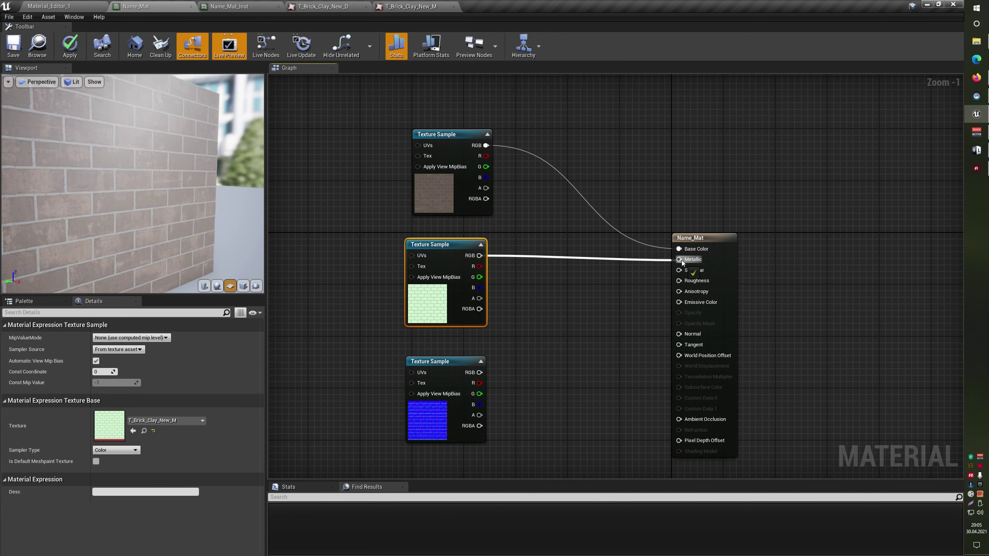
drag(677, 259, 531, 249)
click(692, 265)
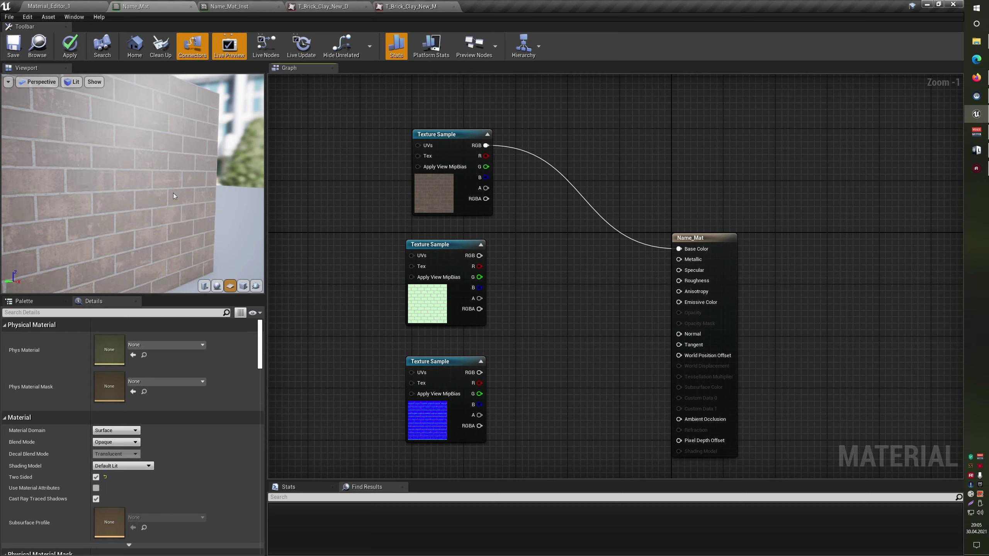
click(613, 259)
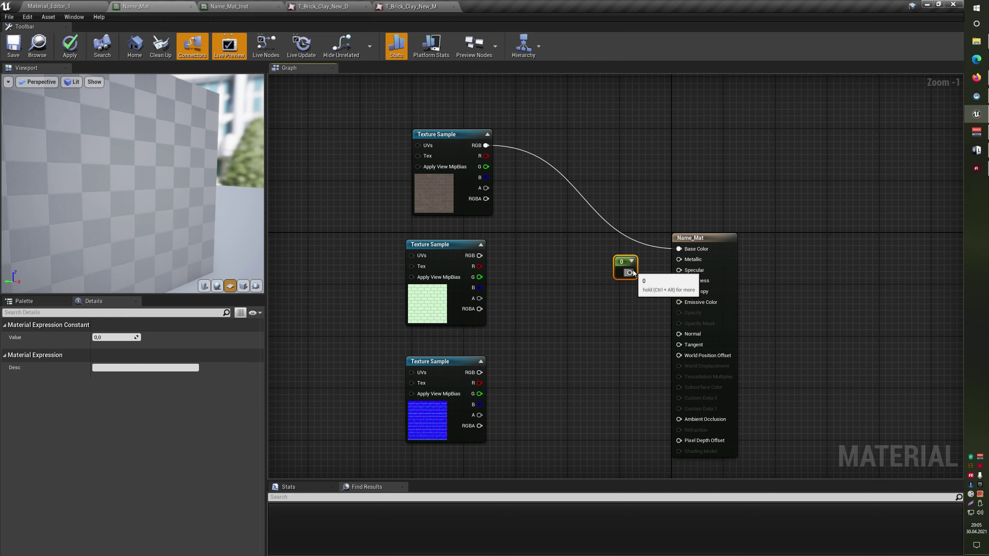
drag(630, 273, 686, 261)
- Connect the mask texture's R channel to Roughness
drag(430, 244, 502, 276)
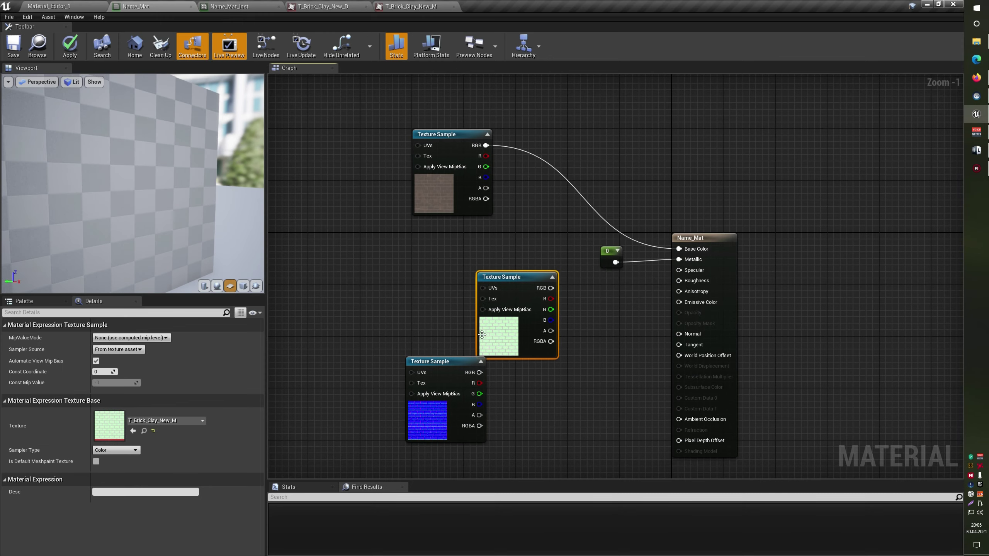
drag(411, 393, 425, 460)
drag(417, 364, 364, 403)
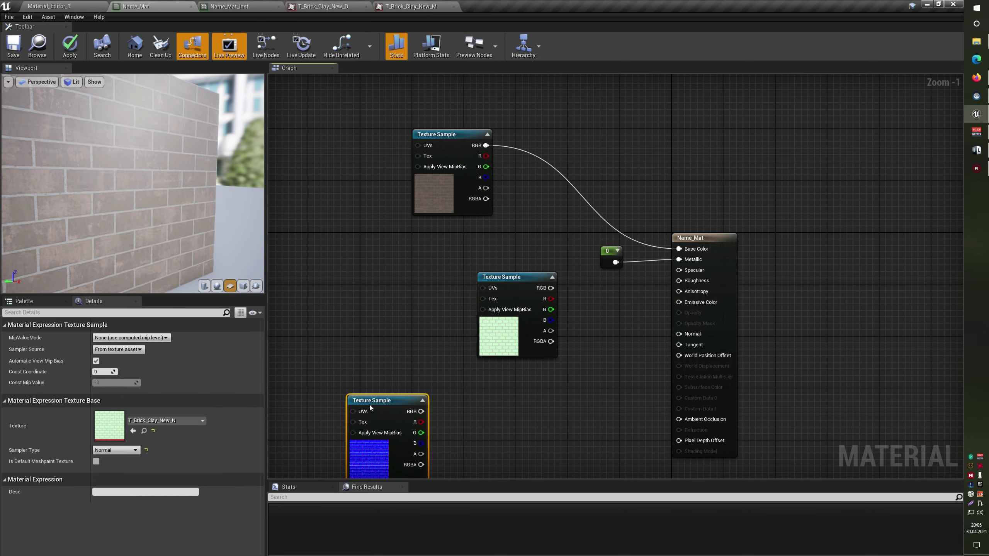
right_drag(528, 413, 465, 433)
mouse_move(488, 318)
mouse_down()
mouse_move(521, 329)
mouse_move(616, 300)
mouse_up()
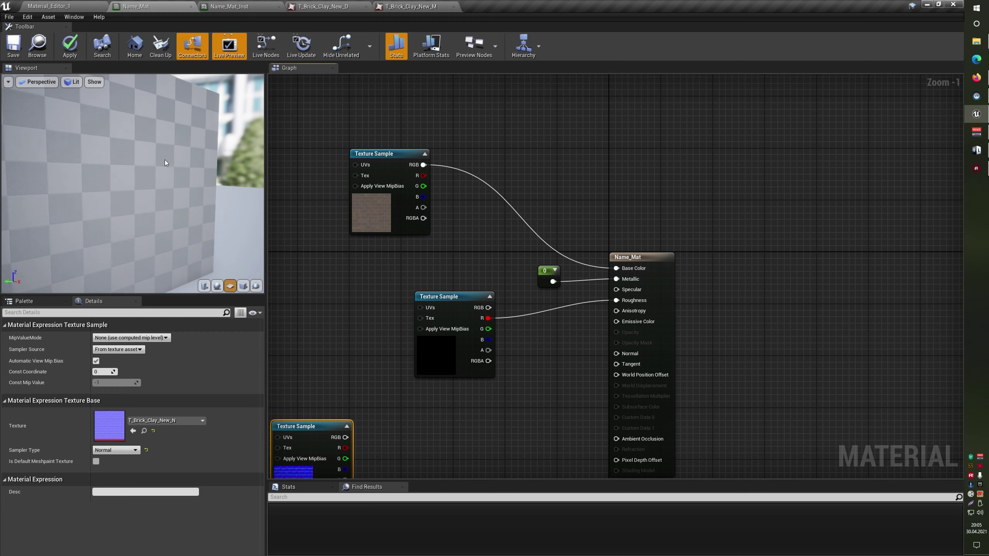
mouse_move(158, 163)
mouse_down()
mouse_move(176, 164)
mouse_move(155, 179)
mouse_move(171, 183)
mouse_move(155, 187)
mouse_move(148, 169)
mouse_move(128, 172)
mouse_up()
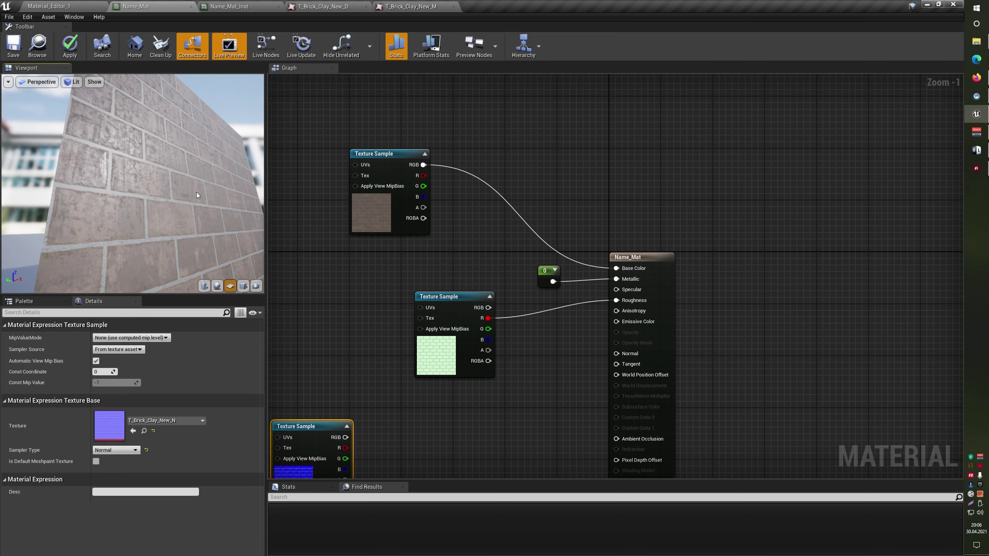
drag(196, 191, 155, 183)
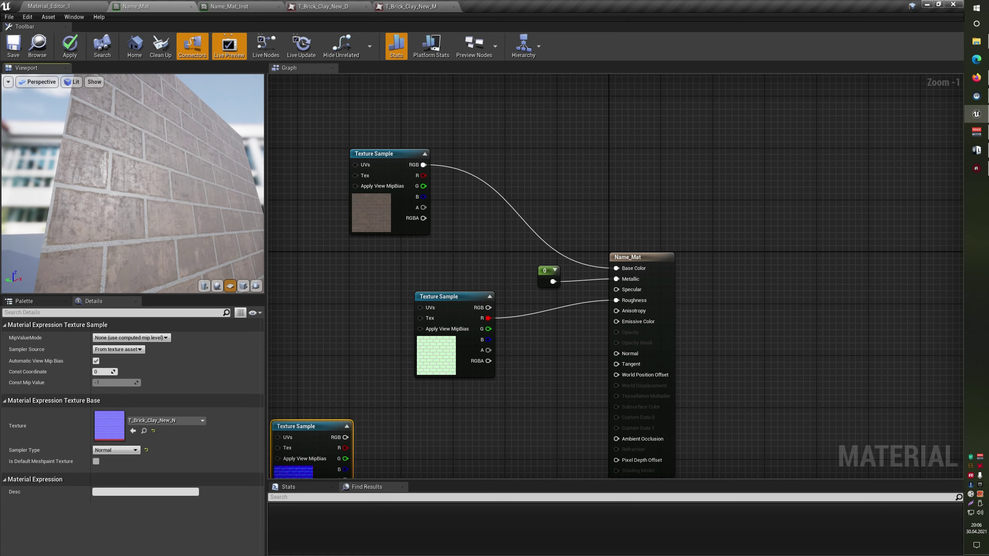
alt+click(616, 300)
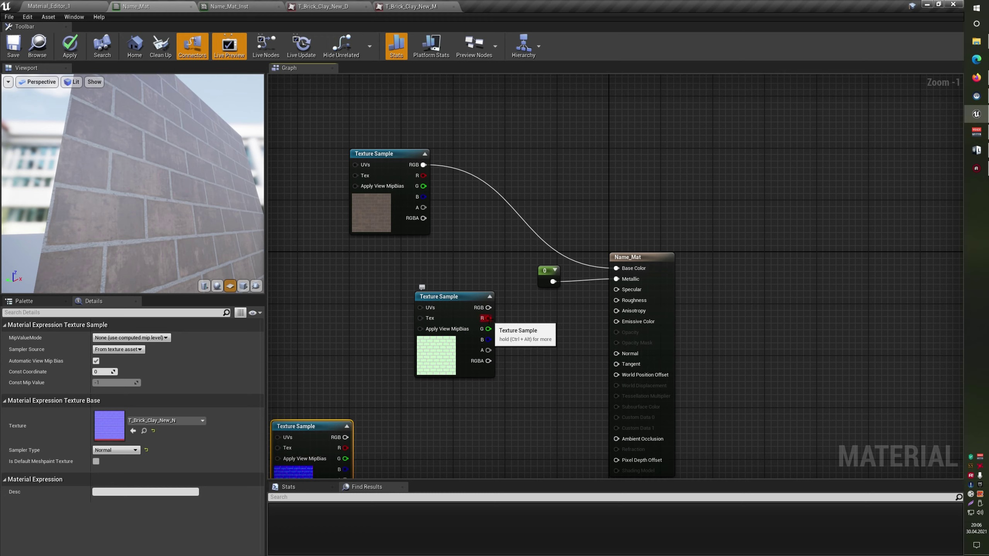
drag(488, 318, 627, 300)
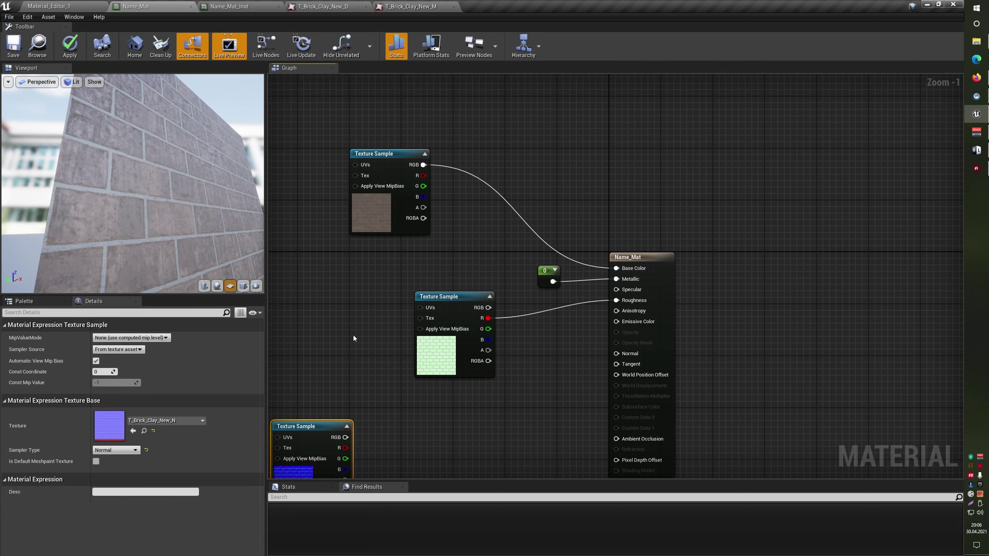
right_drag(361, 348, 338, 287)
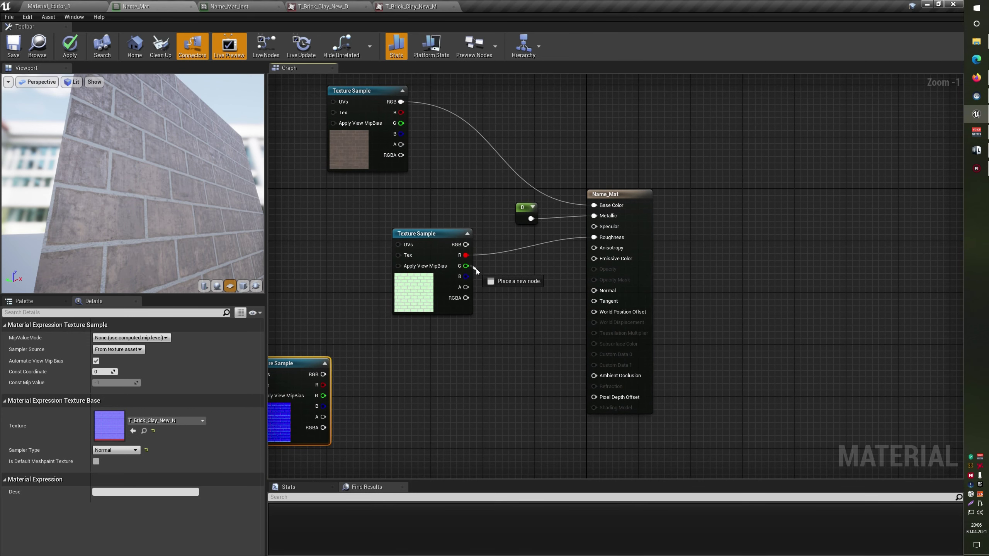
click(453, 204)
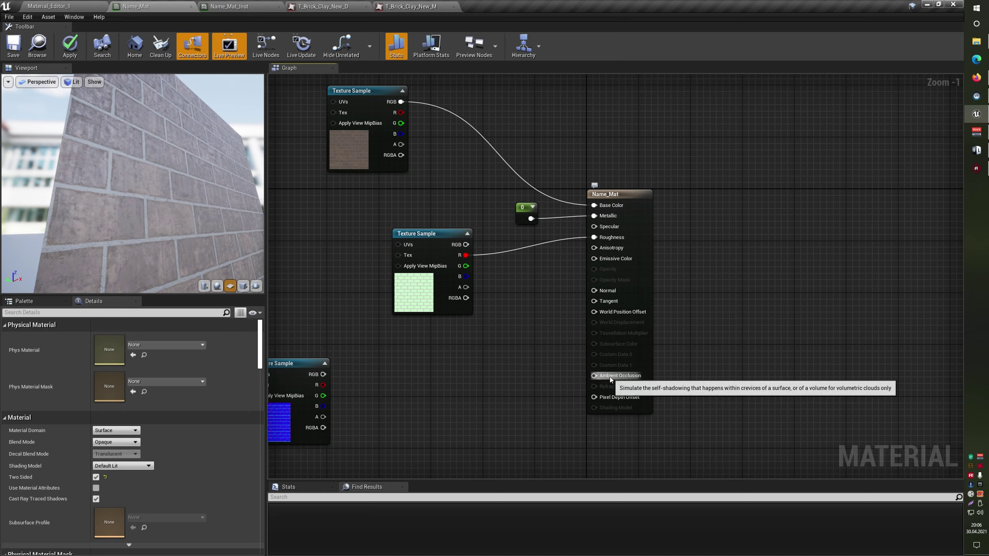
- Reopen T_Brick_Clay_New_M and switch its preview from the red channel to green only
double_click(414, 292)
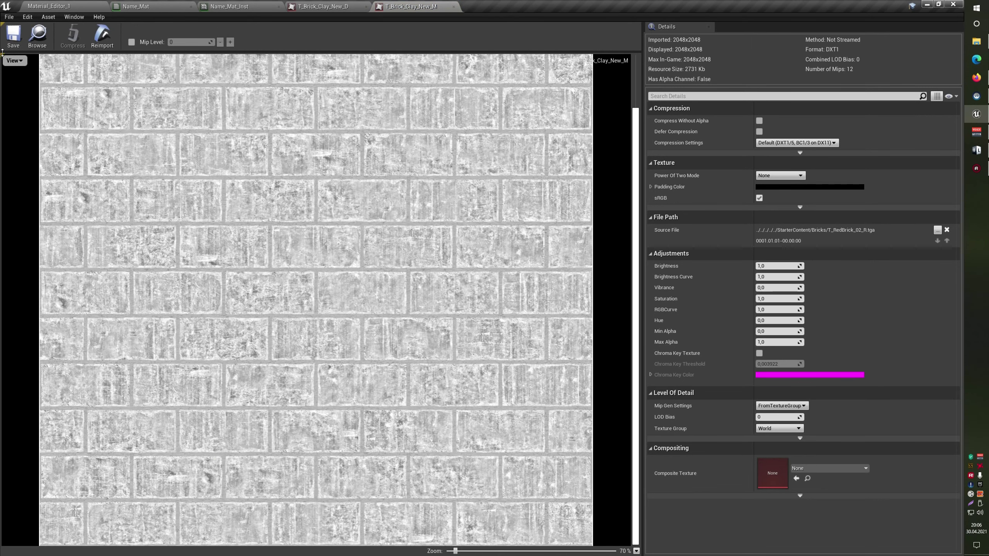
click(15, 60)
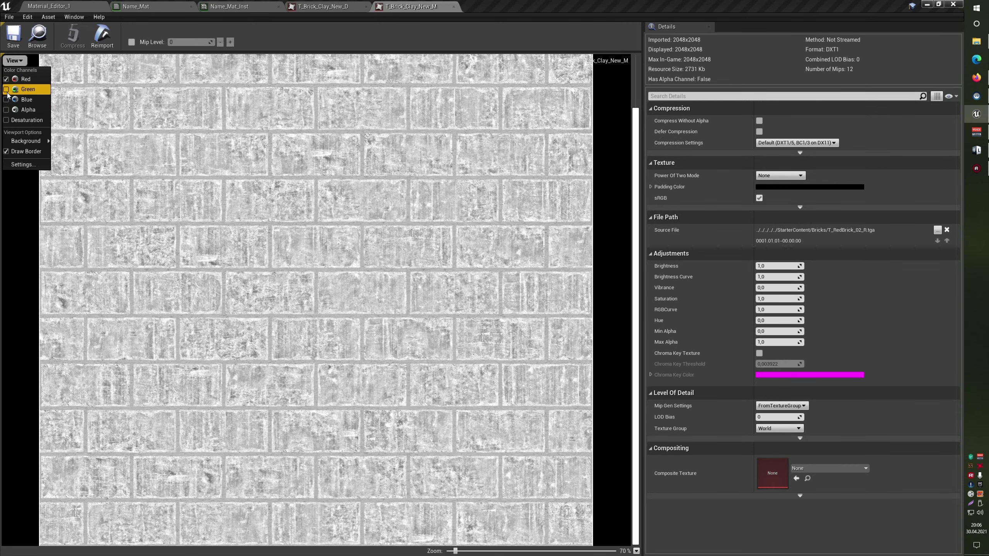
click(23, 79)
click(24, 90)
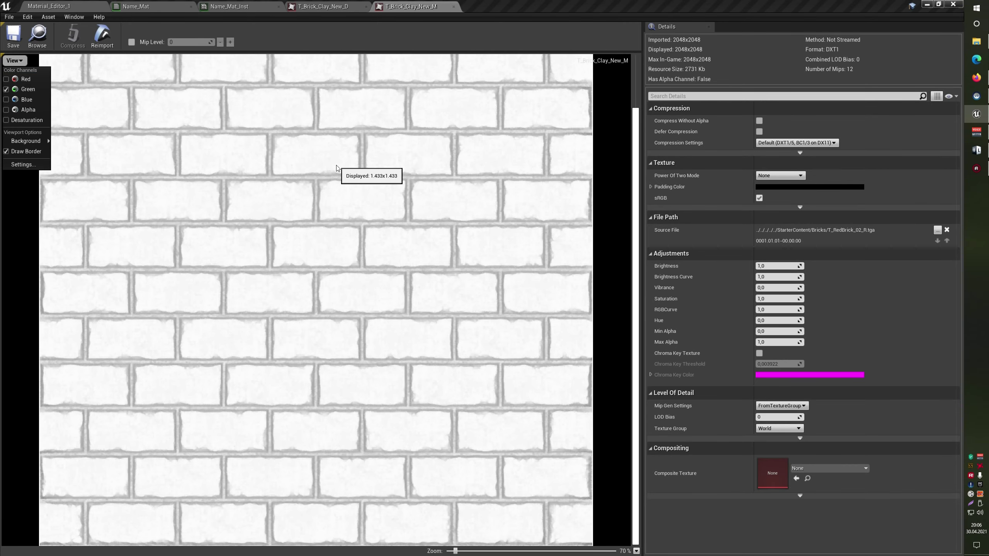
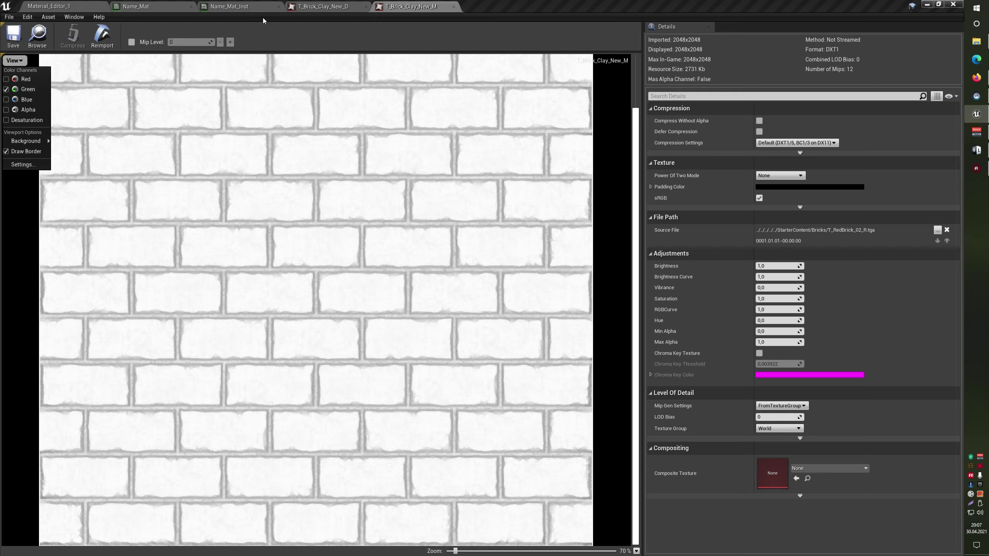
- Leave the brick texture and switch to the Material_Editor_1 level with the red cube
click(155, 4)
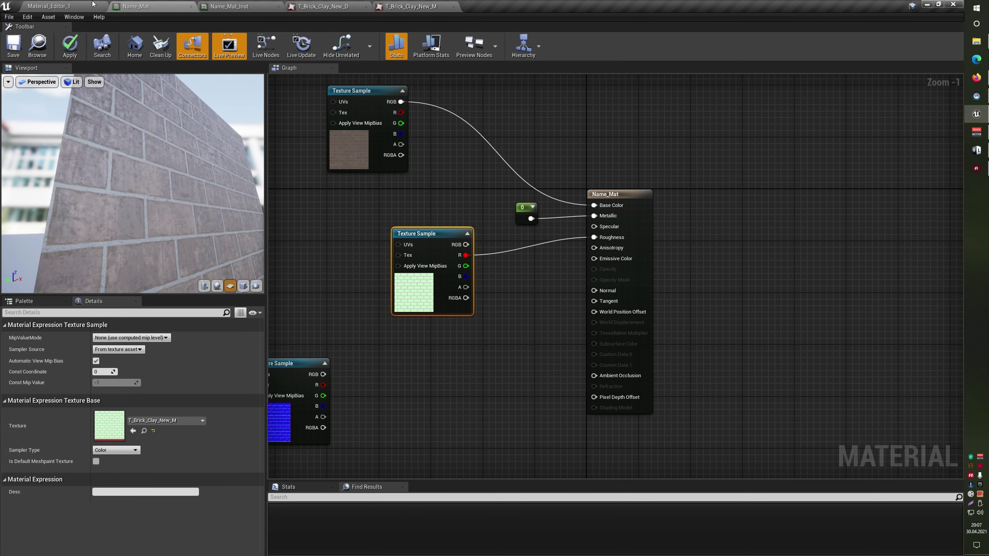
click(67, 4)
click(140, 6)
- Clear the Texture filter in Material_Editor_1 and drag Name_Mat onto the red cube
click(87, 4)
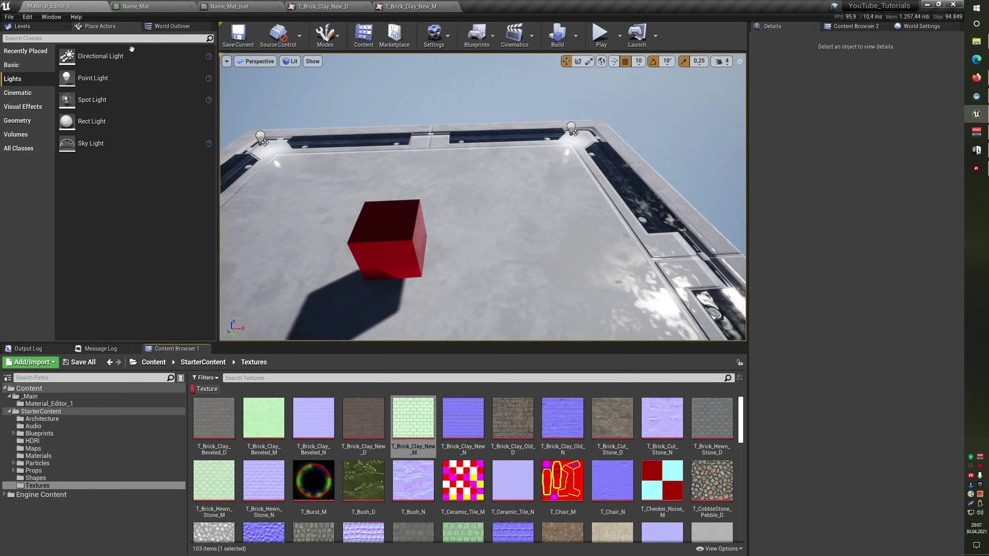
right_drag(448, 205, 448, 205)
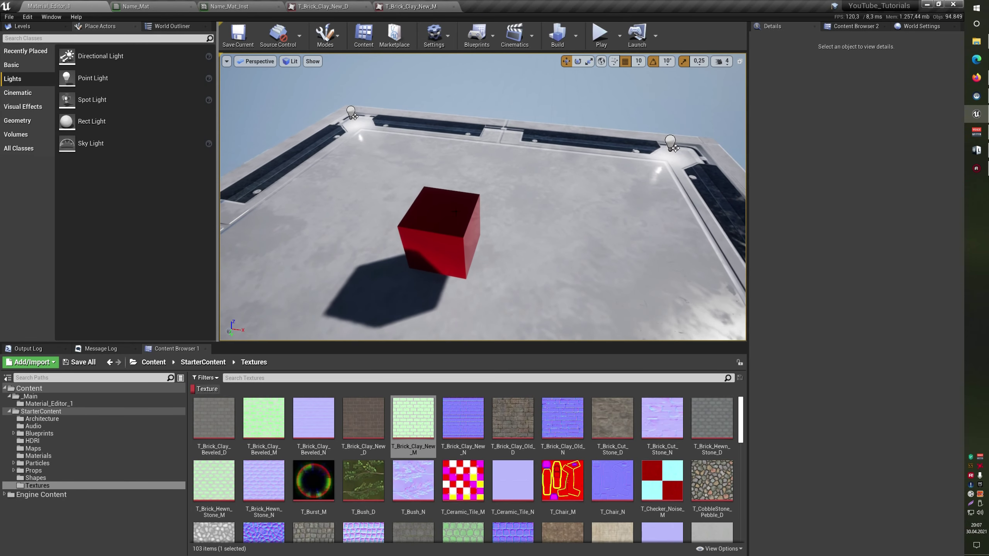
click(49, 403)
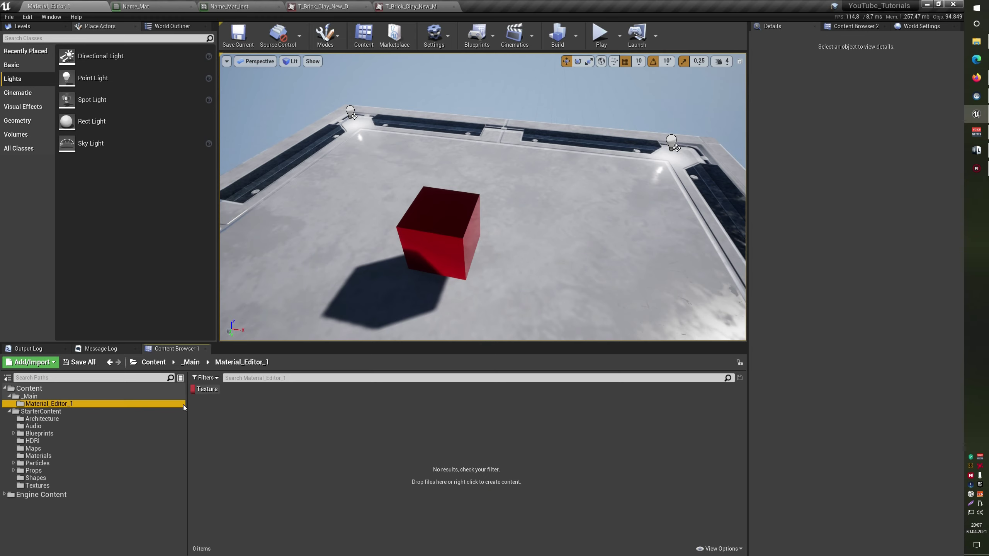
click(200, 390)
mouse_move(304, 419)
mouse_down()
mouse_move(363, 295)
mouse_move(426, 224)
mouse_up()
scroll(543, 273, up, 2)
scroll(543, 272, up, 2)
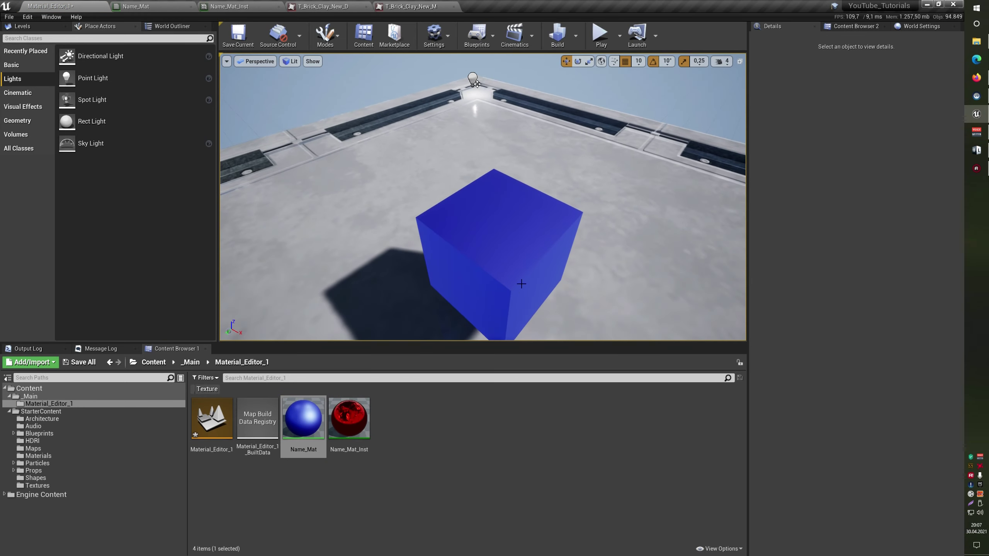
click(155, 7)
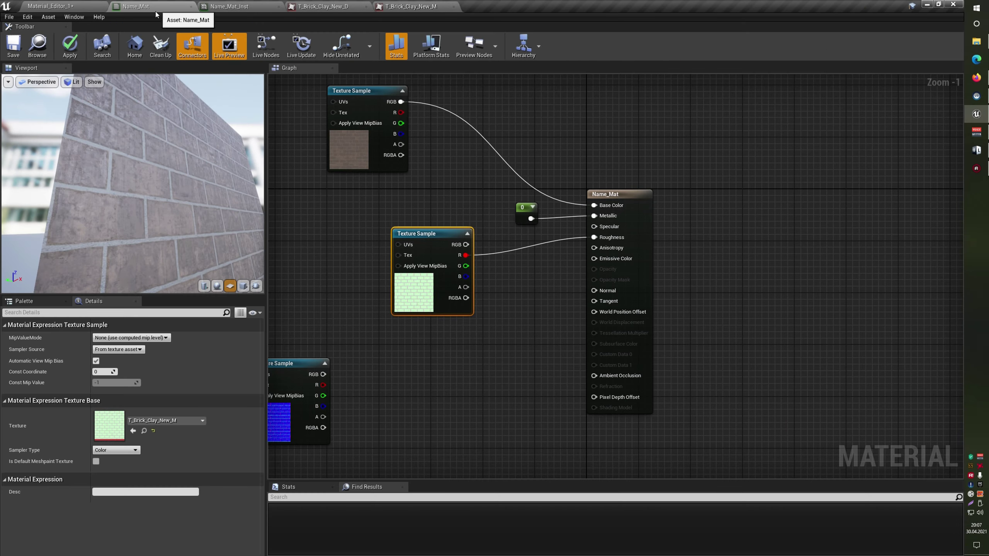
- Apply Name_Mat, close Name_Mat_Inst and both T_Brick_Clay tabs, and fly closer to the cube
click(69, 46)
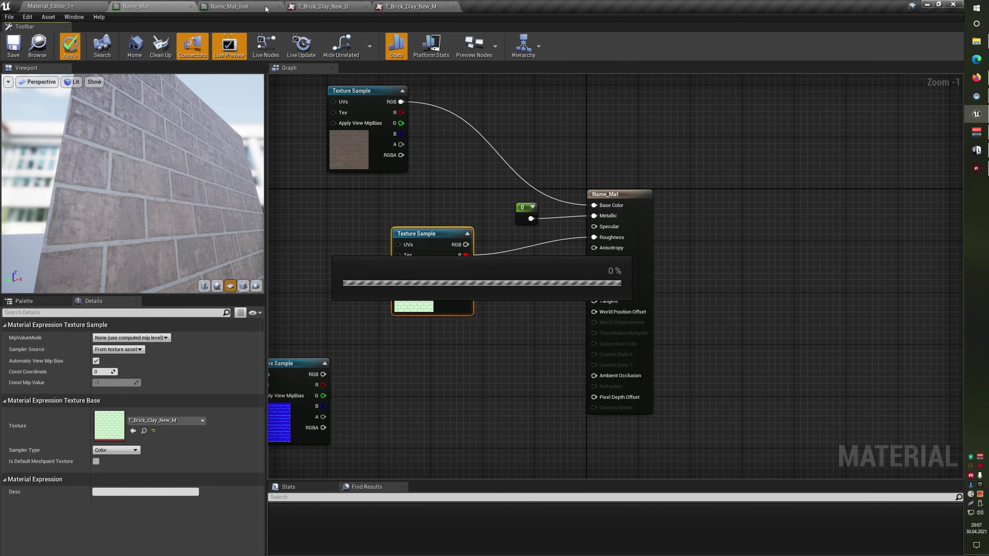
click(266, 8)
click(279, 6)
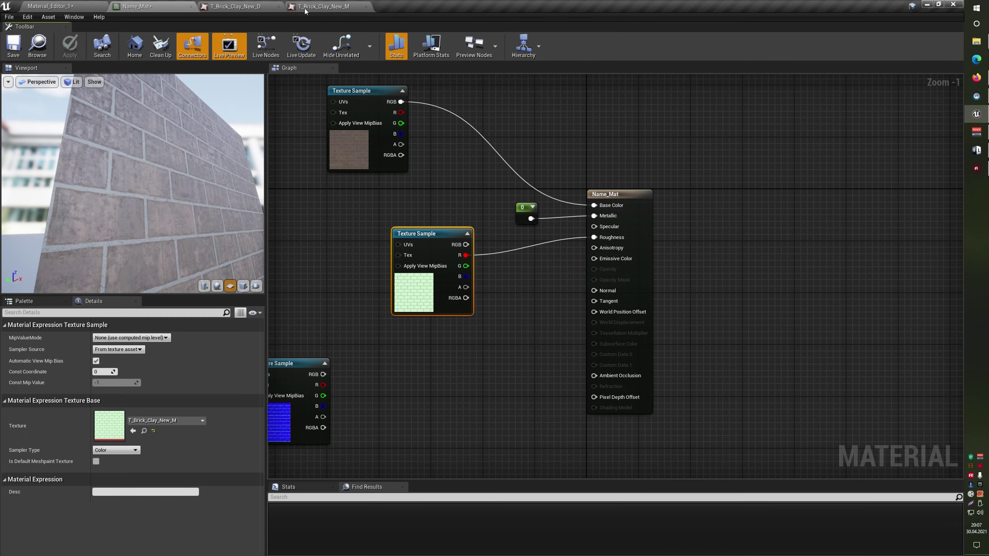
click(268, 7)
click(279, 6)
click(279, 6)
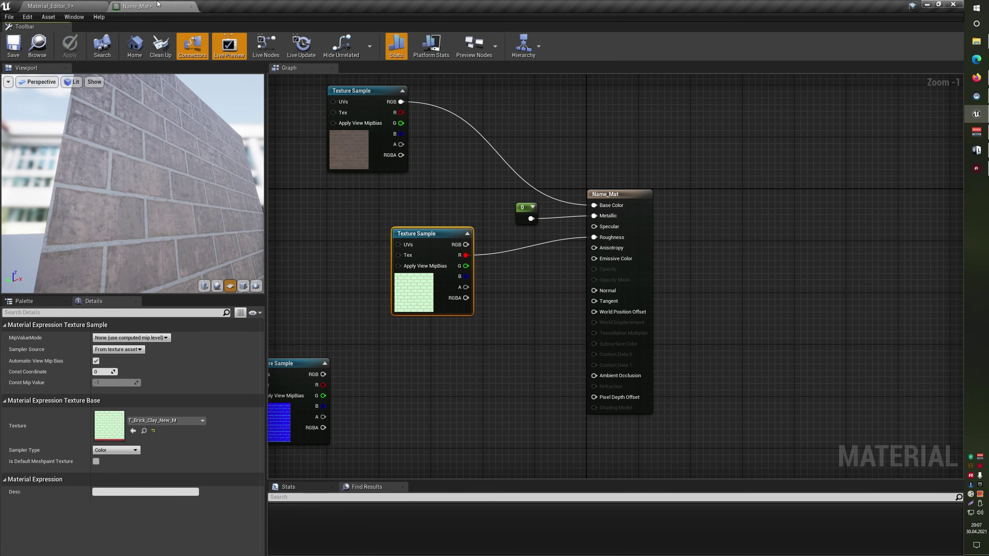
click(68, 5)
mouse_move(425, 192)
mouse_down()
mouse_move(436, 129)
mouse_move(448, 200)
mouse_up()
- Float the Name_Mat editor in a taller window and wire the texture's G pin into Ambient Occlusion, then apply
click(138, 7)
drag(158, 7, 658, 203)
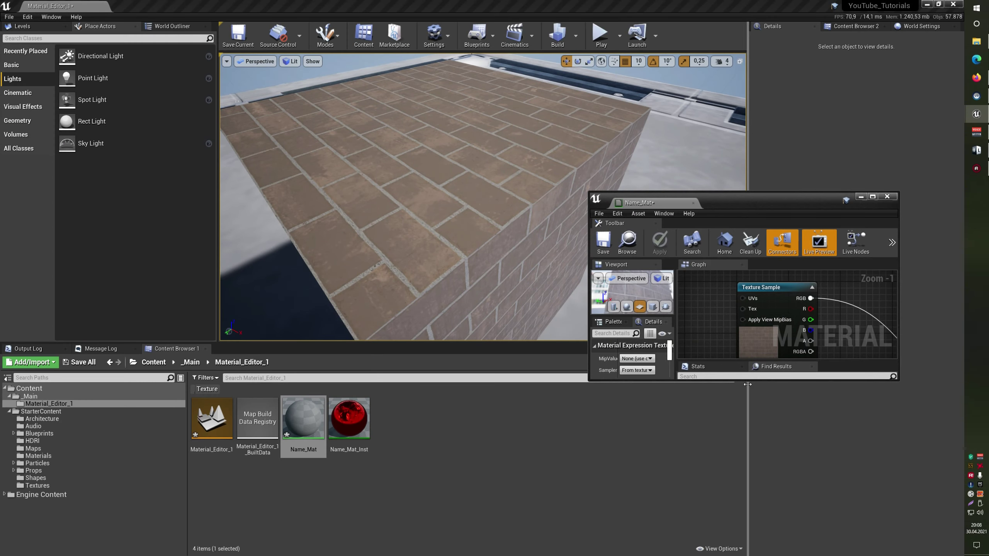
drag(748, 381, 748, 548)
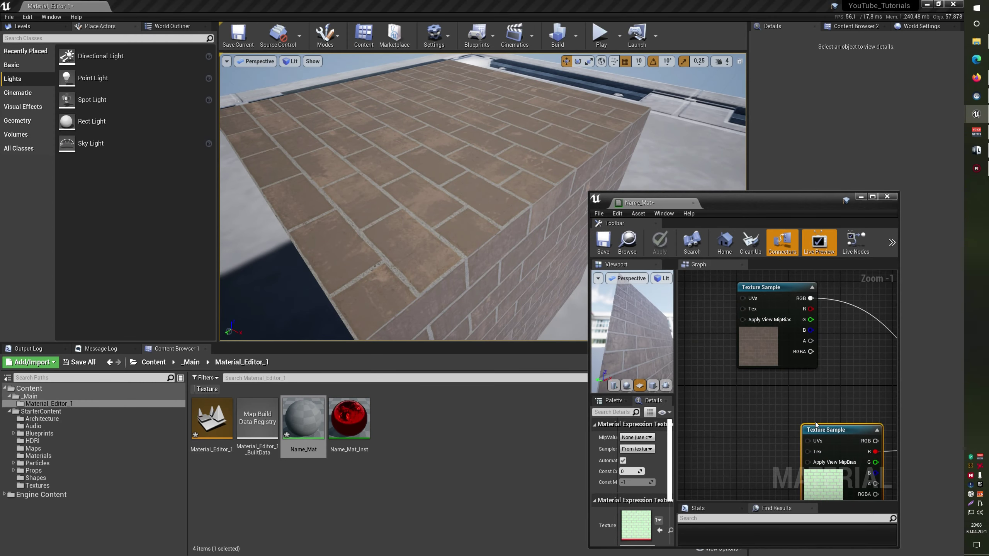
right_drag(718, 389, 707, 341)
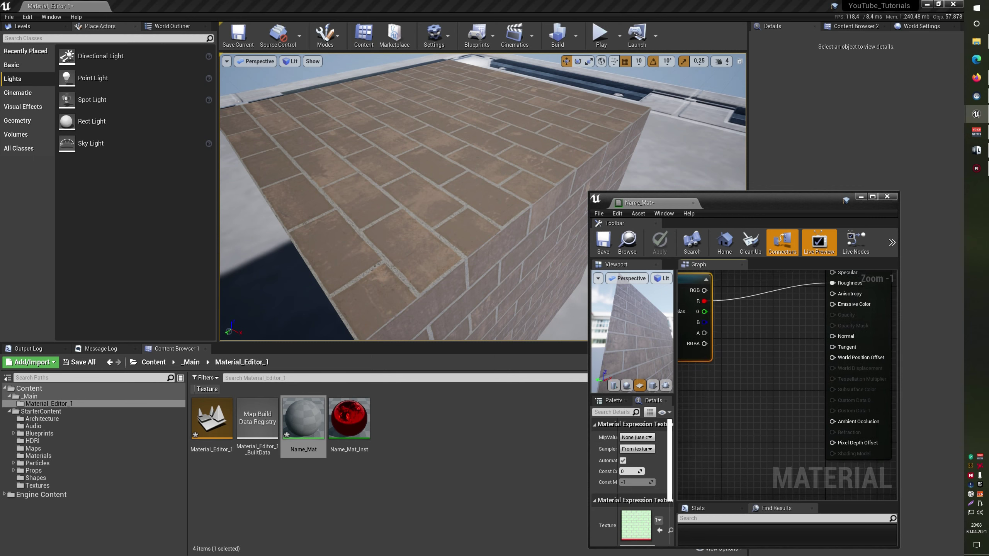
drag(711, 316, 855, 430)
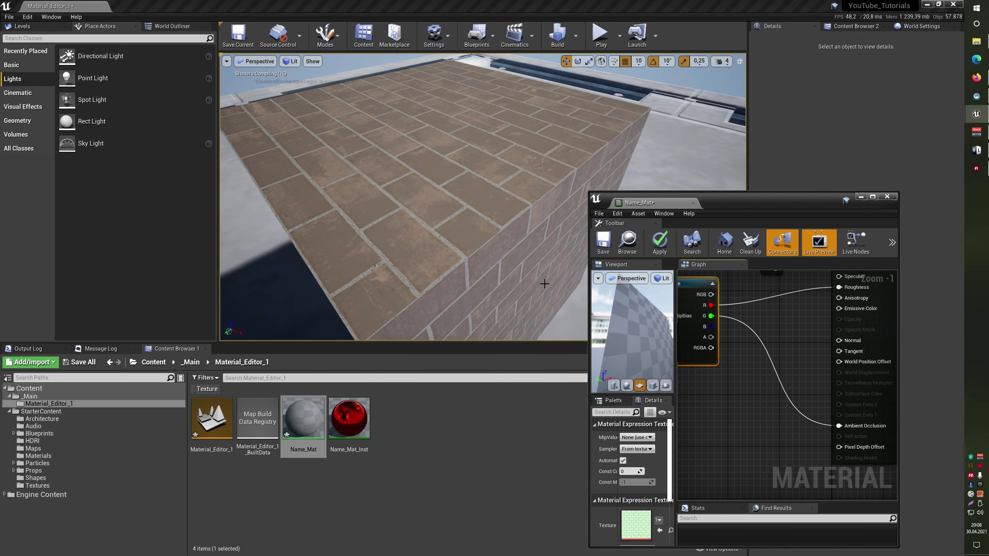
click(661, 243)
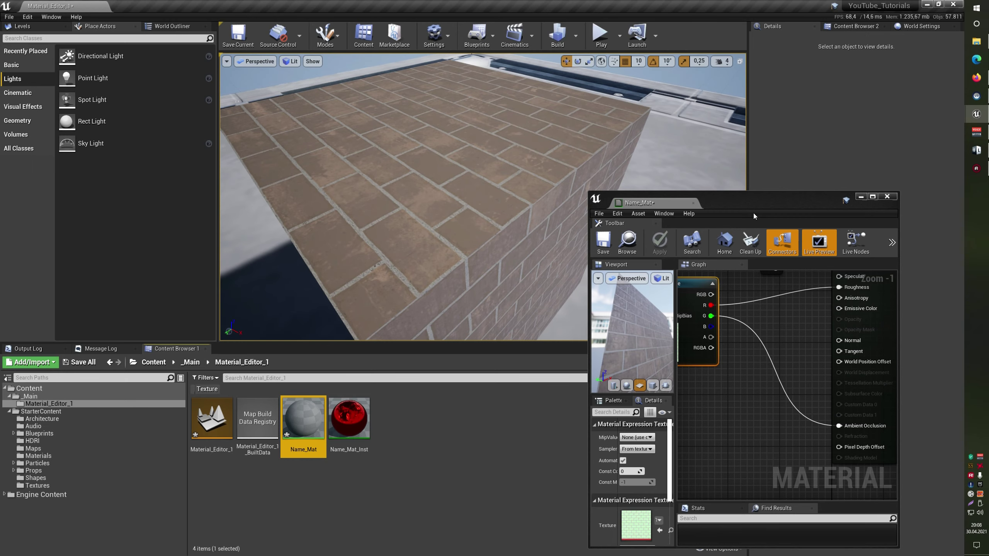
- Dock the floating Name_Mat editor back into the main window as a tab
drag(772, 207, 714, 146)
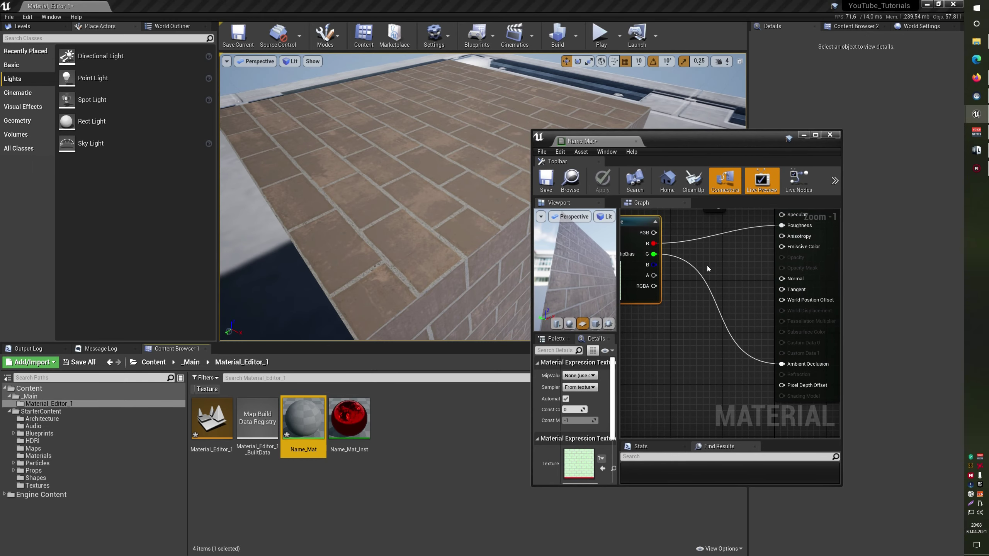
scroll(708, 268, down, 2)
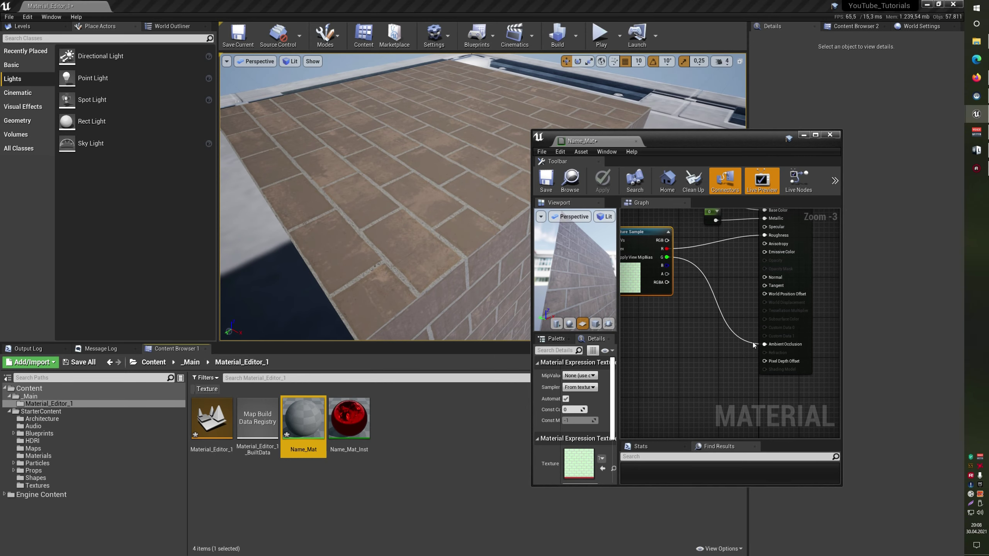
drag(582, 140, 152, 5)
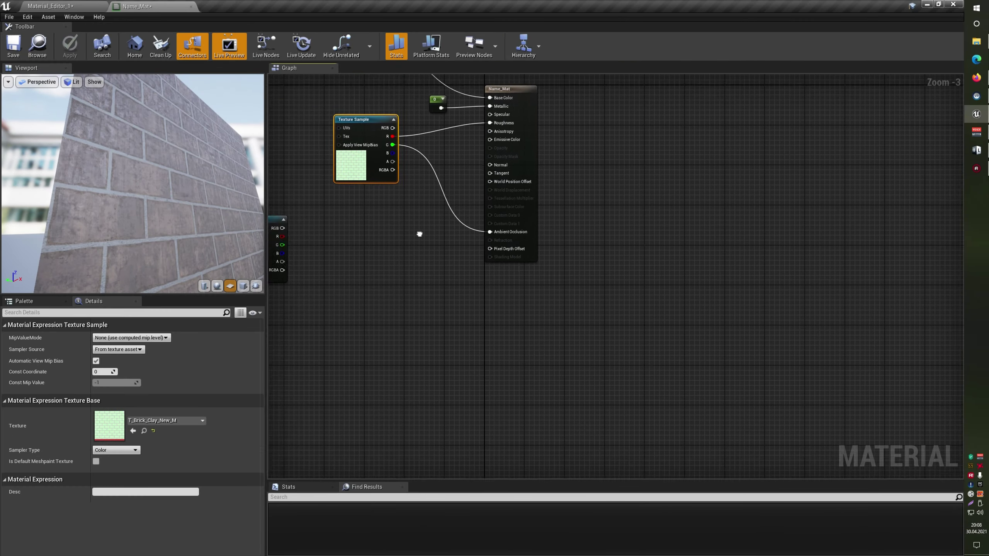
- Align the upper, lower and normal-map Texture Sample nodes into one tidy column
right_drag(406, 221, 515, 256)
drag(469, 201, 415, 180)
scroll(418, 185, up, 3)
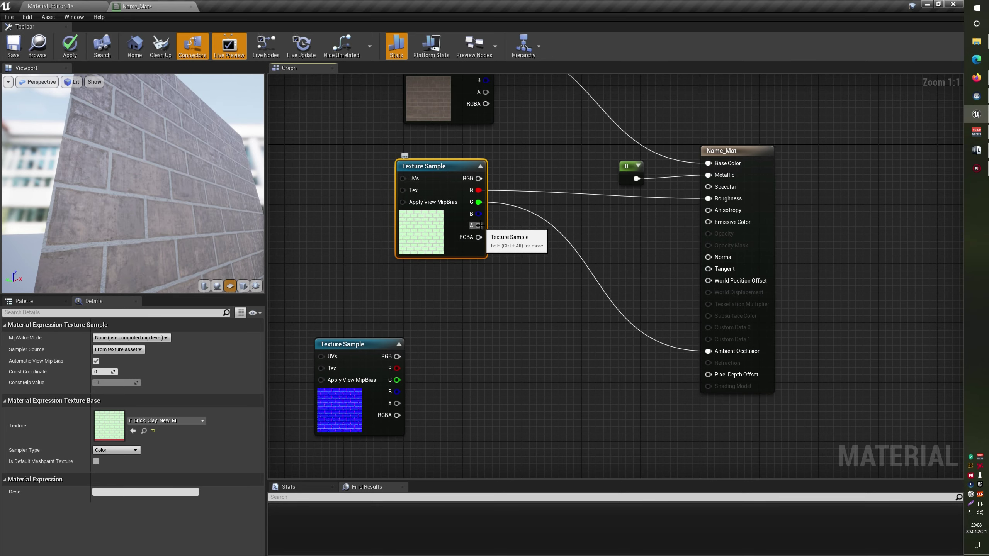
right_drag(560, 291, 577, 238)
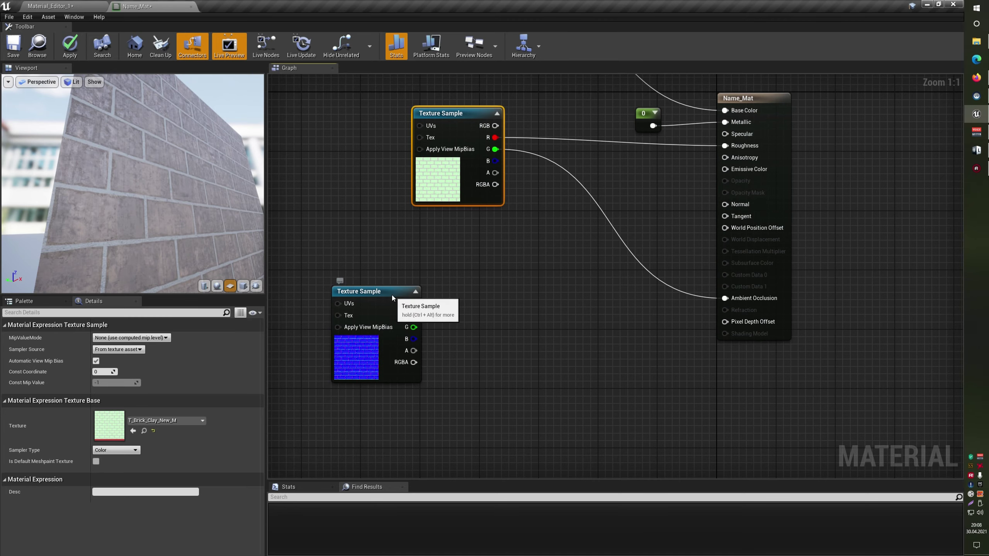
drag(392, 295, 463, 256)
right_drag(467, 257, 492, 311)
click(484, 245)
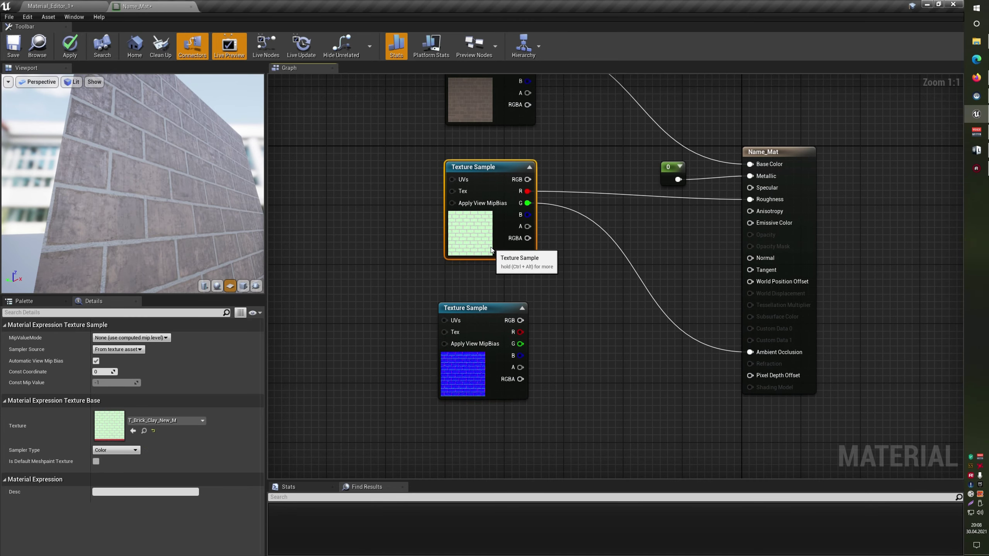
right_drag(557, 278, 558, 321)
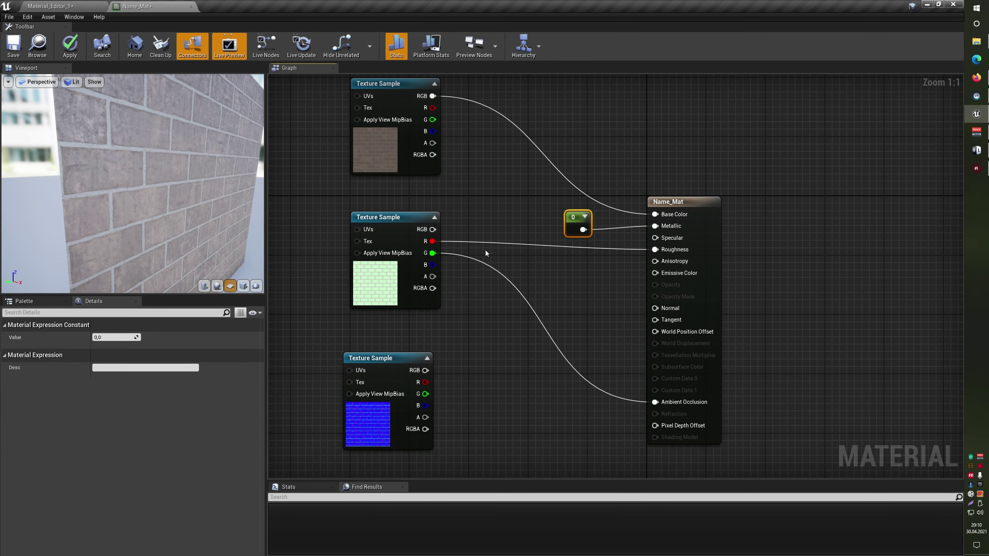
right_drag(578, 297, 596, 351)
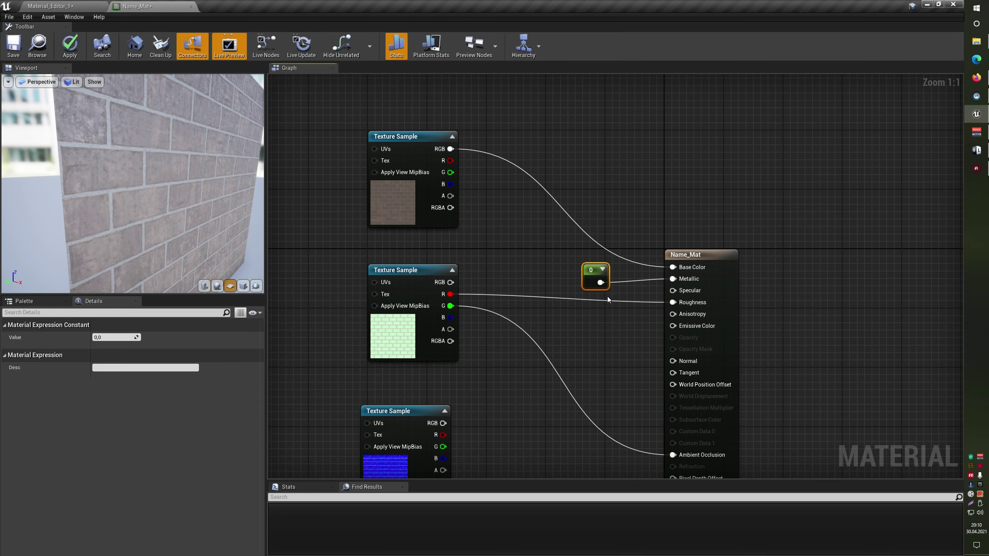
right_drag(607, 299, 546, 301)
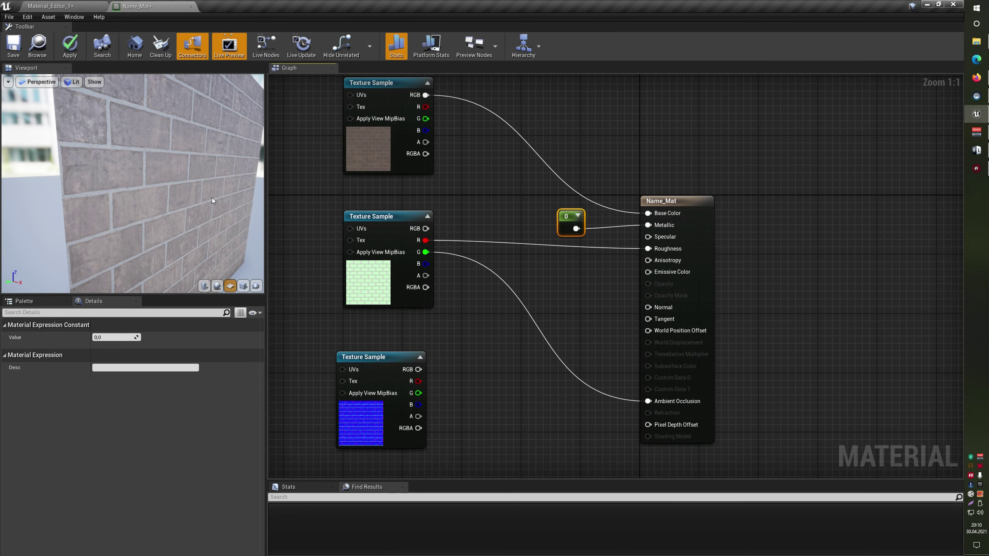
drag(380, 364, 387, 342)
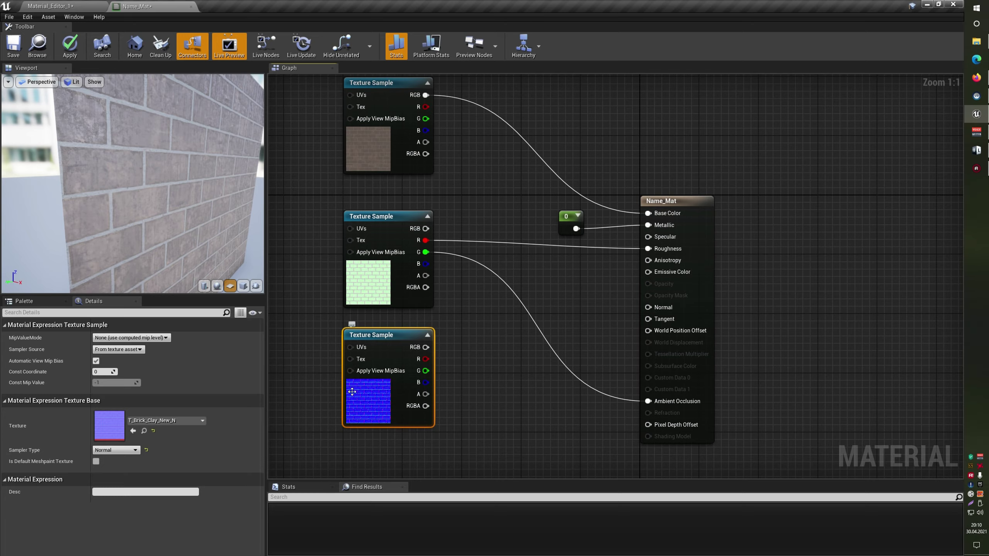
- Open T_Brick_Clay_New_N and hide its blue and green preview channels to view red alone
click(143, 431)
double_click(459, 413)
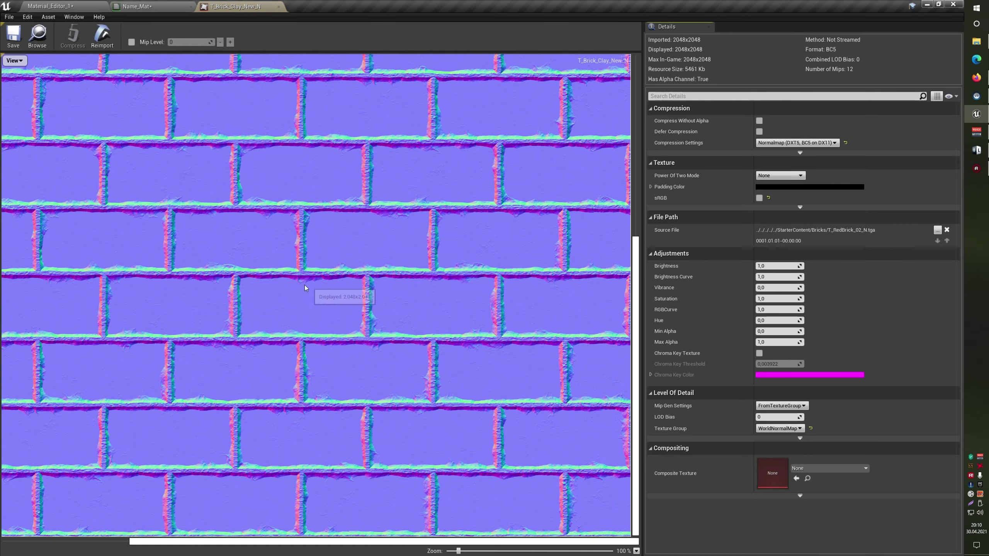
click(14, 60)
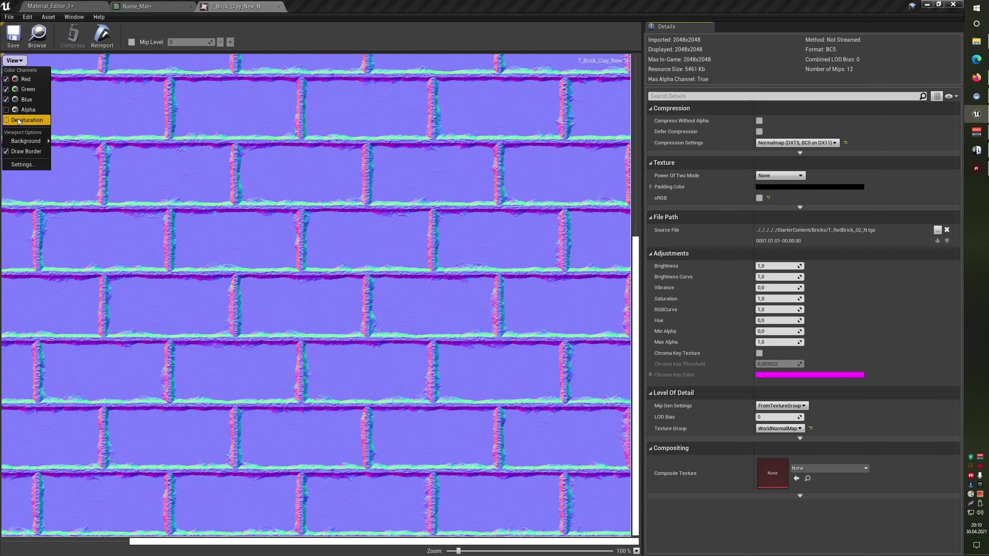
click(5, 99)
click(7, 89)
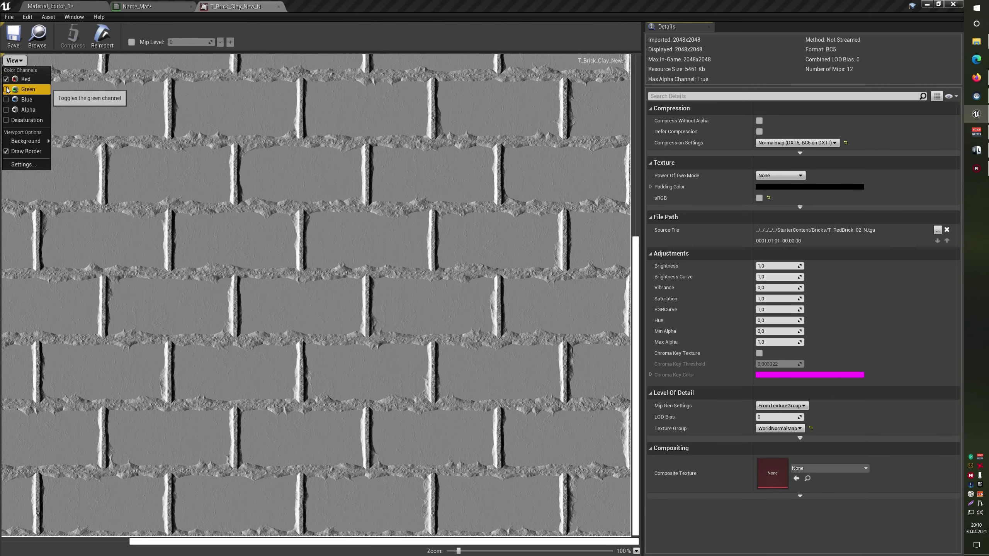
click(6, 90)
click(7, 89)
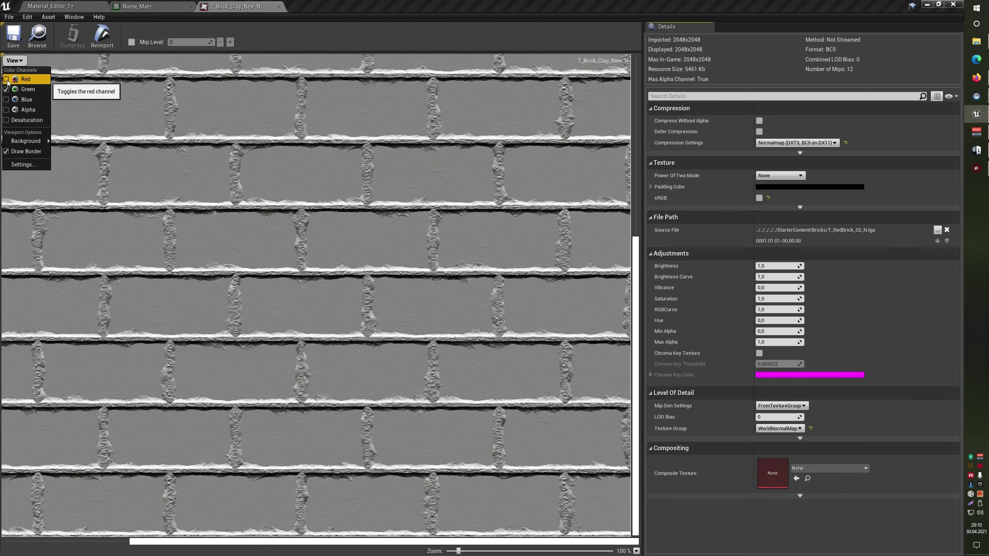
click(7, 90)
- Toggle the normal map's blue and alpha channels, then close the T_Brick_Clay_New_N editor
click(7, 100)
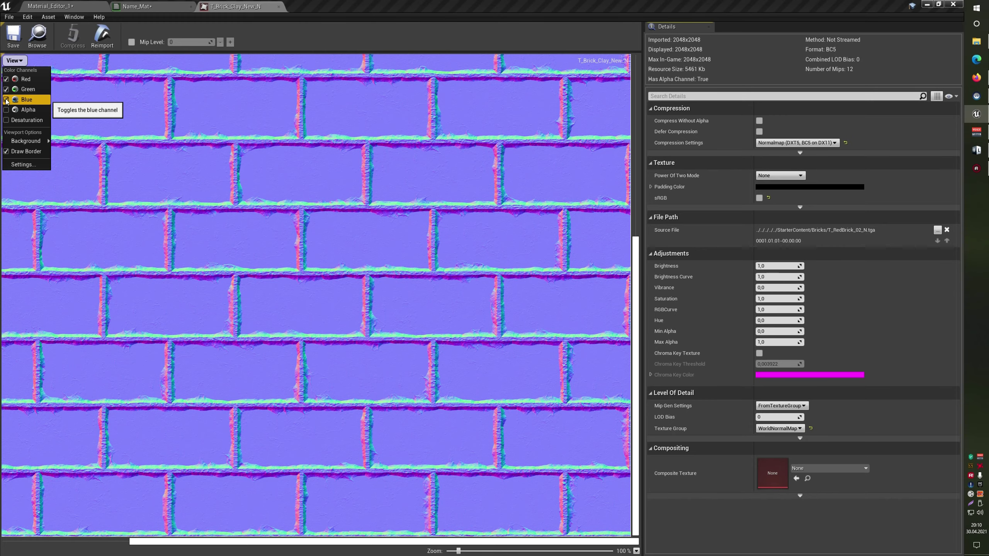
click(6, 100)
click(6, 109)
click(6, 100)
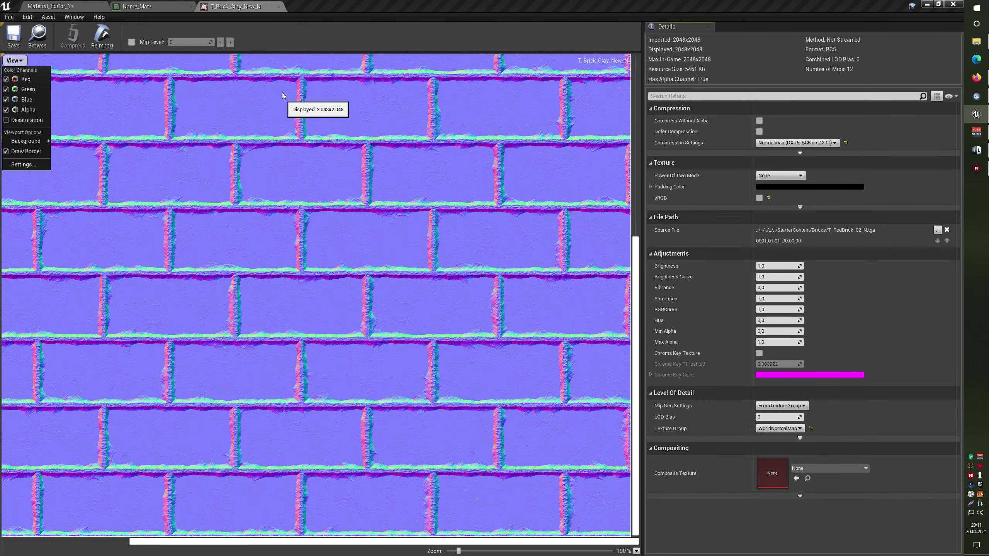
click(278, 6)
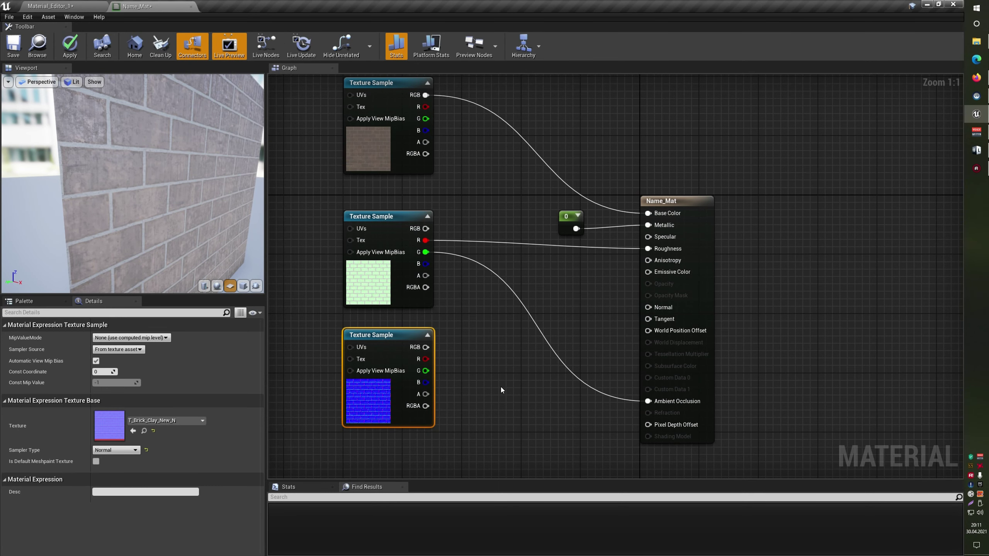
- Wire the normal-map Texture Sample's RGB into Normal and orbit the preview to inspect the bricks
click(517, 376)
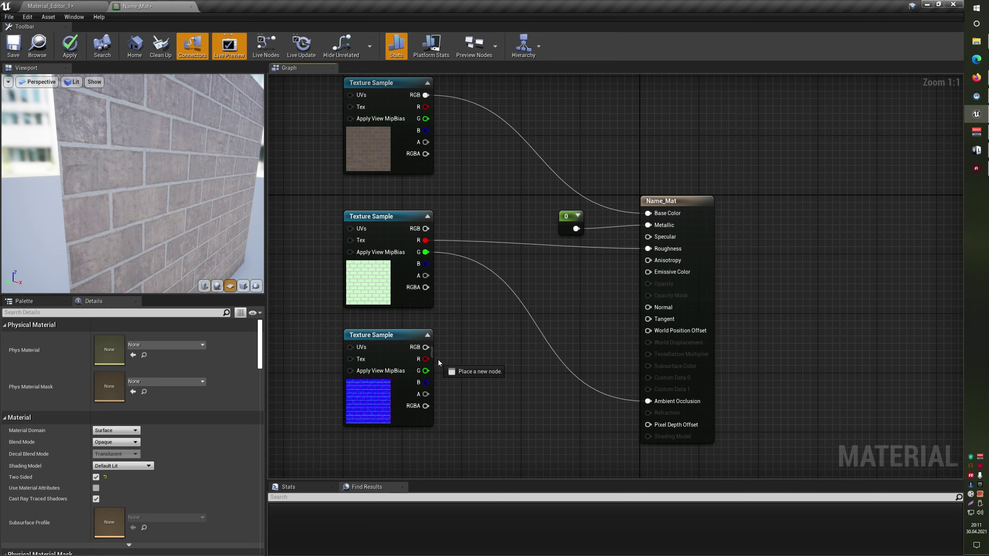
drag(426, 347, 661, 308)
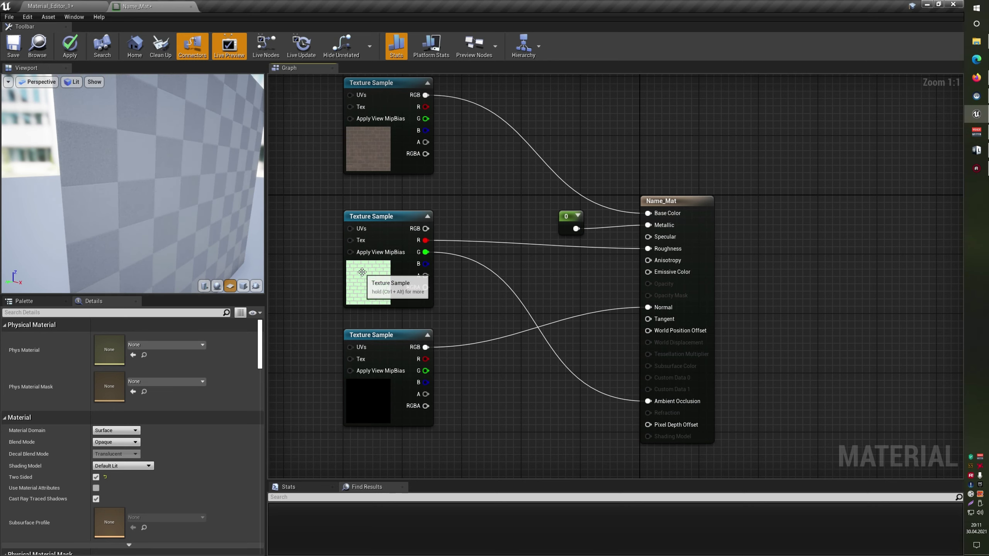
mouse_move(222, 194)
mouse_down()
mouse_move(248, 199)
mouse_move(220, 224)
mouse_up()
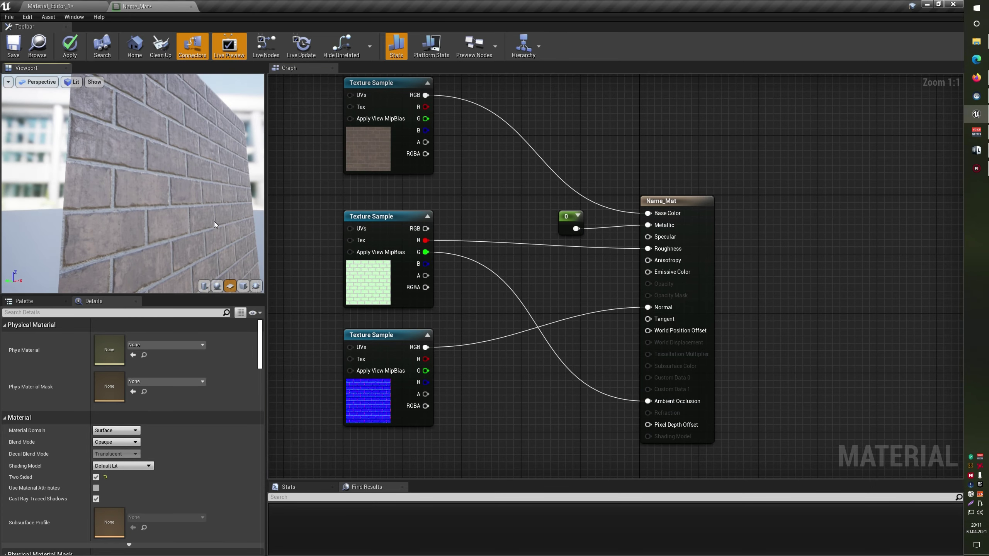
mouse_move(183, 197)
mouse_down()
mouse_move(179, 174)
mouse_move(143, 147)
mouse_up()
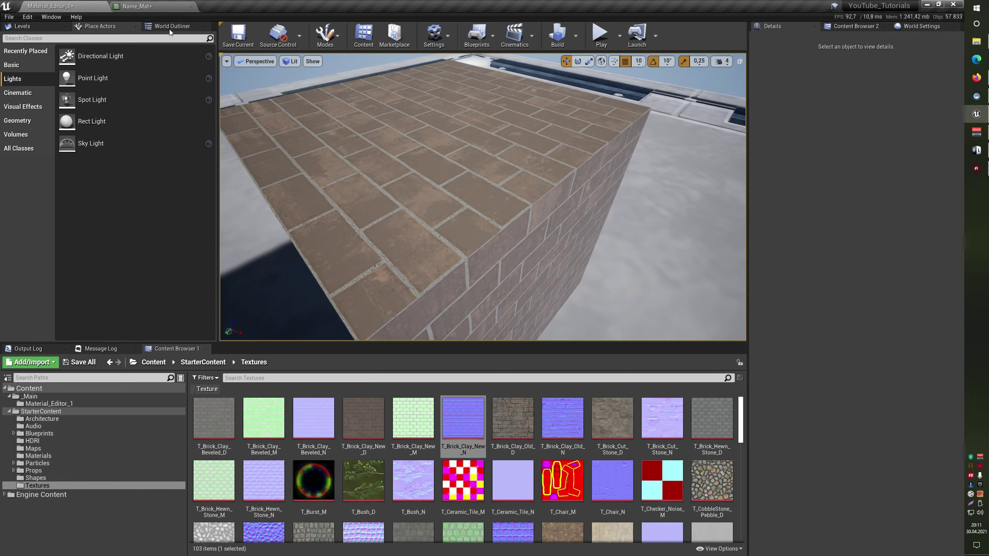
- Apply the Name_Mat changes and return to the level editor
click(136, 6)
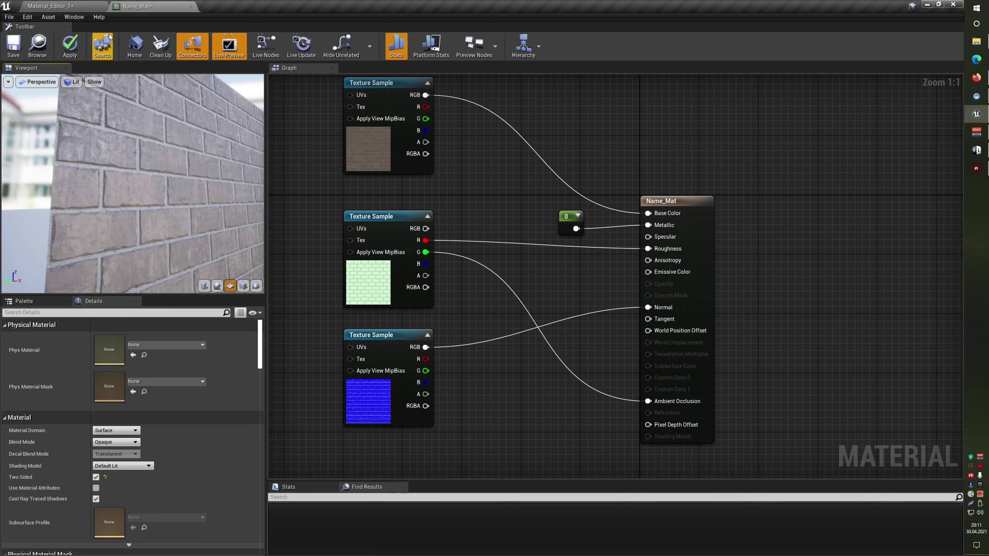
click(70, 46)
click(72, 6)
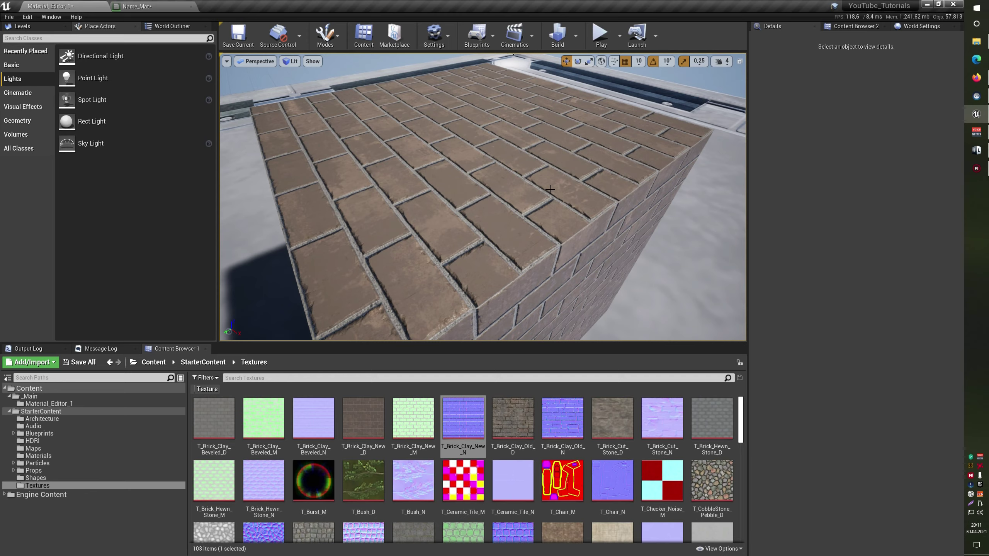
drag(549, 190, 504, 221)
click(503, 221)
mouse_move(523, 276)
mouse_down()
mouse_move(622, 228)
mouse_move(319, 81)
mouse_move(319, 128)
mouse_up()
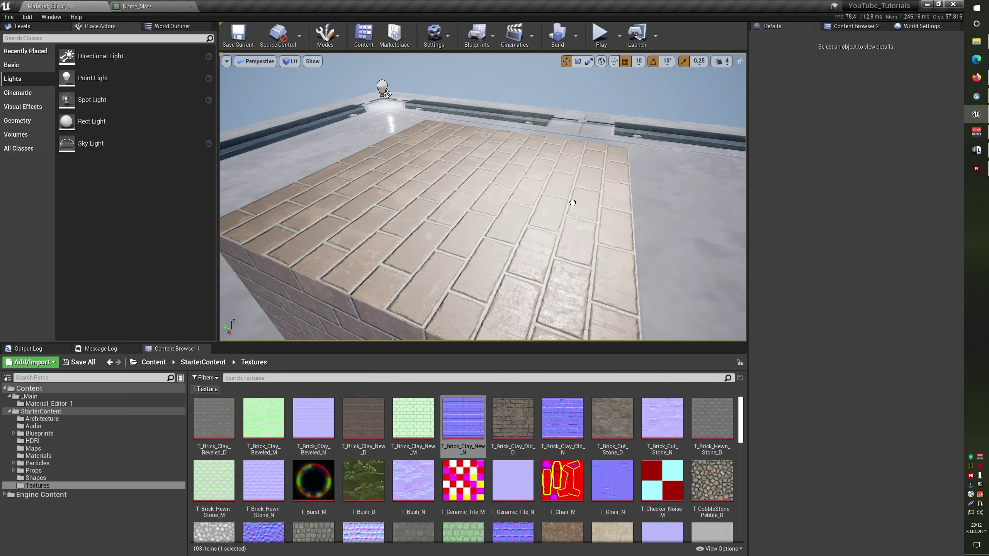
click(439, 181)
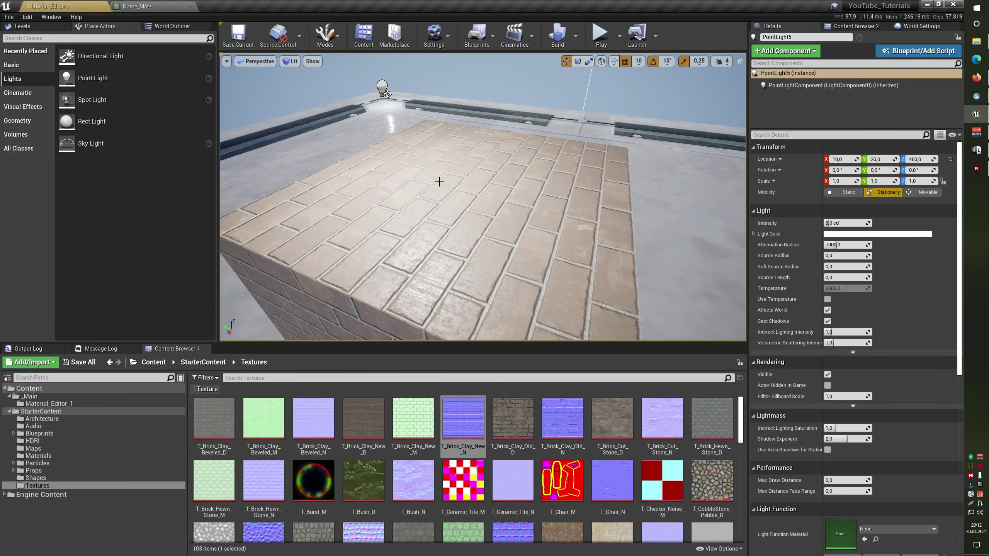
scroll(492, 198, down, 10)
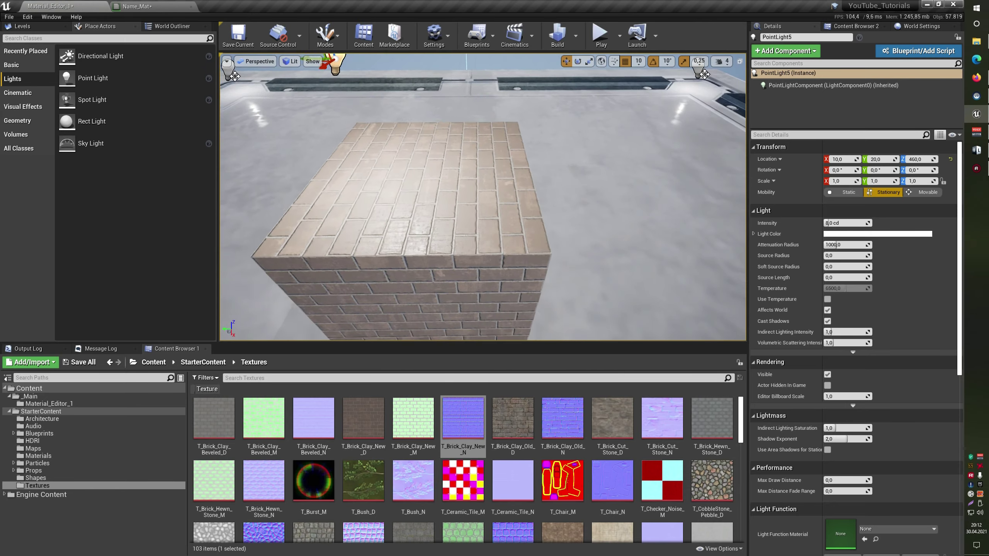
key(Escape)
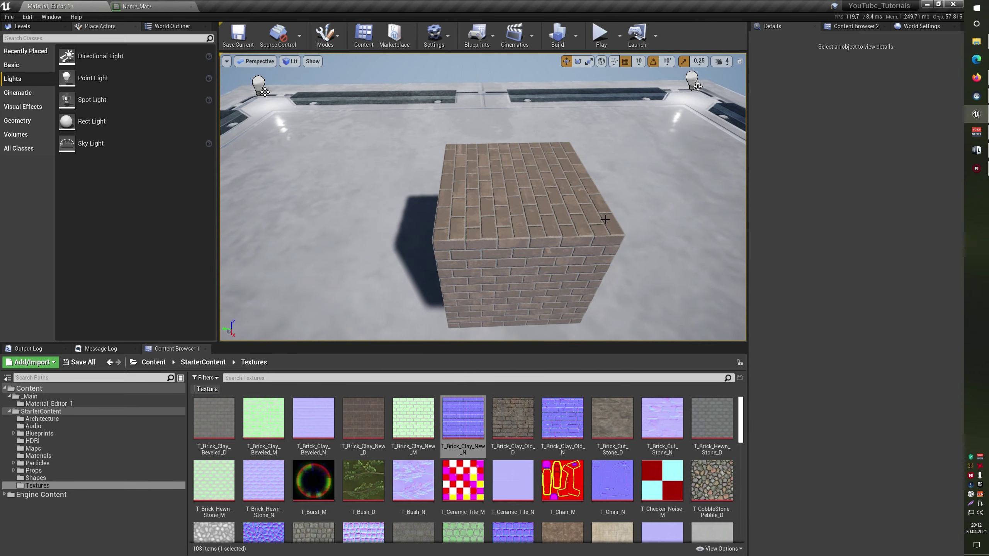
right_drag(485, 109, 486, 117)
scroll(406, 254, up, 5)
scroll(406, 253, down, 5)
right_drag(406, 254, 406, 218)
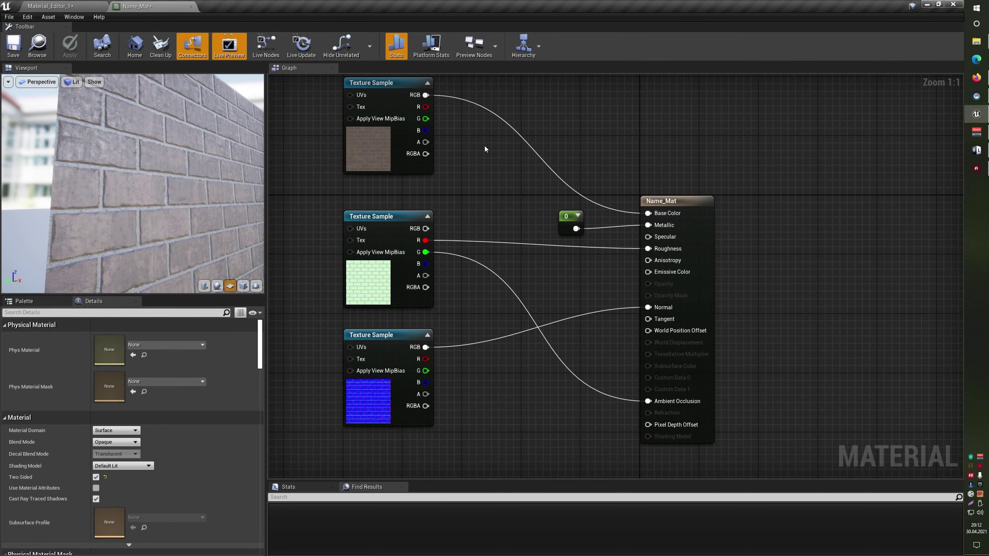
- Zoom out and move the normal-map Texture Sample a little lower, then frame all nodes
right_drag(486, 177, 535, 195)
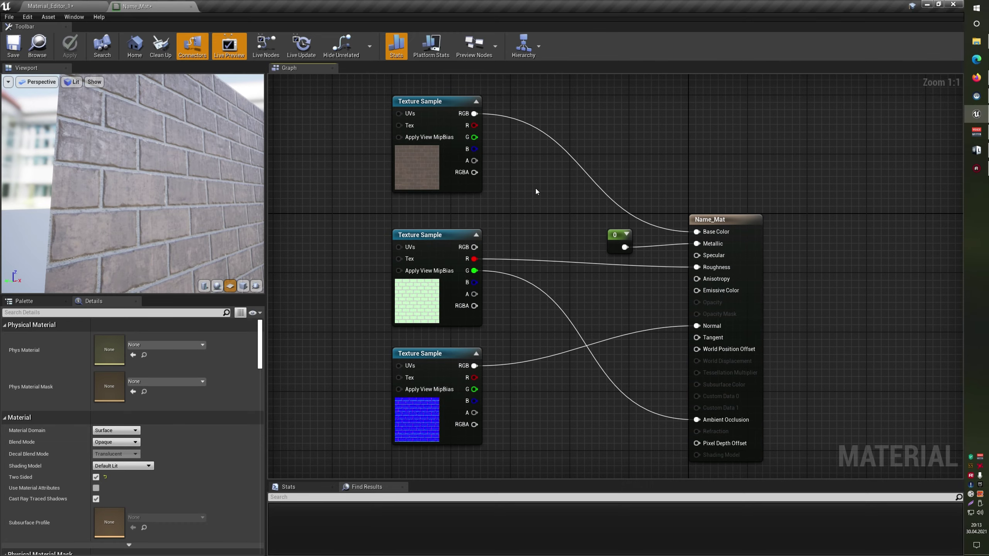
scroll(535, 188, down, 1)
right_drag(535, 188, 517, 198)
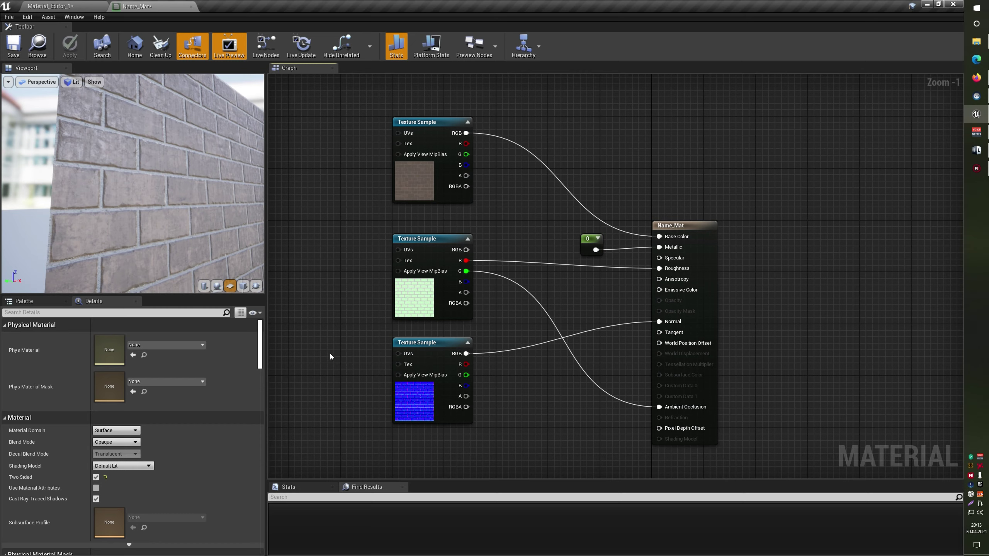
click(428, 397)
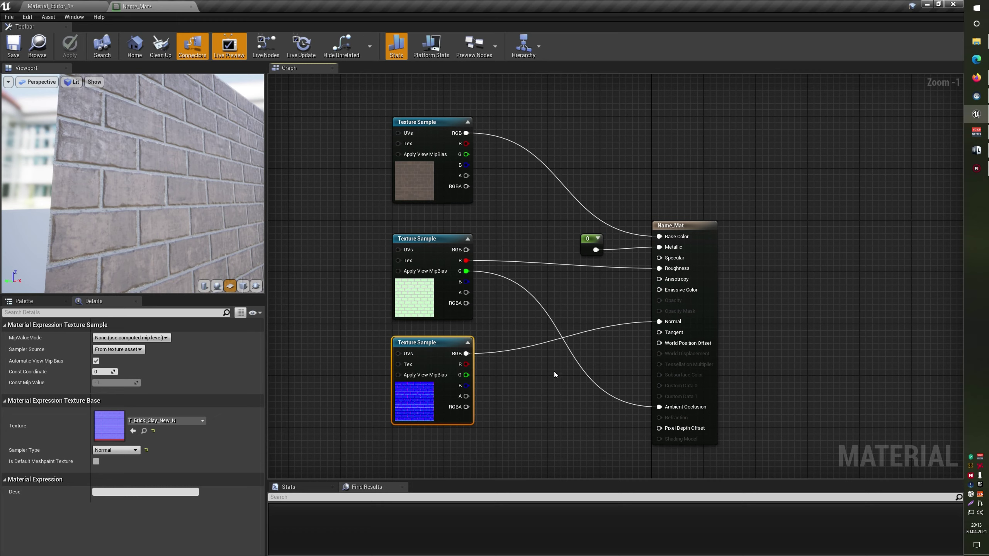
key(ctrl+z)
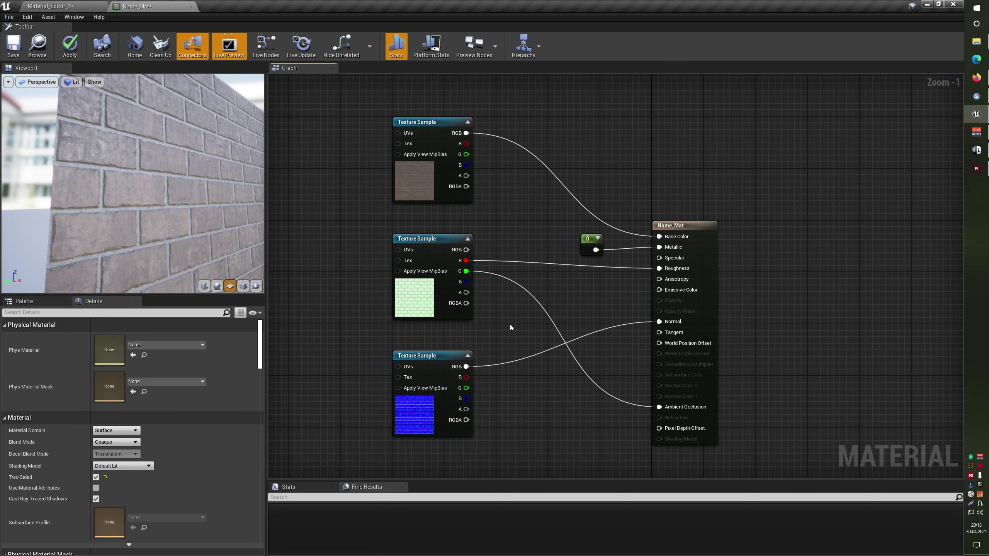
drag(438, 360, 444, 353)
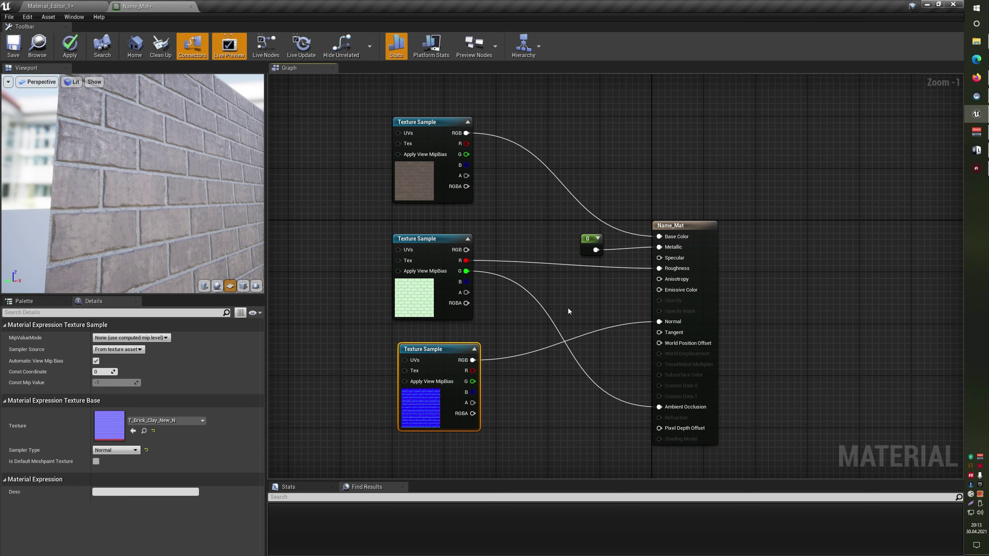
click(556, 233)
key(Home)
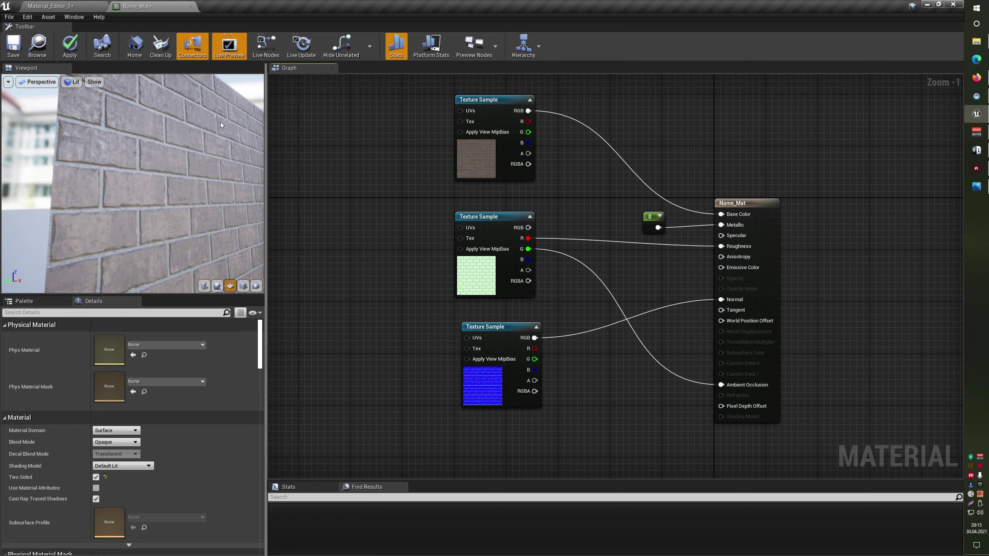
click(50, 6)
scroll(381, 198, down, 10)
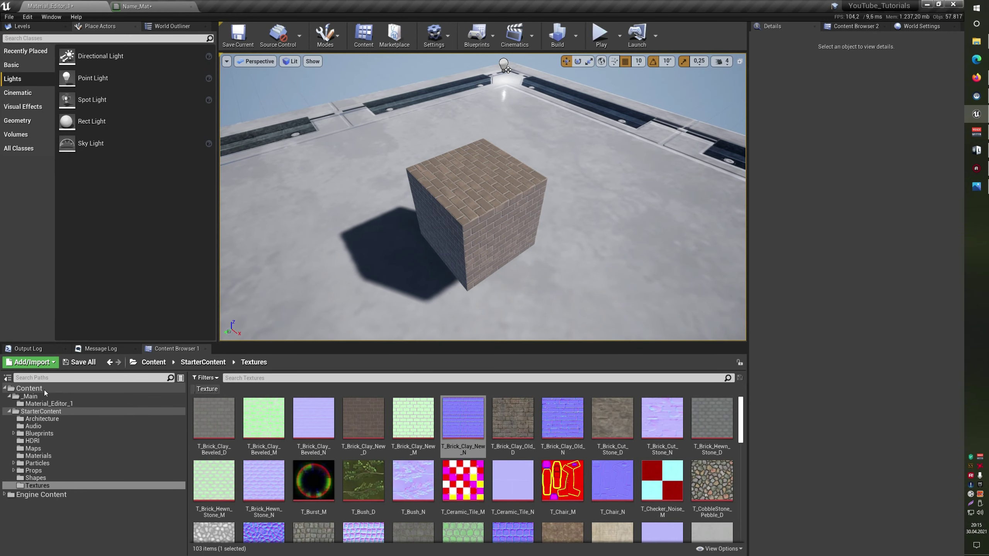
- Drag Name_Mat from Material_Editor_1 onto the floor and fly the camera back toward the brick cube
click(49, 404)
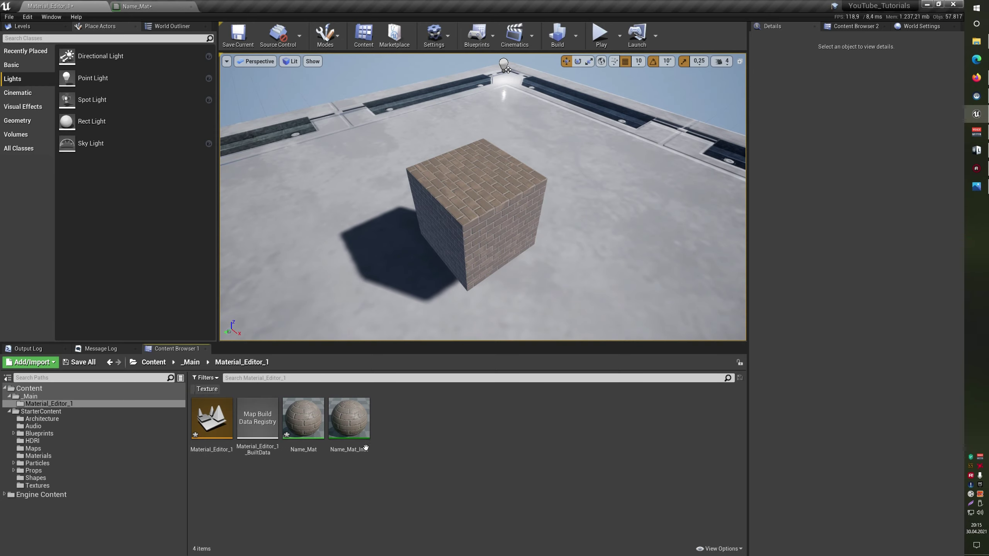
drag(303, 416, 418, 89)
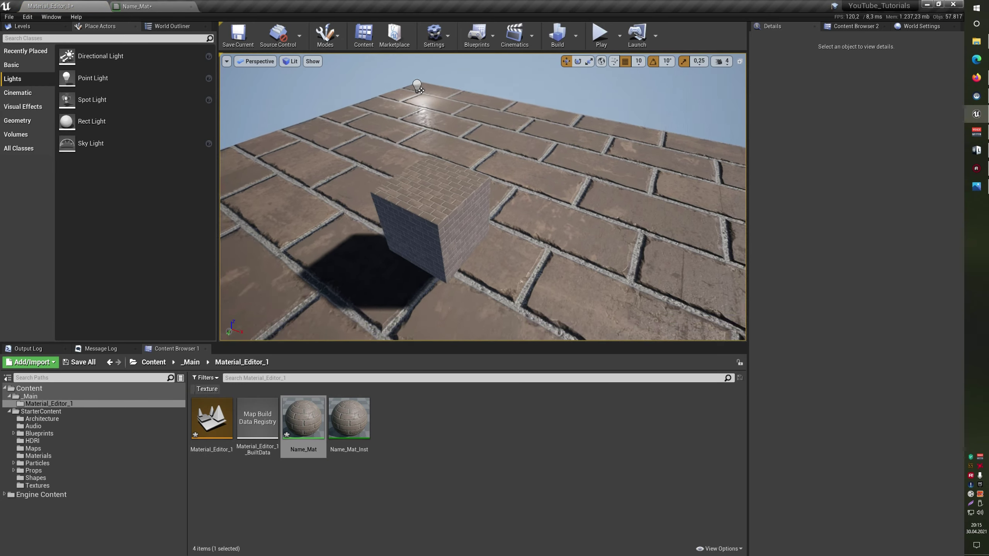
right_drag(483, 196, 389, 203)
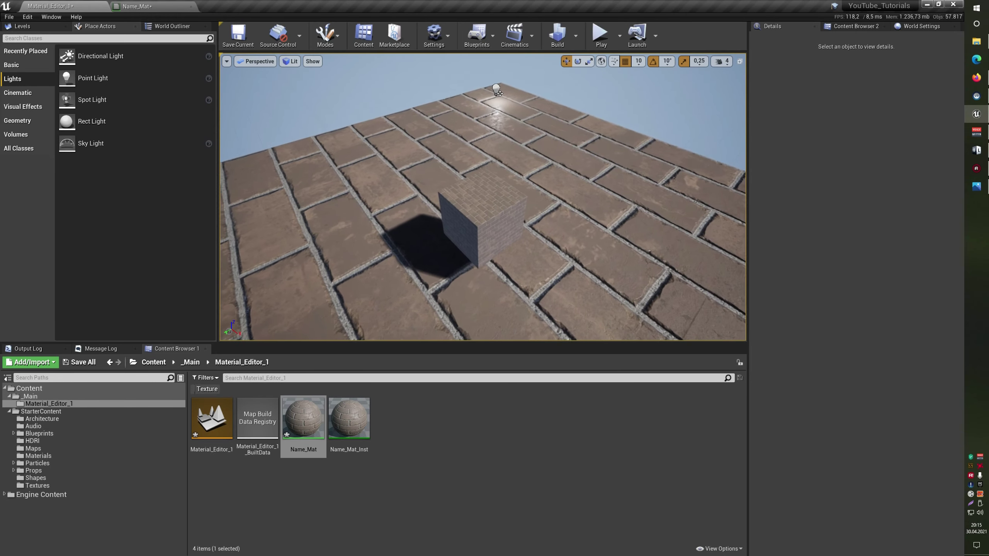
right_drag(389, 203, 590, 289)
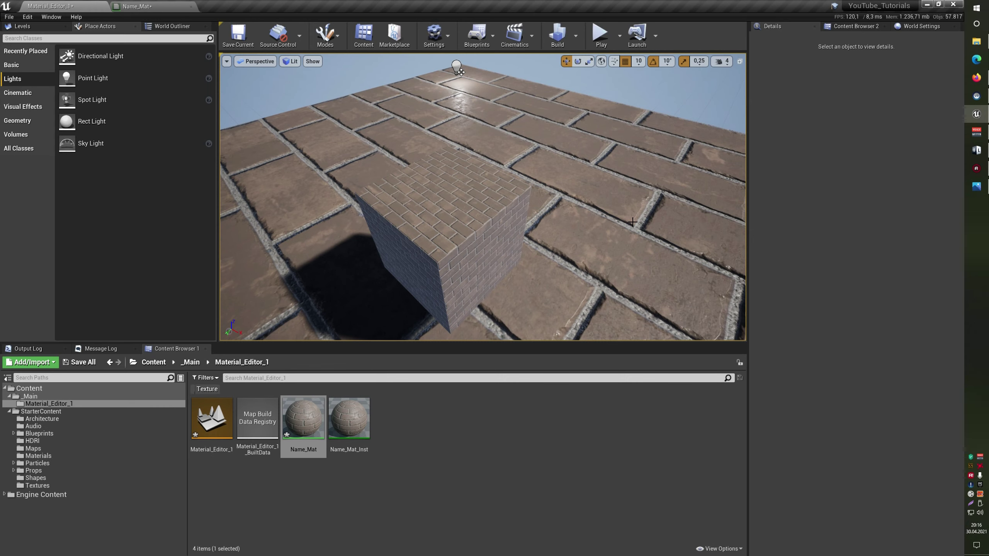
drag(583, 217, 582, 219)
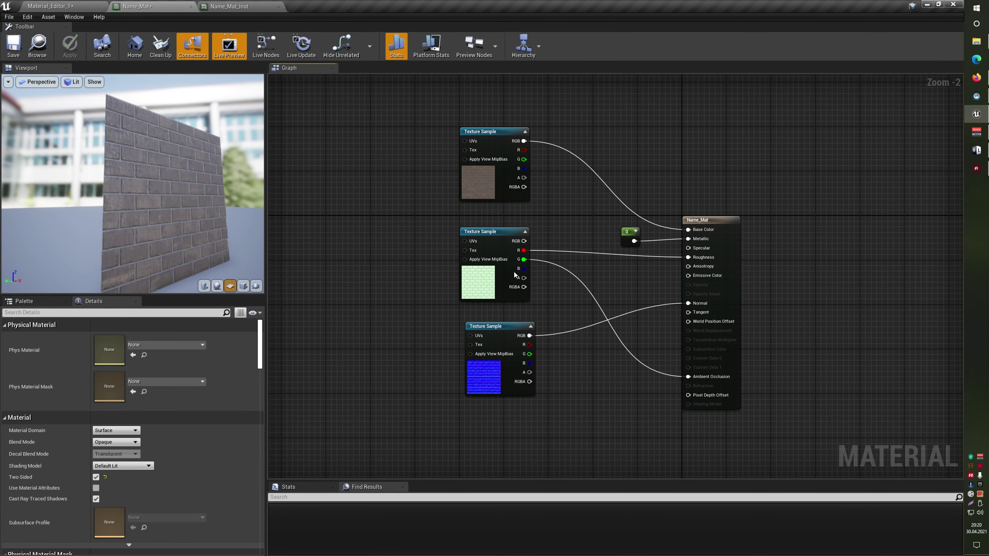
- Unplug the Roughness, Normal and Ambient Occlusion wires and move the 0 constant left
mouse_move(441, 226)
mouse_down()
mouse_move(478, 360)
mouse_move(465, 387)
mouse_up()
alt+click(696, 257)
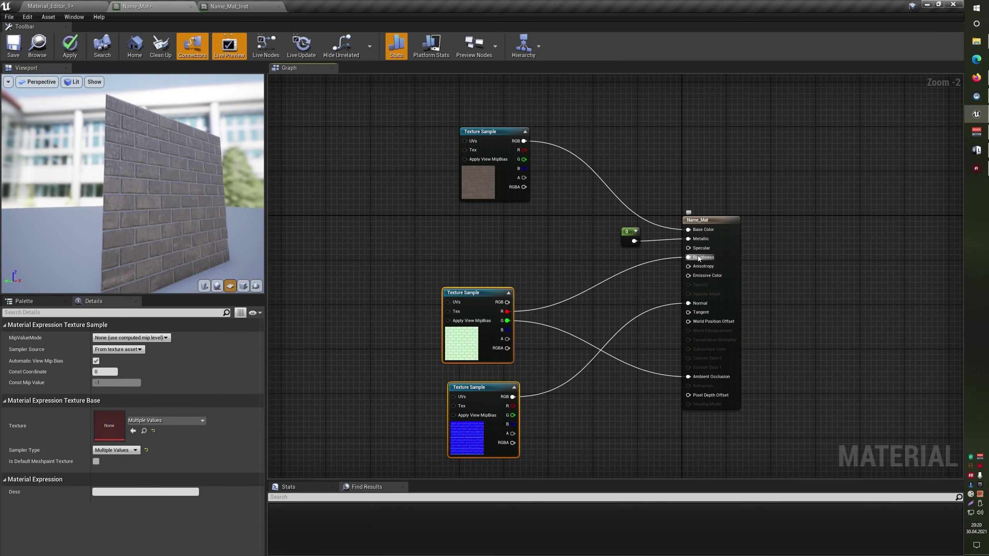
alt+click(700, 303)
alt+click(715, 378)
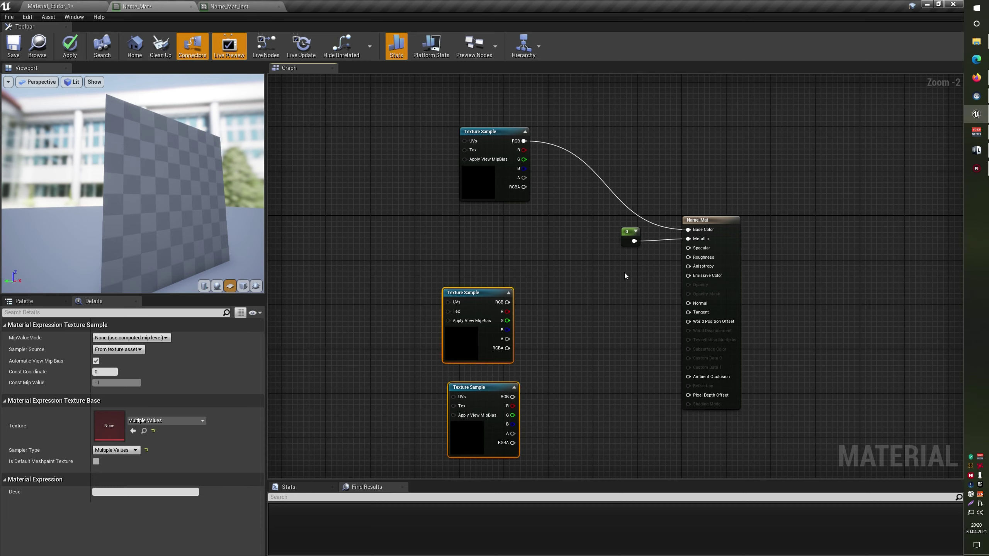
drag(629, 235, 501, 268)
- Move the unused textures and constant to the right and reposition the brick Texture Sample to expose its UVs input
drag(424, 264, 522, 460)
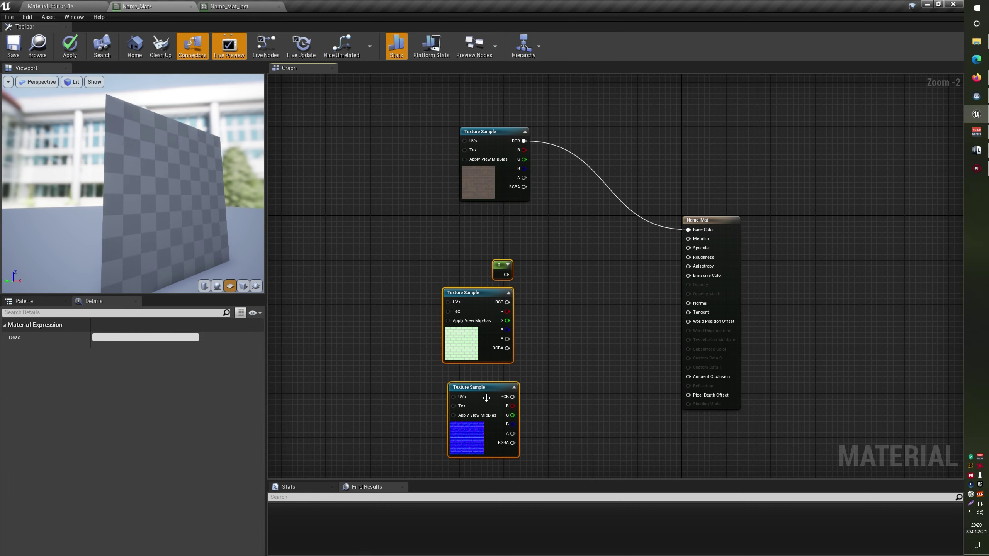
drag(485, 389, 857, 345)
right_drag(566, 214, 622, 312)
scroll(622, 315, up, 2)
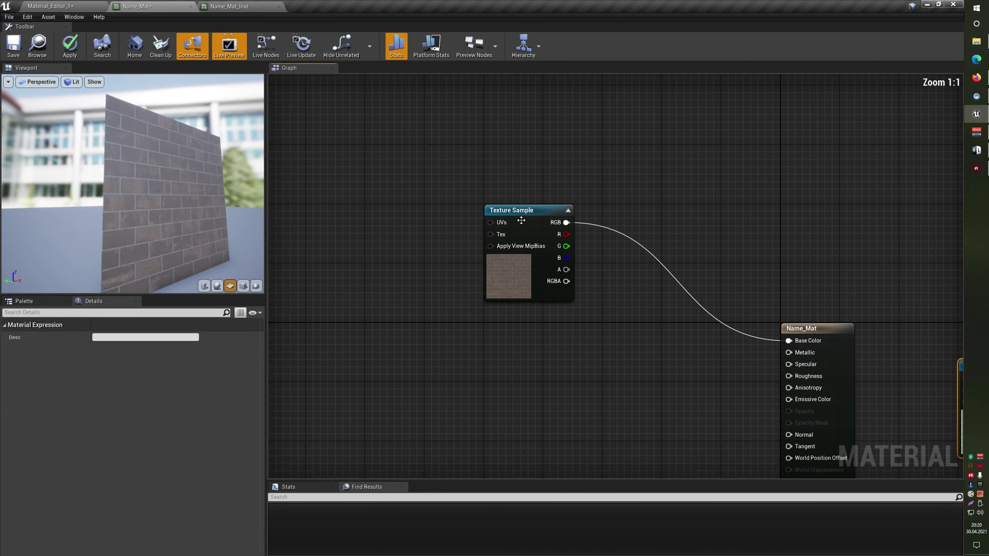
mouse_move(524, 224)
mouse_down()
mouse_move(572, 340)
mouse_move(522, 339)
mouse_up()
mouse_move(617, 388)
right_down()
mouse_move(615, 288)
mouse_move(702, 264)
right_up()
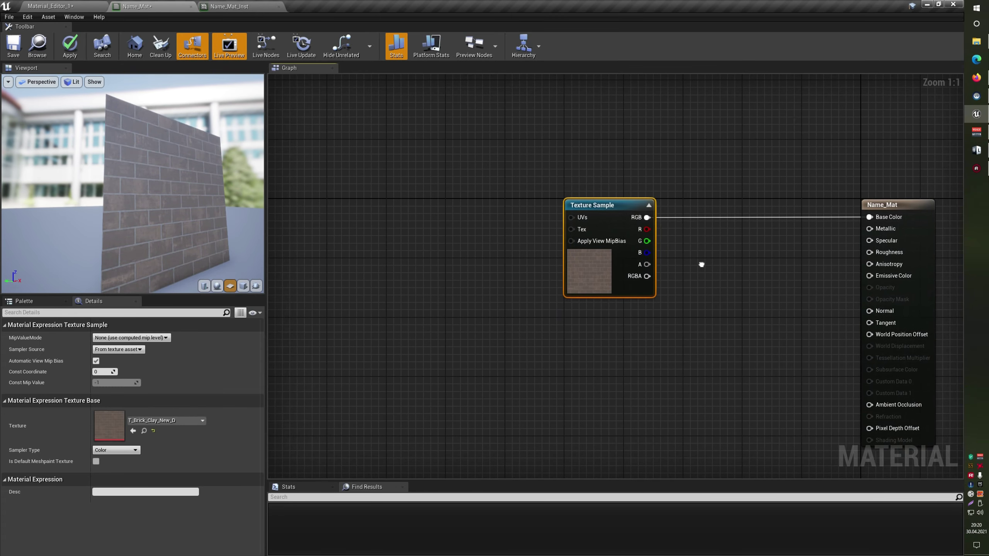
right_drag(511, 267, 724, 291)
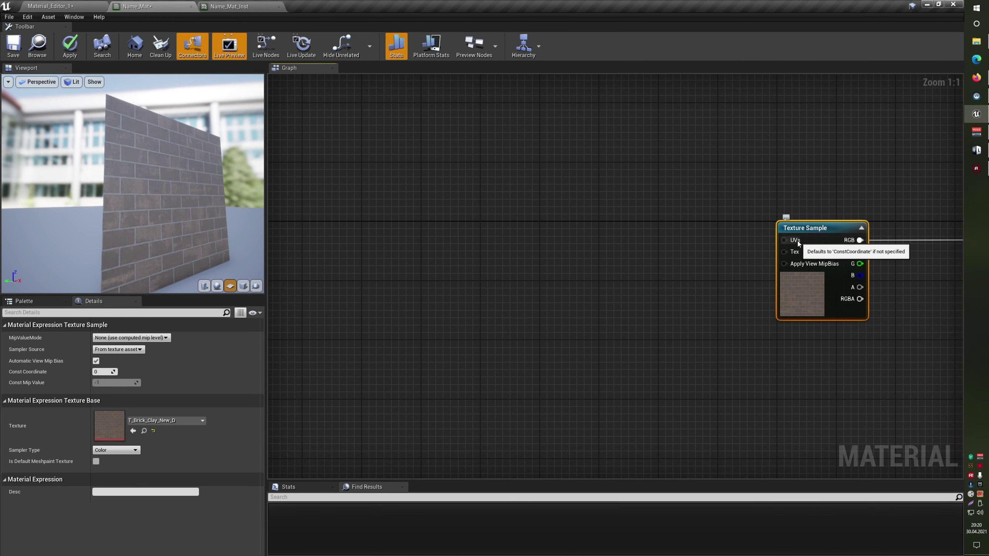
- Add a Texture Coordinate node and wire it into the brick Texture Sample's UVs pin
right_drag(691, 260, 662, 266)
right_click(546, 251)
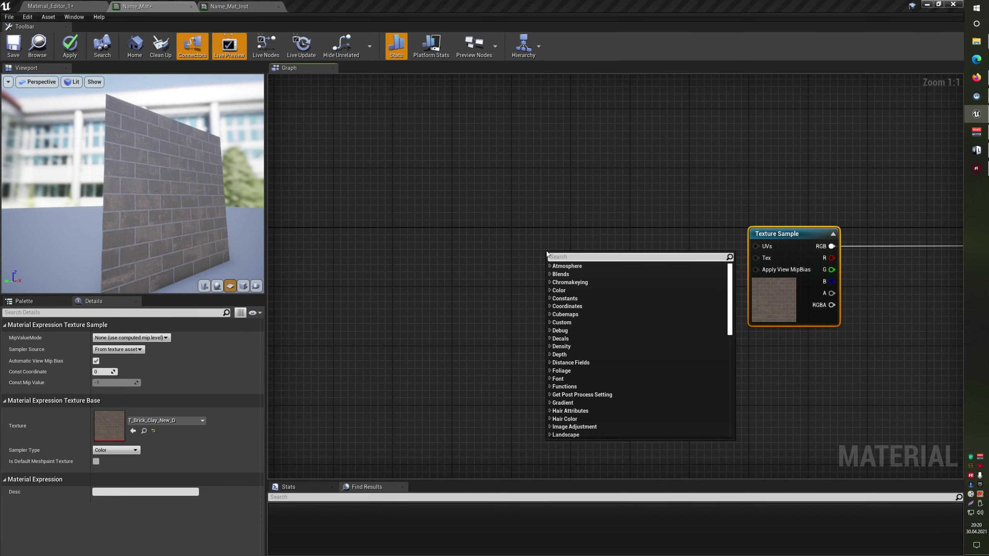
text(texture)
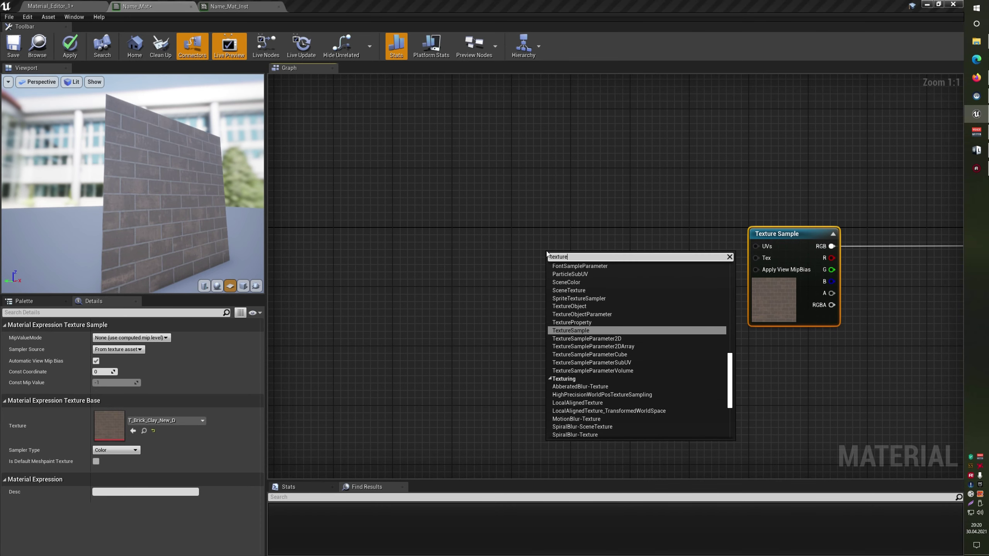
text(coo)
key(Return)
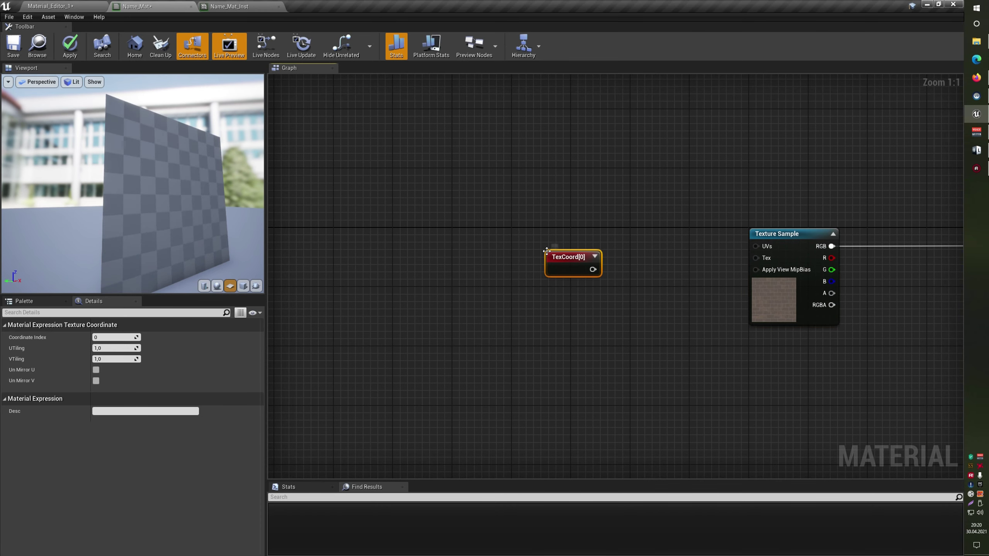
drag(554, 251, 539, 236)
right_drag(569, 269, 481, 278)
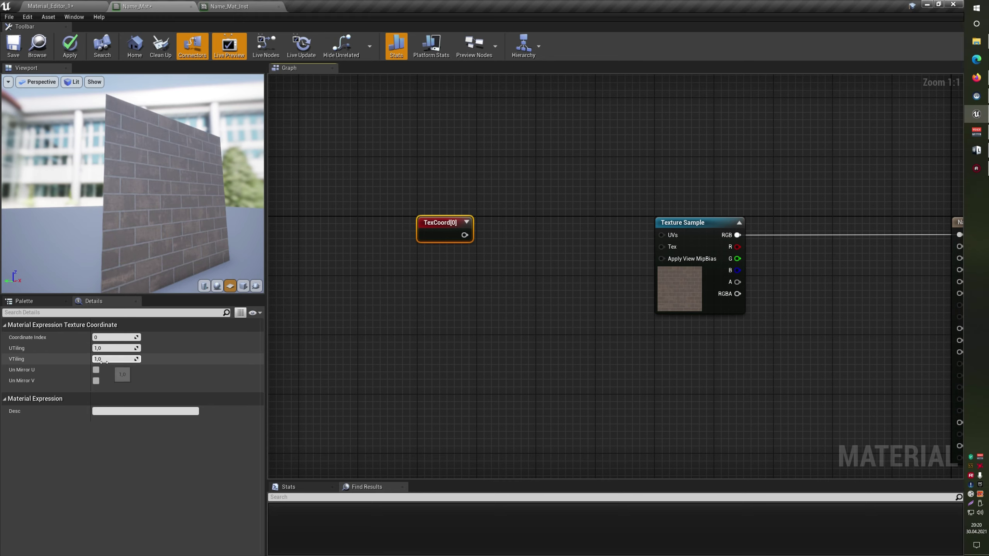
drag(438, 231, 555, 232)
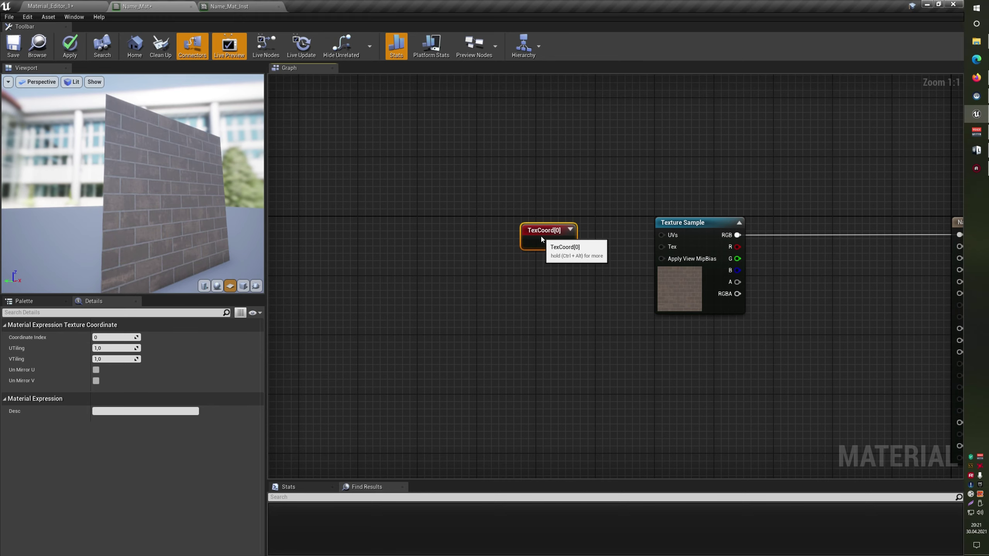
right_drag(555, 232, 469, 307)
drag(494, 306, 574, 306)
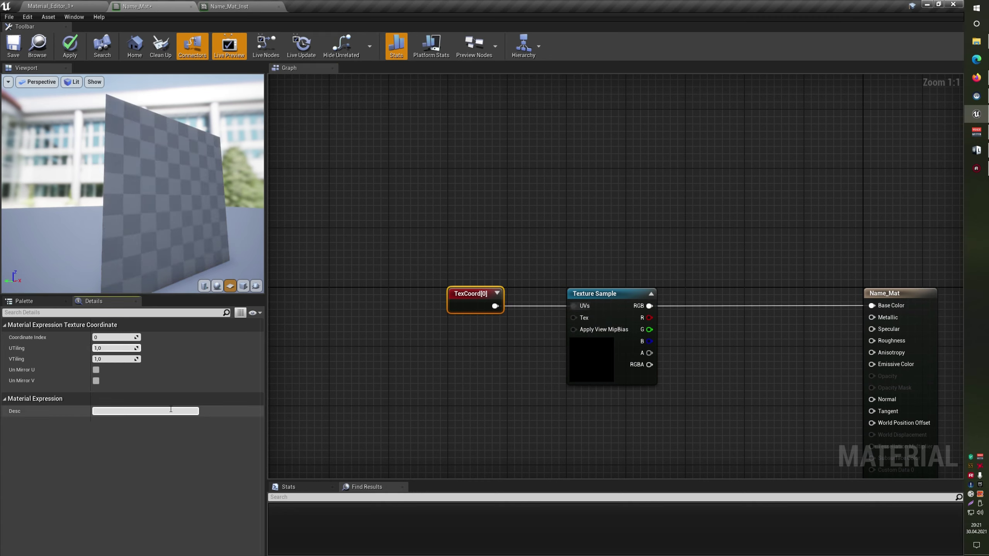
- Try U tiling values of 2 and then 10 on the TexCoord node, checking the preview
click(117, 348)
text(2)
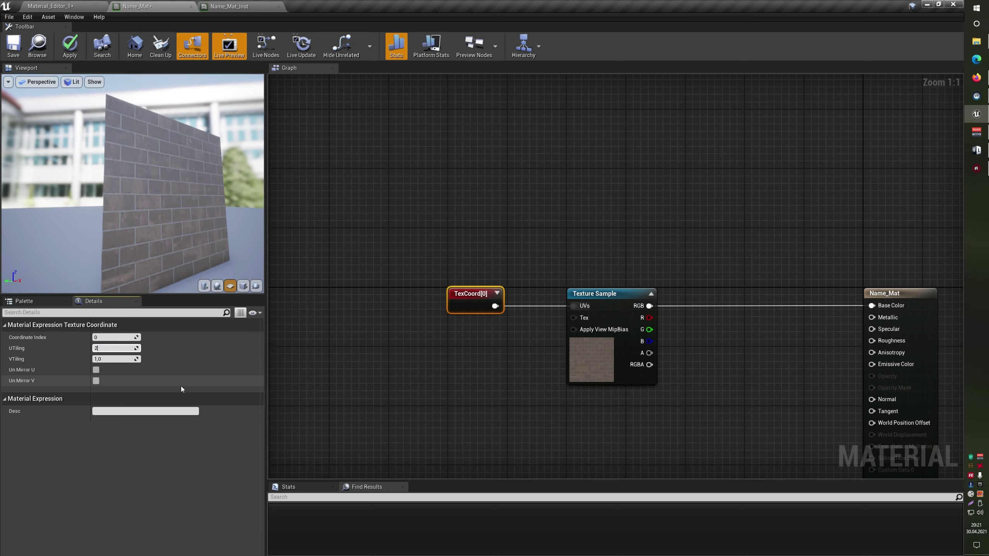
key(Return)
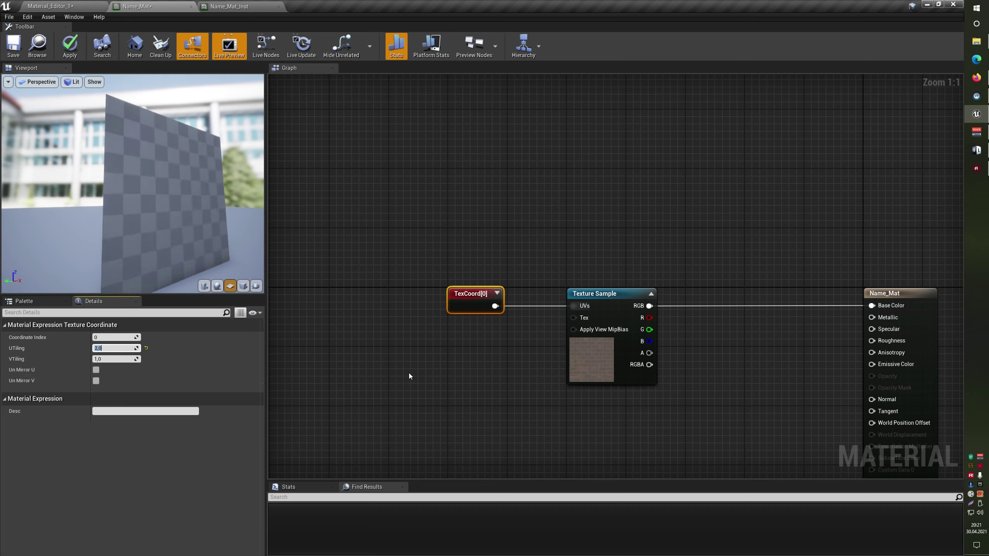
drag(236, 266, 228, 225)
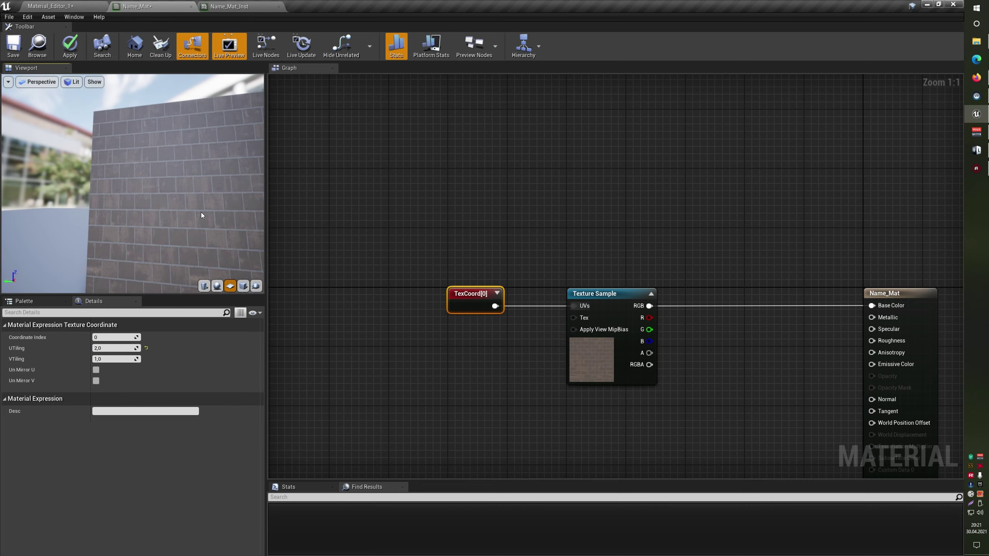
scroll(220, 226, up, 5)
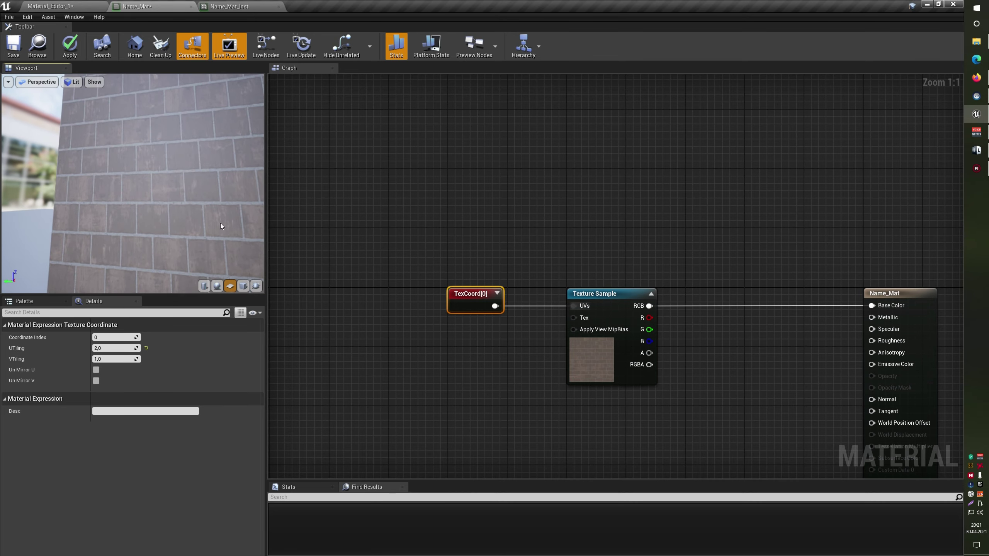
click(115, 348)
text(10)
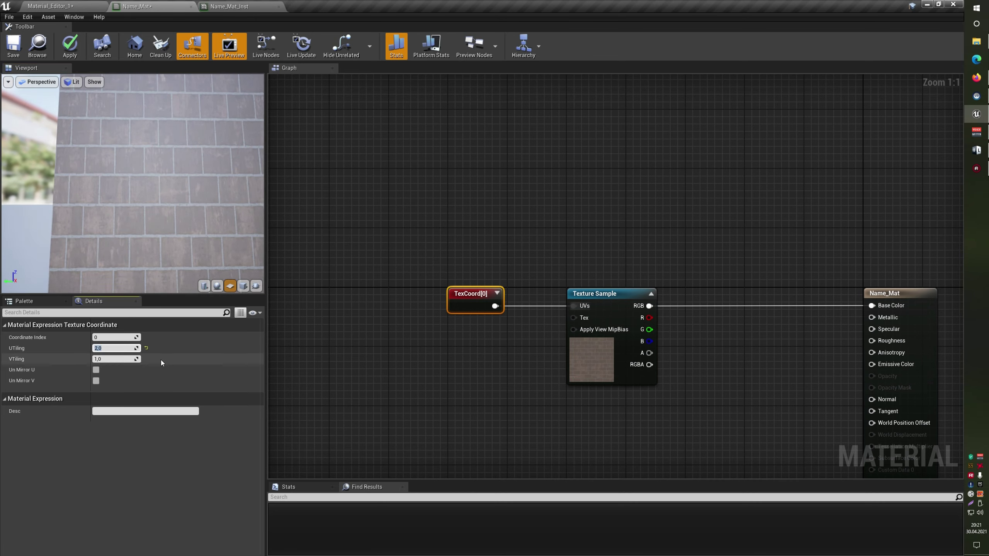
key(Return)
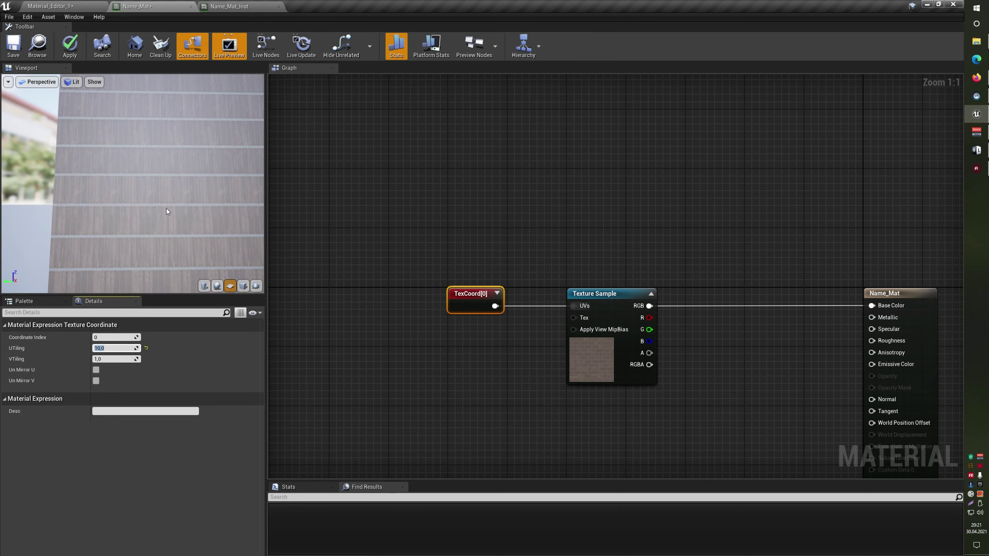
drag(167, 212, 168, 212)
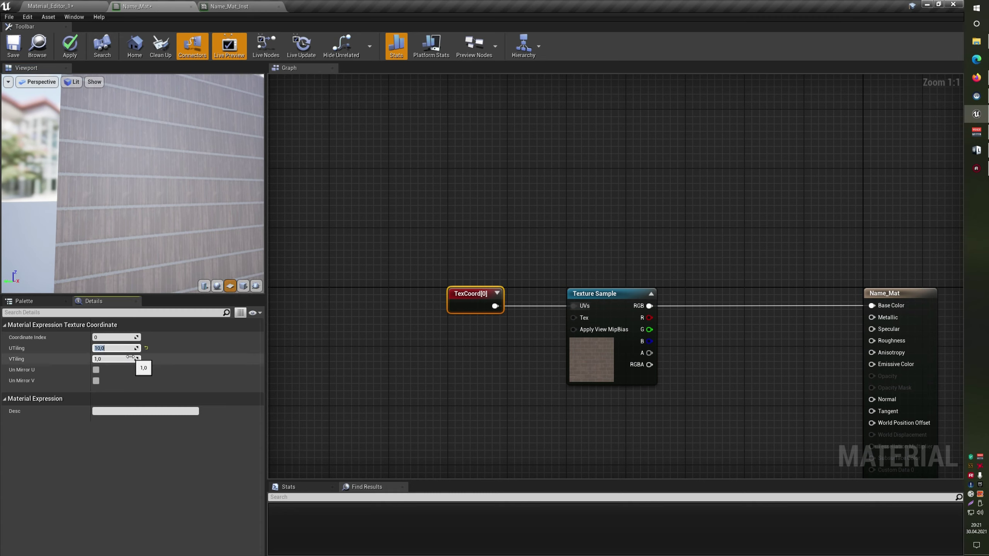
- Set U tiling to 5 and move the TexCoord node further left
text(5)
key(Tab)
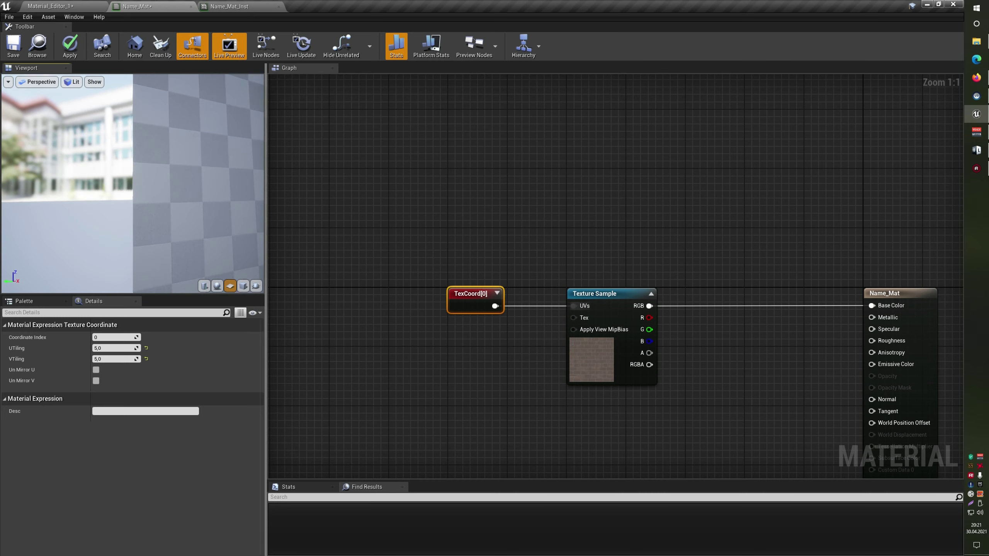
click(537, 277)
scroll(537, 277, down, 2)
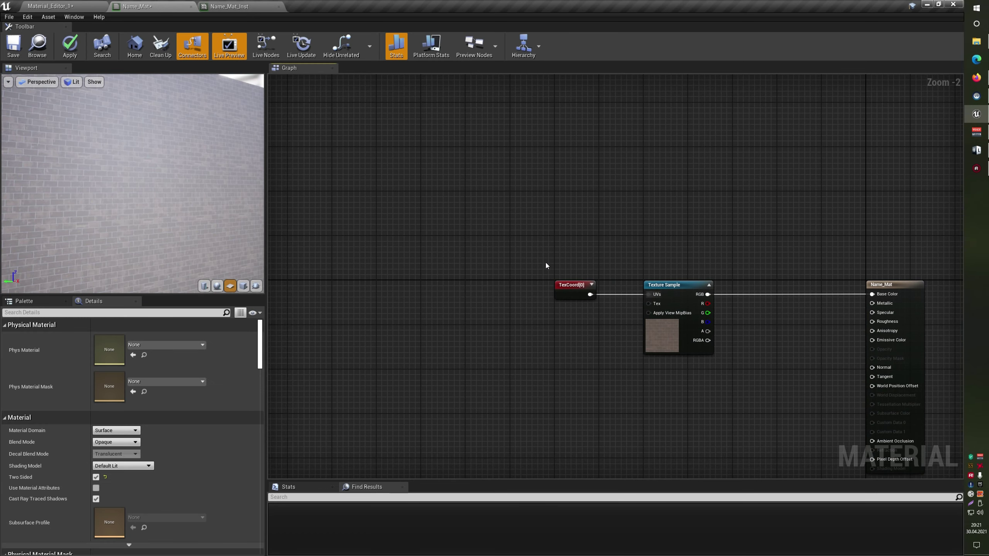
drag(543, 230, 612, 376)
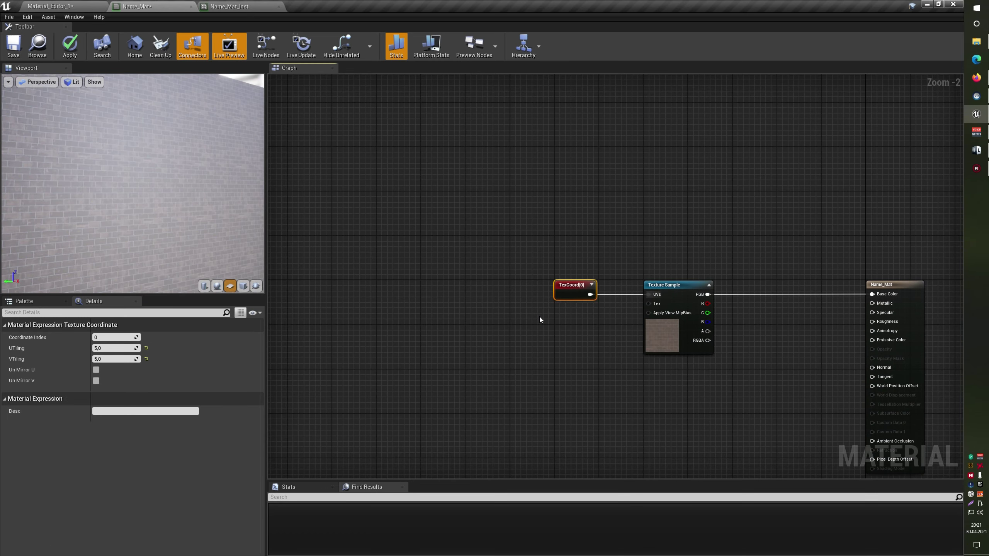
drag(559, 295, 426, 295)
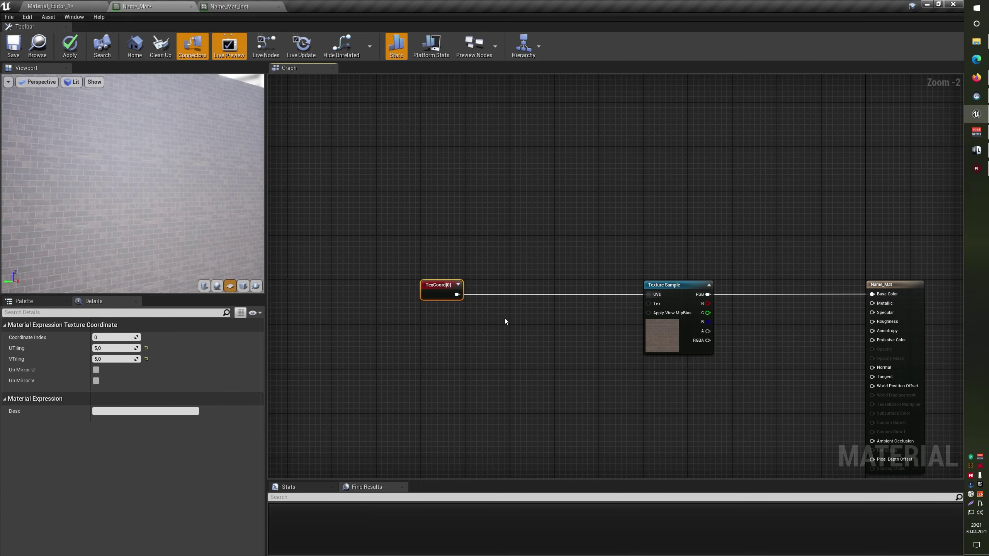
- Add a Multiply fed by TexCoord and a Constant converted into a UV_Tiling parameter
click(493, 329)
scroll(479, 312, up, 2)
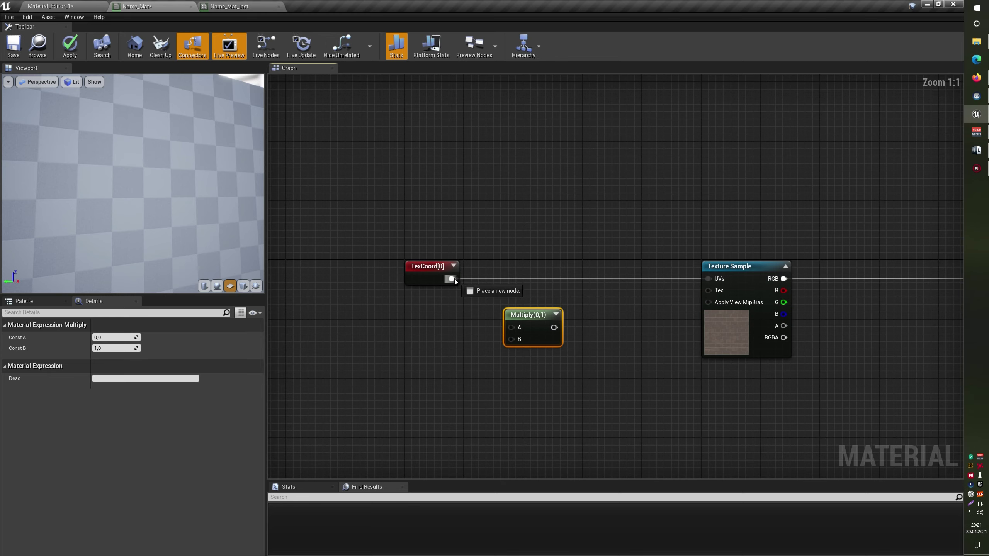
drag(511, 325, 514, 328)
click(428, 362)
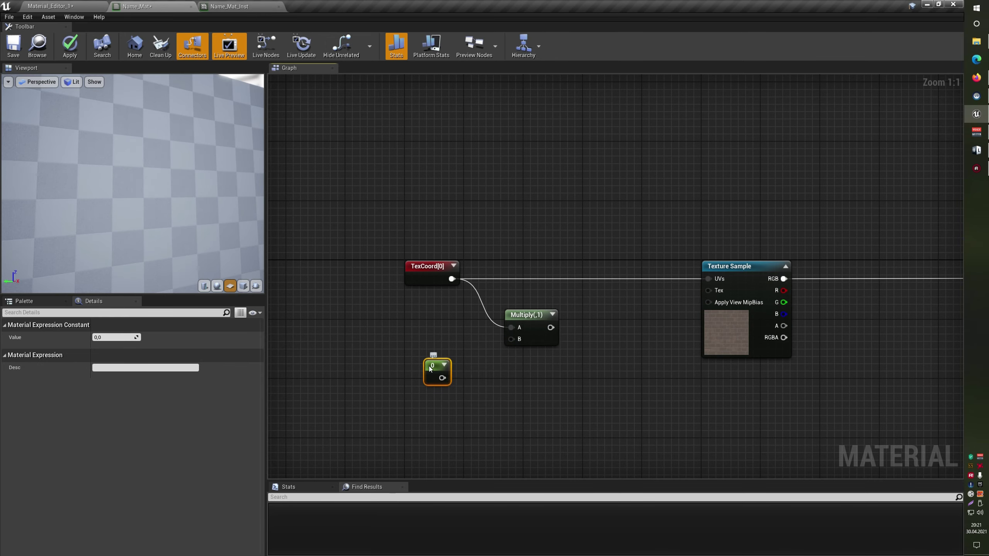
right_click(445, 370)
click(467, 404)
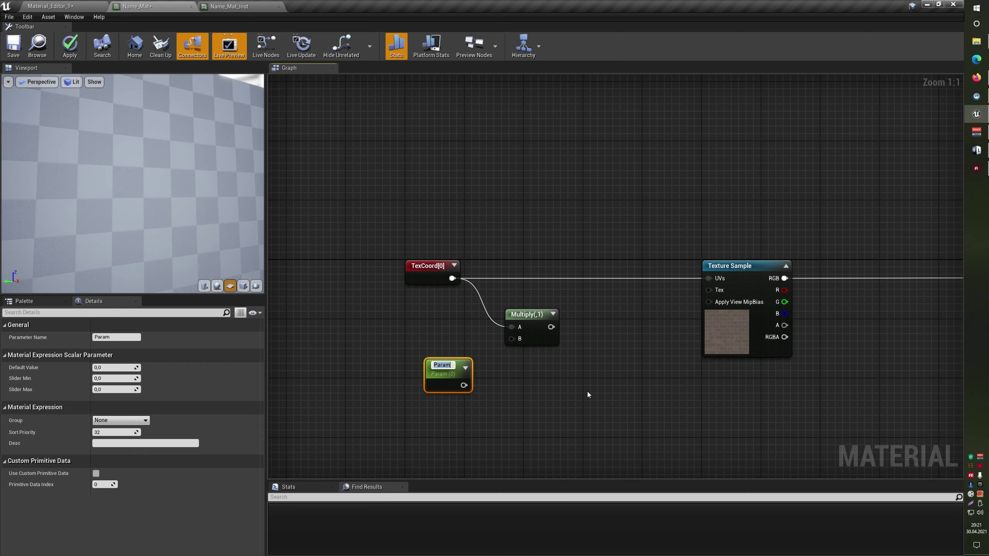
text(UV_T)
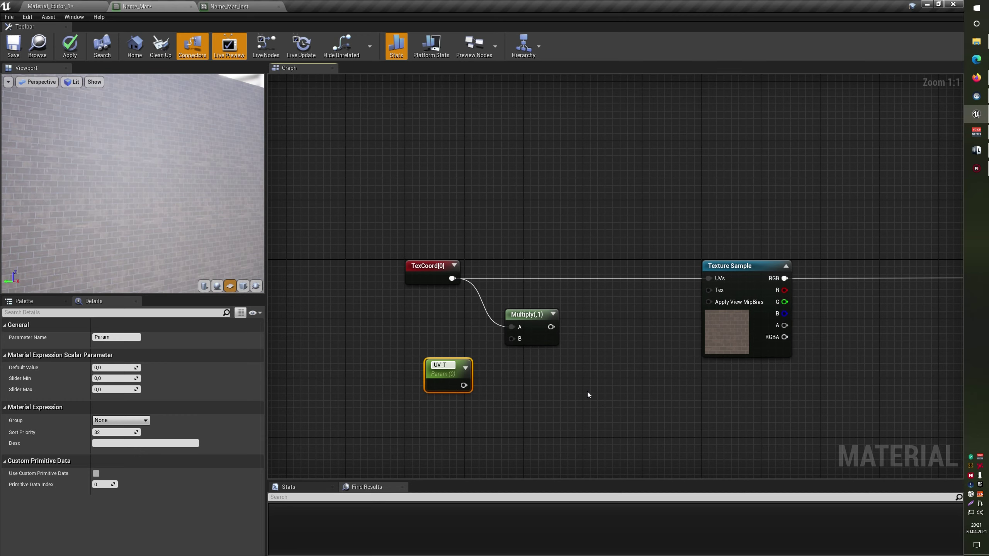
text(iling)
key(Return)
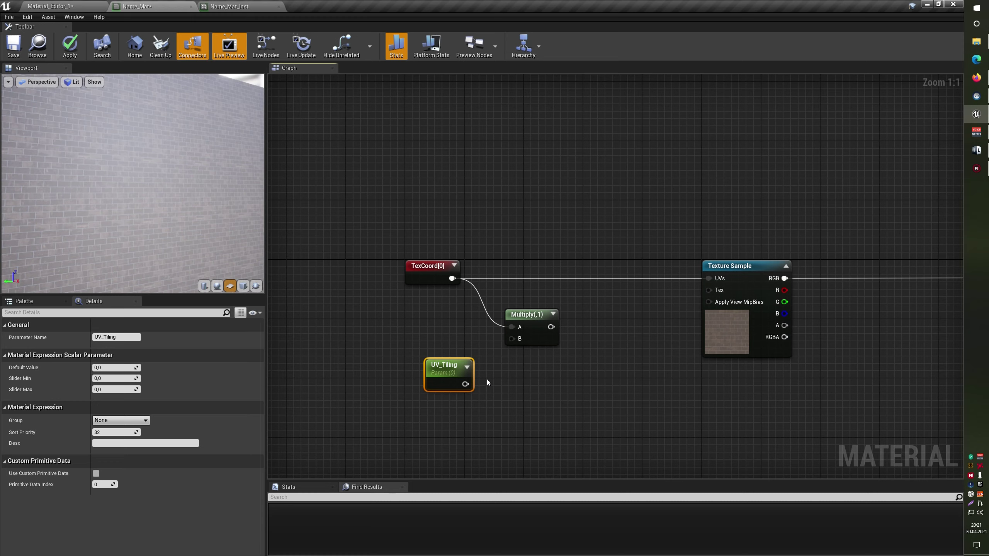
- Wire UV_Tiling into Multiply B and Multiply into the UVs, then apply Name_Mat
mouse_move(465, 384)
mouse_down()
mouse_move(511, 339)
mouse_move(426, 350)
mouse_up()
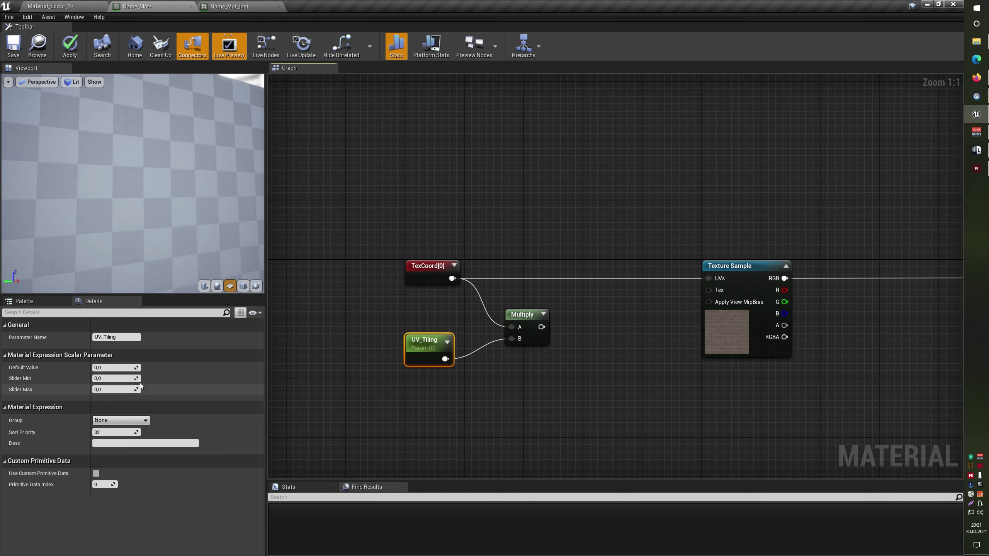
click(385, 396)
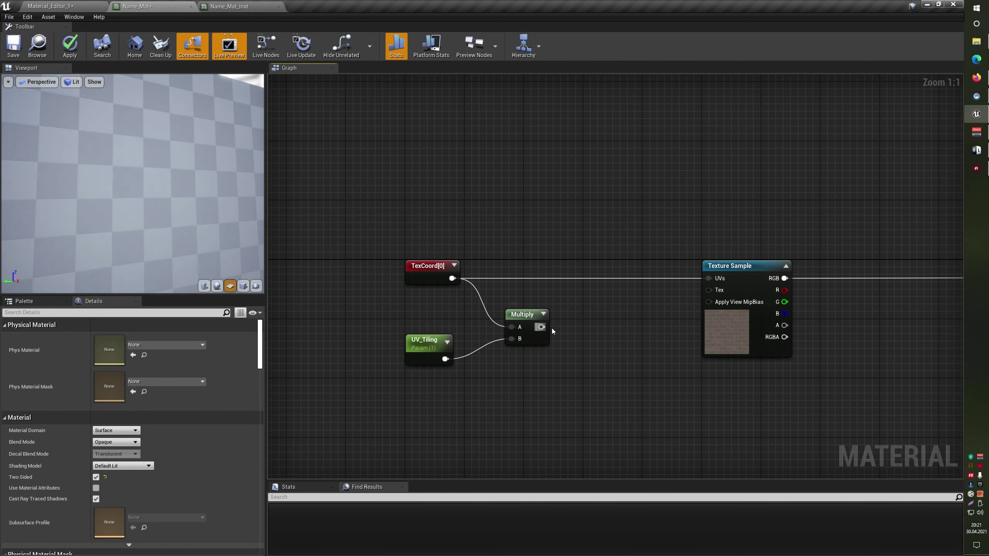
drag(541, 327, 708, 278)
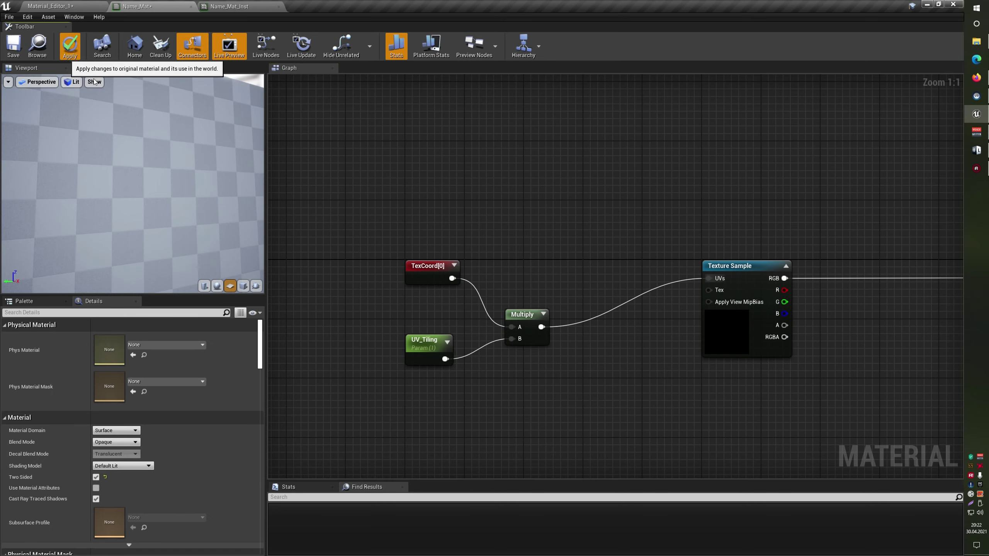
click(70, 45)
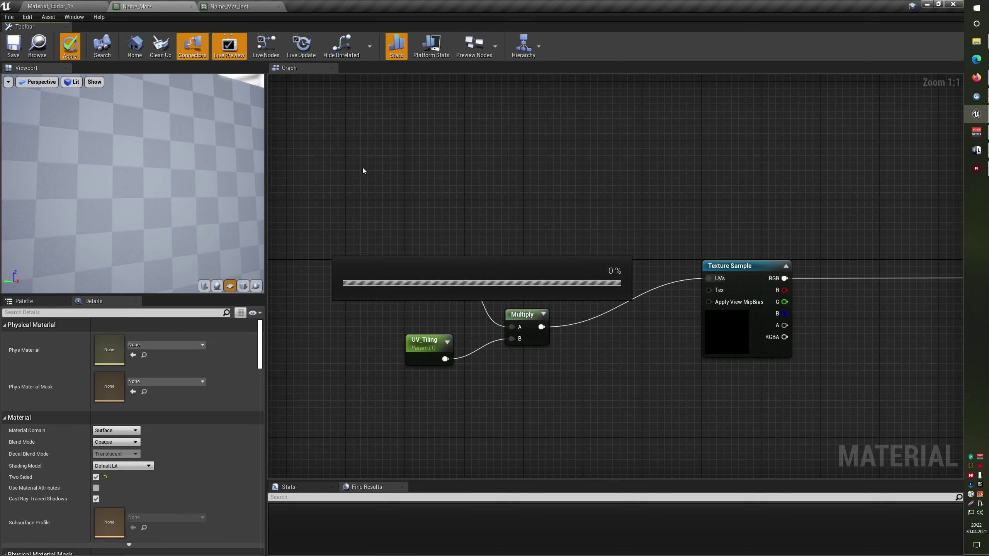
click(241, 6)
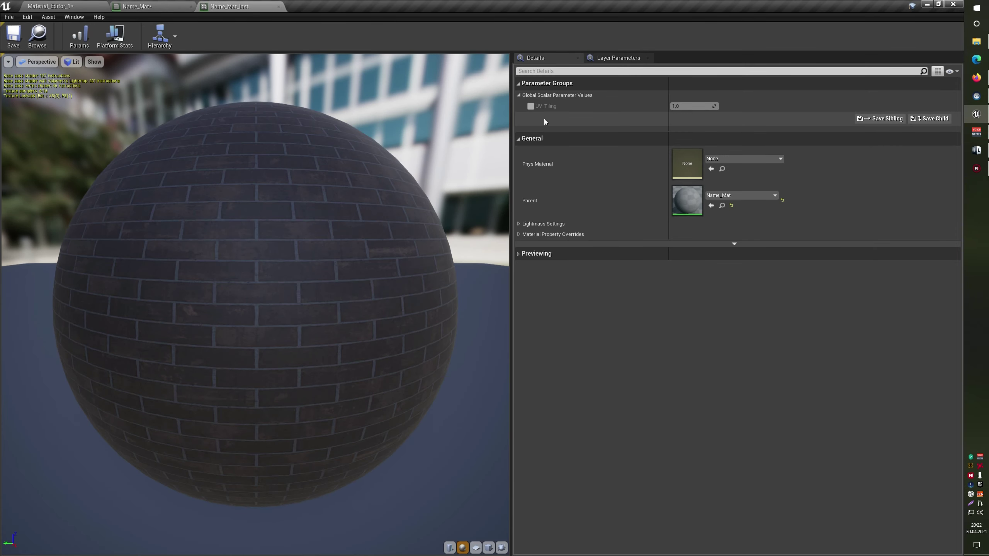
- Enable and raise UV_Tiling in Name_Mat_Inst, preview on a plane, reset it to 1.0
click(531, 106)
mouse_move(682, 106)
mouse_down()
mouse_move(721, 106)
mouse_move(687, 106)
mouse_up()
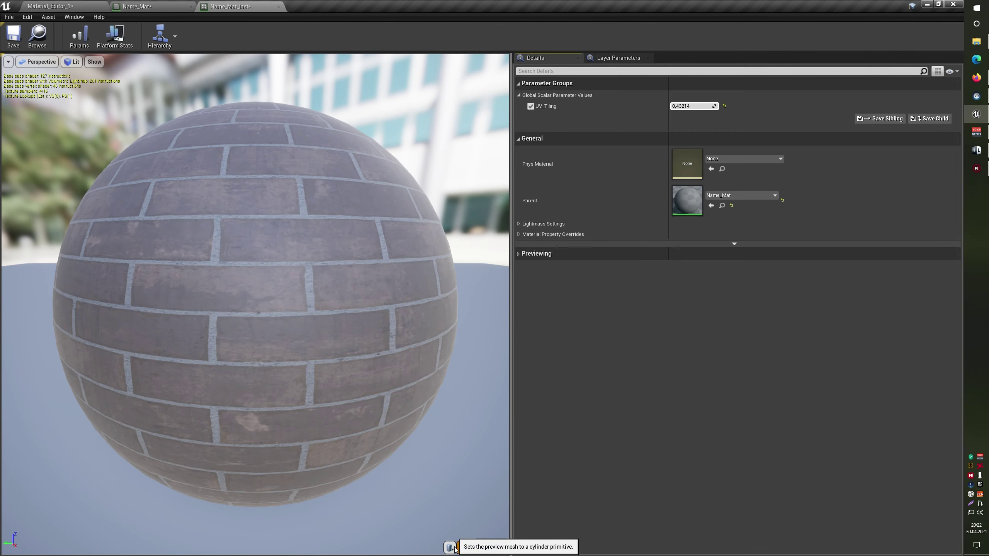
click(475, 548)
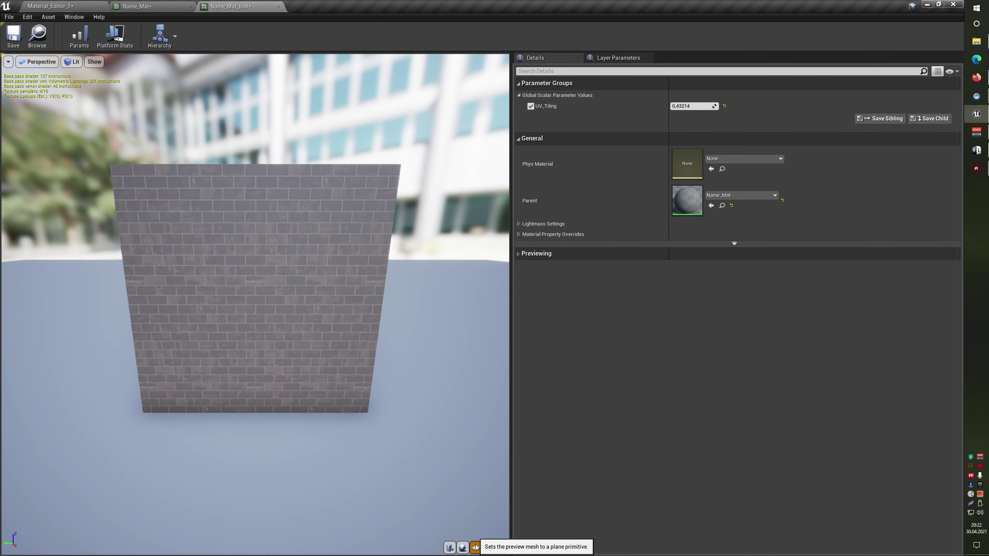
scroll(421, 296, up, 3)
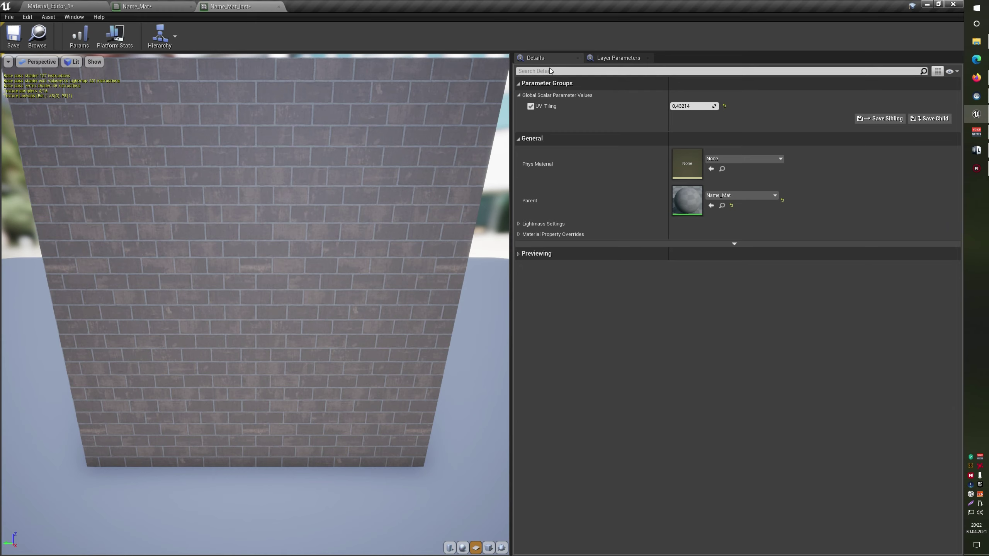
click(724, 106)
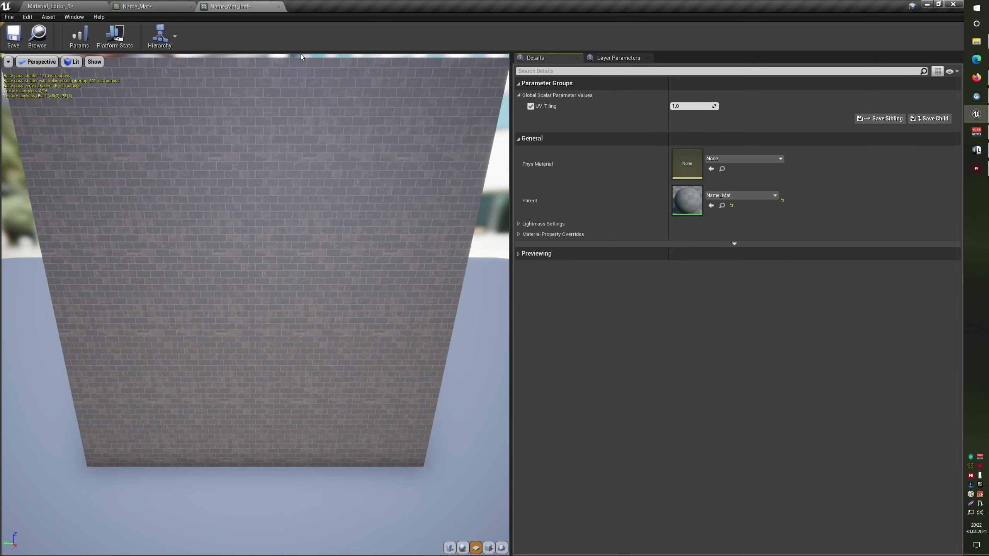
click(137, 7)
right_drag(558, 242, 496, 167)
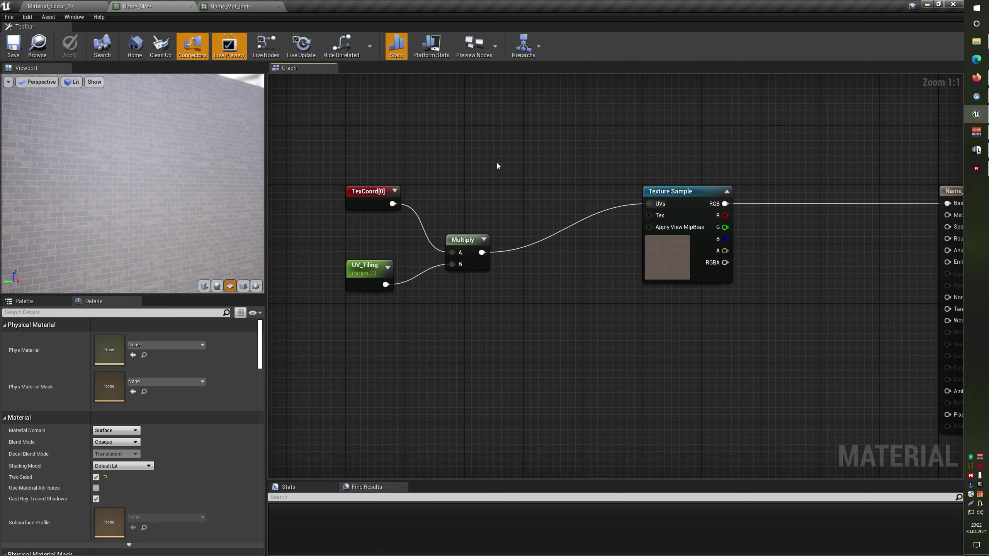
- Move TexCoord, UV_Tiling and Multiply to the left and tidy their layout
scroll(497, 164, down, 3)
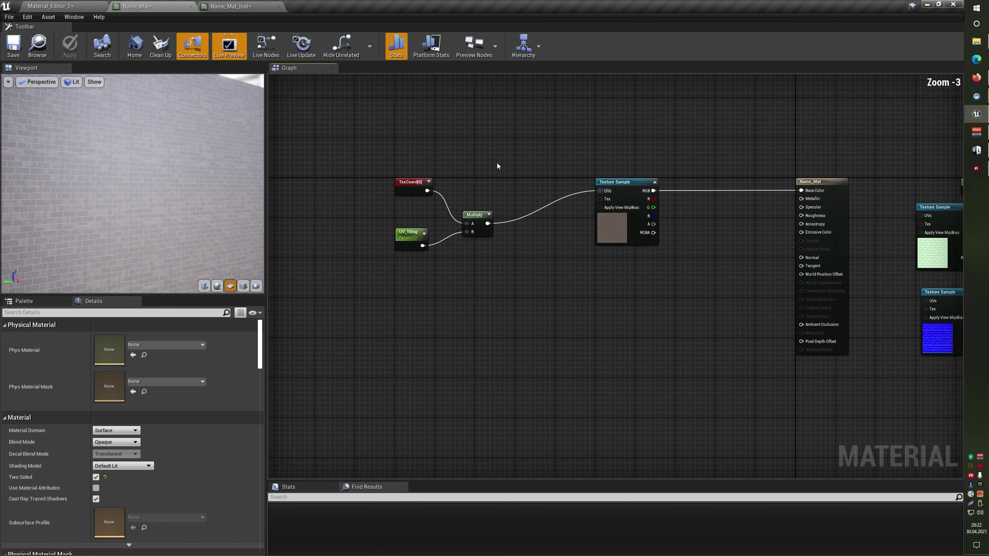
right_drag(497, 163, 535, 221)
right_drag(550, 255, 669, 251)
drag(542, 209, 694, 311)
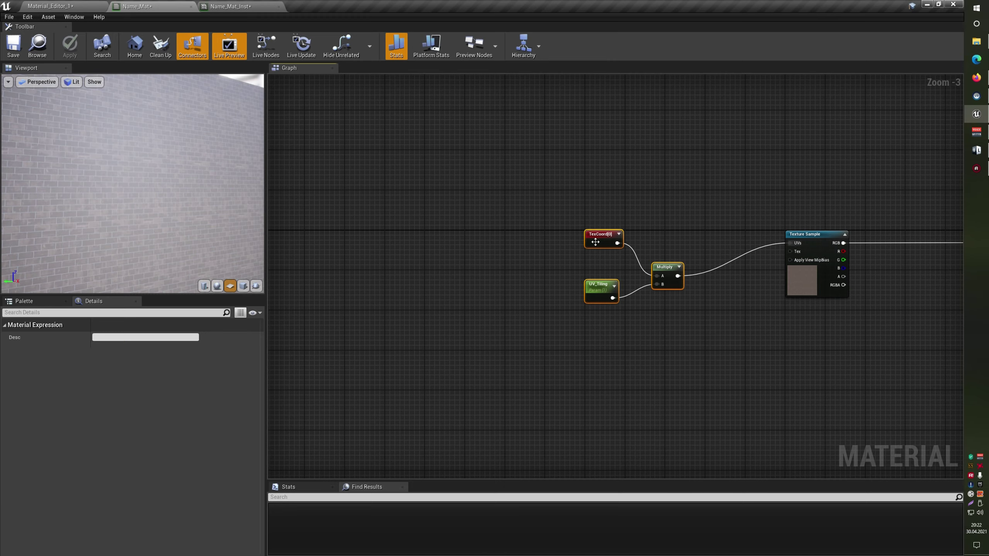
drag(594, 234, 365, 241)
scroll(437, 247, up, 3)
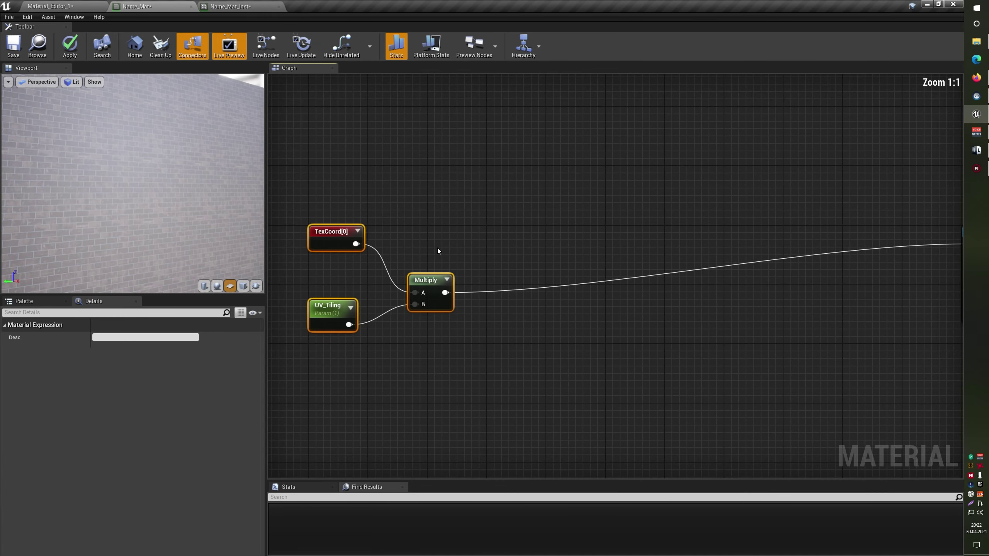
click(437, 247)
mouse_move(438, 278)
mouse_down()
mouse_move(469, 240)
mouse_move(455, 233)
mouse_up()
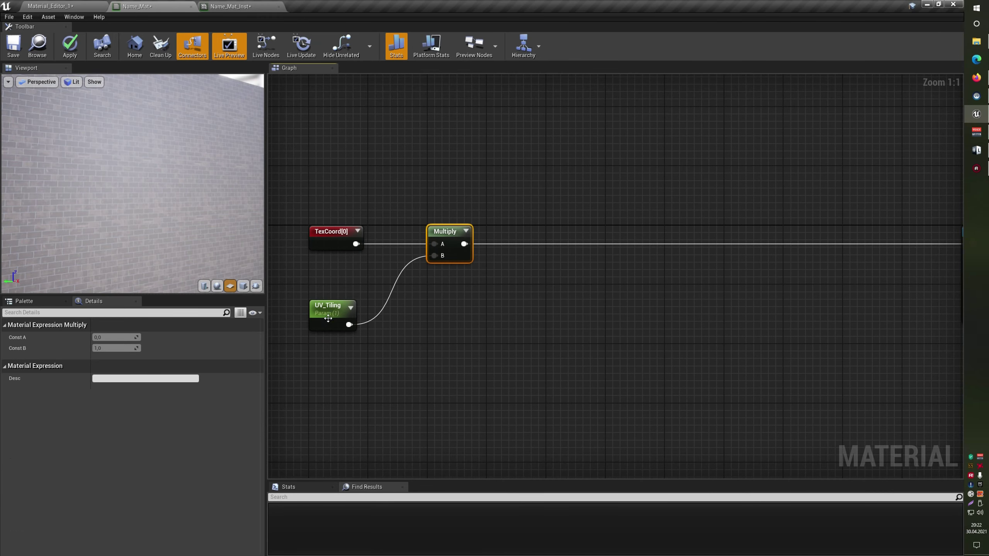
drag(324, 311, 331, 280)
click(380, 331)
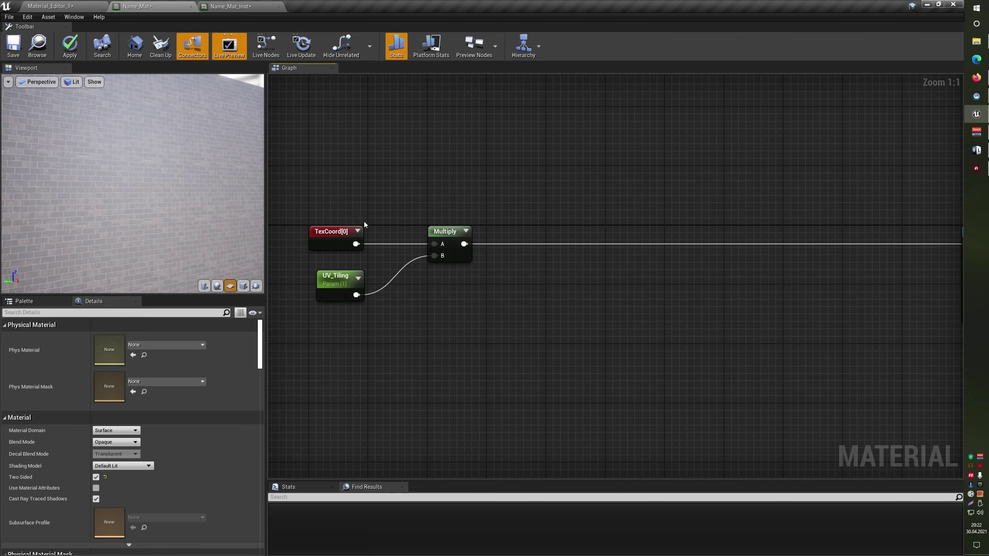
click(336, 245)
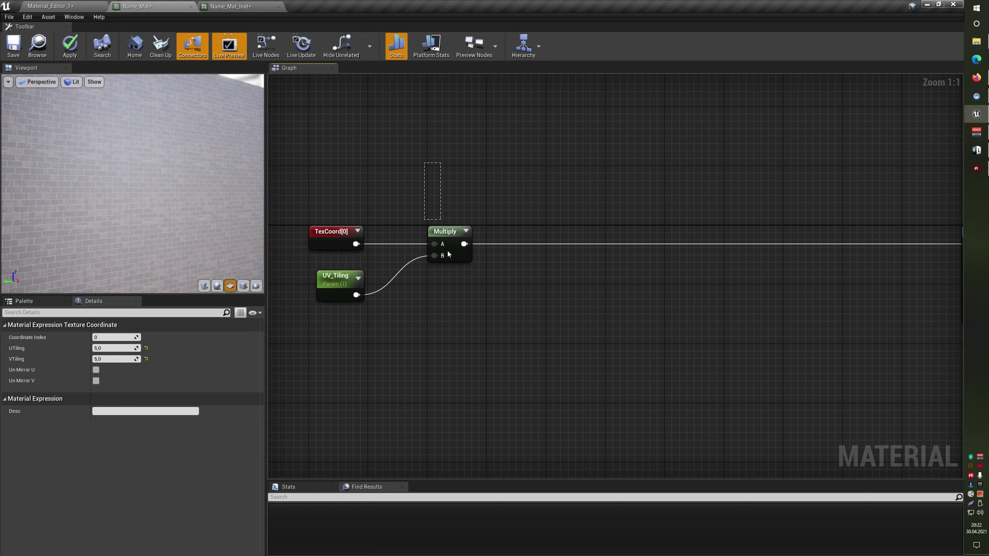
mouse_move(444, 227)
mouse_down()
mouse_move(422, 227)
mouse_move(556, 252)
mouse_up()
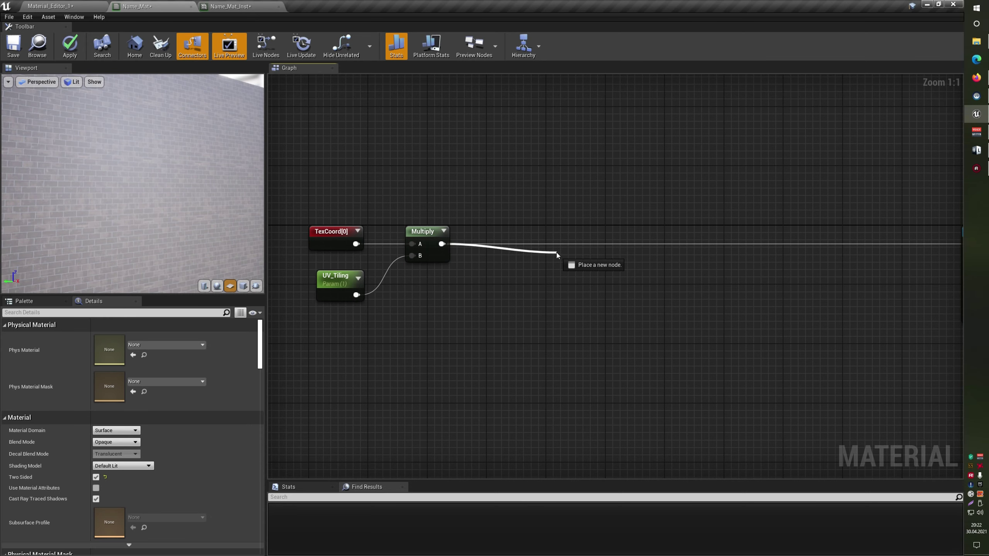
- Add a ComponentMask fed by the Multiply output and paste a duplicate below it
drag(556, 252, 557, 252)
text(mask)
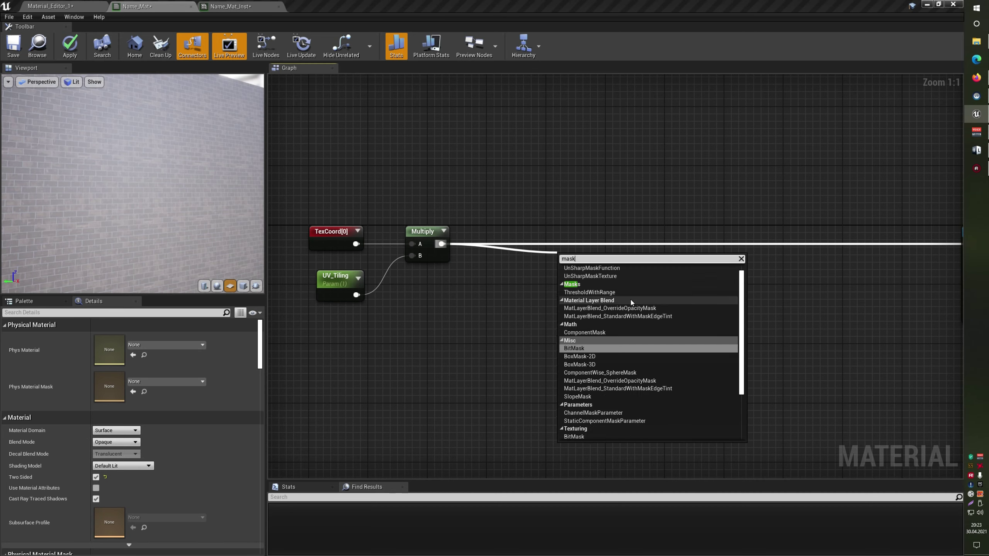
click(623, 331)
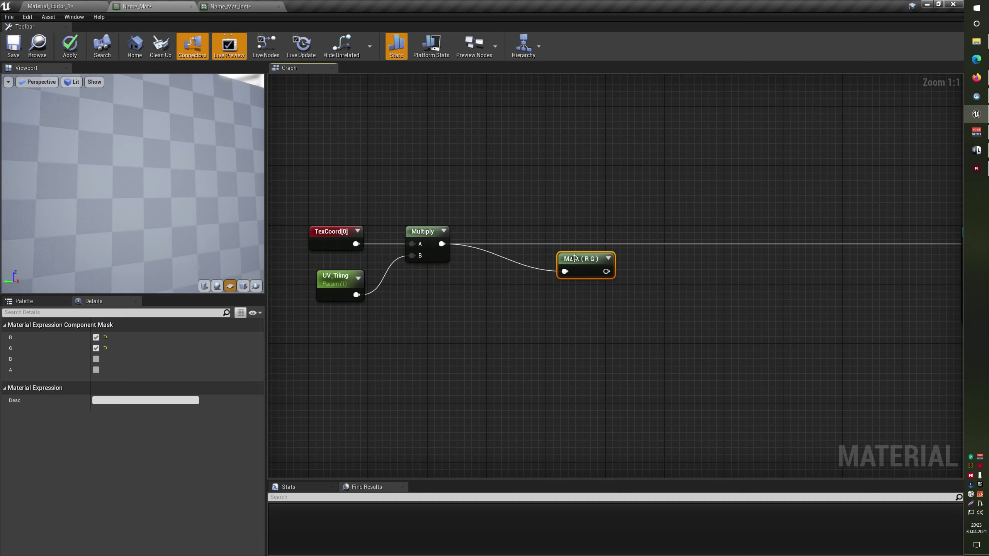
mouse_move(580, 259)
mouse_down()
mouse_move(546, 276)
mouse_move(537, 232)
mouse_up()
double_click(550, 243)
key(ctrl+z)
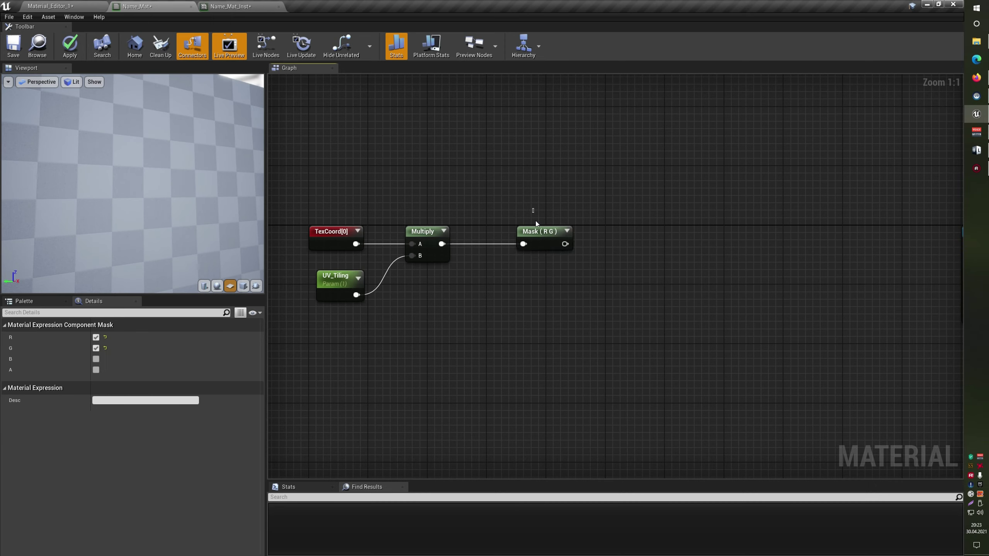
click(536, 230)
key(ctrl+c)
key(ctrl+v)
drag(566, 308, 546, 272)
- Limit the upper mask to R and the lower to G, wiring Multiply into Mask (G)
click(540, 234)
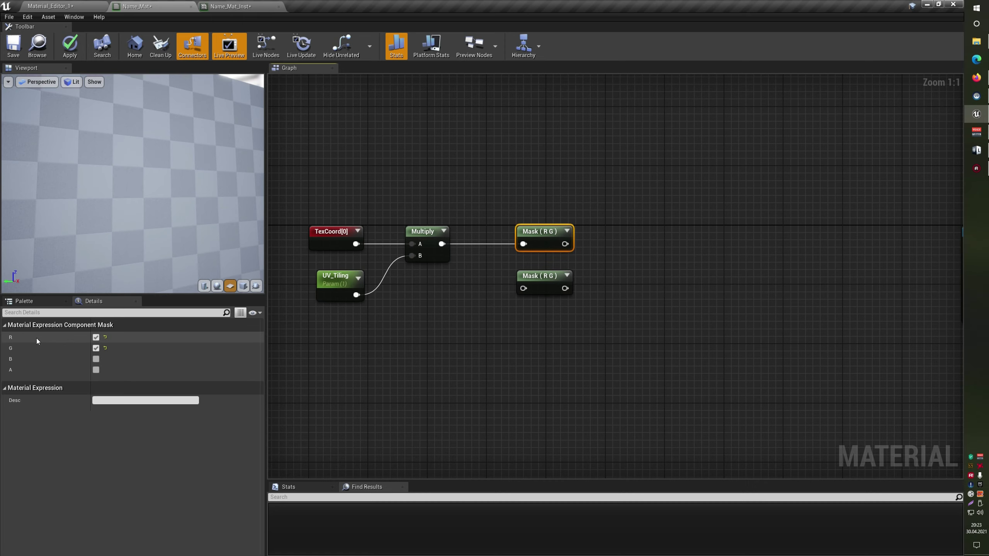
click(96, 348)
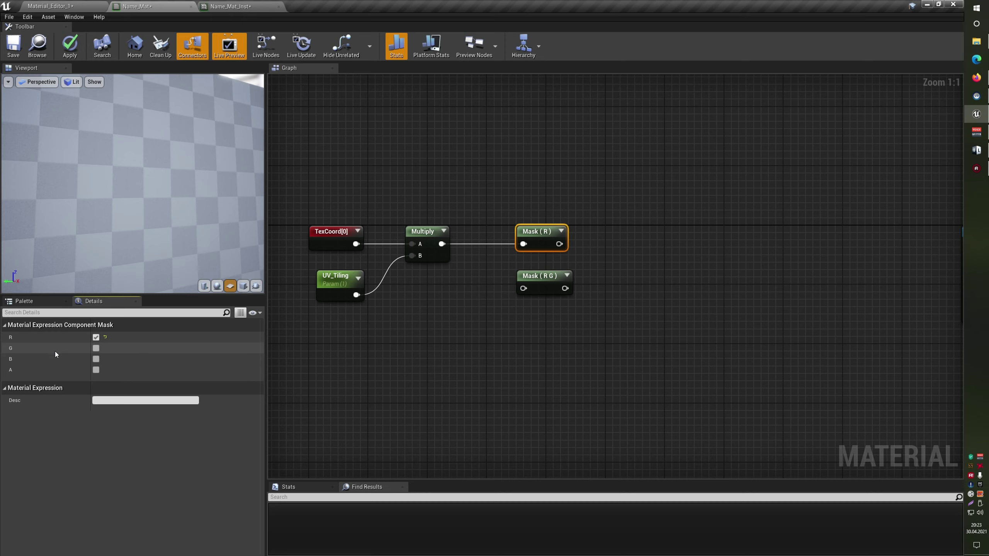
click(543, 290)
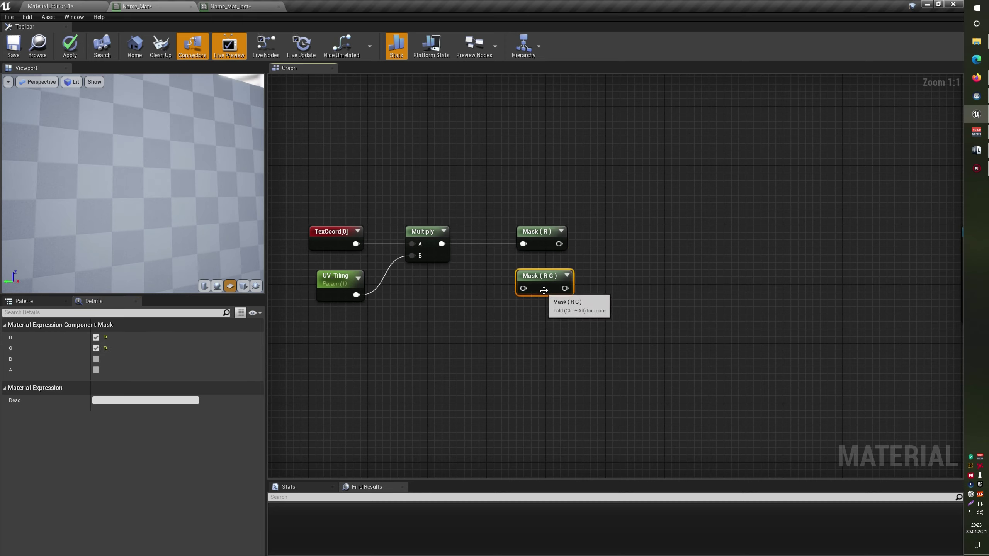
click(96, 337)
click(435, 349)
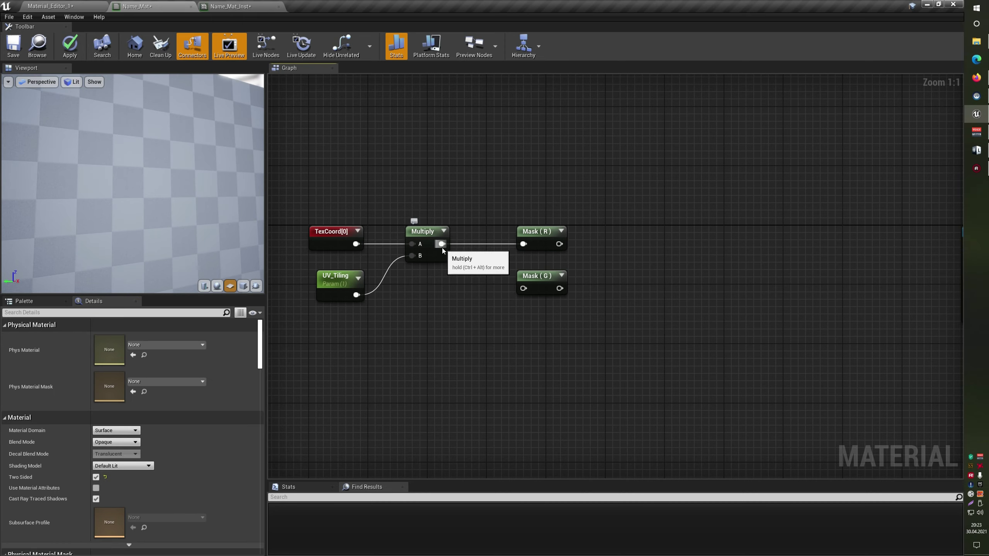
drag(441, 244, 523, 288)
right_drag(501, 305, 502, 352)
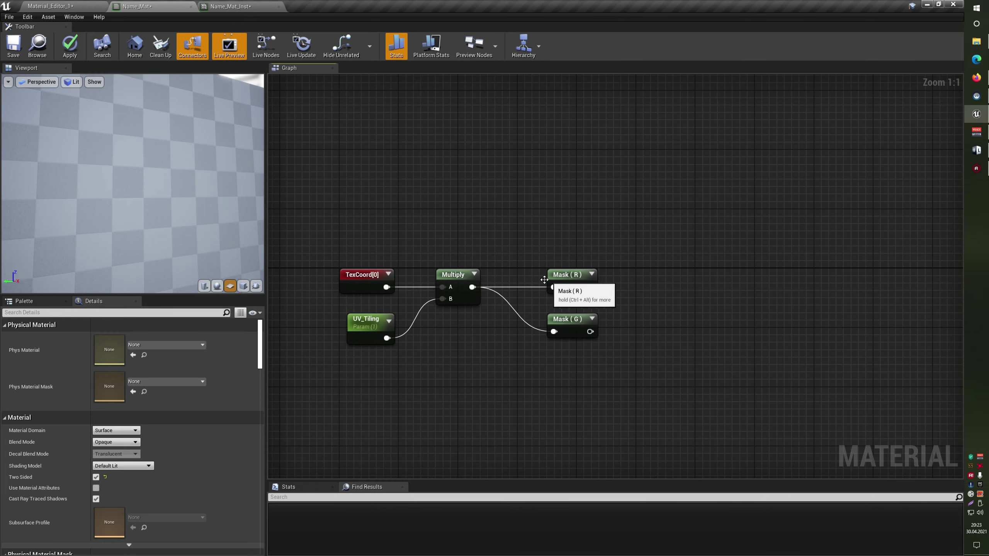
- Move Mask (G) further down and add a new Multiply node beside Mask (R)
click(372, 281)
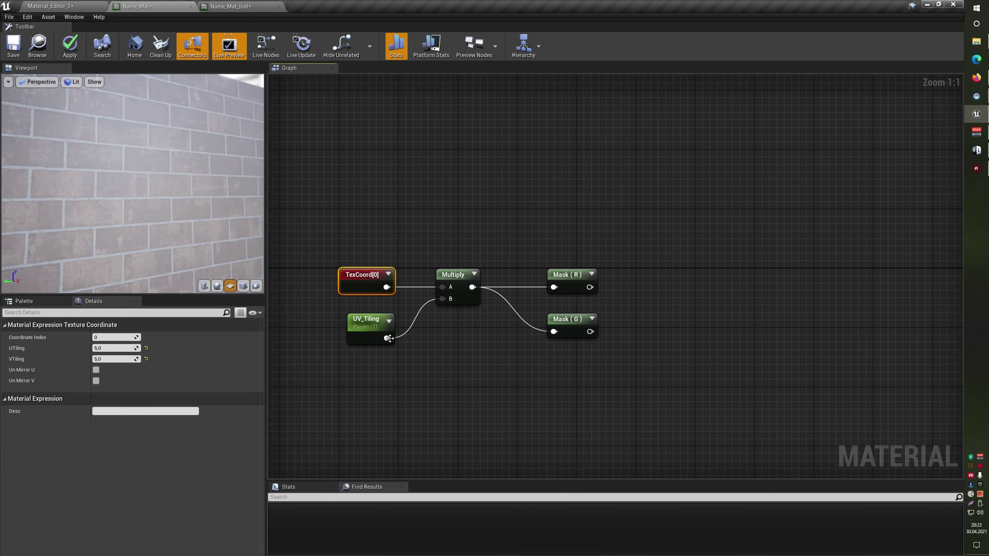
click(567, 275)
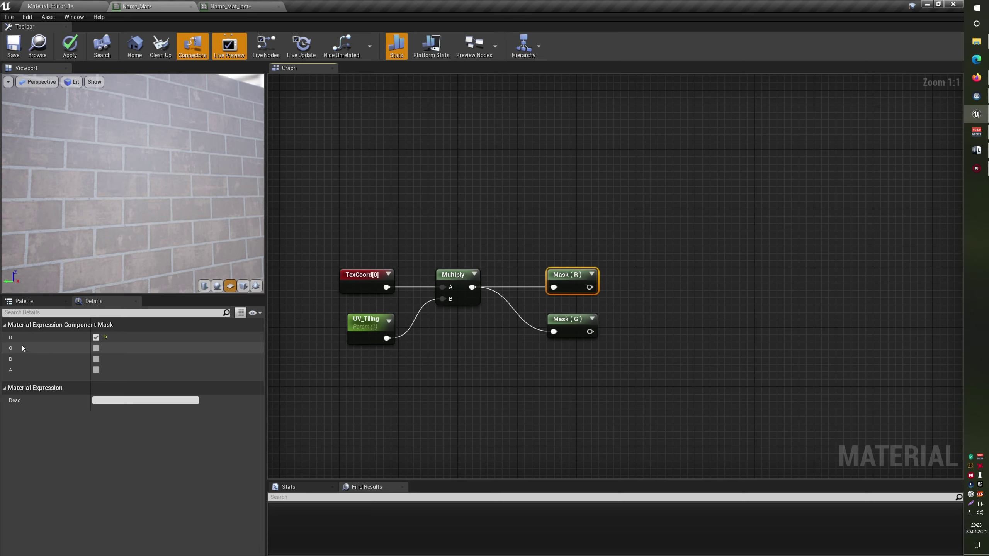
click(561, 414)
right_drag(589, 368, 513, 358)
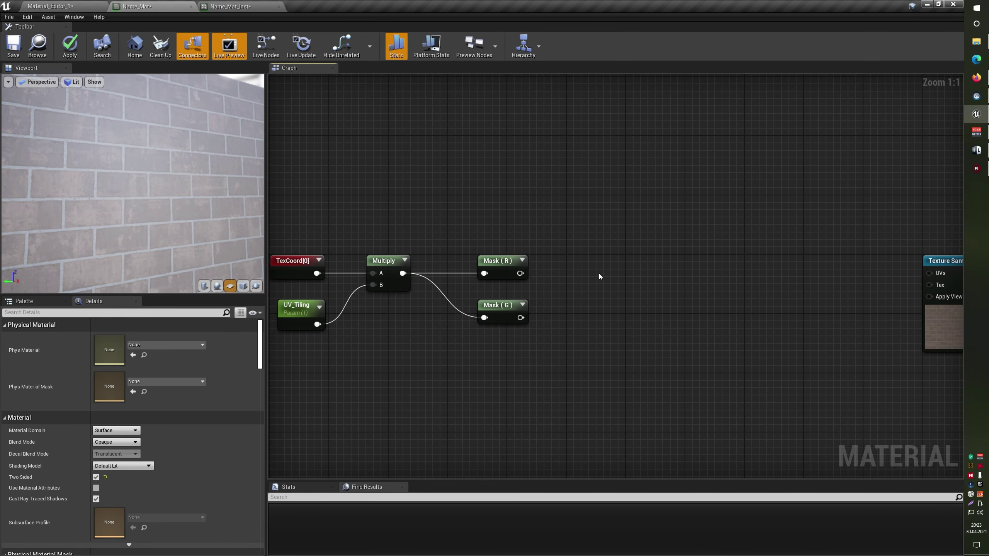
right_drag(521, 273, 541, 221)
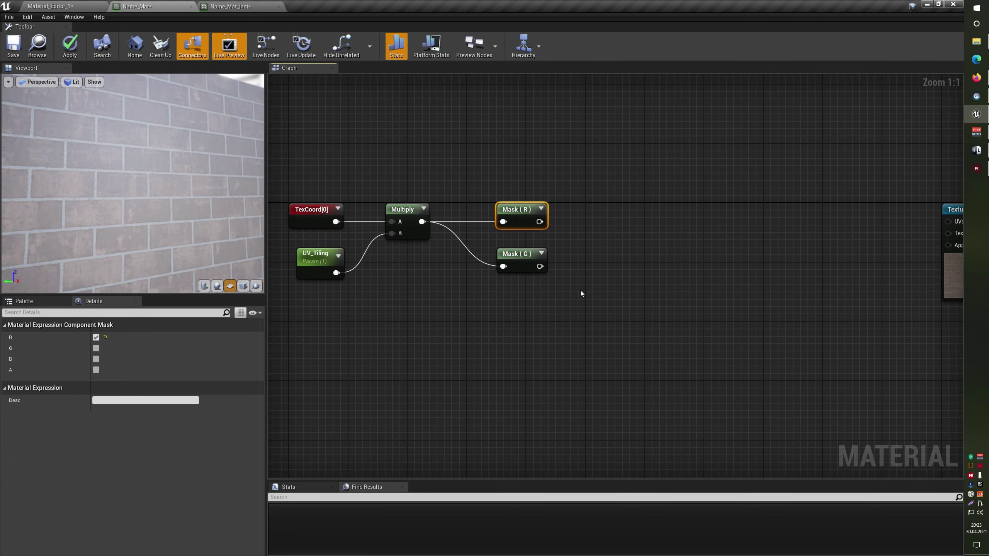
click(532, 268)
drag(520, 269, 521, 305)
click(597, 274)
right_drag(596, 273, 570, 291)
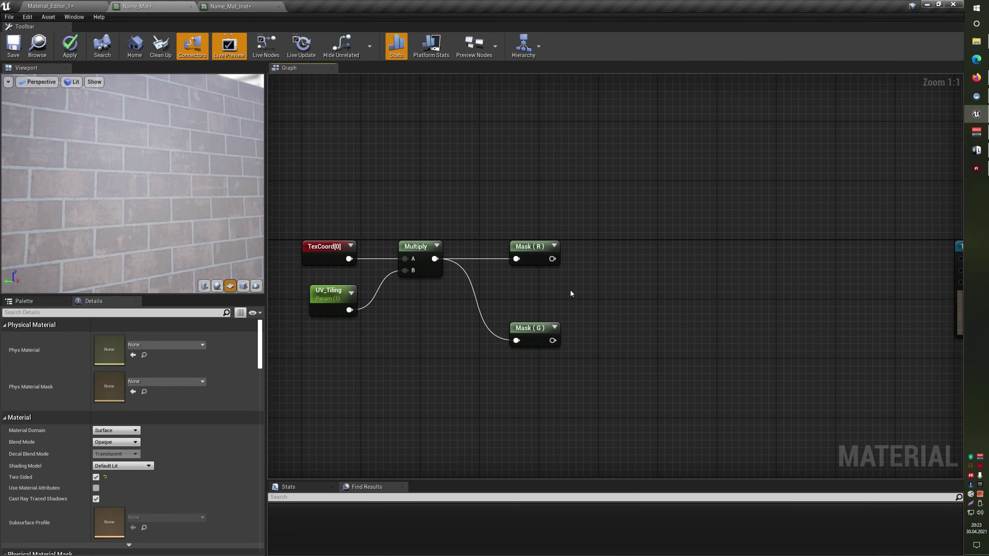
drag(384, 298, 405, 273)
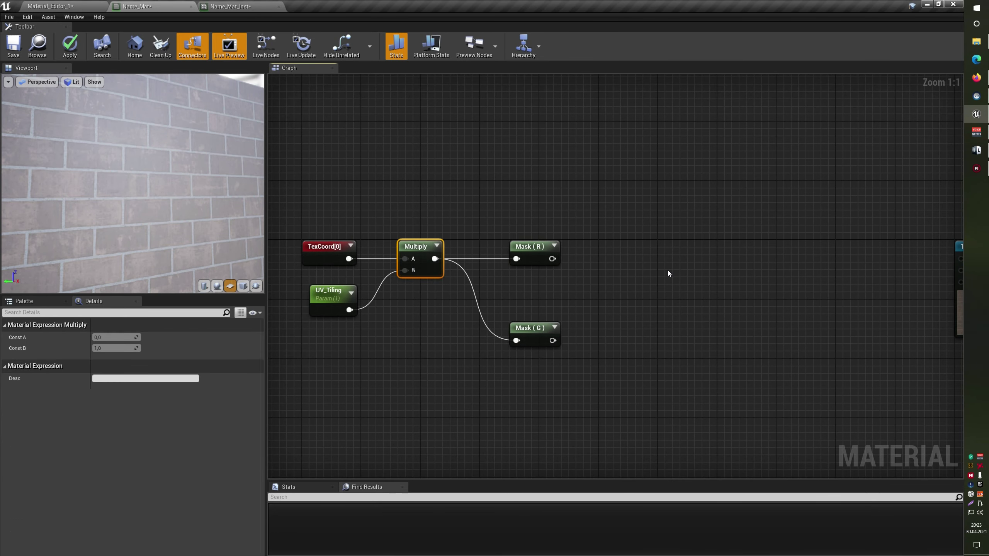
click(650, 262)
click(642, 246)
- Add a second Multiply and a U_Tiling parameter, multiplying Mask (R) by U_Tiling
click(642, 357)
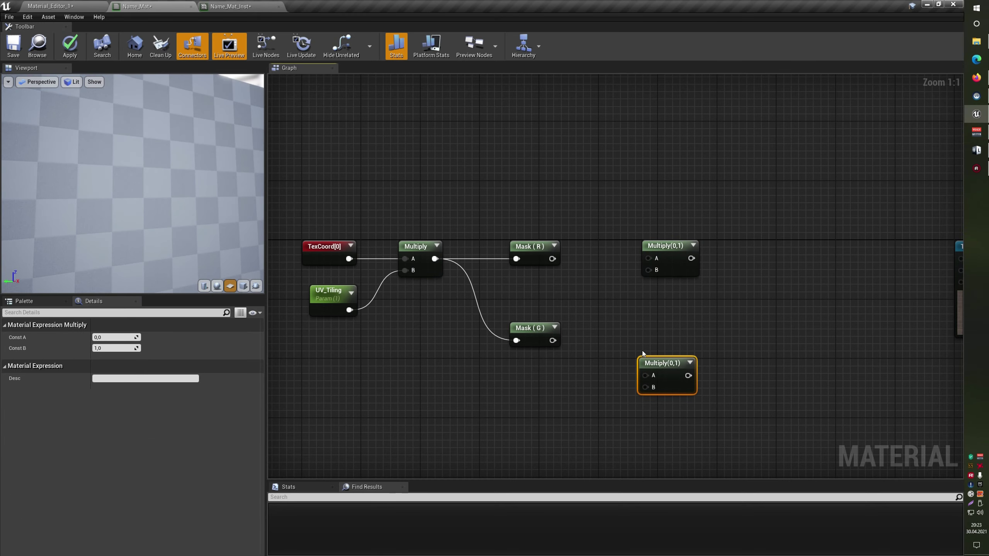
click(593, 281)
click(577, 397)
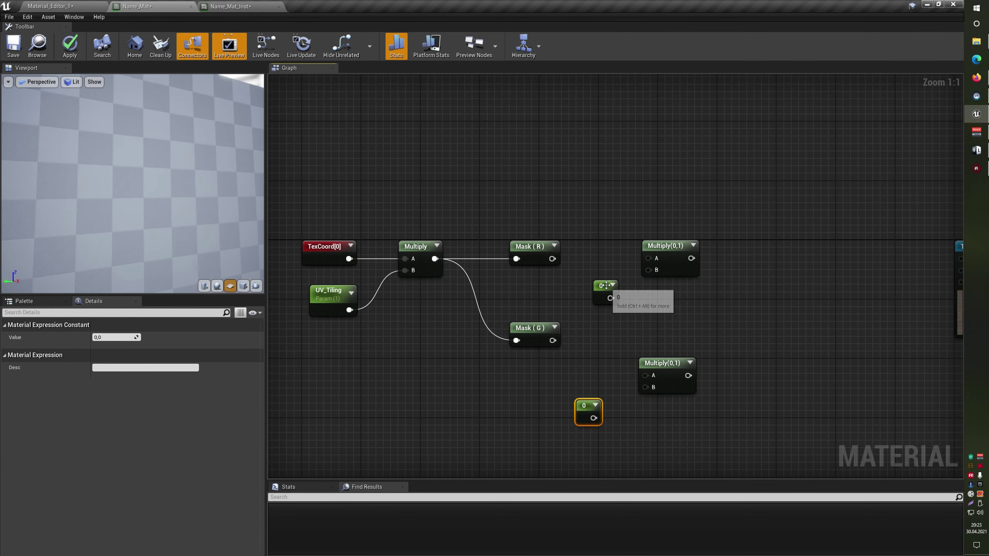
click(603, 294)
right_click(607, 297)
click(630, 331)
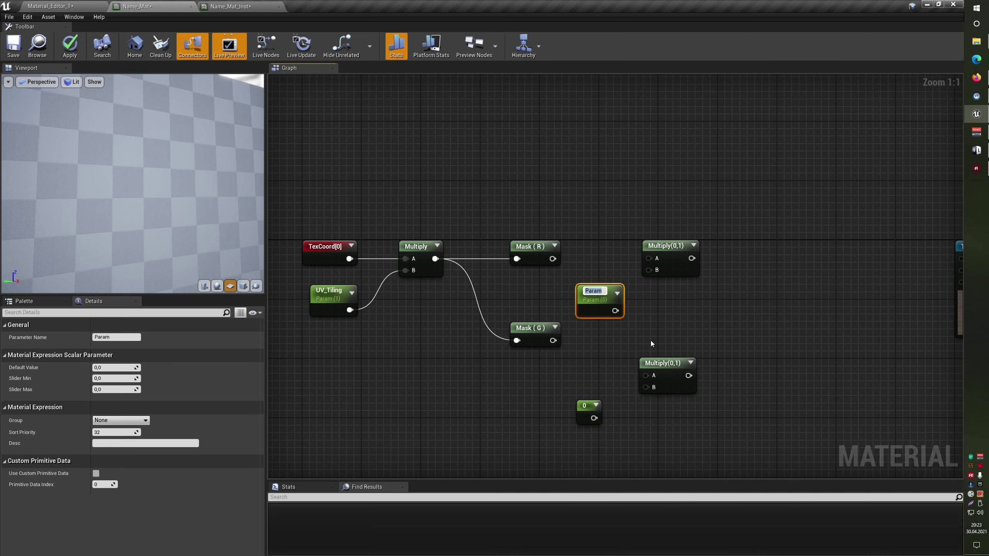
text(U)
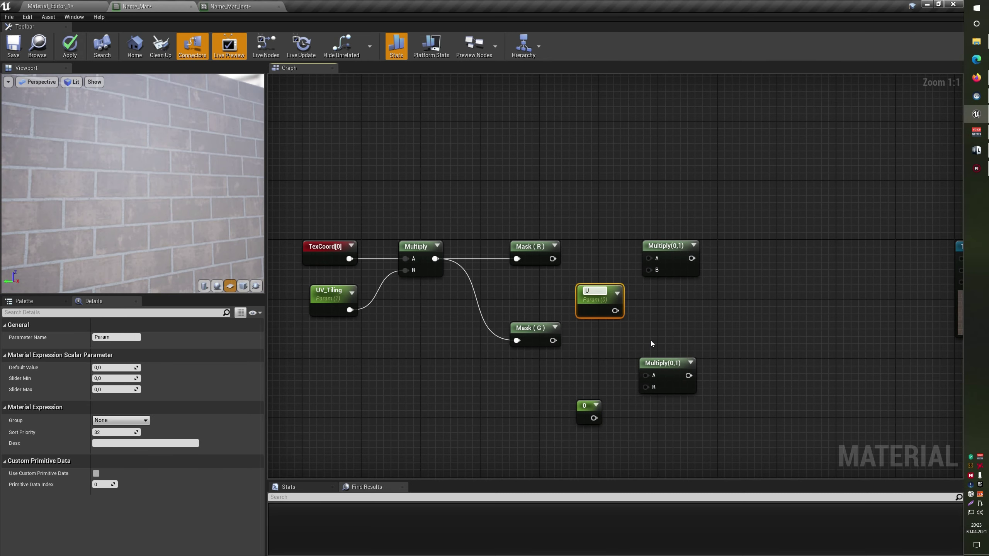
text(_Tiling)
key(Return)
drag(615, 310, 649, 270)
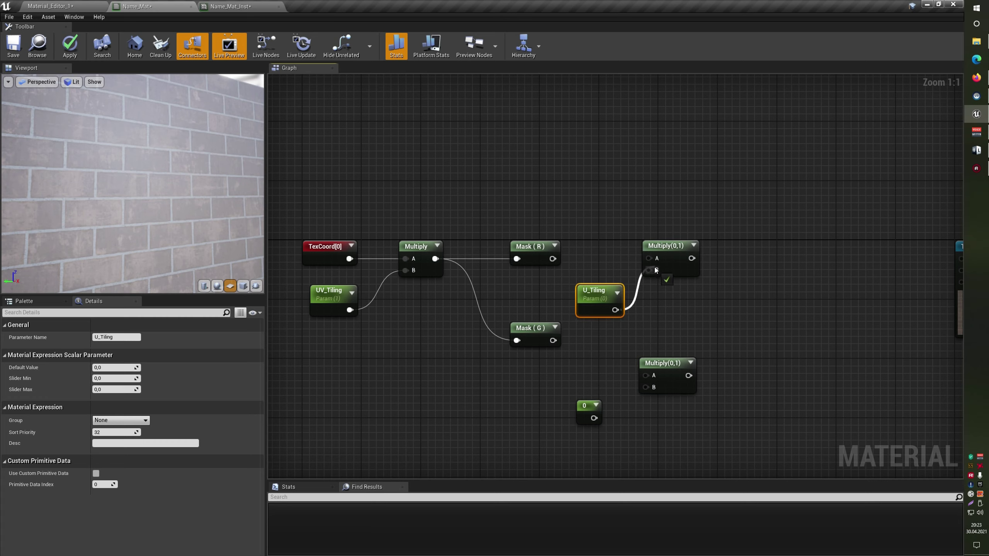
drag(552, 259, 649, 259)
- Convert the other constant to a V_tiling parameter and multiply Mask (G) by it
right_click(585, 406)
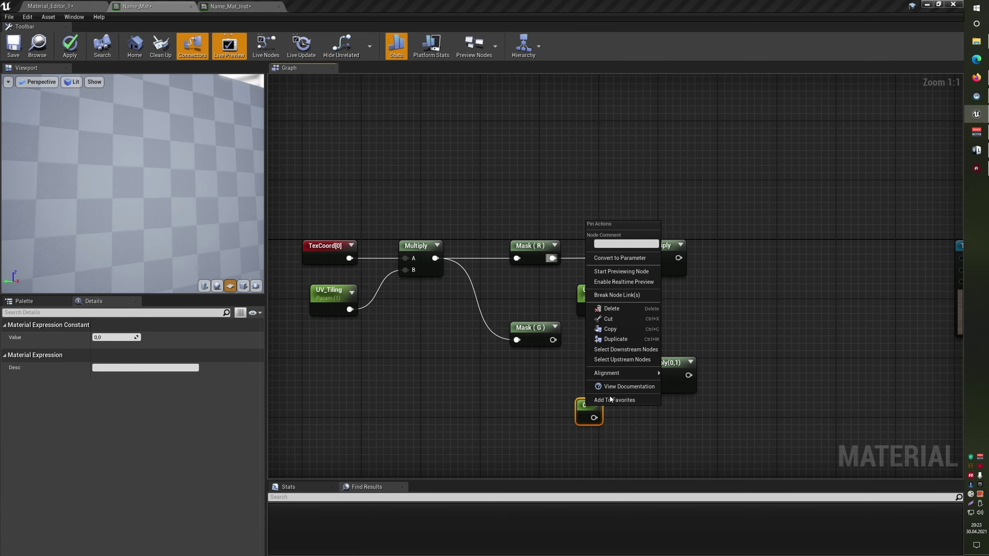
click(624, 263)
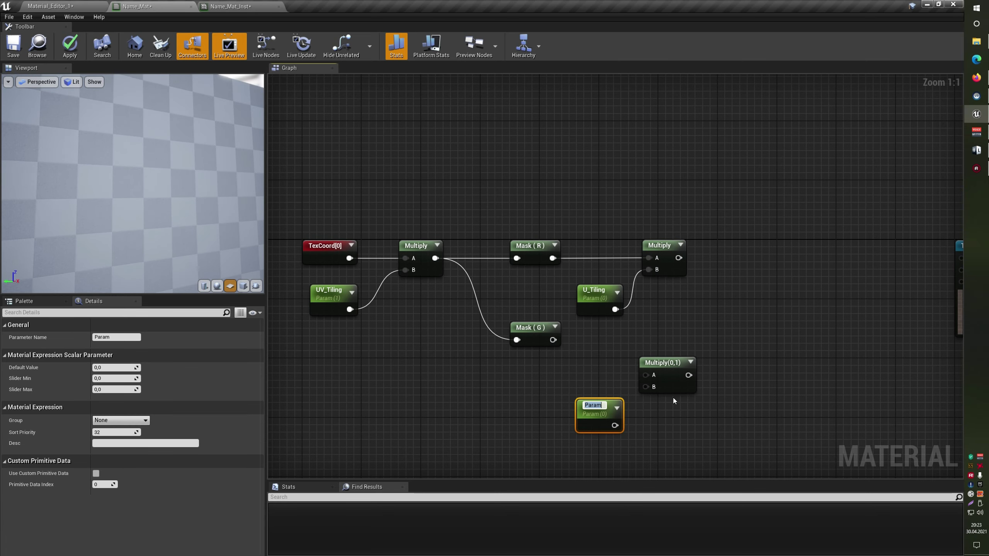
text(V_ti)
text(ling)
key(Return)
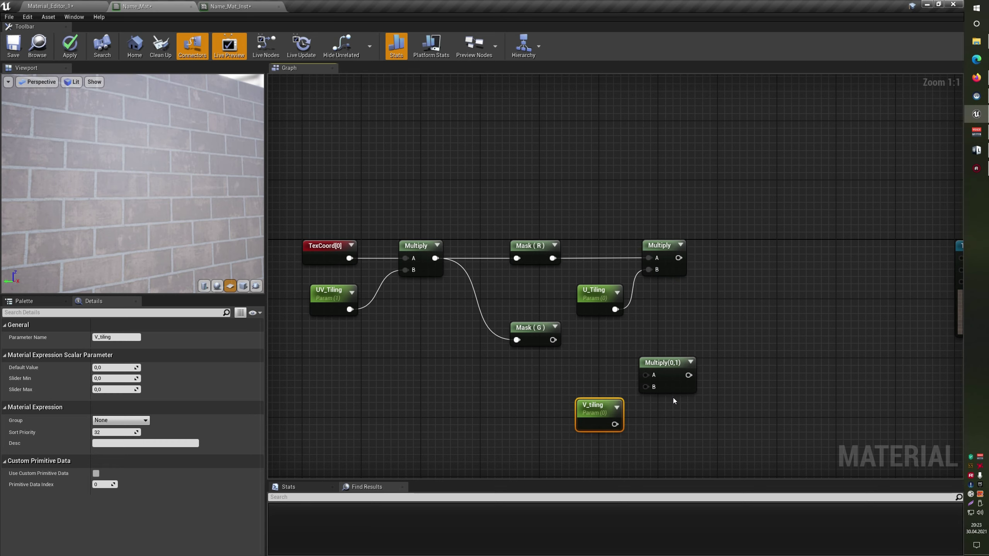
mouse_move(622, 422)
mouse_down()
mouse_move(650, 384)
mouse_move(615, 431)
mouse_up()
key(Escape)
click(568, 349)
mouse_move(553, 339)
mouse_down()
mouse_move(650, 377)
mouse_move(664, 338)
mouse_up()
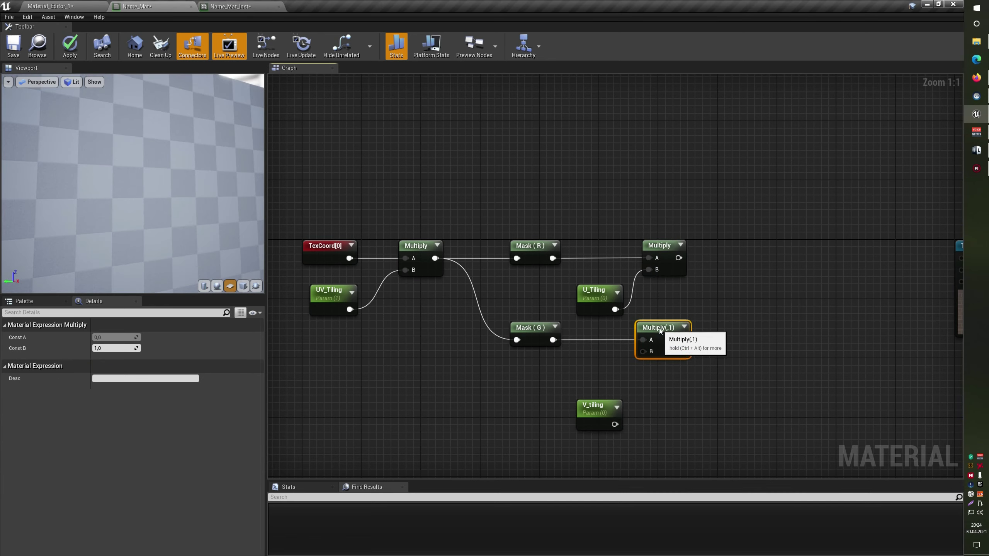
drag(614, 424, 650, 351)
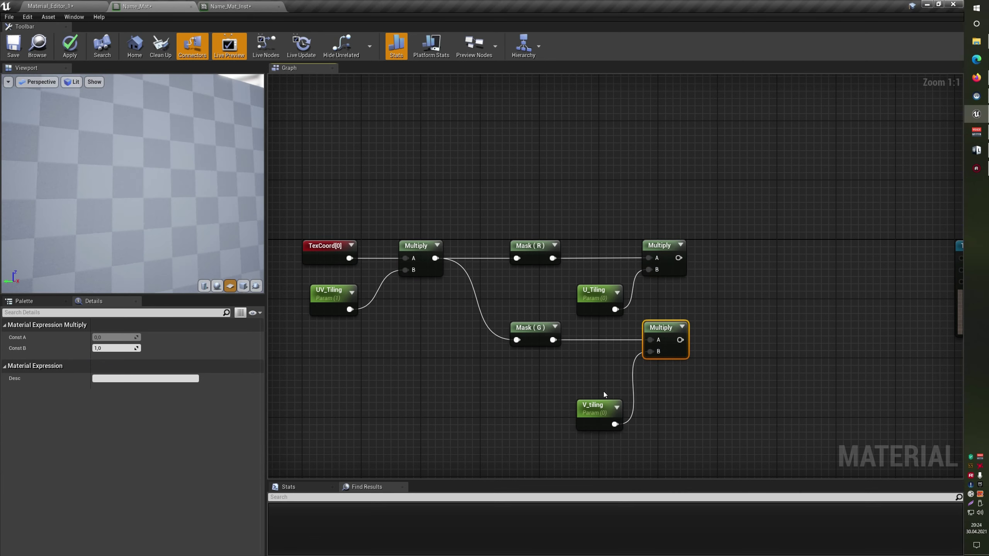
drag(593, 409, 593, 368)
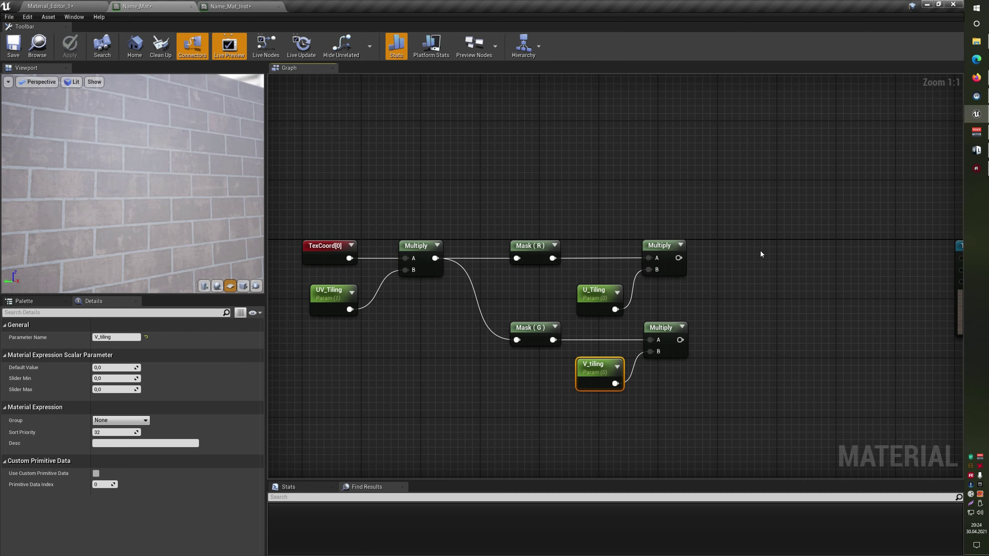
- Drag a wire from the top Multiply and search for 'appen' to add an Append node
right_drag(774, 272, 655, 242)
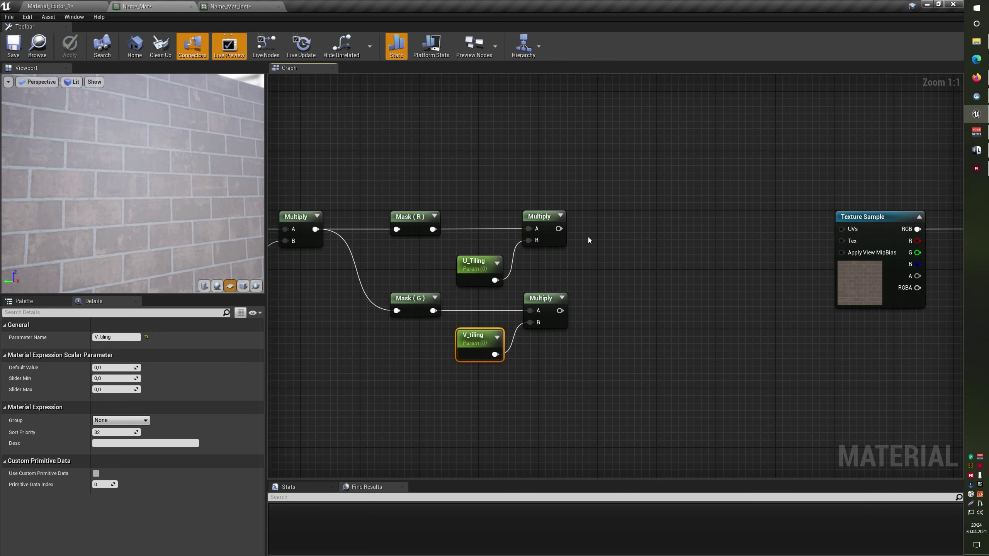
drag(558, 228, 643, 246)
text(app)
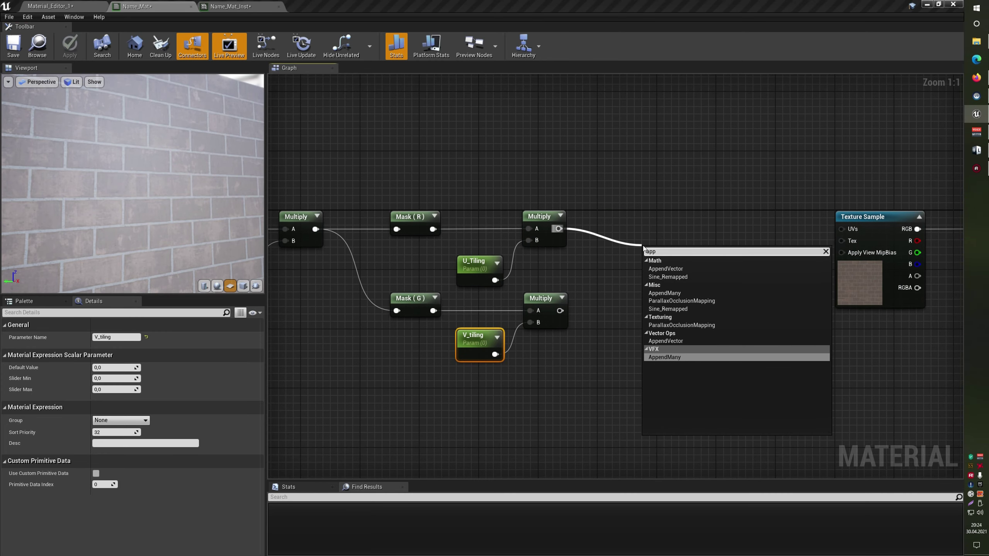
text(end)
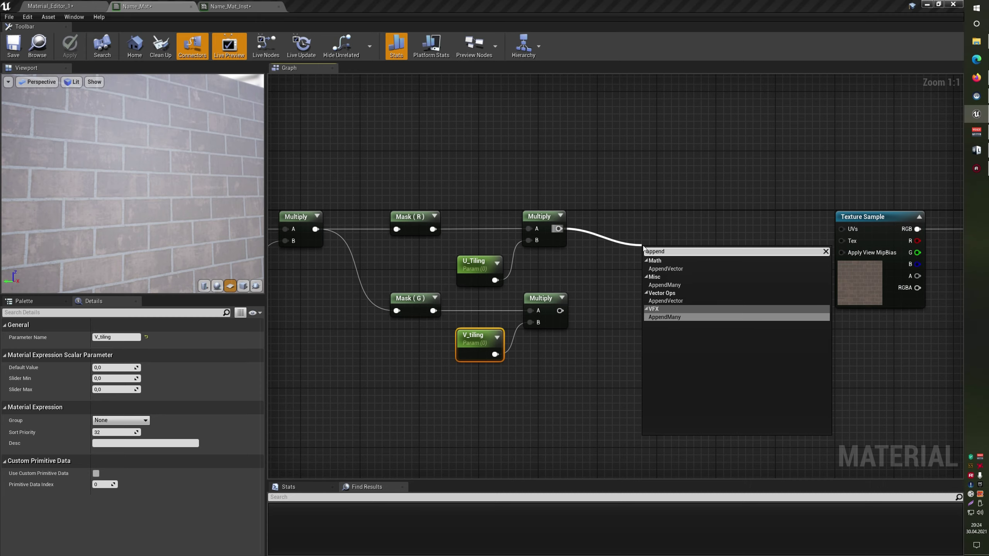
- Add the Append with the lower Multiply into B, feed it to the Texture Sample UVs, and apply
key(Up)
key(Up)
key(Up)
key(Return)
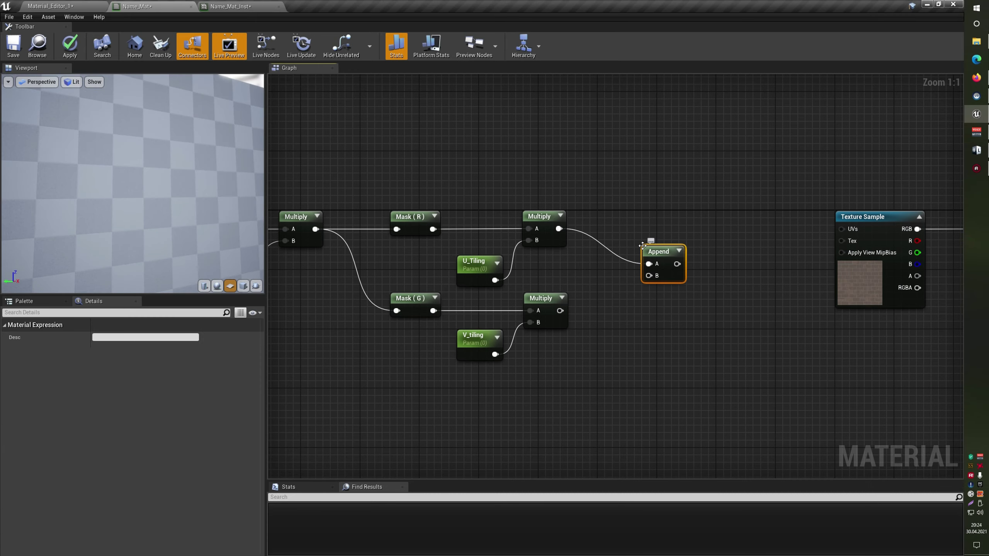
mouse_move(560, 310)
mouse_down()
mouse_move(648, 275)
mouse_move(657, 246)
mouse_move(650, 216)
mouse_up()
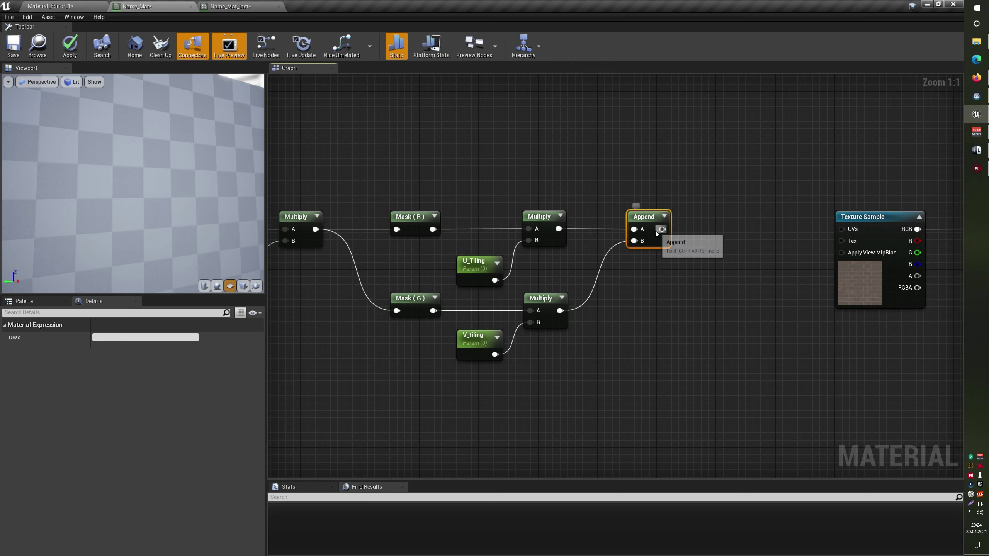
mouse_move(662, 229)
mouse_down()
mouse_move(861, 226)
mouse_move(852, 231)
mouse_up()
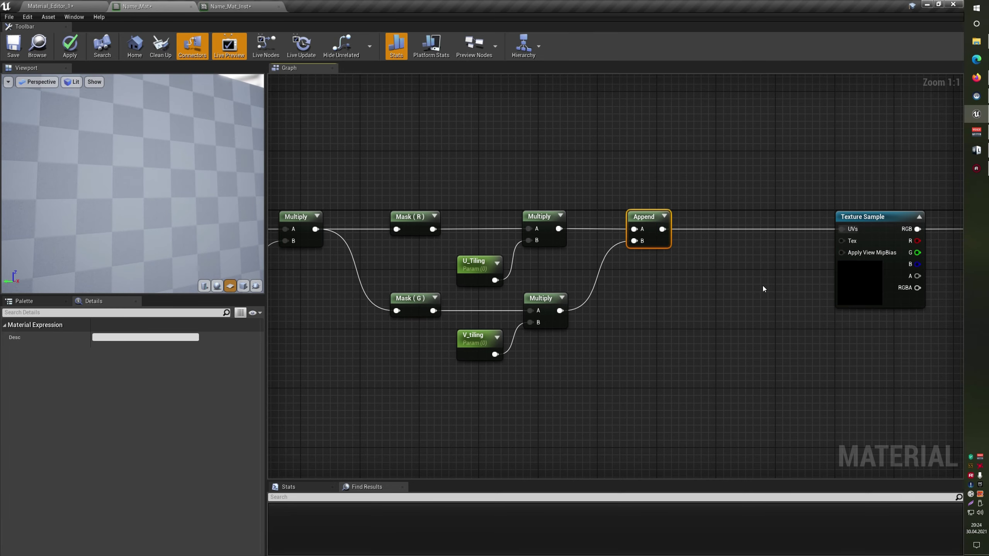
right_drag(762, 288, 654, 289)
drag(681, 179, 814, 312)
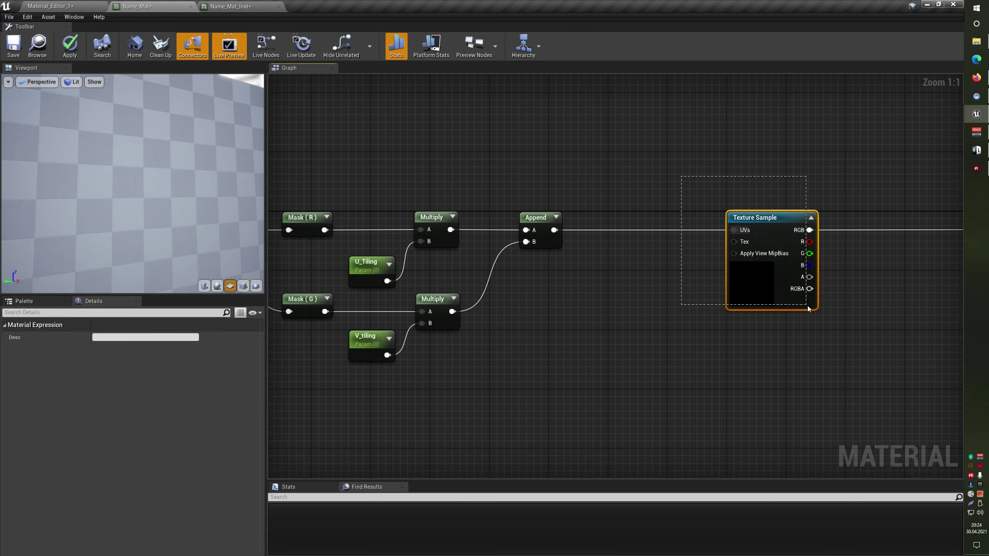
click(70, 46)
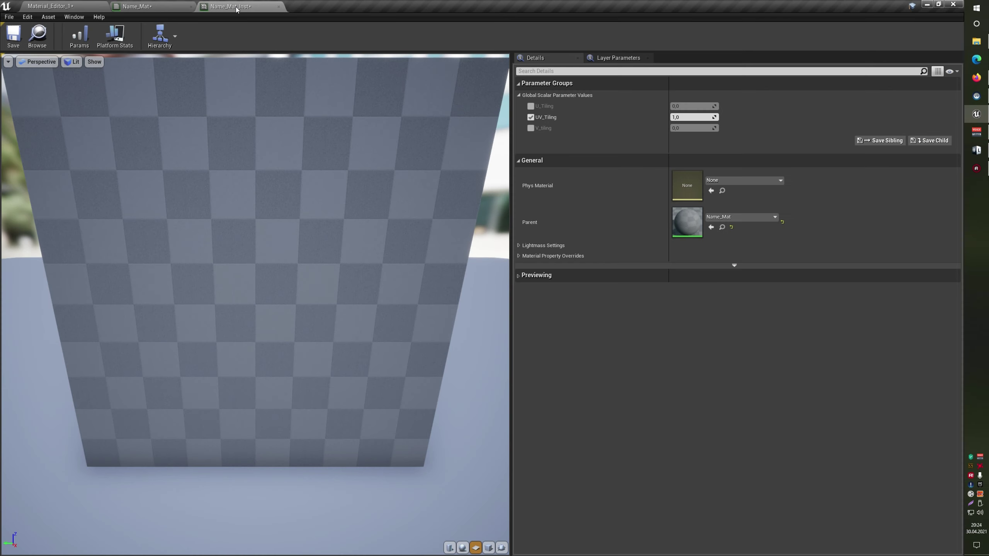
- Enable the U_Tiling, UV_Tiling and V_tiling overrides in Name_Mat_Inst
click(227, 6)
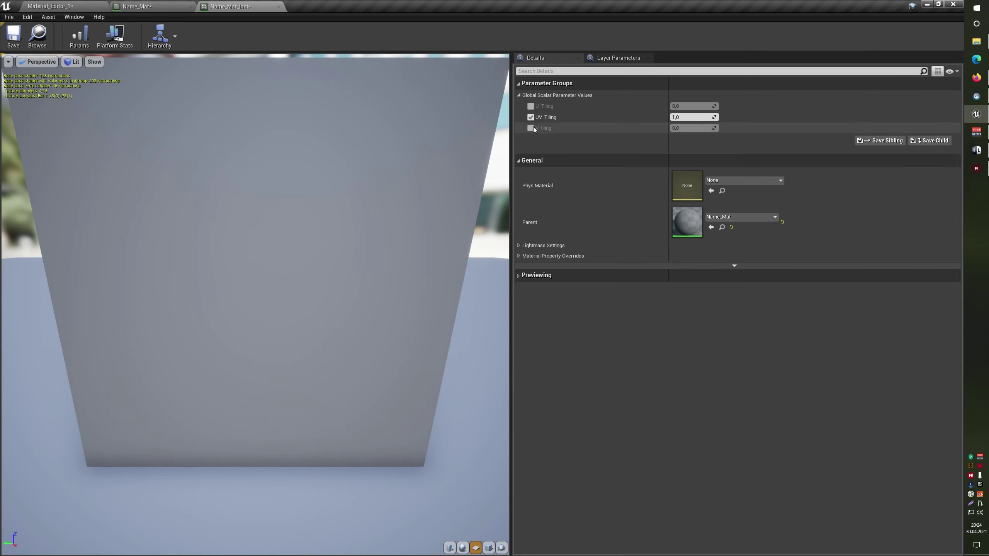
click(531, 117)
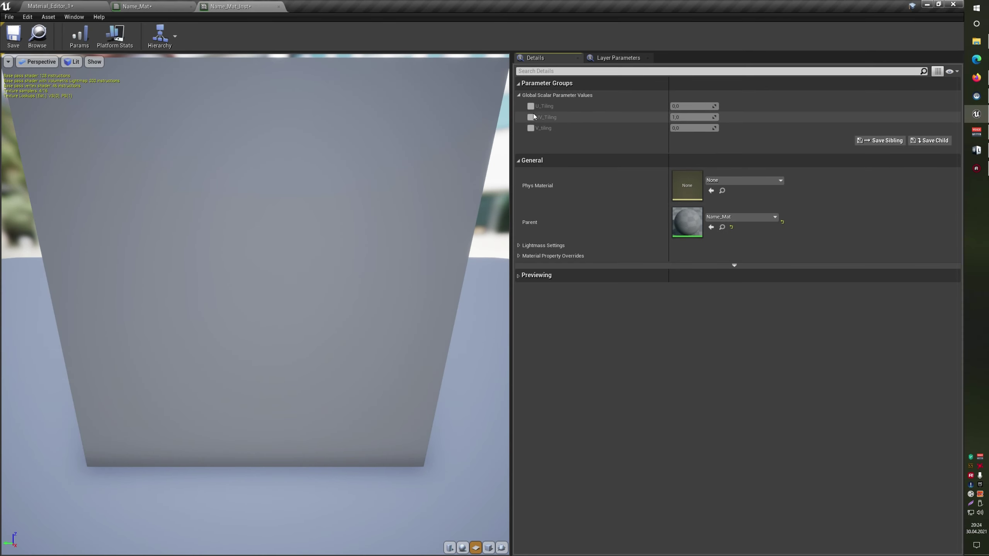
click(530, 128)
drag(431, 230, 431, 230)
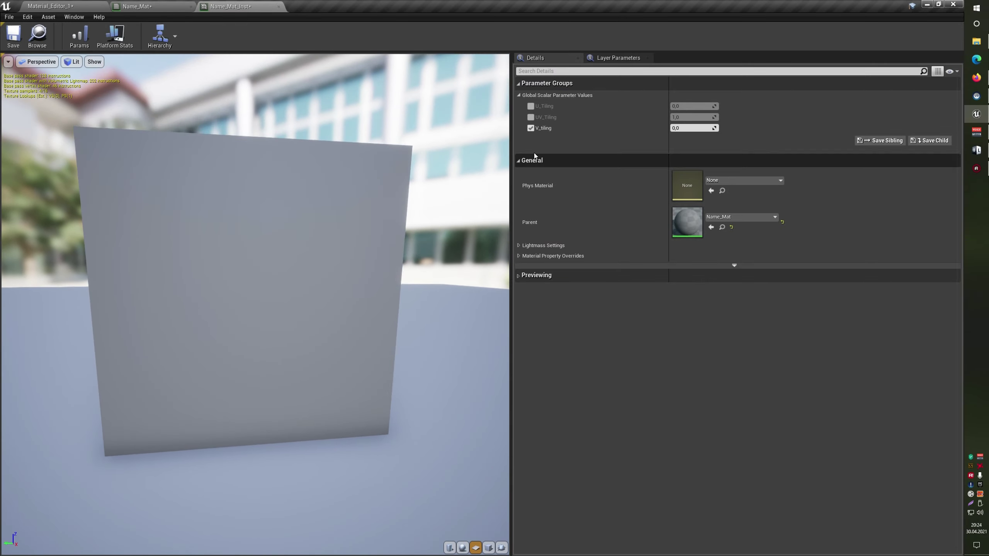
click(530, 105)
click(530, 117)
- Test U_Tiling 1, V_tiling 1 and UV_Tiling 0,5, then nudge V_tiling to about 0,99
click(683, 106)
text(1)
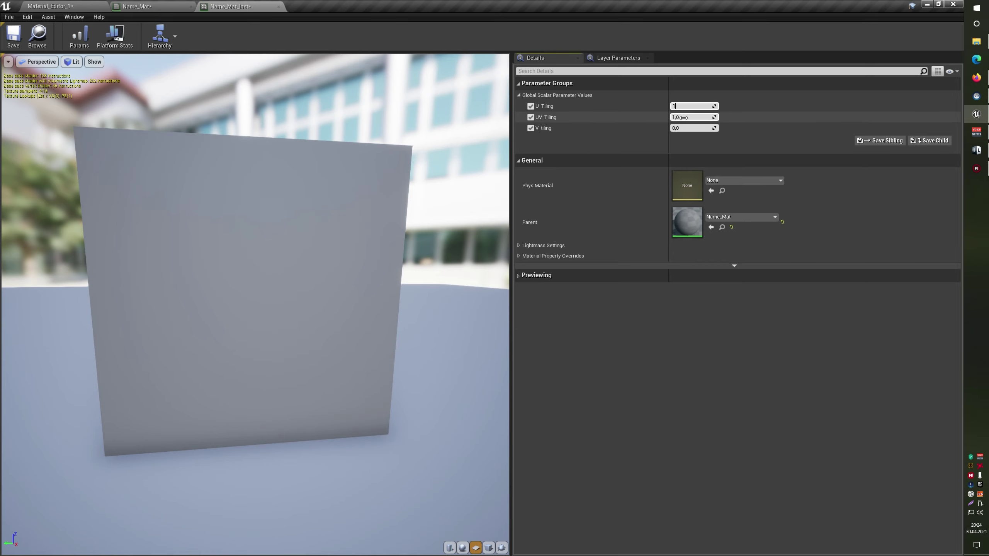
key(Tab)
key(Tab)
text(1)
key(Return)
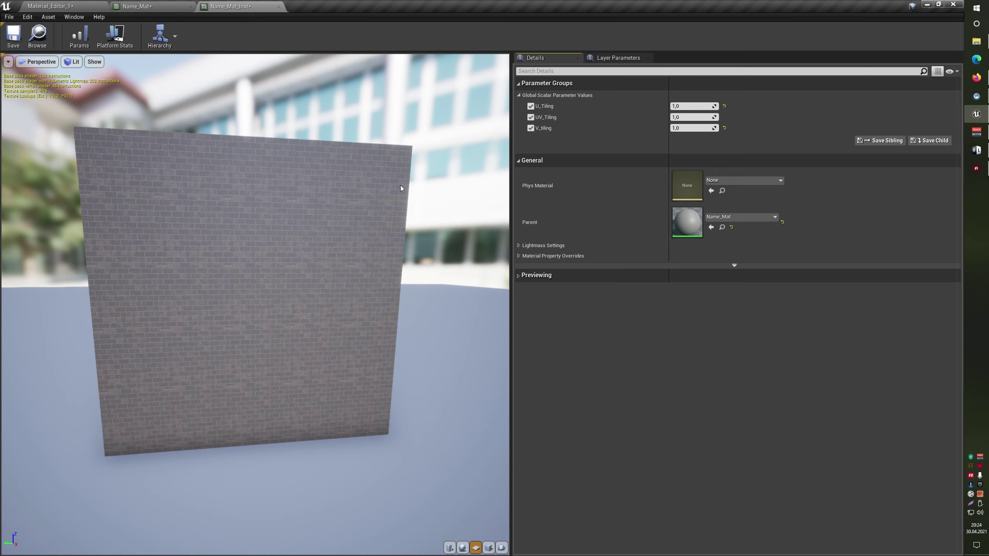
click(693, 117)
text(0,5)
key(Return)
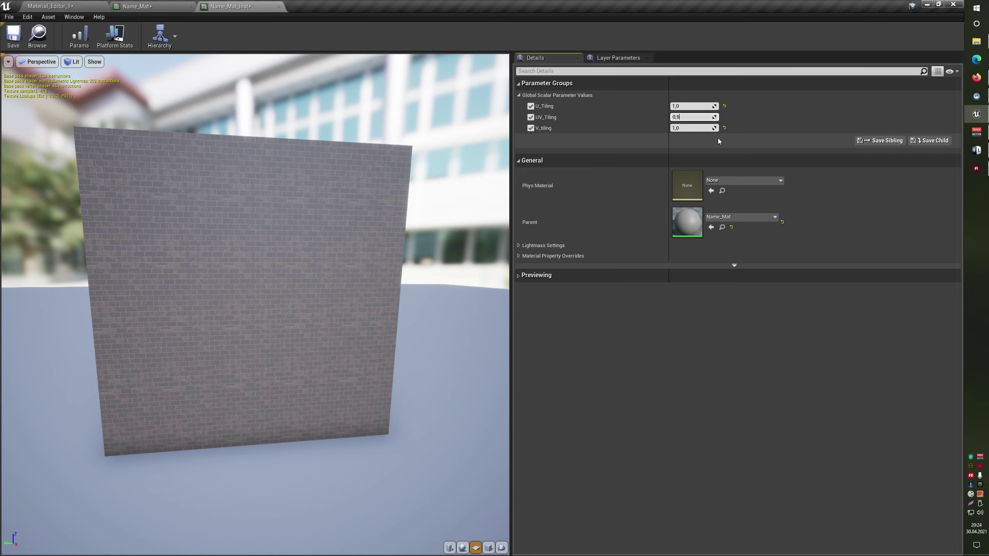
right_drag(273, 273, 273, 202)
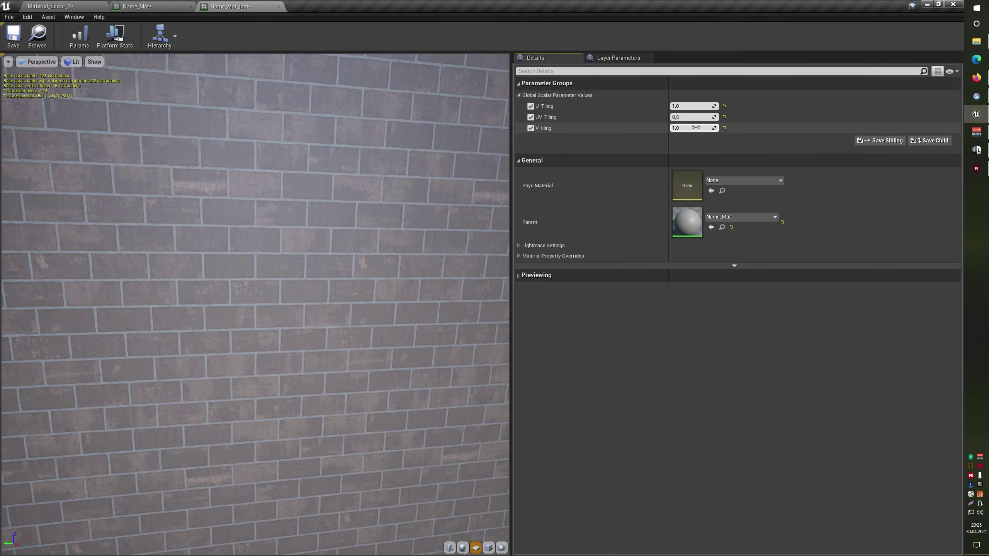
drag(696, 128, 689, 128)
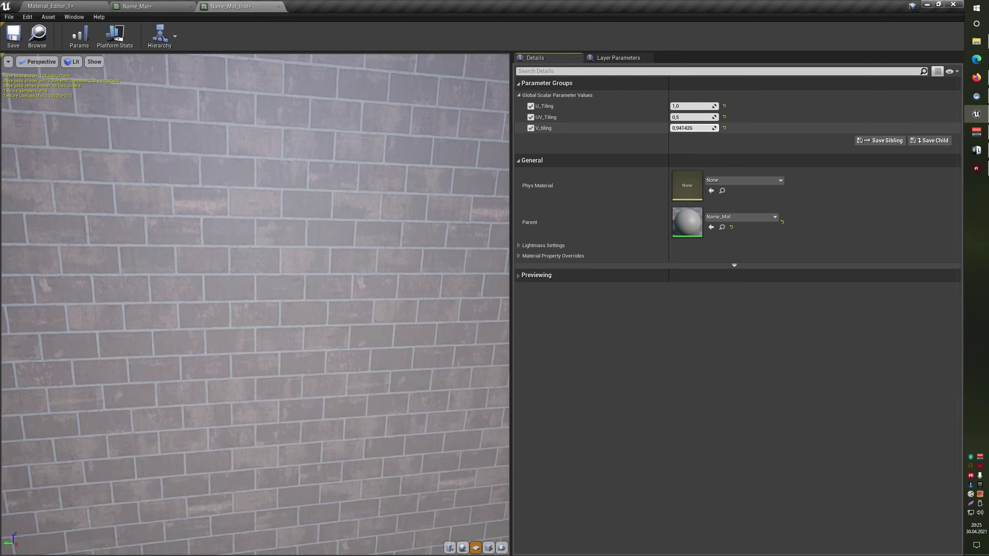
mouse_move(689, 127)
mouse_down()
mouse_move(672, 105)
mouse_move(700, 128)
mouse_move(668, 117)
mouse_move(705, 117)
mouse_up()
- Reset U_Tiling, V_tiling and UV_Tiling to their default values
scroll(449, 207, down, 3)
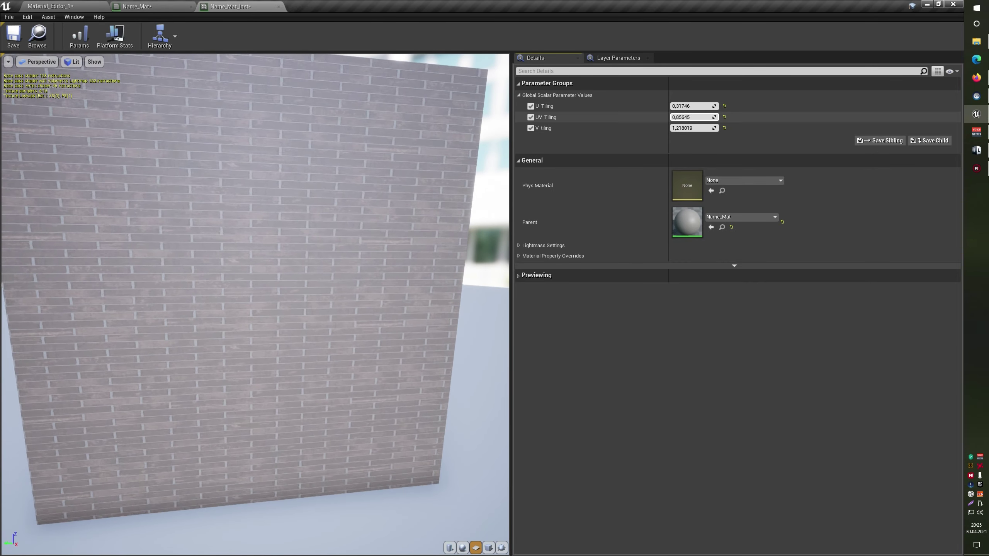
click(724, 106)
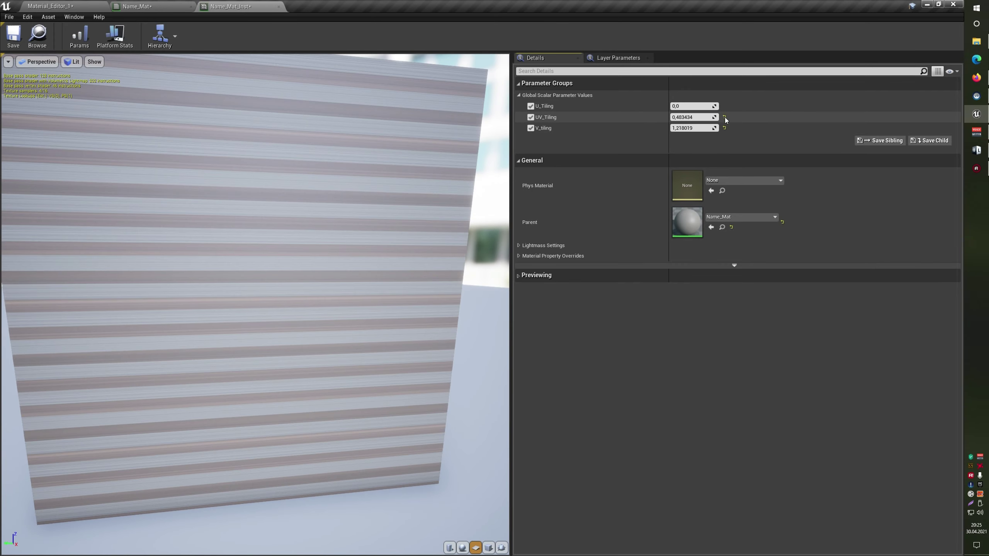
click(723, 127)
click(725, 117)
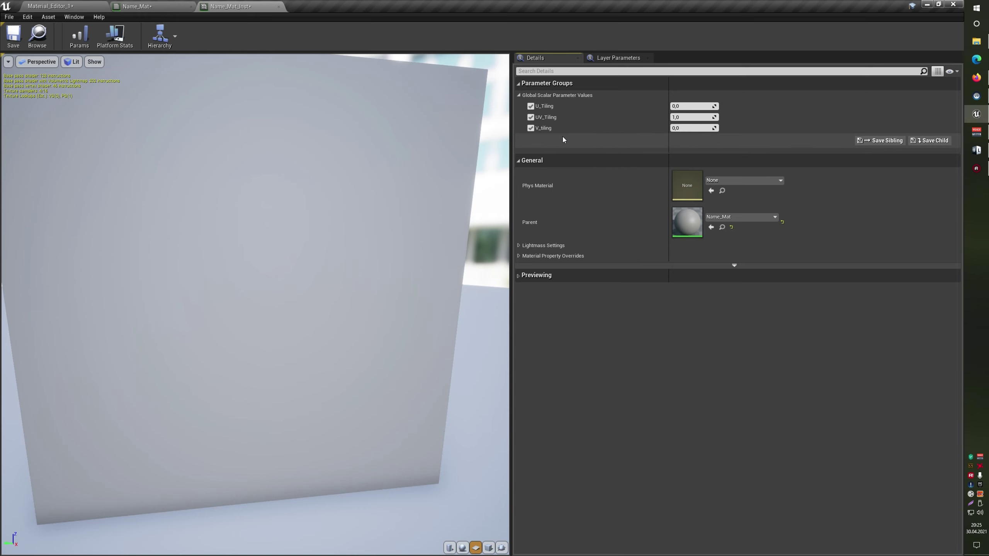
- In Name_Mat, set the U_Tiling and V_tiling defaults to 1 and UV_Tiling to 0.5, then apply
click(148, 6)
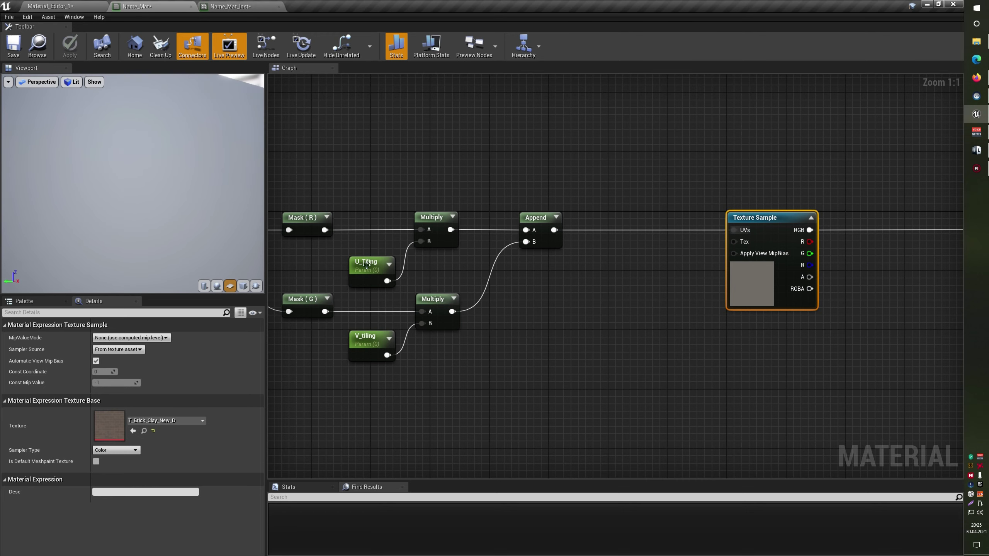
click(595, 228)
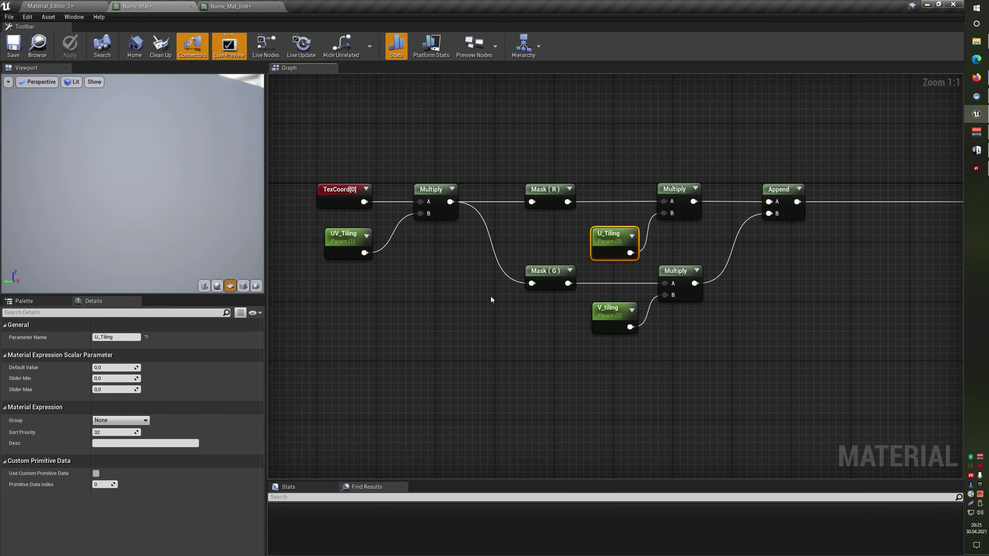
click(116, 367)
text(1)
drag(606, 425, 595, 327)
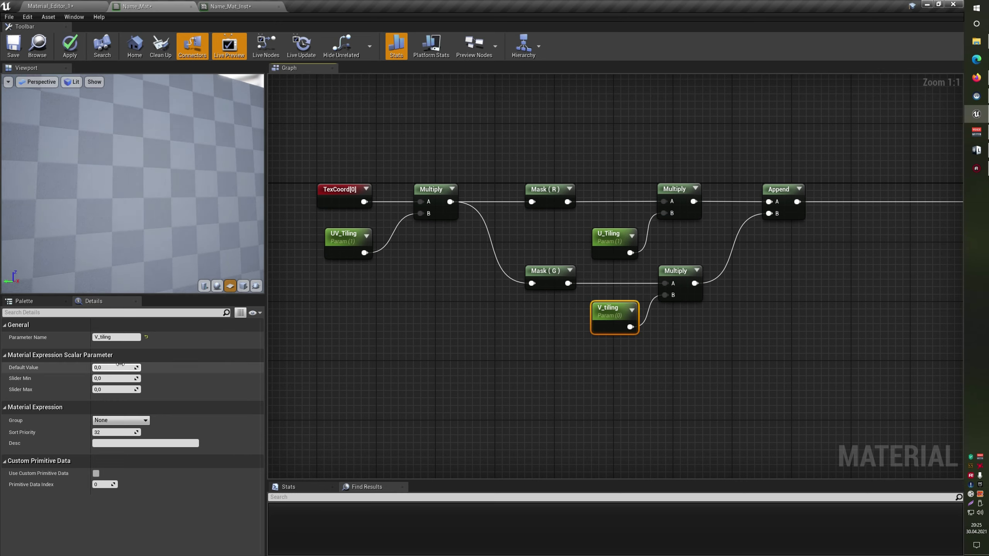
text(1)
drag(393, 331, 339, 238)
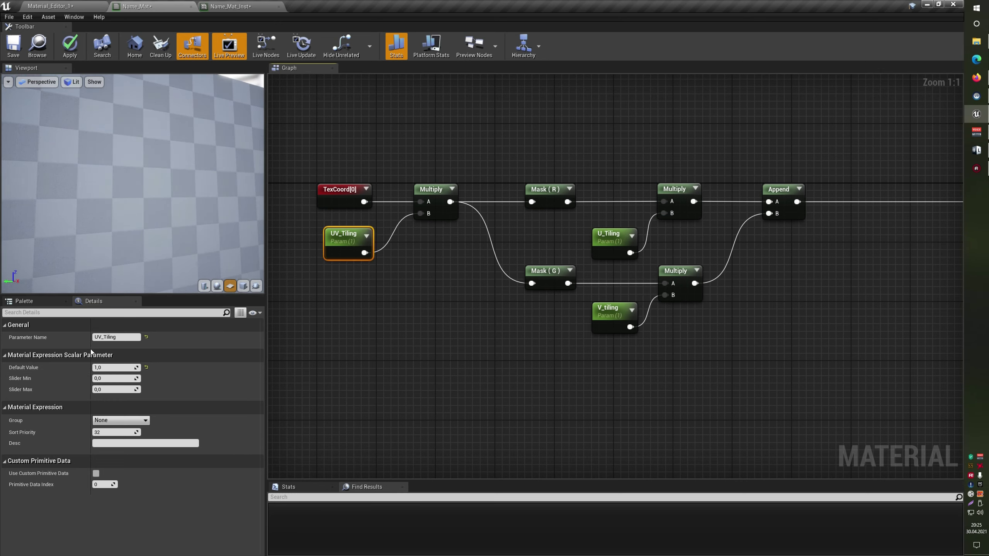
click(109, 368)
text(0,5)
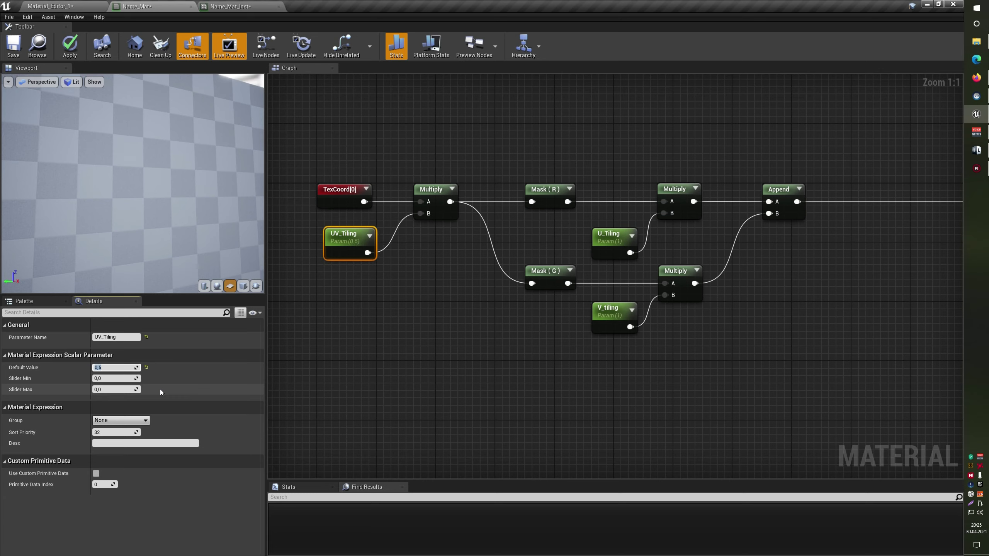
click(70, 45)
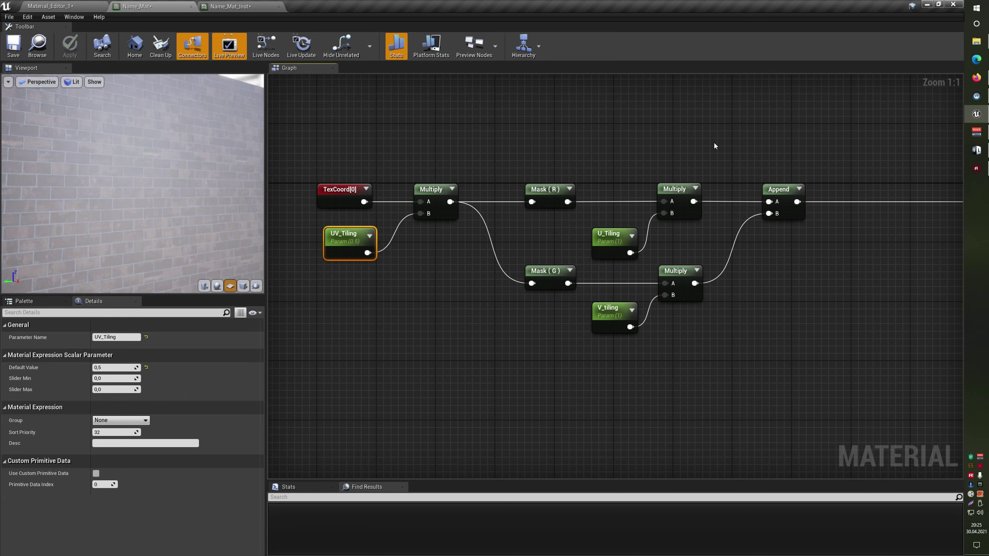
- Disconnect both of Append's inputs and move the Append node to the right
right_drag(714, 146, 640, 176)
alt+click(694, 243)
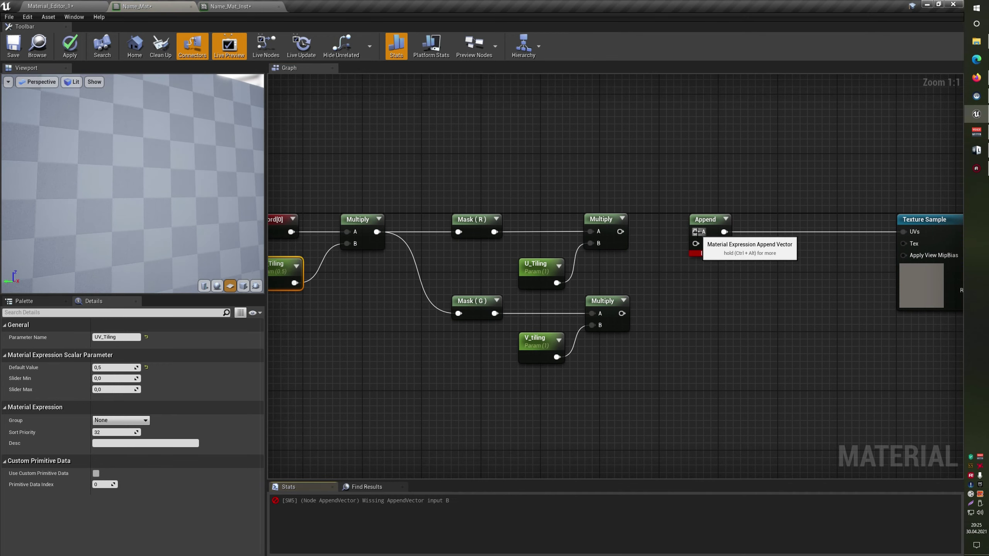
right_drag(699, 275, 629, 285)
drag(640, 232, 787, 238)
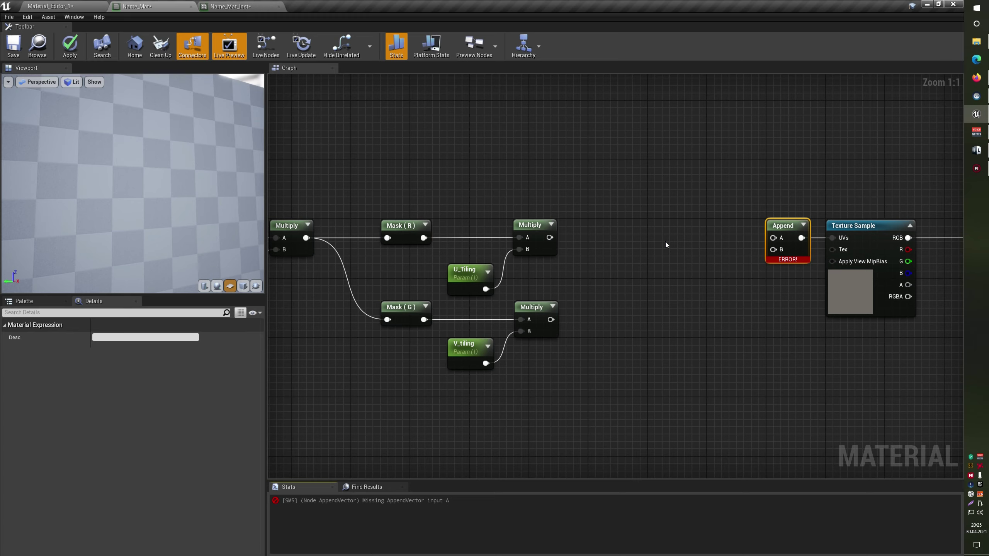
right_drag(665, 241, 802, 232)
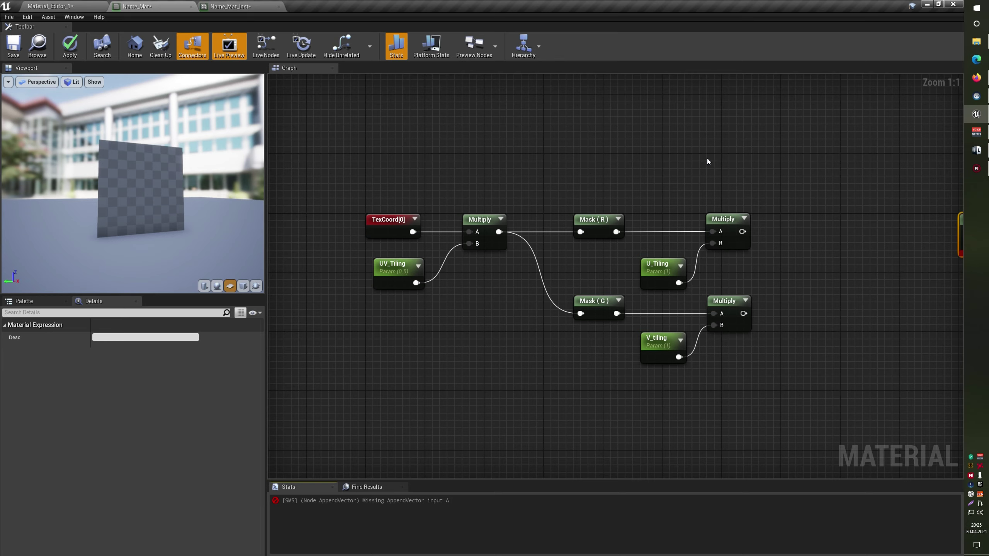
mouse_move(706, 160)
right_down()
mouse_move(646, 148)
mouse_move(558, 173)
right_up()
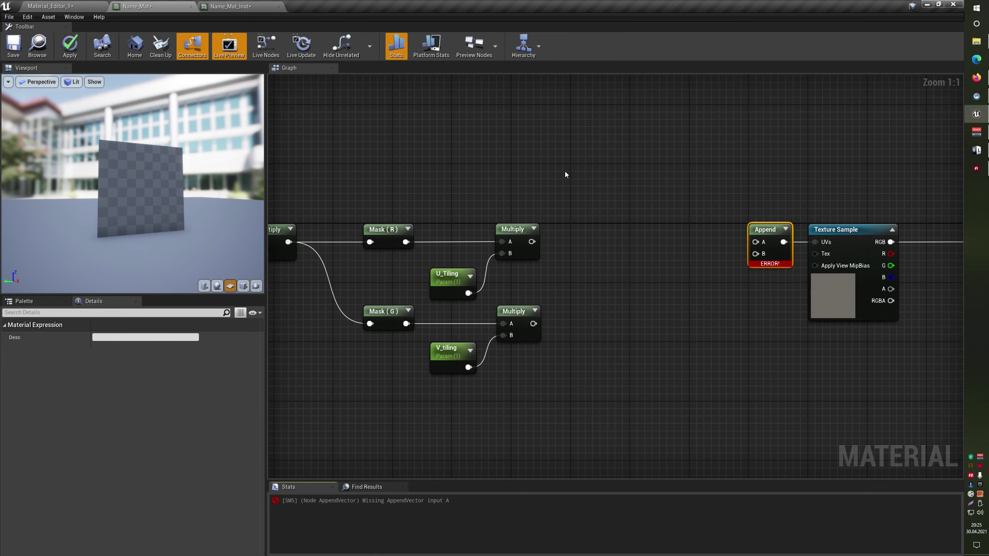
- Add two Add nodes, each fed by one Multiply node's tiled UV result
right_click(606, 270)
text(add)
key(Return)
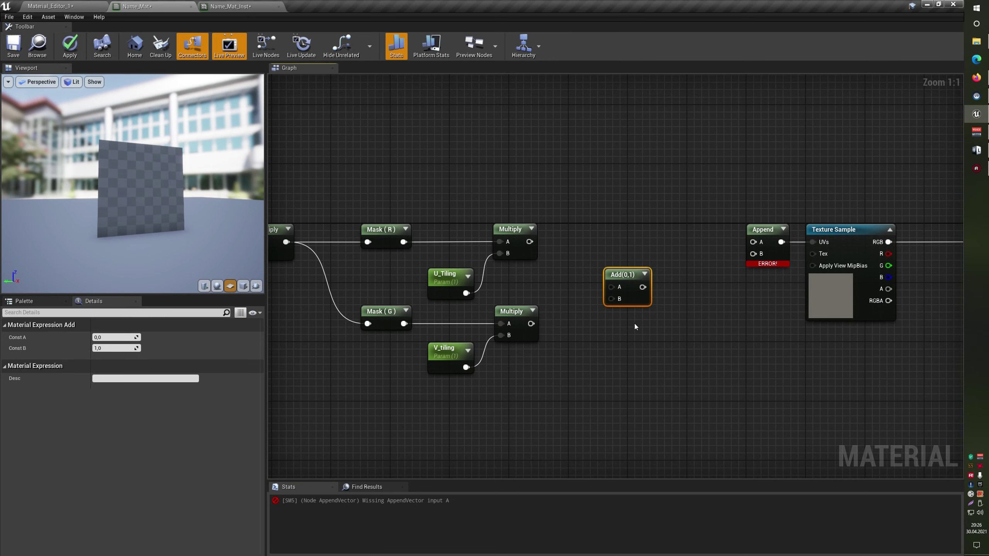
key(ctrl+w)
mouse_move(529, 241)
mouse_down()
mouse_move(611, 287)
mouse_move(640, 237)
mouse_up()
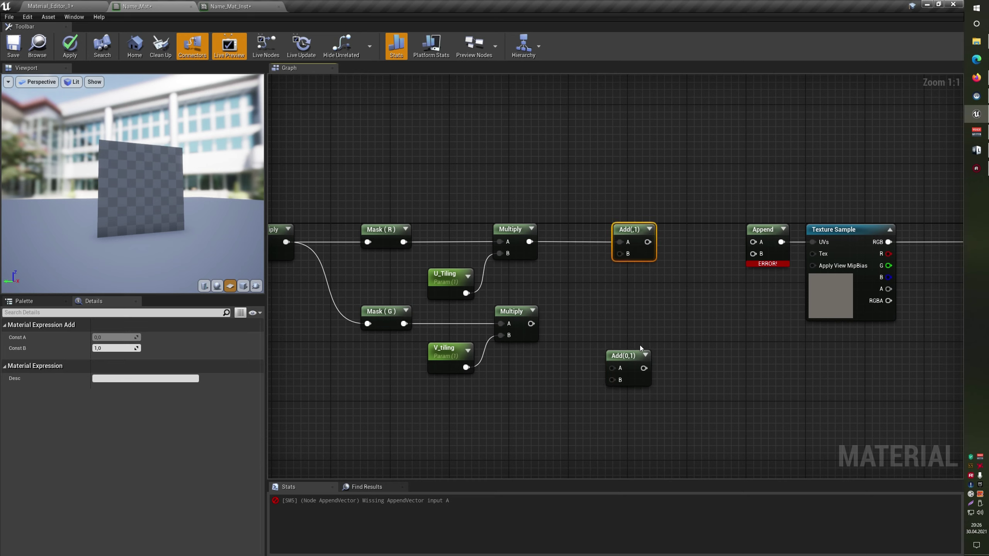
drag(625, 356, 632, 311)
mouse_move(530, 323)
mouse_down()
mouse_move(621, 322)
mouse_move(655, 307)
mouse_up()
- Turn a constant into a U_Offset parameter feeding the upper Add's B input
click(585, 368)
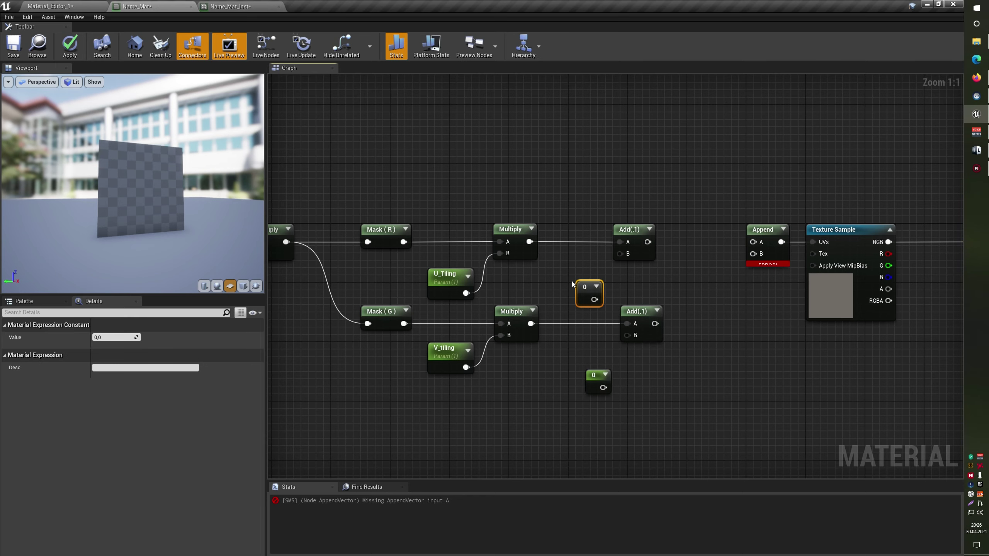
right_click(584, 287)
click(616, 323)
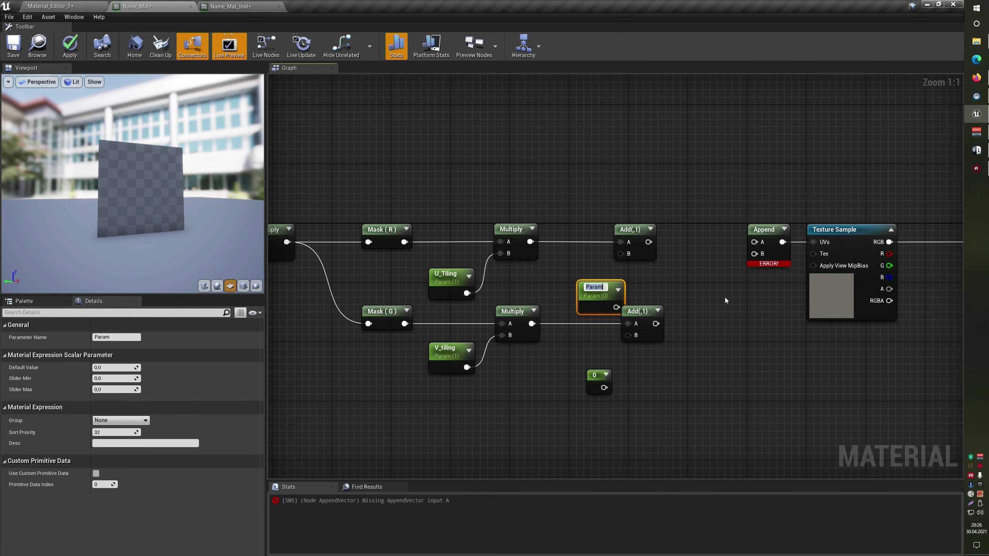
text(U_)
text(Offset)
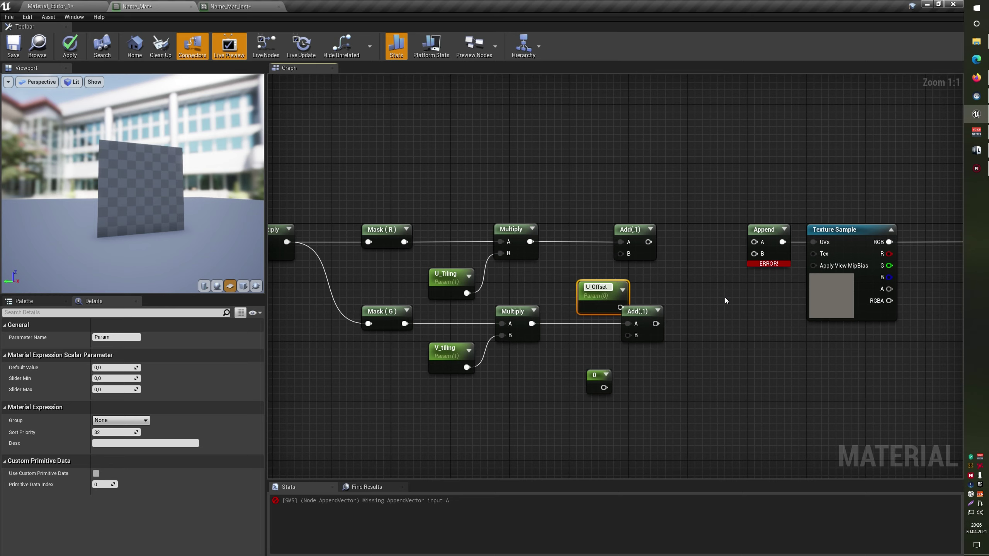
key(Return)
mouse_move(616, 306)
mouse_down()
mouse_move(622, 254)
mouse_move(662, 232)
mouse_up()
drag(599, 288, 606, 268)
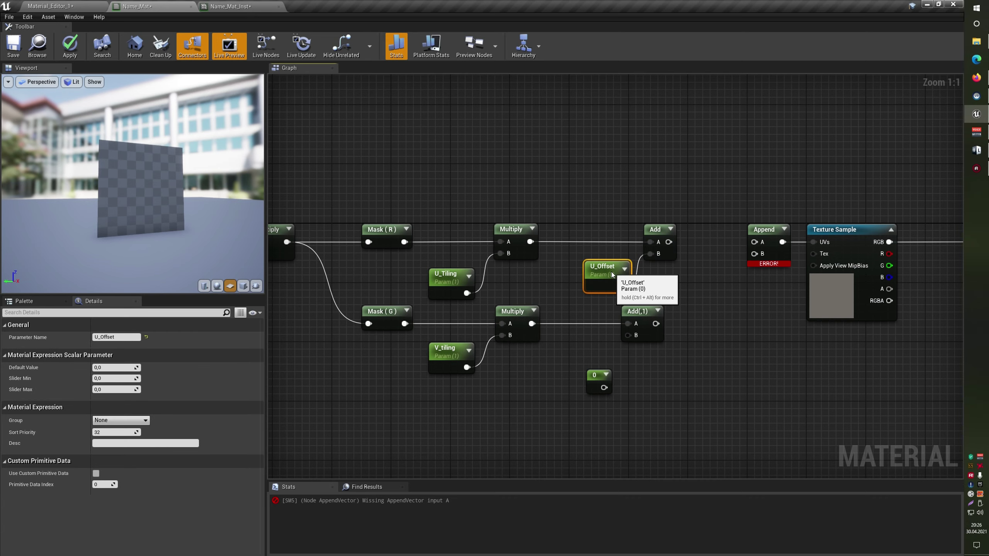
- Turn the 0 constant into a V_Offset parameter feeding the lower Add's B input
right_drag(635, 387, 616, 343)
right_click(586, 336)
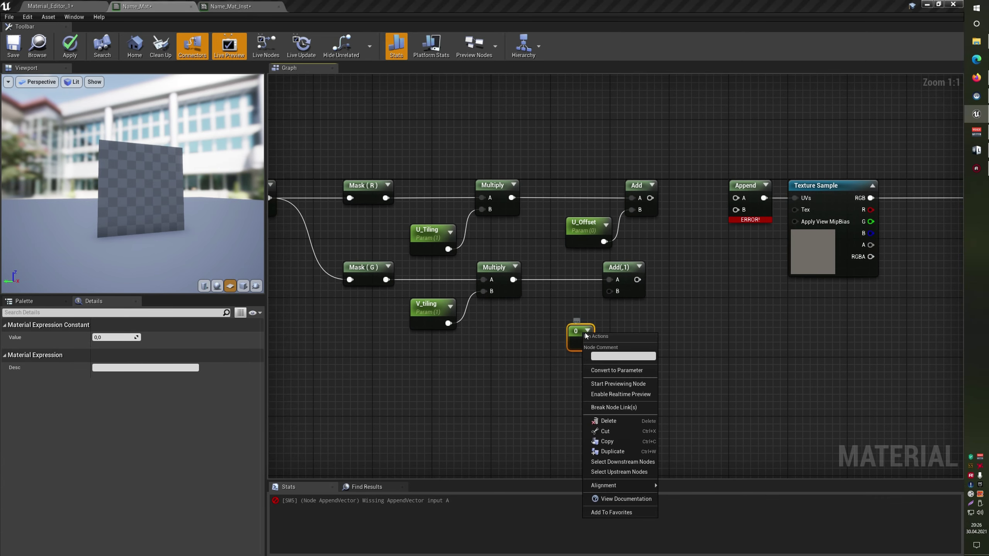
click(613, 373)
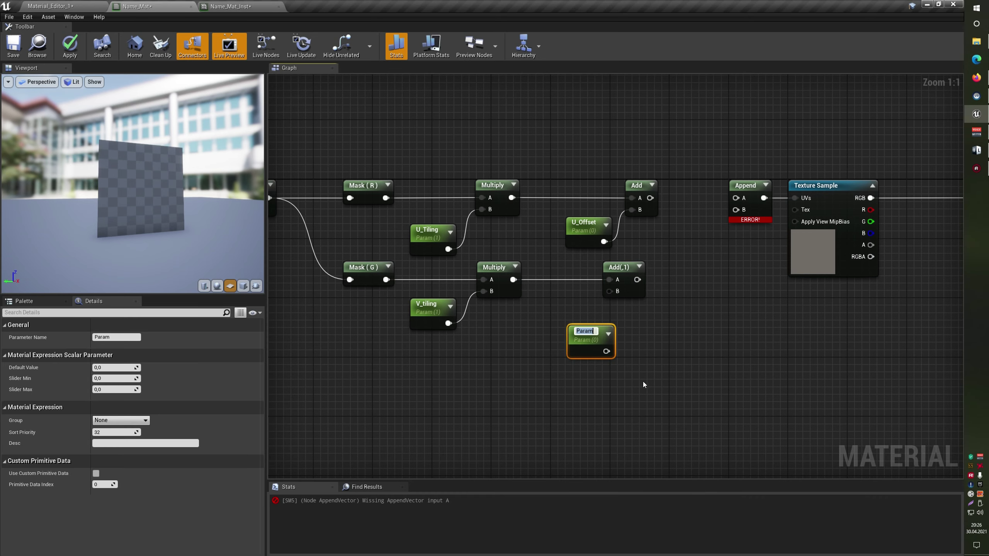
text(V_Offset)
key(Return)
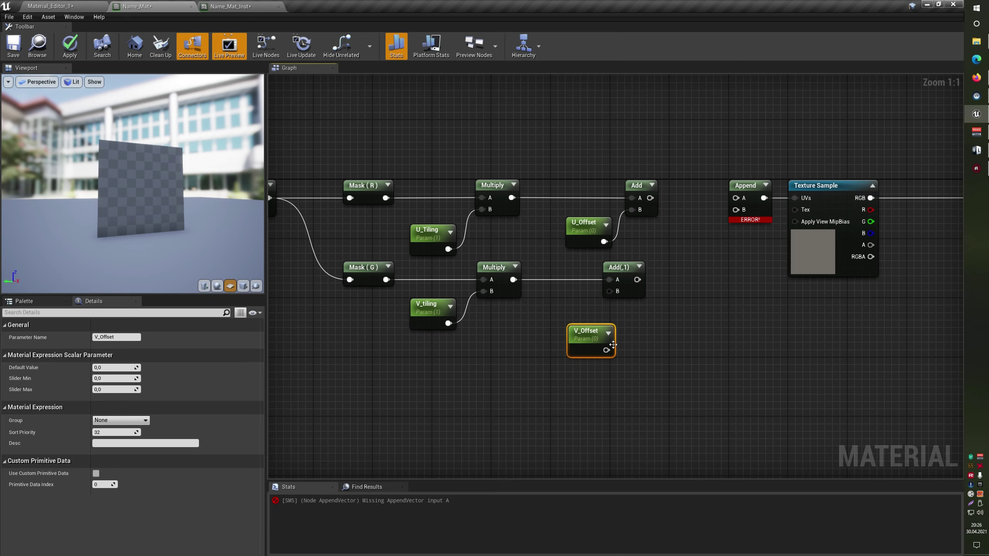
mouse_move(606, 350)
mouse_down()
mouse_move(606, 293)
mouse_move(641, 271)
mouse_up()
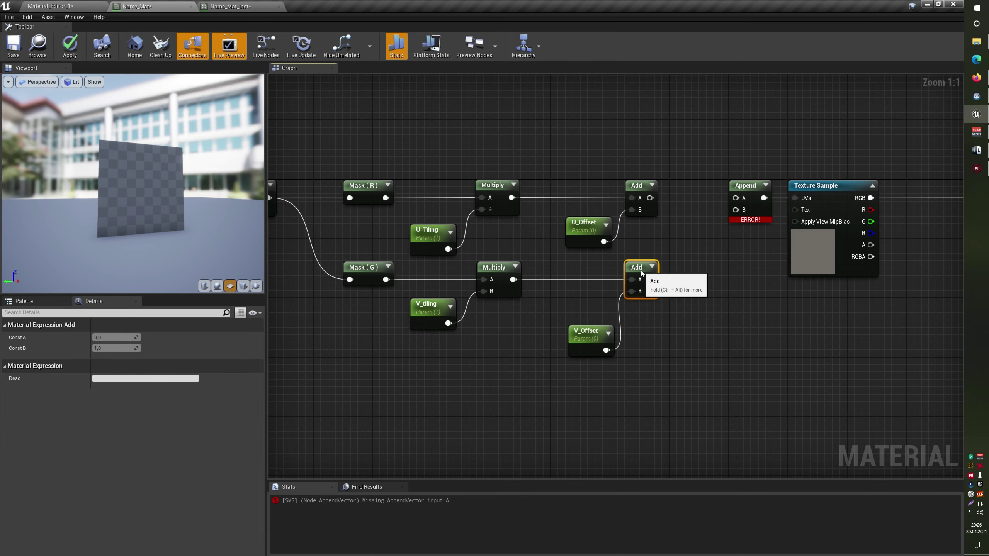
drag(593, 329, 590, 295)
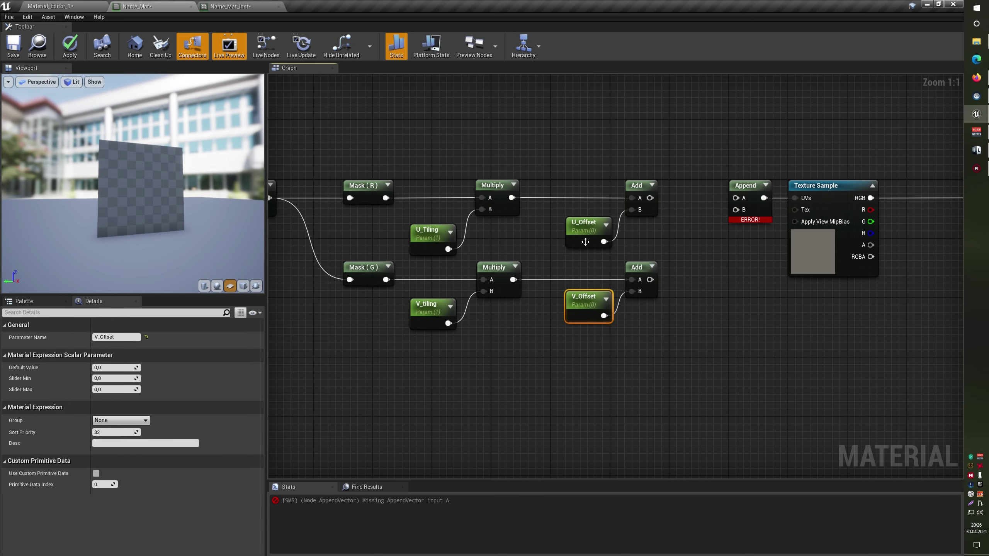
- Wire both Add results into Append, apply the material, and open Name_Mat_Inst
click(584, 227)
right_drag(622, 209, 540, 215)
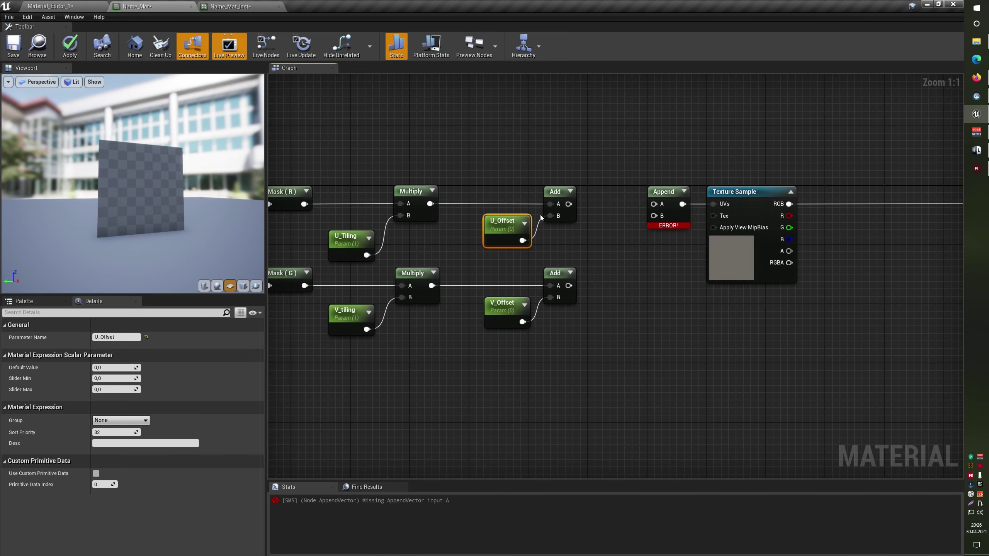
mouse_move(568, 286)
mouse_down()
mouse_move(654, 216)
mouse_move(570, 204)
mouse_up()
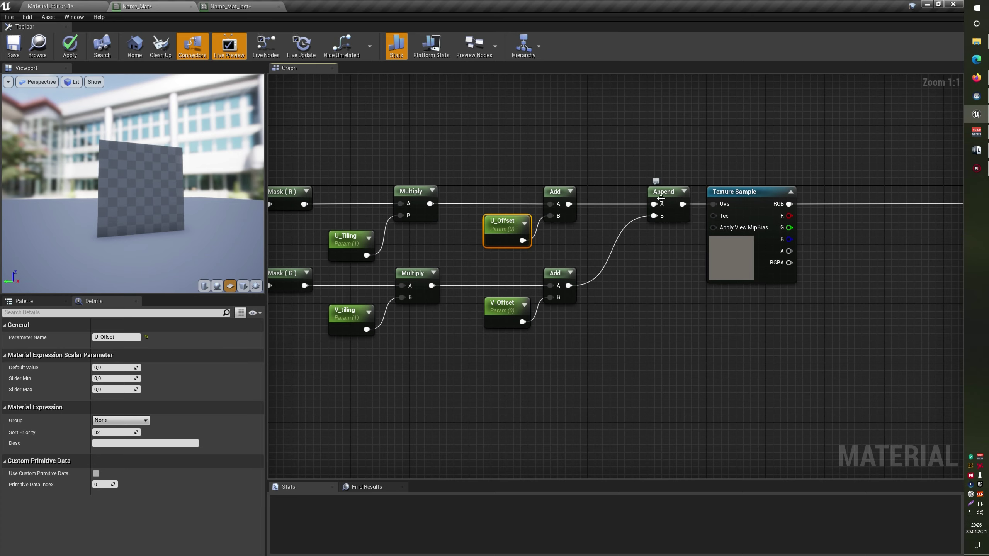
click(69, 45)
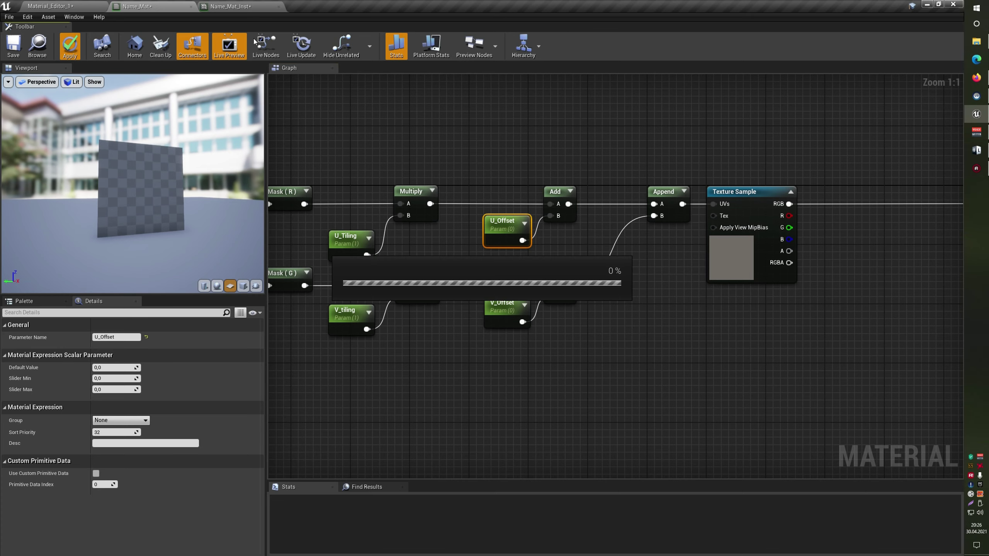
click(233, 7)
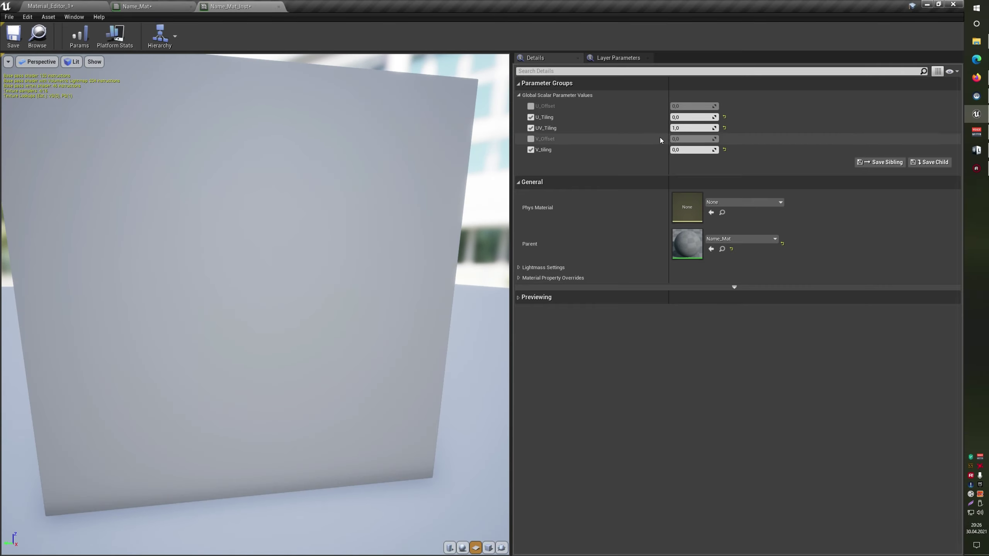
- In Name_Mat_Inst, reset U_Tiling, UV_Tiling and V_tiling to the parent material's values
click(149, 4)
click(231, 7)
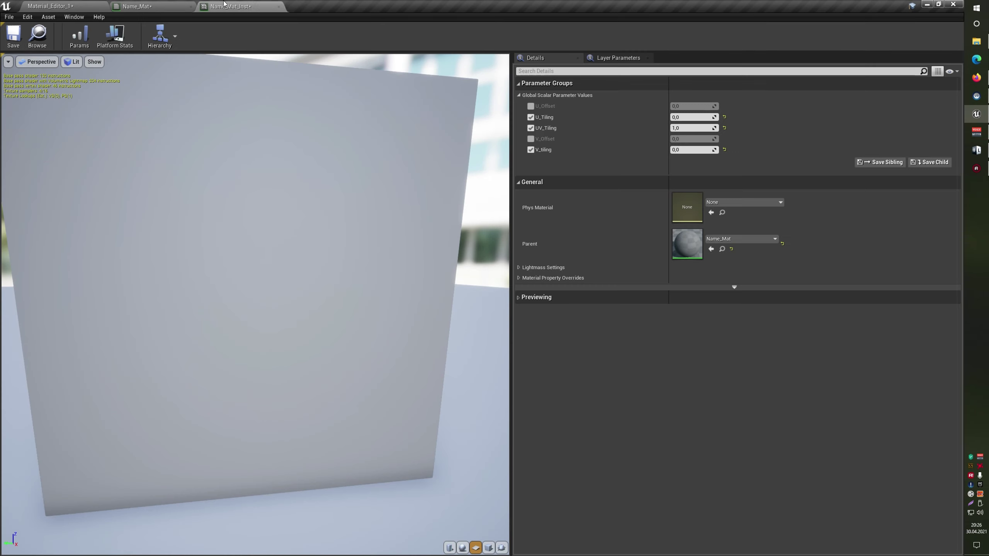
click(724, 117)
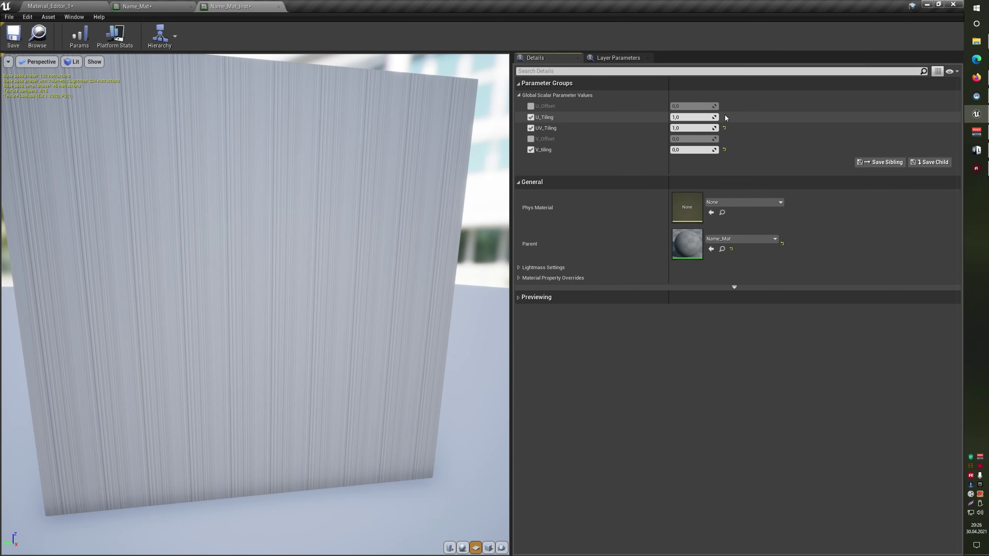
click(724, 128)
click(724, 149)
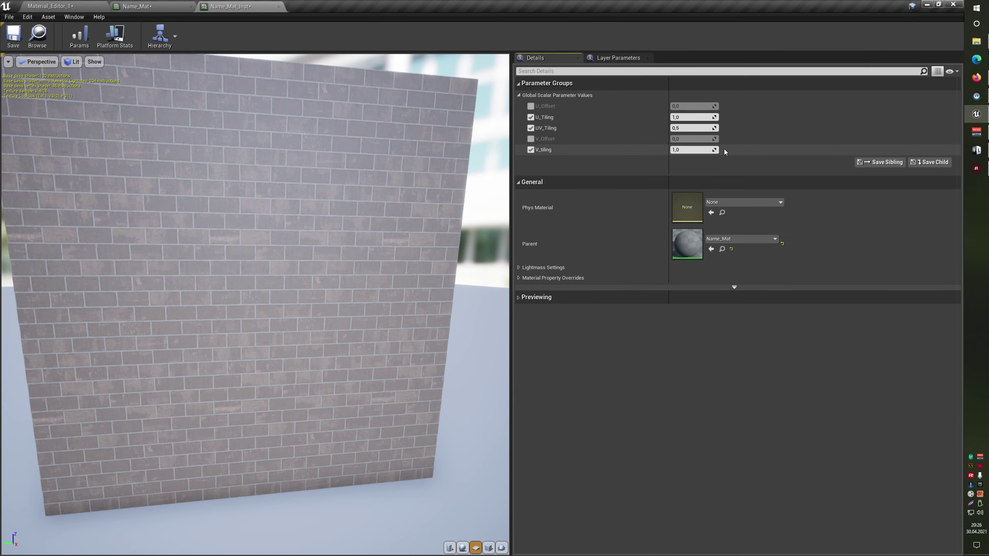
drag(392, 221, 374, 210)
scroll(396, 210, up, 5)
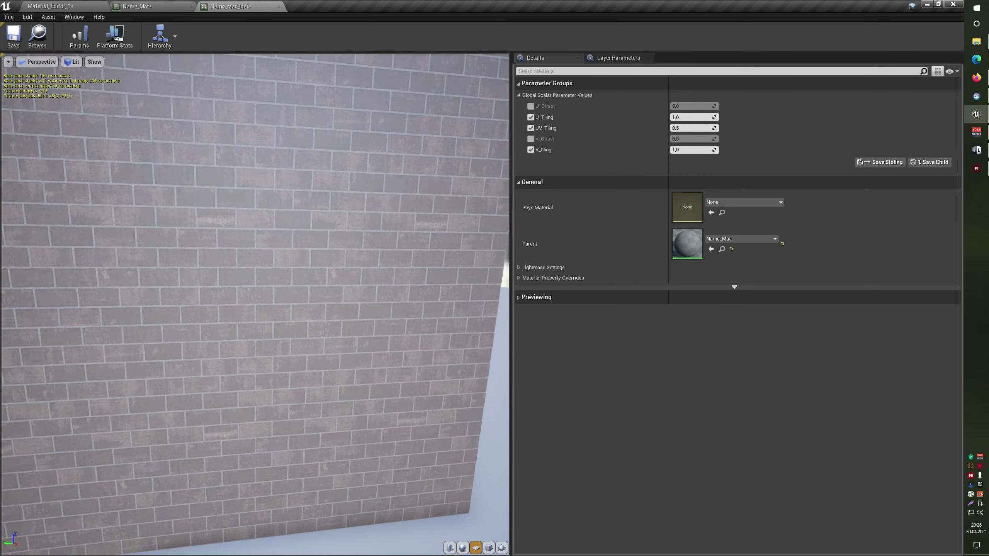
scroll(419, 146, down, 5)
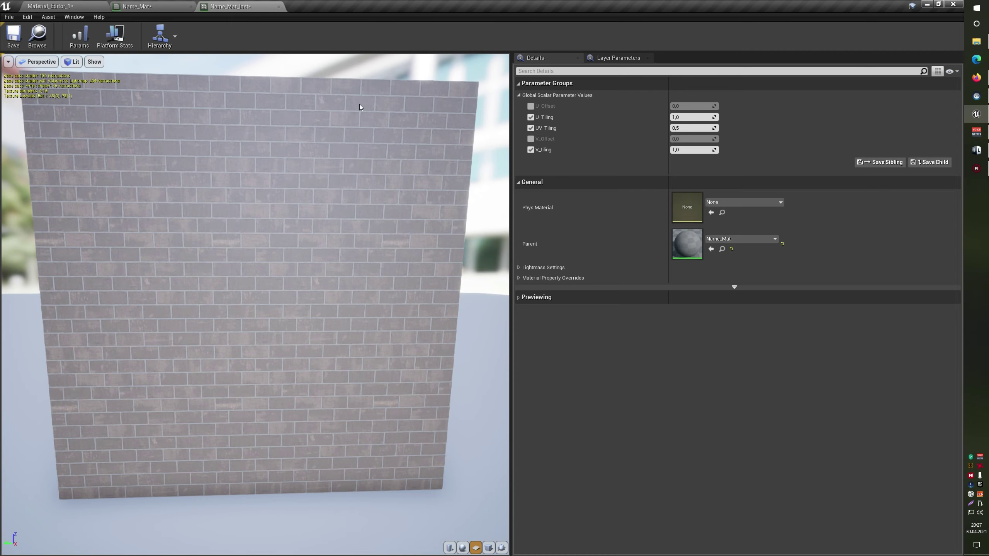
- Enable V_Offset and U_Offset overrides, test a vertical brick offset, then reset both to 0
click(532, 139)
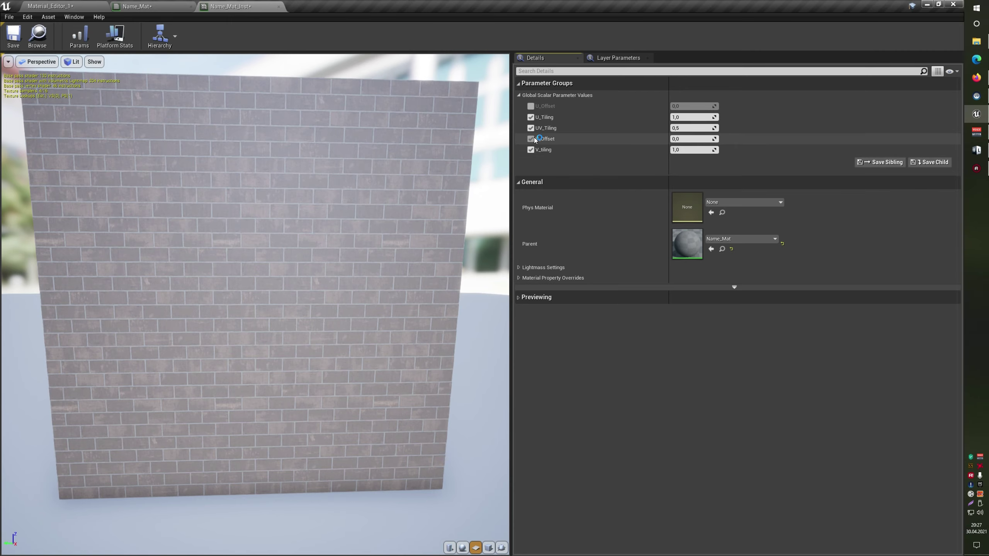
mouse_move(678, 140)
mouse_down()
mouse_move(724, 140)
mouse_move(685, 139)
mouse_move(709, 107)
mouse_move(696, 107)
mouse_move(736, 111)
mouse_up()
click(532, 106)
click(724, 106)
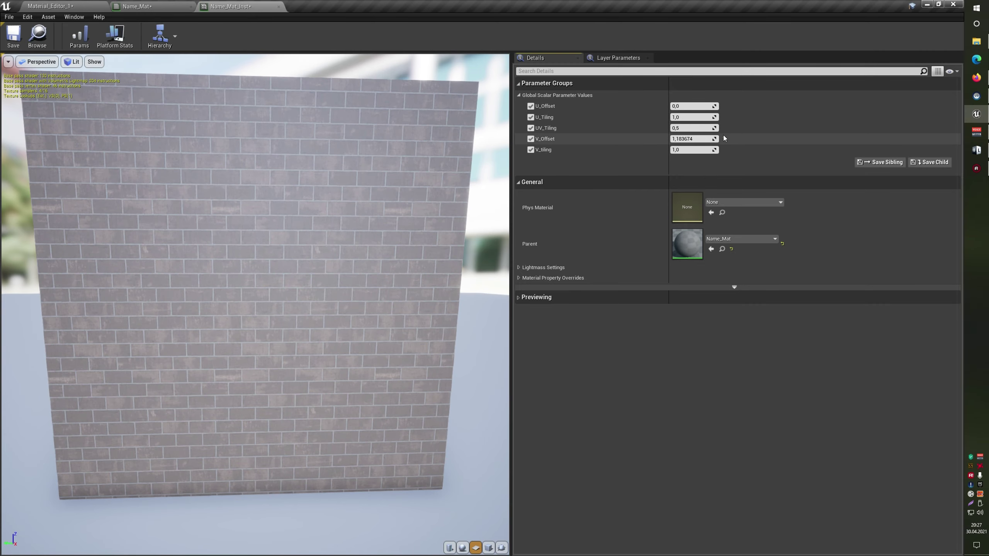
click(724, 139)
- Unhook Append's B input and move Append, the Texture Sample and downstream nodes right for room
click(183, 6)
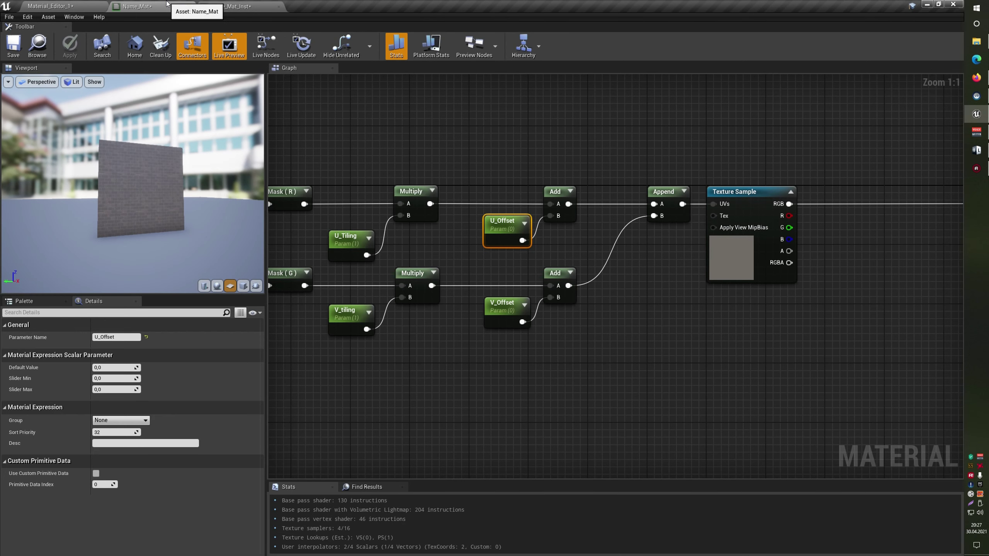
click(549, 123)
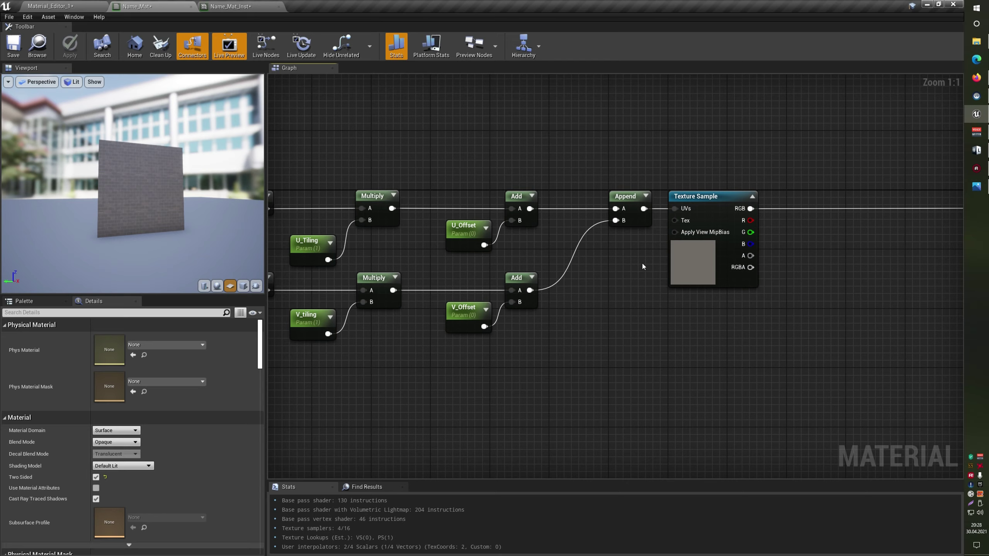
right_drag(765, 263, 616, 258)
alt+click(584, 223)
scroll(584, 223, down, 4)
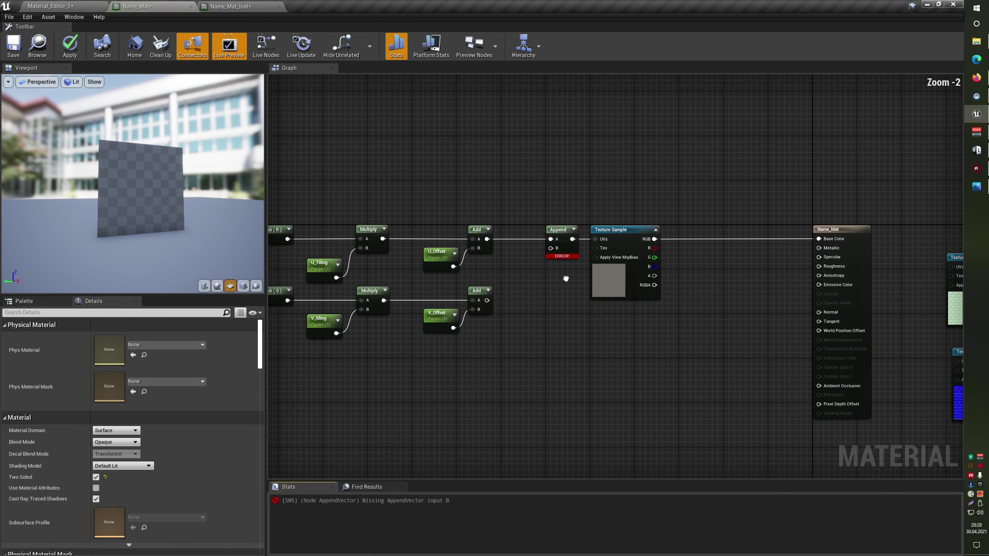
mouse_move(542, 176)
mouse_down()
mouse_move(641, 242)
mouse_move(809, 311)
mouse_up()
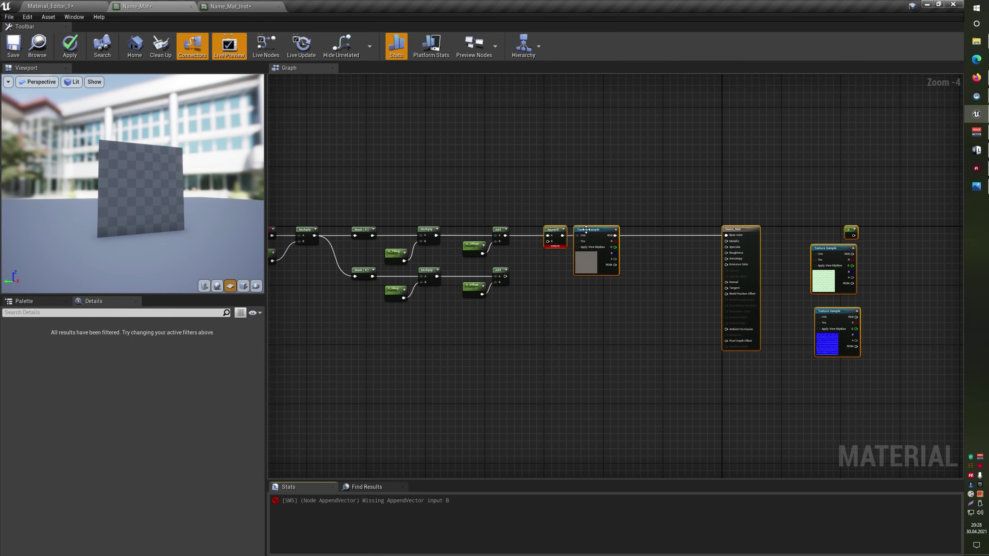
drag(586, 230, 704, 230)
click(622, 240)
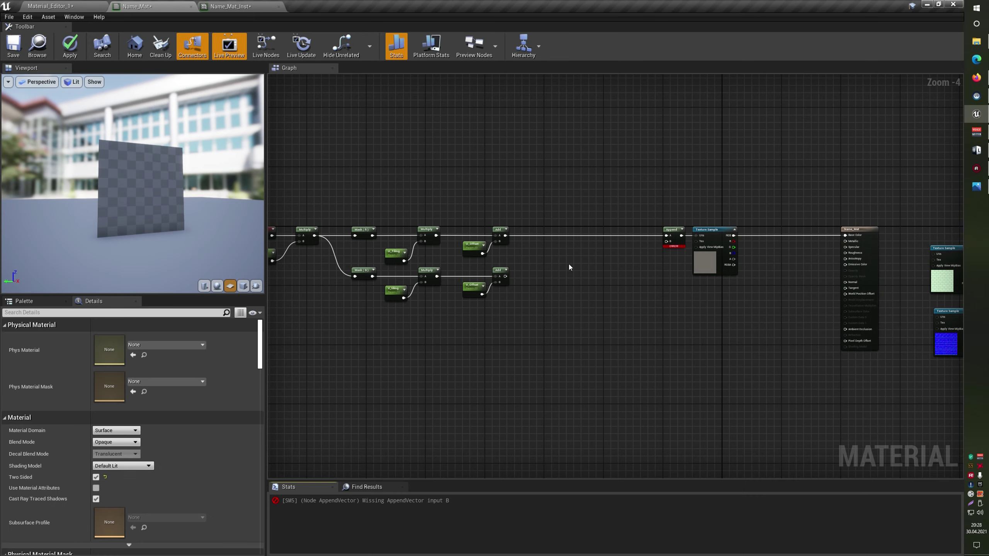
scroll(570, 265, up, 4)
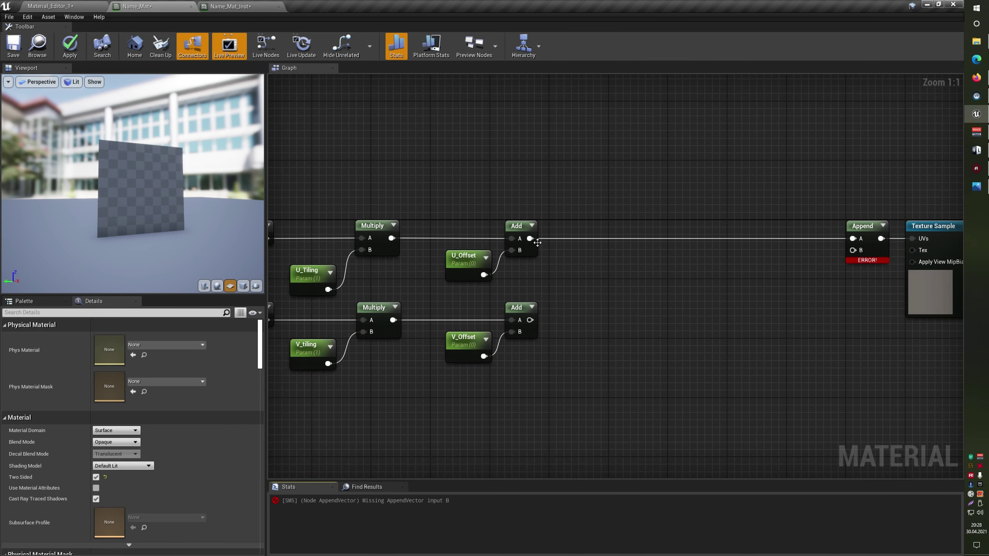
- Add a CustomRotator between Append and the Texture Sample UVs, reconnecting the lower Add to Append's B
right_click(629, 268)
text(cus)
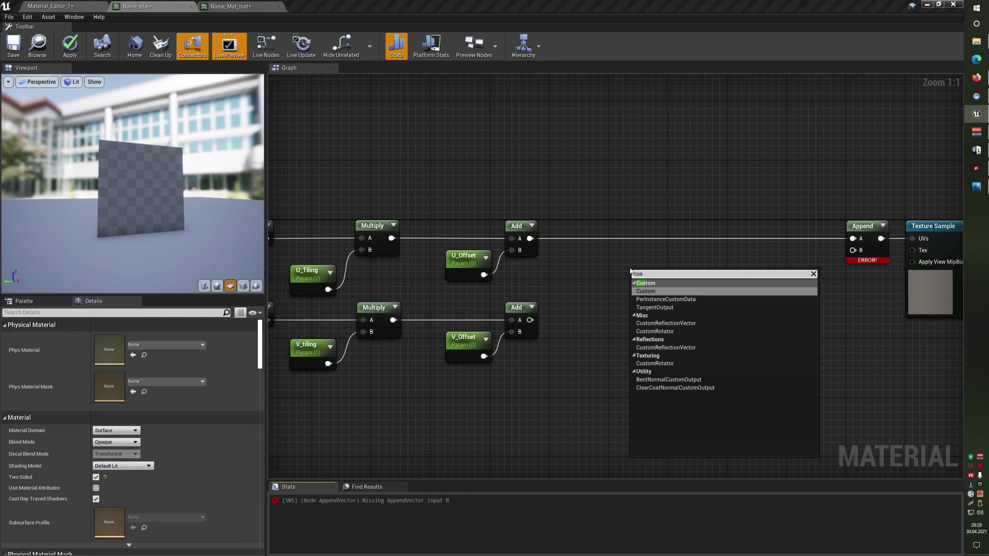
key(Down)
key(Down)
key(Down)
key(Return)
drag(631, 271, 669, 329)
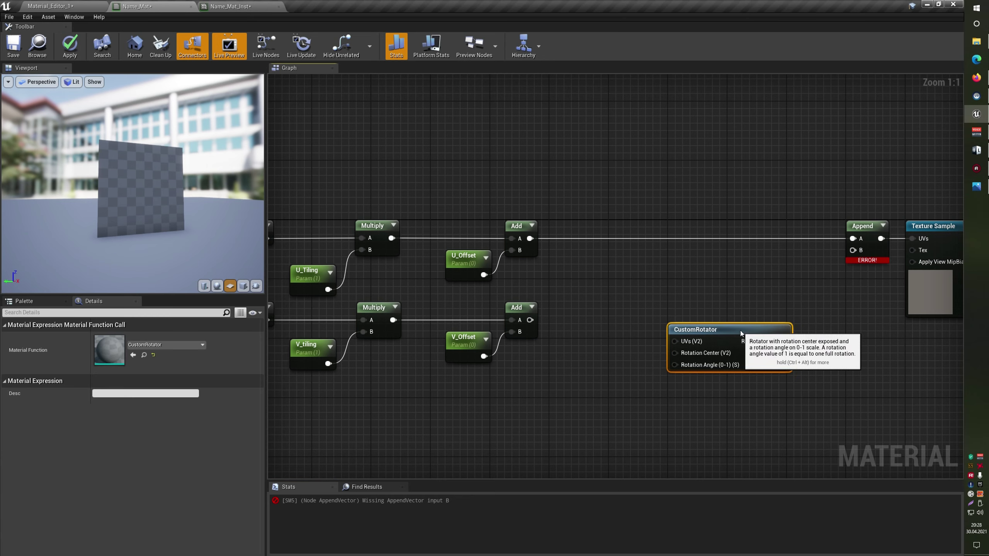
mouse_move(530, 320)
mouse_down()
mouse_move(853, 250)
mouse_move(585, 233)
mouse_up()
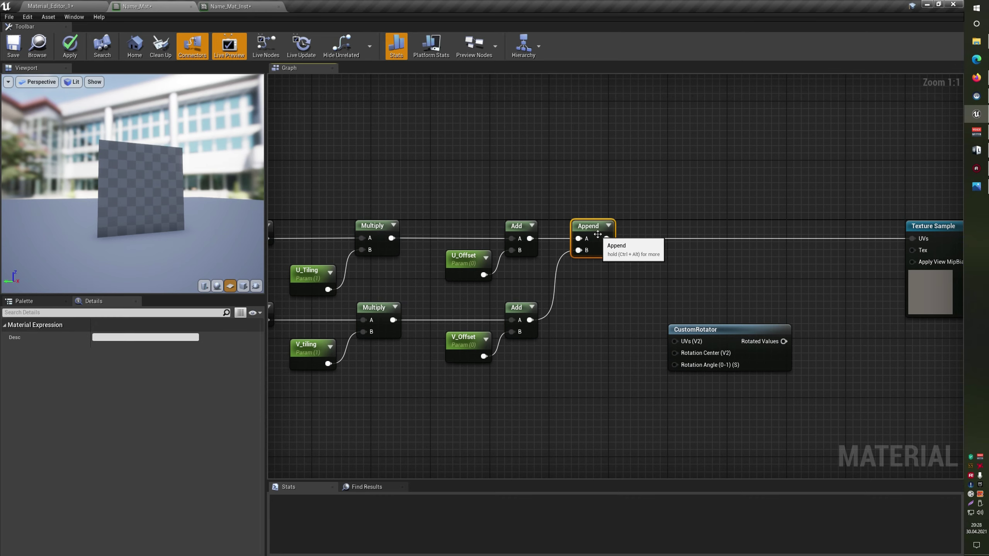
right_drag(633, 260, 572, 264)
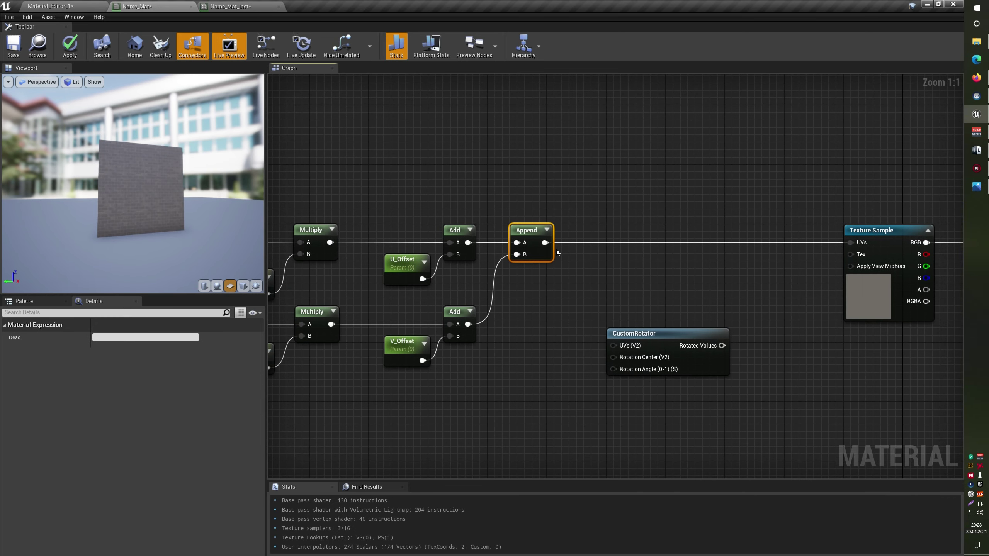
drag(544, 242, 613, 345)
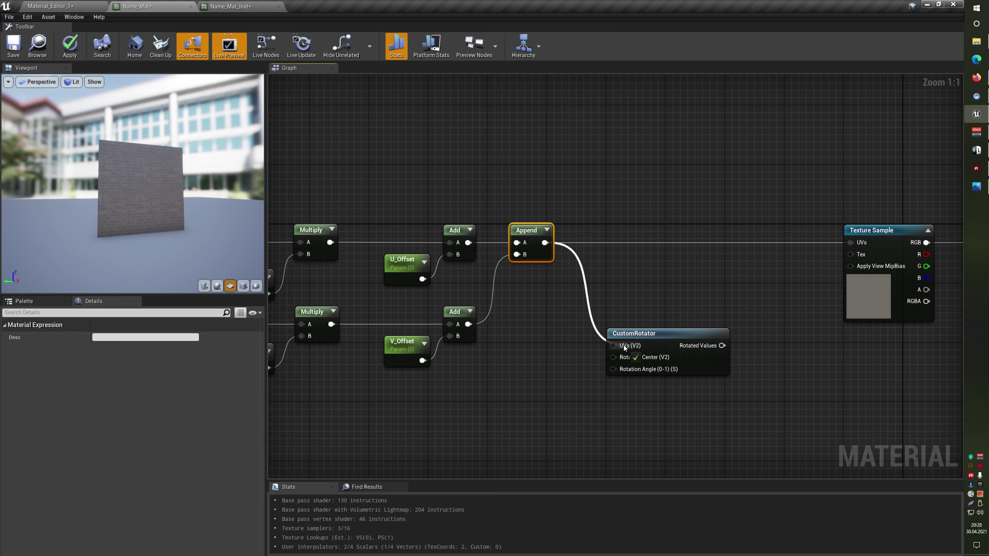
drag(723, 345, 850, 243)
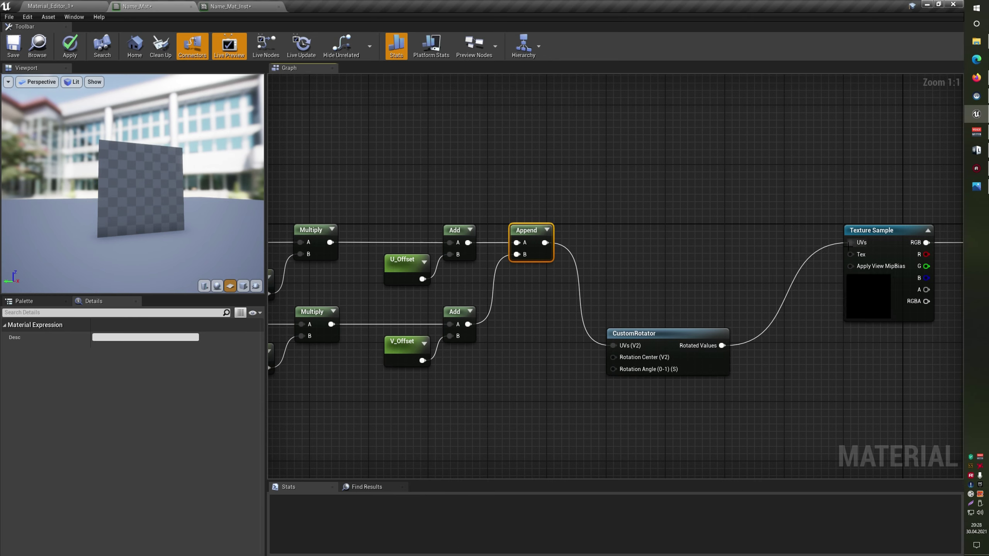
drag(689, 331, 710, 228)
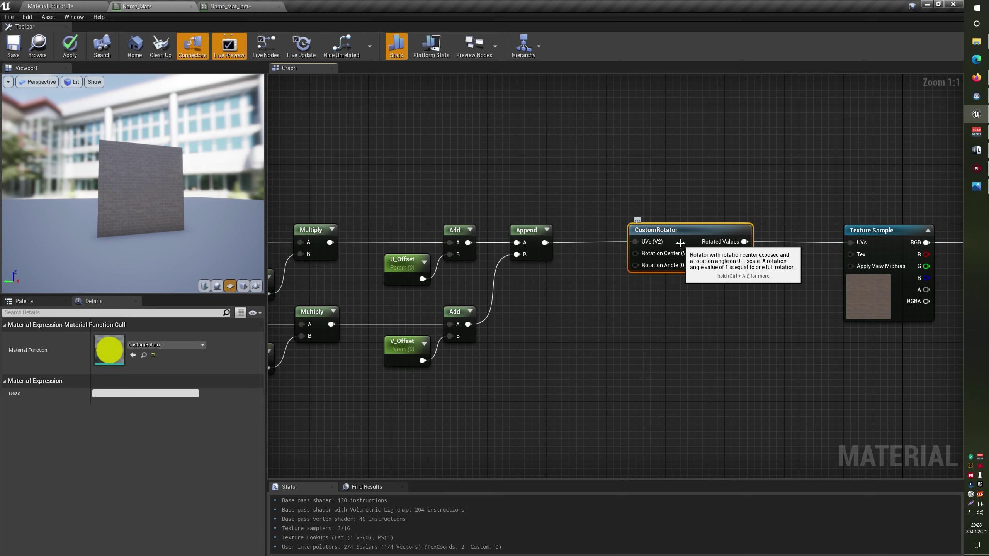
- Inspect the CustomRotator function's node network, then close it, discarding changes
scroll(675, 303, down, 3)
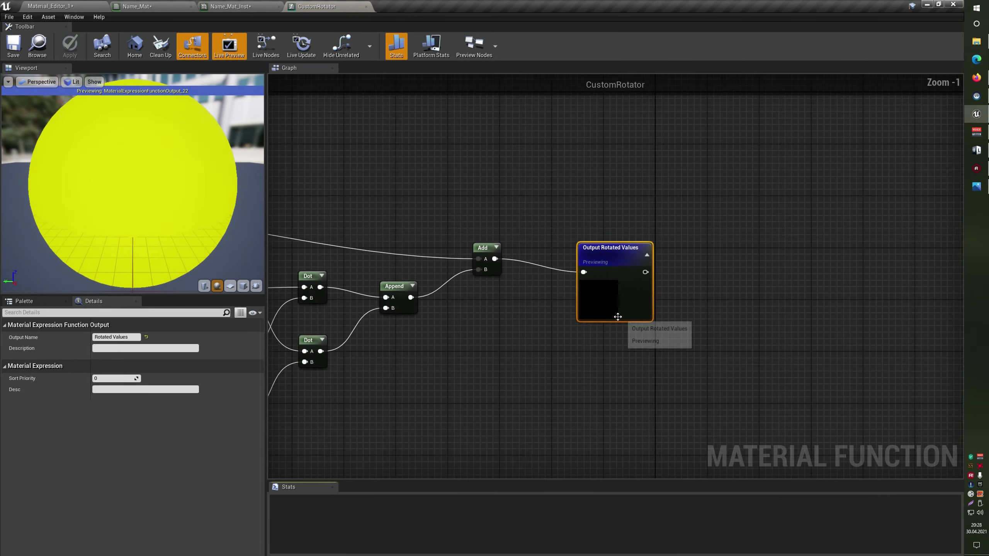
scroll(580, 335, down, 4)
right_drag(580, 335, 736, 304)
key(ctrl+a)
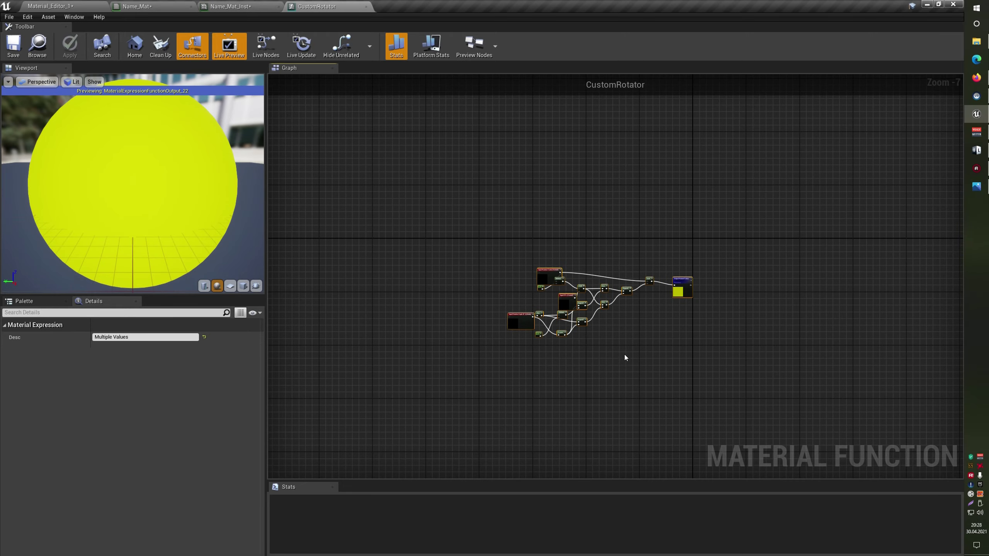
scroll(624, 354, up, 6)
scroll(702, 400, down, 1)
scroll(701, 399, down, 3)
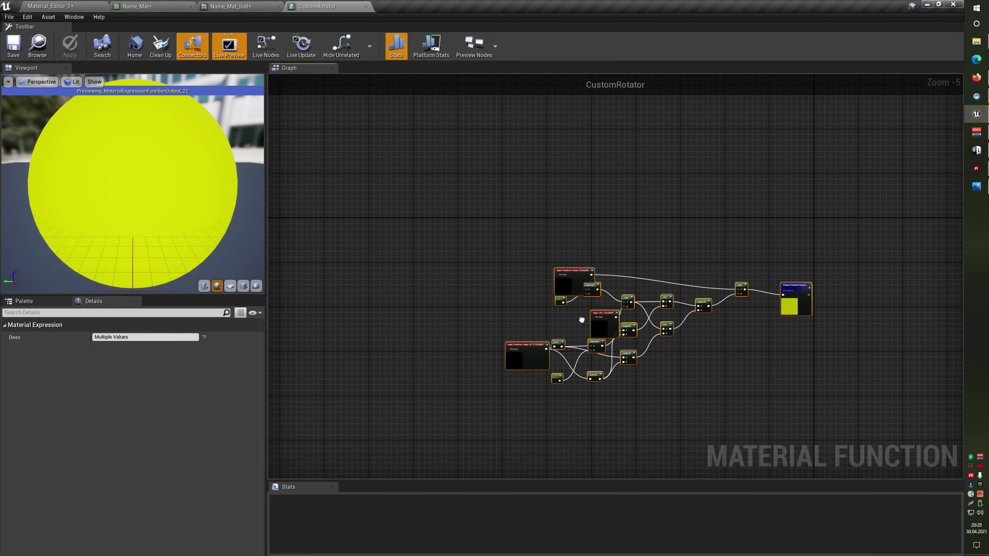
scroll(573, 314, up, 3)
drag(572, 314, 537, 307)
right_drag(730, 364, 486, 348)
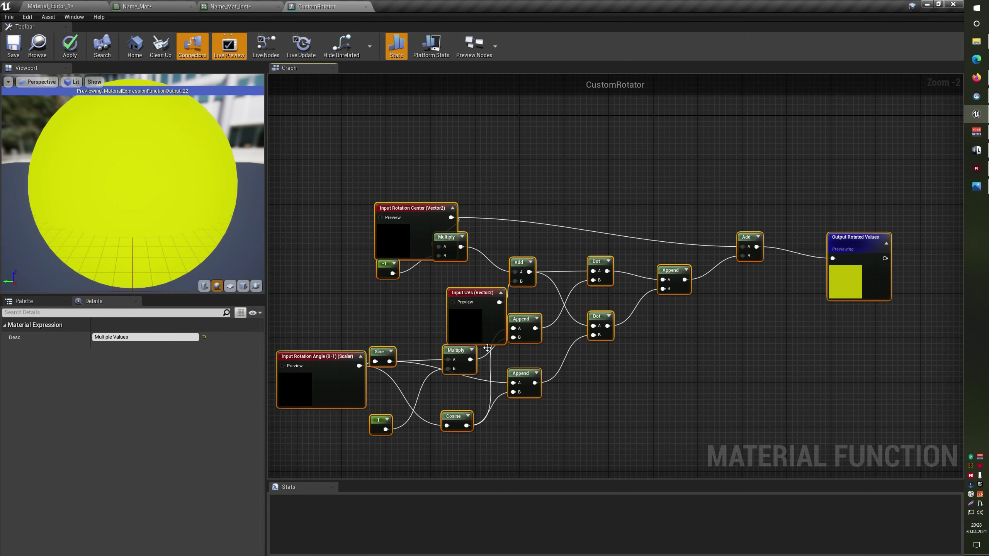
click(366, 6)
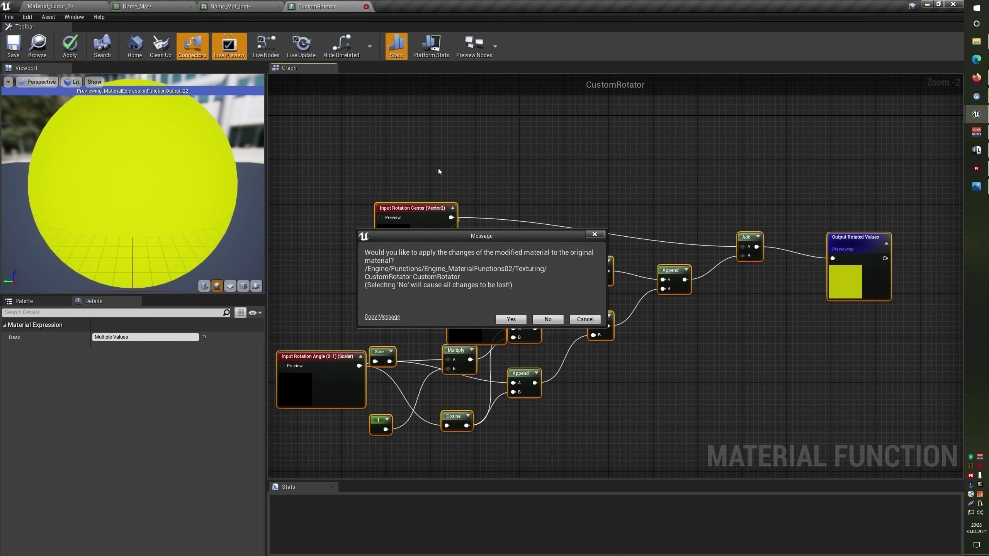
click(548, 319)
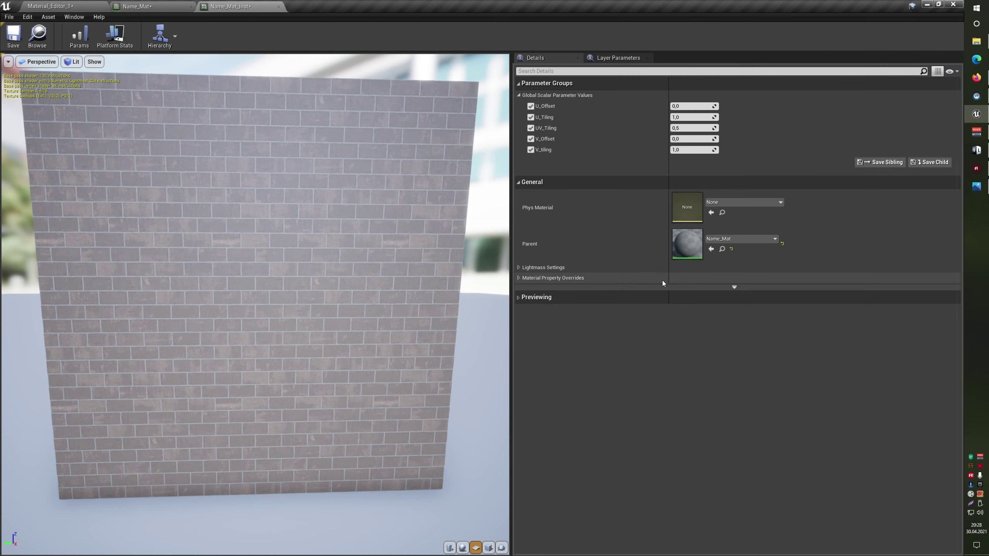
- Back in Name_Mat, nudge CustomRotator right and frame the chain from TexCoord to the Texture Sample
click(153, 6)
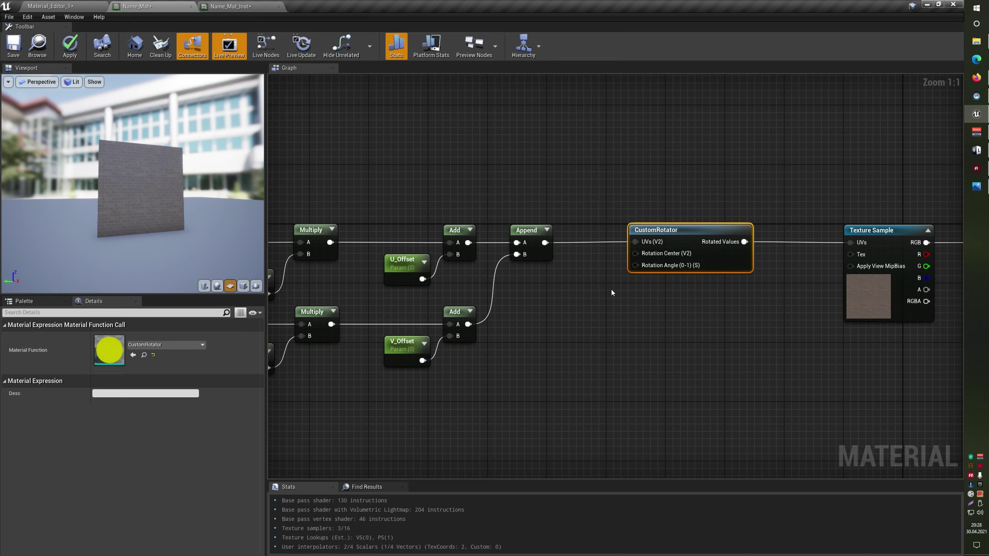
scroll(673, 298, down, 2)
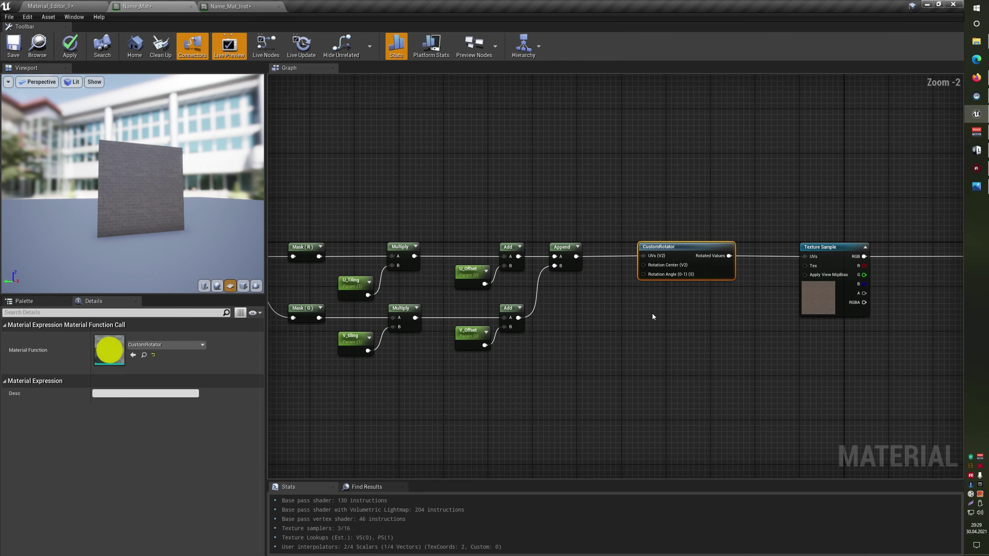
scroll(654, 311, down, 3)
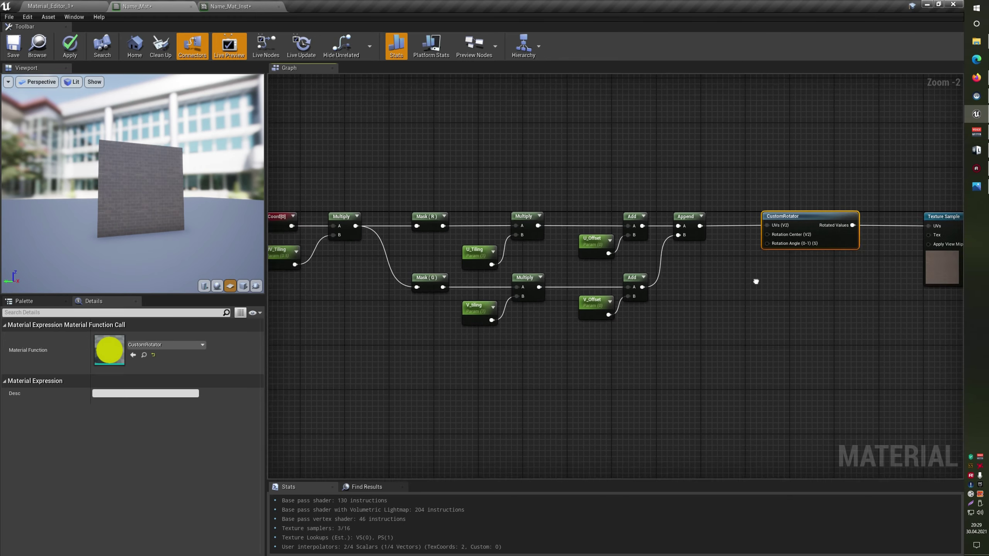
drag(472, 190, 685, 332)
click(752, 351)
scroll(669, 349, up, 3)
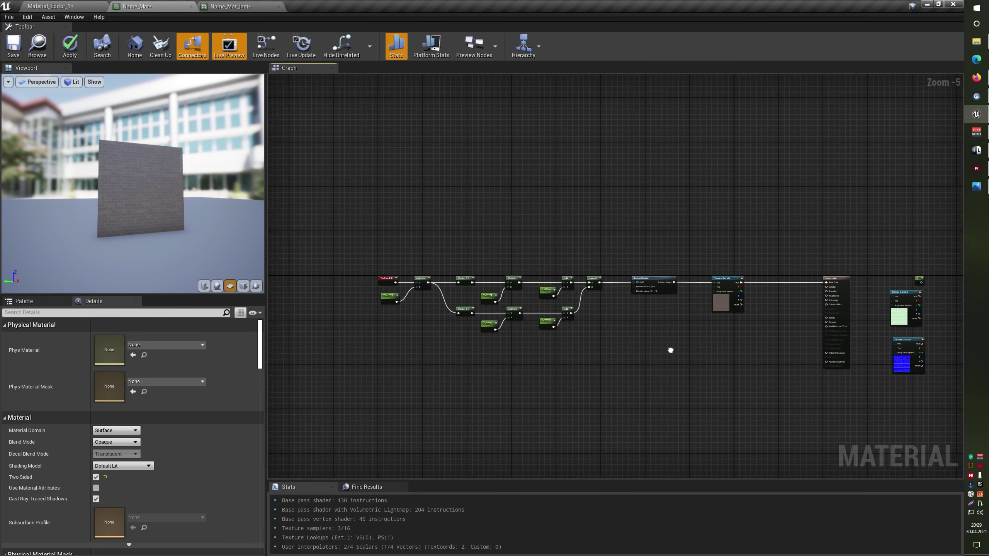
scroll(642, 340, up, 3)
click(605, 251)
drag(604, 251, 612, 251)
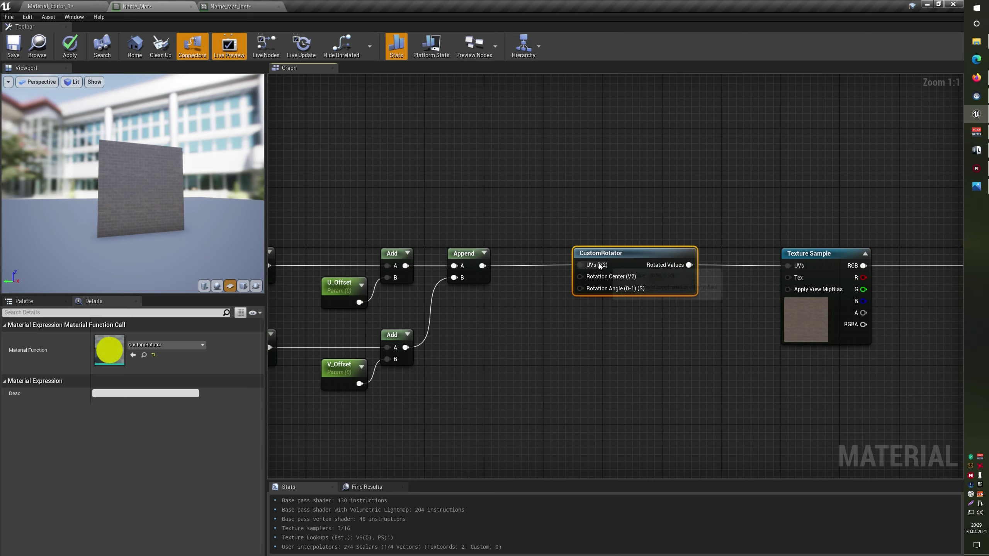
scroll(495, 277, down, 2)
right_drag(496, 276, 753, 289)
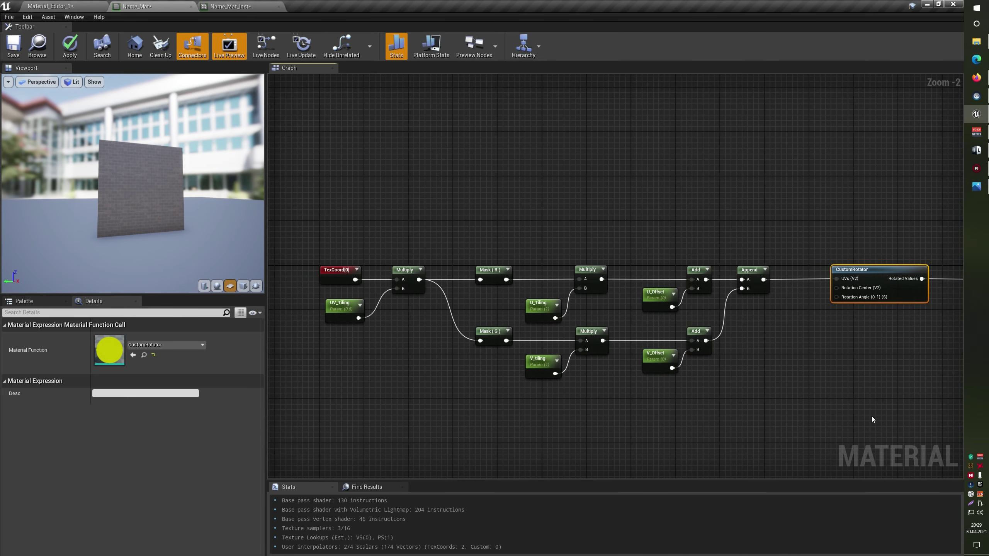
right_drag(872, 419, 461, 293)
scroll(460, 293, up, 2)
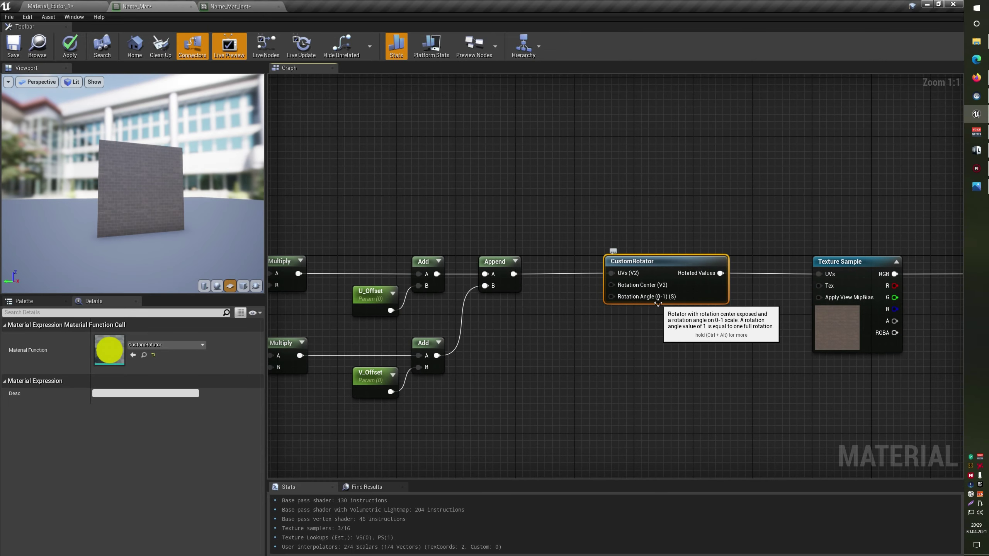
right_drag(657, 303, 696, 302)
- Wire a constant 0 into CustomRotator's Rotation Angle, make it a 'Rotation' parameter, apply, and open Name_Mat_Inst
click(576, 340)
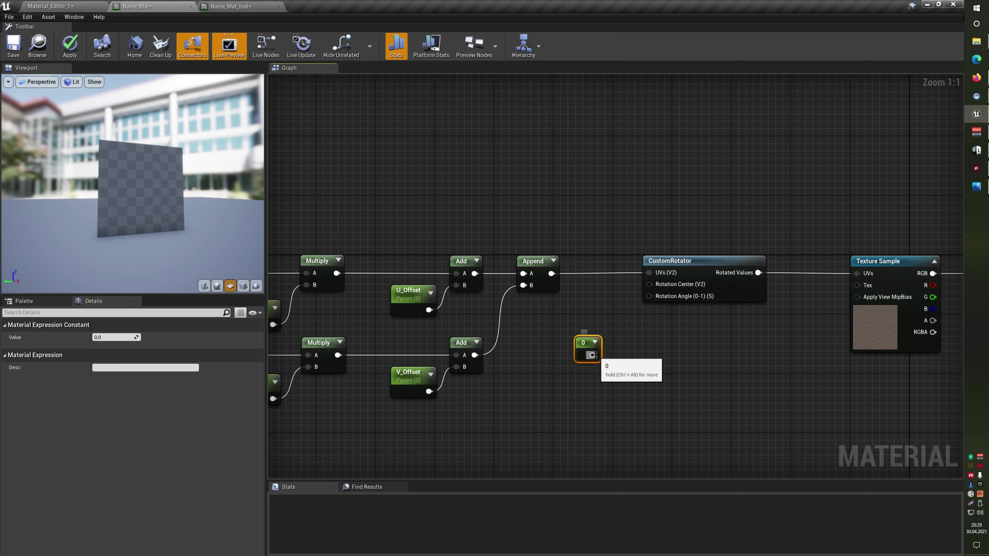
drag(594, 354, 650, 296)
right_click(587, 341)
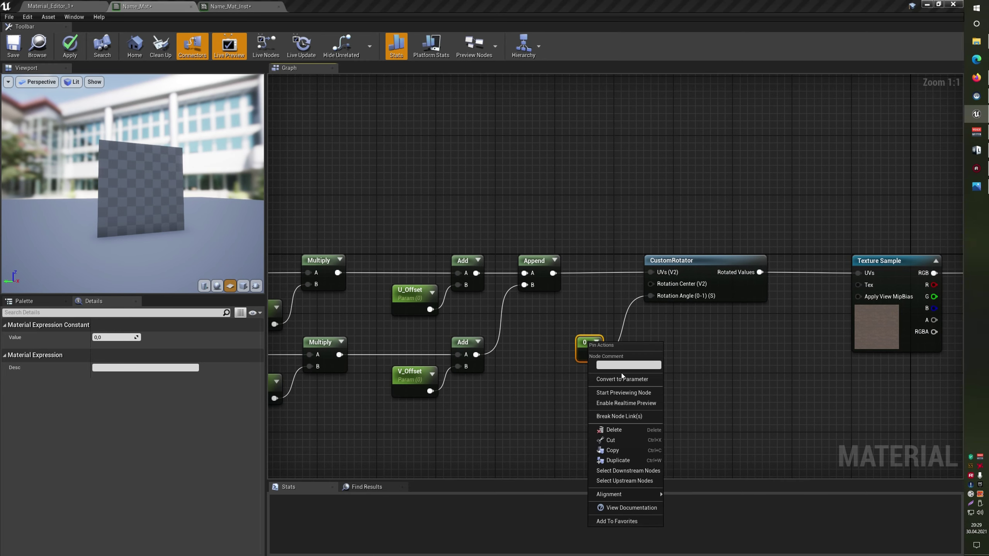
click(623, 376)
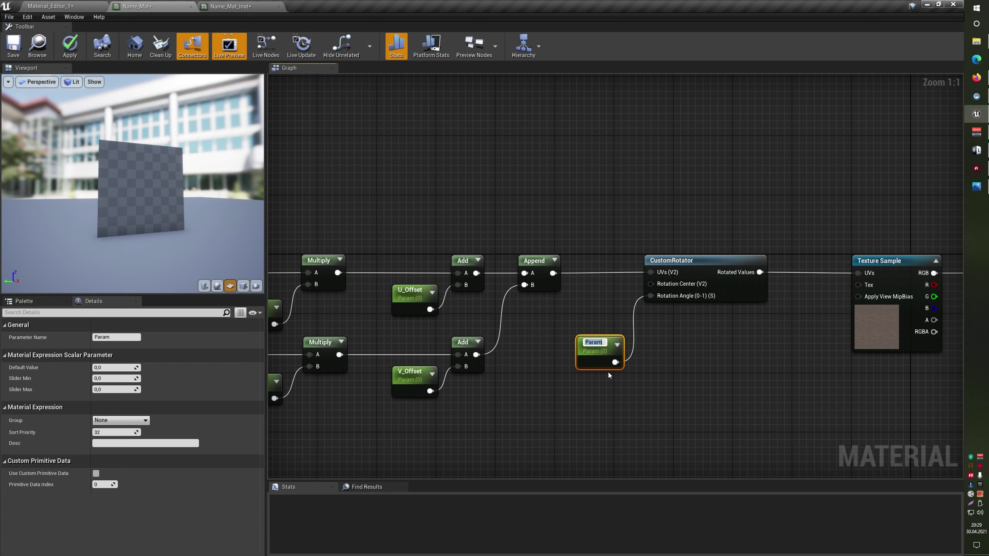
text(Rotation)
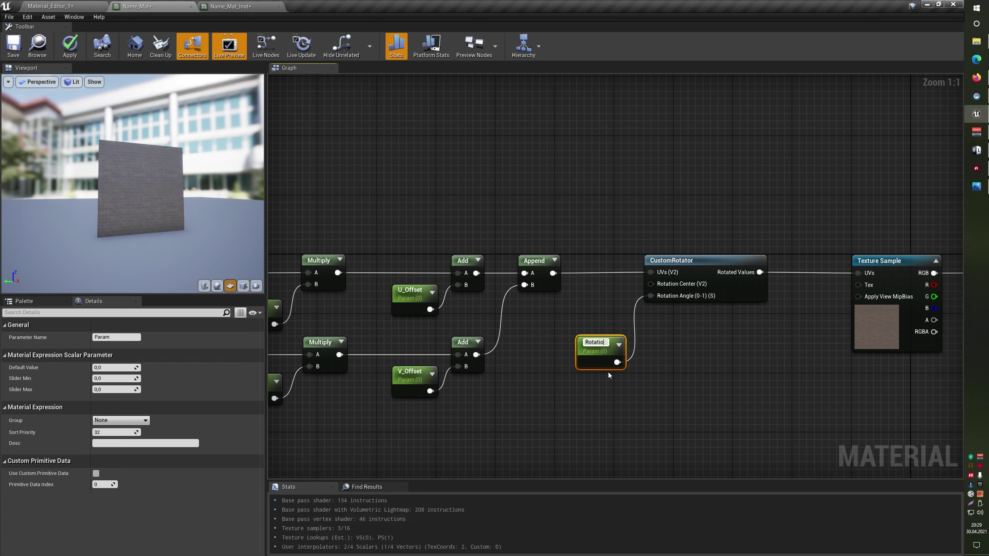
key(Return)
click(69, 45)
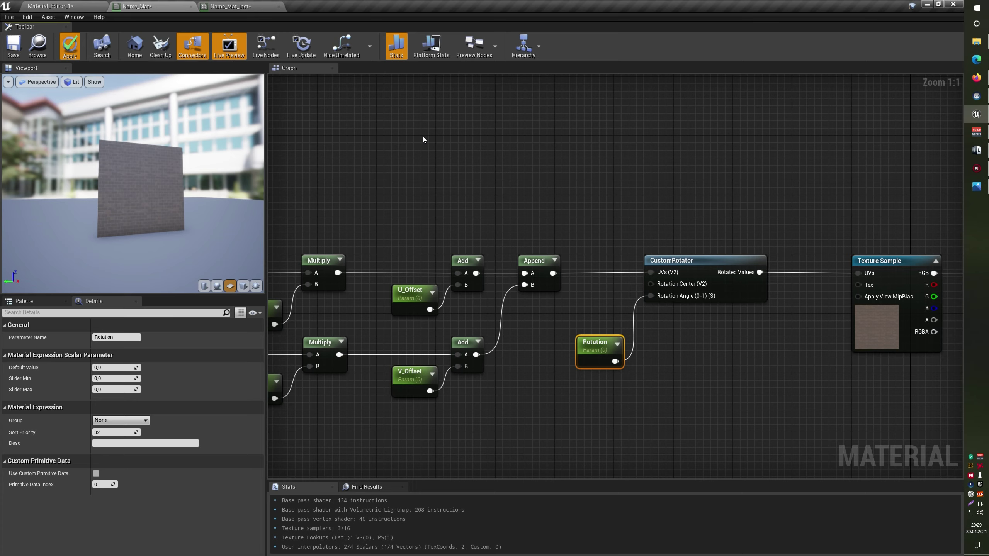
click(230, 6)
- Enable the Rotation override, test a few brick angles, reset it to 0, and return to the level
click(530, 106)
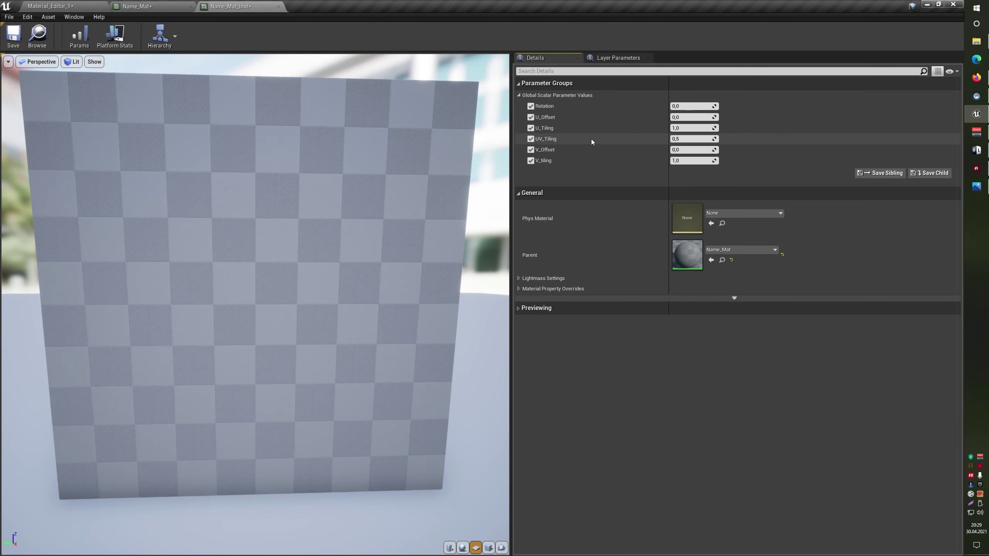
mouse_move(689, 105)
mouse_down()
mouse_move(662, 106)
mouse_move(731, 108)
mouse_up()
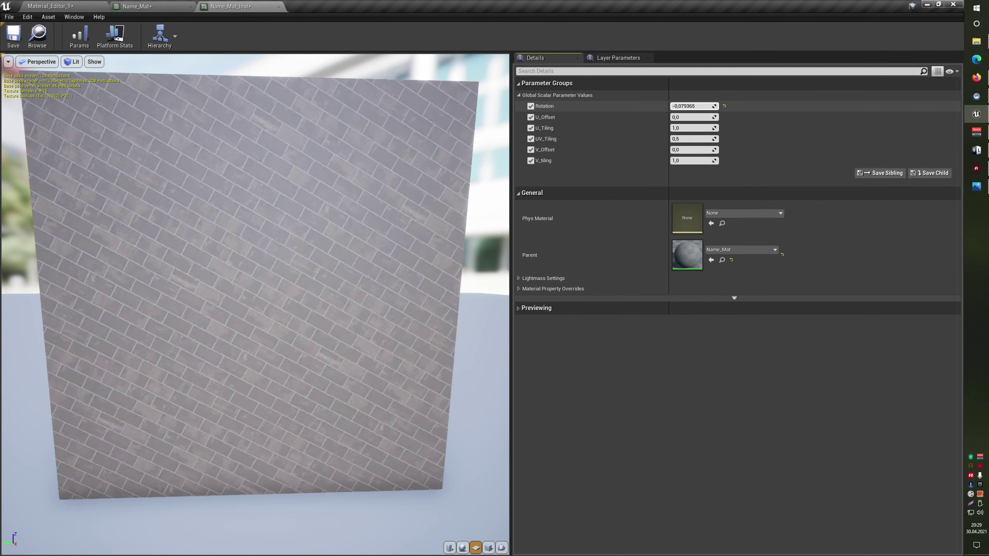
click(724, 106)
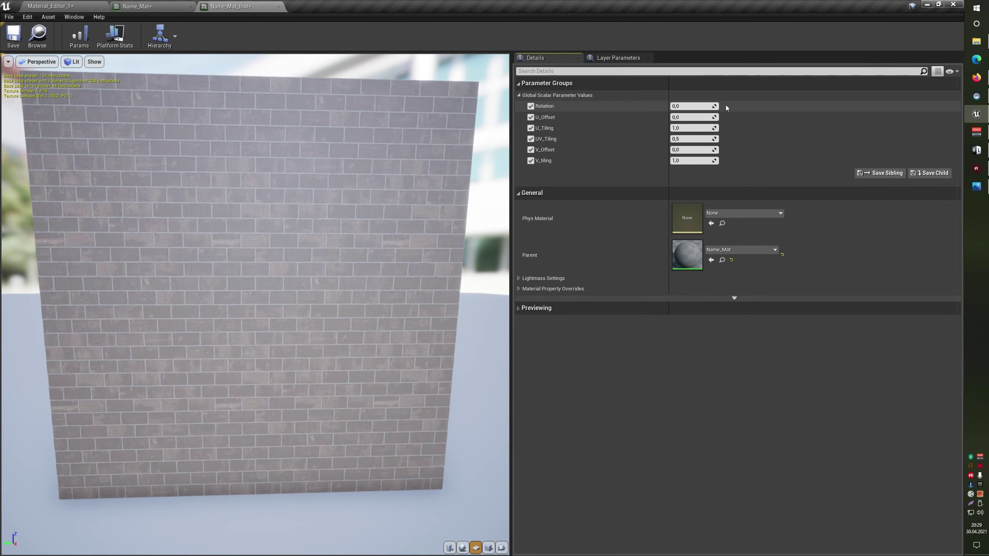
click(89, 6)
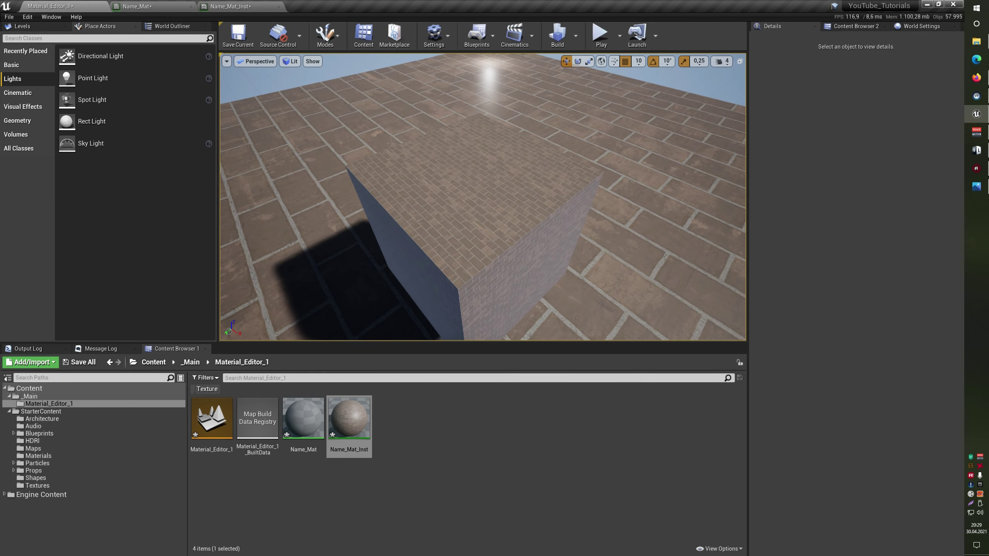
- Select the brick cube Cube2 in the level
scroll(415, 178, down, 3)
scroll(416, 179, down, 3)
scroll(415, 179, down, 3)
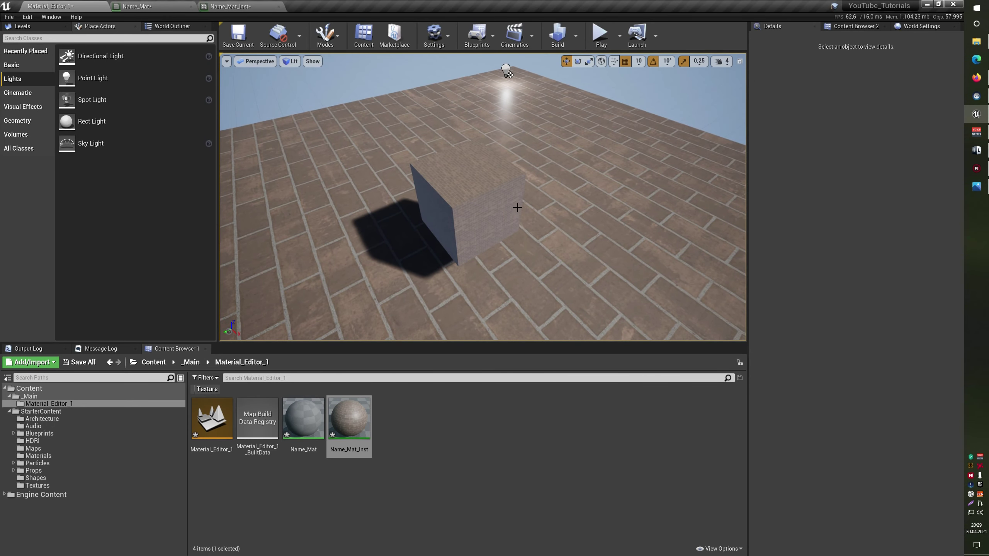
click(448, 180)
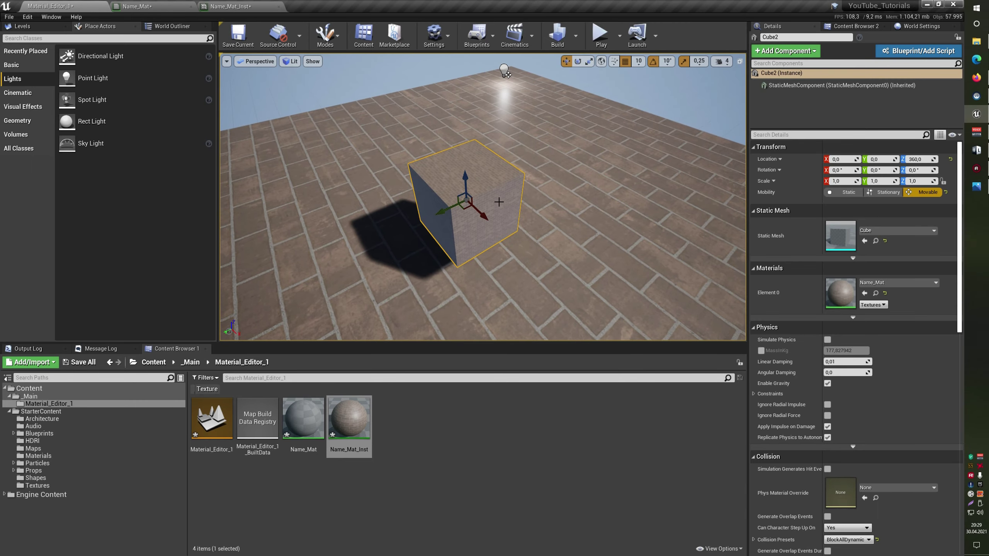
alt+drag(448, 181, 479, 183)
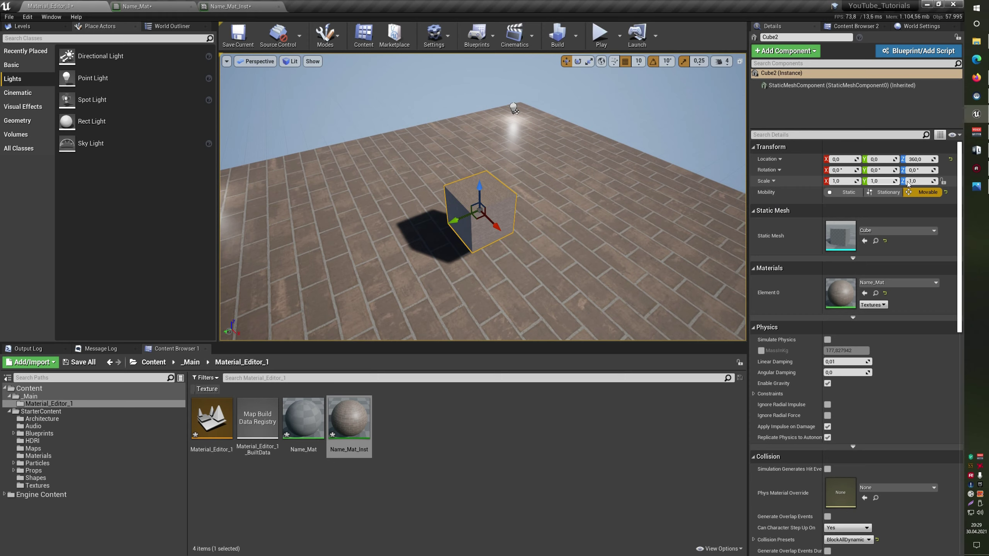
- Lock the scale axes and scale Cube2 uniformly, settling at 3,7925 on each axis
click(943, 181)
drag(843, 180, 882, 181)
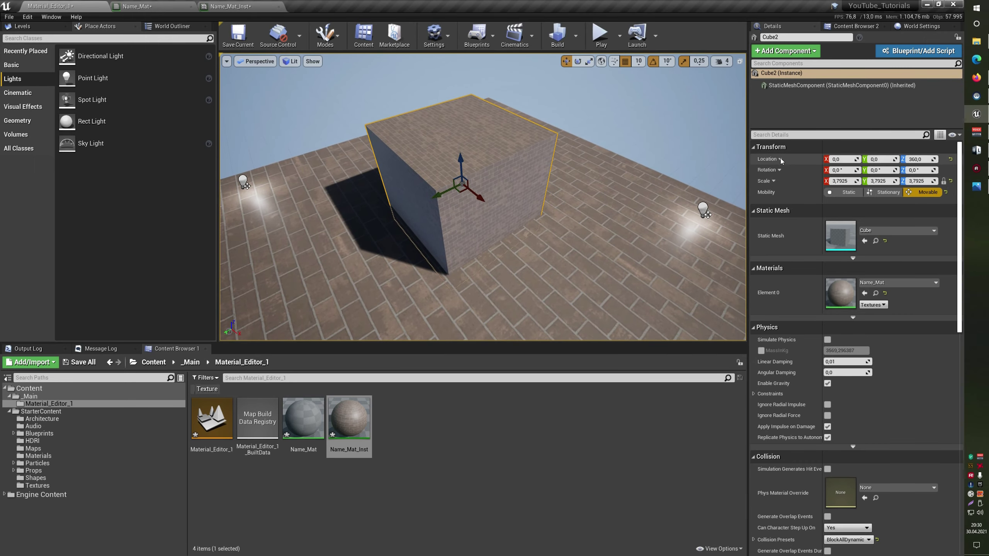
drag(836, 181, 899, 180)
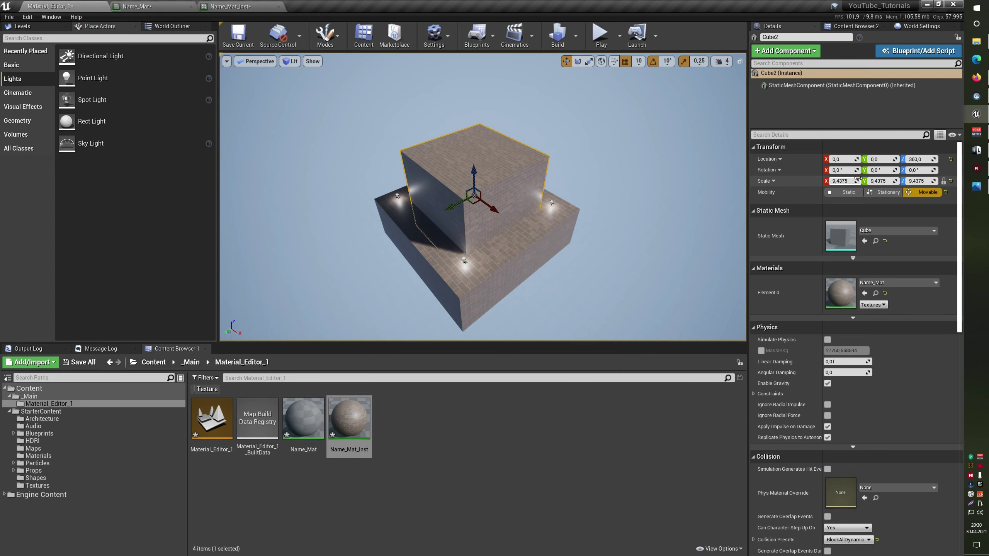
drag(840, 181, 872, 181)
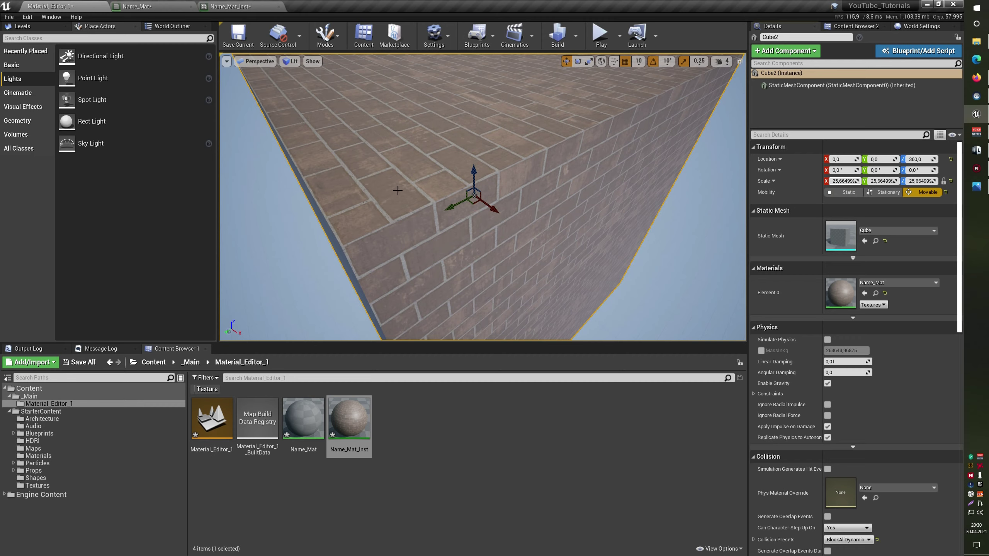
key(ctrl+z)
key(ctrl+z)
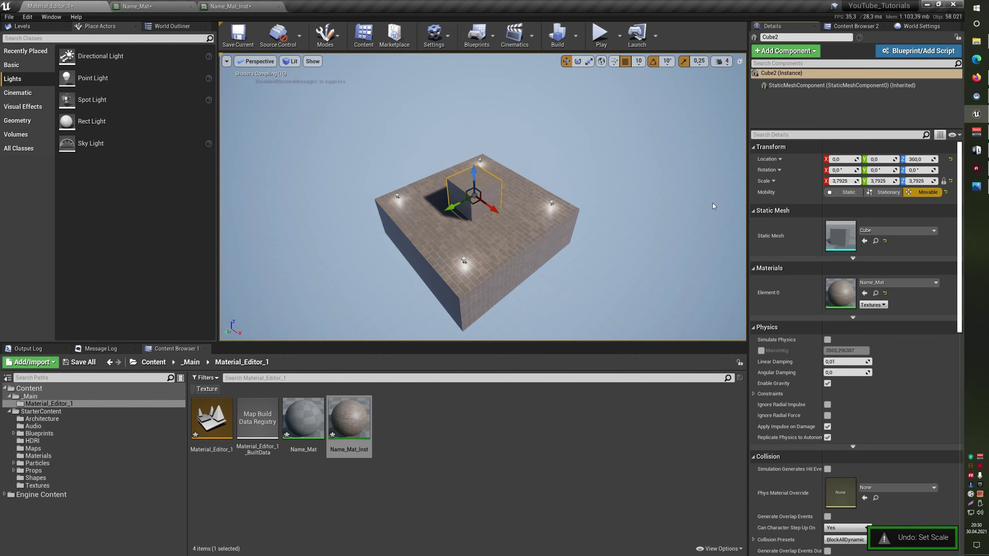
scroll(482, 197, up, 2)
scroll(483, 196, up, 2)
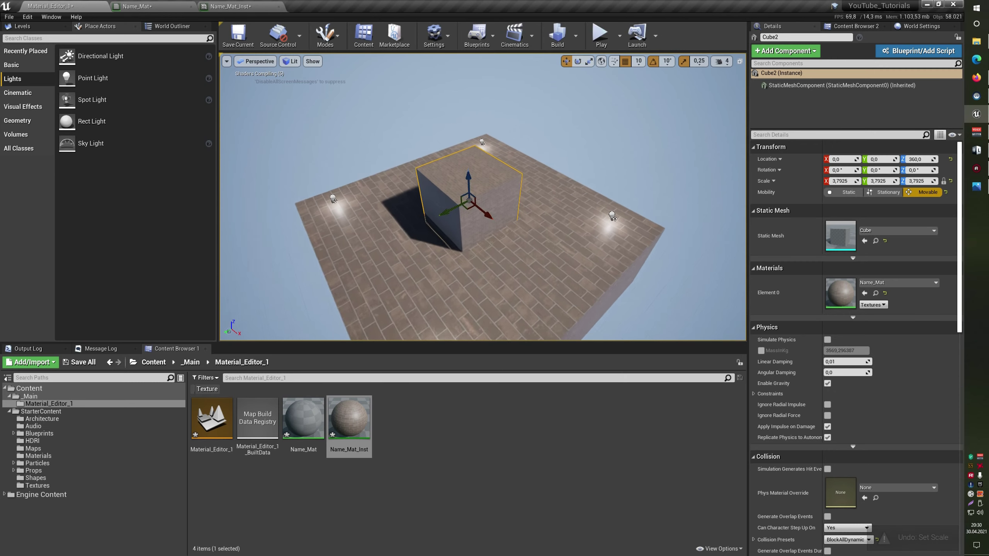
scroll(483, 197, up, 2)
scroll(482, 197, up, 2)
scroll(499, 219, up, 2)
scroll(499, 219, up, 1)
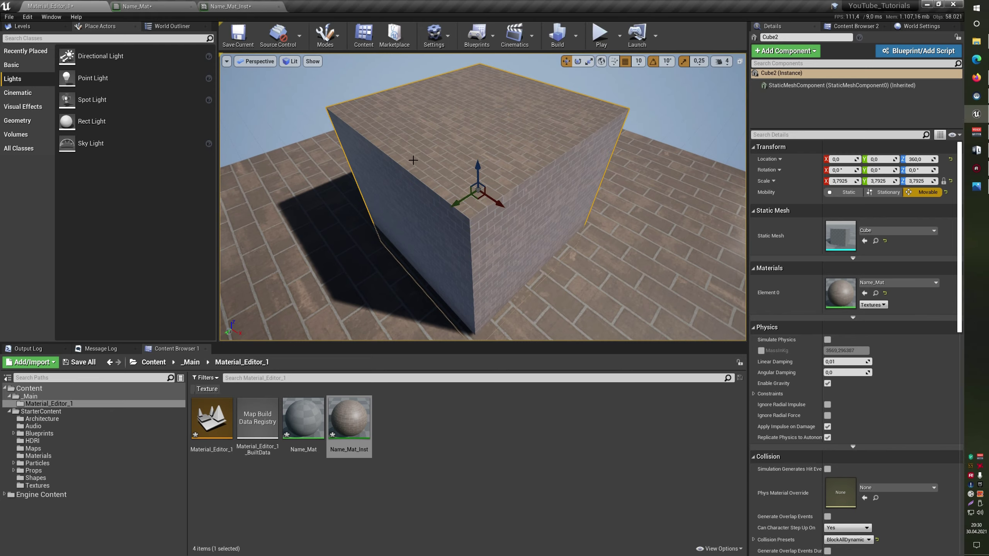
drag(413, 160, 413, 164)
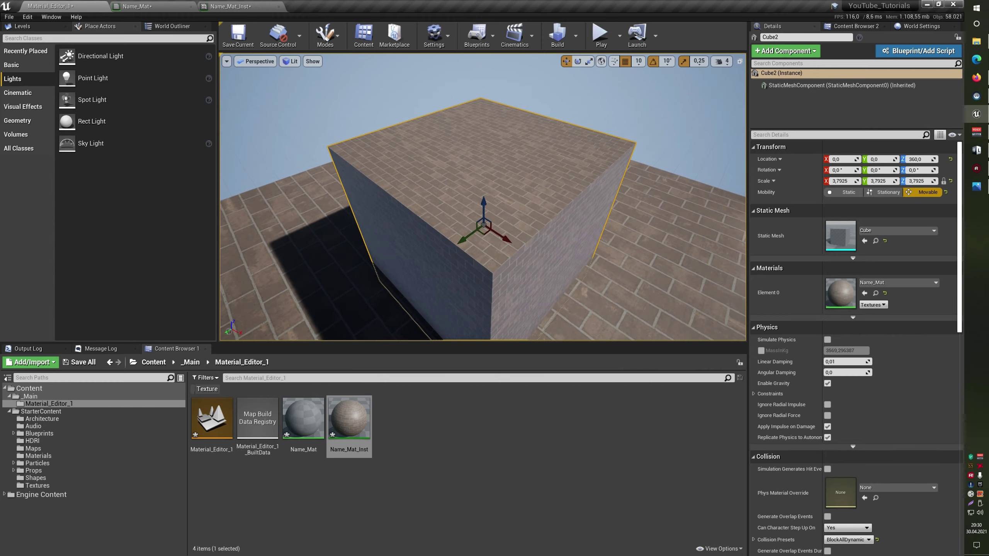
- In Name_Mat, move the Texture Sample, output and right-hand nodes right to make room
click(130, 5)
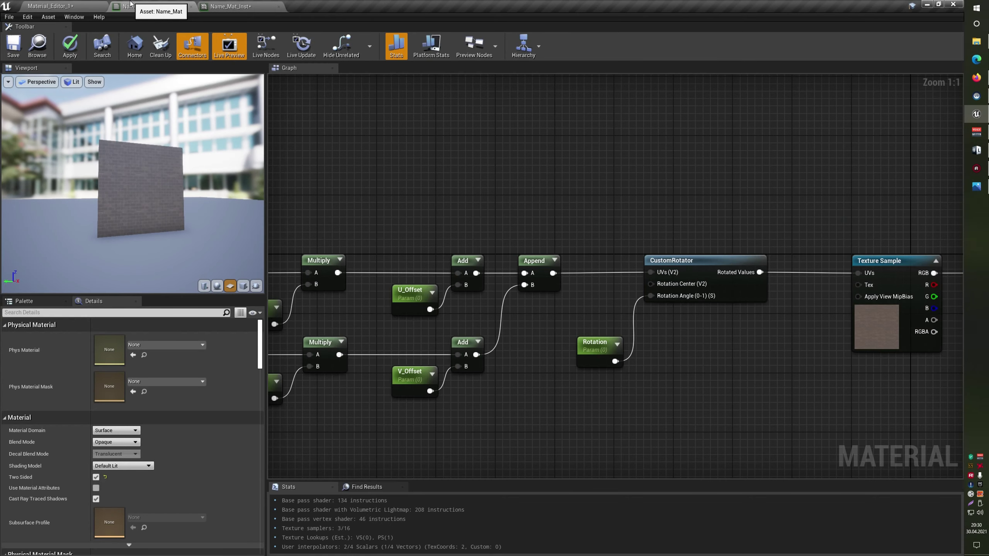
scroll(748, 269, down, 4)
mouse_move(748, 269)
right_down()
mouse_move(630, 283)
mouse_move(490, 274)
right_up()
drag(508, 181, 833, 358)
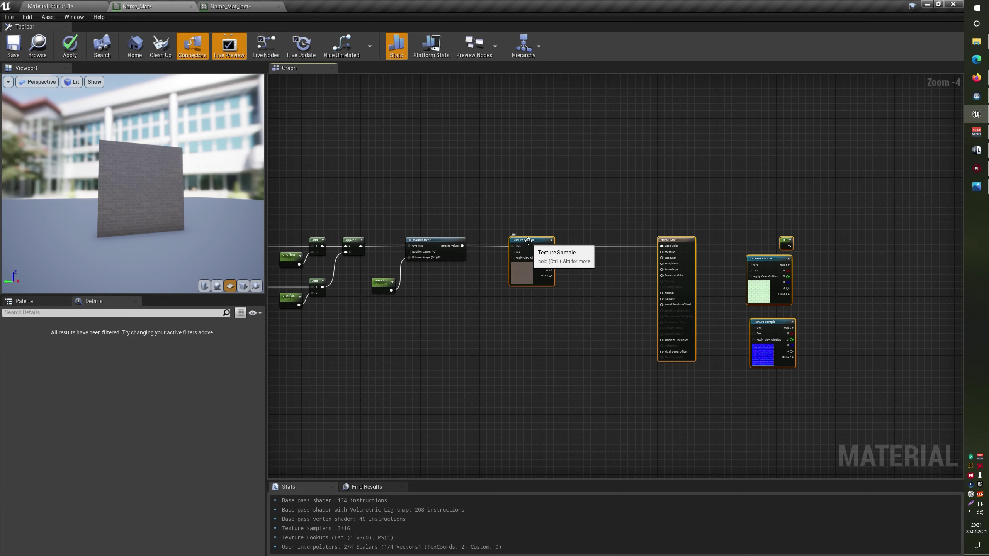
drag(528, 241, 792, 241)
scroll(474, 234, up, 3)
- Add an Object Radius node and multiply it by a new constant node
right_click(587, 294)
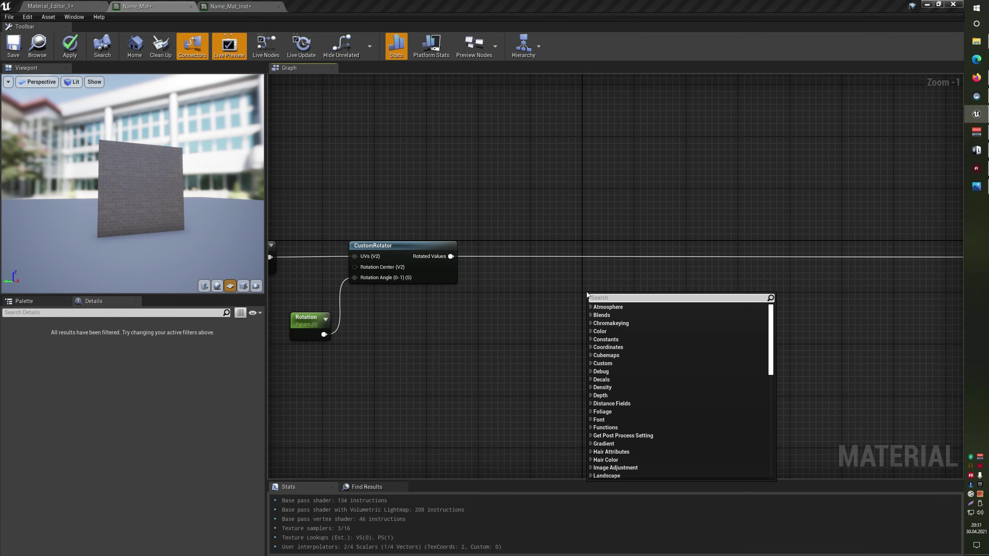
text(objec)
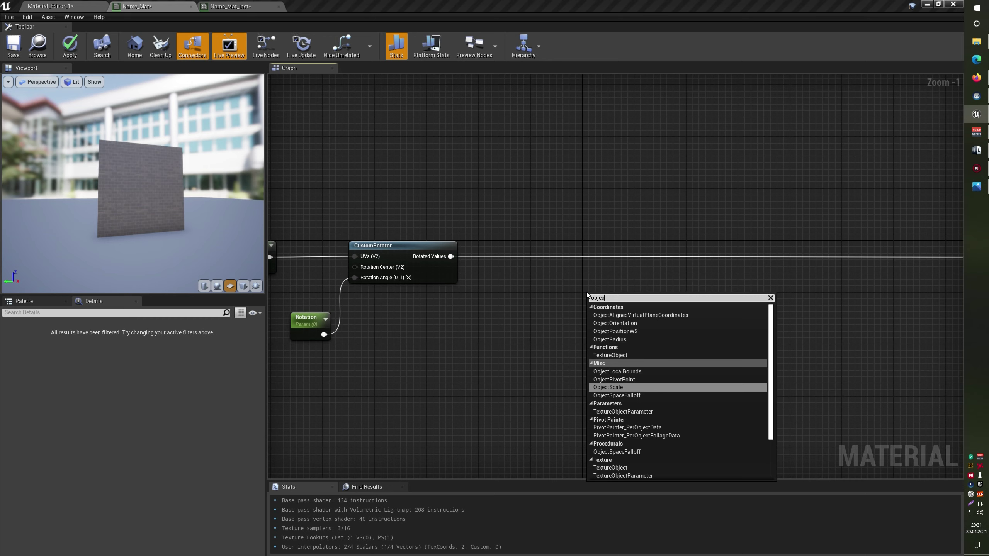
key(Up)
key(Up)
key(Up)
key(Return)
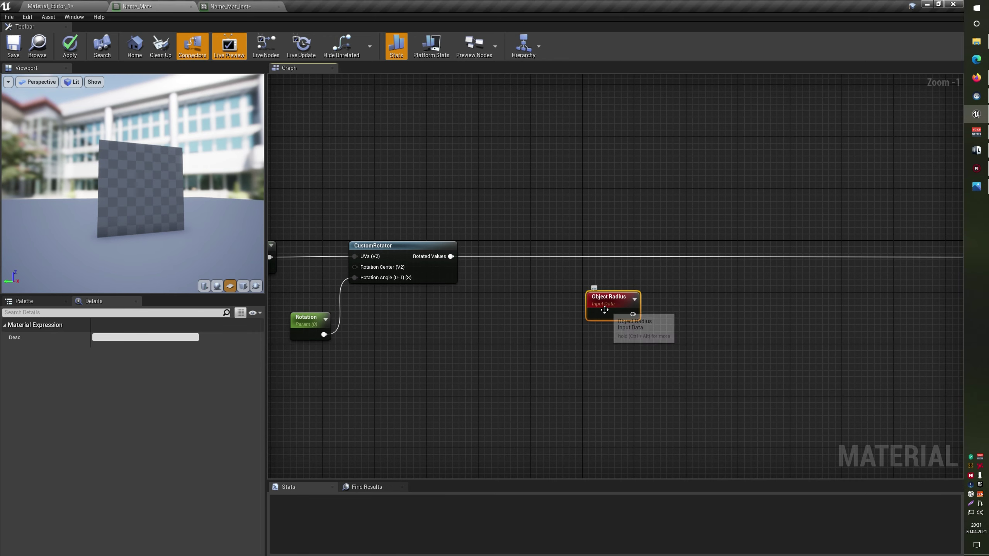
mouse_move(604, 310)
mouse_down()
mouse_move(562, 311)
mouse_move(671, 339)
mouse_up()
click(665, 323)
right_drag(581, 367, 548, 374)
click(543, 377)
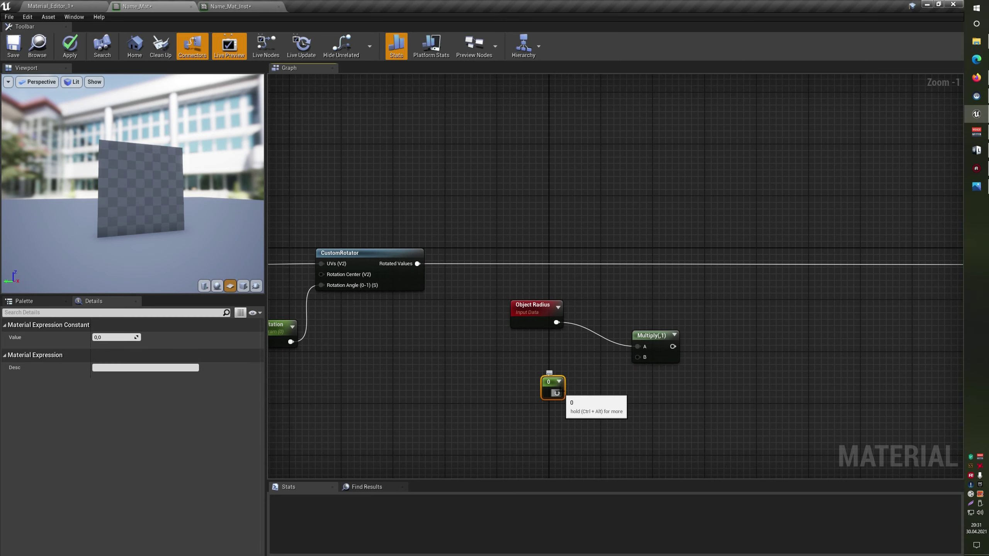
drag(557, 392, 637, 357)
right_drag(639, 359, 603, 367)
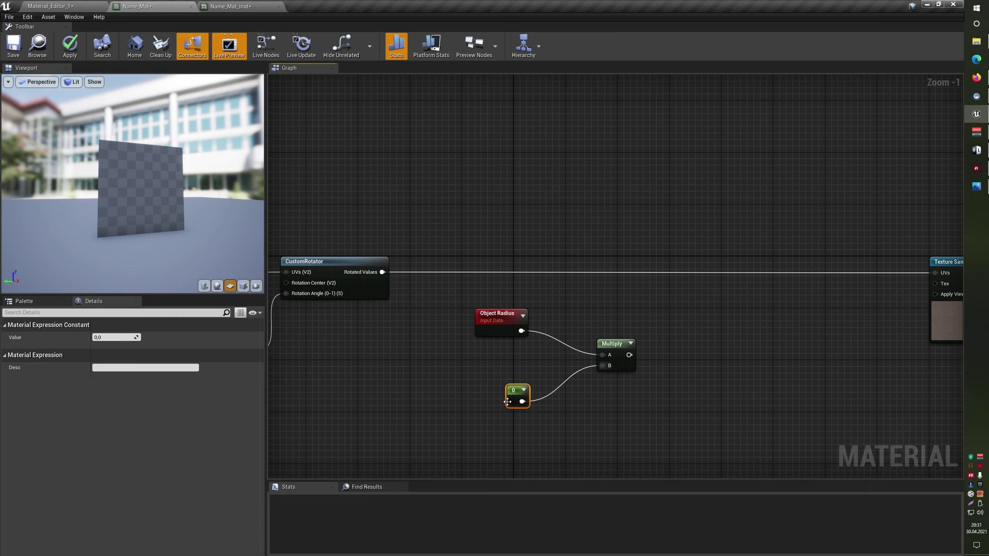
- Convert the constant into a scalar parameter named Radius placed beside Object Radius
right_click(518, 394)
click(559, 246)
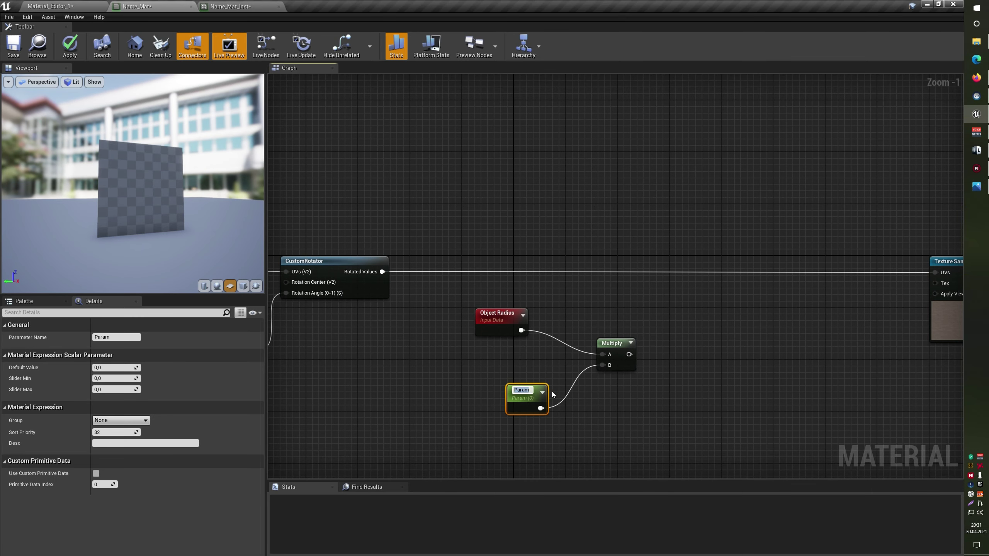
text(Radius)
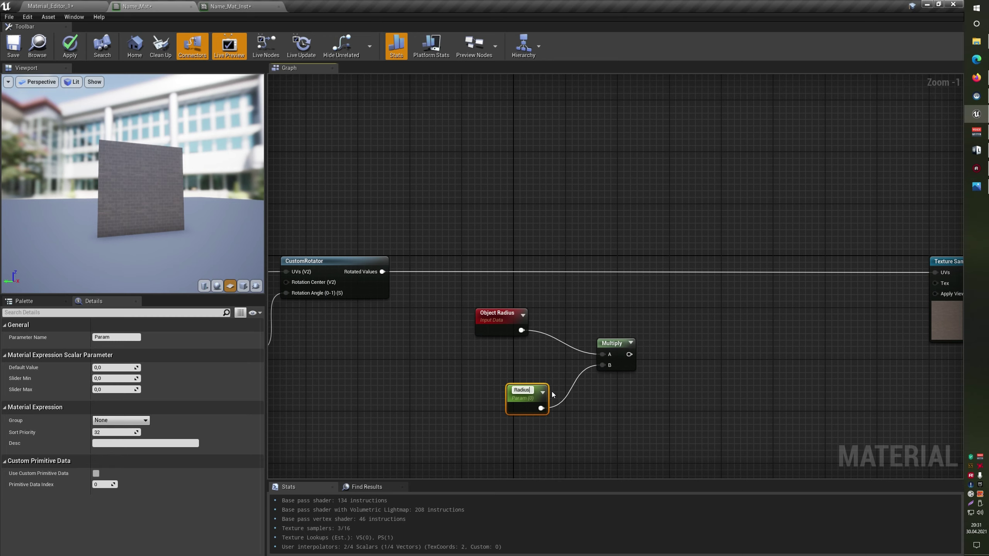
key(Return)
drag(536, 387, 518, 369)
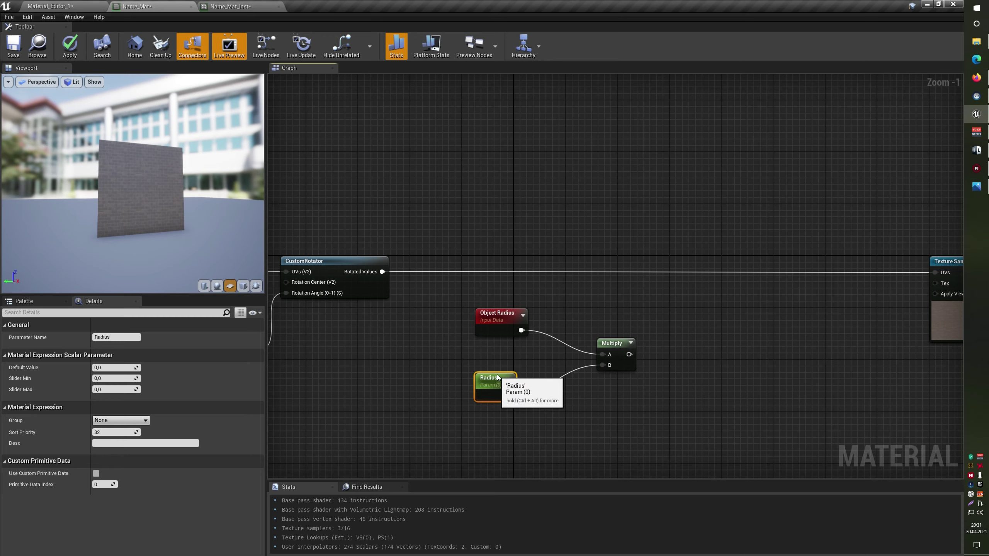
drag(417, 304, 552, 338)
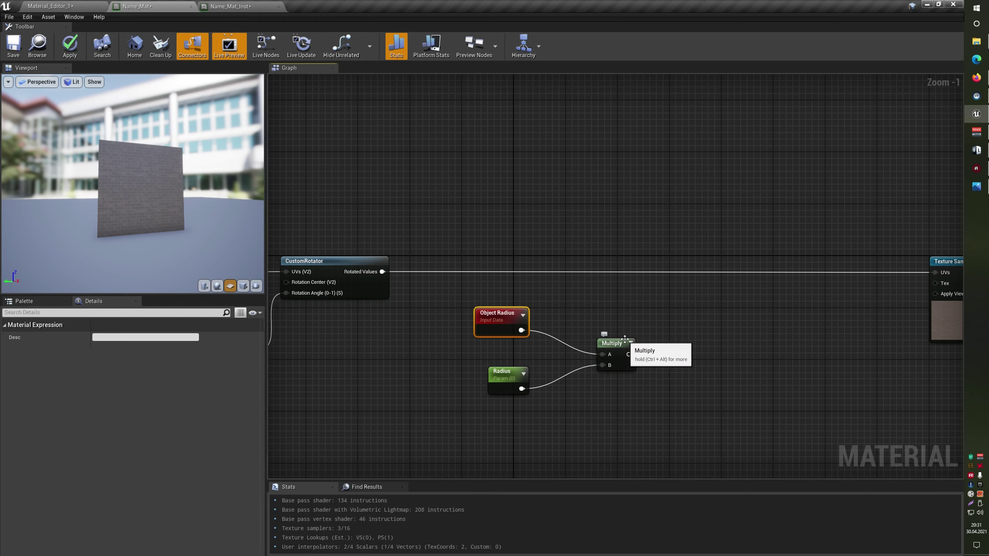
- Set the Radius default value to 1 and place another Multiply node to the right
scroll(168, 214, up, 2)
scroll(169, 213, up, 3)
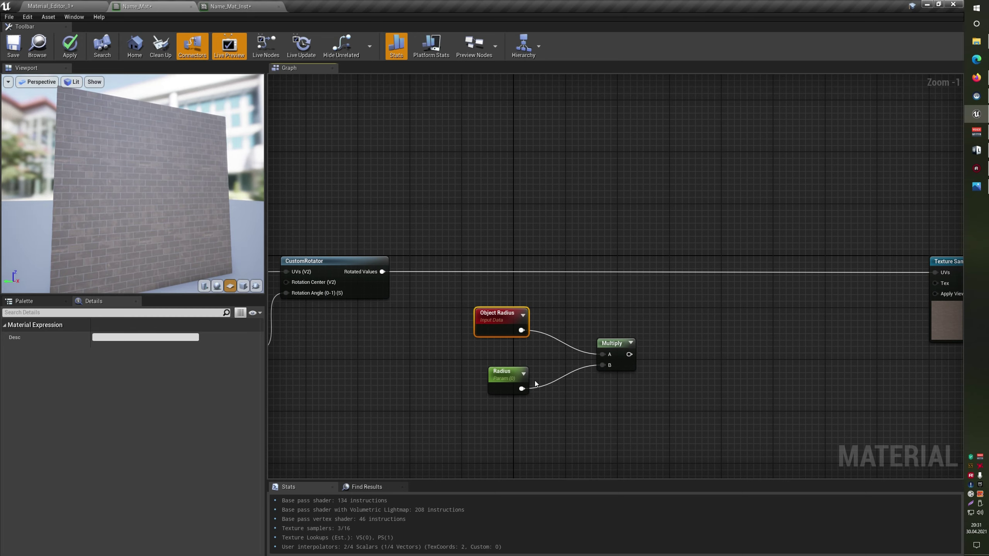
click(506, 374)
double_click(156, 380)
text(1)
key(Return)
click(519, 345)
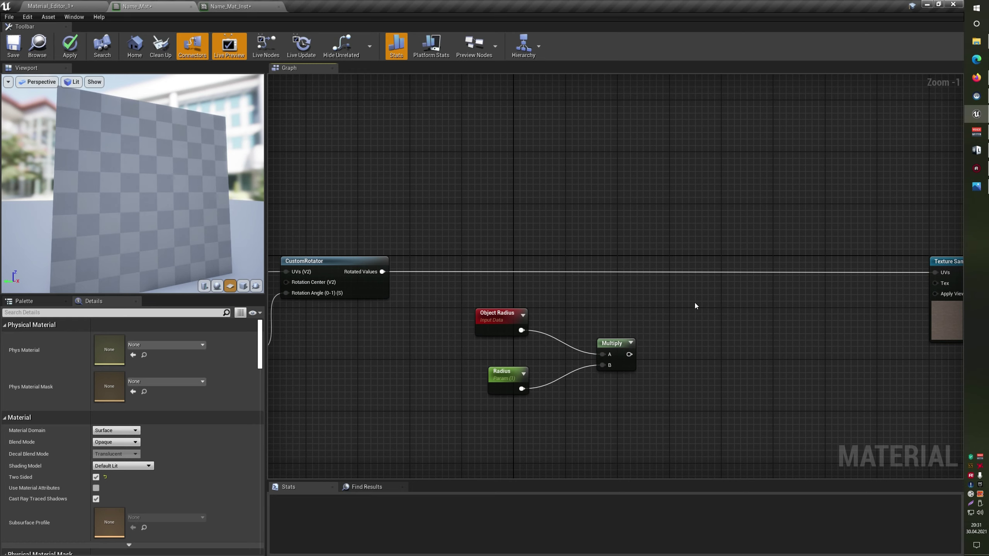
click(716, 279)
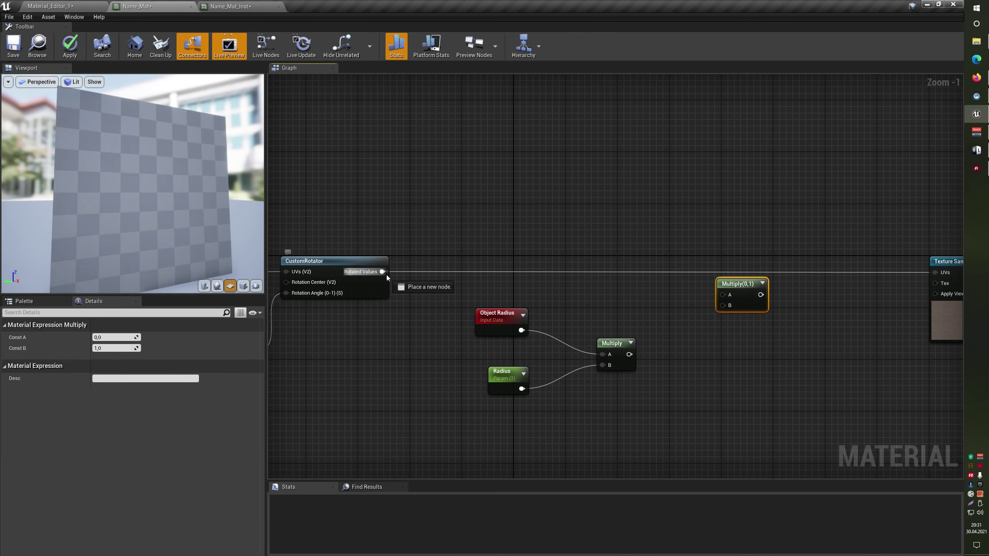
- Wire CustomRotator's rotated UVs into the new Multiply's A and the Object Radius × Radius product into B
mouse_move(382, 272)
mouse_down()
mouse_move(727, 295)
mouse_move(727, 265)
mouse_move(935, 272)
mouse_up()
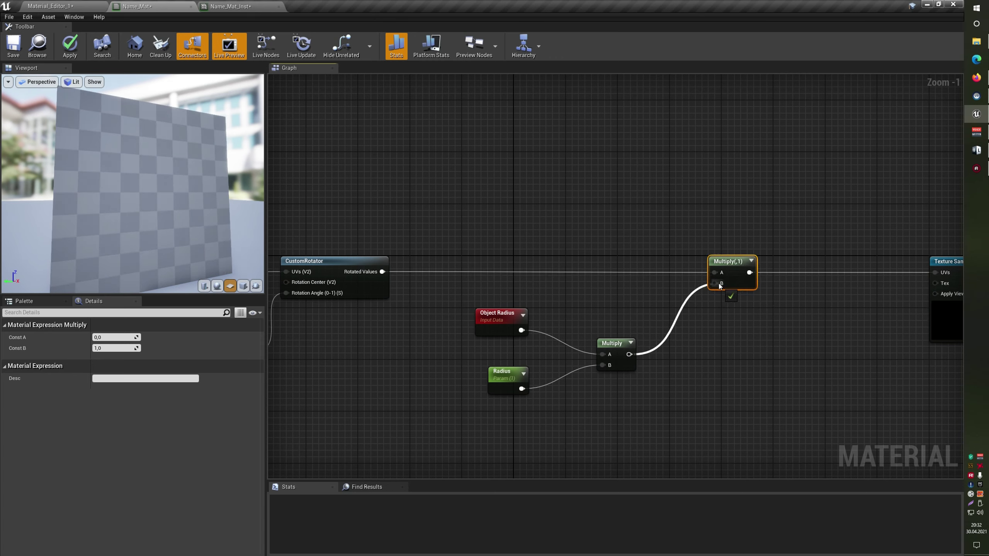
drag(629, 354, 716, 284)
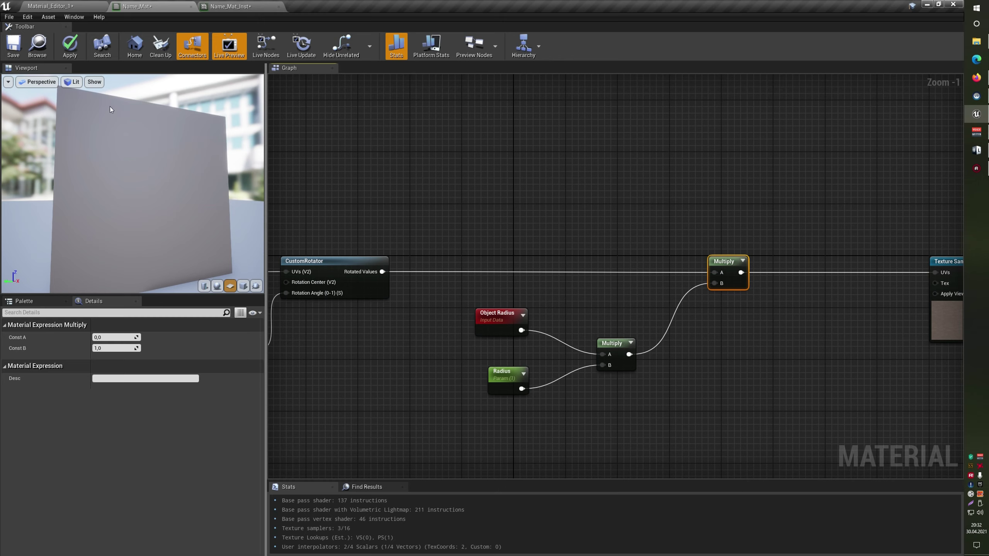
click(499, 333)
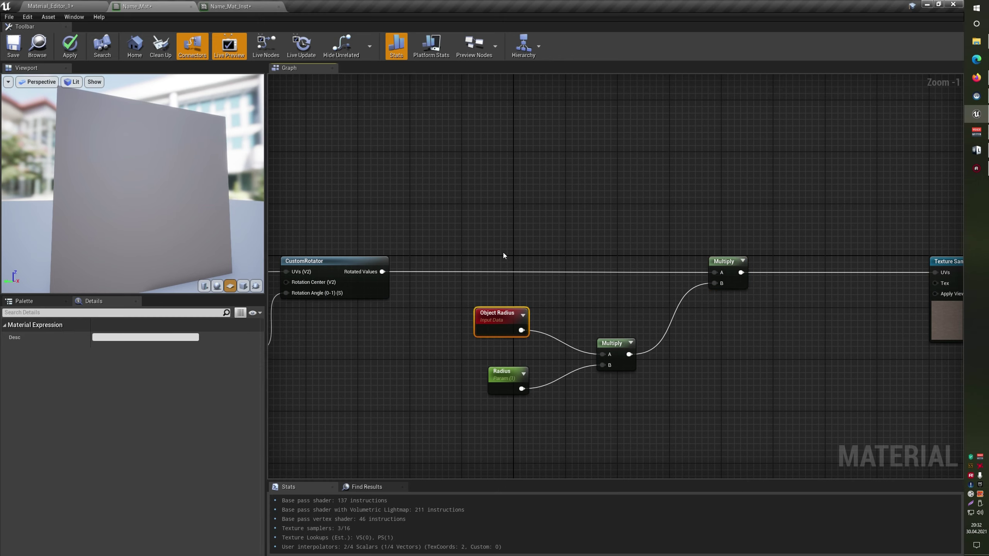
- Change the Radius default value to 0,002 and nudge the node left toward Object Radius
click(501, 381)
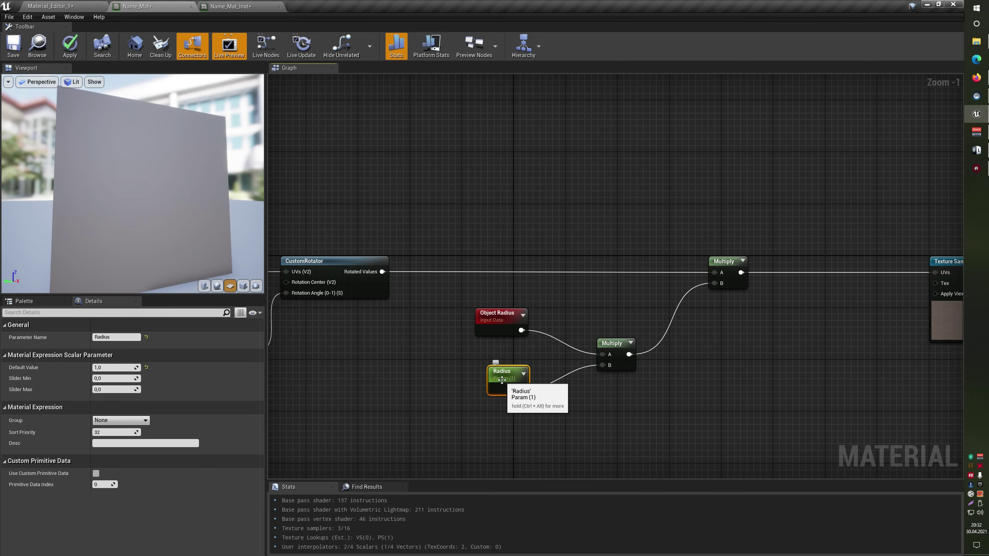
click(115, 368)
text(0,)
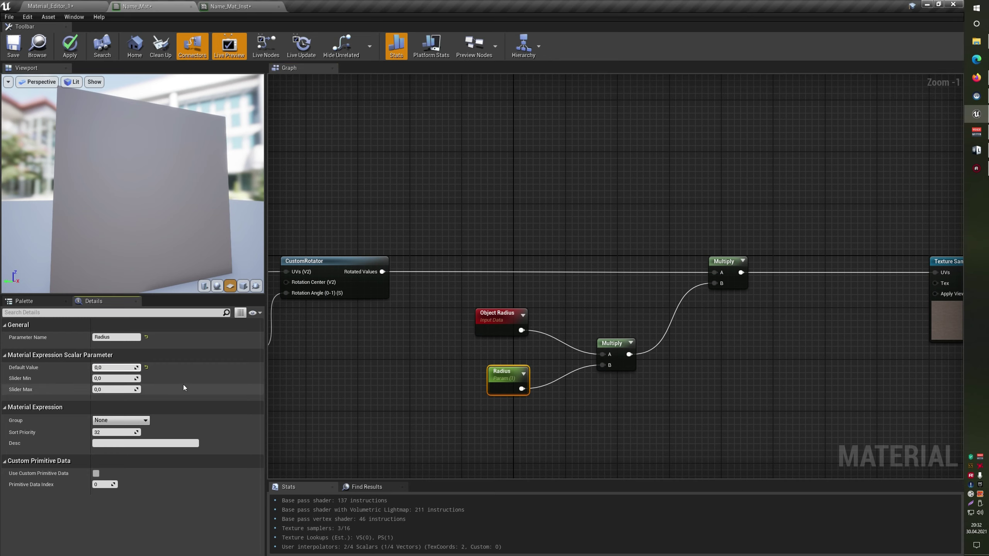
key(Return)
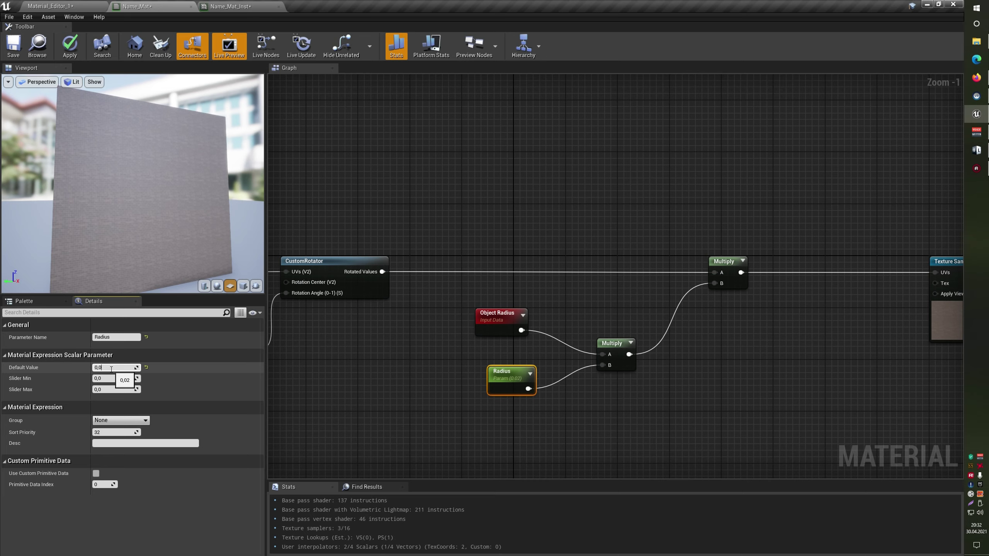
text(02)
key(Return)
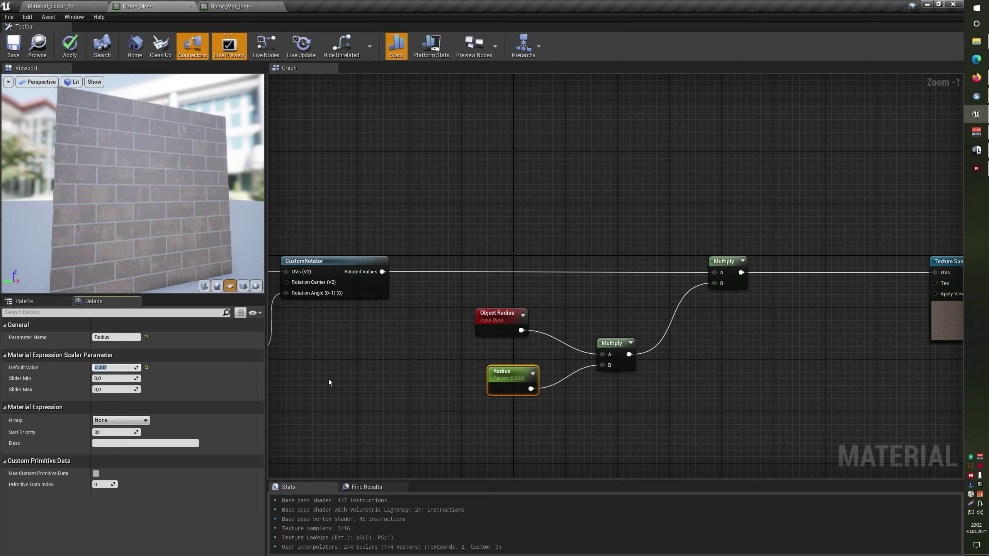
click(338, 381)
click(506, 373)
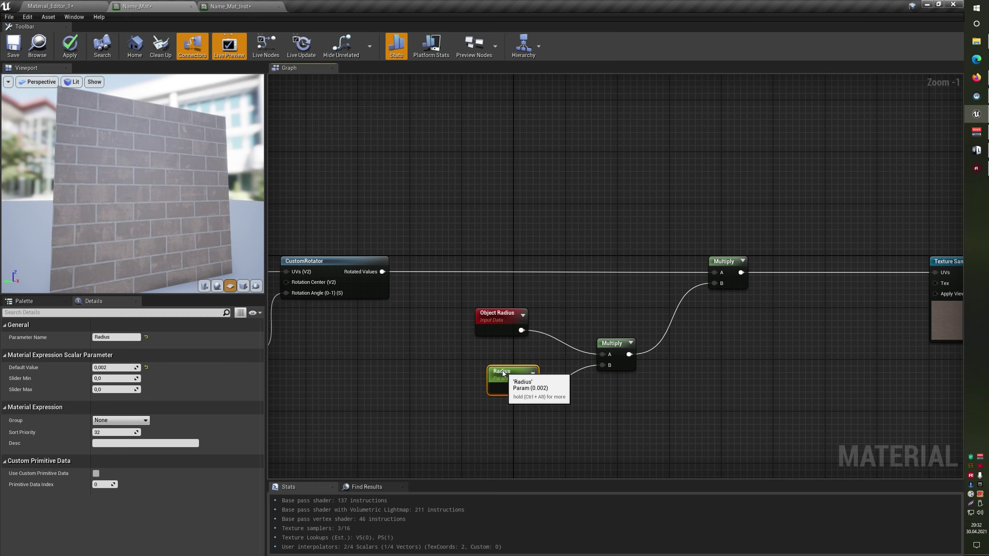
drag(507, 371, 493, 371)
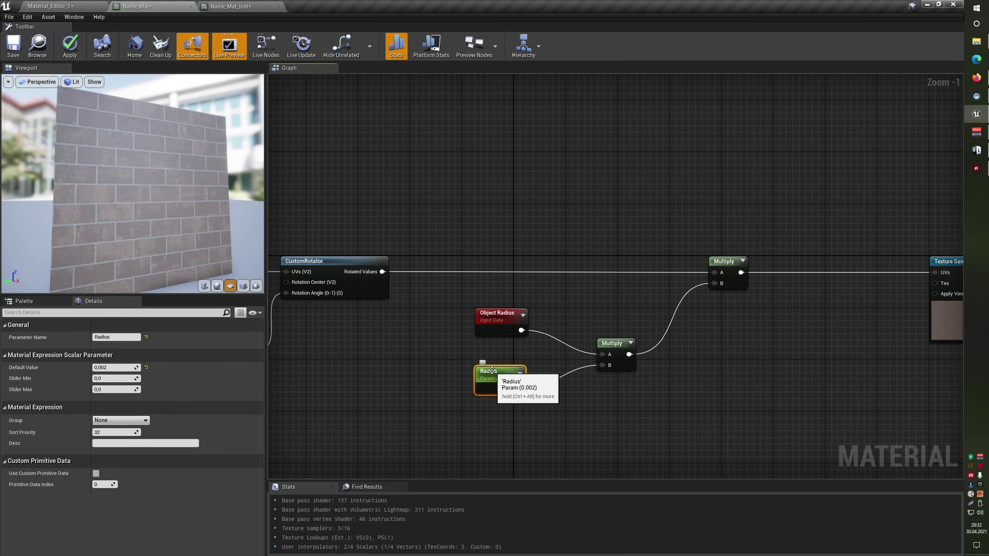
- Apply the Radius-scaled UV changes to Name_Mat and switch back to the Material_Editor_1 level
scroll(485, 237, down, 5)
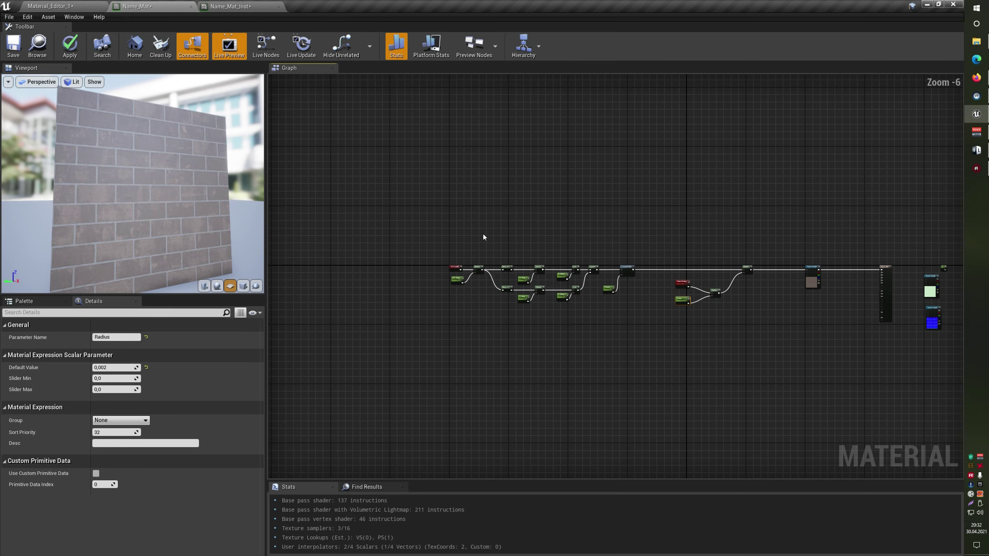
drag(467, 193, 614, 338)
mouse_move(648, 232)
right_down()
mouse_move(538, 256)
mouse_move(490, 243)
right_up()
click(537, 255)
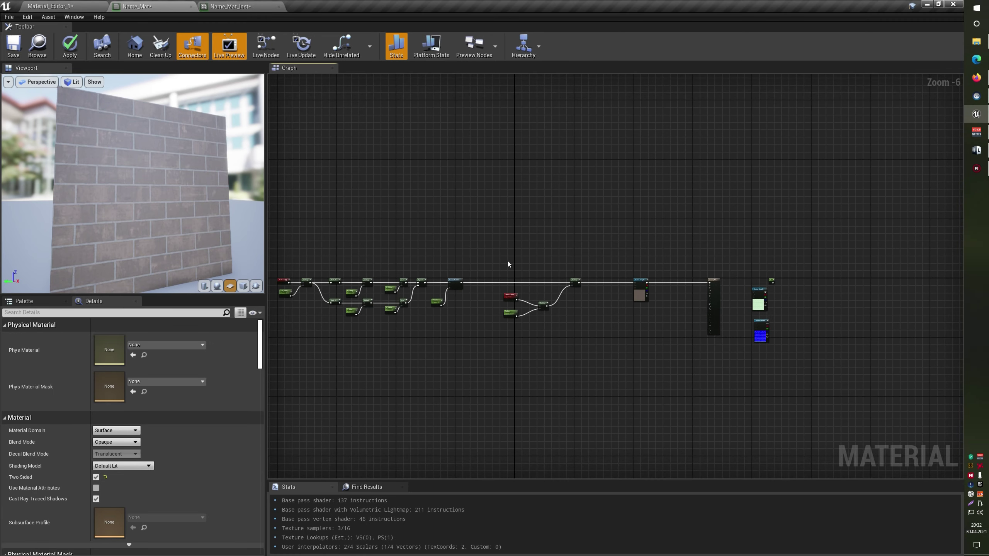
scroll(511, 269, up, 2)
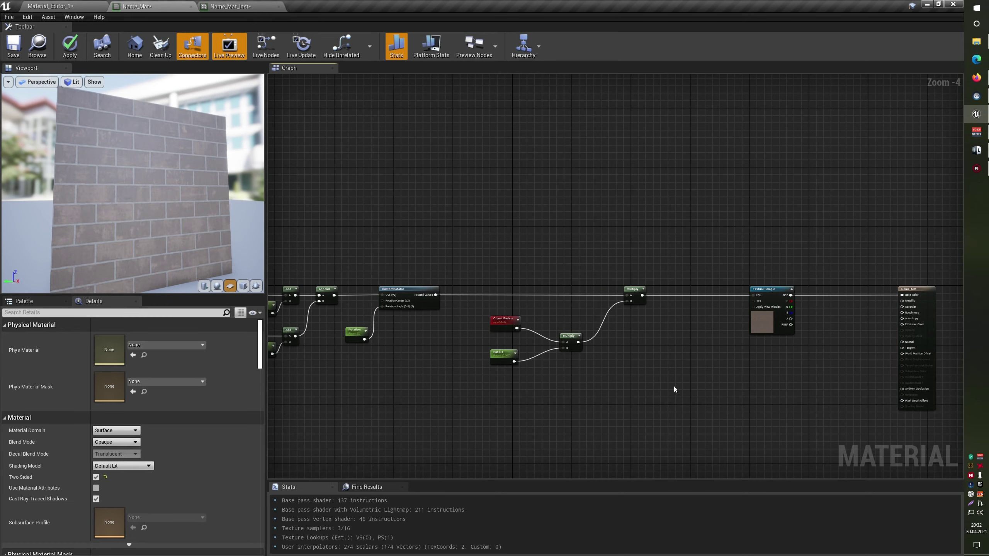
drag(533, 304, 652, 406)
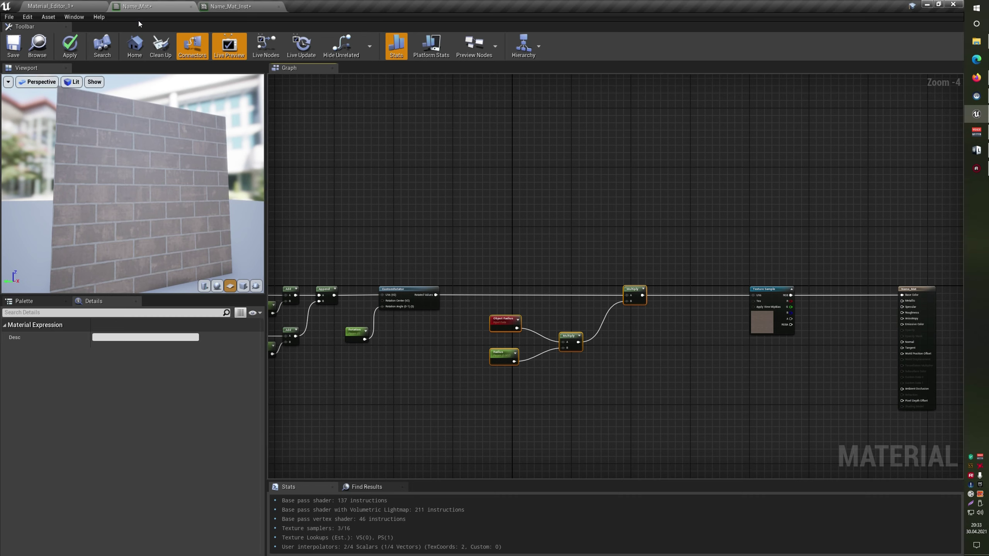
click(70, 45)
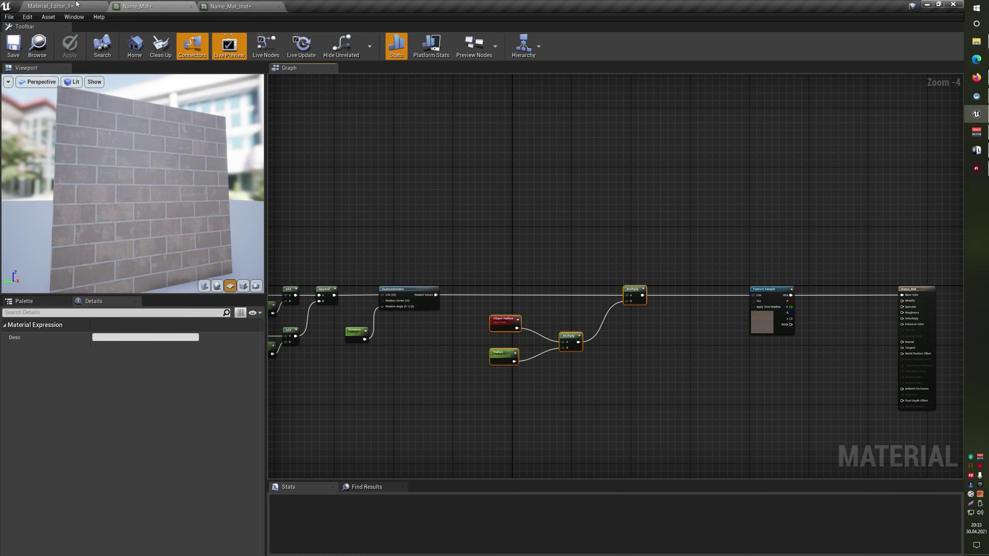
click(77, 4)
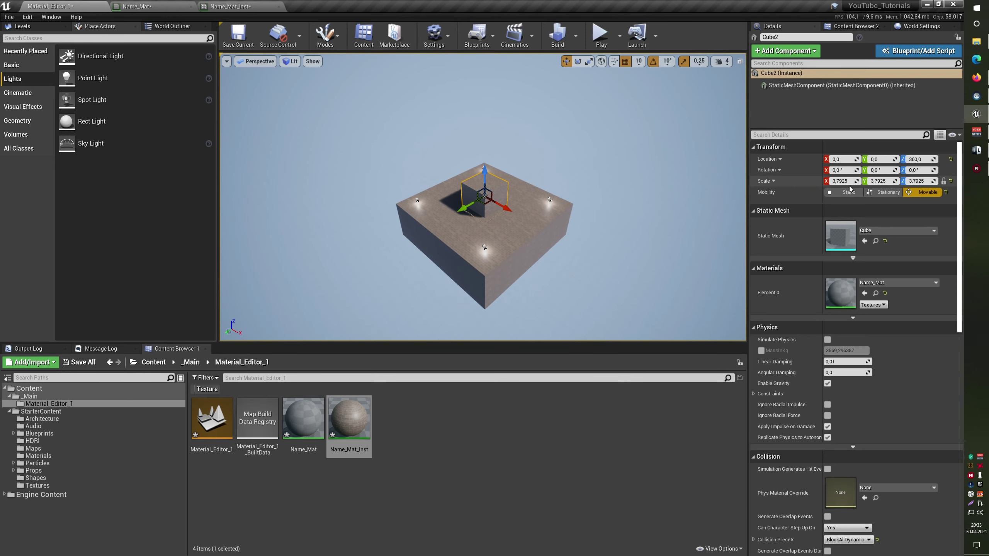
- Scale Cube2 up to check the brick tiling, then reset its scale to 1 and frame it
mouse_move(841, 180)
mouse_down()
mouse_move(919, 181)
mouse_move(839, 181)
mouse_up()
scroll(596, 154, up, 2)
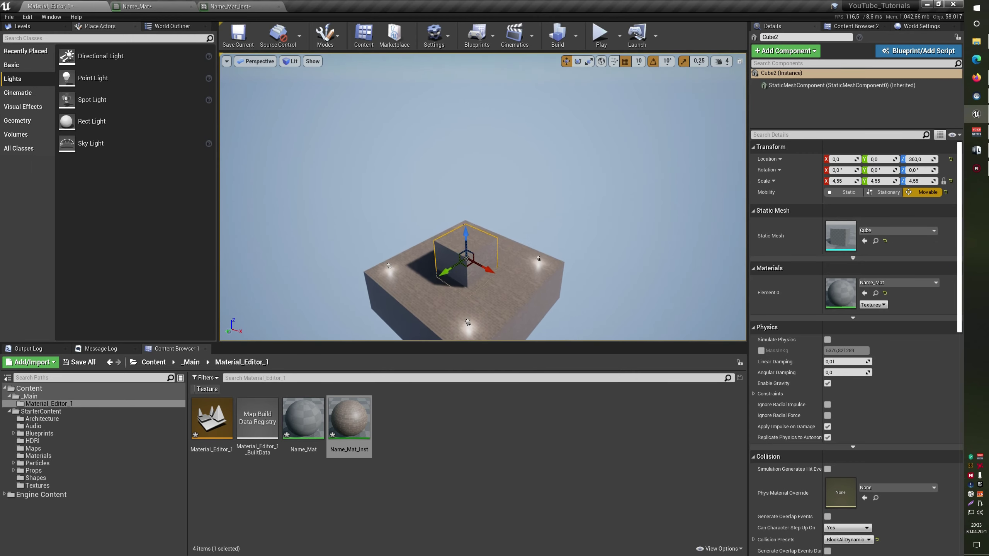
scroll(587, 158, up, 2)
scroll(580, 161, up, 3)
scroll(570, 165, up, 3)
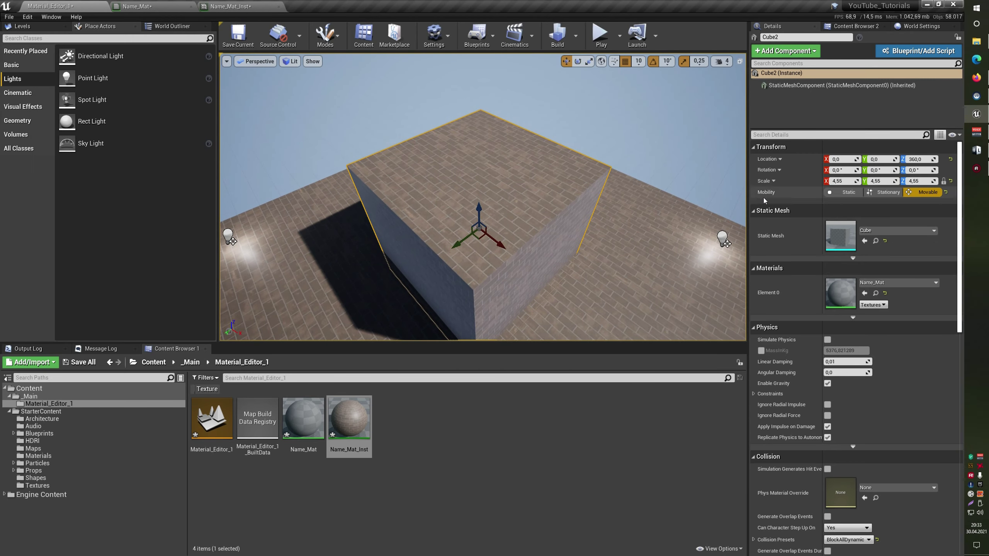
click(950, 181)
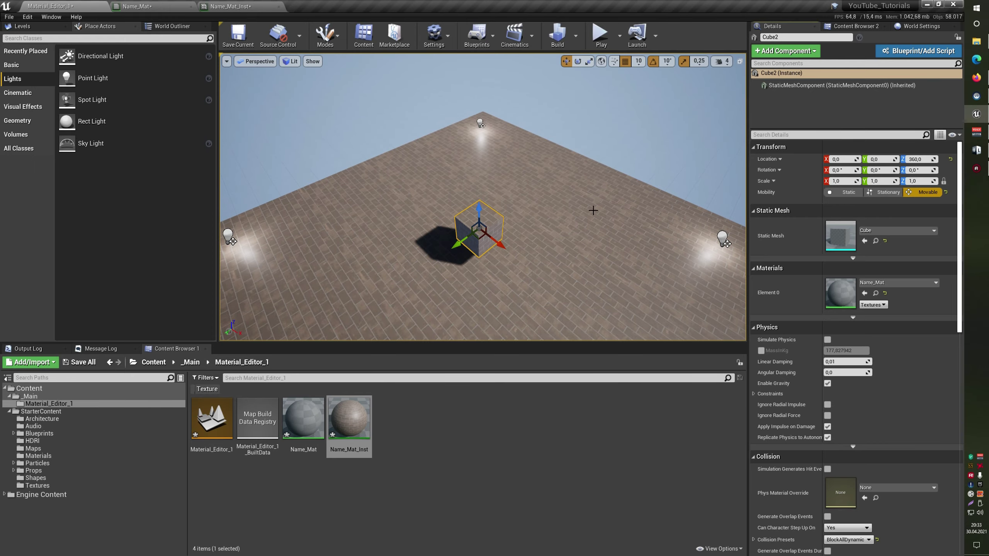
key(f)
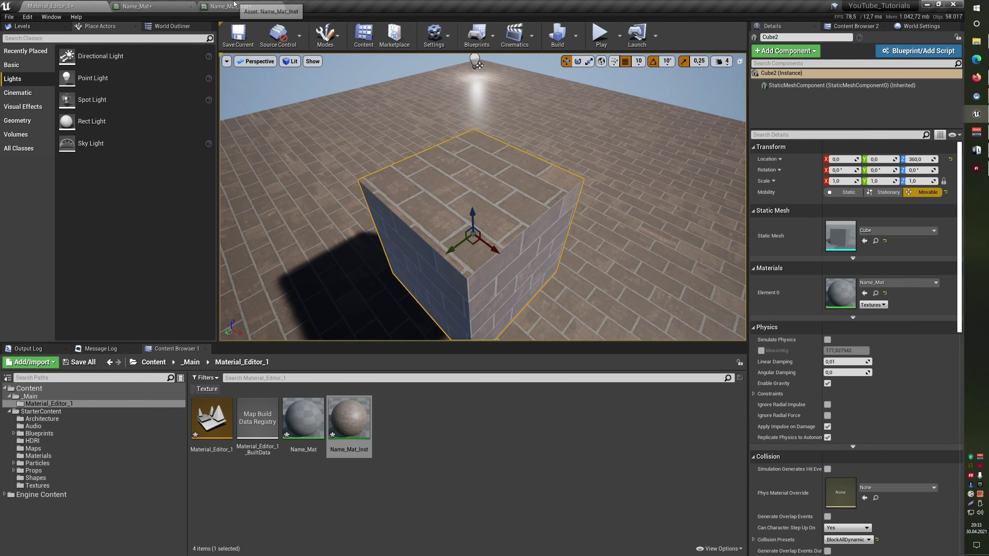
- Return to the Name_Mat material graph with no nodes selected
click(230, 6)
click(144, 5)
click(677, 346)
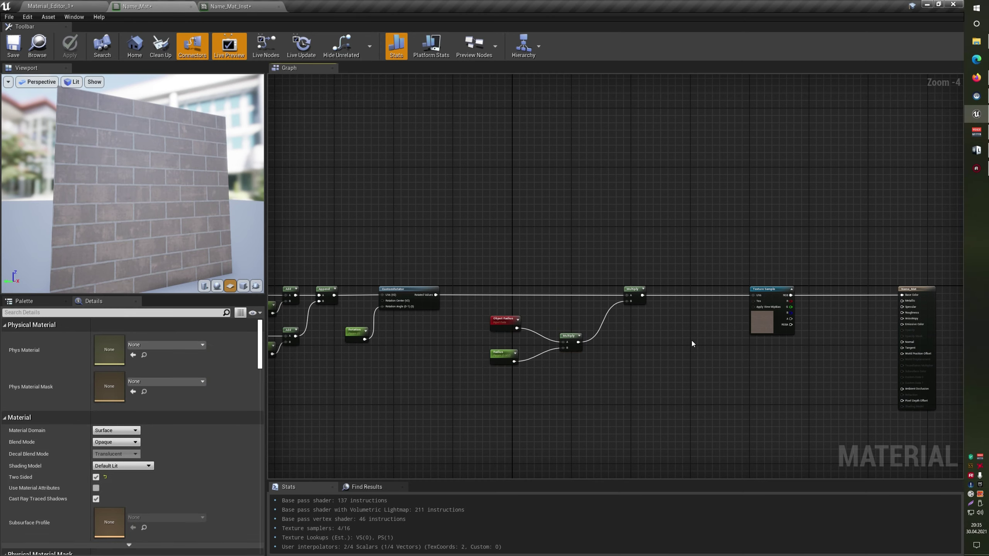
- Arrange the normal-map and green texture samples below the brick texture, wiring the normal map to Normal
scroll(691, 340, down, 2)
right_drag(691, 340, 660, 293)
scroll(725, 327, up, 4)
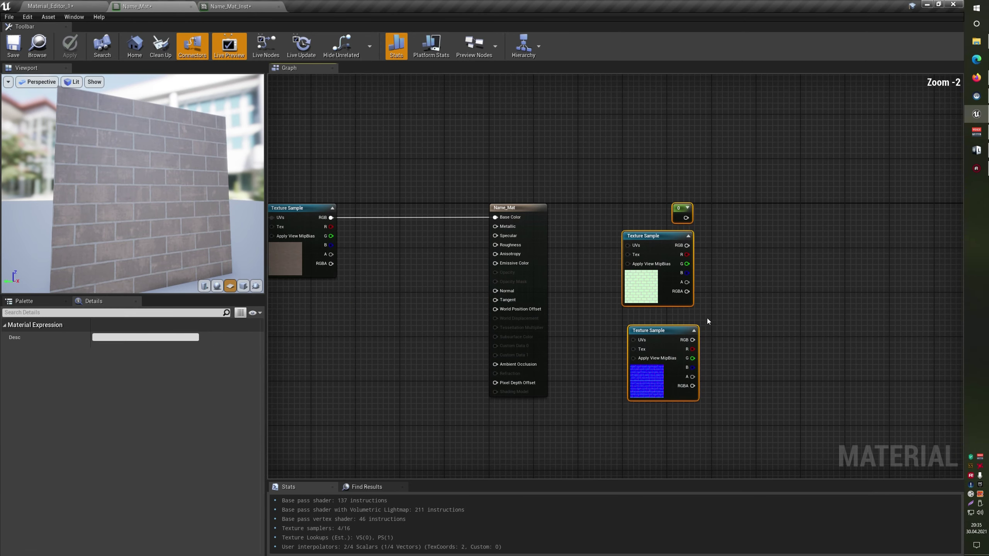
right_drag(719, 250, 843, 216)
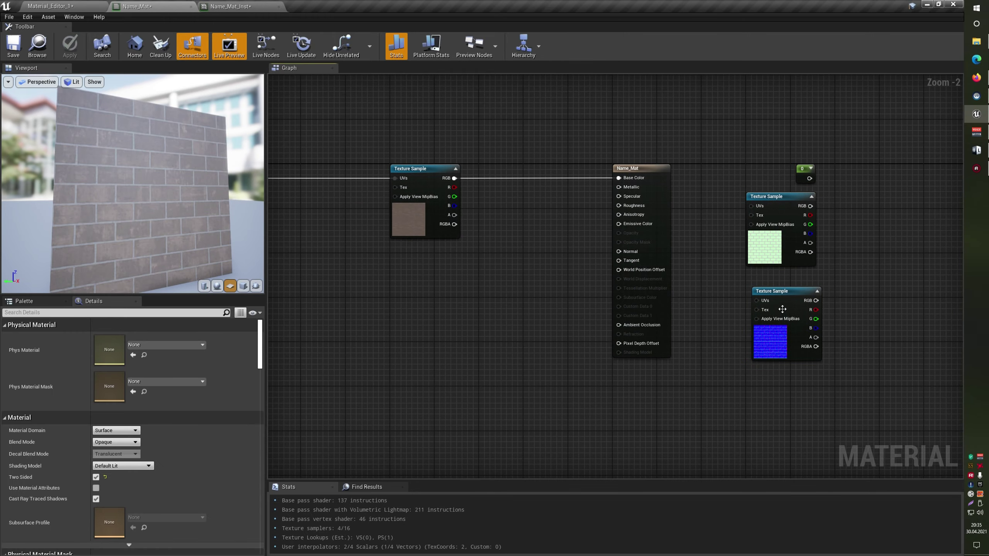
drag(787, 290, 425, 269)
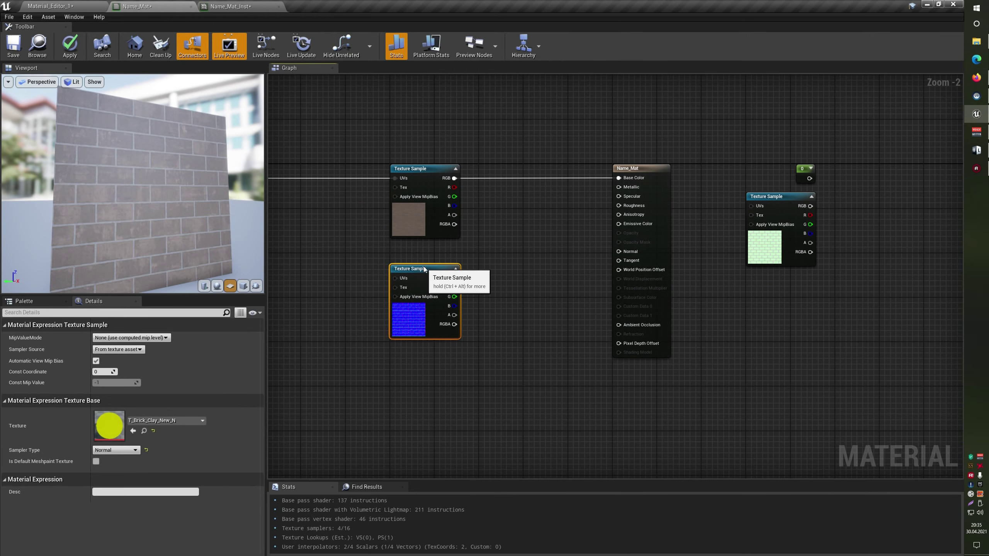
right_drag(449, 274, 545, 302)
mouse_move(550, 306)
mouse_down()
mouse_move(661, 265)
mouse_move(713, 280)
mouse_up()
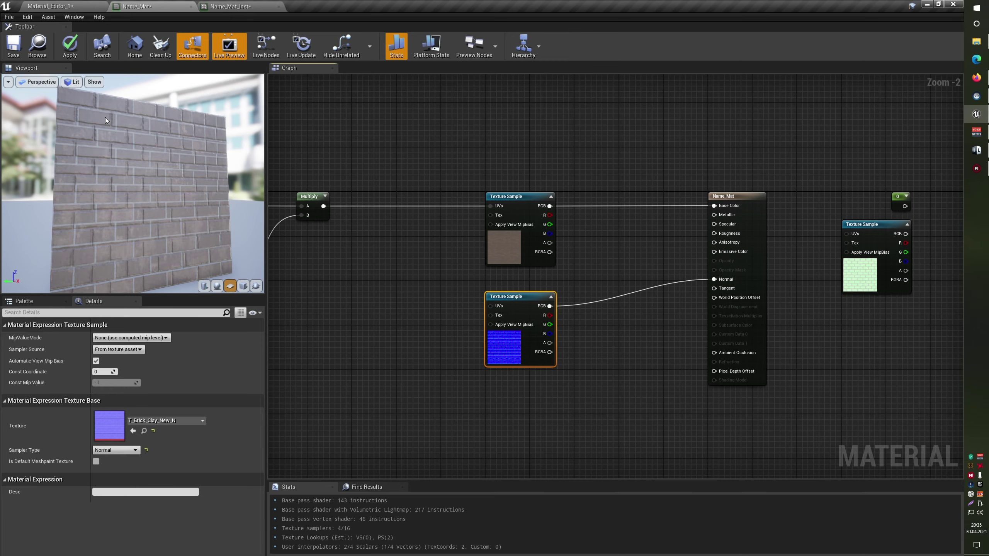
right_drag(341, 262, 541, 269)
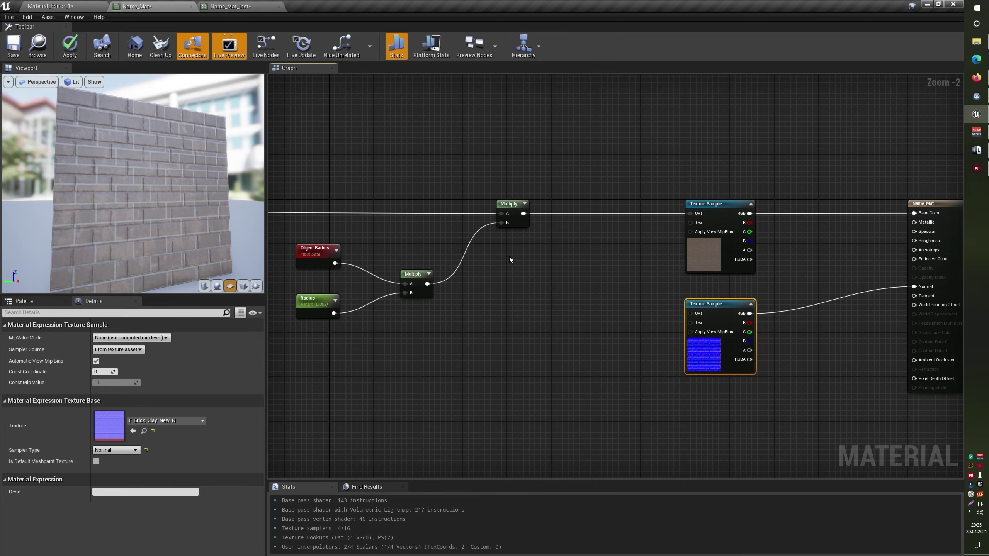
right_drag(585, 322, 441, 293)
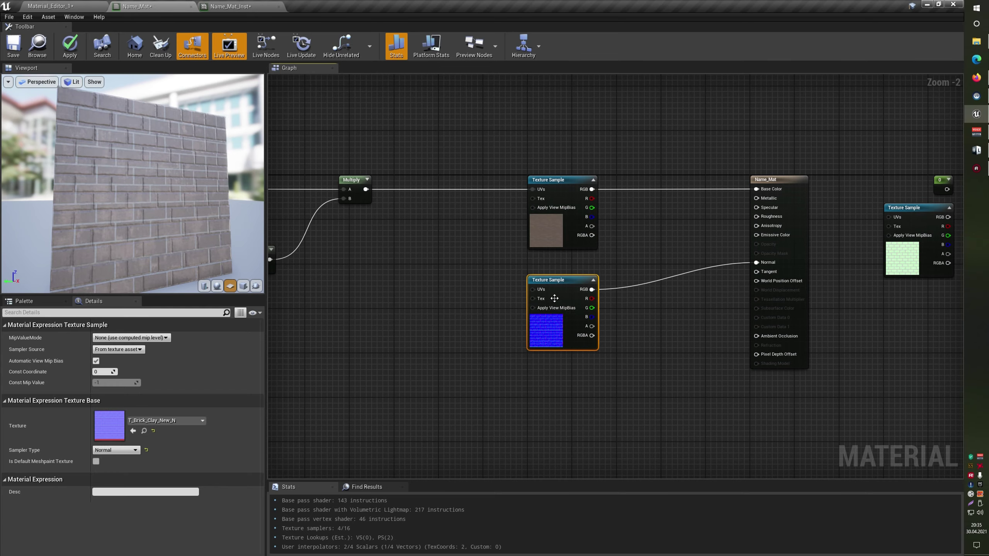
drag(555, 298, 554, 385)
right_drag(723, 271, 653, 259)
drag(856, 202, 498, 264)
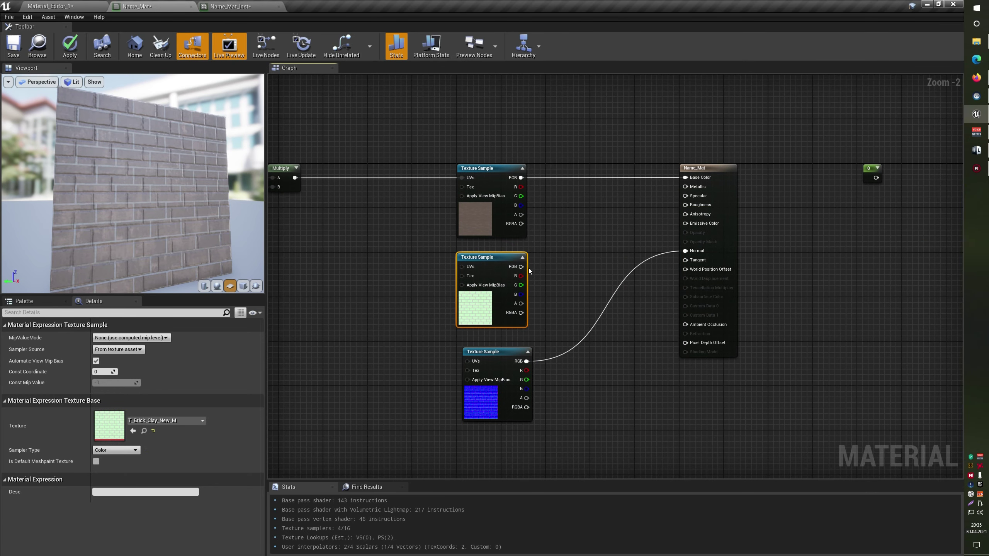
- Connect the UV Multiply result to the UVs of the normal-map and middle texture samples
right_drag(304, 215, 444, 216)
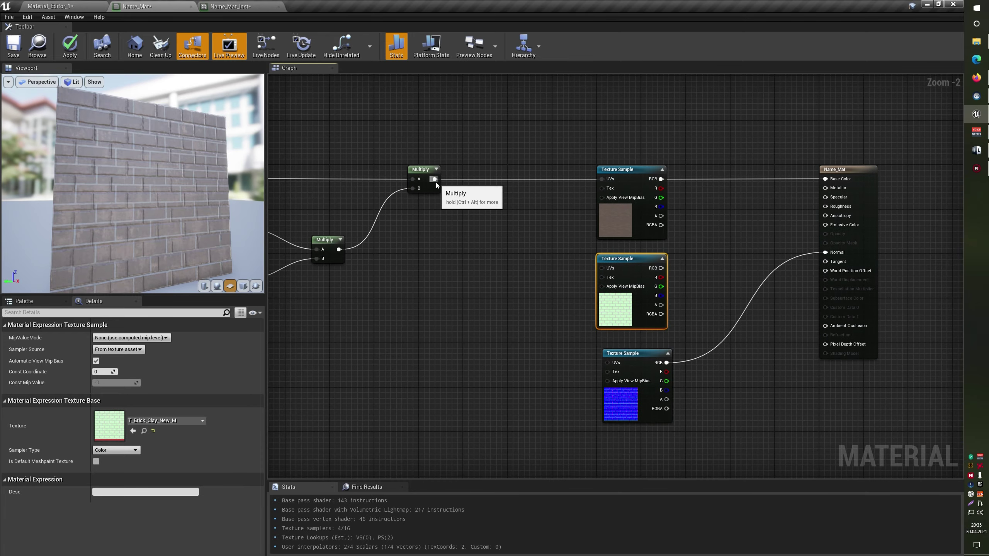
drag(434, 179, 623, 364)
click(620, 354)
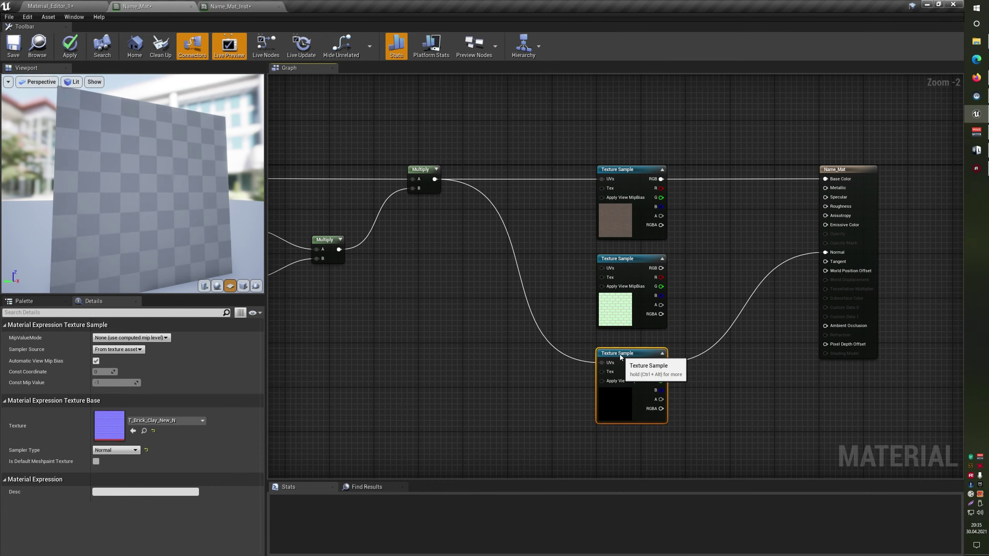
right_drag(648, 277, 607, 306)
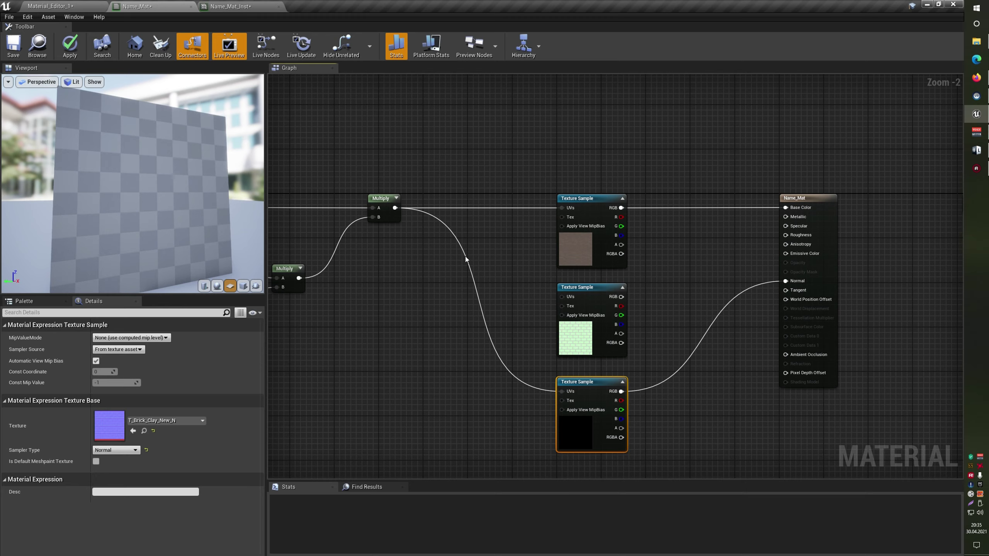
drag(395, 207, 562, 296)
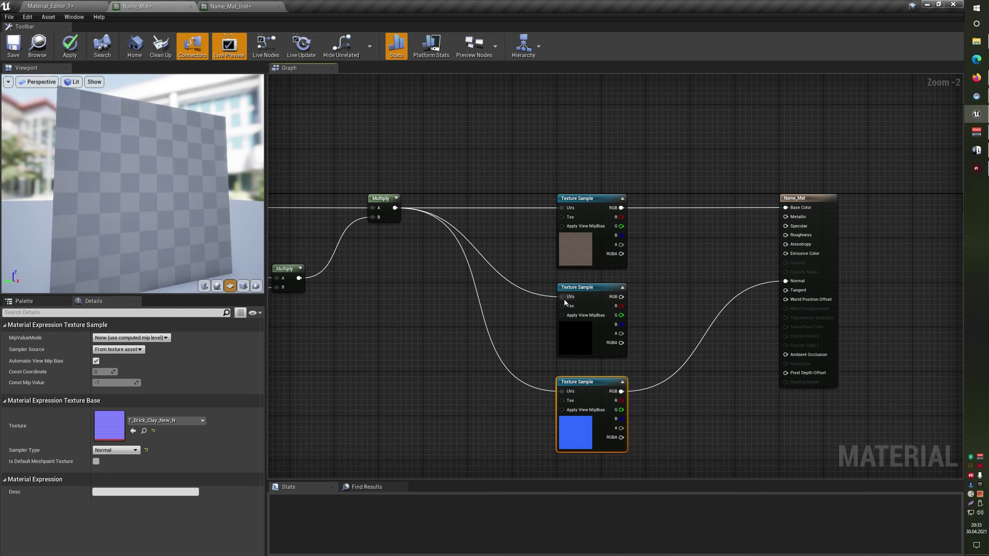
scroll(461, 299, down, 5)
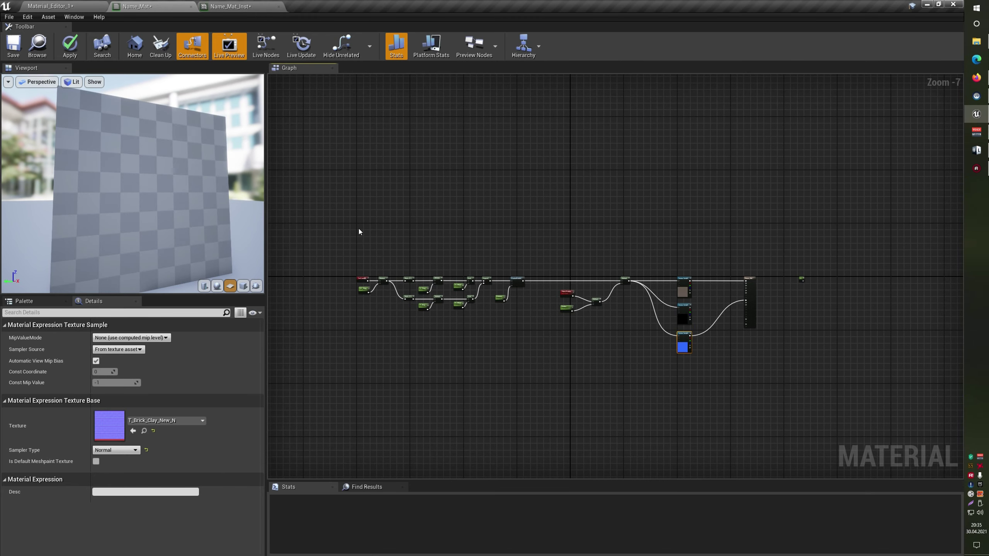
drag(358, 232, 641, 372)
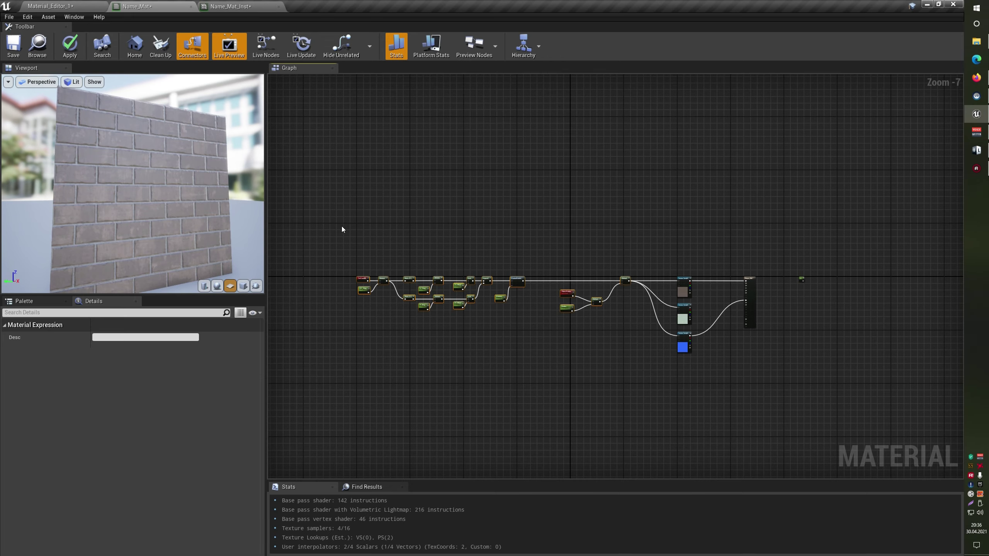
- Break the Multiply wires going into the middle and normal texture samples' UVs
drag(341, 229, 633, 357)
right_drag(636, 324, 577, 331)
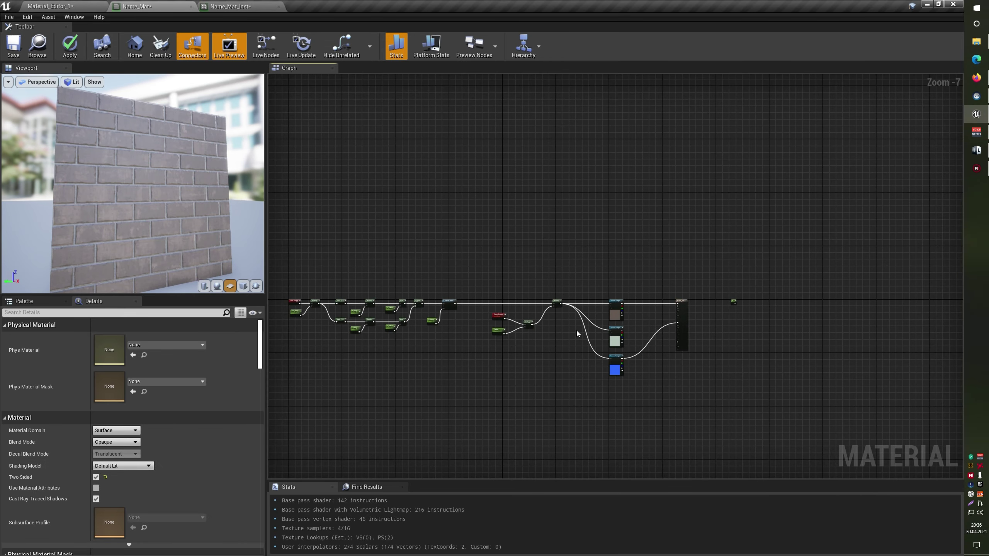
scroll(577, 331, up, 5)
scroll(519, 330, down, 7)
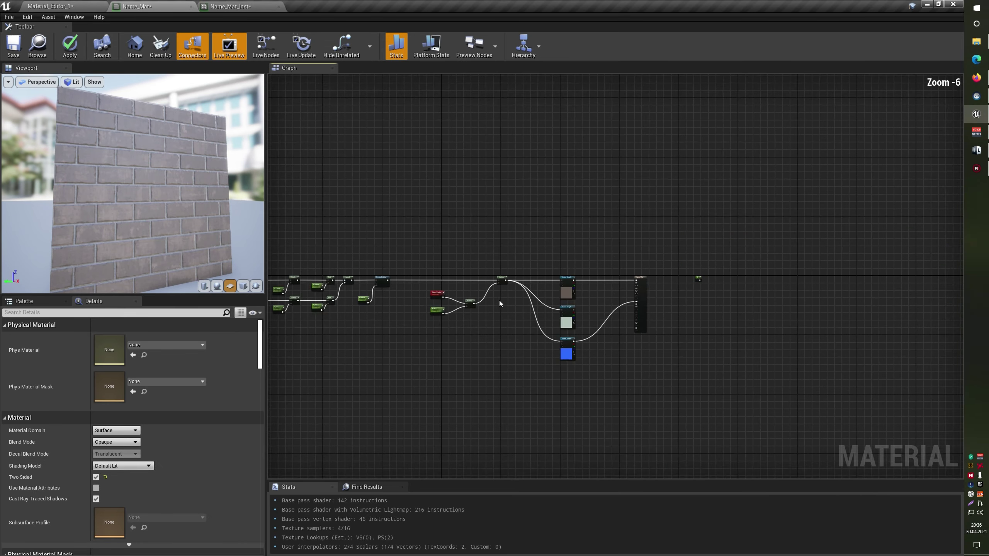
drag(292, 211, 470, 346)
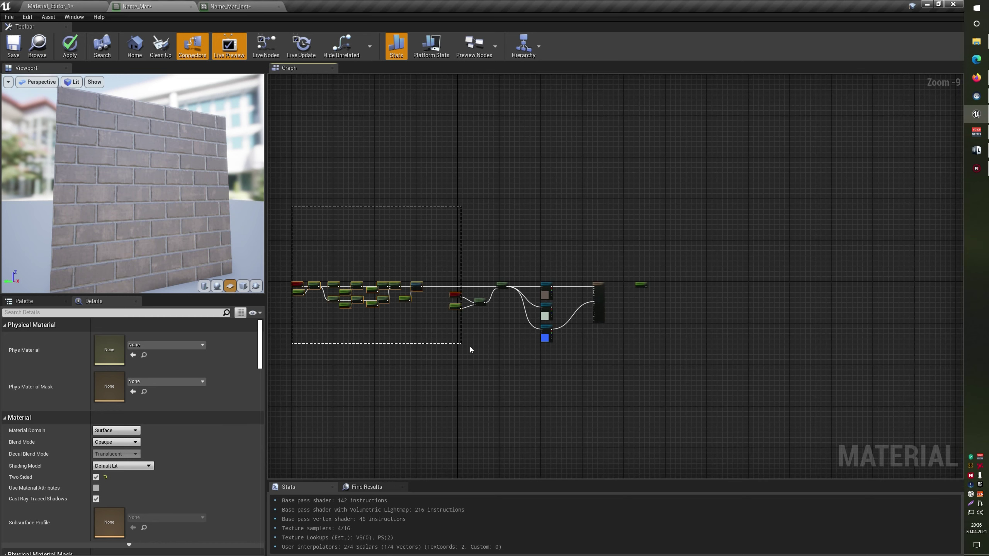
click(512, 360)
scroll(509, 302, up, 6)
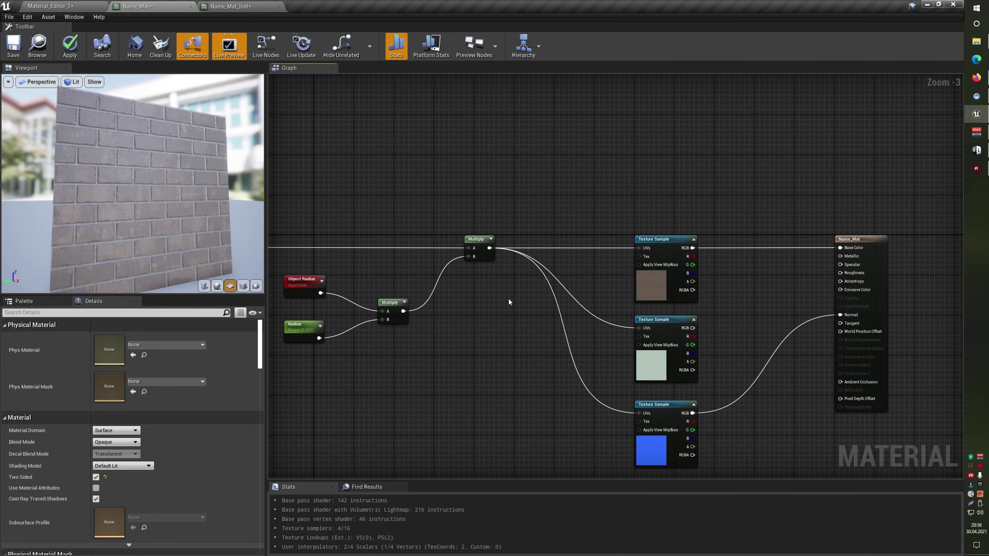
scroll(511, 303, down, 4)
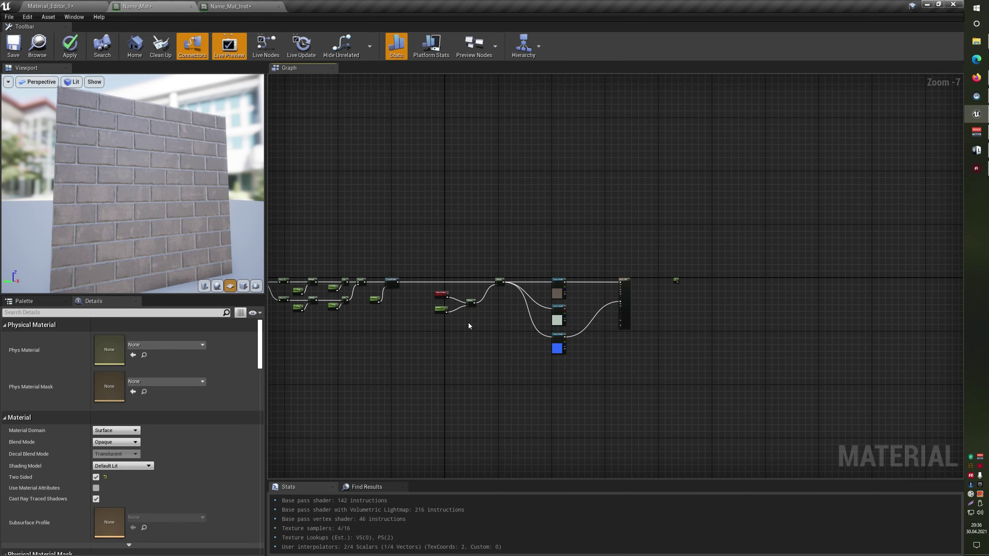
scroll(468, 323, up, 5)
scroll(526, 317, up, 1)
alt+click(532, 237)
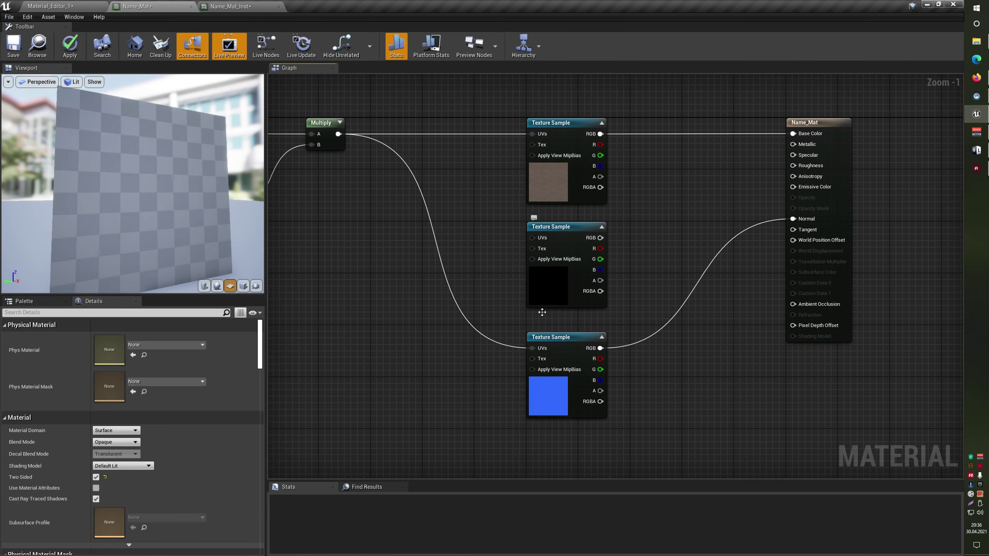
alt+click(532, 348)
- Select the UV scaling node chain on the left of the graph
scroll(506, 156, down, 3)
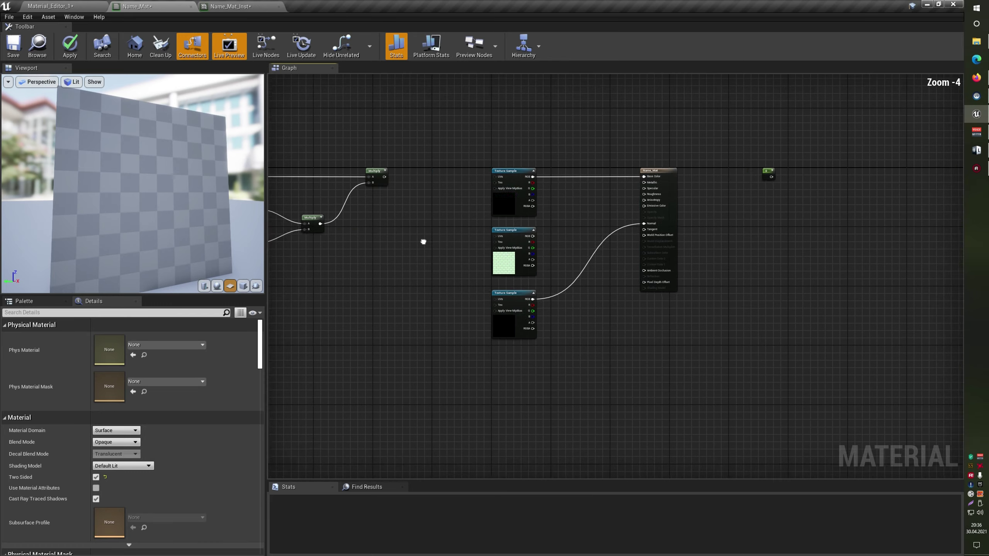
right_drag(421, 238, 710, 258)
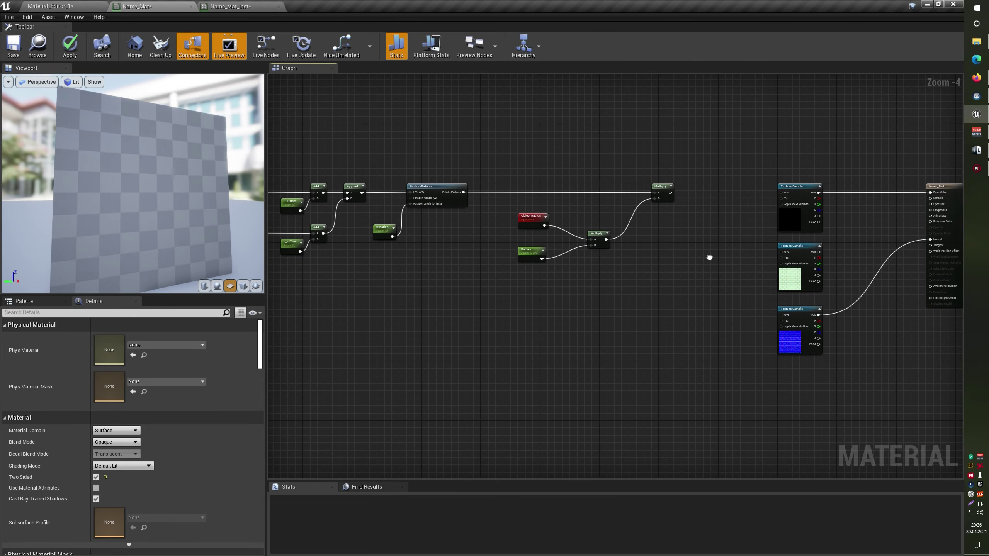
scroll(709, 257, down, 4)
drag(420, 211, 698, 364)
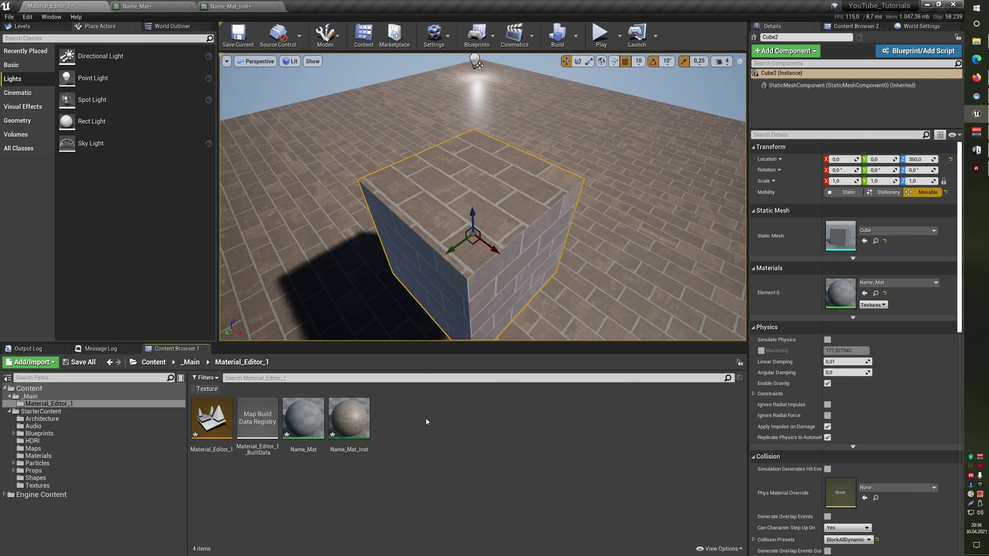
- Create a Material Function asset in the Content Browser and name it Scale
right_click(426, 421)
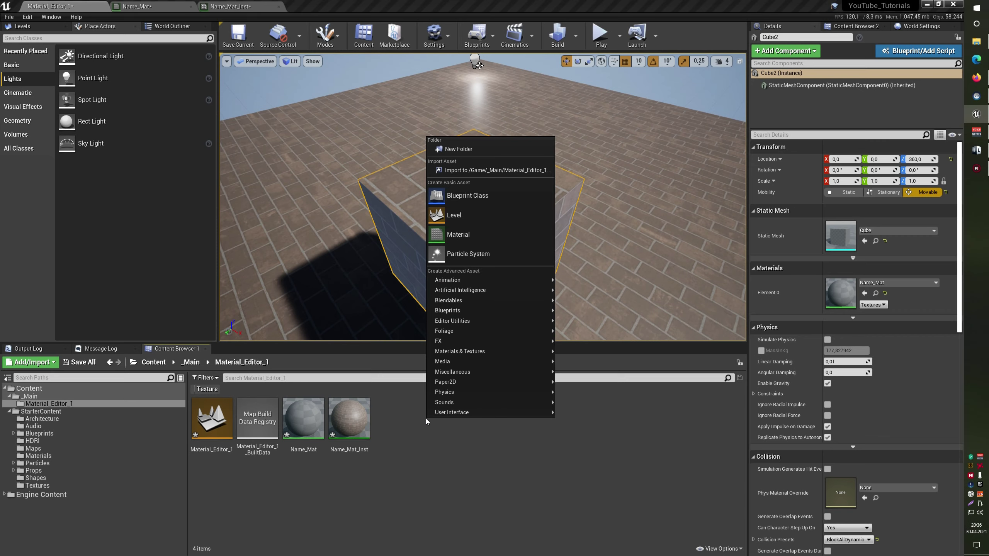
mouse_move(476, 351)
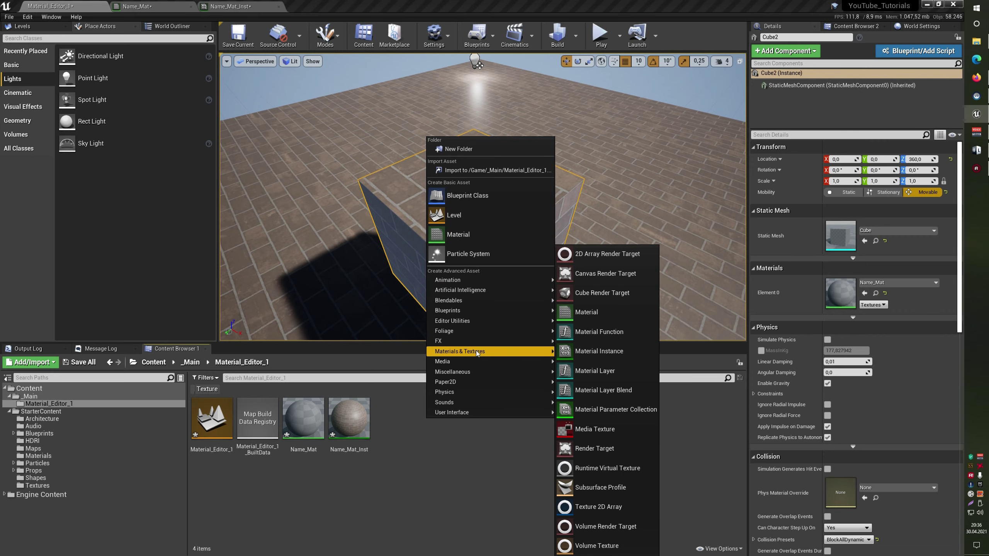
click(616, 335)
text(Sc)
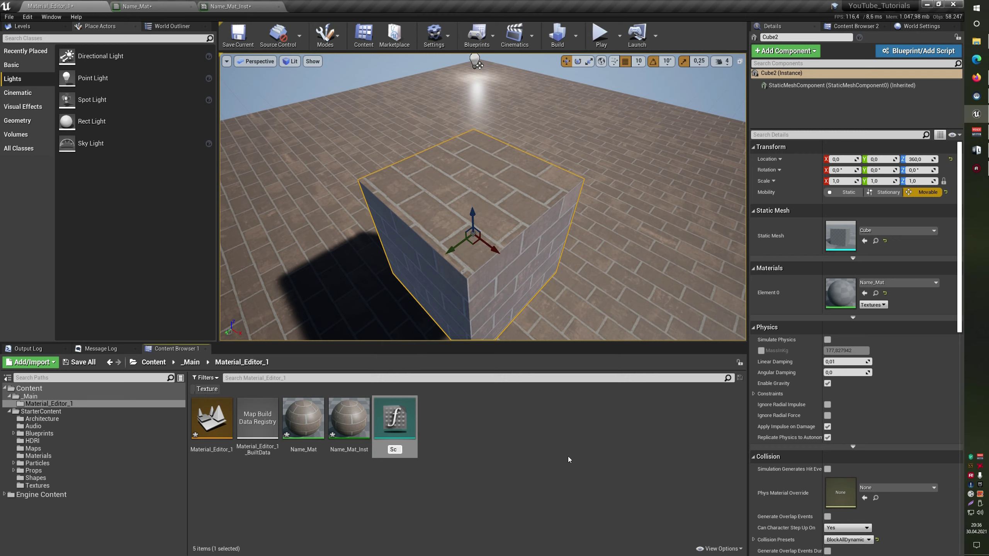
text(lae)
key(Return)
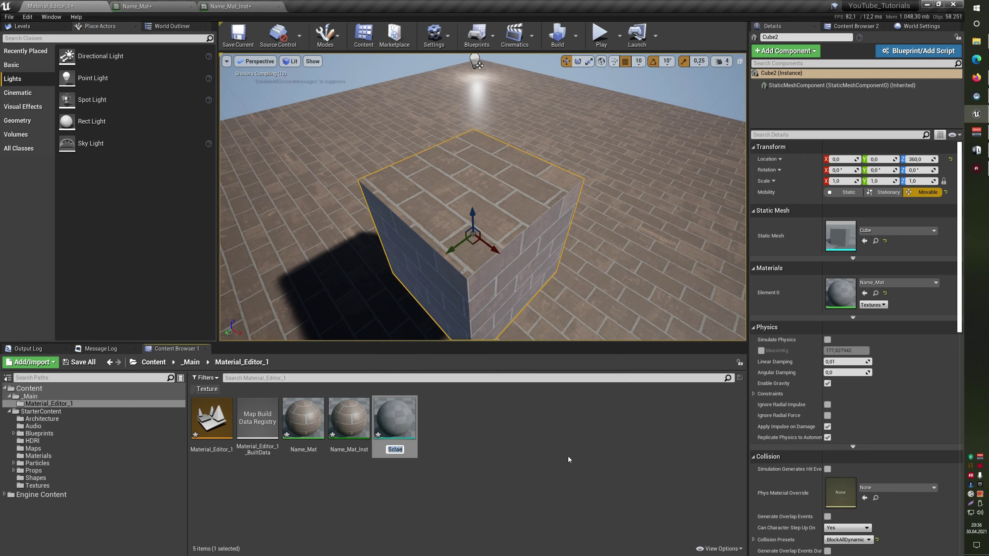
text(ale)
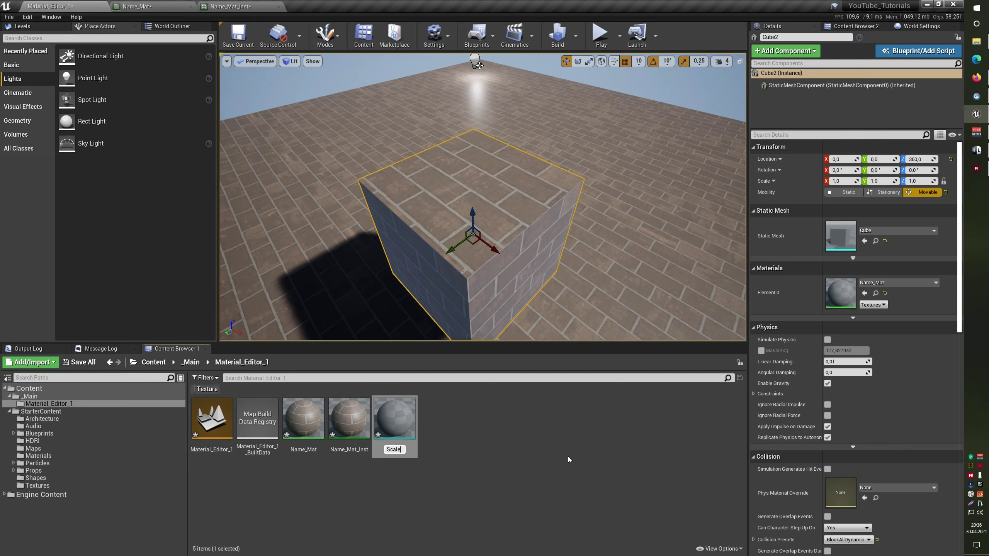
key(Return)
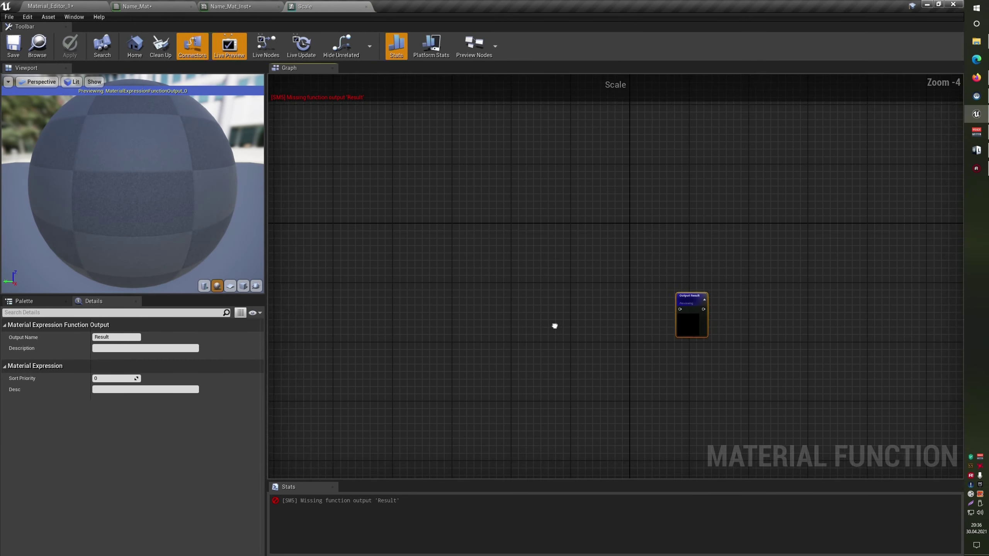
- Paste the UV node chain and connect its final Multiply to Output Result
key(ctrl+v)
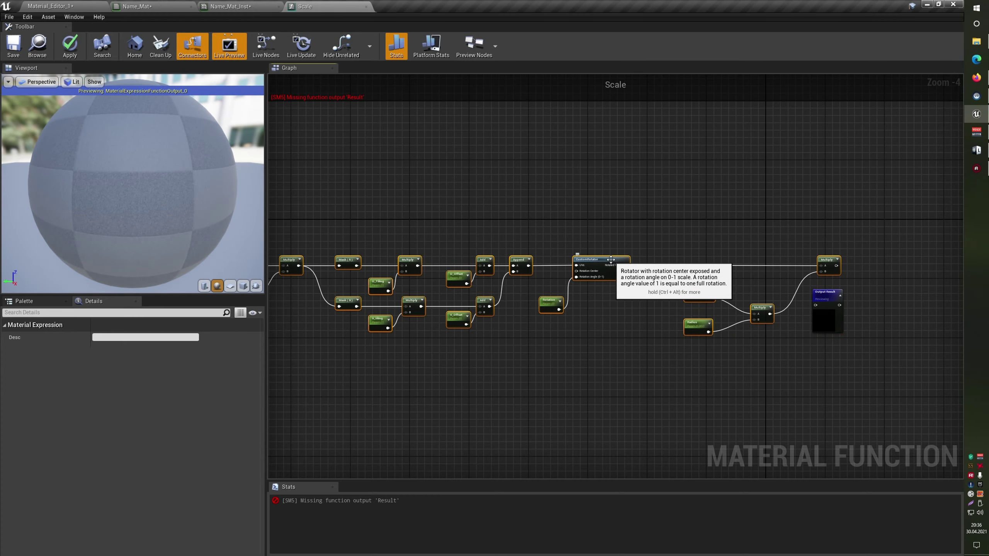
drag(614, 261, 565, 305)
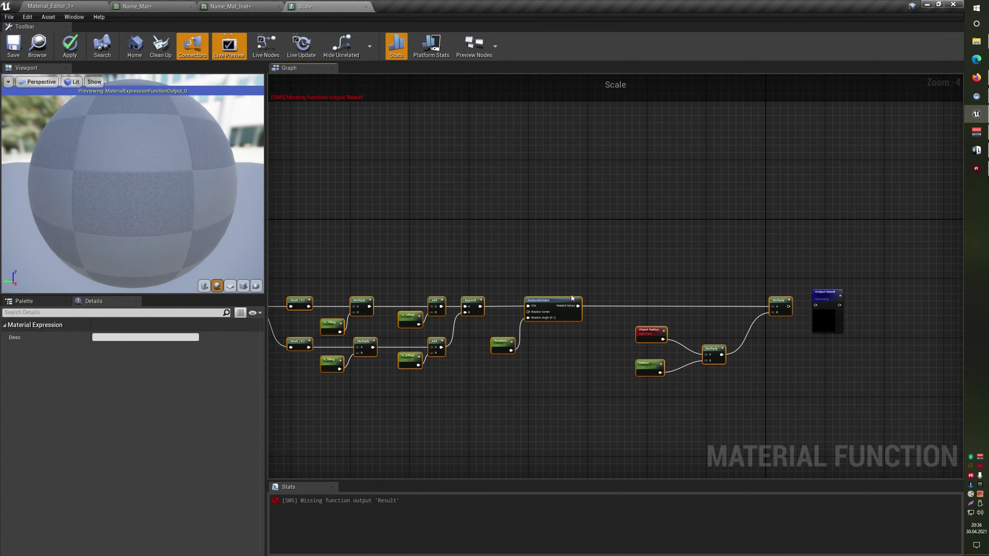
right_drag(766, 307, 550, 309)
scroll(551, 309, up, 2)
scroll(550, 310, up, 2)
mouse_move(587, 316)
mouse_down()
mouse_move(637, 324)
mouse_move(643, 314)
mouse_up()
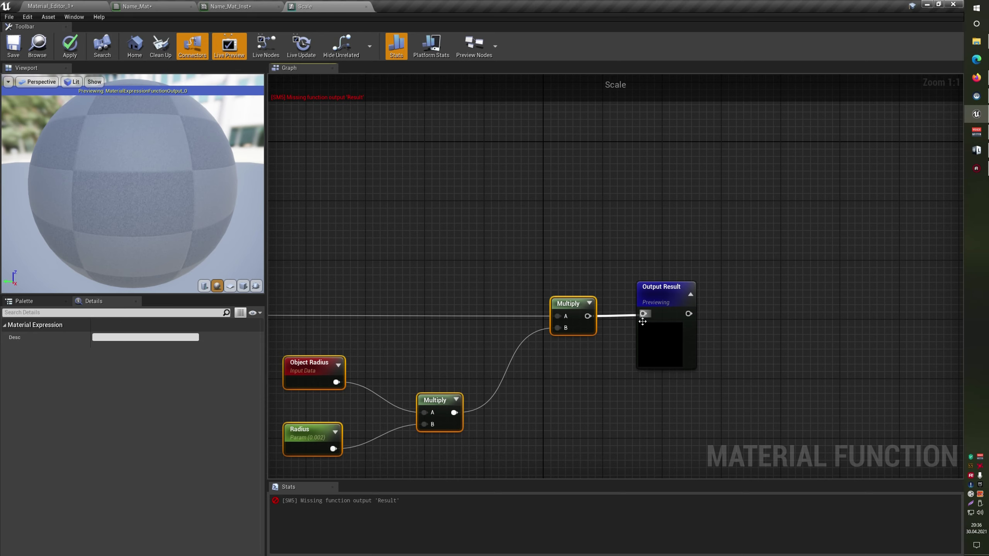
right_drag(584, 389, 693, 384)
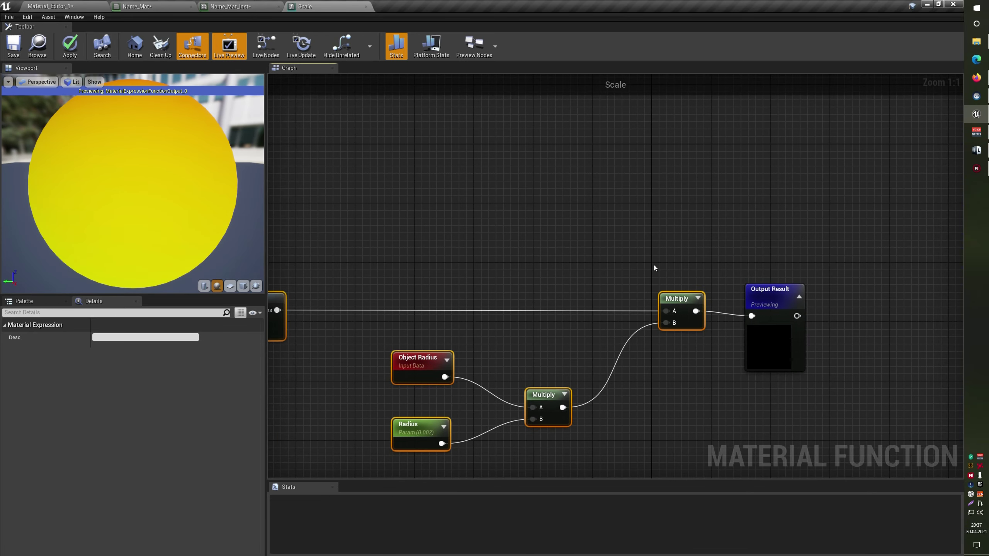
- Enable Expose to Library for the Scale function
click(770, 291)
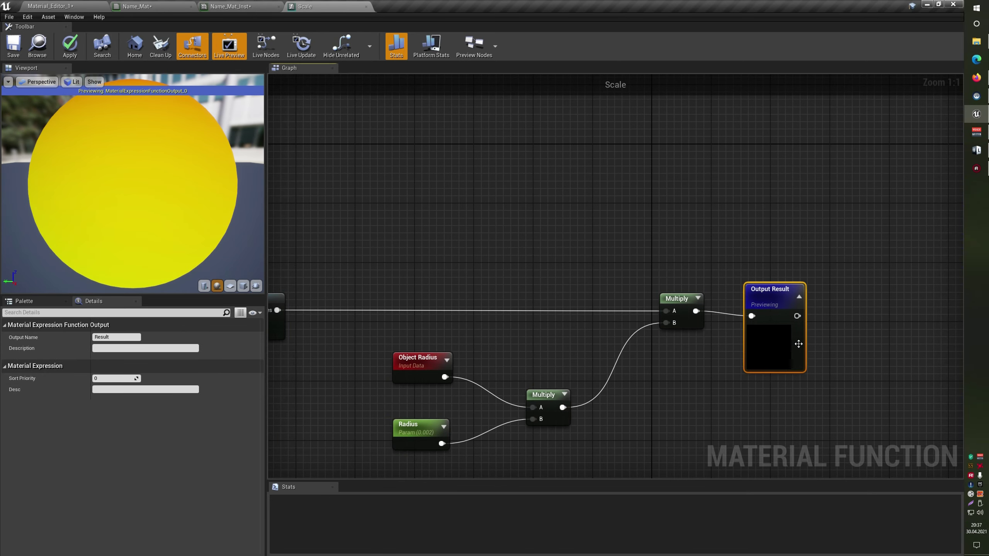
click(402, 268)
scroll(436, 261, down, 5)
right_drag(449, 241, 558, 237)
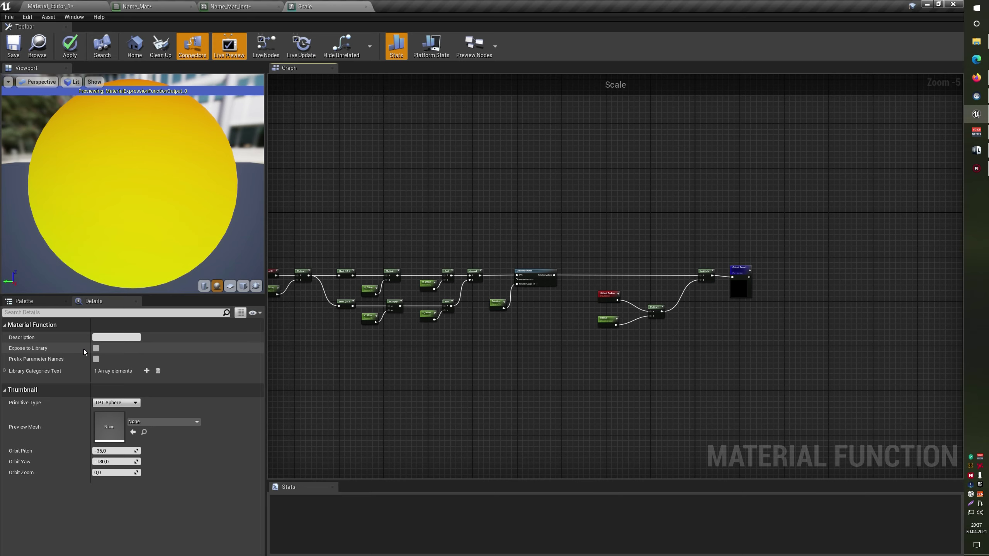
click(96, 349)
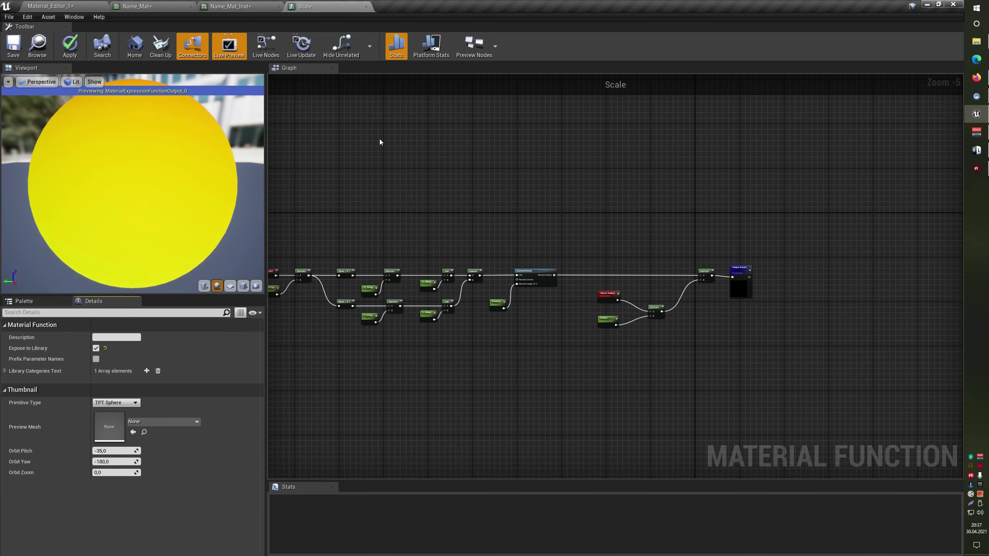
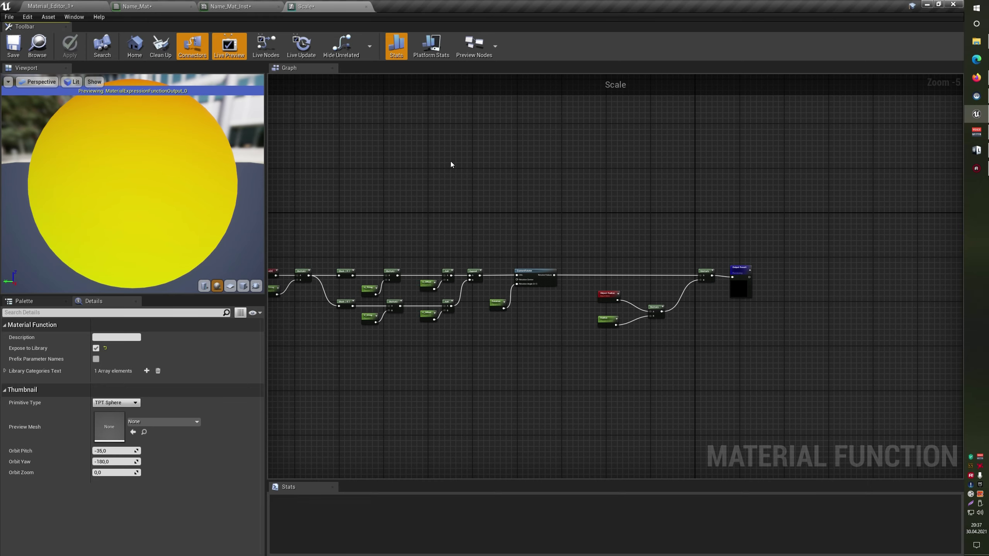
- In the Name_Mat graph, add a Scale function node beside the top Texture Sample
click(152, 4)
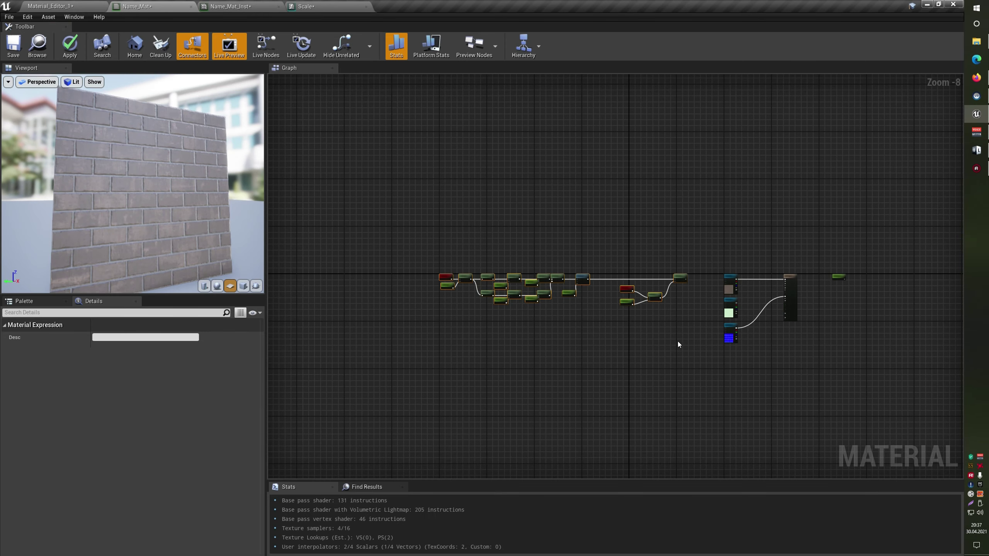
right_drag(677, 342, 521, 287)
right_click(521, 287)
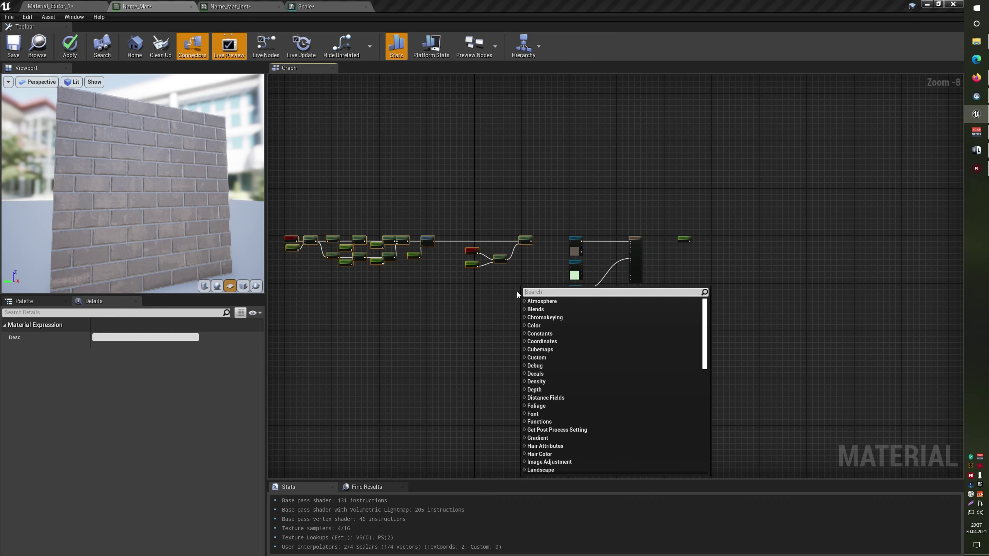
text(s)
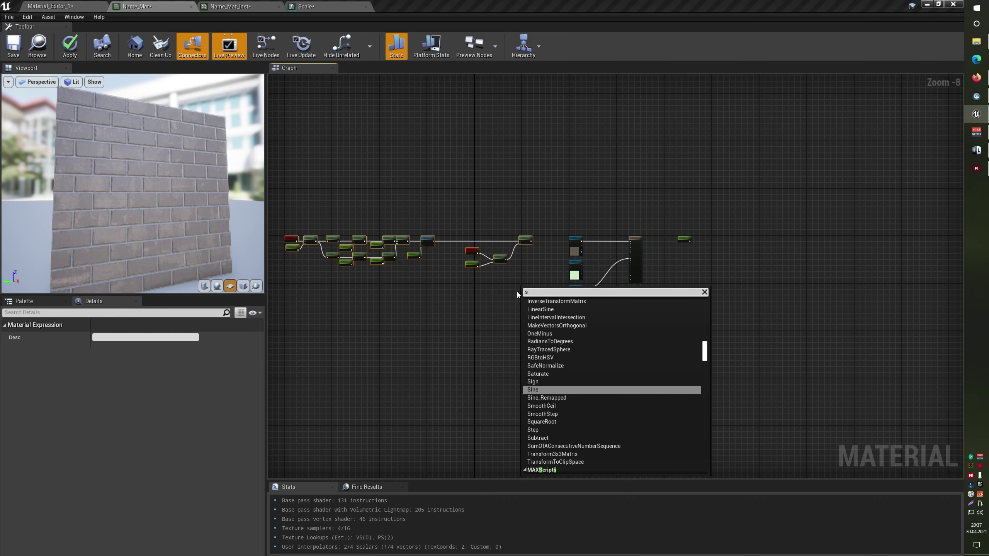
text(cale)
key(Return)
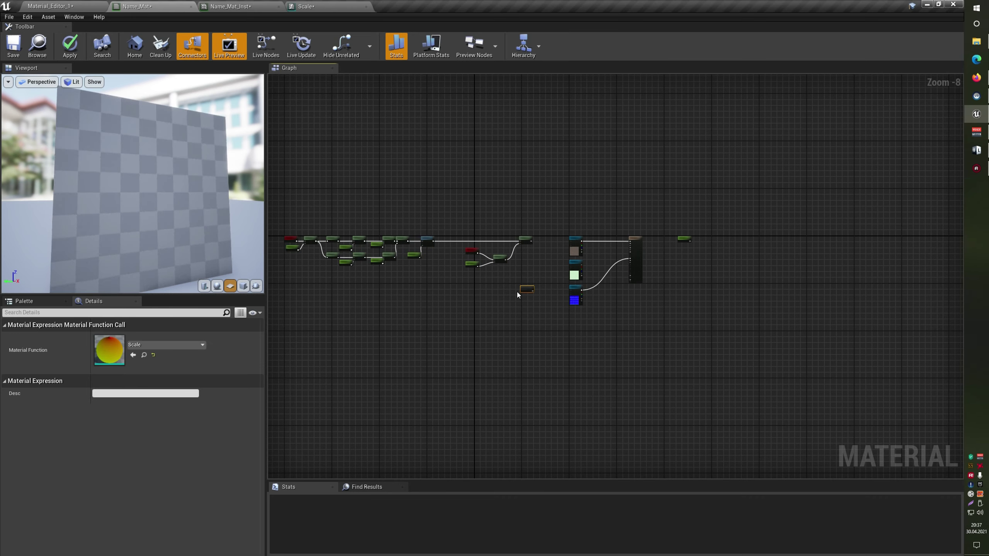
scroll(544, 287, up, 8)
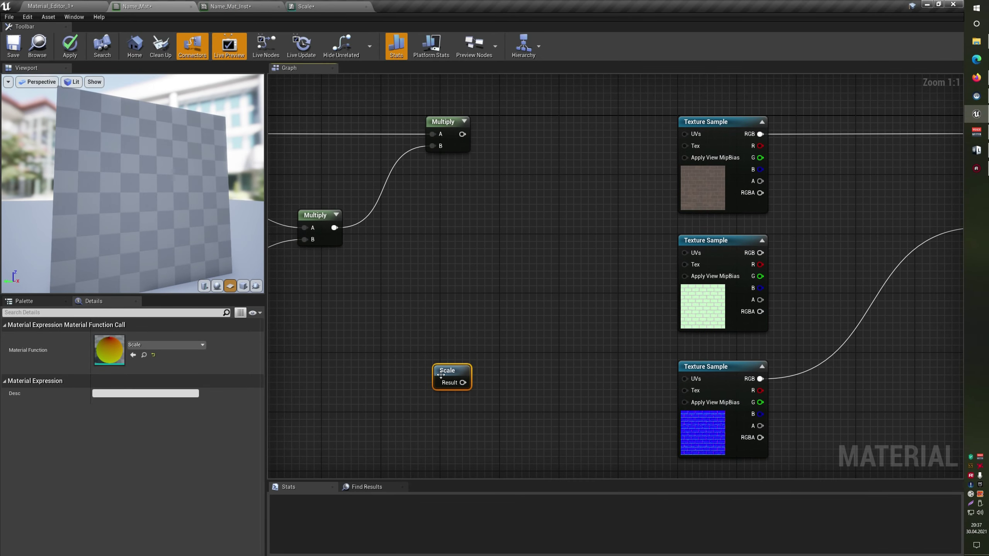
drag(441, 375, 575, 125)
- Delete the old cluster of UV nodes on the left of the graph
scroll(551, 183, down, 8)
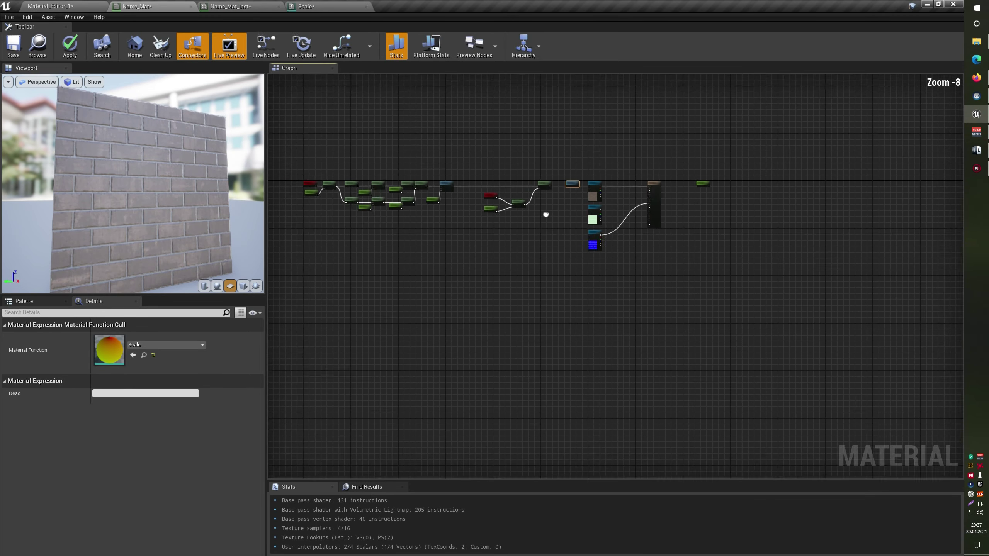
right_drag(545, 215, 640, 232)
drag(398, 157, 596, 269)
key(Delete)
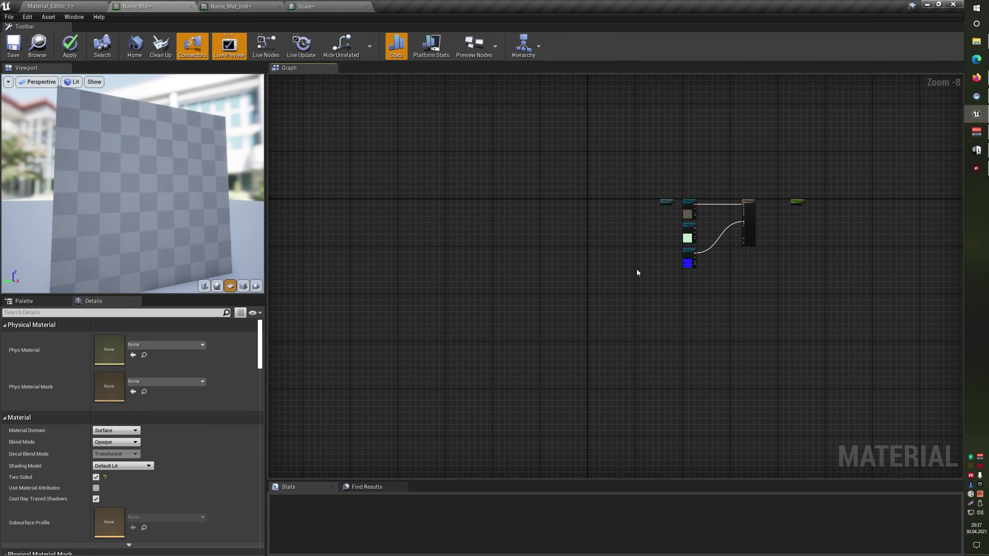
scroll(526, 272, up, 8)
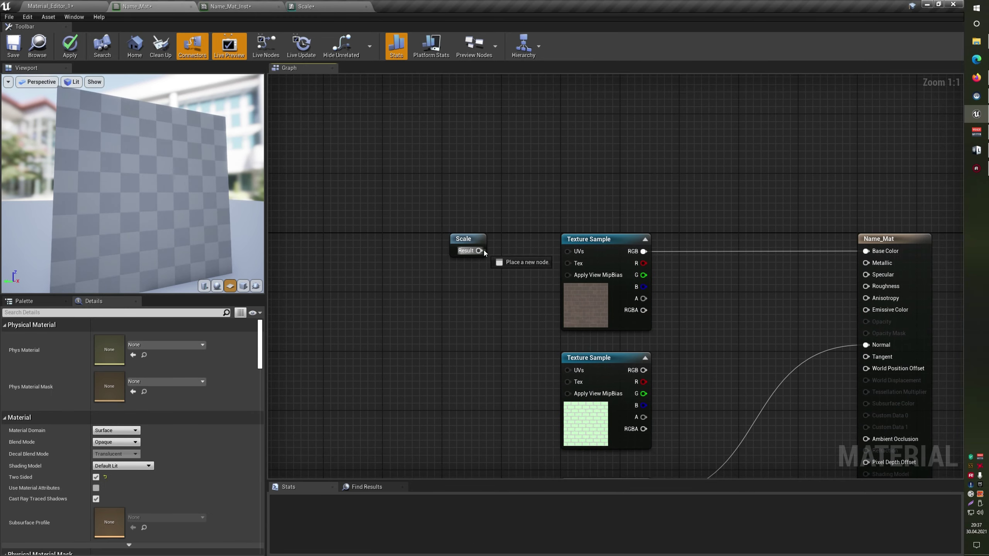
- Wire Scale to the top Texture Sample's UVs, and copies to the middle and bottom samples
drag(478, 251, 568, 251)
drag(461, 242, 513, 244)
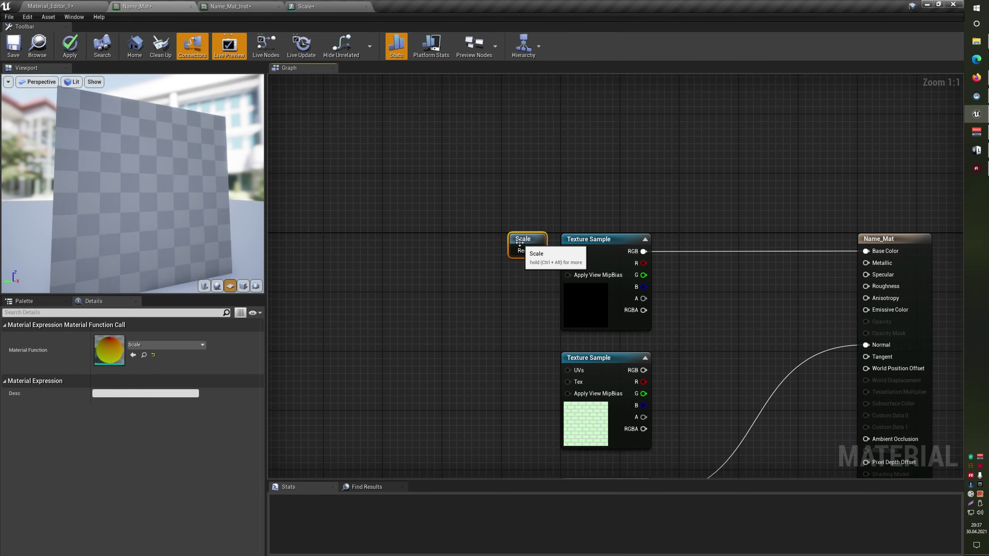
right_drag(520, 242, 489, 211)
key(ctrl+c)
key(ctrl+v)
mouse_move(526, 308)
mouse_down()
mouse_move(552, 293)
mouse_move(515, 285)
mouse_up()
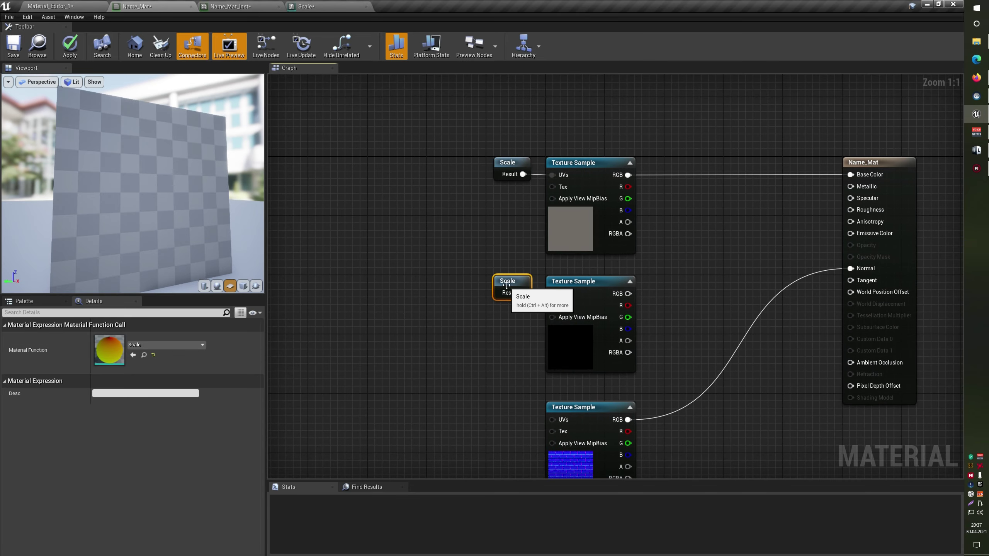
right_drag(499, 398, 484, 275)
key(ctrl+v)
mouse_move(502, 314)
mouse_down()
mouse_move(494, 284)
mouse_move(537, 296)
mouse_up()
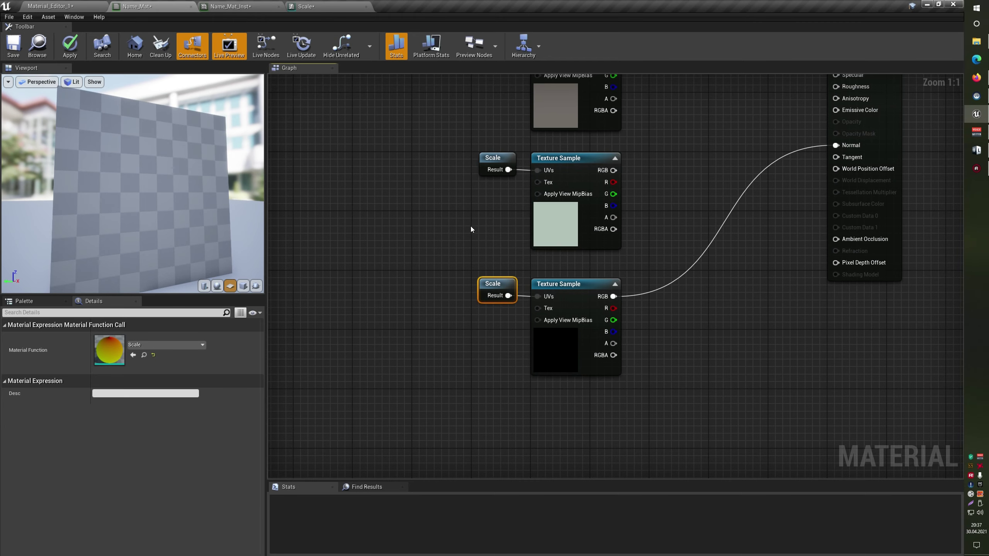
- Connect the middle texture's R channel to Roughness
scroll(471, 230, down, 3)
scroll(457, 338, up, 3)
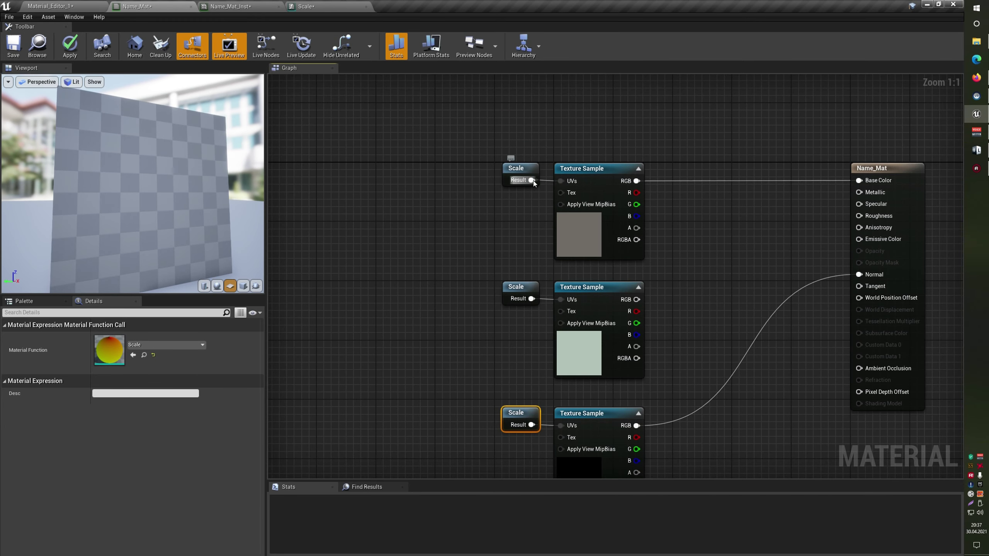
click(446, 250)
right_drag(445, 251, 337, 208)
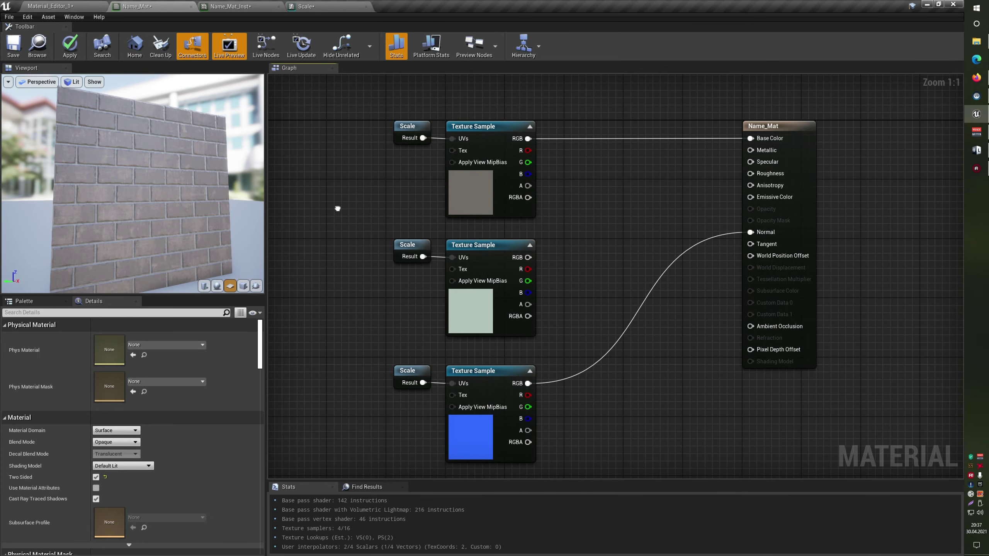
scroll(457, 278, down, 2)
scroll(706, 212, down, 4)
scroll(485, 238, up, 2)
scroll(462, 239, up, 1)
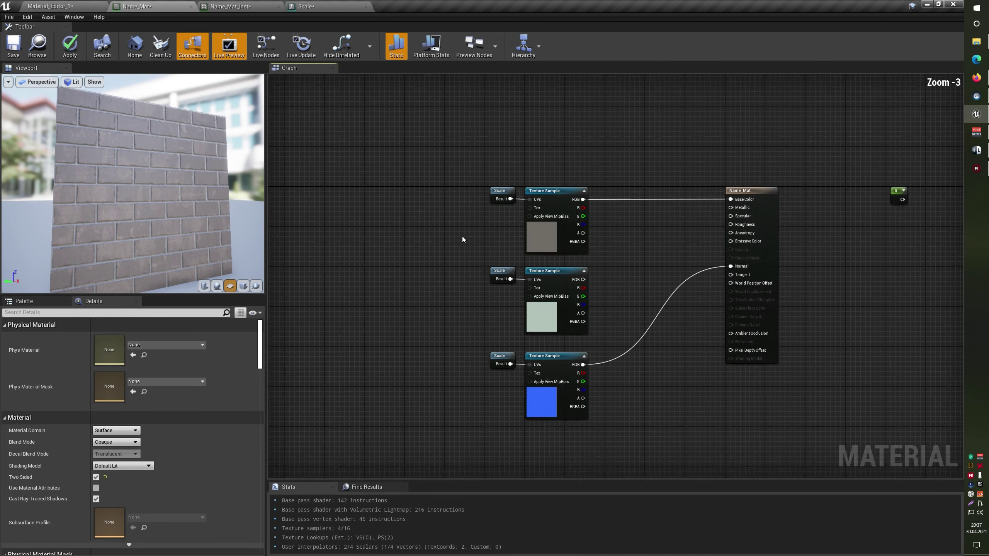
scroll(462, 239, up, 1)
scroll(631, 258, up, 2)
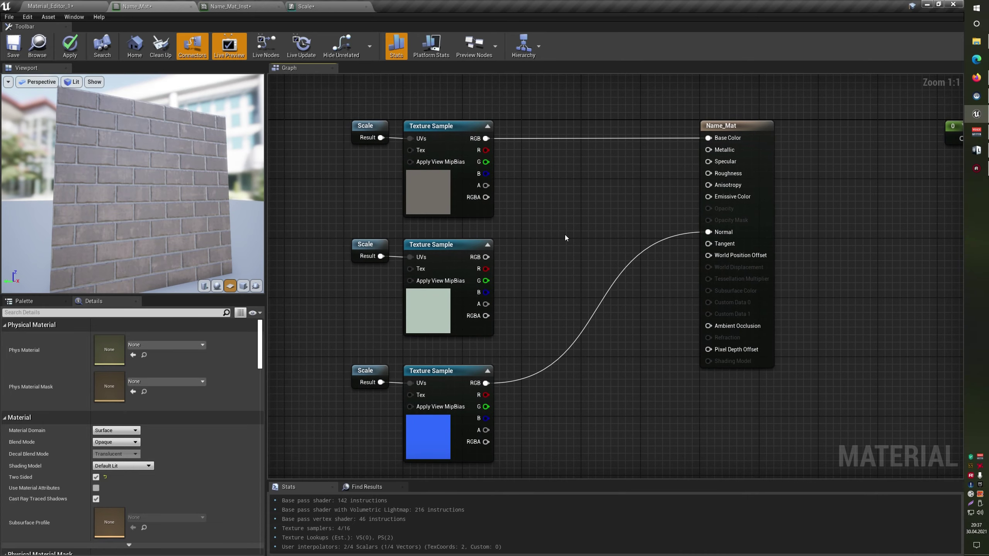
drag(486, 268, 715, 165)
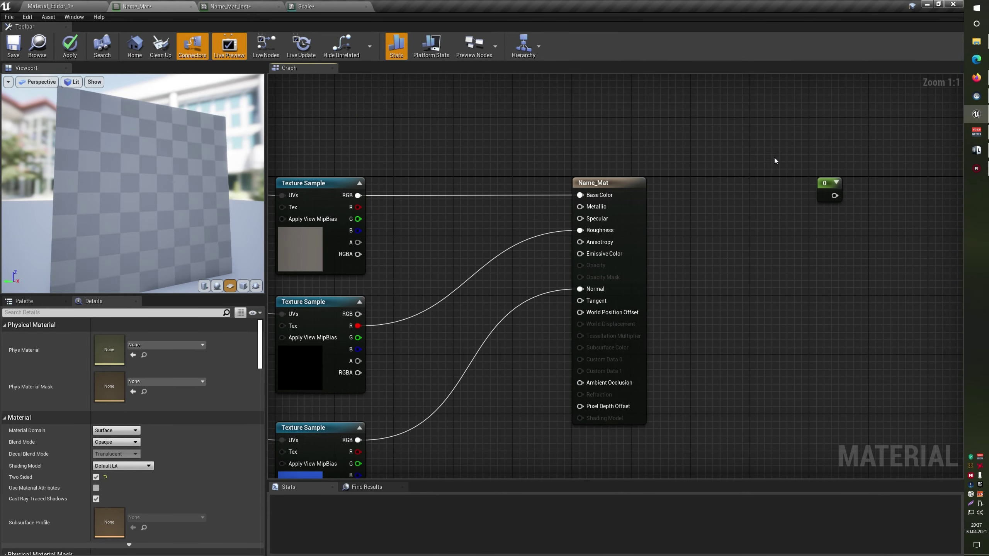
- Replace the stray constant with a new Constant 0 wired into Metallic
key(Delete)
click(496, 214)
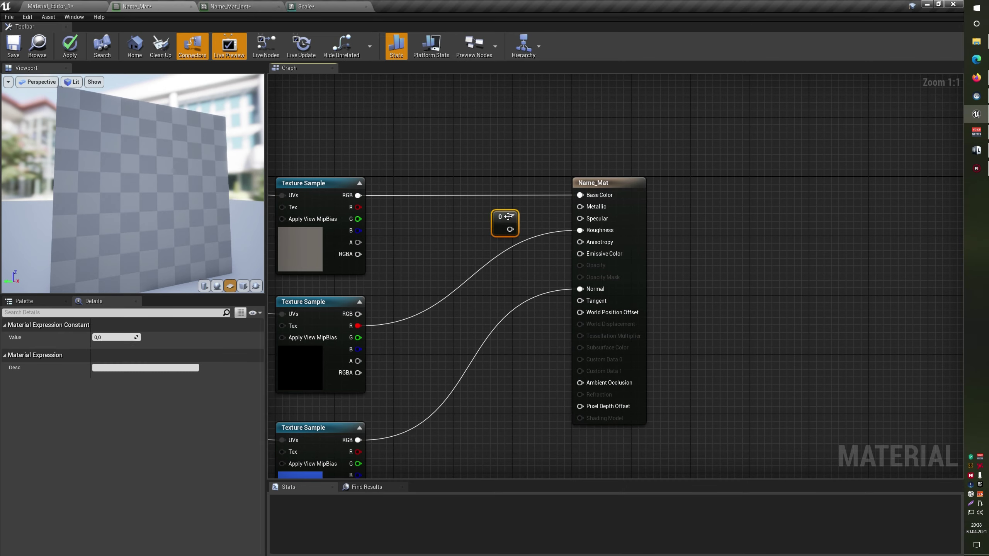
mouse_move(509, 230)
mouse_down()
mouse_move(580, 206)
mouse_move(426, 223)
mouse_up()
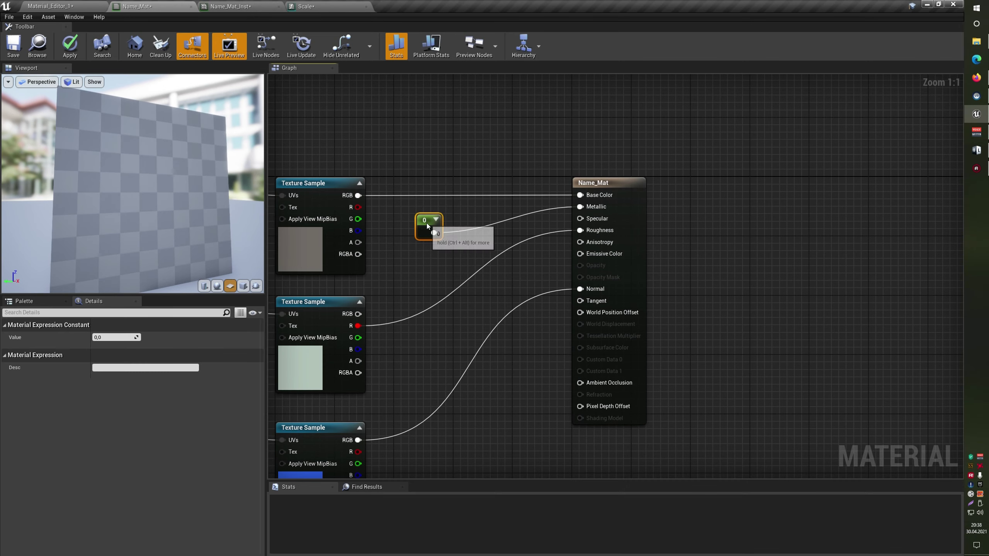
right_drag(427, 223, 532, 149)
- Connect the middle texture's G channel to Ambient Occlusion and apply the material
drag(468, 266, 712, 312)
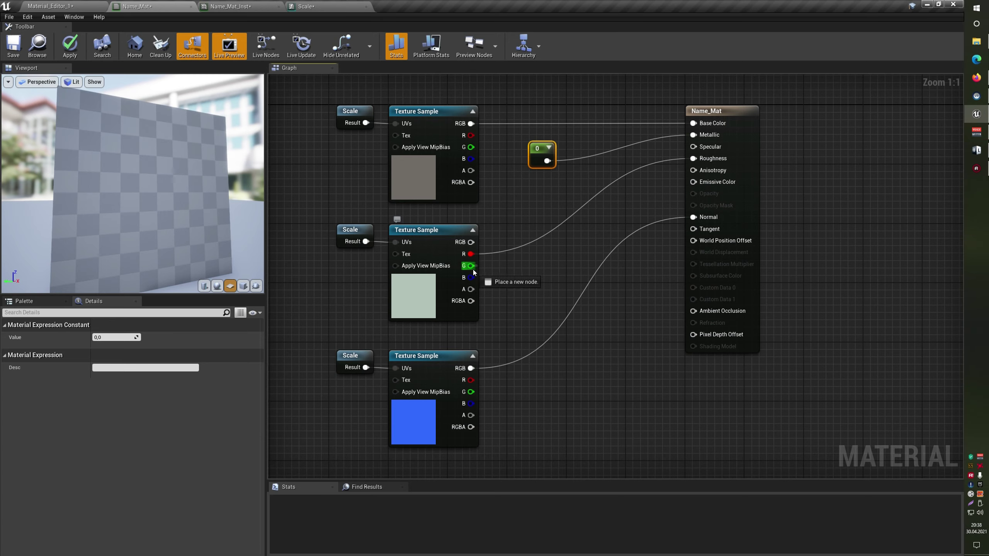
scroll(573, 374, down, 2)
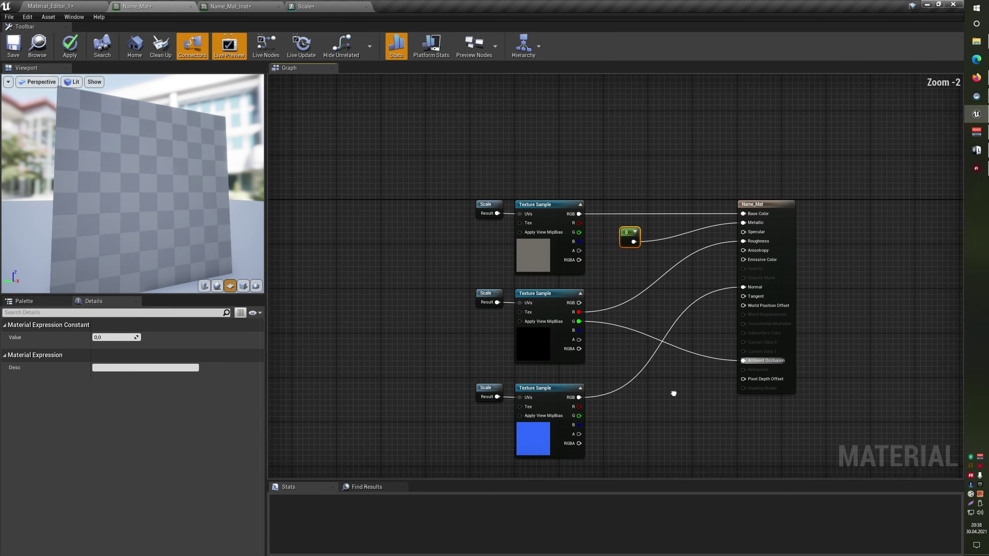
drag(708, 184, 693, 186)
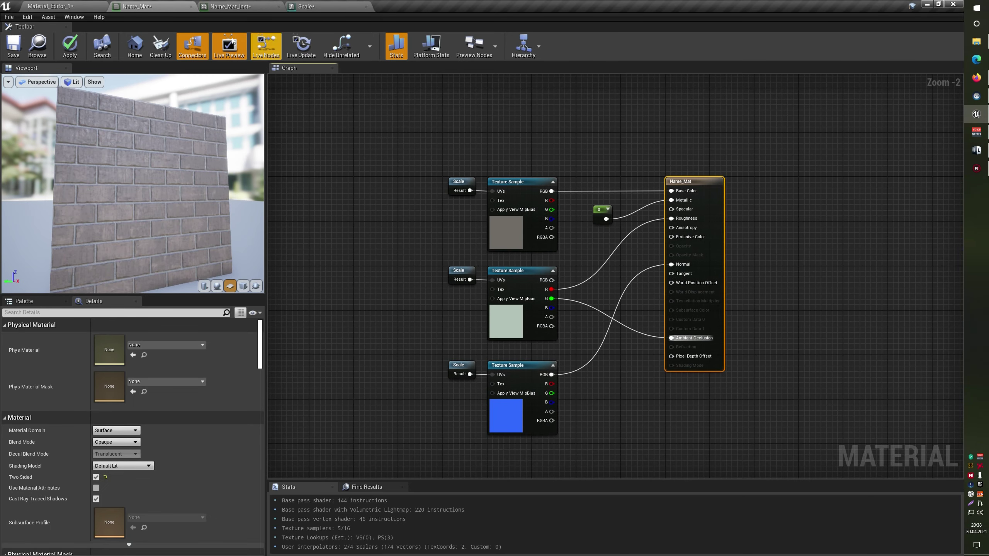
click(69, 45)
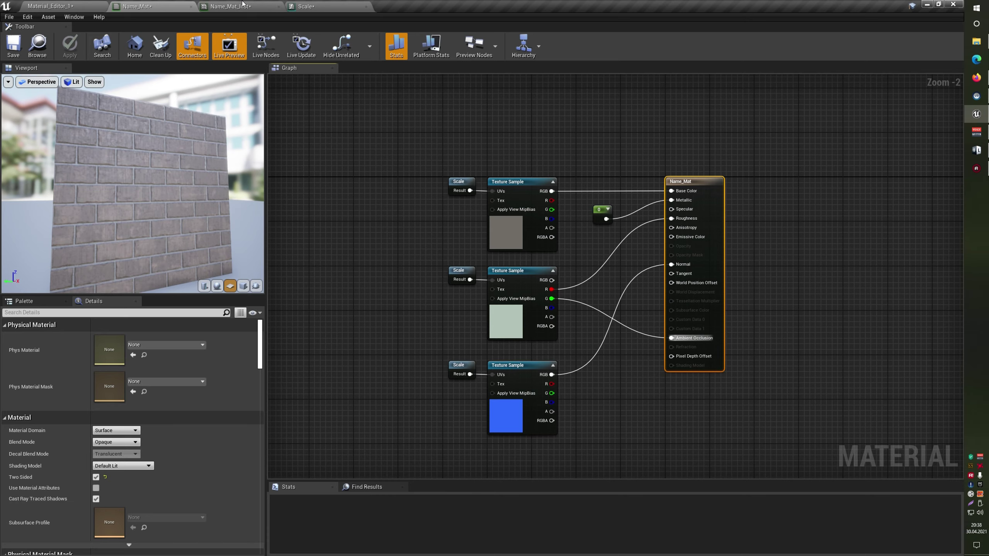
- Close the Scale function tab, preview Name_Mat_Inst on a cylinder, and return to Name_Mat
click(311, 7)
click(366, 7)
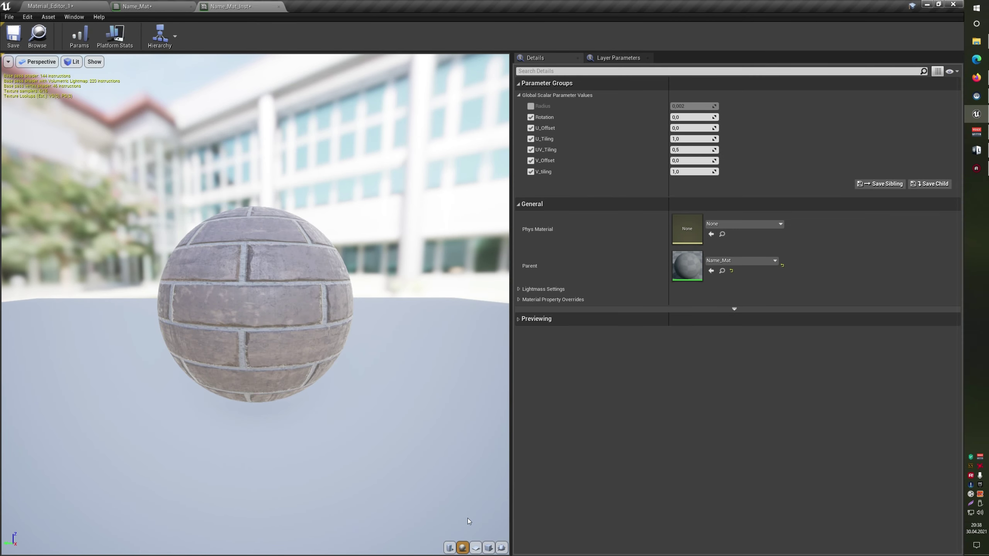
click(452, 547)
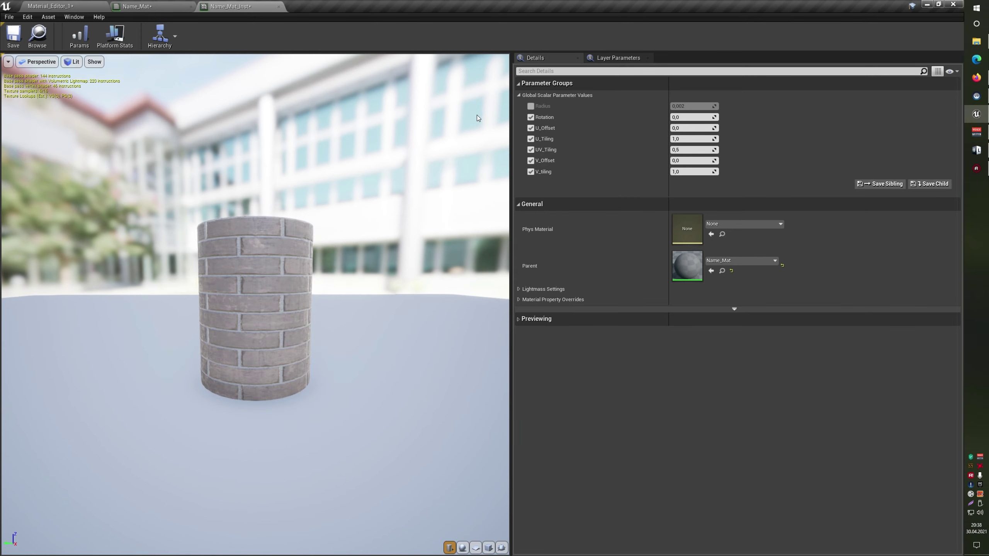
click(137, 6)
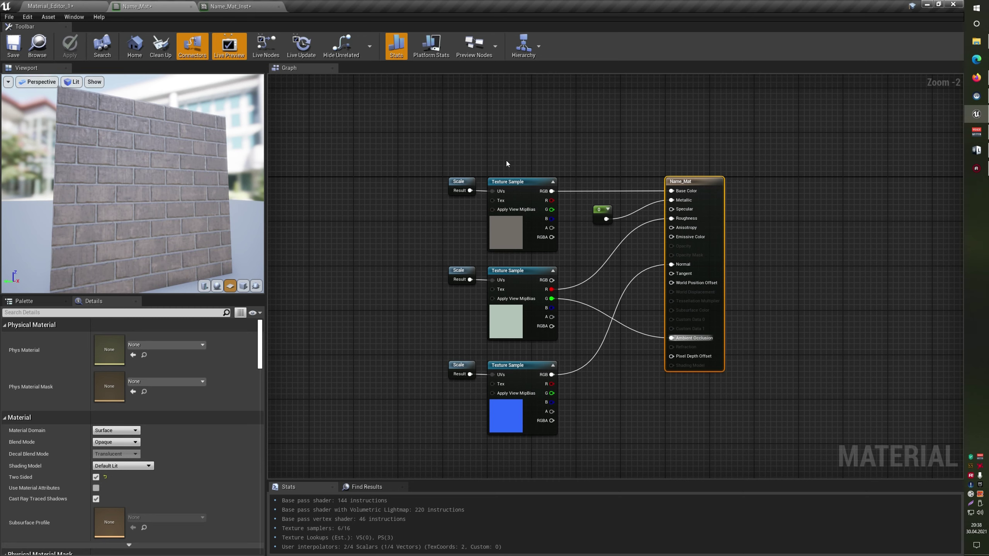
- Open the Scale function to inspect its nodes, then switch back to Name_Mat
right_drag(506, 161, 485, 137)
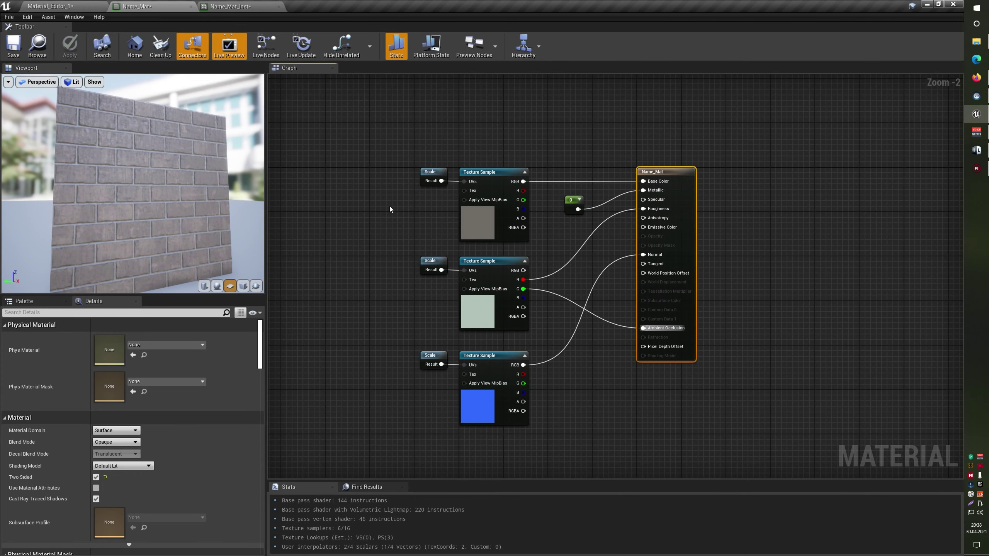
double_click(432, 172)
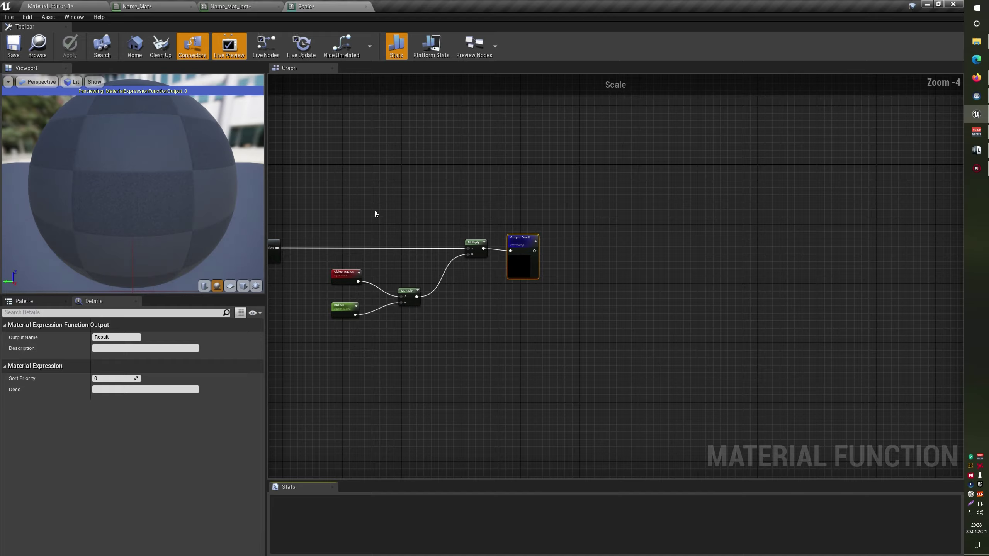
scroll(761, 212, down, 3)
drag(475, 166, 802, 292)
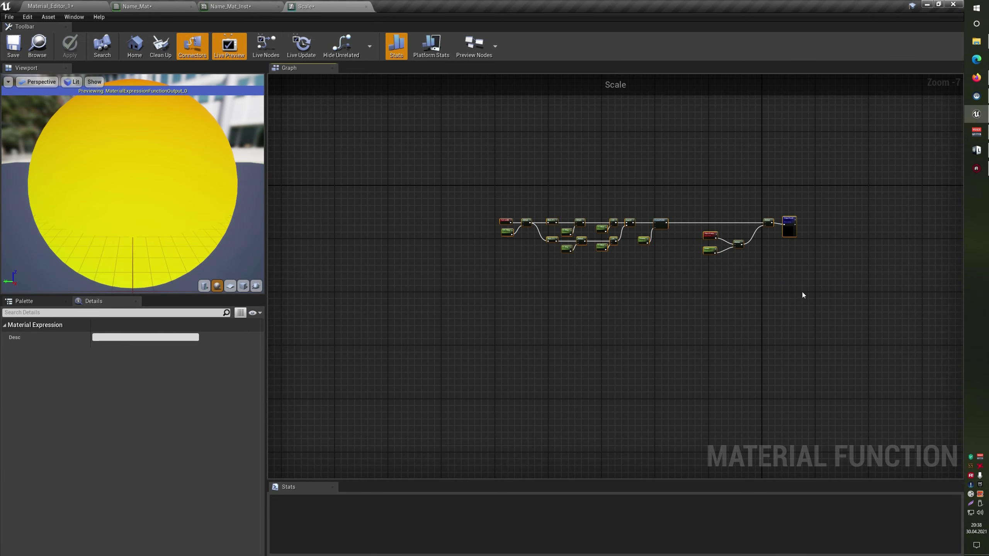
mouse_move(801, 292)
right_down()
mouse_move(676, 280)
mouse_move(617, 292)
right_up()
scroll(685, 277, up, 5)
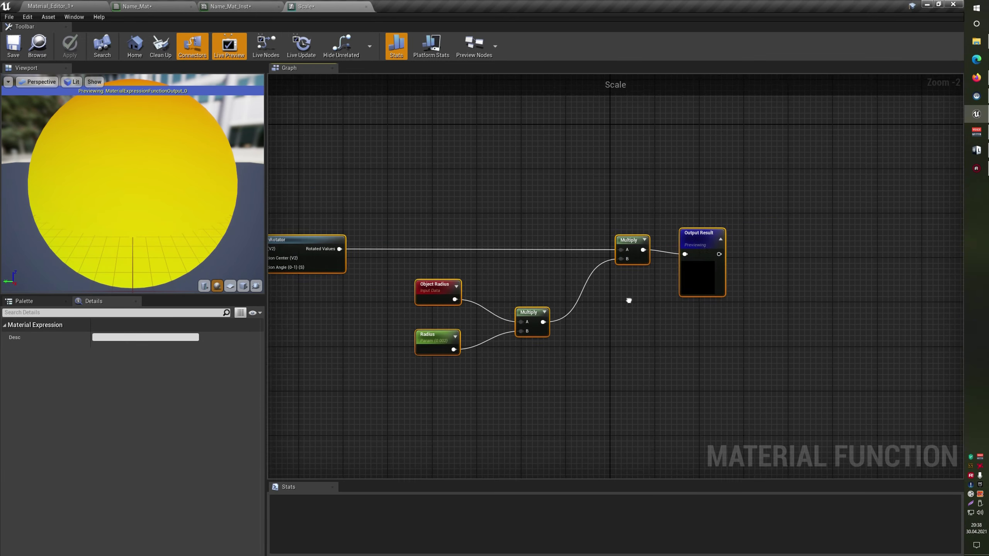
key(ctrl+shift+Tab)
key(ctrl+shift+Tab)
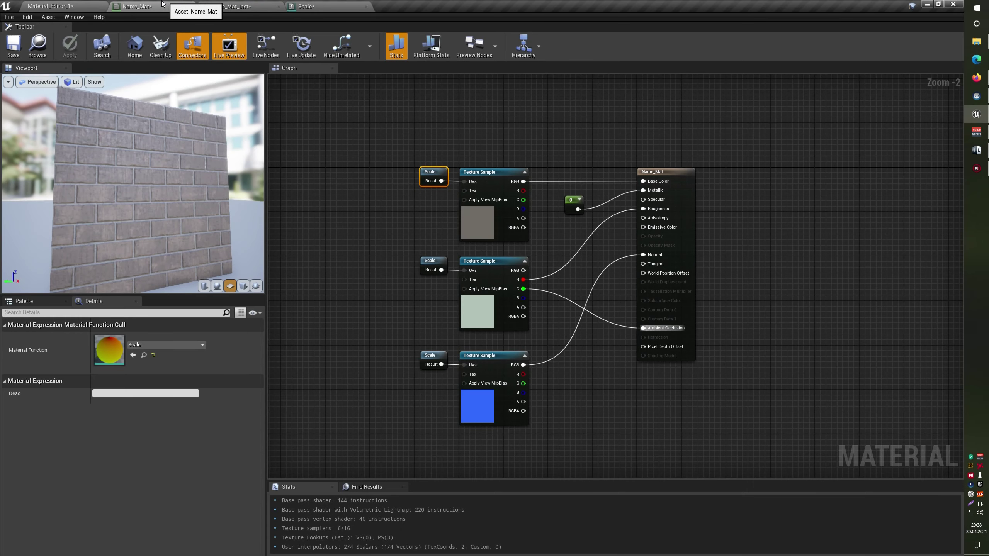
- Switch to the Material_Editor_1 level and move the camera closer to the brick cube
right_drag(395, 160, 289, 168)
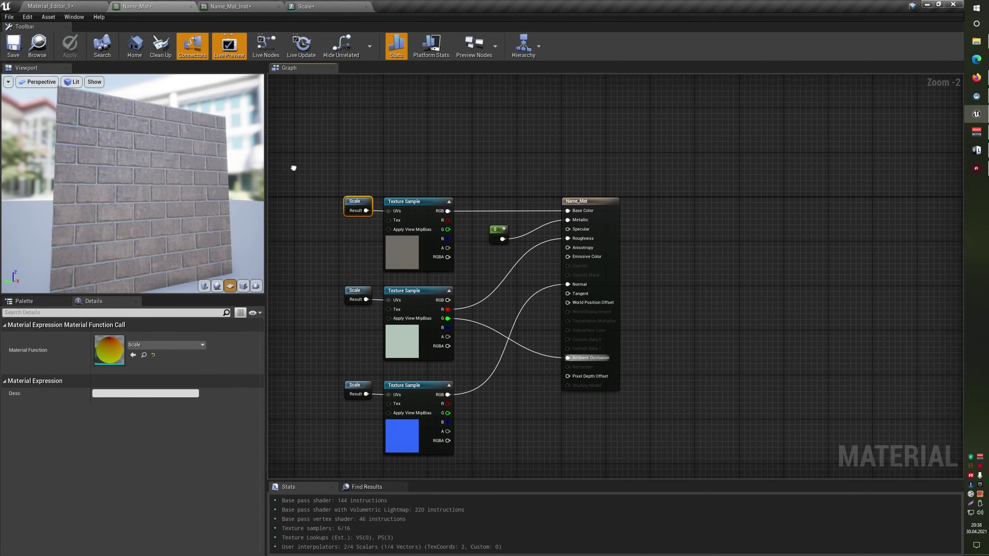
right_drag(289, 168, 300, 177)
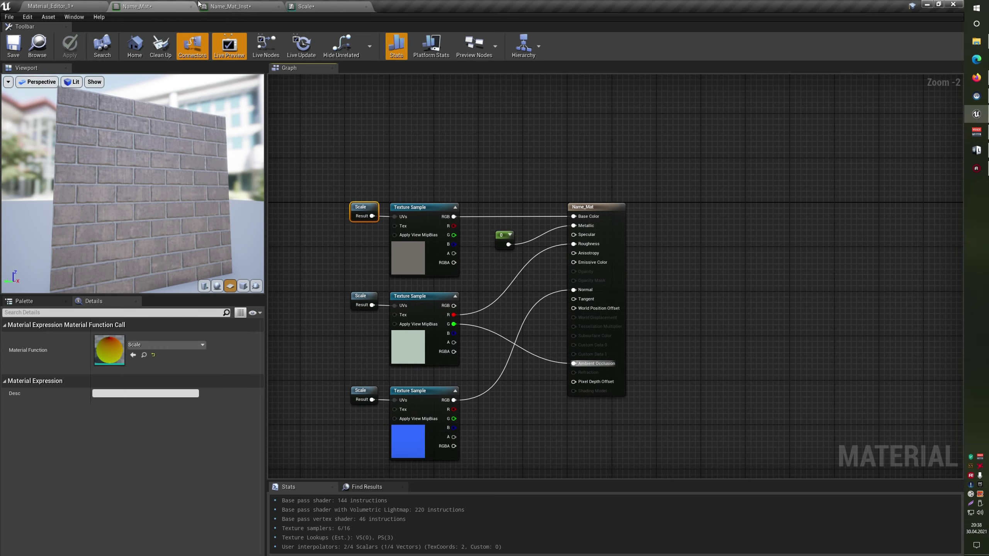
key(ctrl+shift+Tab)
drag(397, 159, 407, 175)
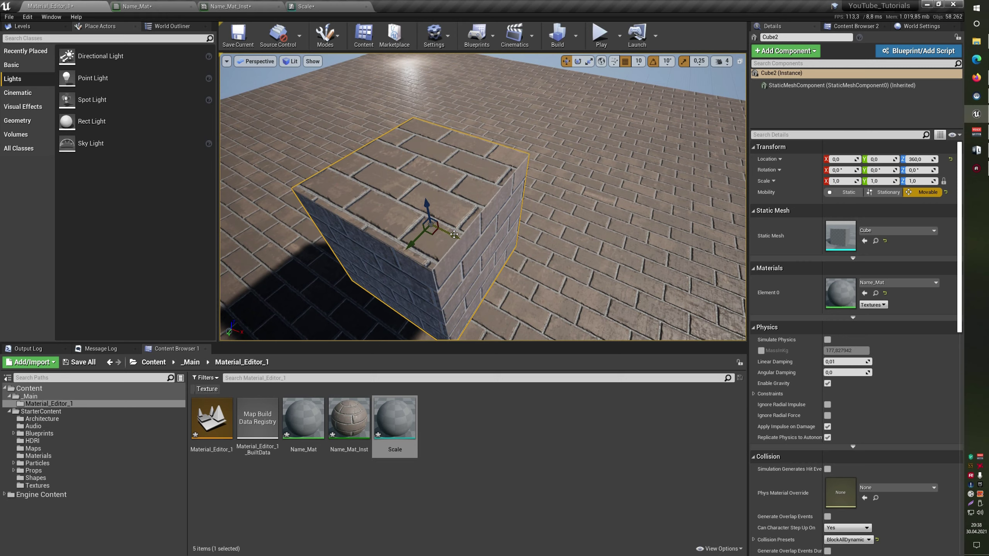
- Alt-drag the cube into a copy, Cube3, raise it to Z 380 and slide it along X
mouse_move(451, 232)
alt+mouse_down()
mouse_move(488, 260)
mouse_move(495, 228)
alt+mouse_up()
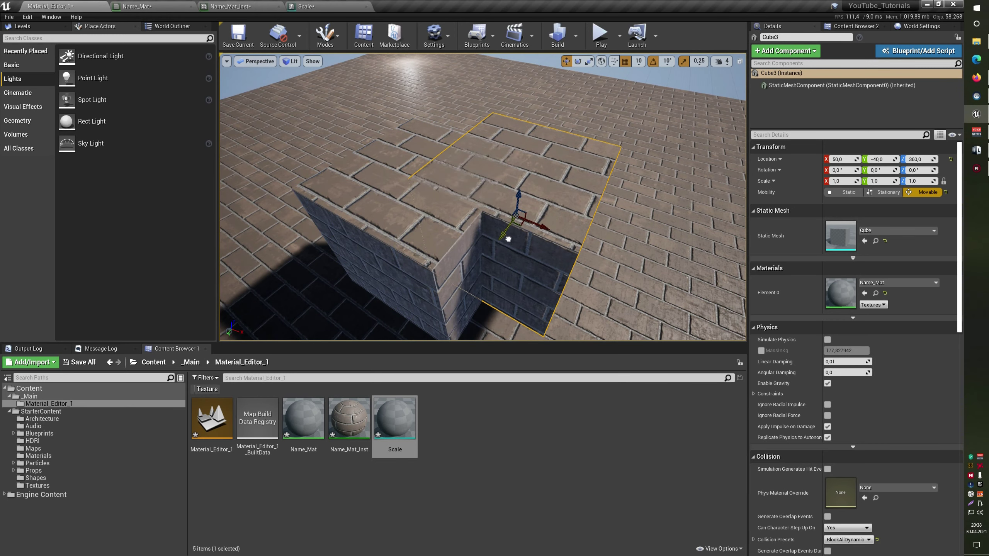
key(f)
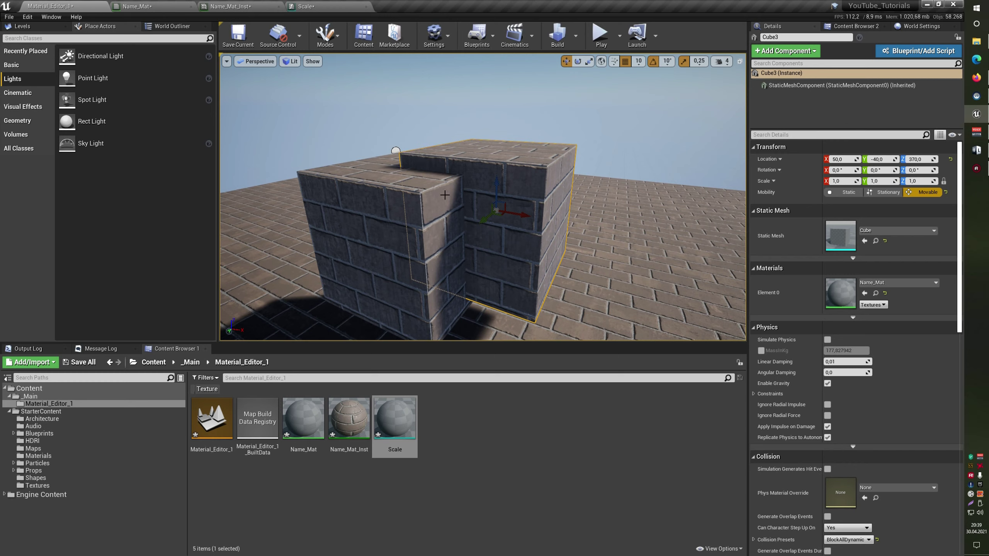
drag(494, 189, 494, 190)
mouse_move(495, 186)
mouse_down()
mouse_move(492, 175)
mouse_move(493, 219)
mouse_move(494, 176)
mouse_up()
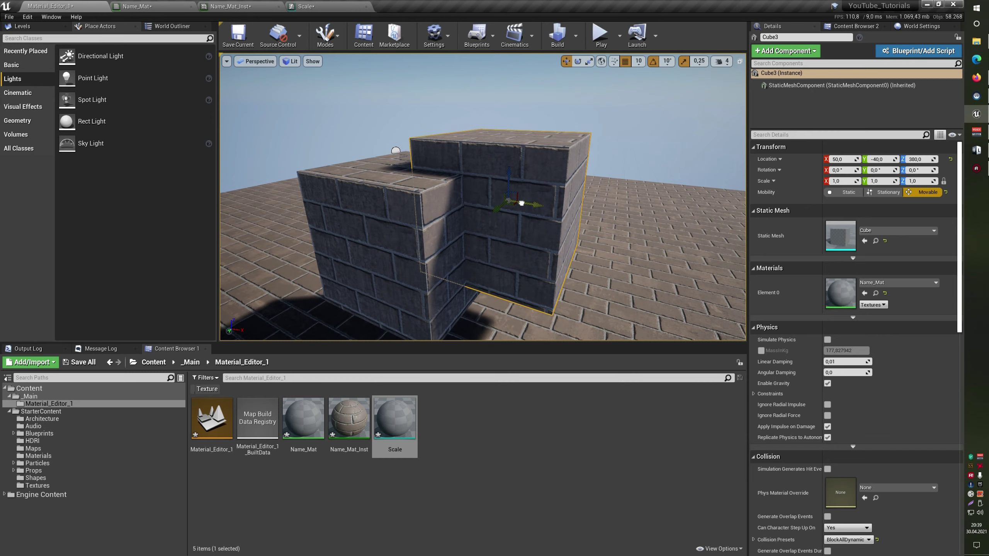
mouse_move(522, 202)
mouse_down()
mouse_move(542, 205)
mouse_move(518, 175)
mouse_up()
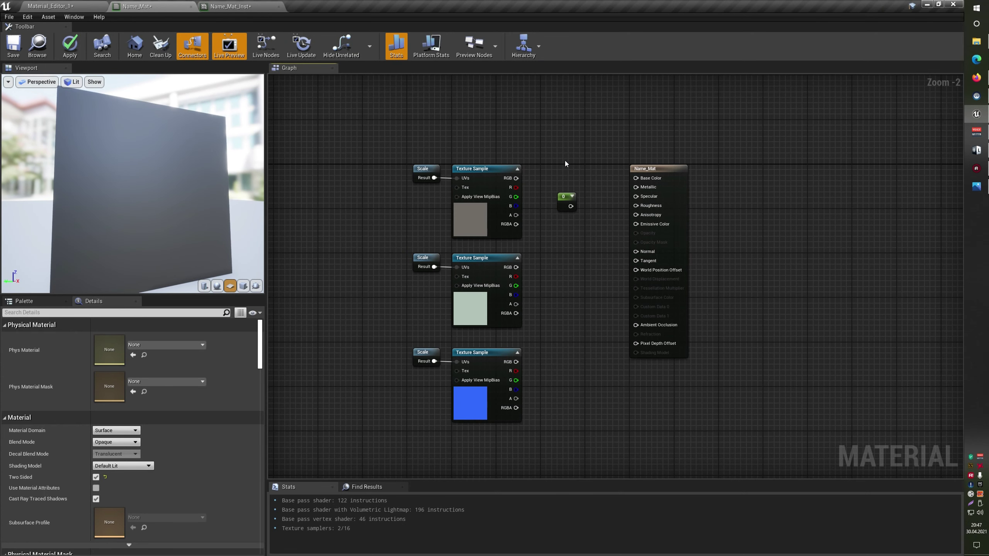
- Add a WorldAlignedTexture node to the Name_Mat graph via a 'world al' search
right_drag(486, 123, 532, 271)
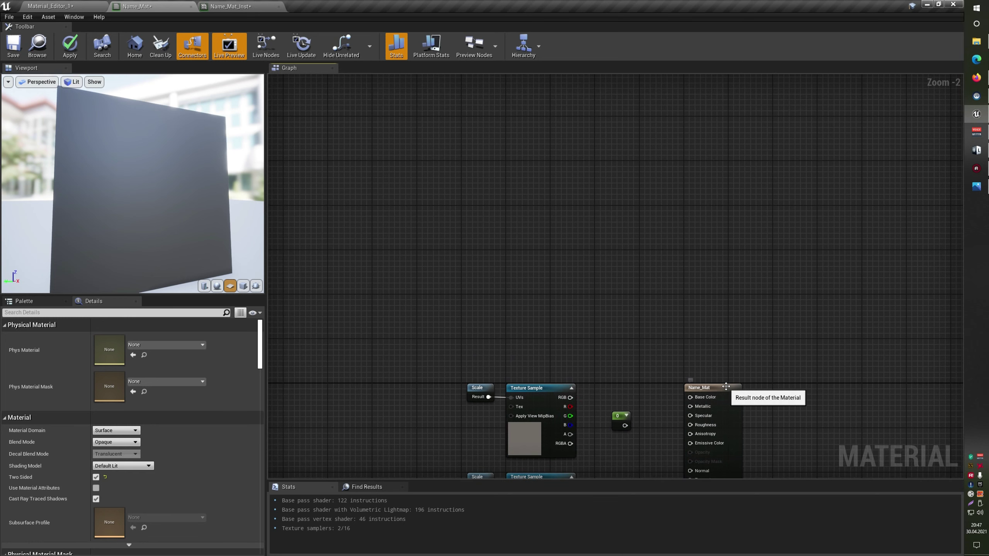
drag(724, 387, 786, 300)
right_drag(526, 244, 567, 296)
right_click(567, 300)
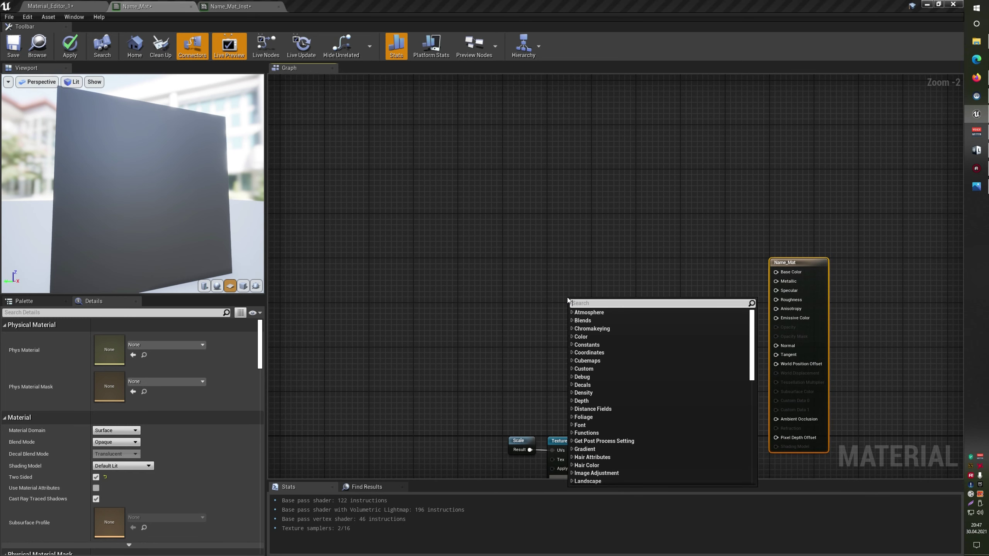
text(world al)
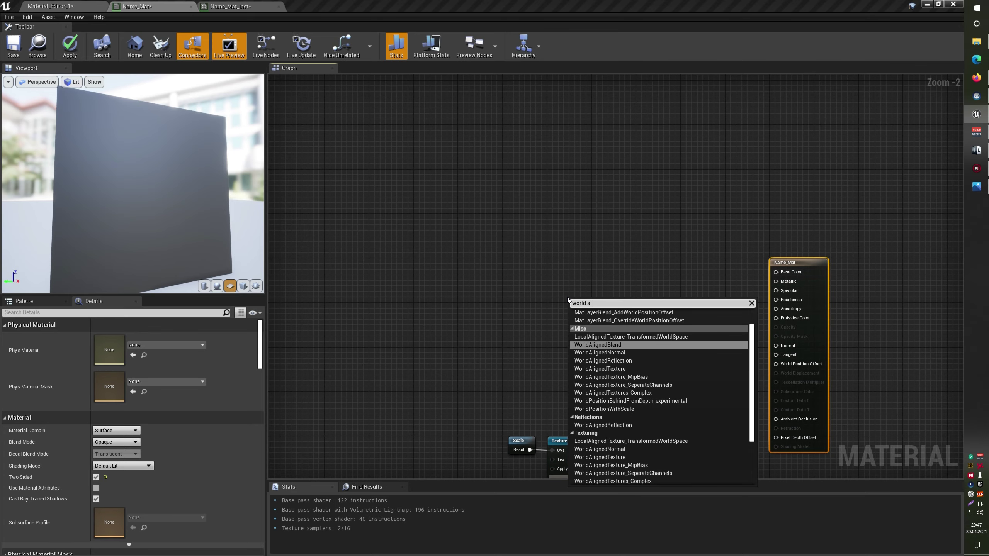
key(Down)
key(Down)
key(Down)
key(Return)
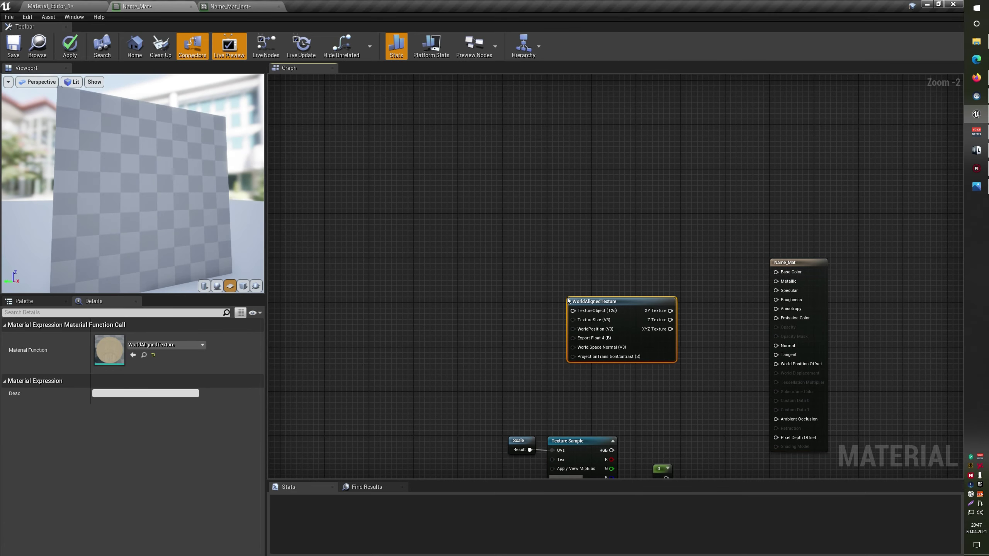
drag(619, 308, 558, 269)
right_drag(550, 332, 564, 332)
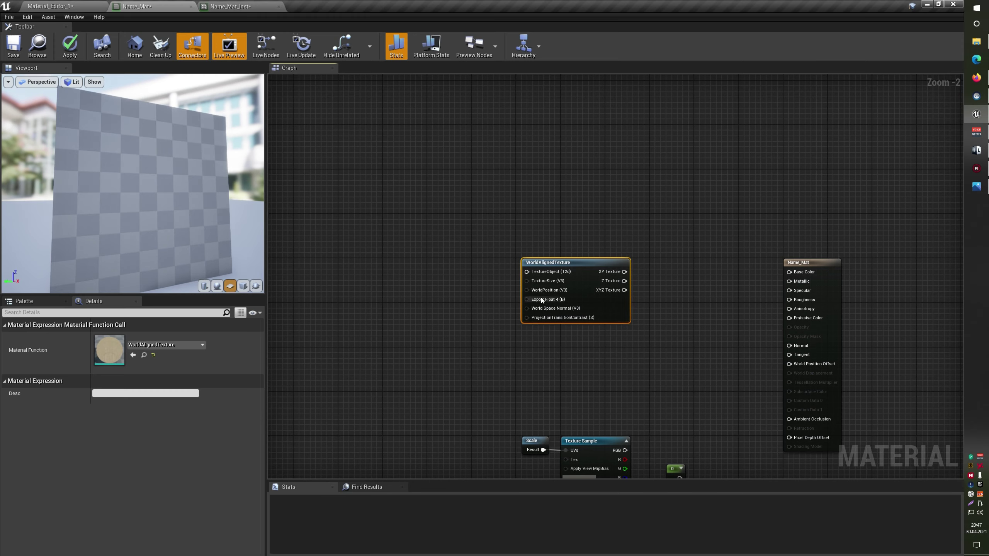
- Add a T_Brick_Clay_New_D Texture Object wired into WorldAlignedTexture's TextureObject input
right_drag(581, 375, 545, 251)
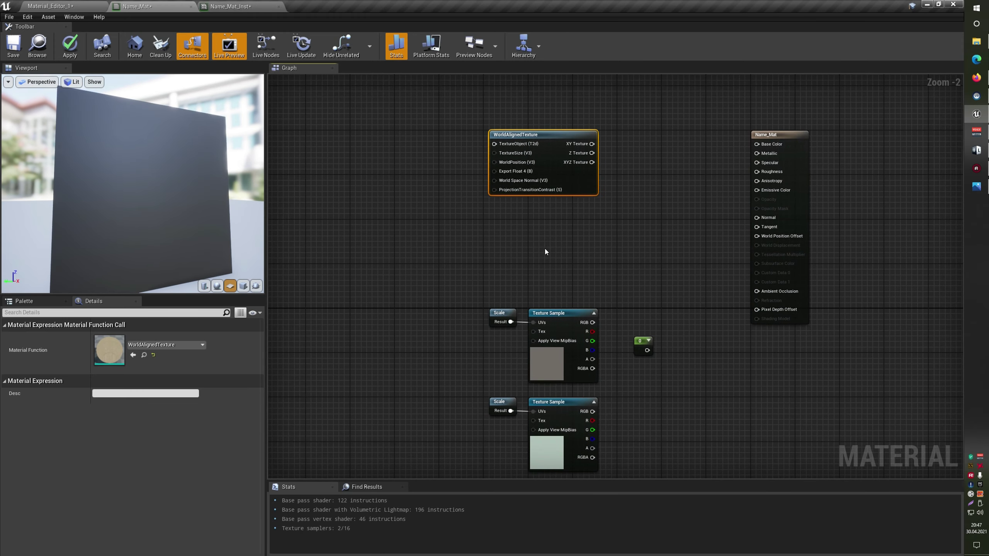
click(546, 352)
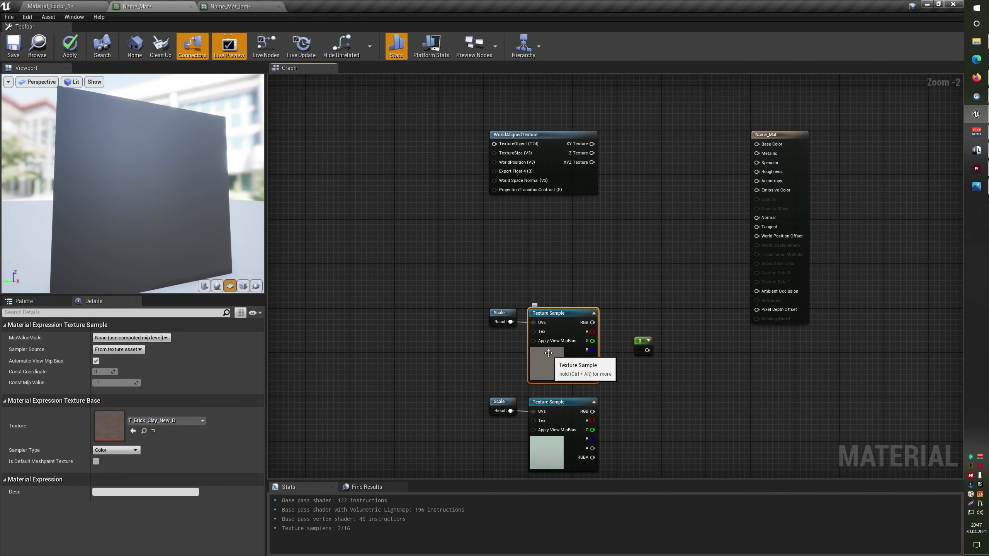
right_drag(455, 346, 537, 349)
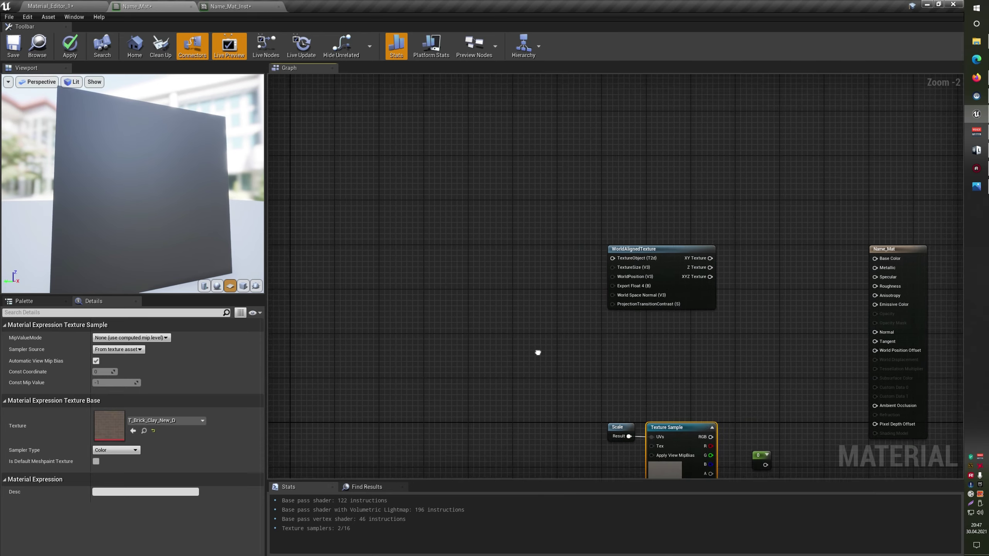
right_click(475, 274)
text(text)
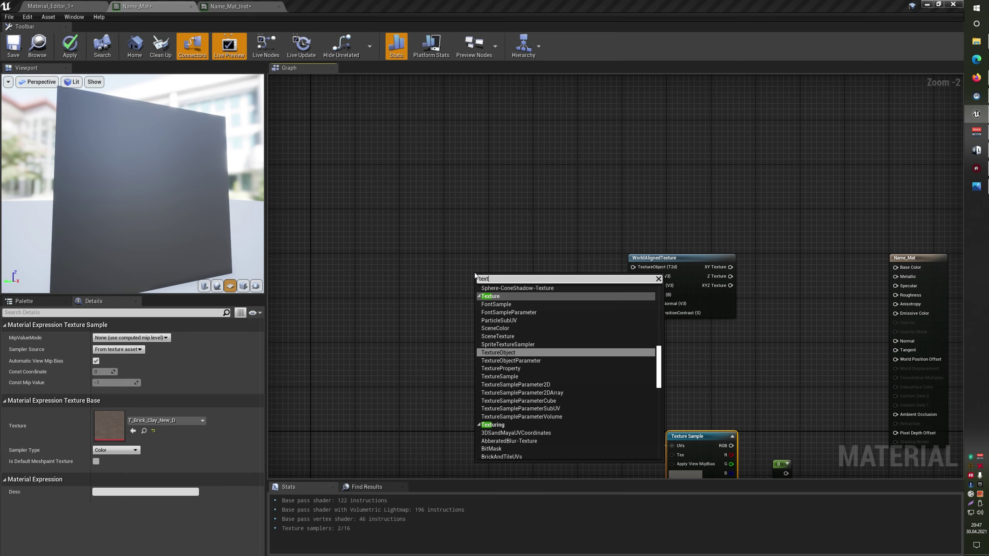
click(498, 353)
drag(517, 288, 654, 267)
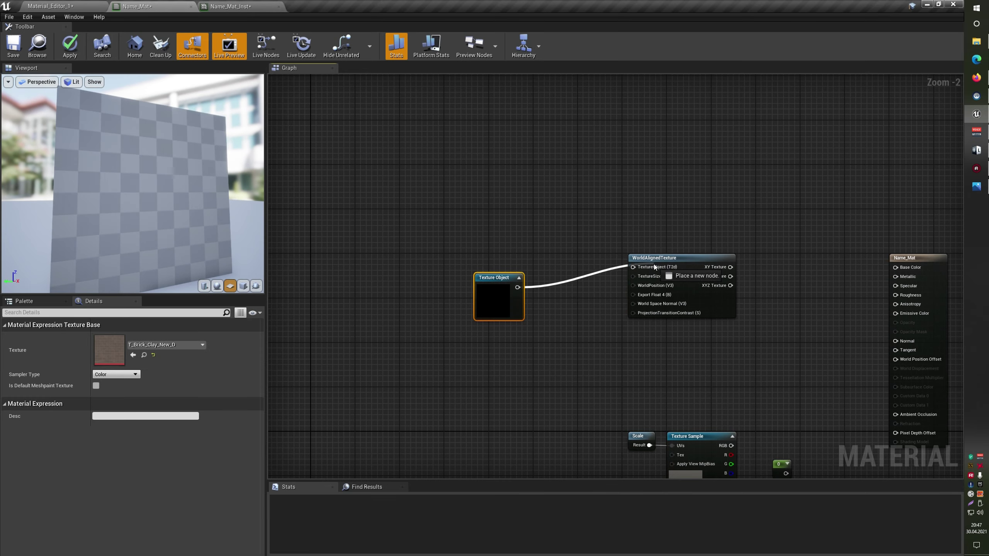
drag(491, 286, 506, 266)
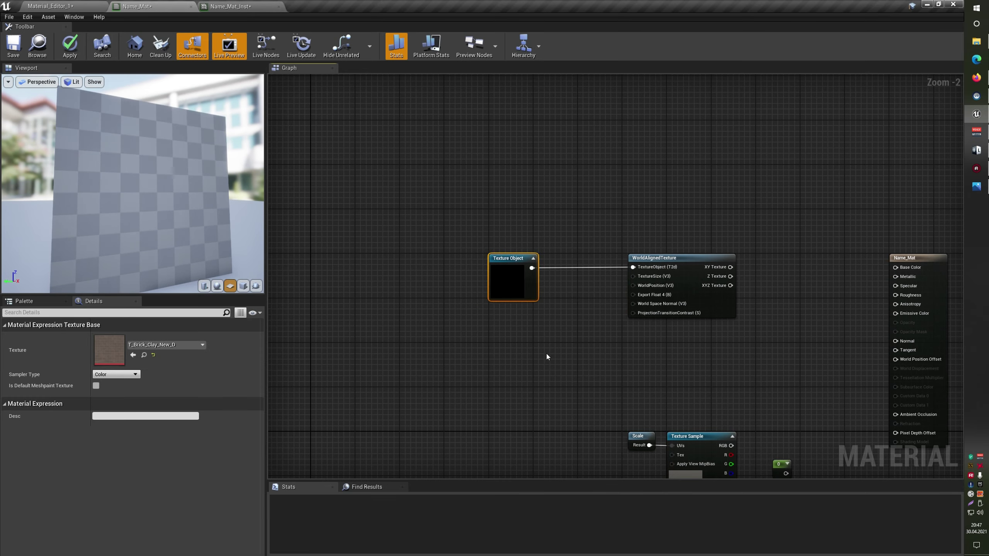
right_drag(499, 266, 539, 286)
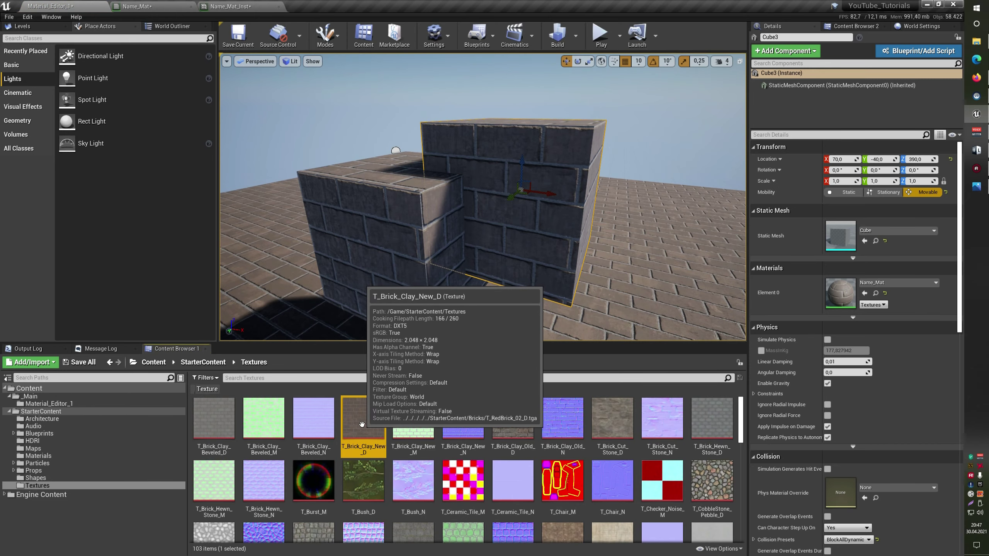
- Back in Name_Mat, centre the Texture Object and WorldAlignedTexture nodes in view
click(231, 6)
click(138, 6)
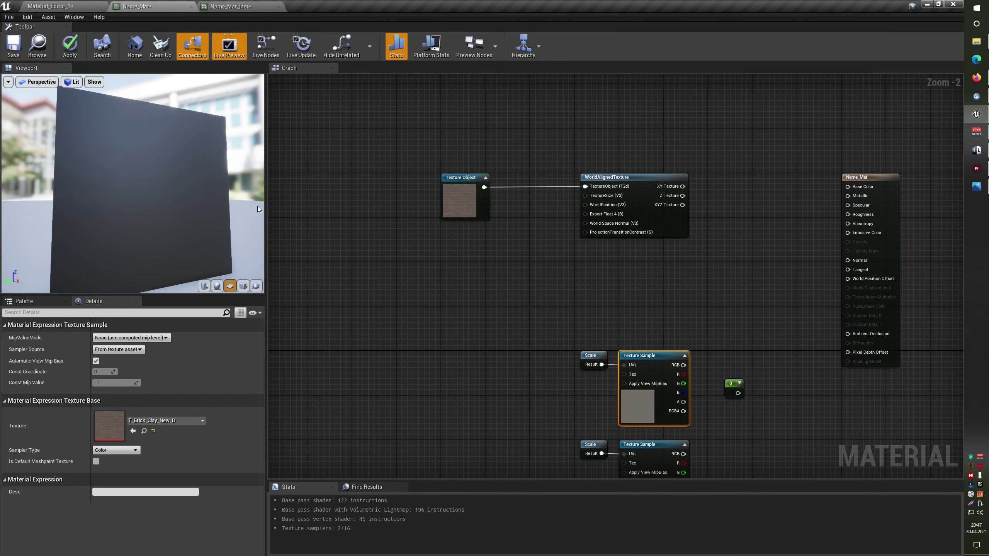
drag(401, 158, 450, 319)
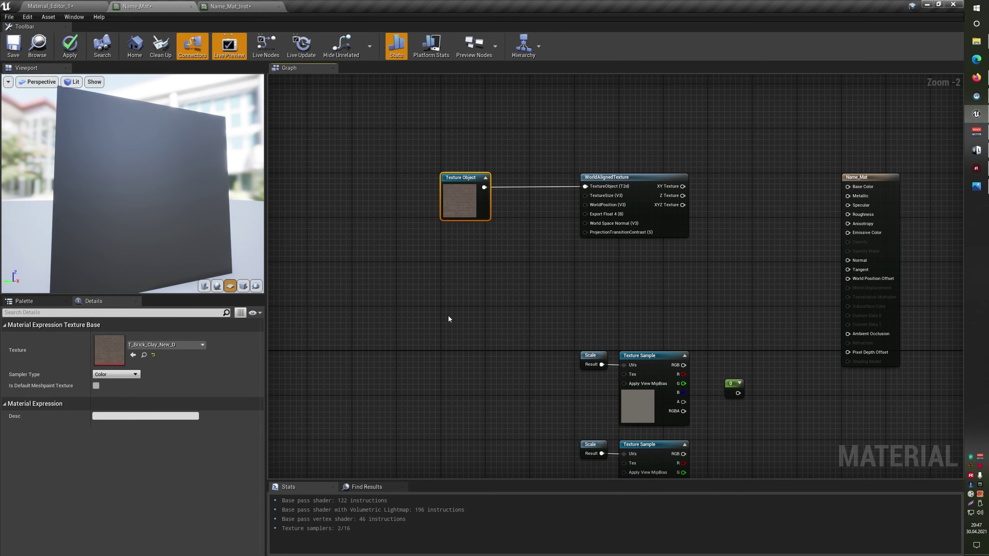
drag(408, 136, 500, 281)
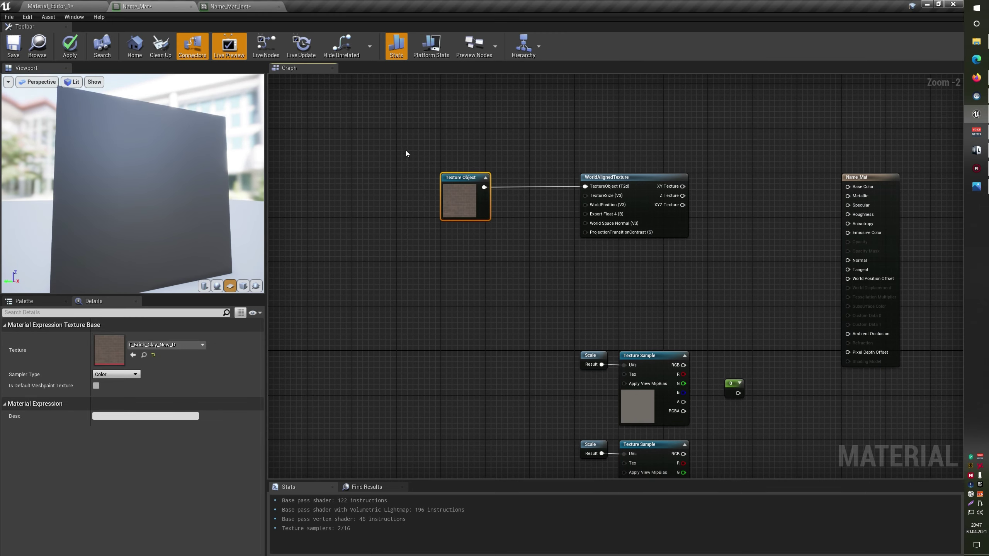
right_drag(526, 290, 489, 348)
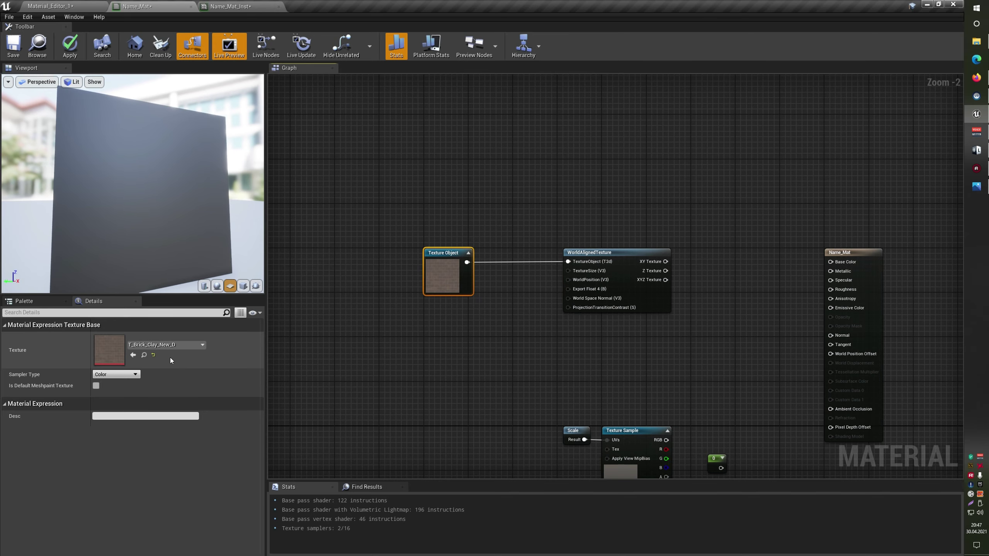
scroll(489, 298, up, 2)
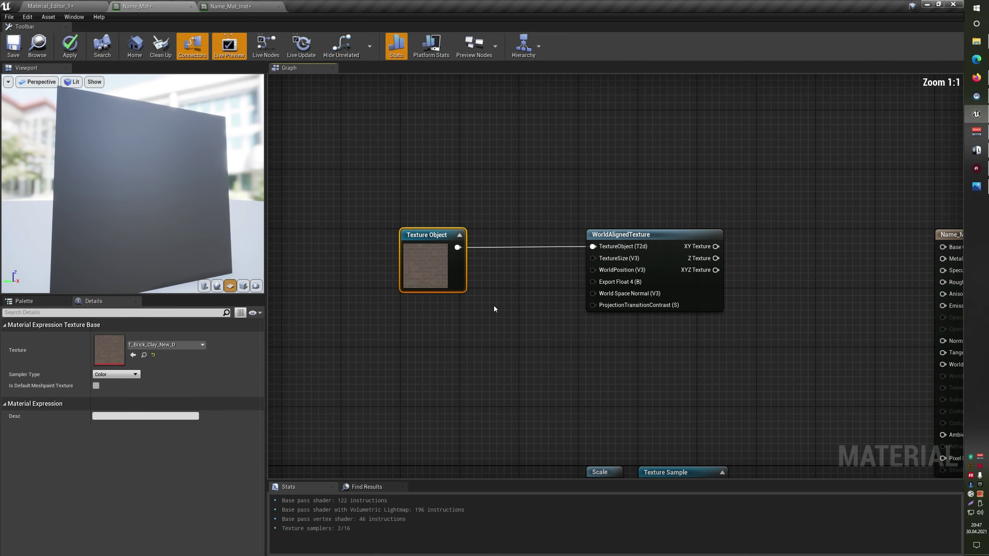
right_drag(511, 303, 561, 283)
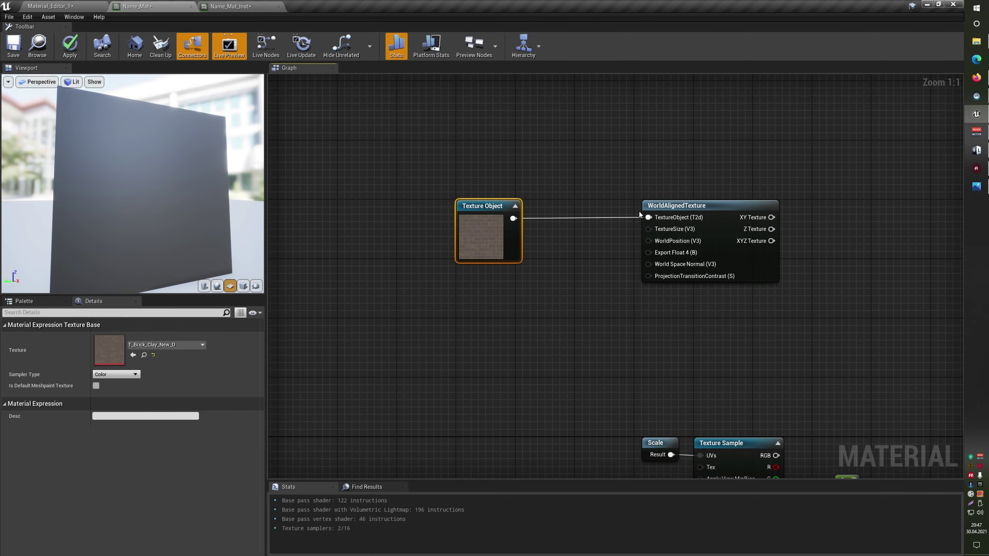
drag(639, 144, 769, 331)
right_drag(713, 311, 631, 327)
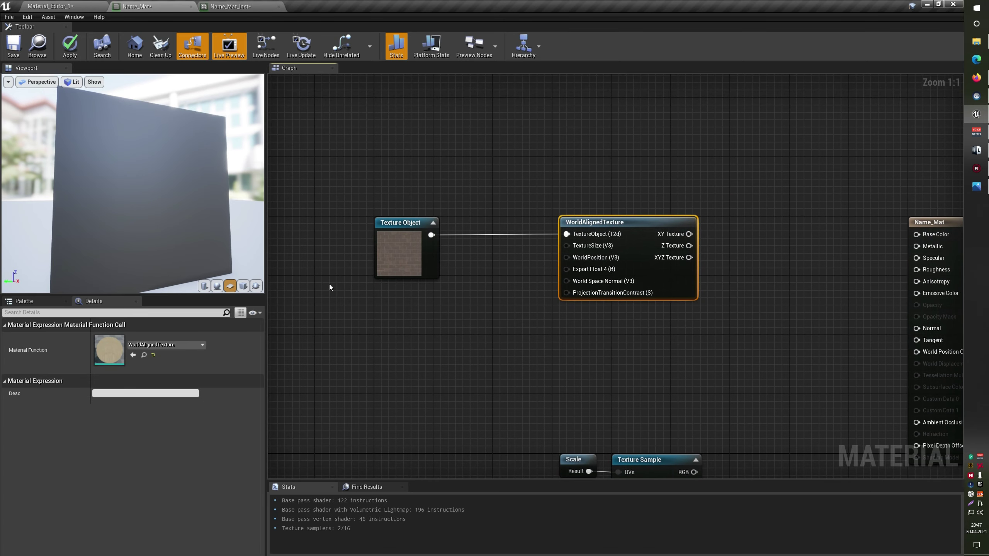
- Switch the material preview to a cube mesh and orbit it to an angled view
click(243, 285)
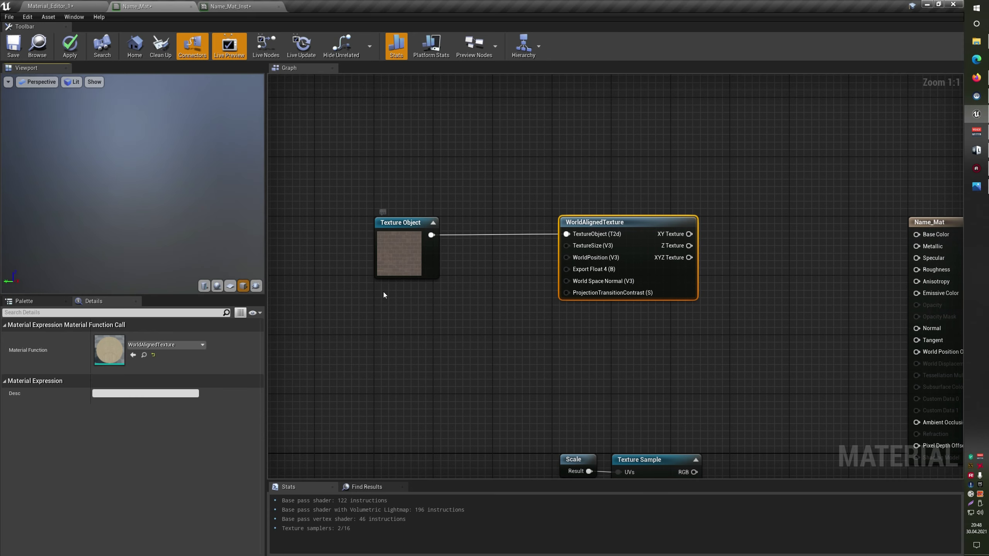
drag(175, 203, 219, 206)
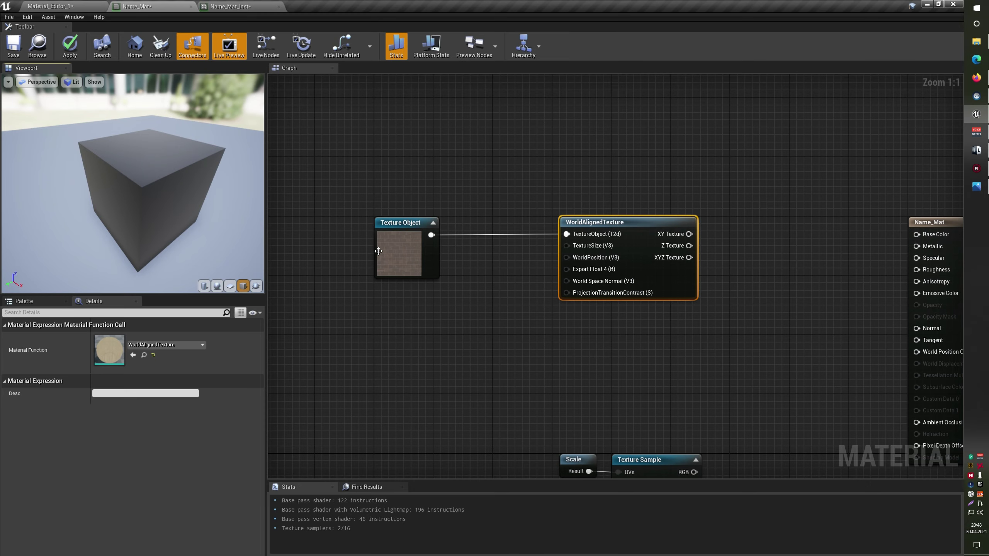
click(339, 171)
click(400, 234)
mouse_move(464, 354)
right_down()
mouse_move(518, 340)
mouse_move(473, 360)
right_up()
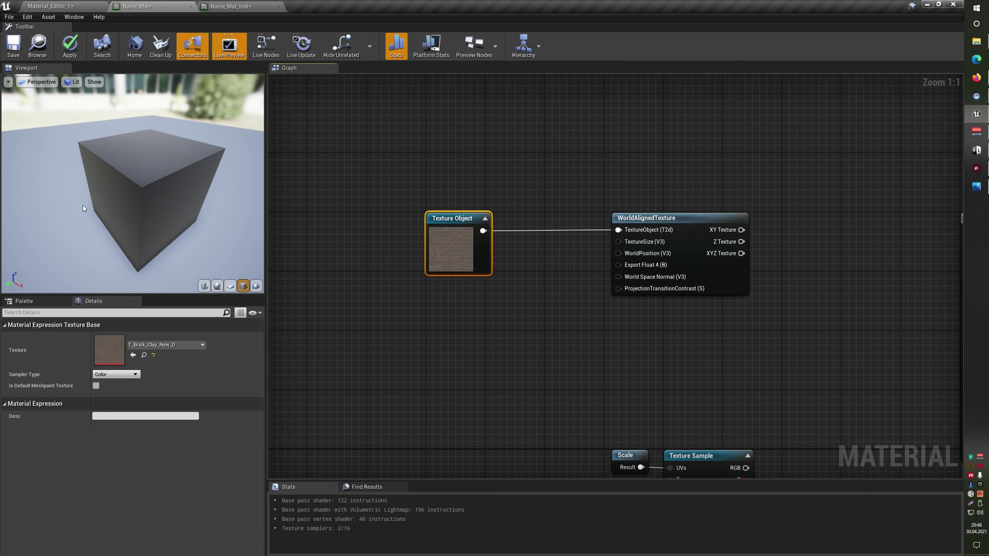
- Place three constant nodes, then select and delete them
click(447, 299)
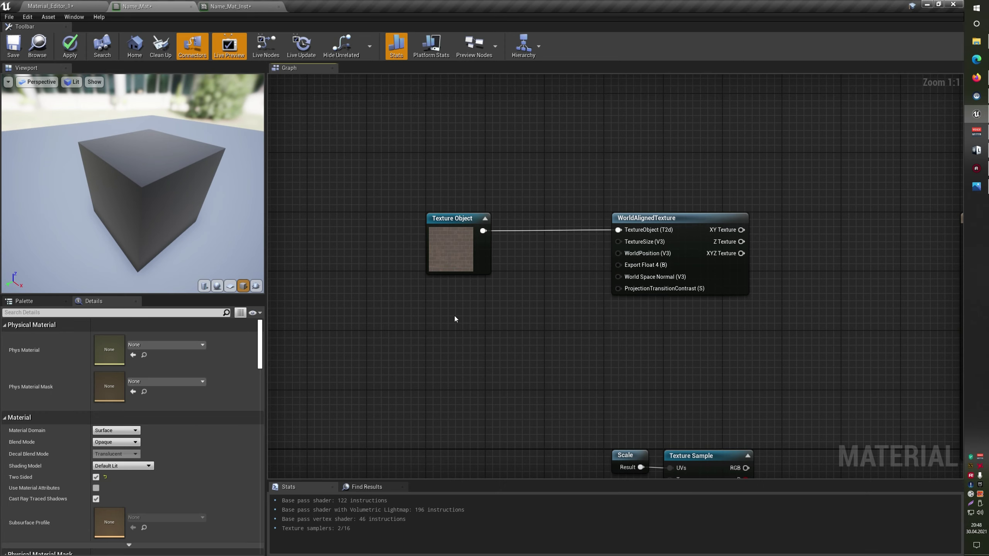
click(450, 306)
click(458, 352)
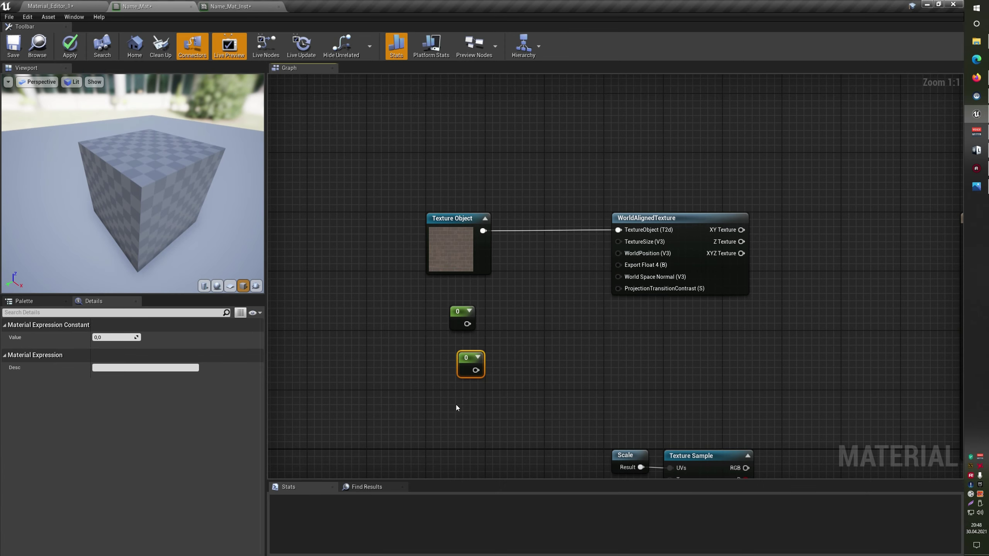
click(453, 407)
drag(423, 306, 523, 453)
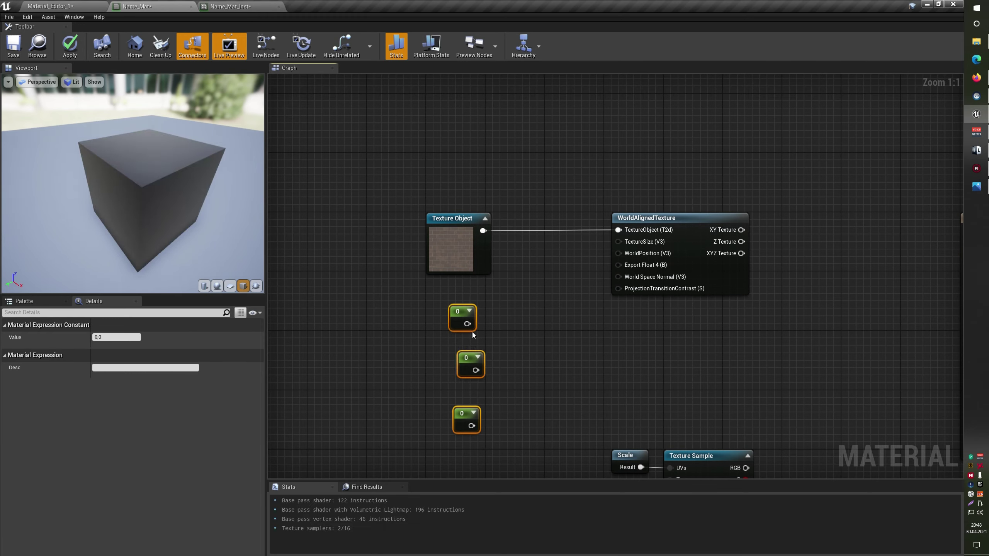
key(Delete)
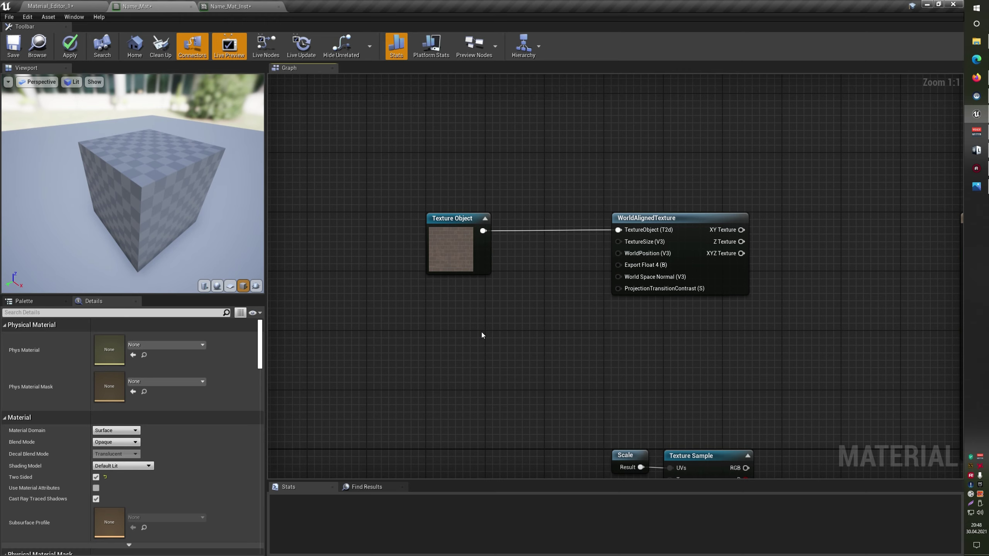
- Add three Scalar Parameter nodes and rename the first placeholder to 'Param'
click(461, 303)
text(ssssssssssssssssssss)
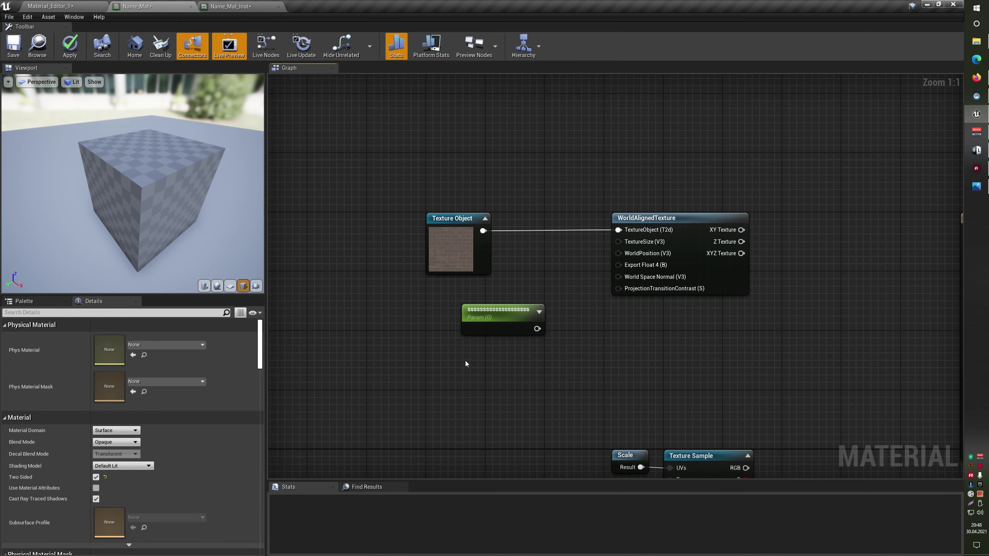
click(465, 360)
text(s)
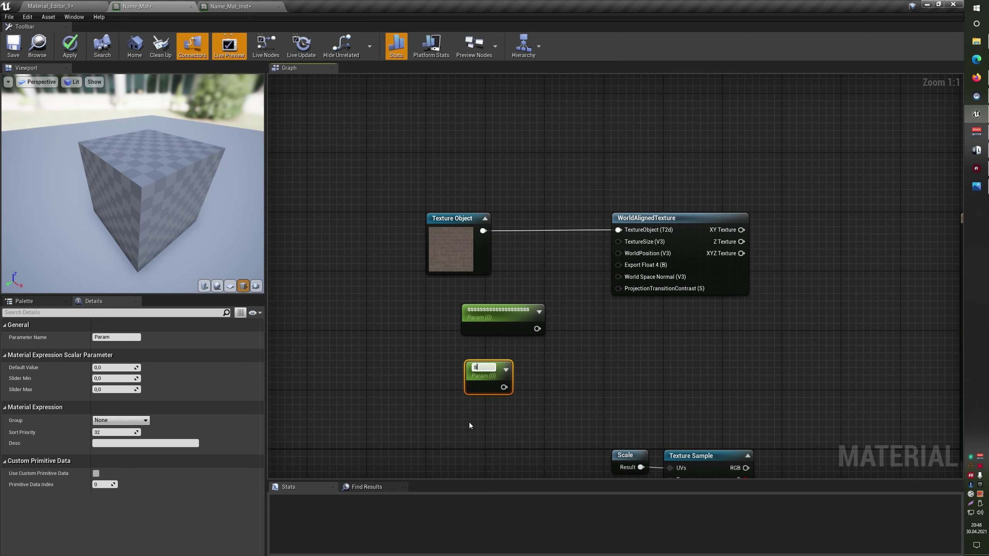
text(s)
click(468, 421)
click(437, 394)
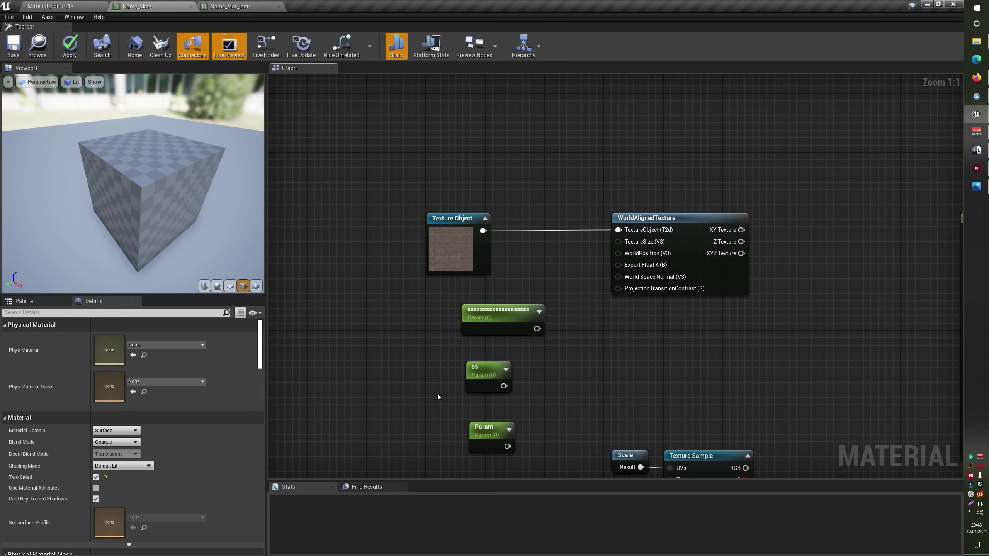
click(477, 322)
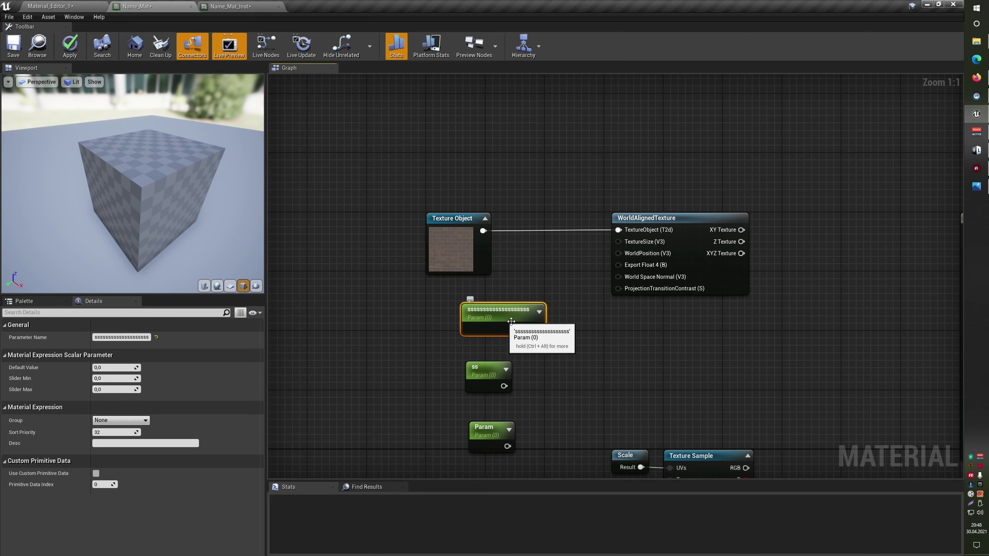
click(145, 338)
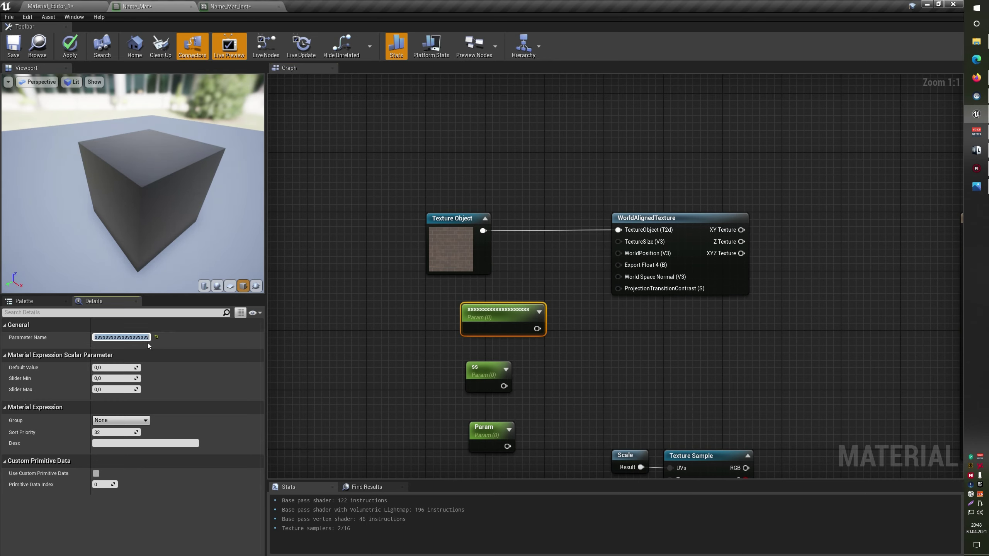
text(Param)
key(Return)
- Rename the three scalar parameters X, Y and Z from top to bottom
click(303, 335)
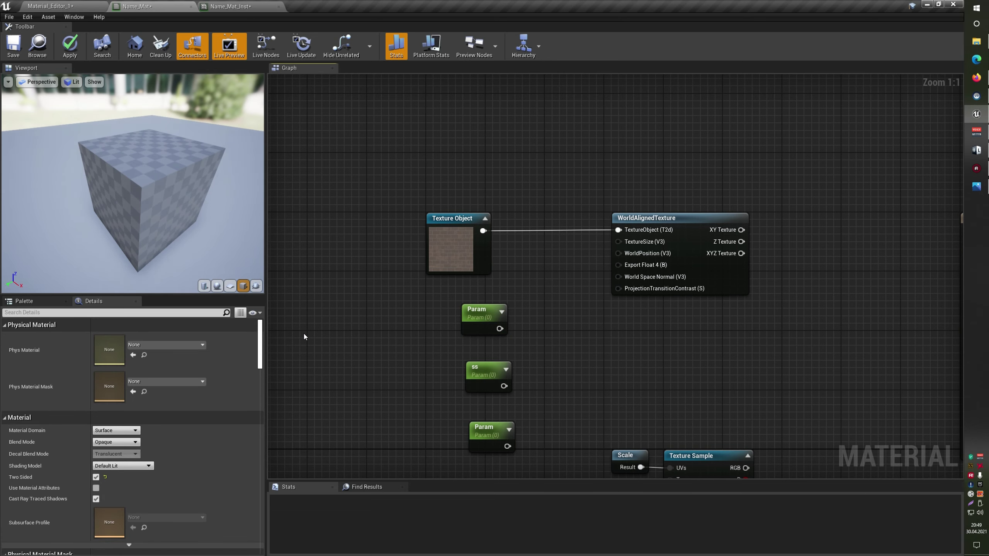
click(483, 323)
click(113, 337)
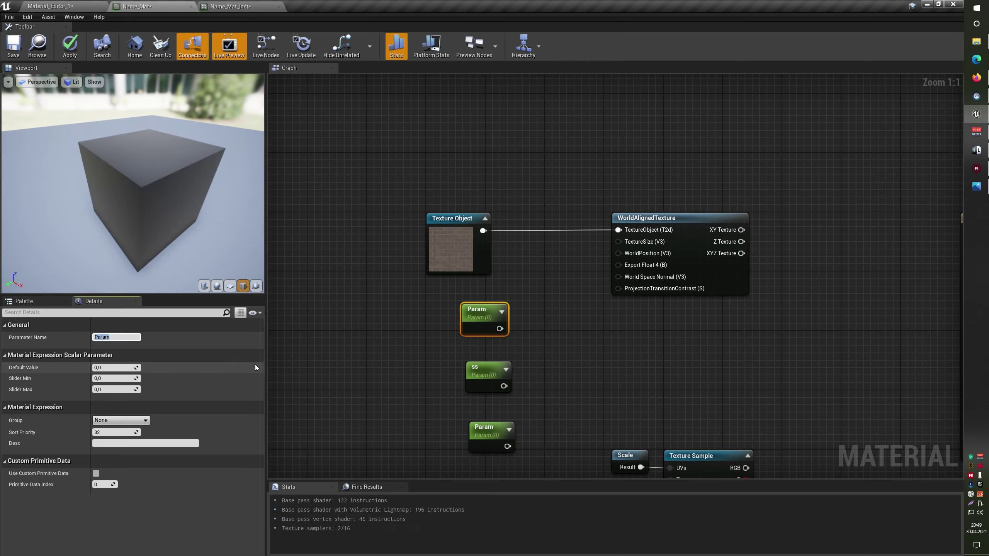
text(X)
key(Return)
click(486, 380)
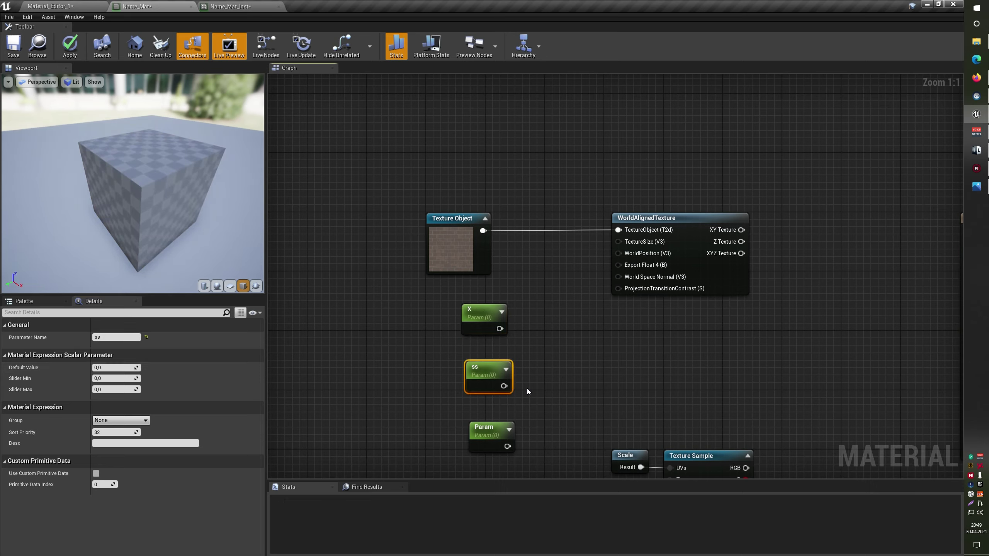
click(126, 337)
text(Y)
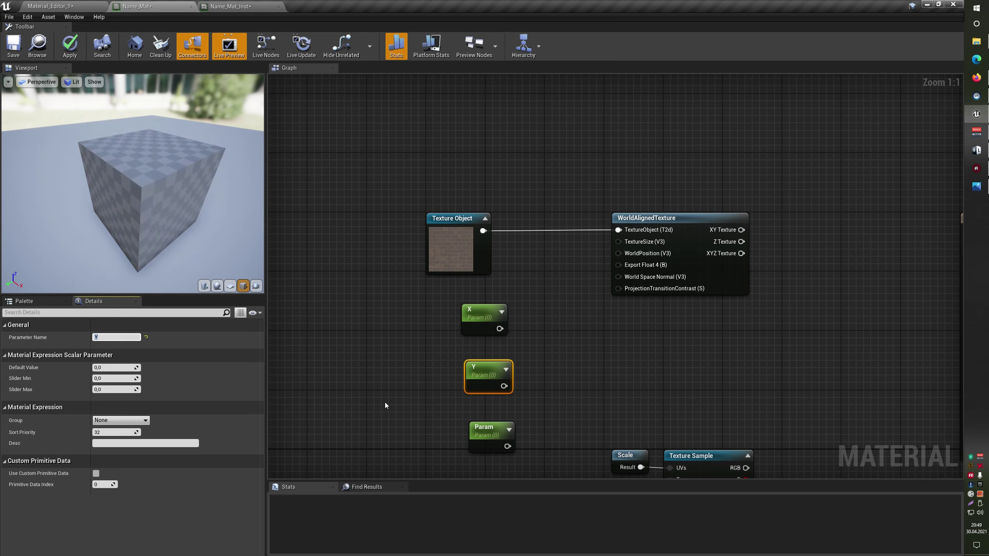
click(489, 428)
click(121, 337)
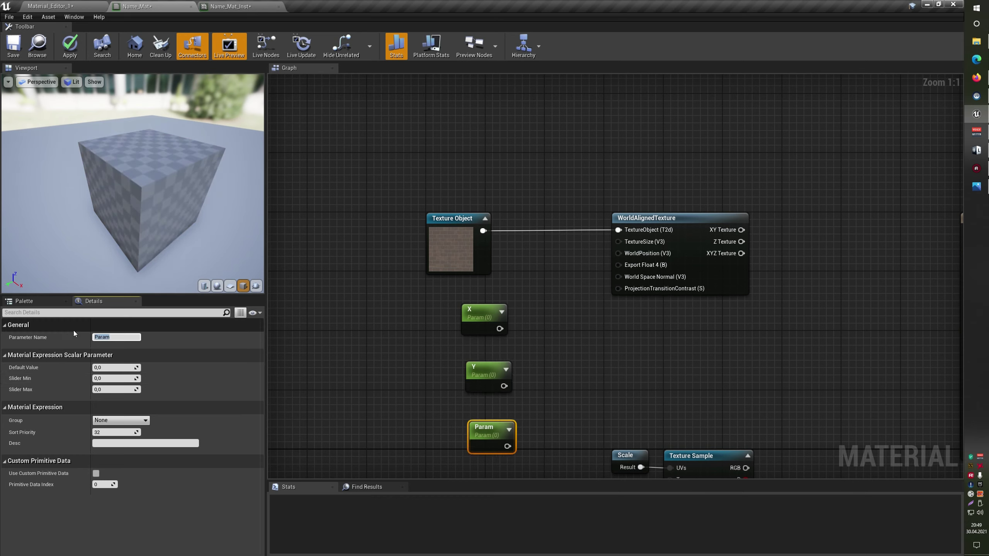
text(Z)
key(Return)
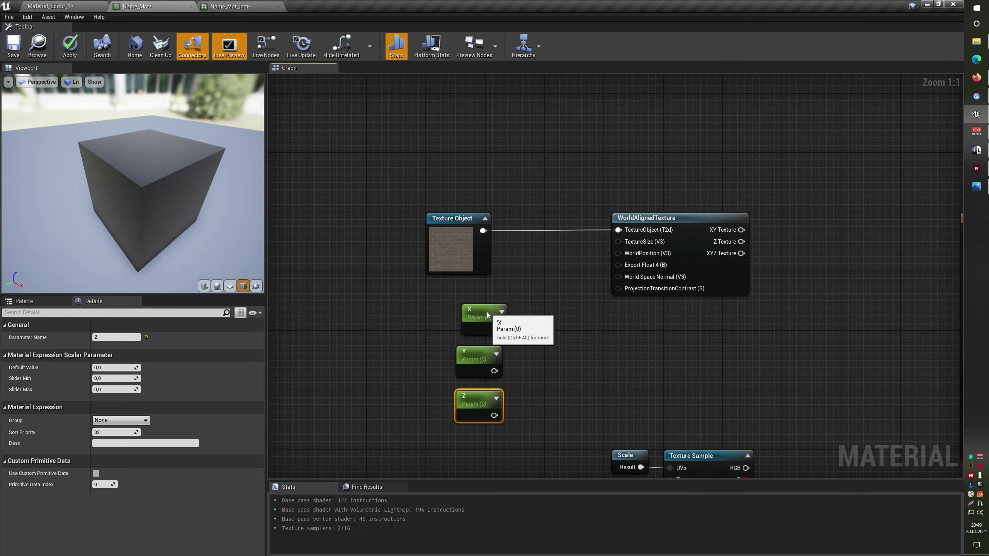
- Left-align X, Y and Z in one column and give each a default value of 100
drag(447, 297, 514, 419)
key(shift+a)
drag(451, 311, 436, 311)
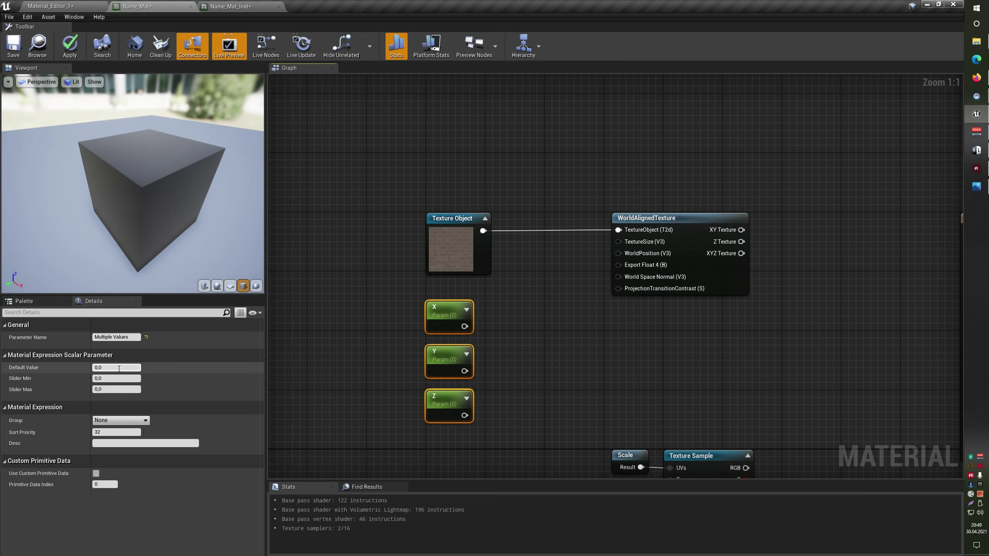
text(10)
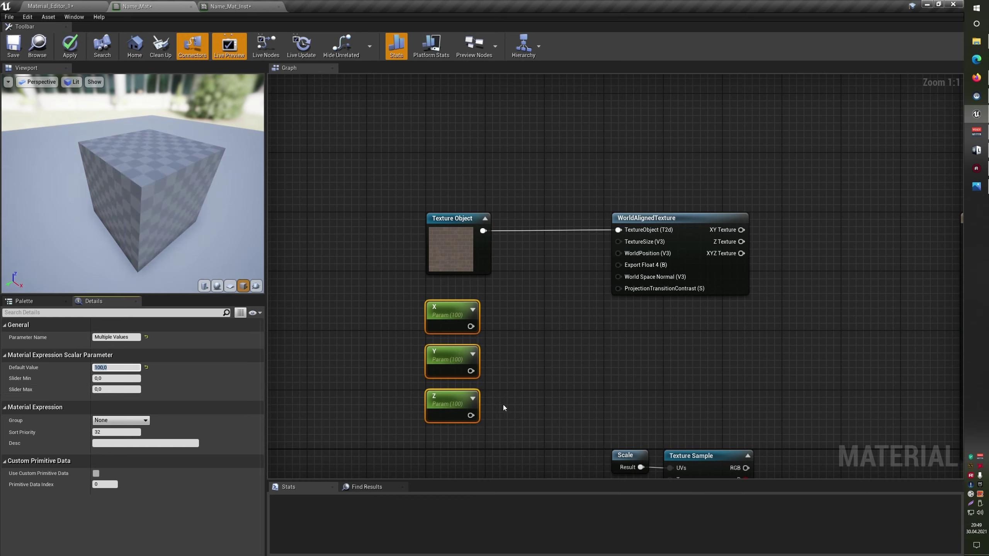
click(537, 427)
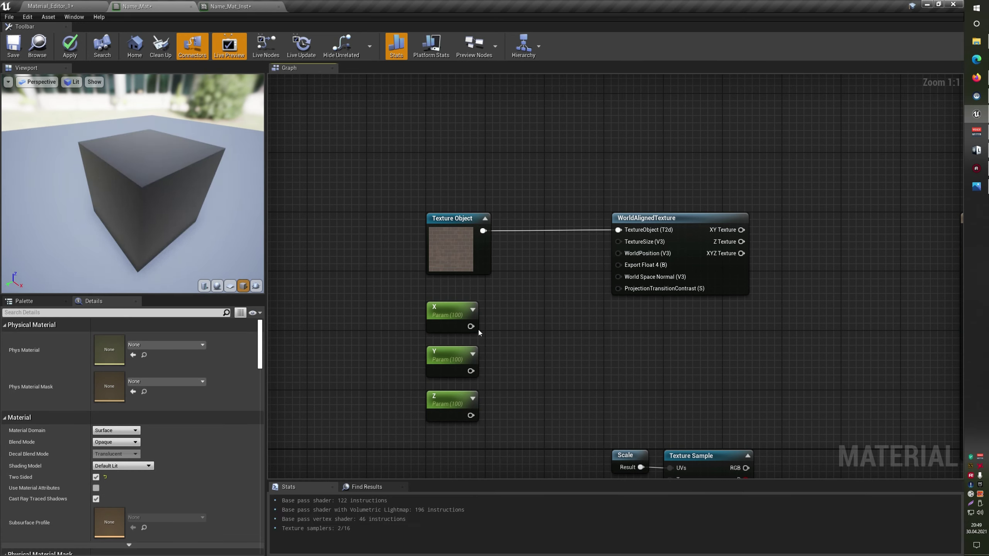
- Open the Scale function to study its tiling, mask, multiply and append nodes, then go back
double_click(627, 458)
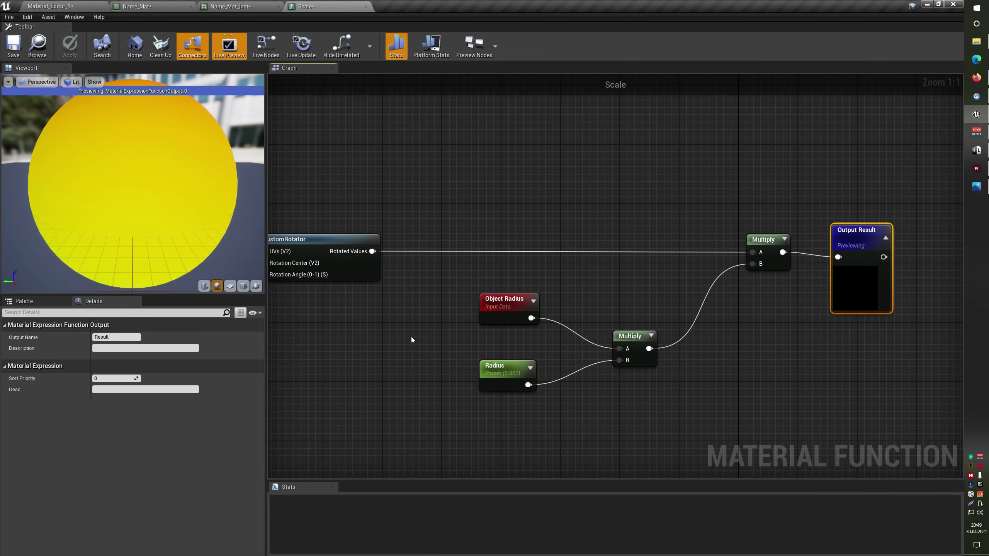
right_drag(412, 340, 923, 363)
drag(655, 179, 680, 361)
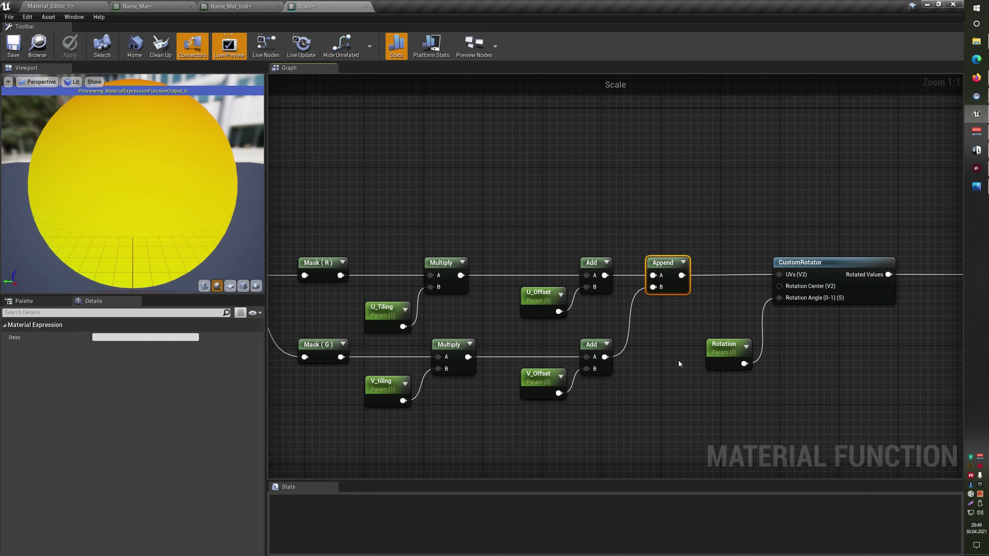
drag(540, 196, 613, 310)
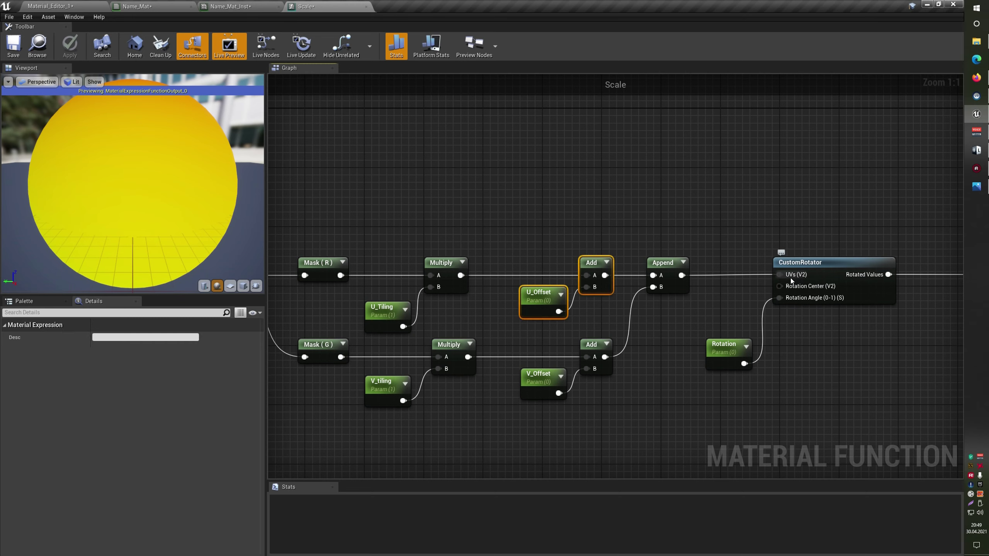
scroll(836, 366, down, 2)
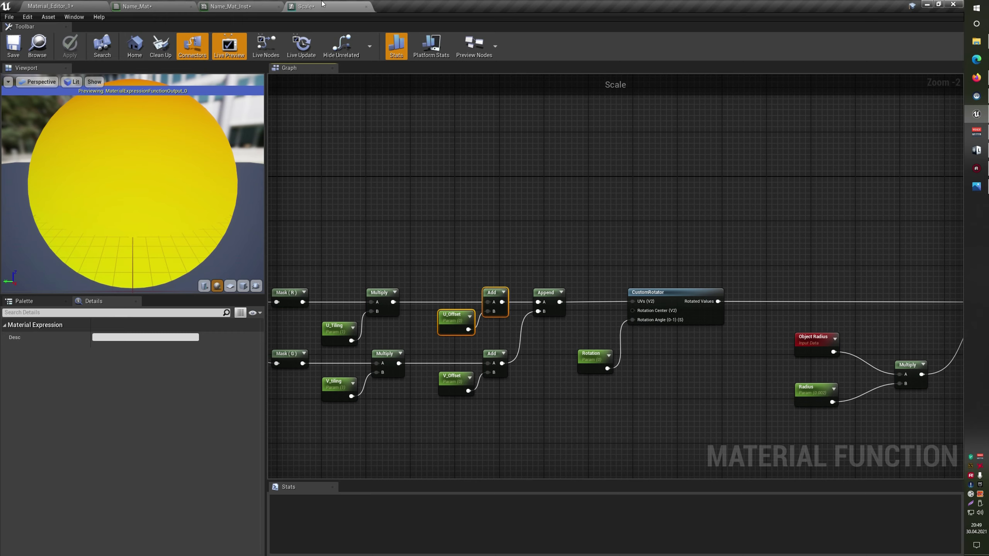
click(147, 6)
- Add an AppendMany node and wire X, Y and Z into its R, G and B inputs
right_click(535, 333)
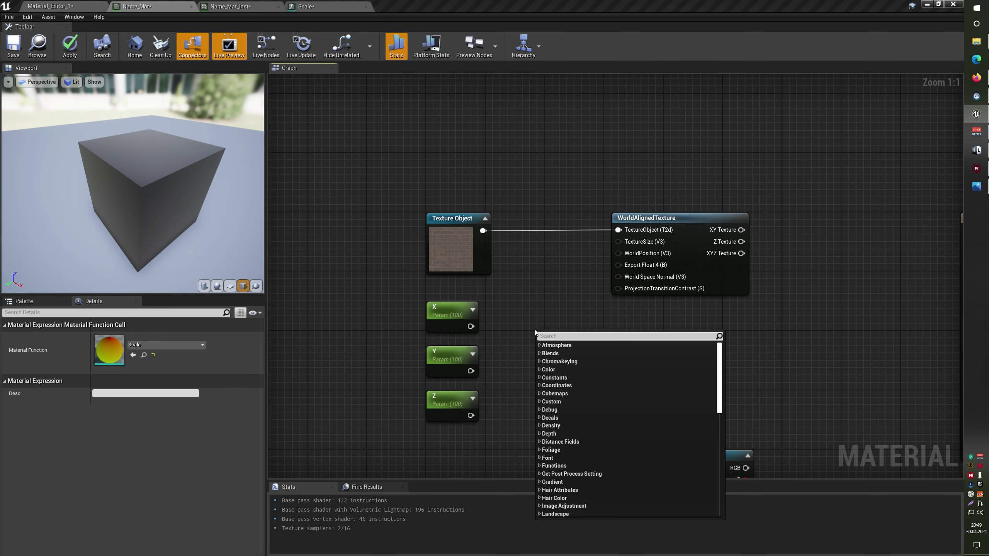
text(append)
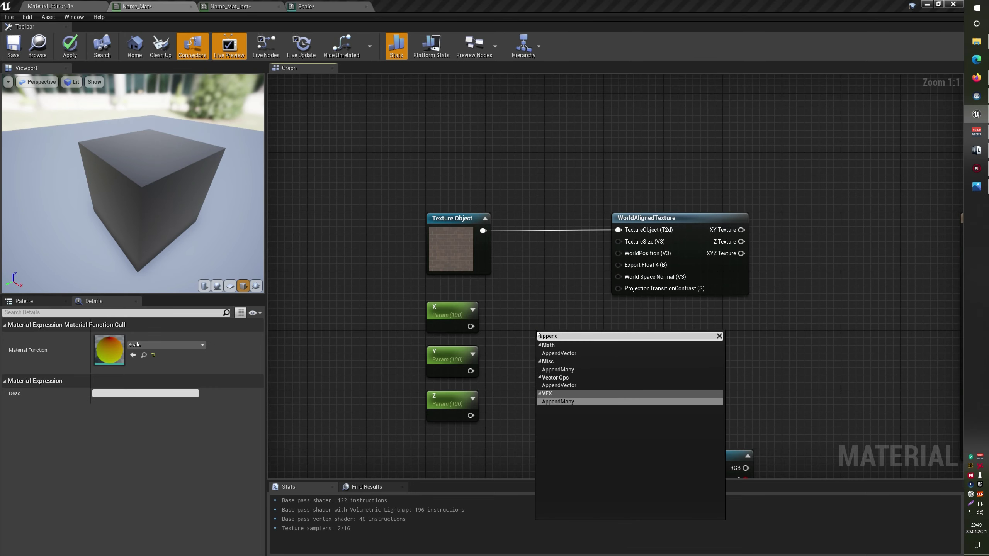
key(Return)
drag(471, 326, 541, 347)
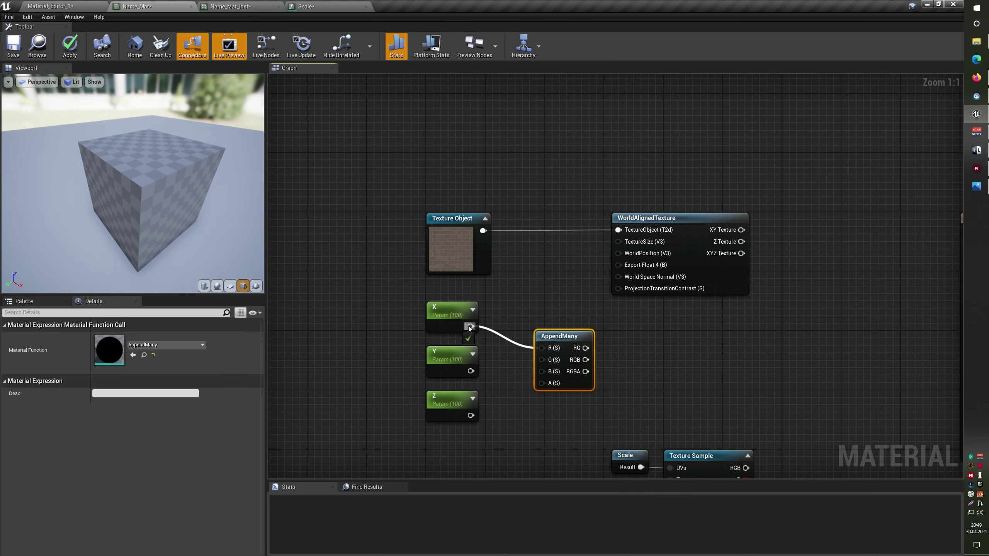
drag(471, 371, 540, 360)
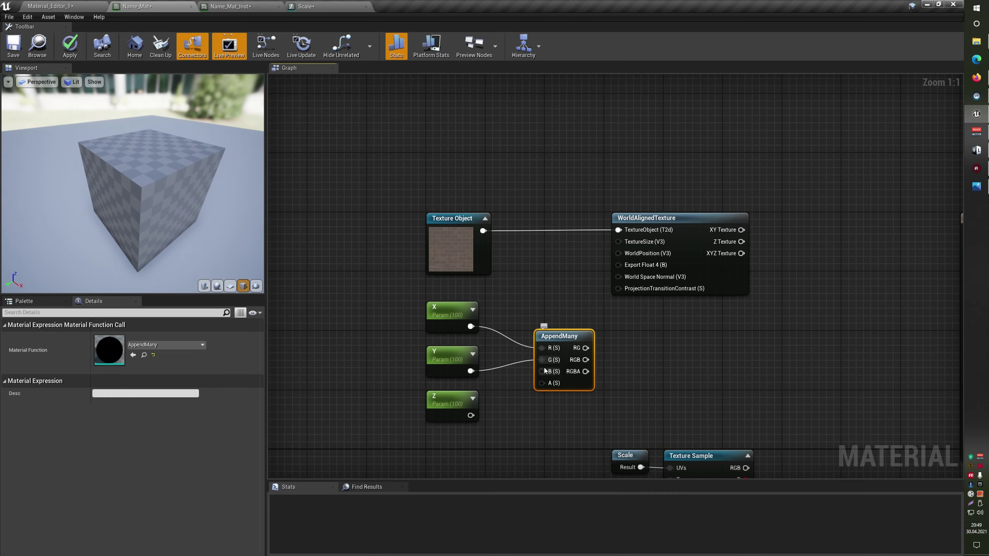
mouse_move(471, 415)
mouse_down()
mouse_move(541, 371)
mouse_move(543, 338)
mouse_up()
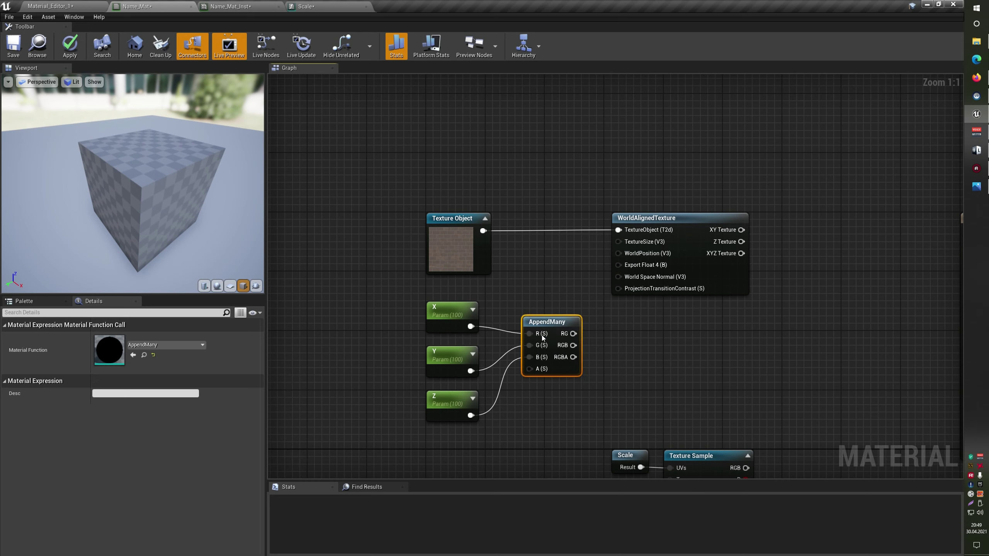
- Connect AppendMany's RGB output to WorldAlignedTexture's TextureSize and tidy the node's position
drag(379, 298, 456, 432)
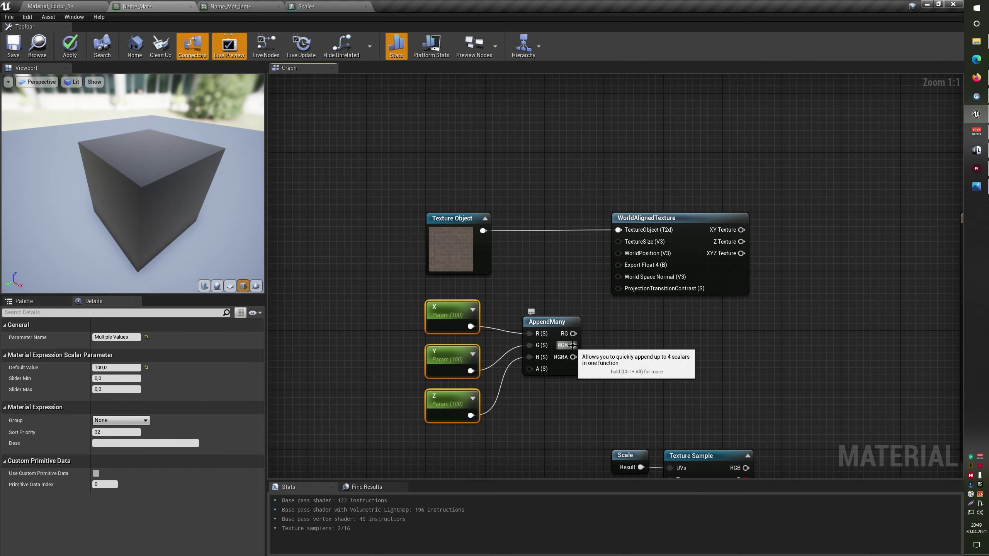
mouse_move(573, 345)
mouse_down()
mouse_move(583, 233)
mouse_move(628, 243)
mouse_up()
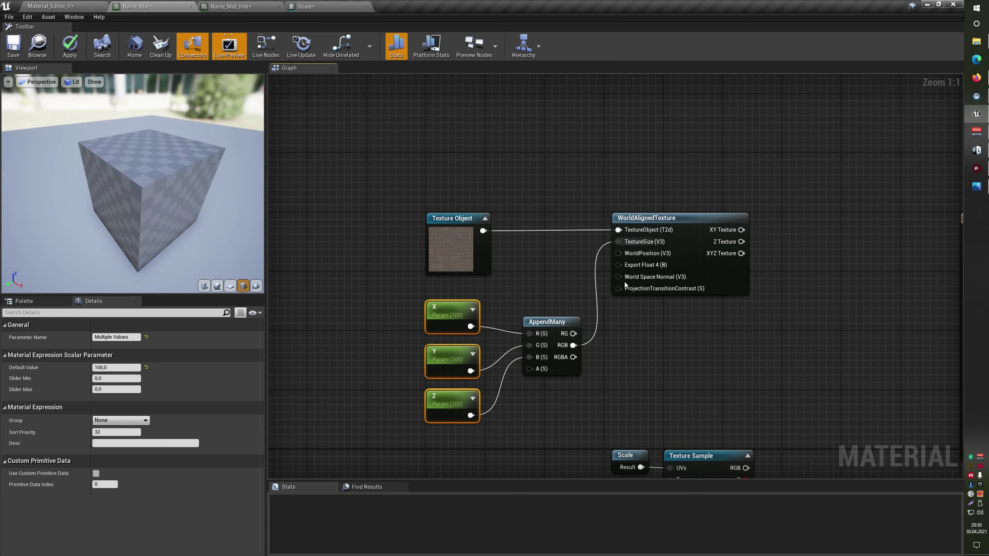
drag(562, 322, 547, 322)
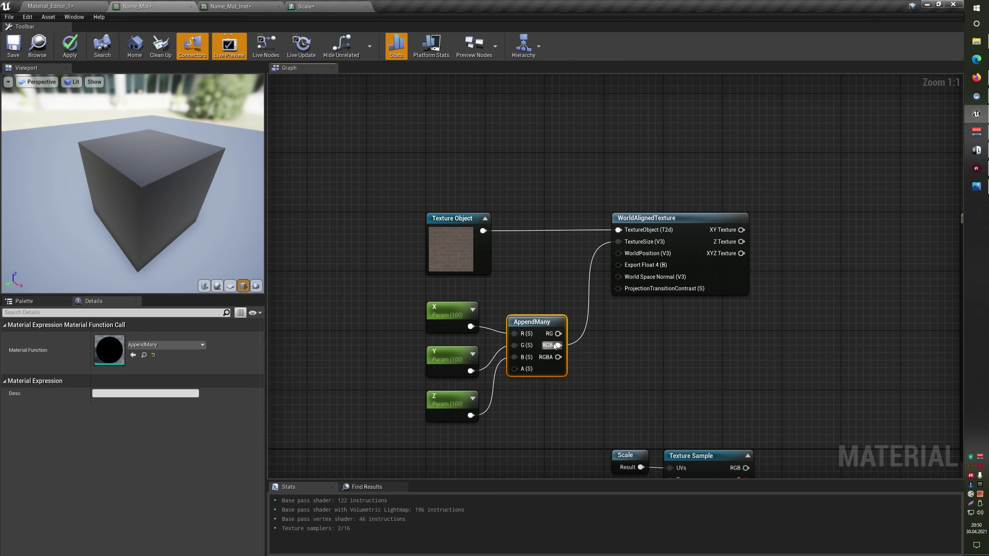
drag(553, 323, 560, 331)
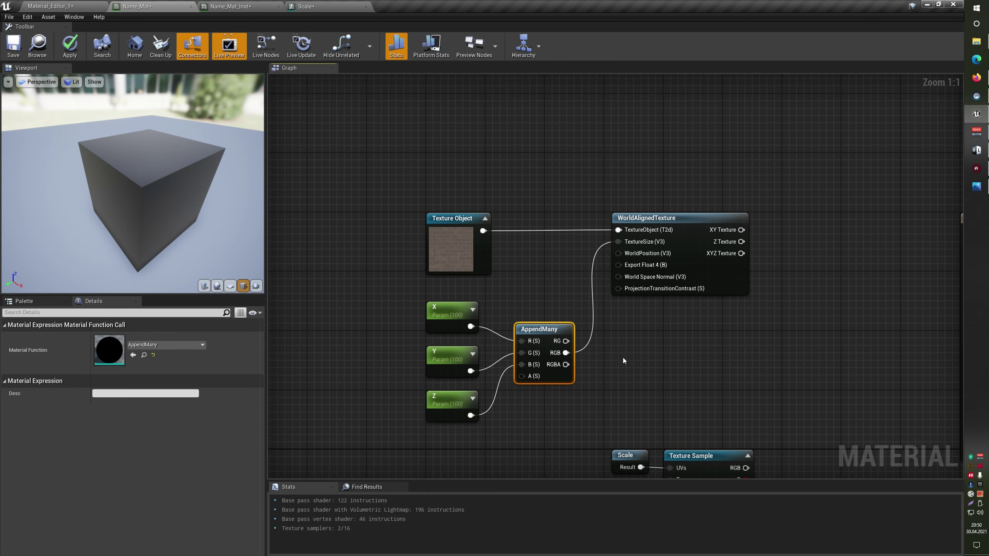
click(622, 358)
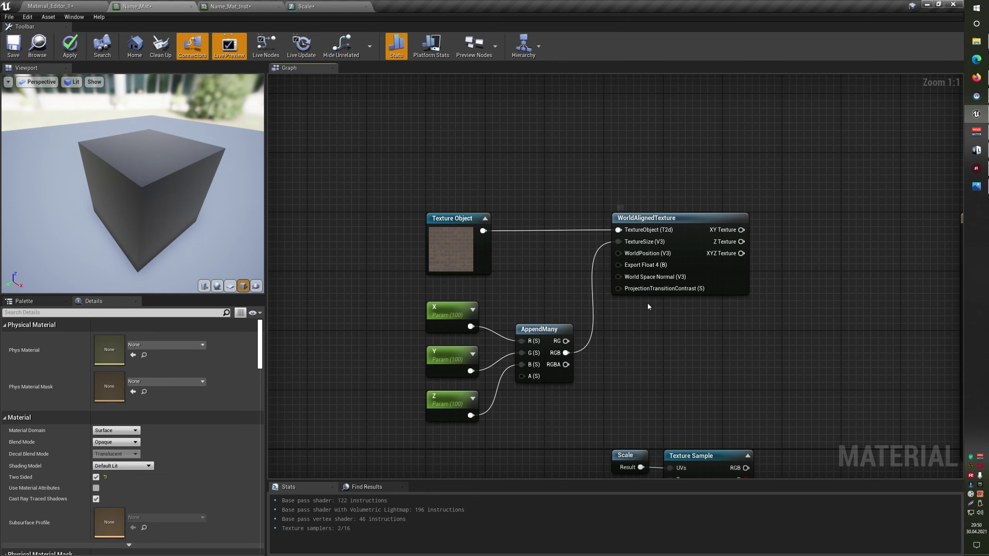
- Wire XYZ Texture into Name_Mat's Base Color to show bricks, and set X's default to 500
right_drag(710, 343, 656, 342)
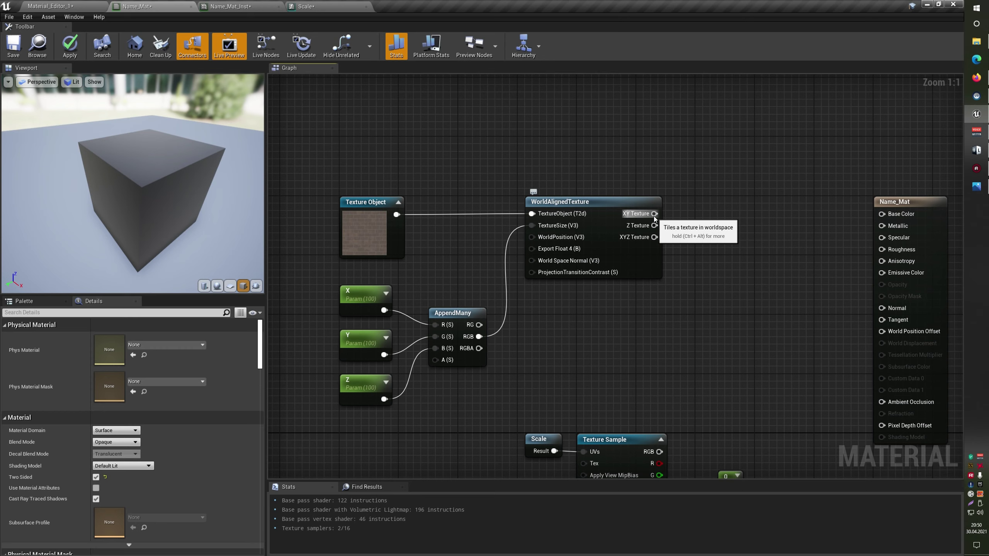
drag(654, 213, 899, 215)
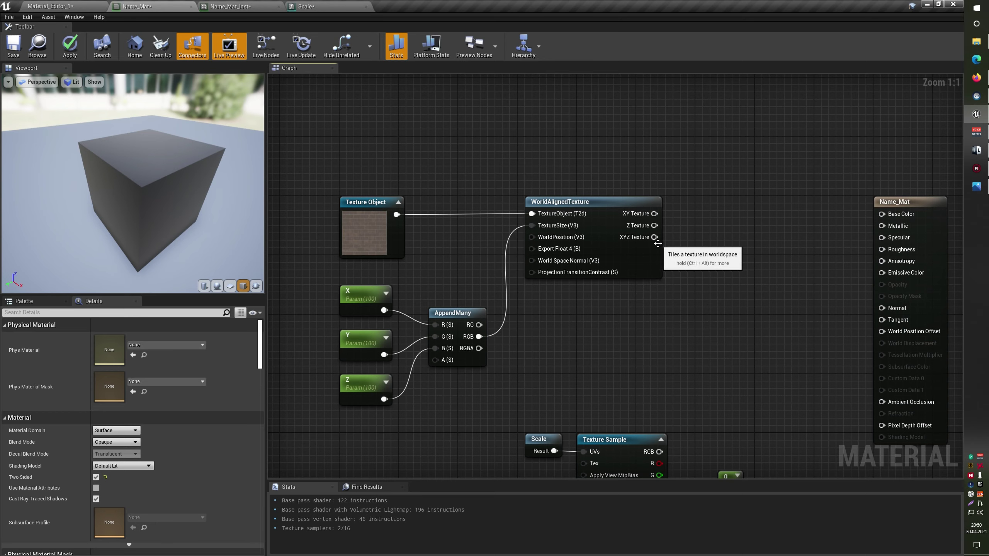
drag(654, 236, 903, 213)
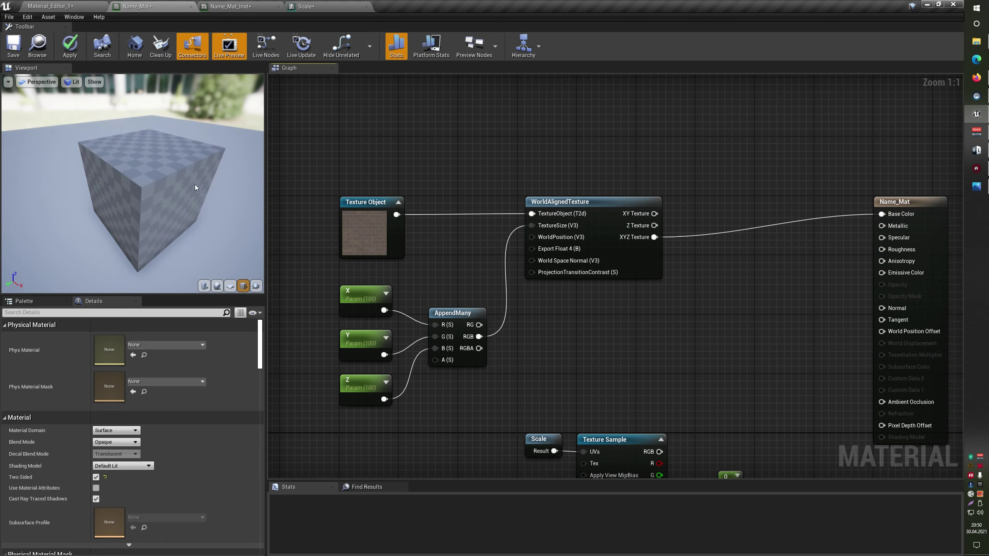
drag(195, 183, 163, 109)
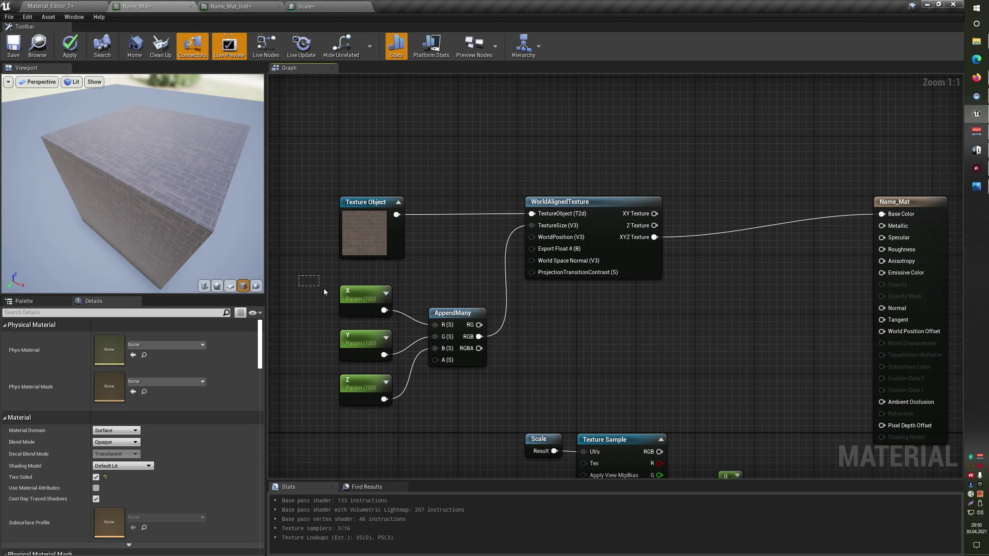
click(360, 299)
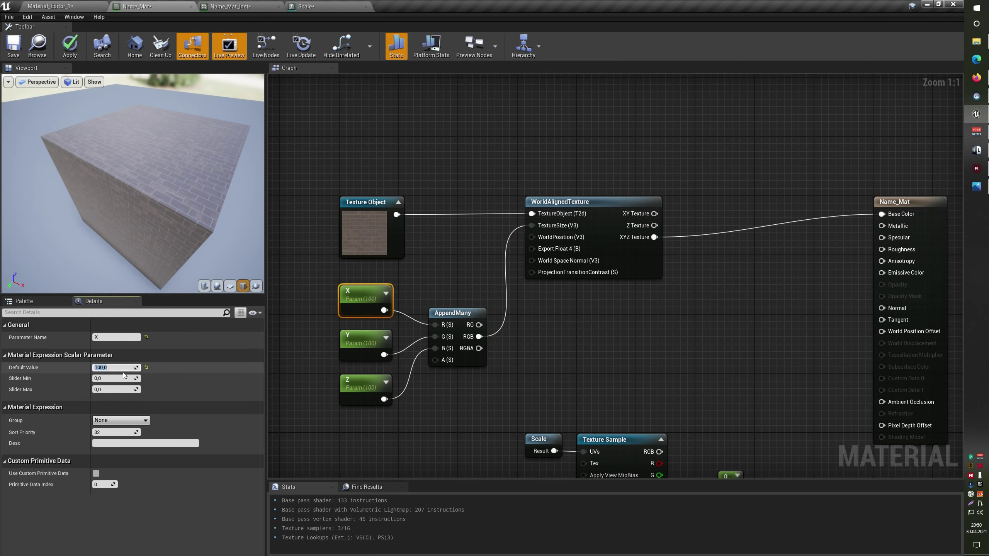
text(500)
key(Return)
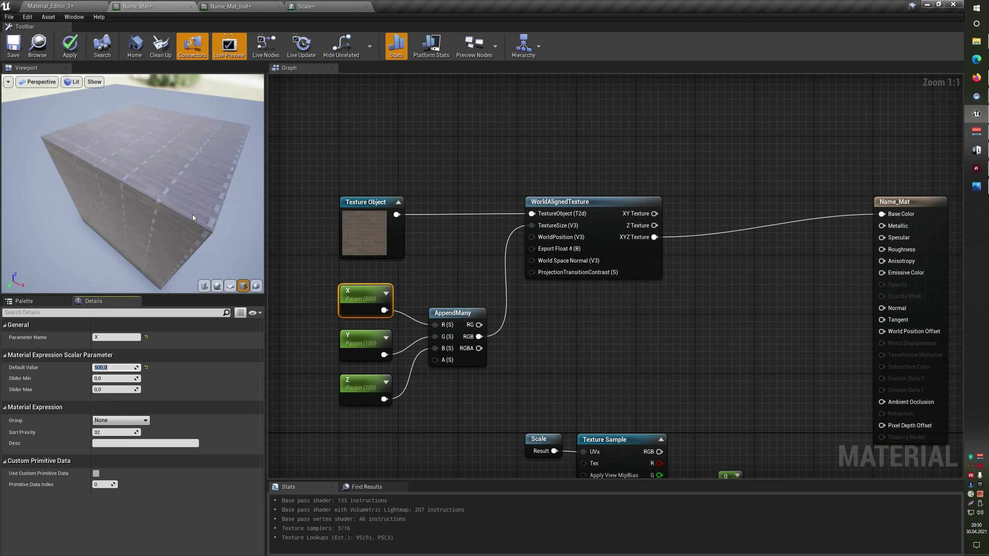
- Change X's default value back to 100 and inspect the brick cube in the preview
drag(197, 218, 174, 160)
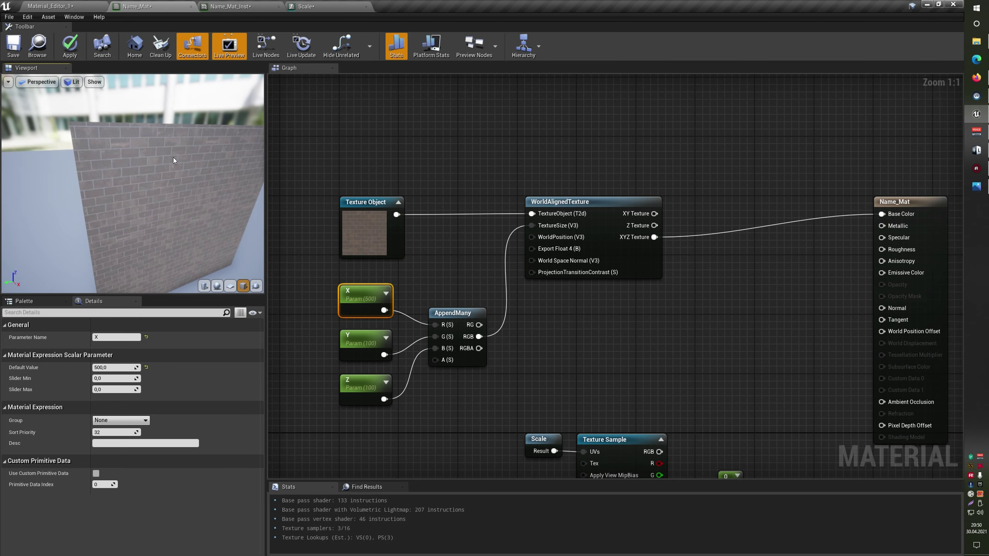
mouse_move(183, 221)
mouse_down()
mouse_move(175, 249)
mouse_move(132, 183)
mouse_move(134, 233)
mouse_up()
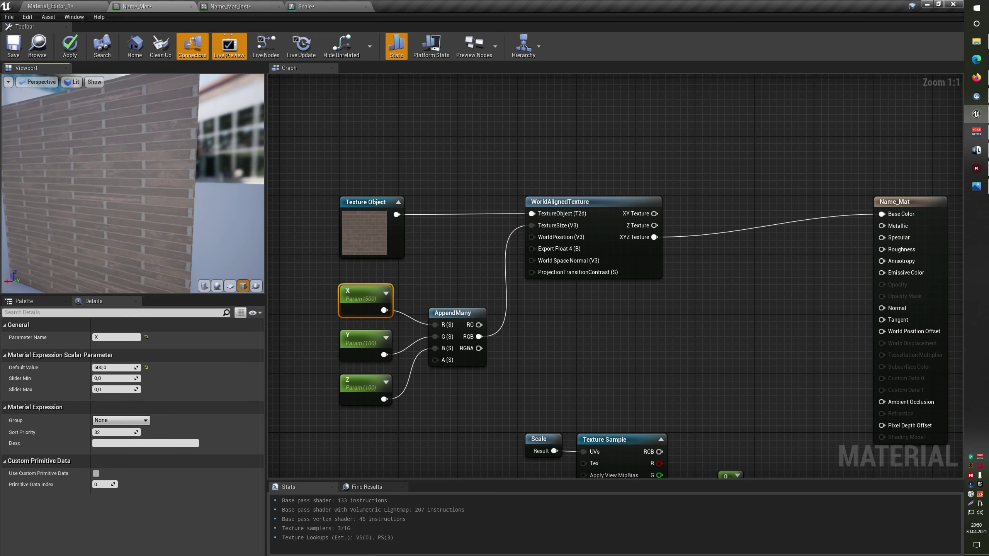
click(115, 367)
text(100)
key(Return)
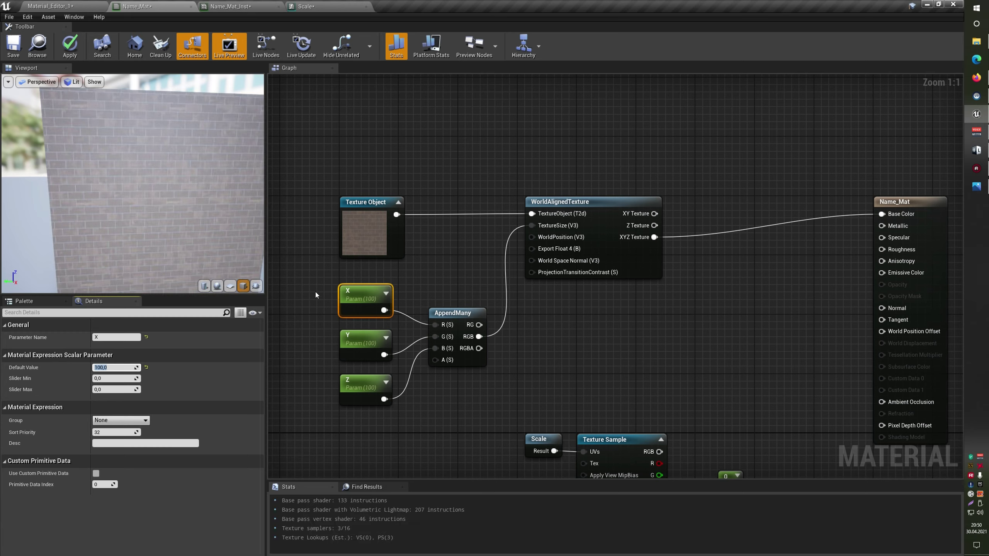
drag(143, 171, 123, 143)
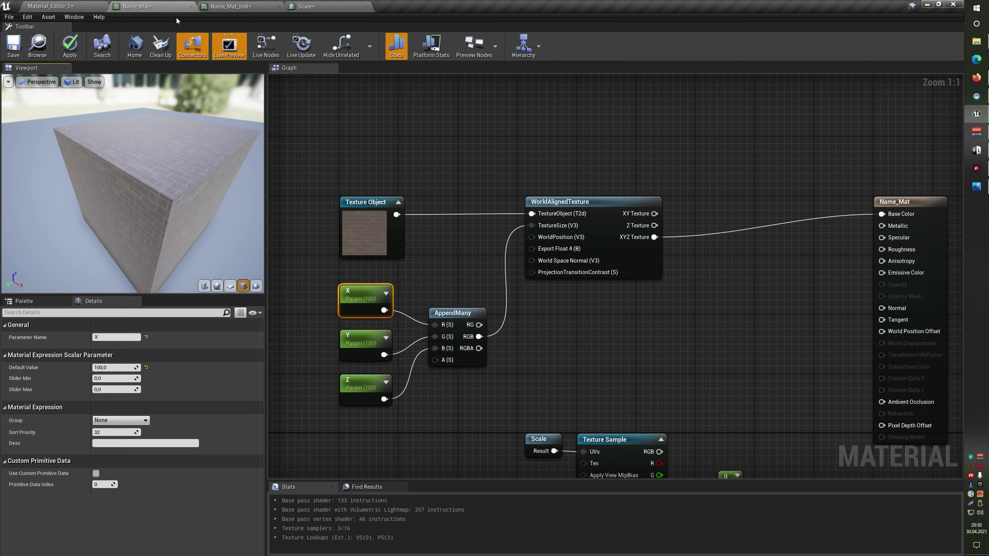
- Apply Name_Mat's changes and nudge the brick cube slightly in the level
click(70, 7)
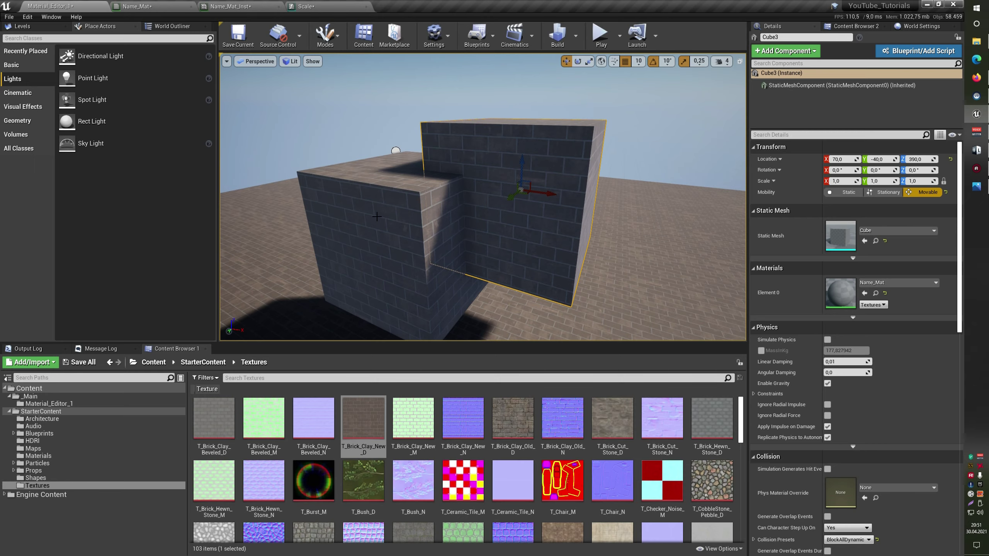
scroll(431, 222, up, 5)
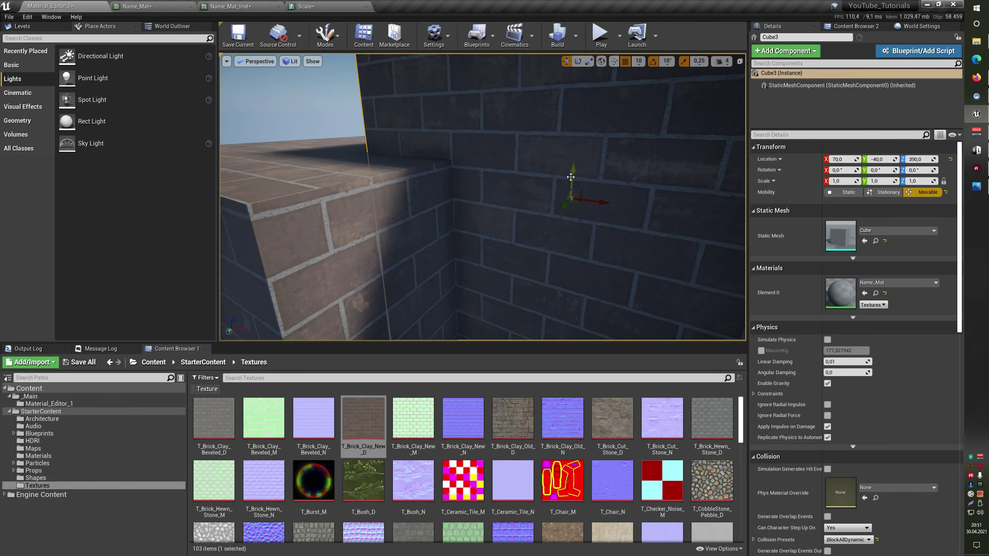
mouse_move(572, 186)
mouse_down()
mouse_move(585, 210)
mouse_move(574, 177)
mouse_up()
scroll(519, 166, down, 5)
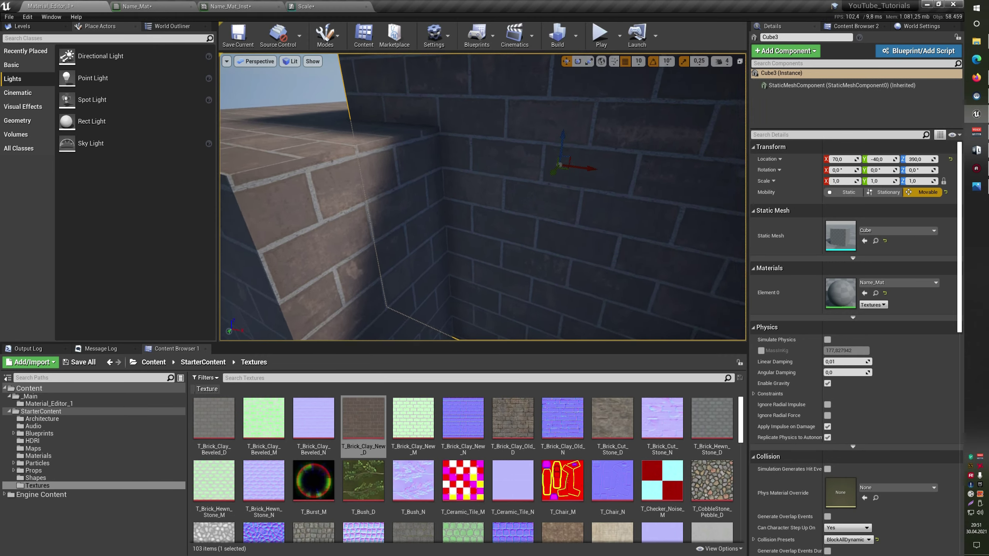
scroll(519, 167, down, 1)
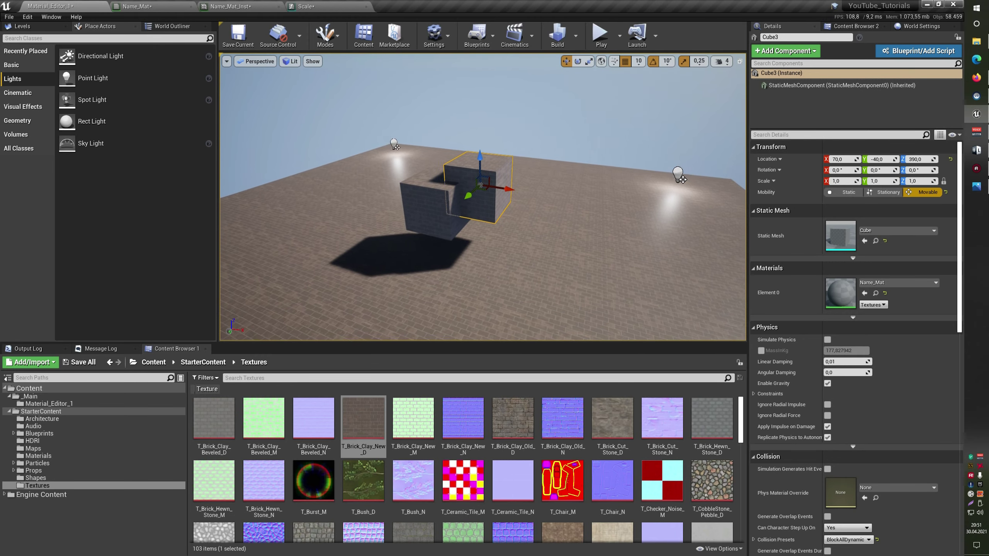
scroll(524, 205, up, 5)
- Duplicate the brick cube, placing the copy at Z 440 and Y -10, then return to Name_Mat
alt+drag(526, 182, 582, 194)
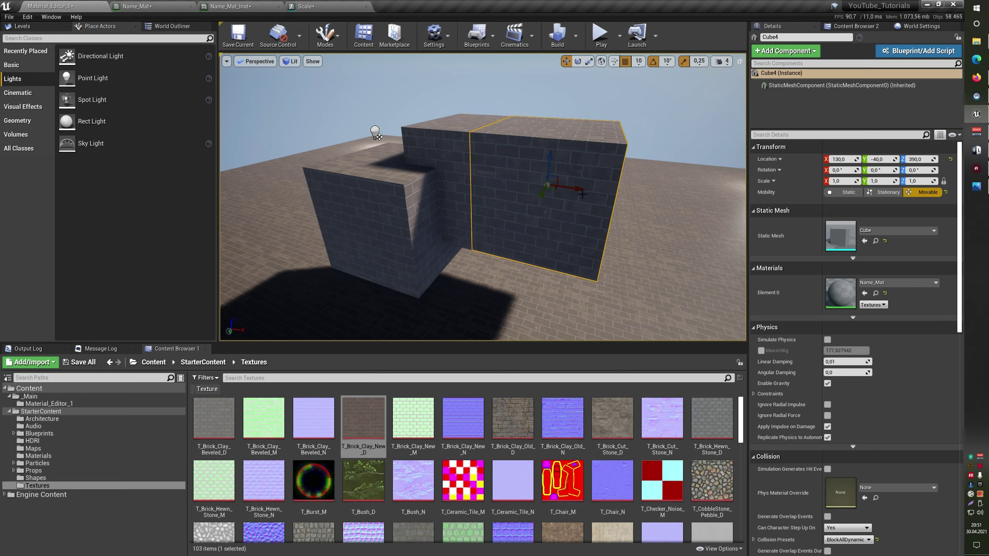
drag(551, 162, 574, 122)
mouse_move(574, 122)
right_down()
mouse_move(563, 165)
mouse_move(495, 121)
mouse_move(493, 171)
right_up()
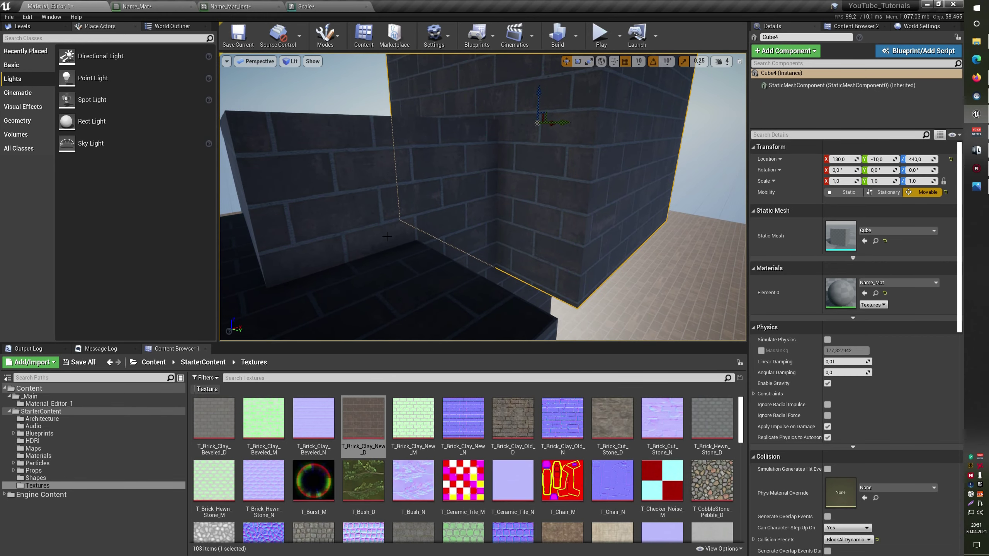
right_drag(387, 237, 430, 197)
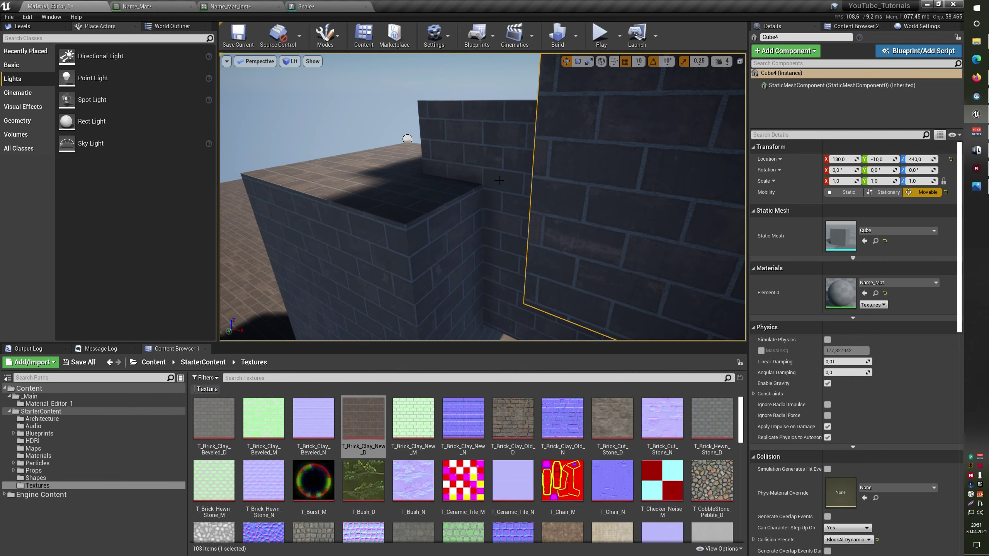
right_drag(499, 180, 527, 125)
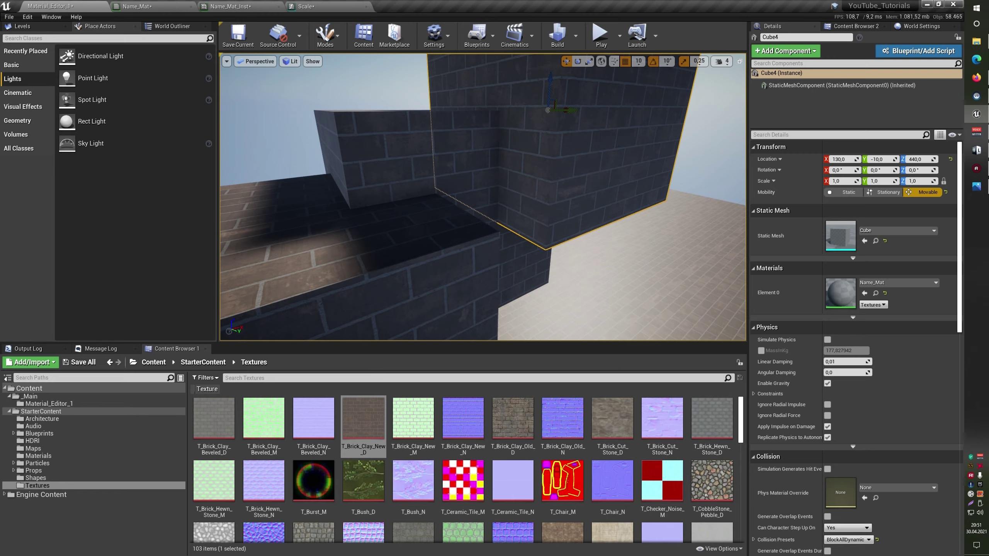
right_drag(392, 146, 392, 146)
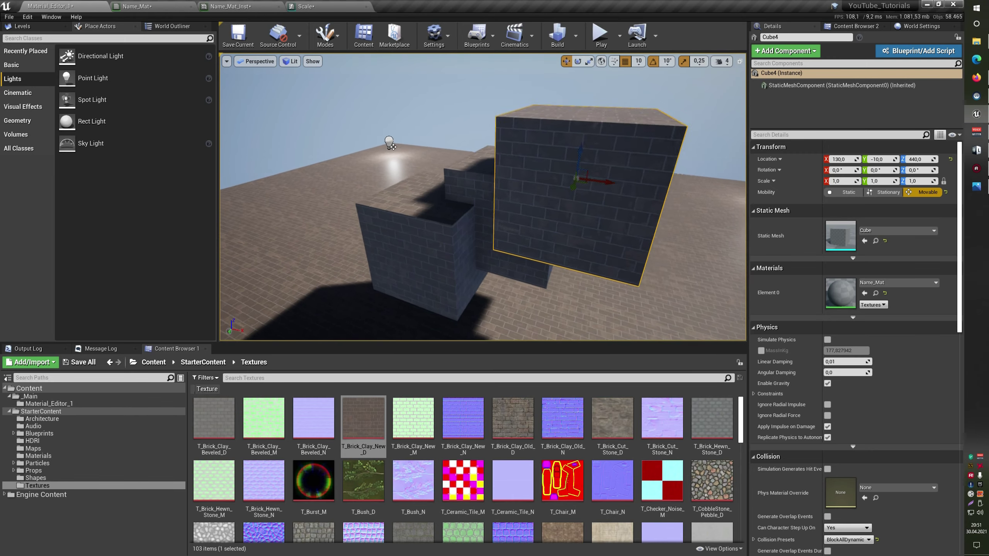
click(327, 3)
click(198, 5)
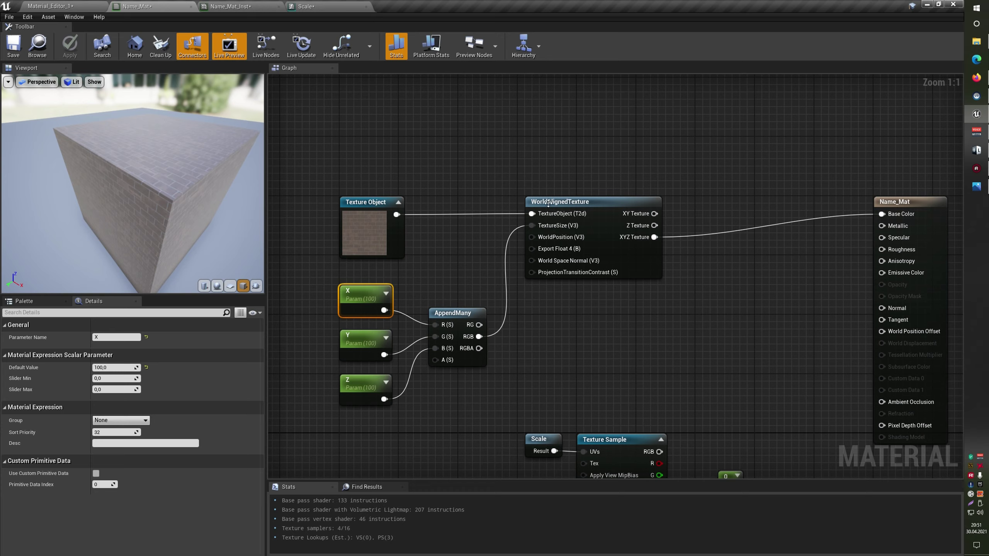
- Pan around the Name_Mat graph to locate the Texture Object and WorldAlignedTexture nodes
right_drag(581, 100, 576, 77)
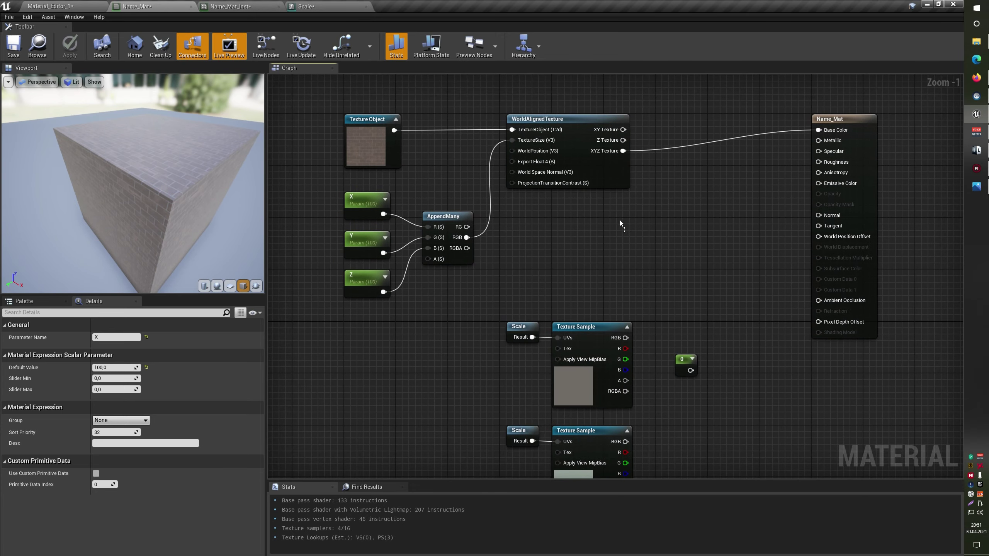
click(599, 179)
mouse_move(640, 241)
right_down()
mouse_move(671, 240)
mouse_move(604, 94)
right_up()
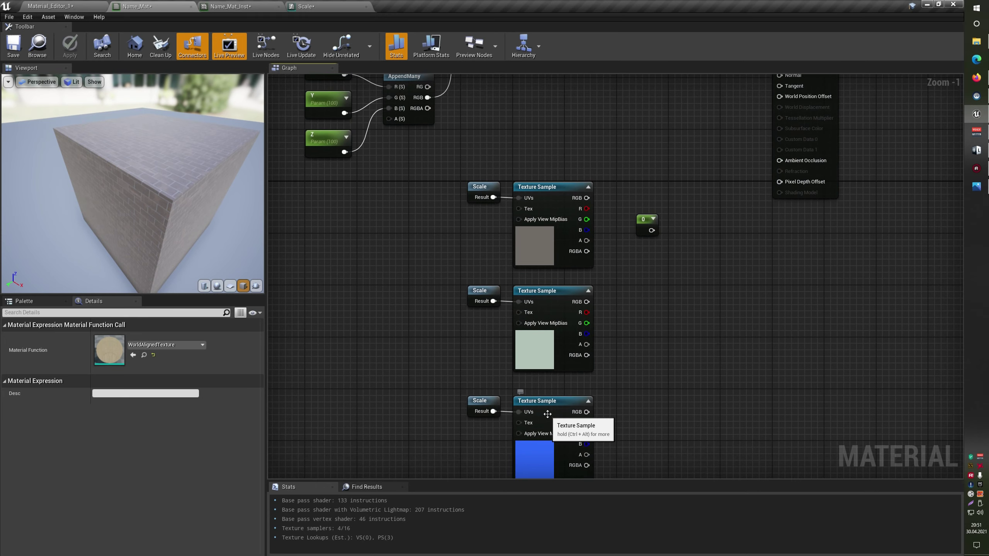
right_drag(647, 407, 643, 247)
scroll(676, 199, down, 1)
right_drag(695, 333, 617, 220)
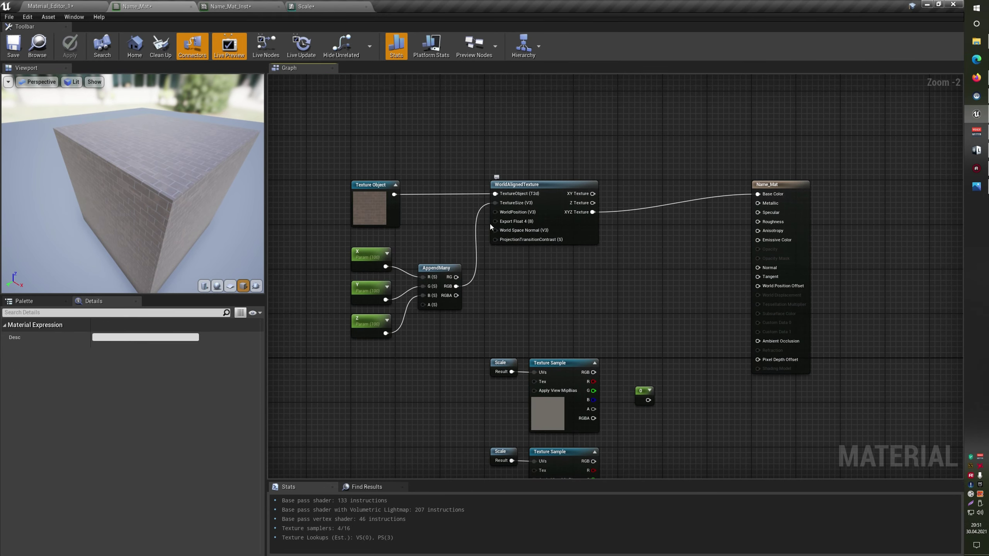
click(368, 201)
right_drag(580, 316, 569, 215)
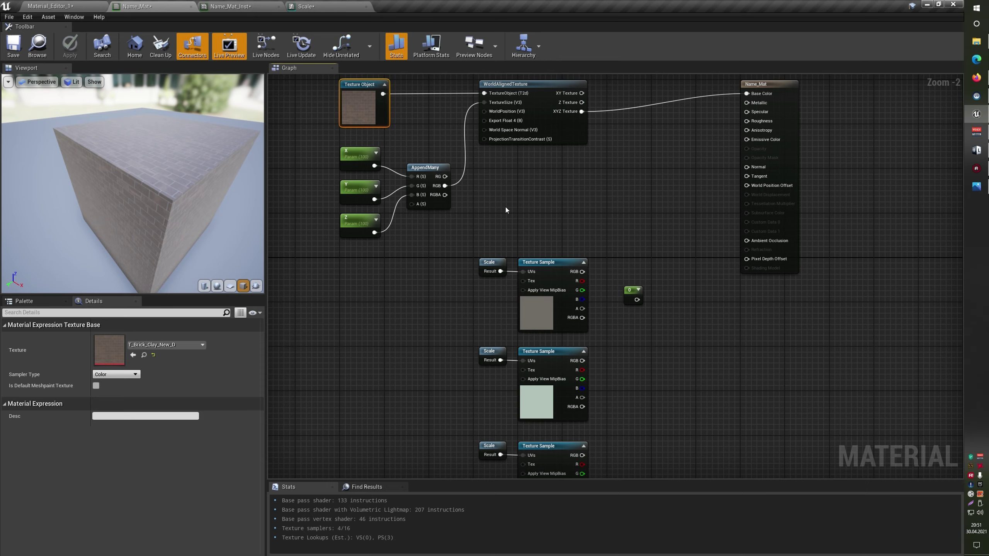
- Select the Texture Object, WorldAlignedTexture, AppendMany and X/Y/Z nodes and move them upward
right_drag(506, 210, 544, 341)
drag(359, 172, 601, 368)
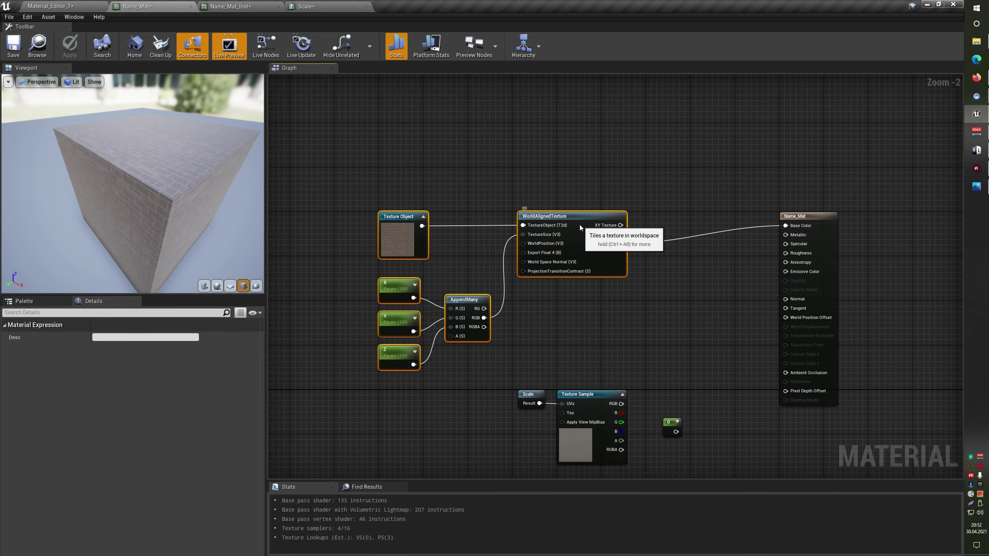
drag(579, 224, 574, 135)
right_drag(526, 302, 585, 322)
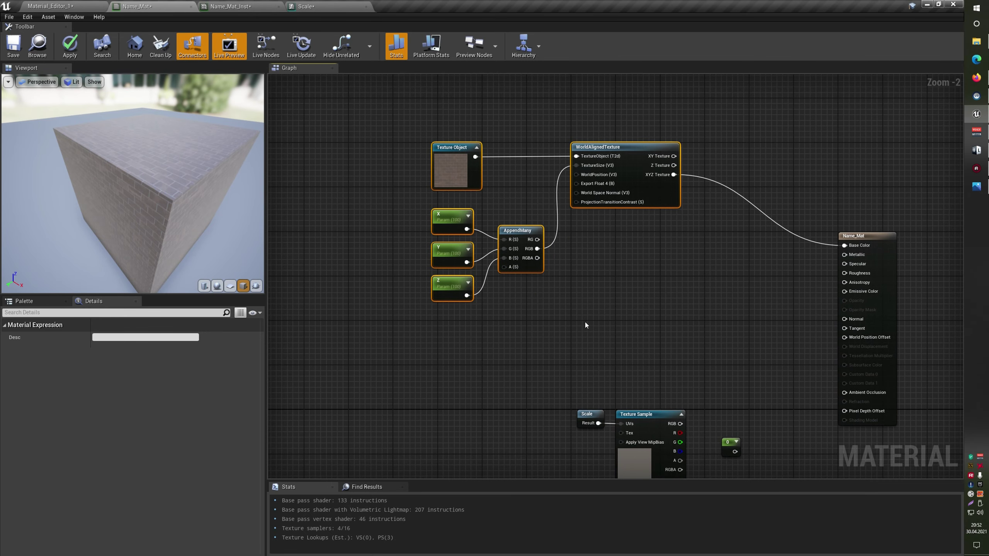
- Add a WorldAlignedNormal node from a 'world al' search, then delete it
right_click(602, 268)
text(w)
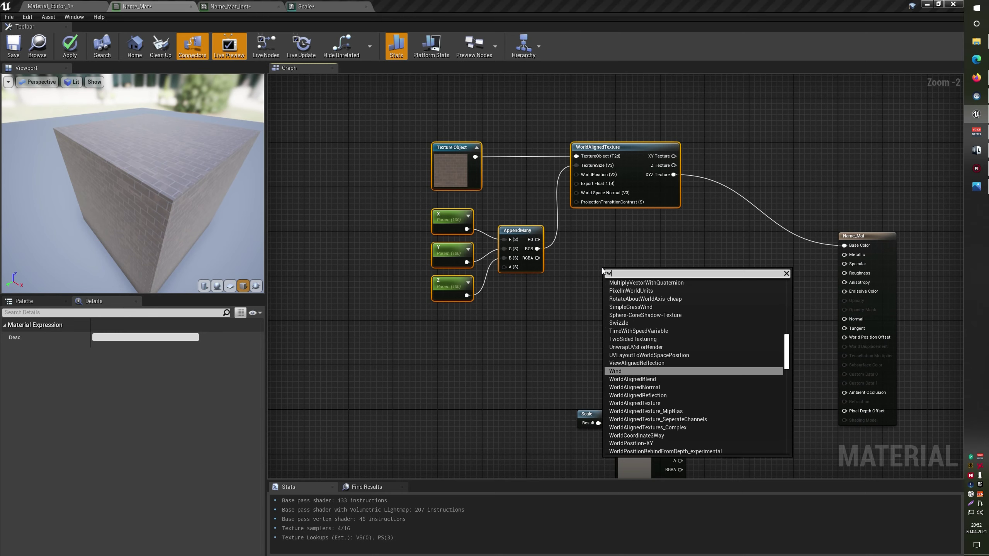
text(orld al)
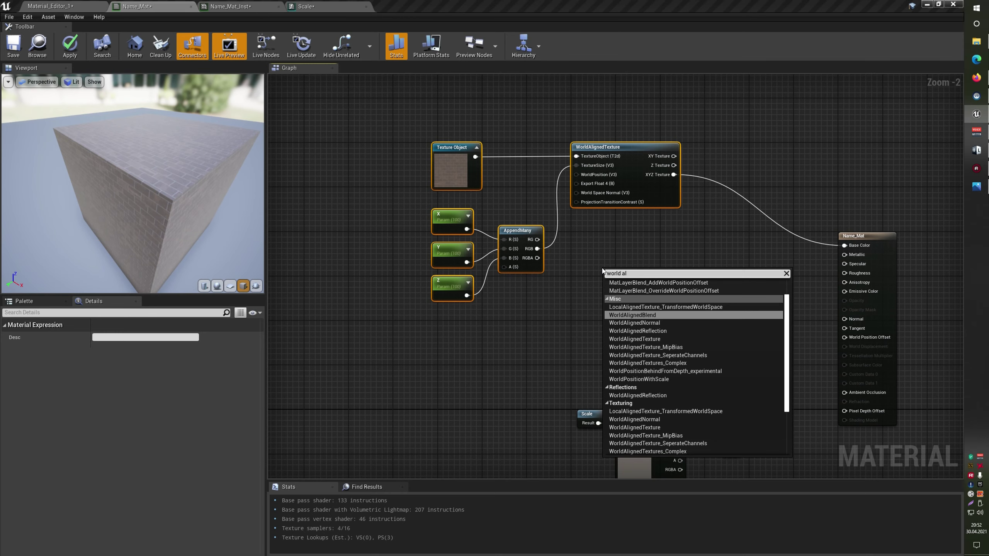
key(Down)
key(Return)
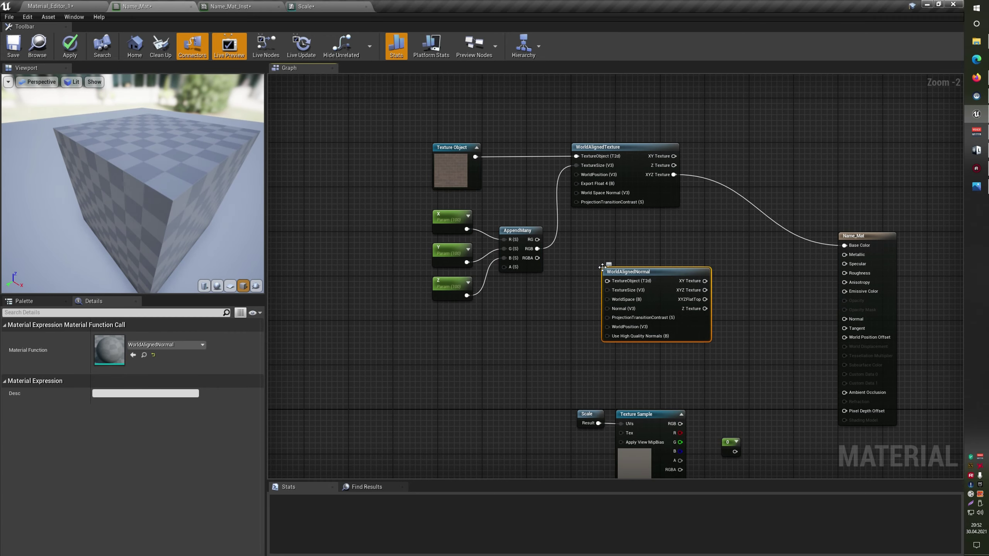
drag(650, 271, 614, 280)
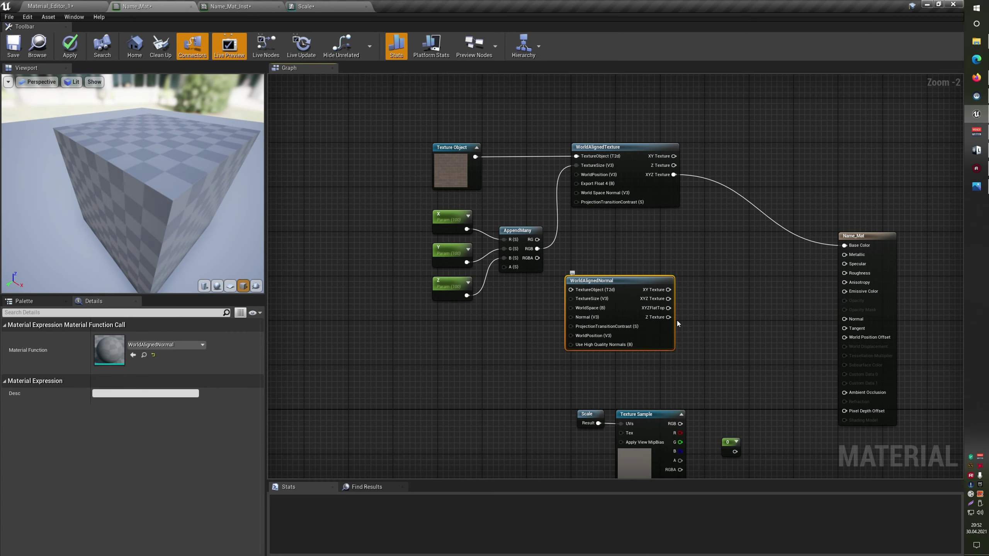
key(Delete)
scroll(577, 317, down, 2)
- Move the bottom Scale and Texture Sample nodes to the left
mouse_move(394, 180)
mouse_down()
mouse_move(607, 304)
mouse_move(572, 255)
mouse_up()
scroll(611, 272, up, 3)
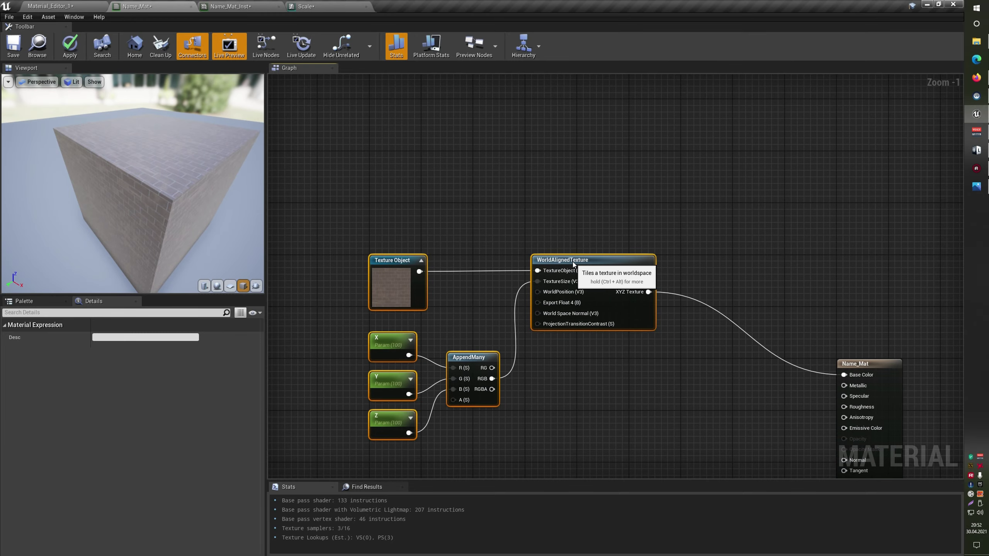
click(590, 383)
drag(361, 186, 623, 428)
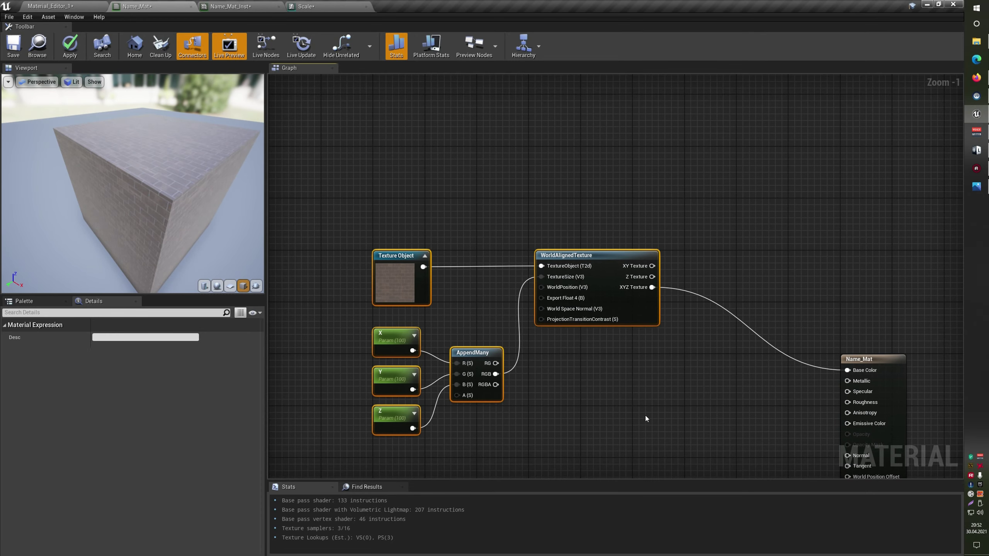
scroll(599, 222, down, 3)
scroll(600, 223, down, 1)
drag(498, 195, 615, 343)
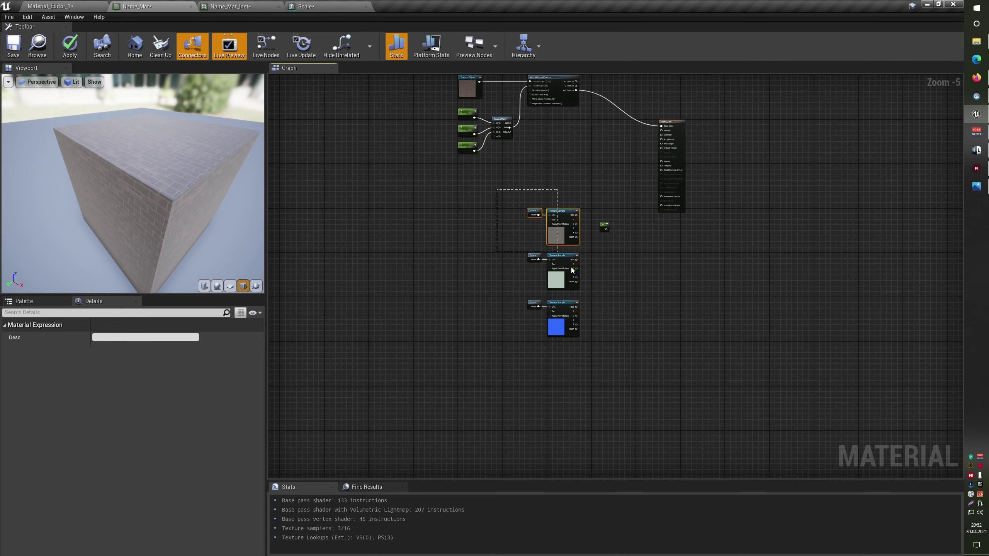
drag(582, 288, 492, 288)
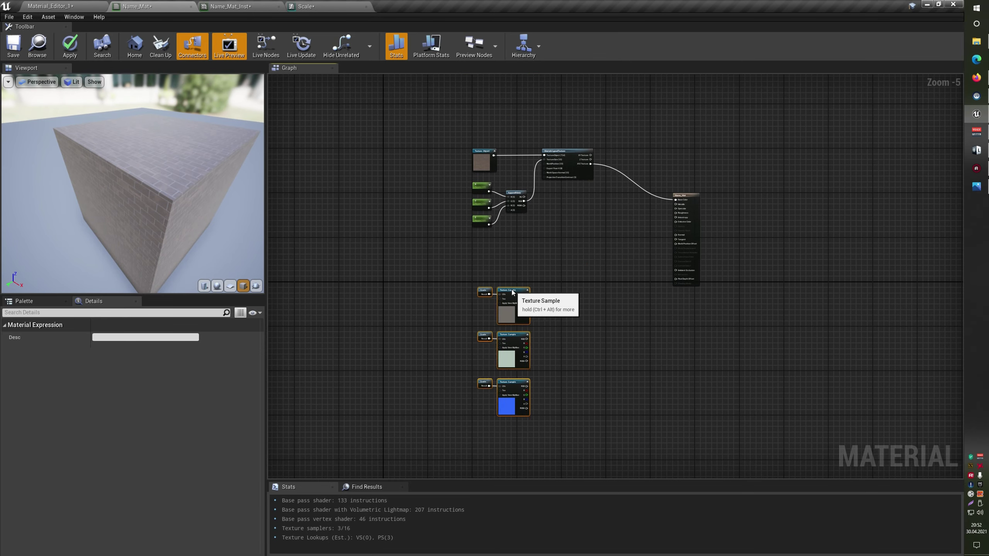
click(509, 289)
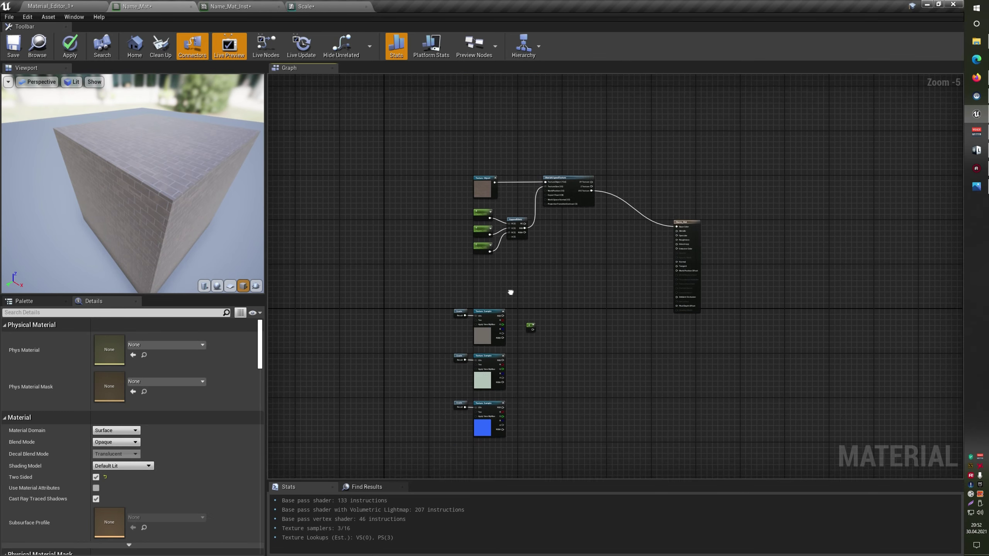
scroll(545, 273, up, 3)
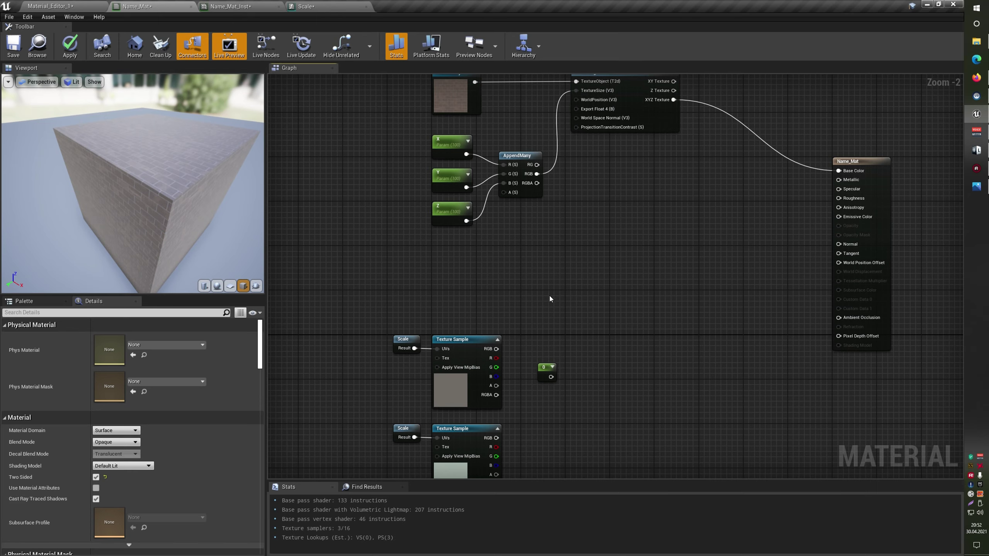
- Delete the 0 constant node and move the world-aligned texture node group left and down
drag(549, 299, 616, 438)
key(Delete)
key(Home)
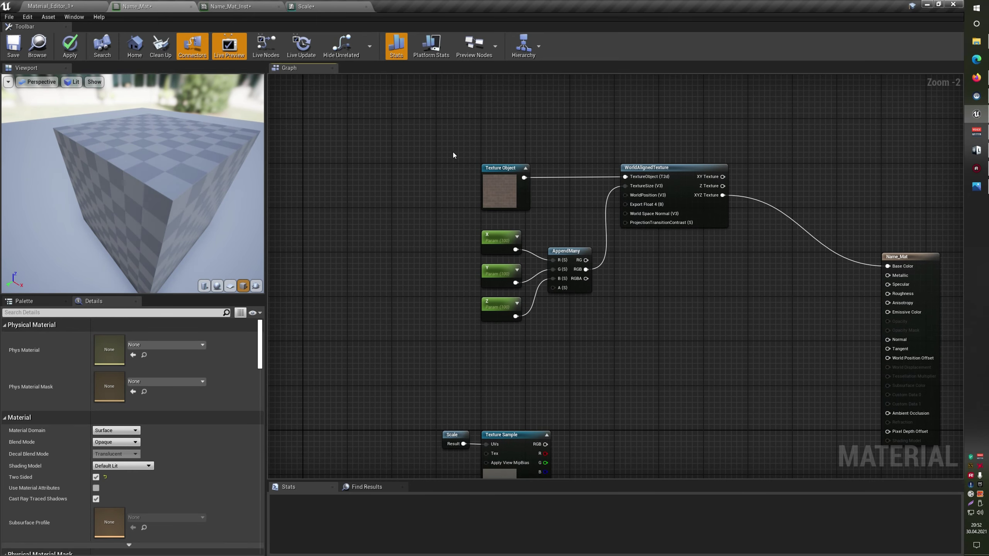
scroll(448, 140, down, 2)
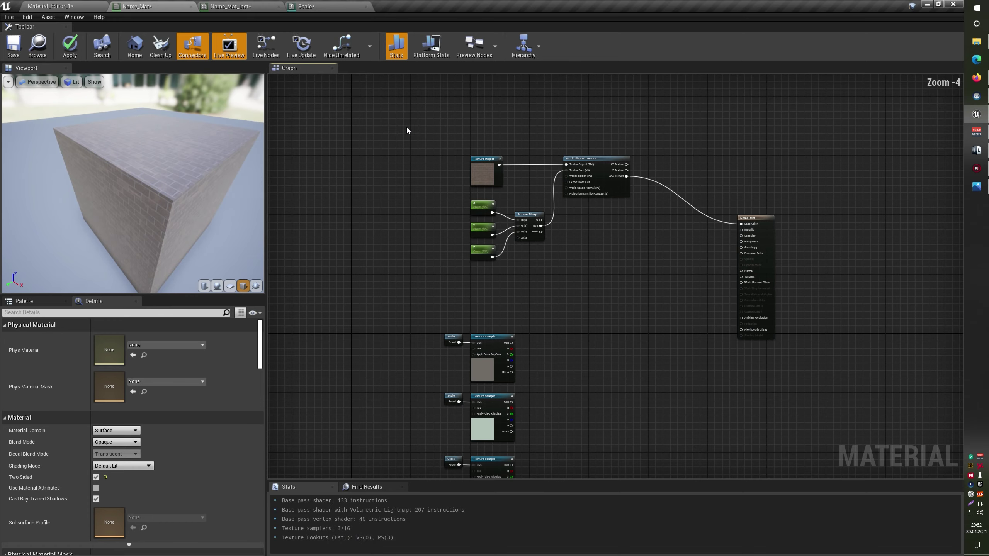
drag(406, 127, 611, 265)
drag(590, 166, 501, 220)
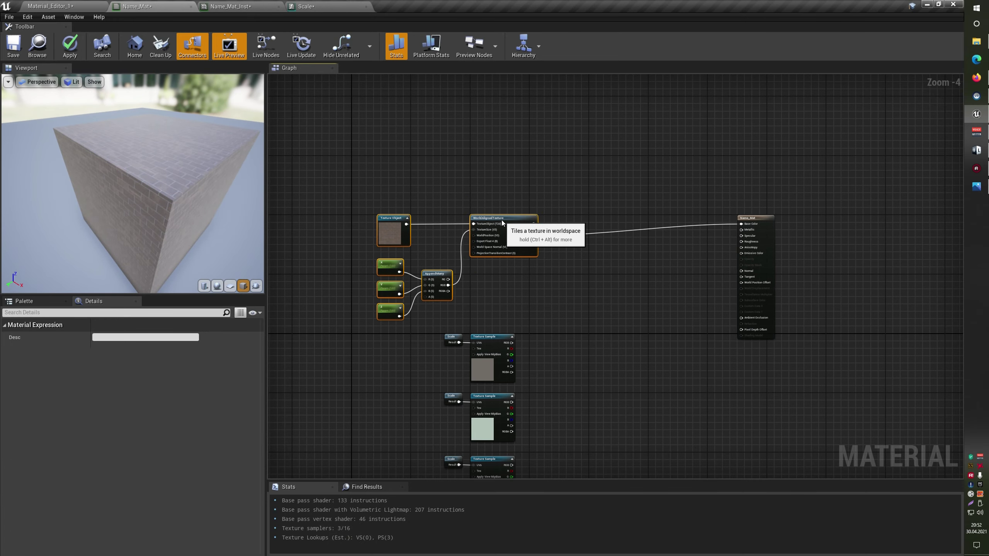
click(506, 253)
- Move the Name_Mat result node closer to the texture nodes and apply the material changes
right_drag(752, 217, 733, 149)
drag(733, 149, 642, 246)
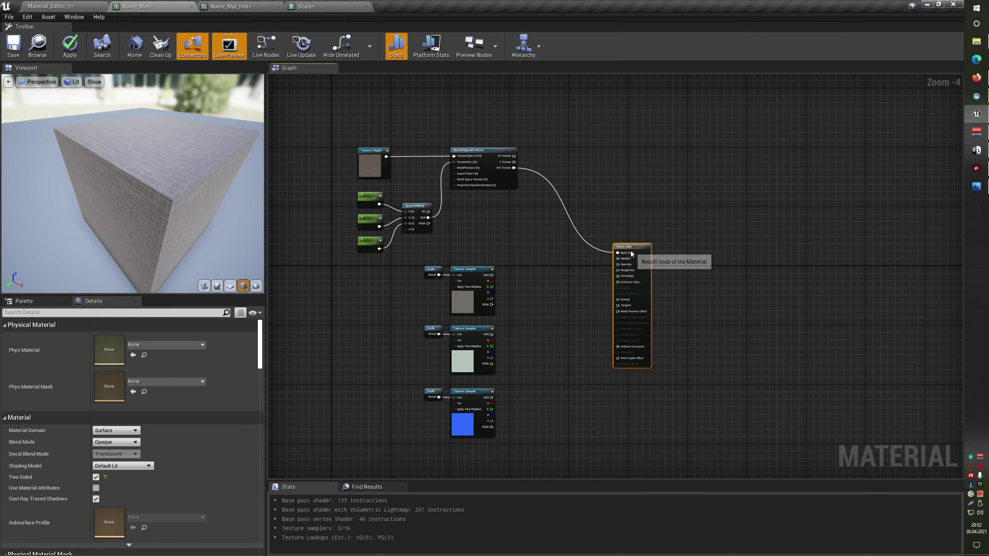
key(Home)
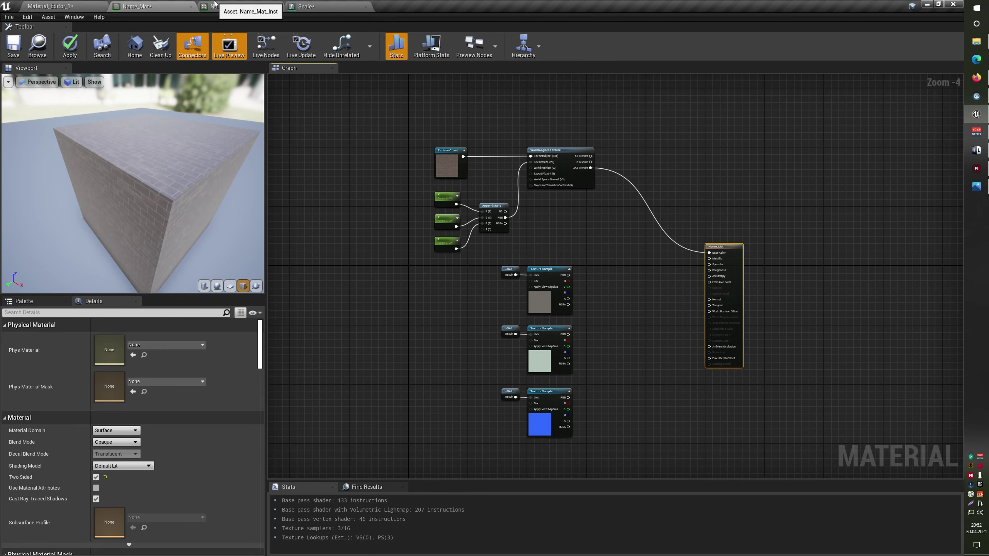
click(68, 39)
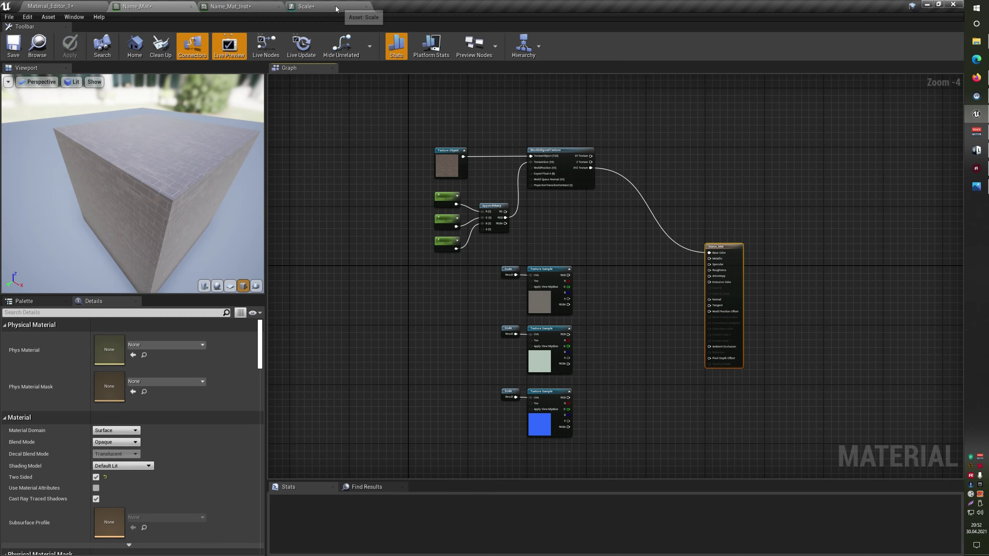
click(311, 7)
- Enable the X, Y and Z size overrides in Name_Mat_Inst
click(366, 7)
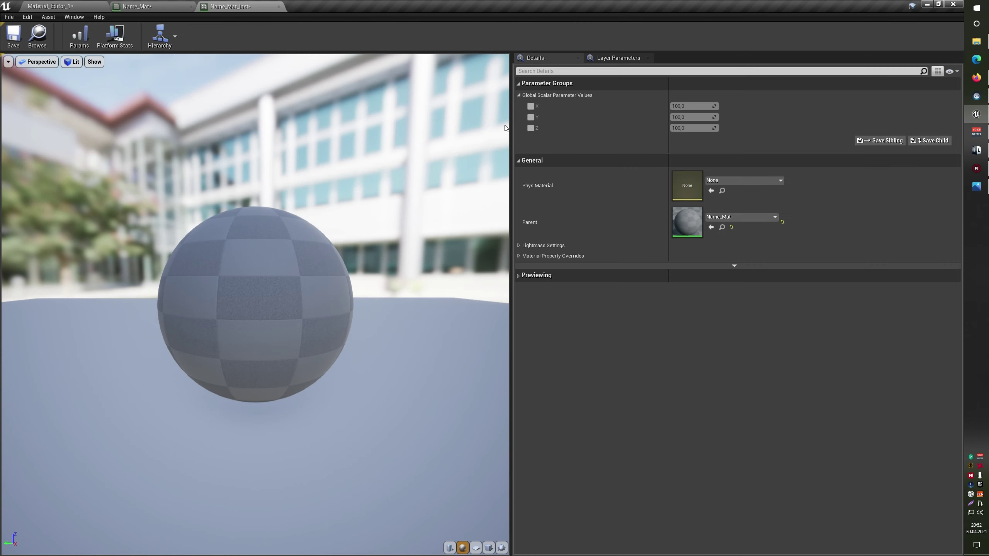
click(530, 106)
click(530, 117)
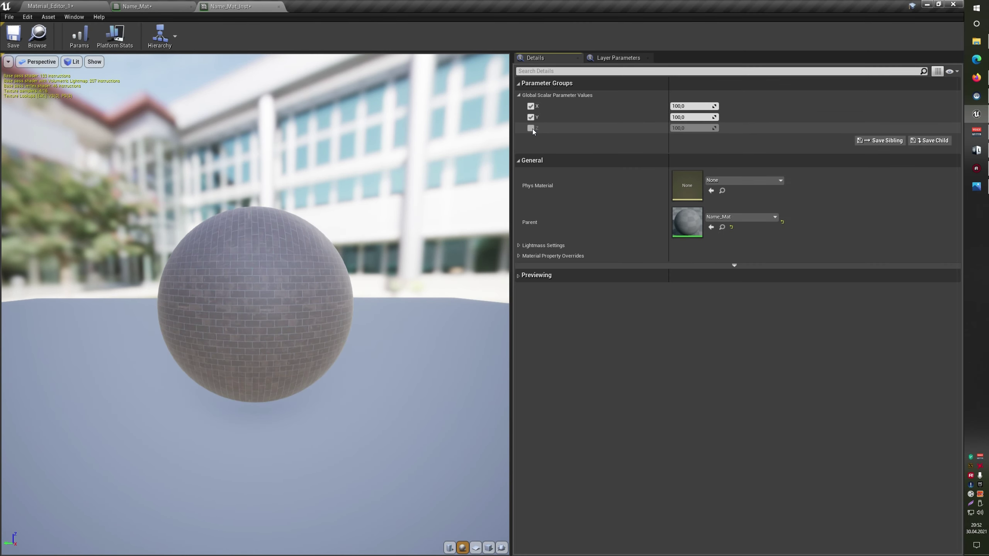
click(531, 127)
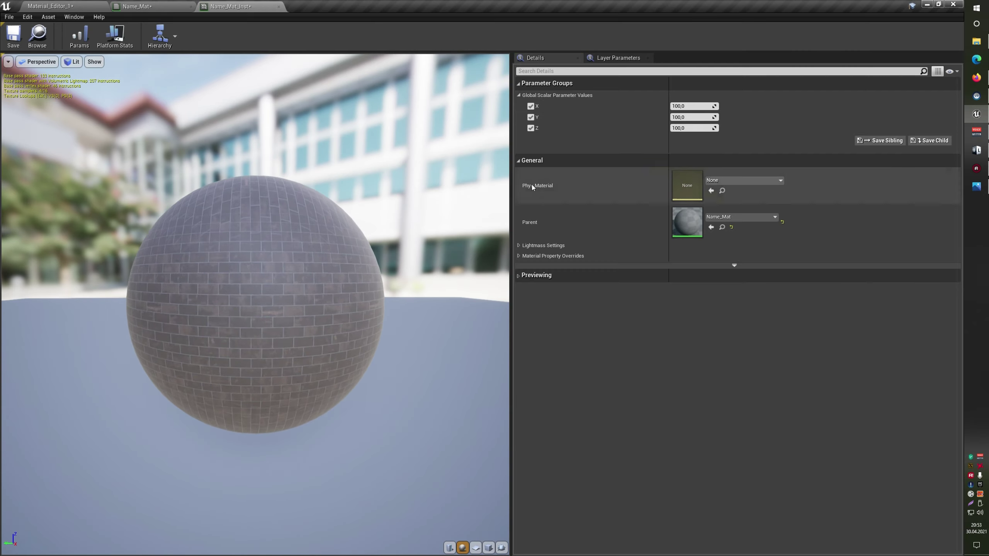
- Try different X and Y sizes on the sphere, then reset both to 100,0
drag(693, 106, 704, 117)
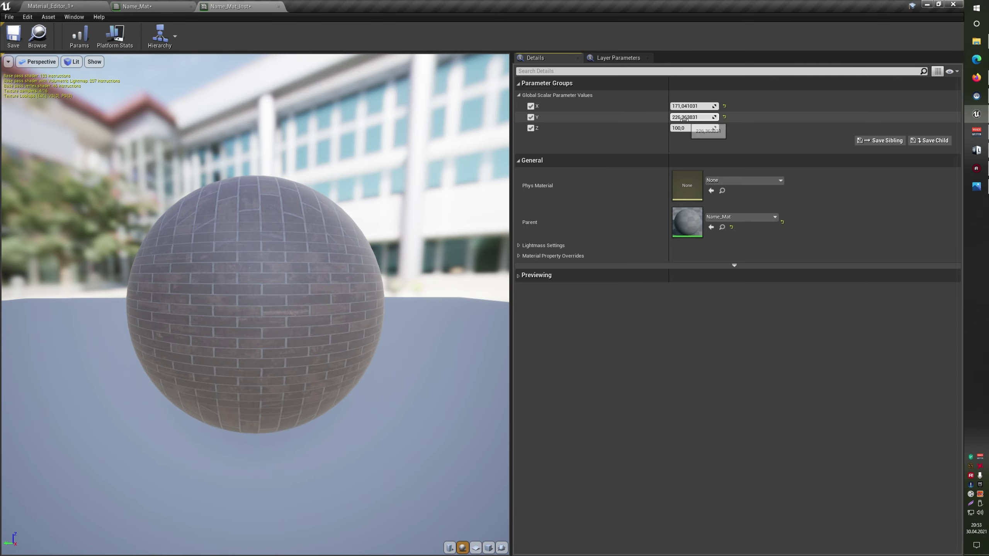
click(725, 106)
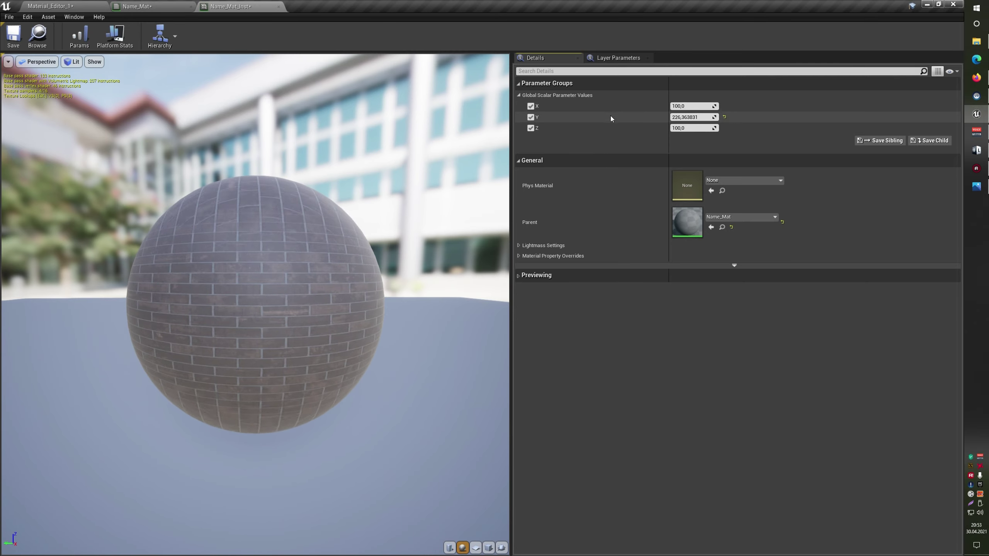
click(724, 117)
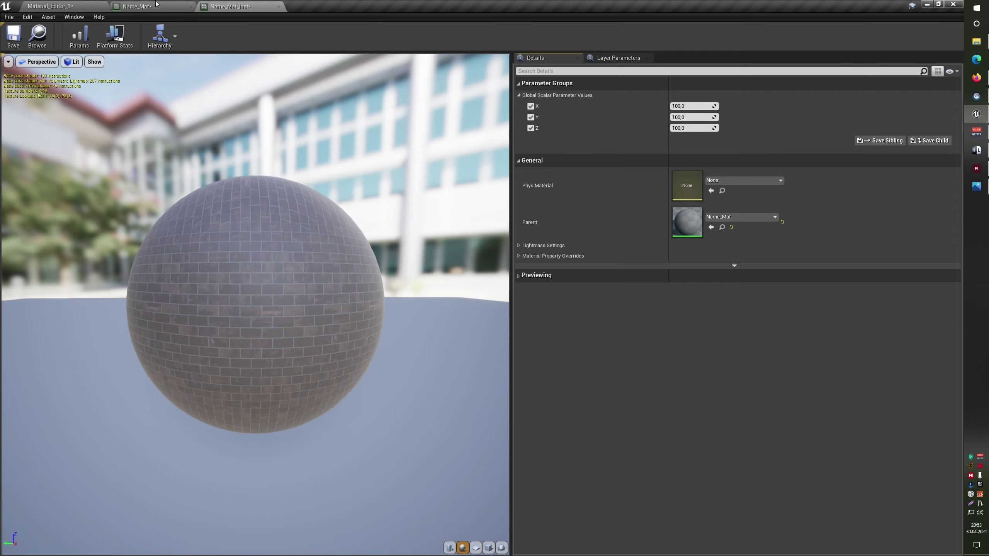
click(136, 6)
- Select the three Scale and Texture Sample pairs in the Name_Mat graph
click(520, 271)
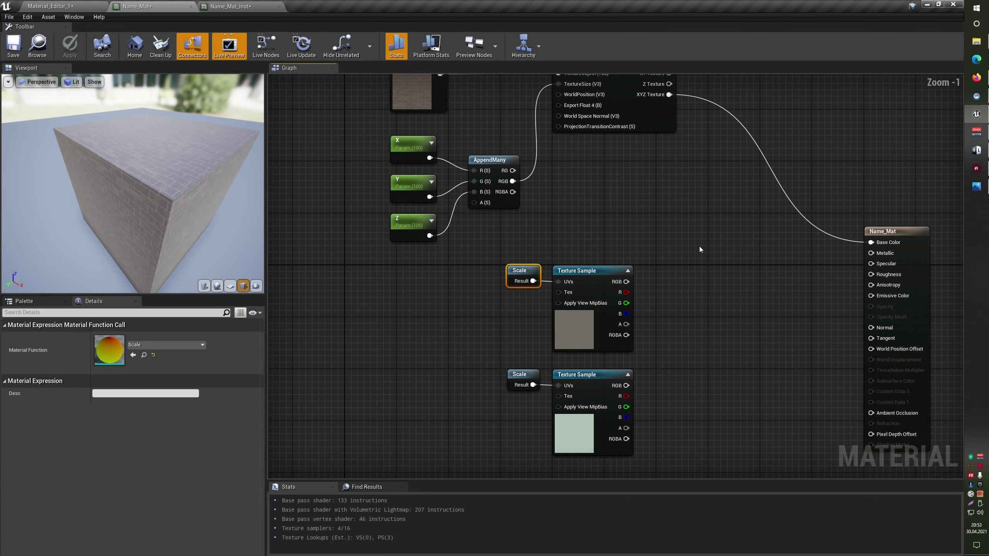
scroll(703, 271, down, 2)
right_drag(695, 249, 619, 213)
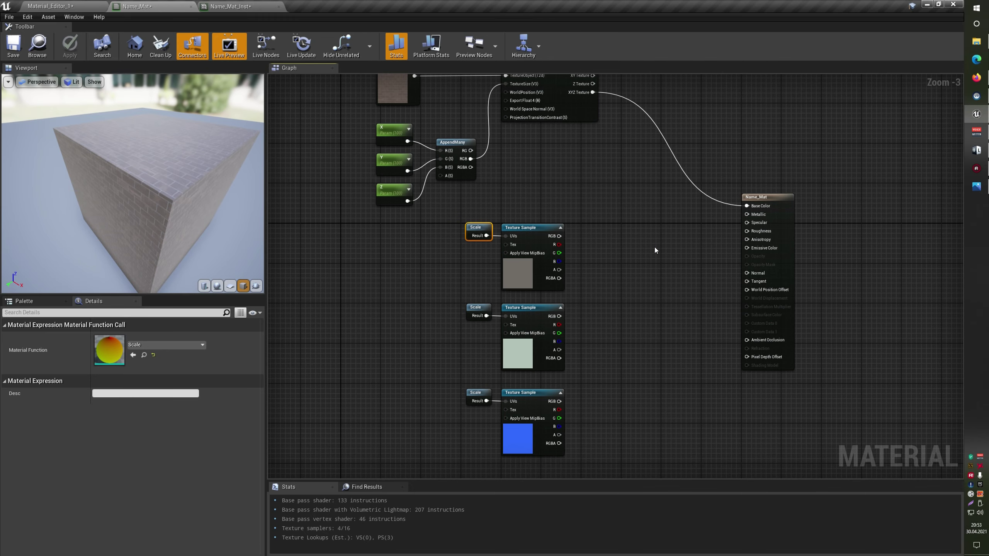
drag(441, 228, 606, 418)
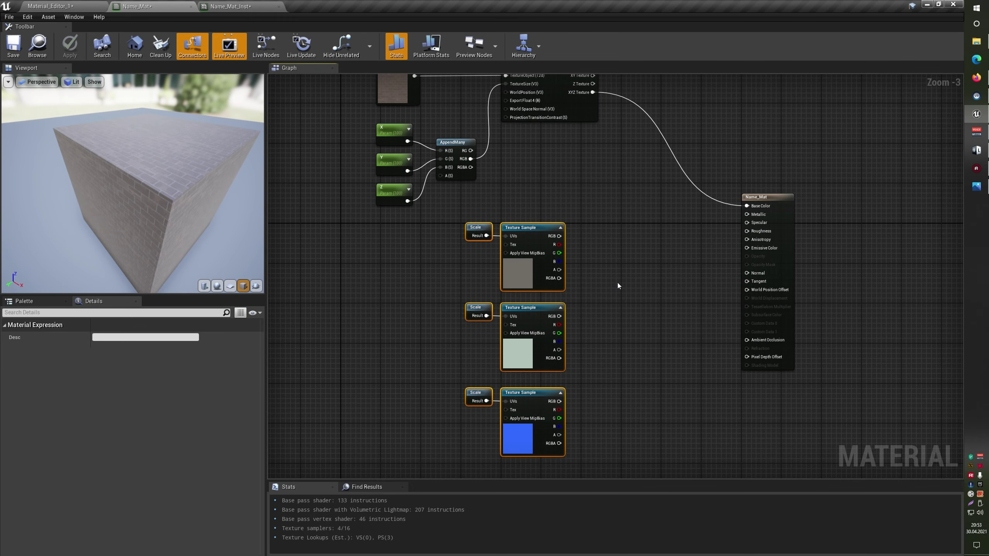
right_drag(621, 261, 560, 262)
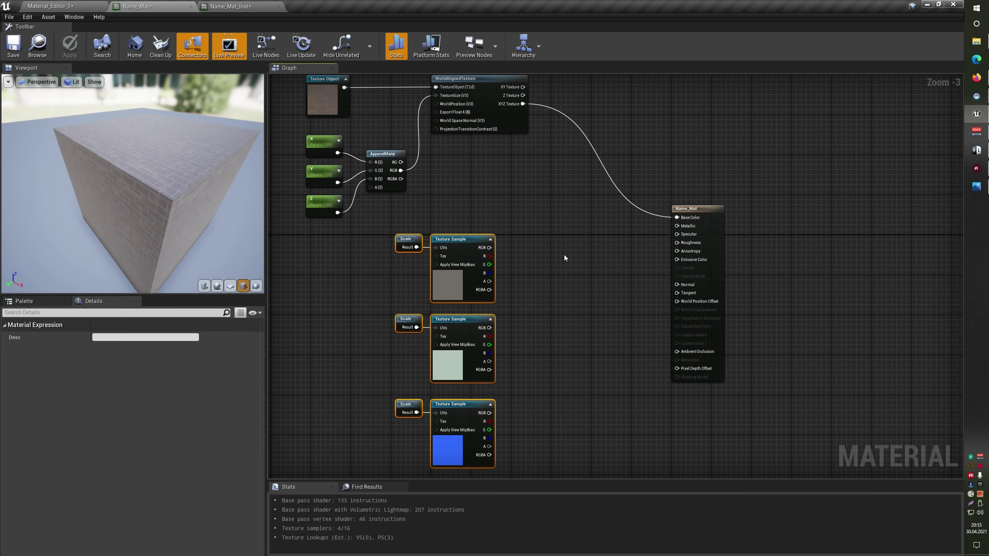
scroll(568, 256, up, 1)
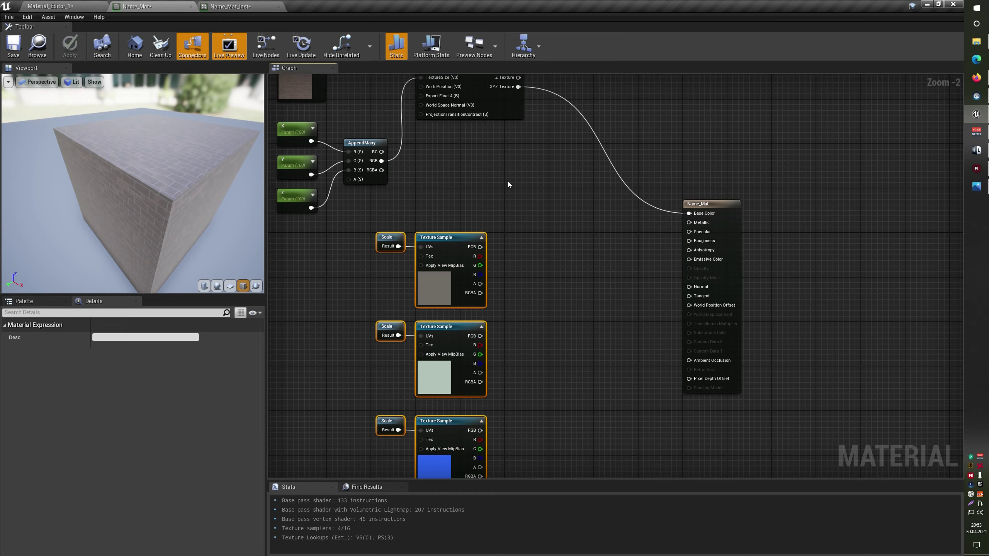
right_drag(507, 181, 603, 275)
- Select the world-aligned texture group and lower pairs, then move the result node up and right
click(336, 113)
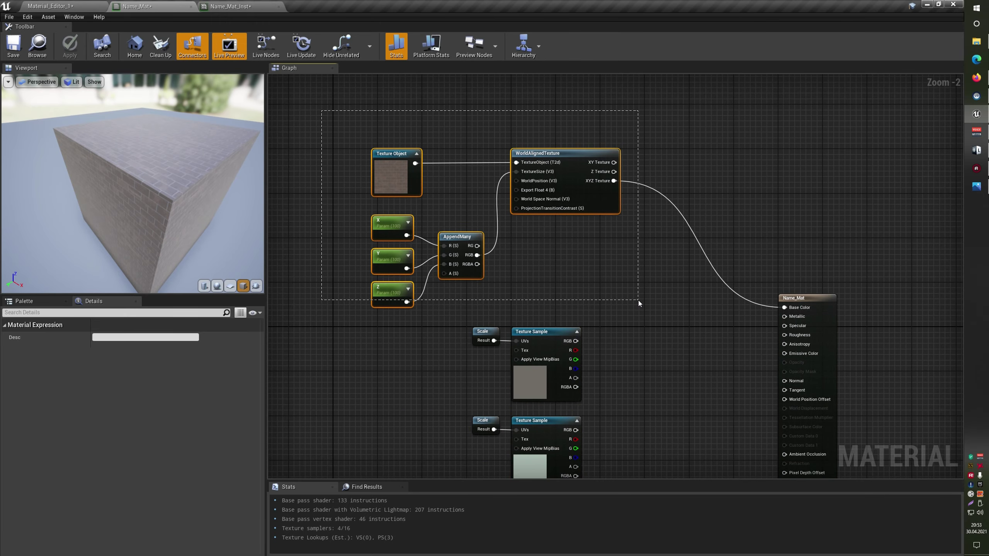
drag(336, 112, 639, 299)
right_drag(677, 373, 636, 164)
drag(388, 113, 494, 238)
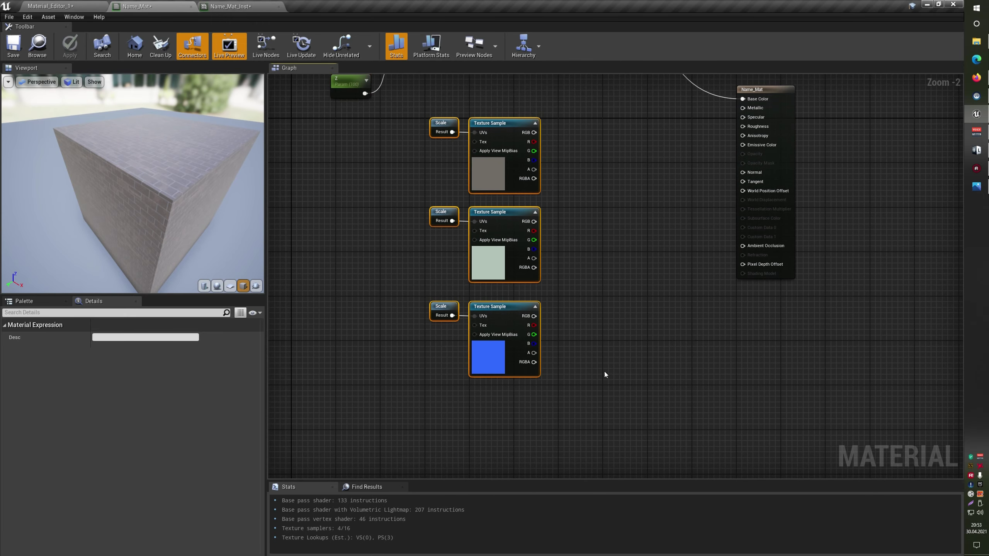
mouse_move(639, 210)
right_down()
mouse_move(647, 348)
mouse_move(576, 317)
right_up()
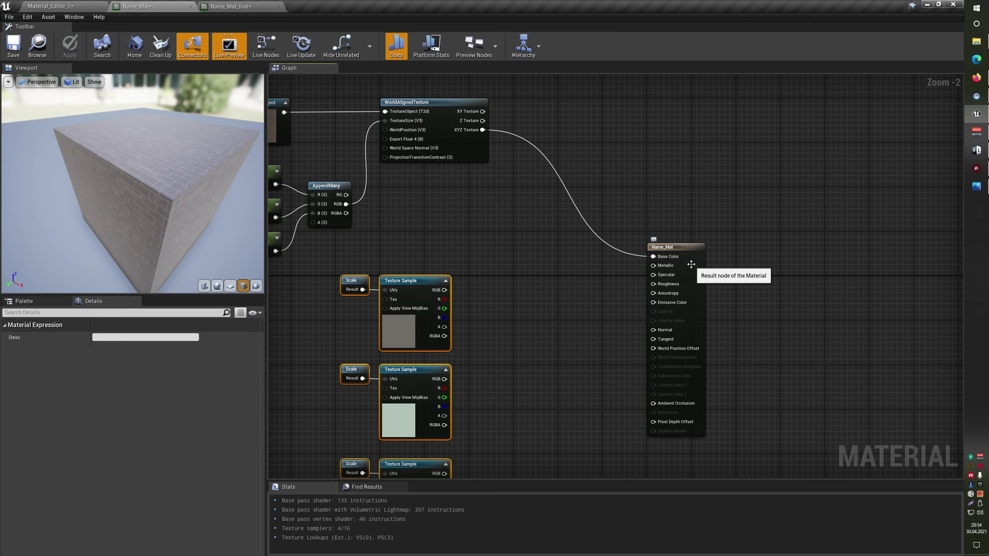
drag(691, 269, 734, 259)
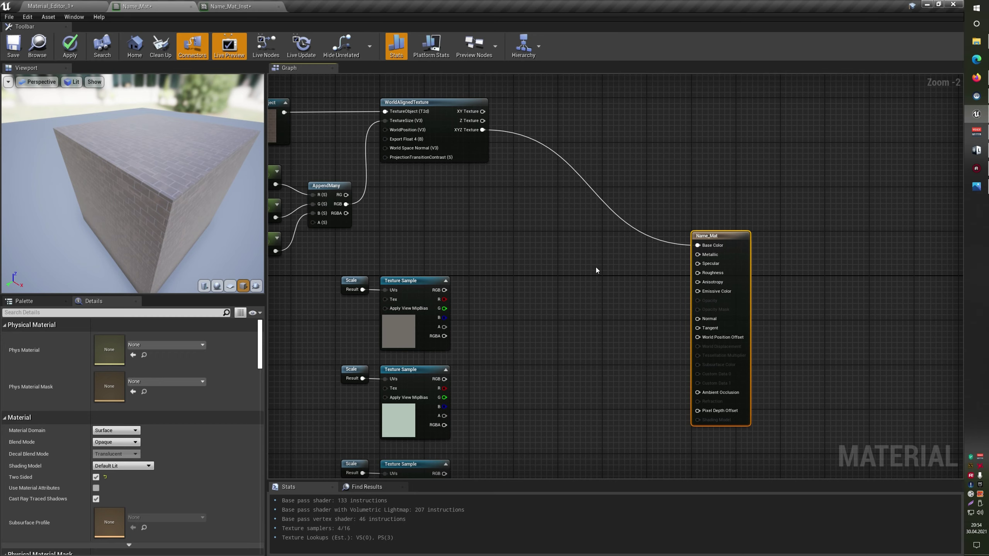
- Add a StaticSwitch taking XYZ Texture as True and the first Texture Sample RGB as False, feeding Base Color
right_click(578, 268)
text(switch)
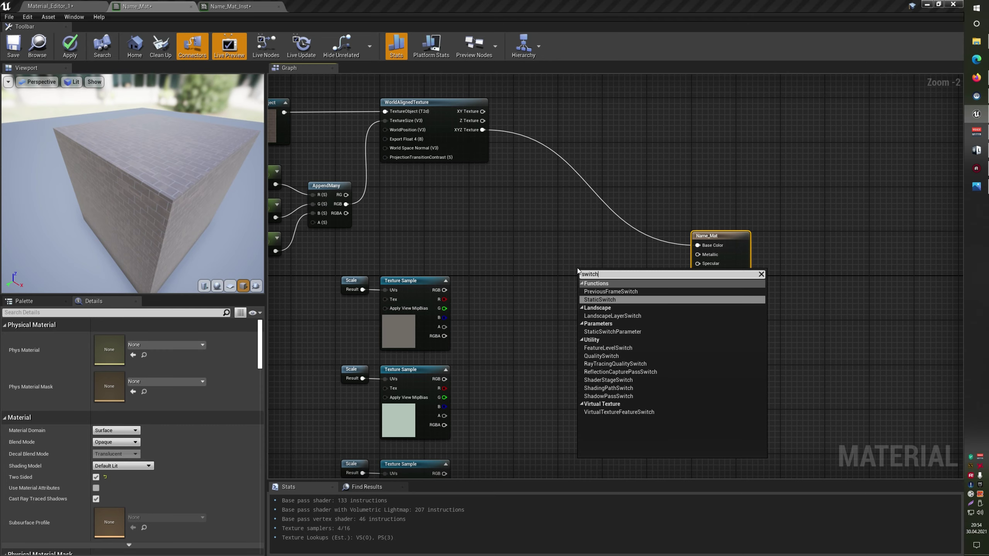
key(Return)
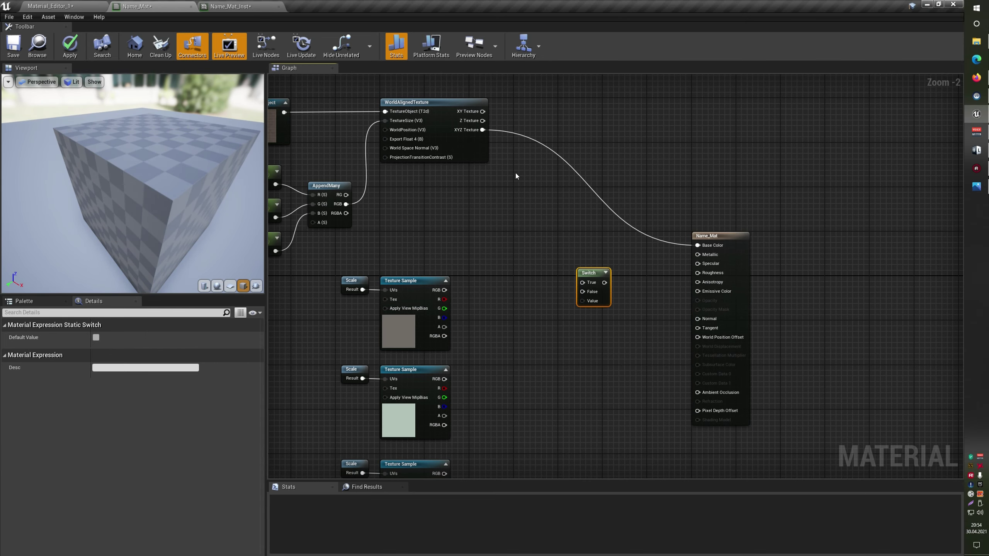
mouse_move(482, 130)
mouse_down()
mouse_move(593, 292)
mouse_move(583, 283)
mouse_up()
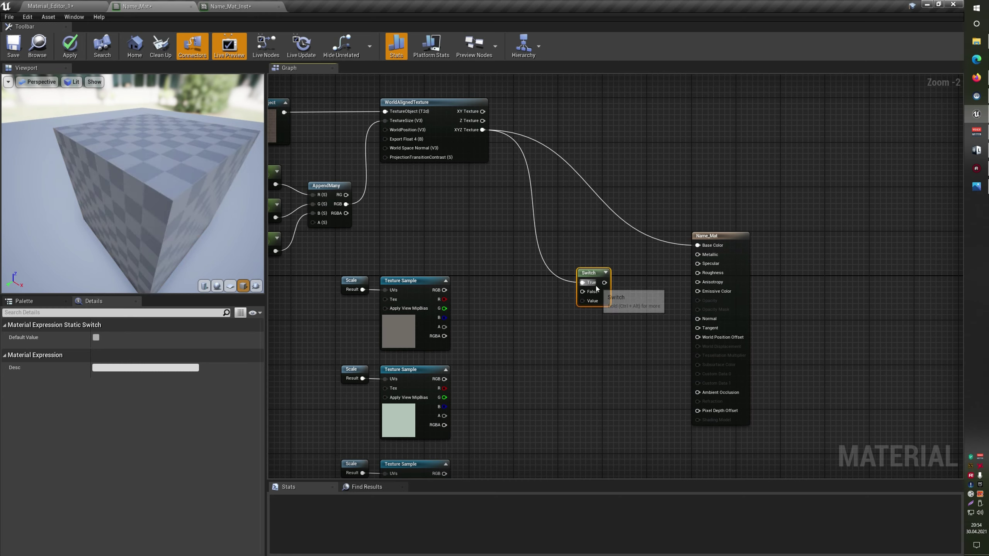
mouse_move(583, 291)
mouse_down()
mouse_move(477, 274)
mouse_move(444, 289)
mouse_up()
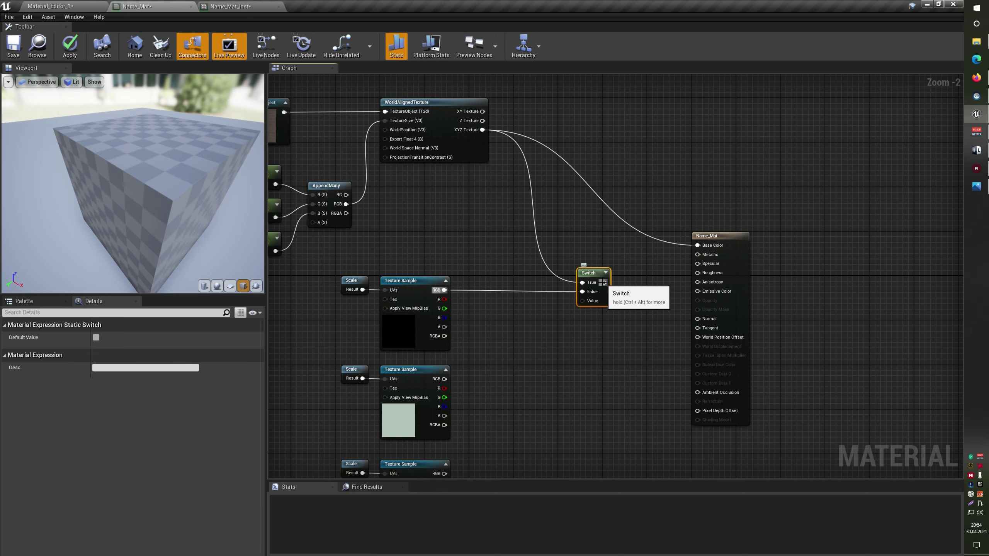
drag(604, 282, 697, 245)
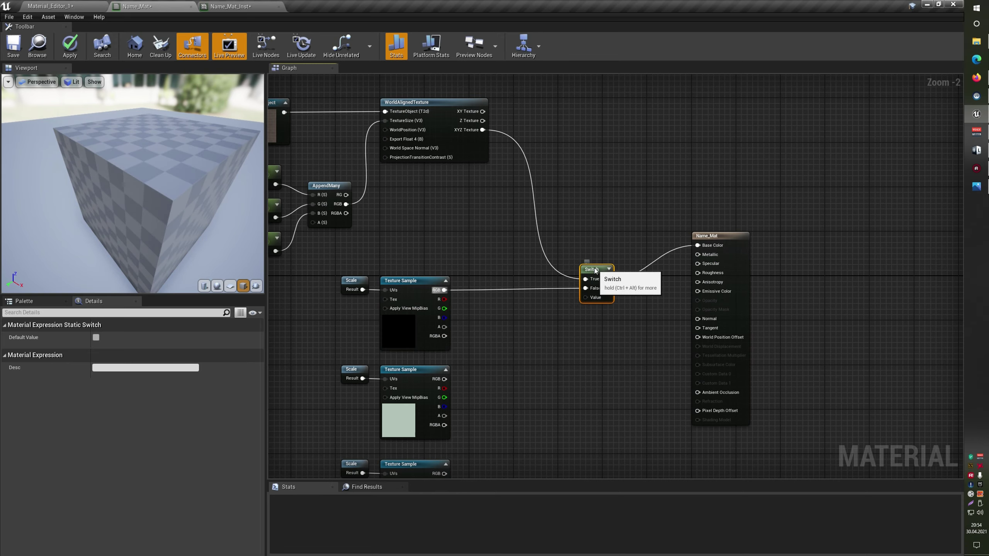
drag(589, 272, 607, 234)
scroll(590, 311, up, 2)
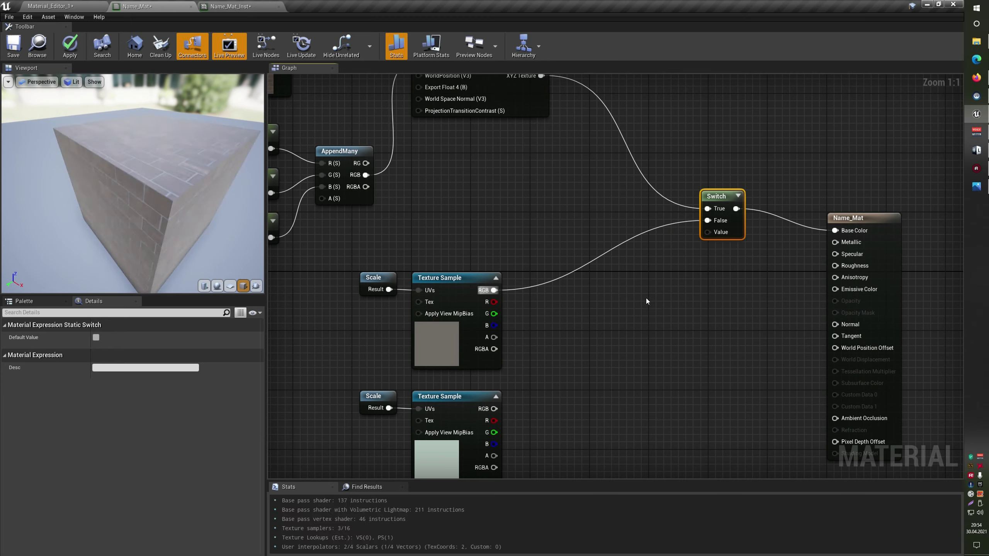
- Add a StaticBoolParameter wired into the Switch node's Value input
drag(708, 232, 661, 301)
text(bool)
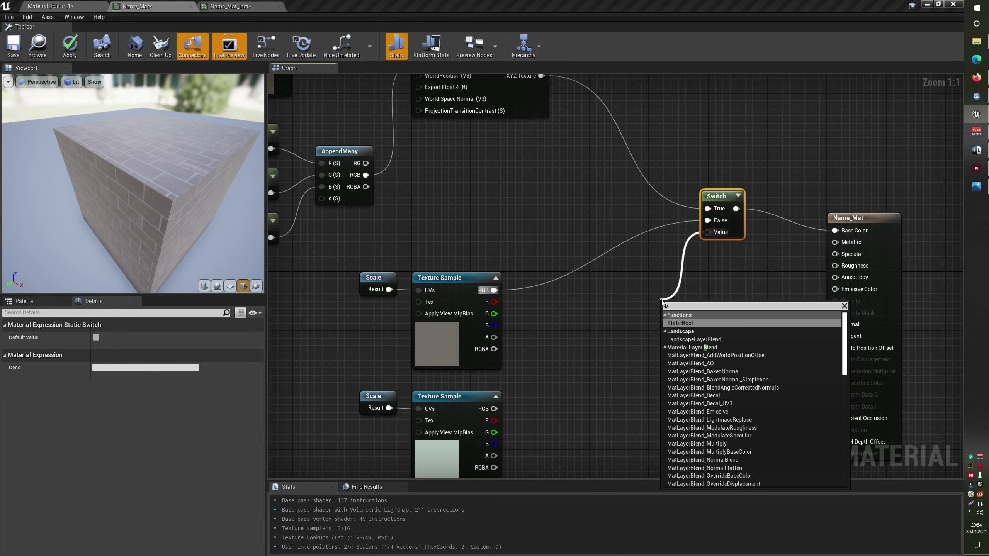
key(Return)
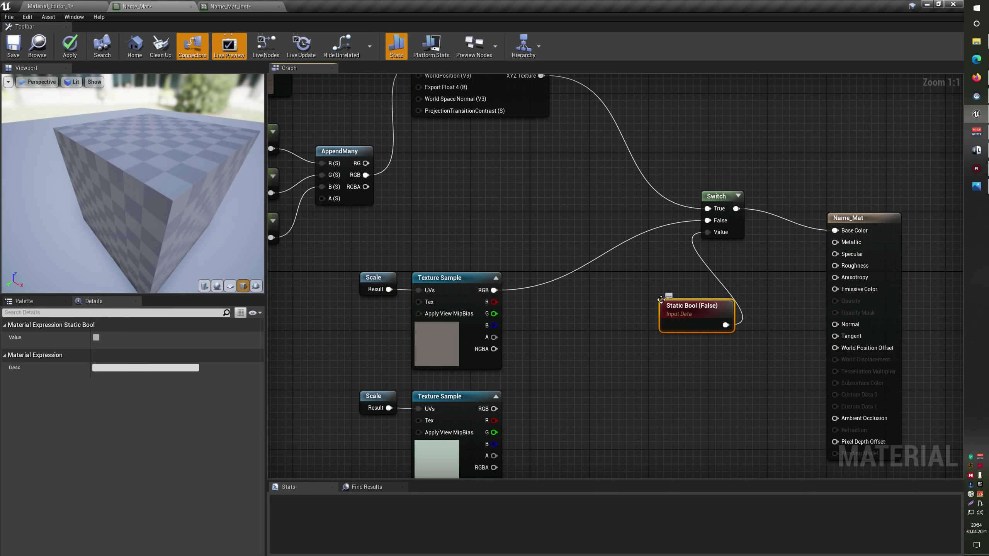
drag(724, 234, 594, 289)
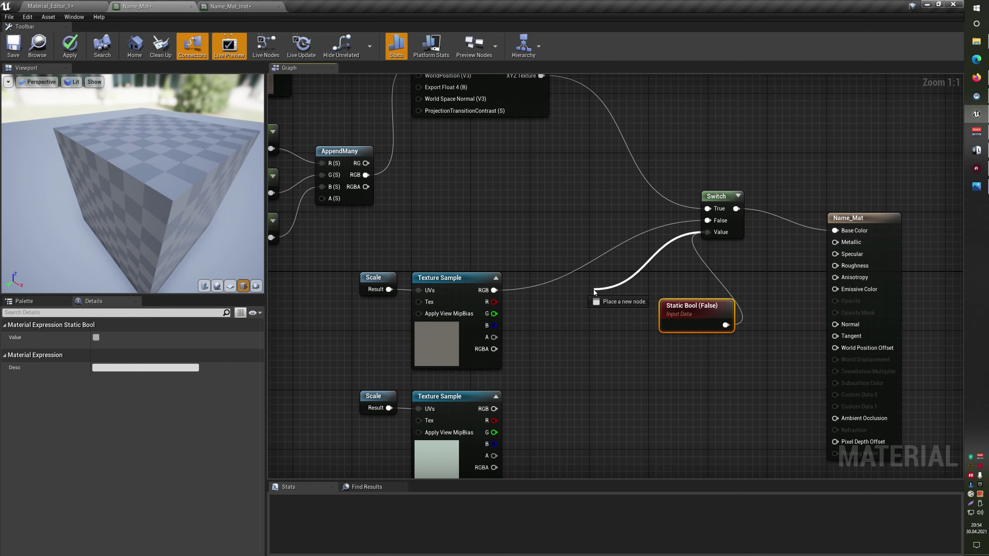
text(boo)
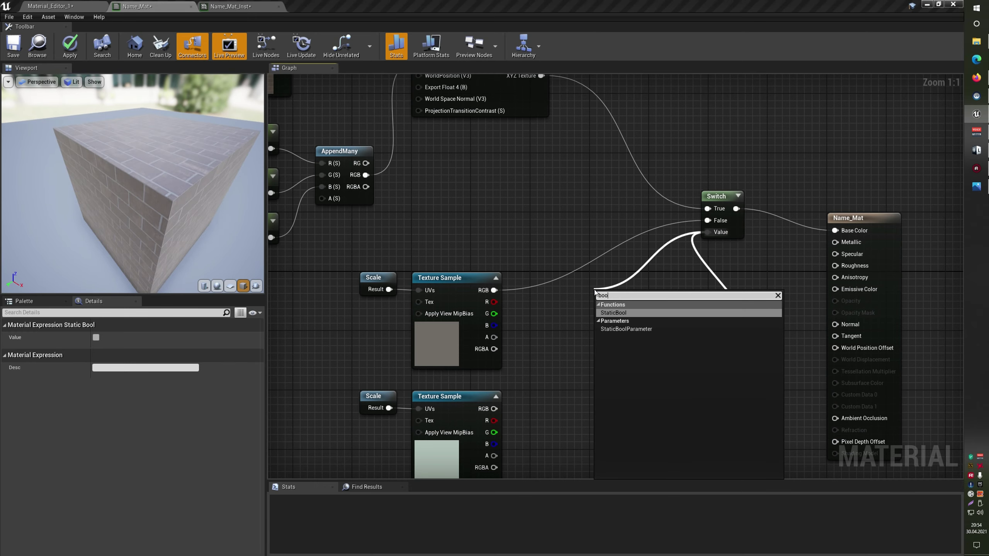
click(617, 329)
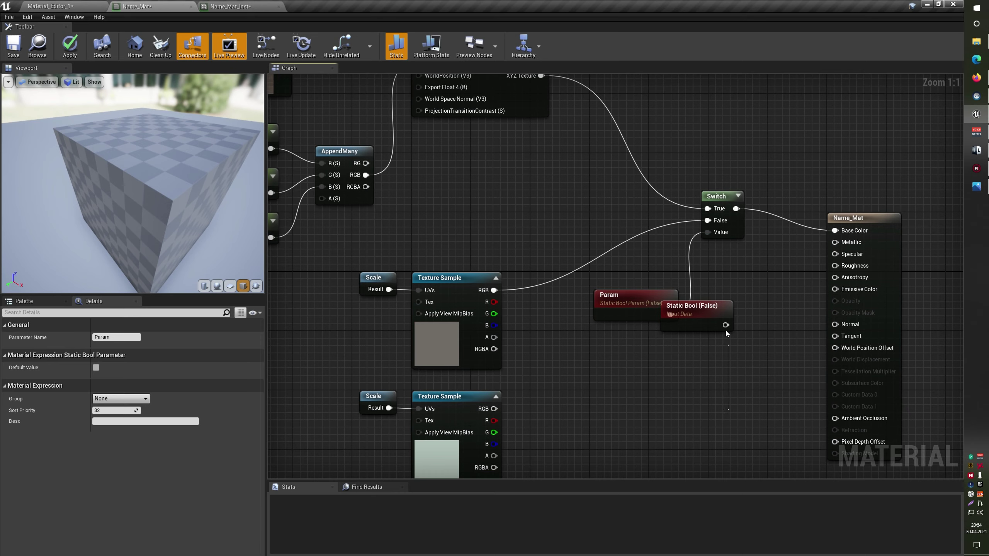
drag(626, 301, 711, 269)
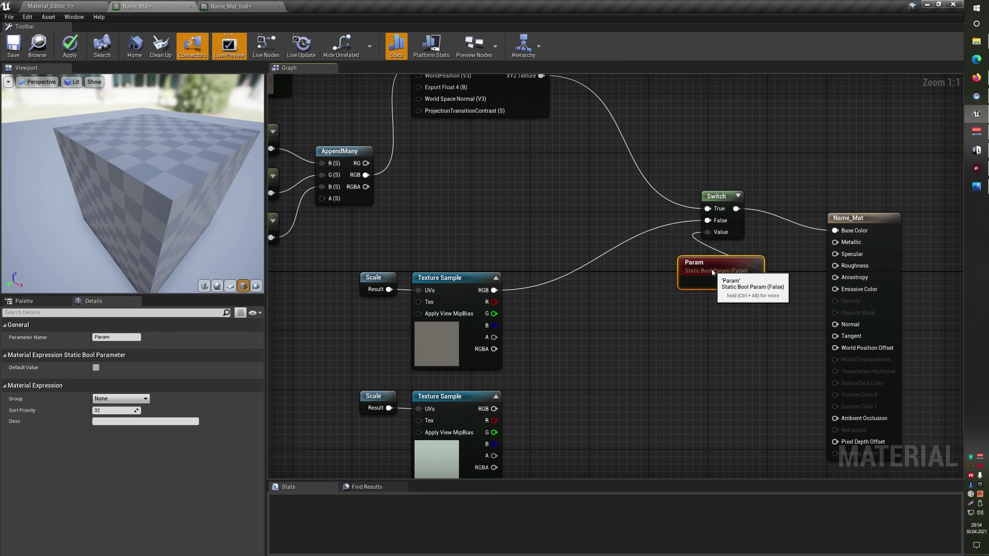
- Name the bool parameter 'Switch'
click(118, 336)
text(Switch)
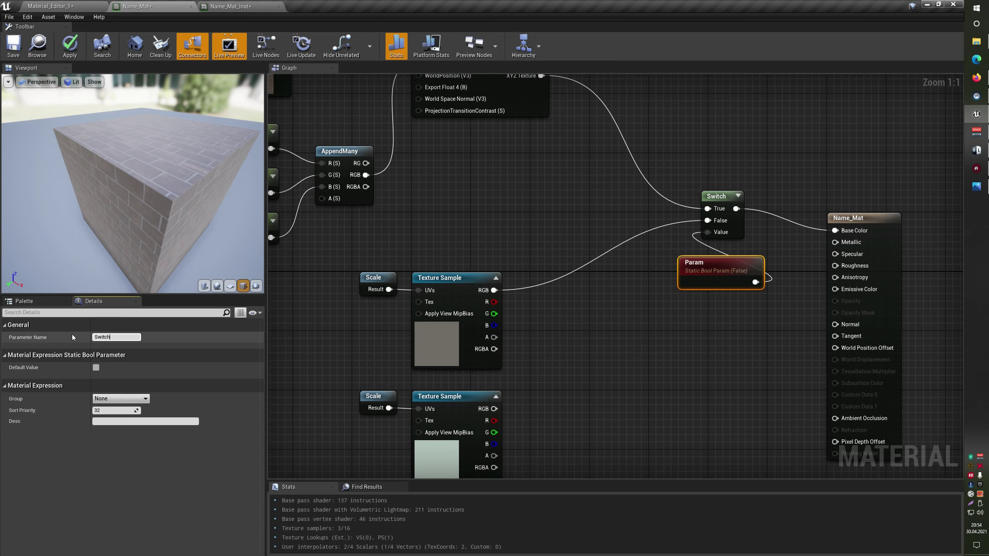
key(Return)
mouse_move(664, 330)
right_down()
mouse_move(557, 285)
mouse_move(552, 309)
mouse_move(613, 249)
right_up()
click(548, 286)
scroll(551, 308, down, 2)
- Select the Switch Static Bool Parameter node in Name_Mat and set its Default Value to True
drag(633, 142, 669, 246)
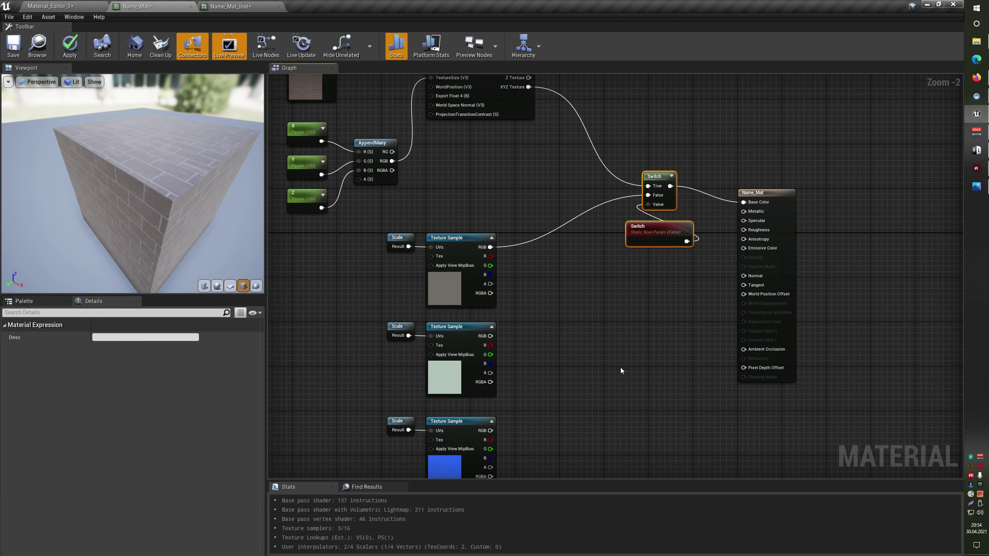
mouse_move(623, 341)
right_down()
mouse_move(621, 206)
mouse_move(631, 367)
right_up()
click(631, 367)
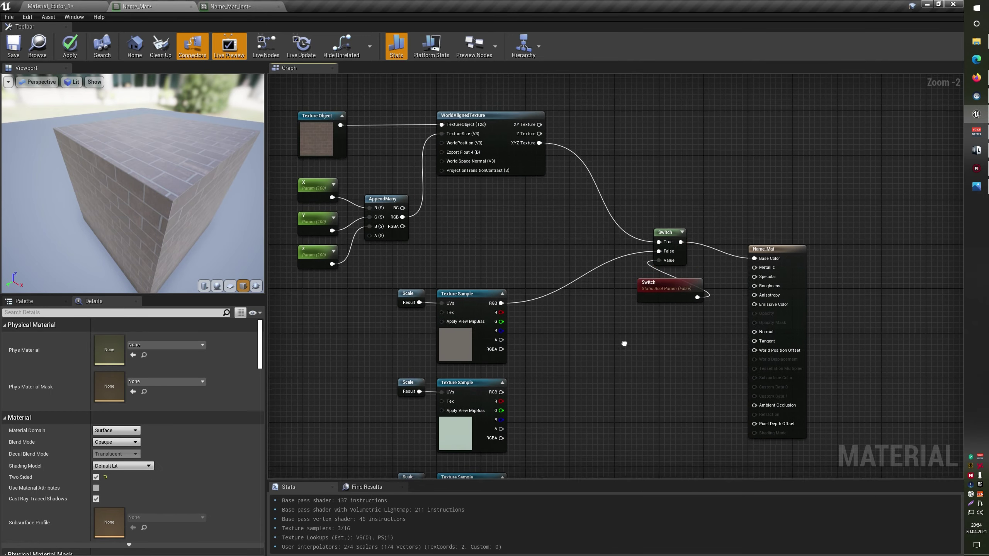
drag(649, 200, 694, 324)
right_drag(542, 328, 572, 336)
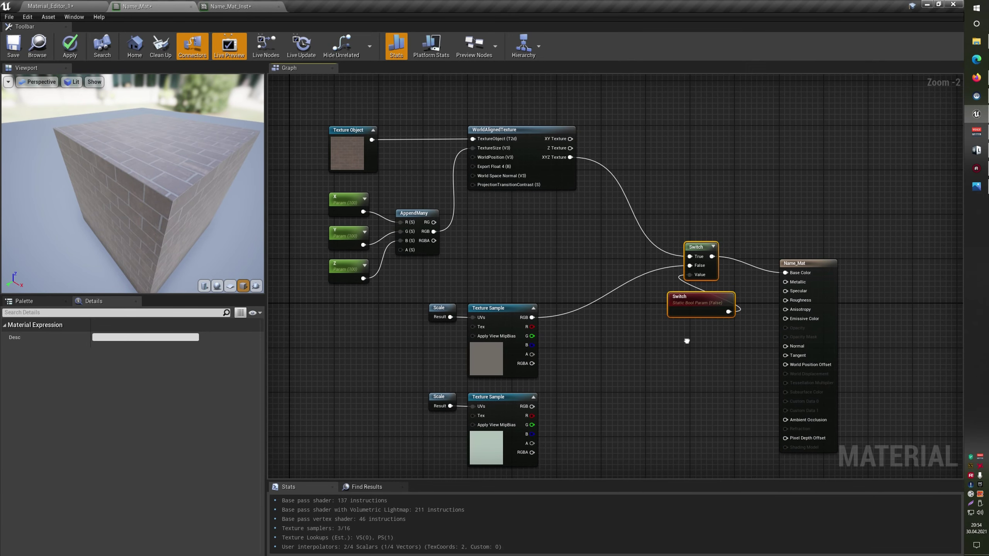
click(486, 308)
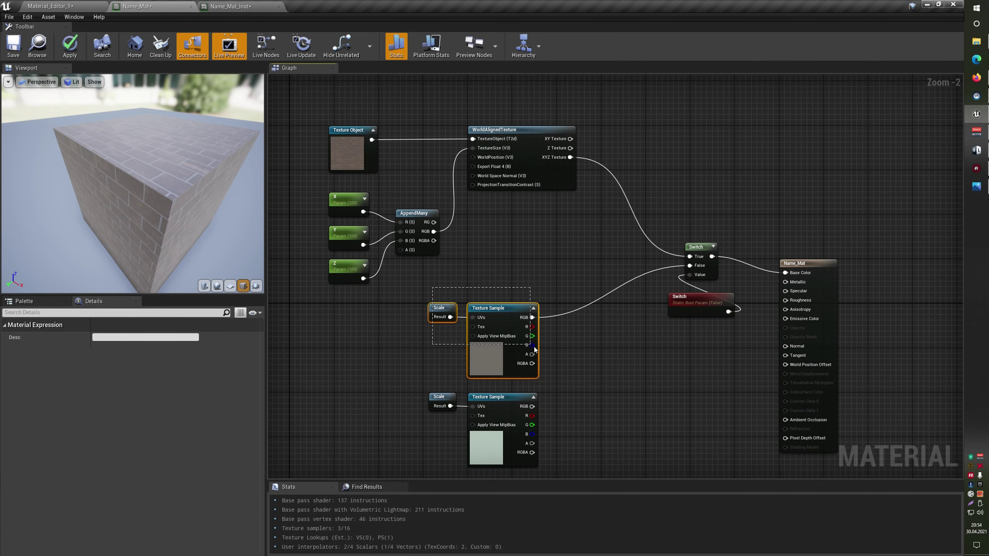
click(621, 380)
drag(384, 131, 597, 296)
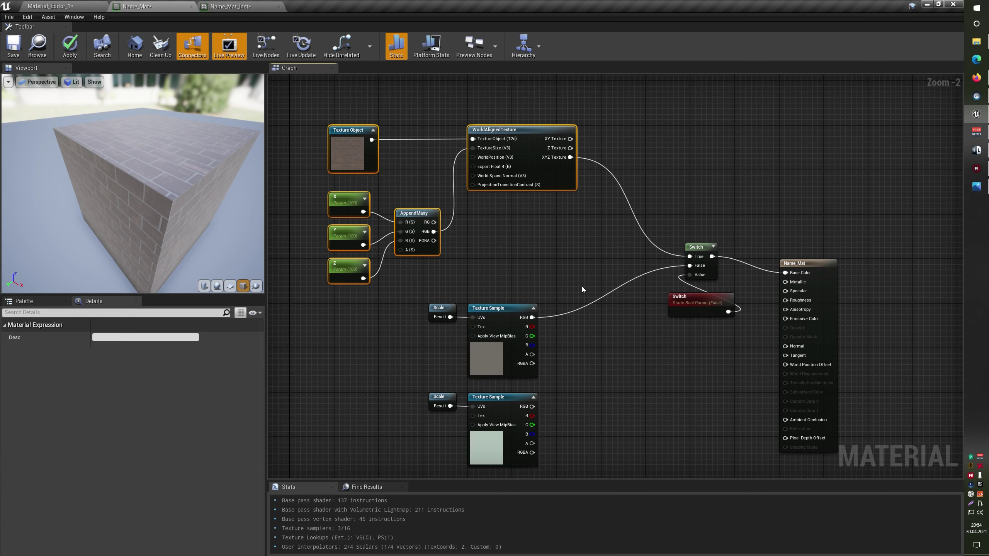
click(700, 308)
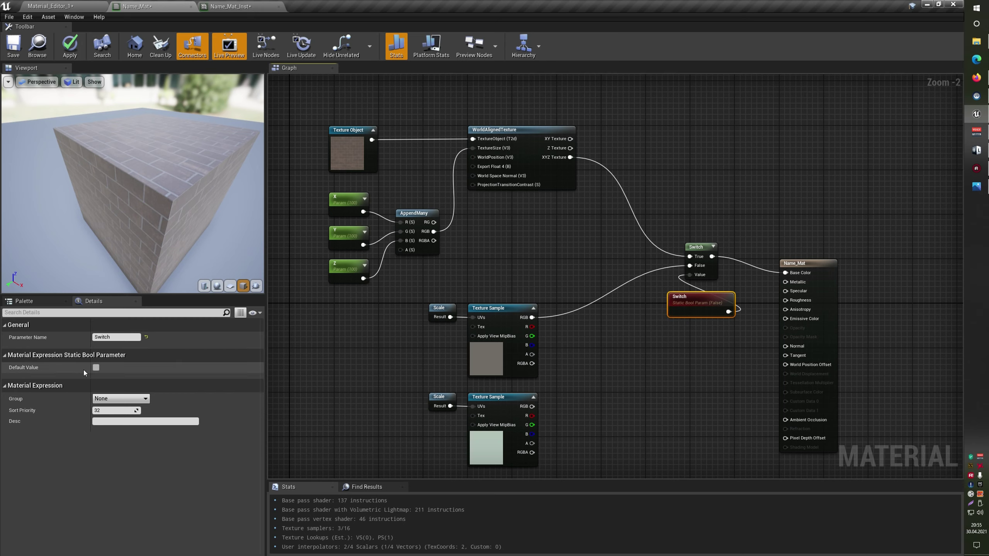
click(96, 367)
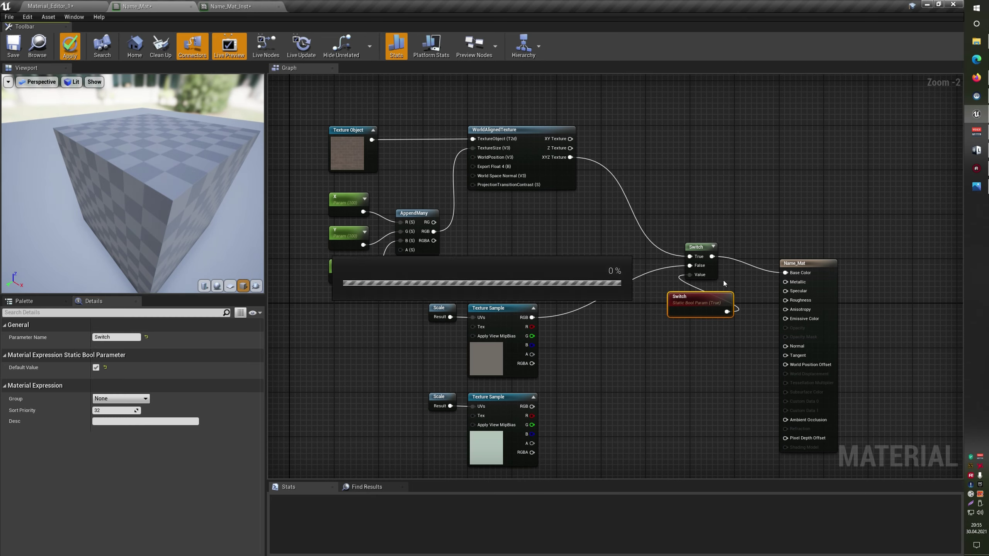
- Enable the Switch parameter override in the Name_Mat_Inst material instance
click(235, 8)
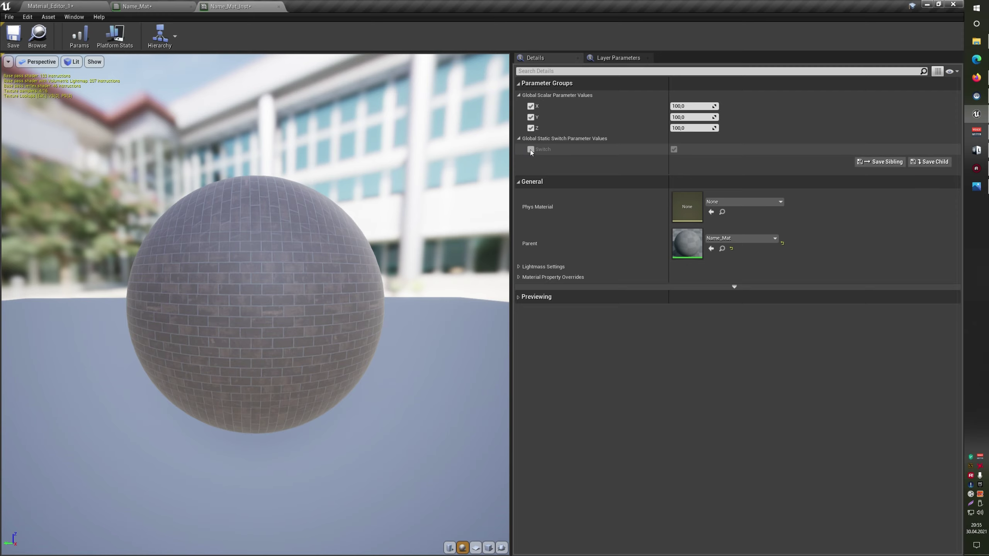
click(530, 149)
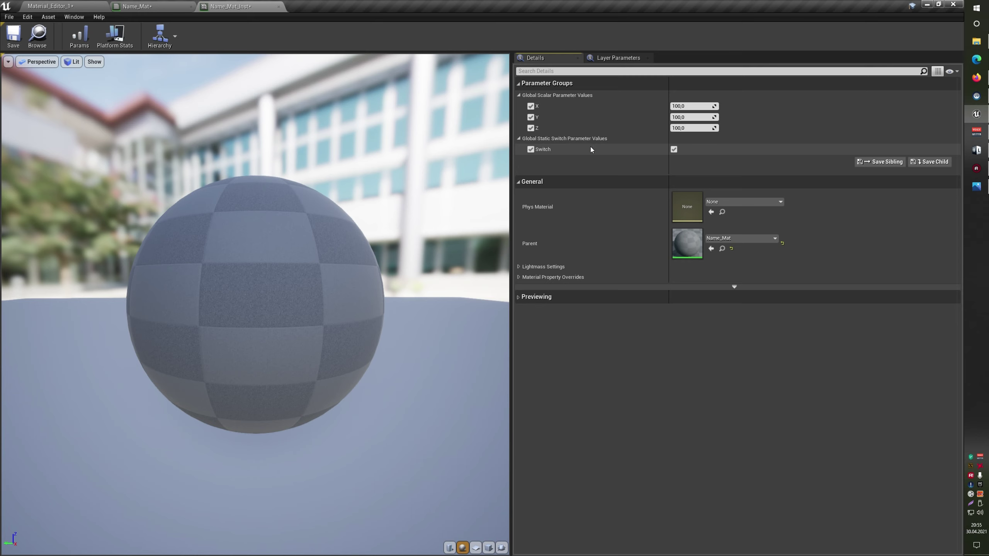
click(179, 6)
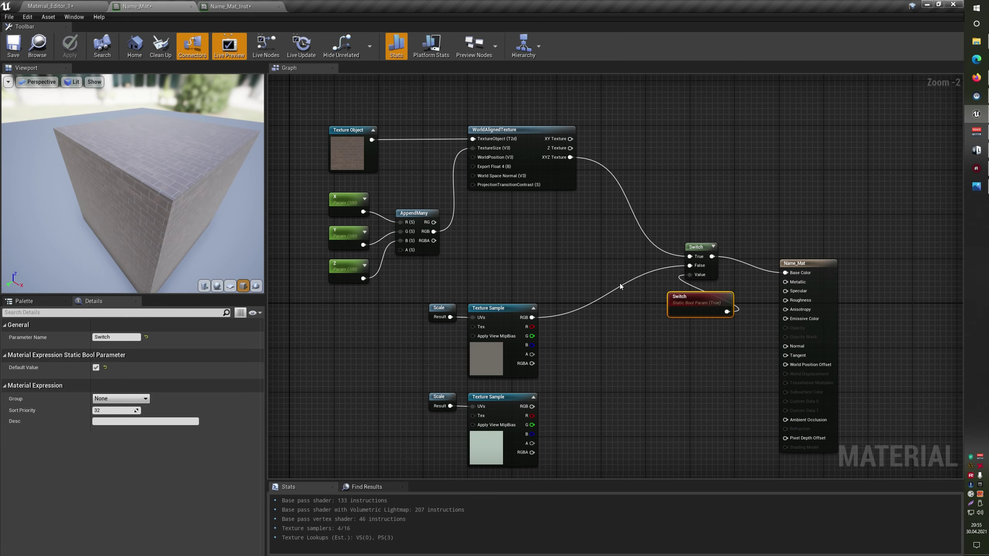
- In Name_Mat_Inst, turn Switch off for large UV bricks, override Radius, then set Switch back on
click(258, 4)
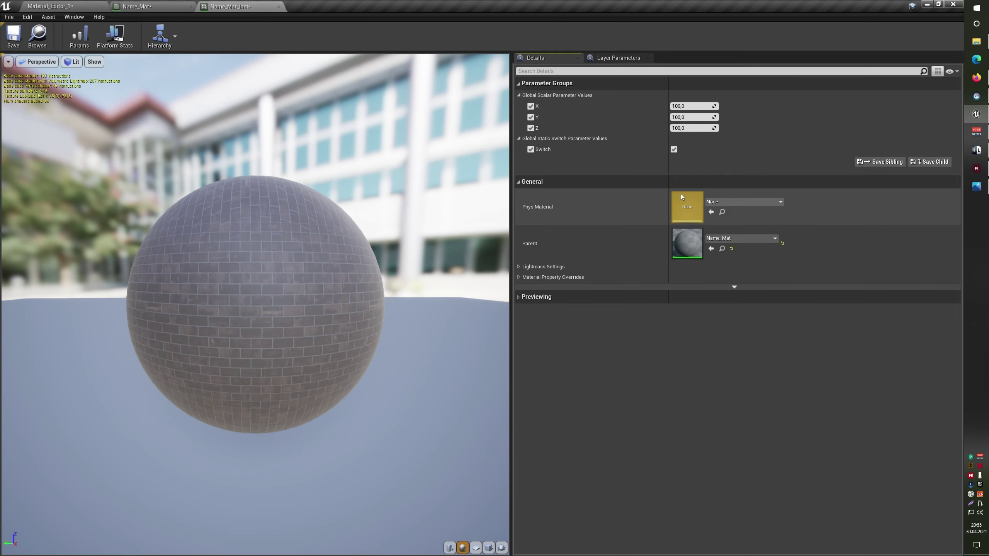
click(674, 150)
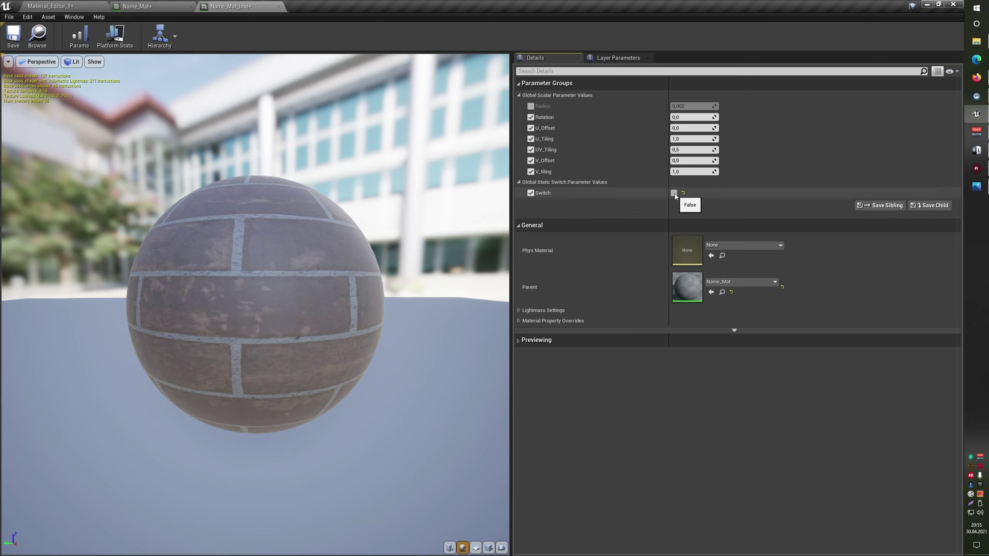
click(530, 106)
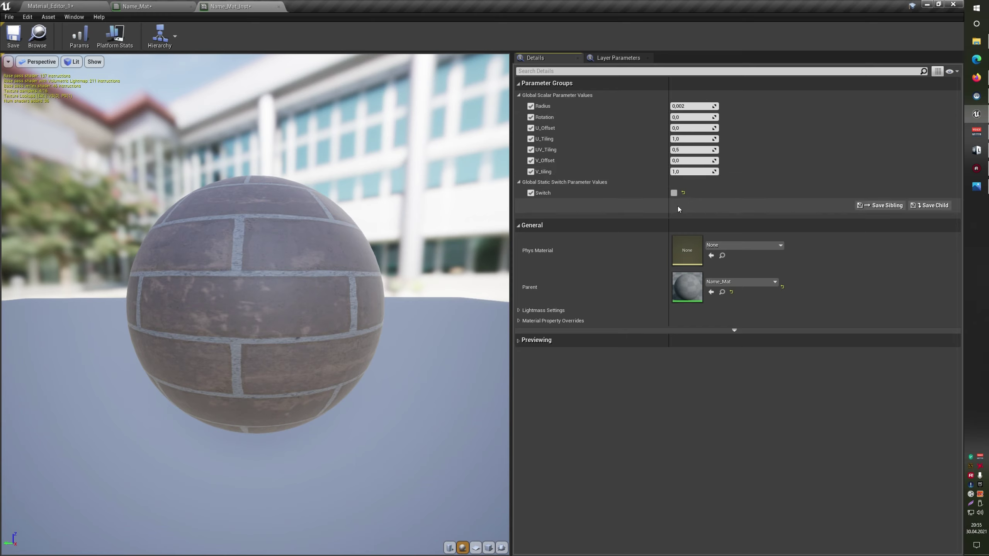
click(674, 192)
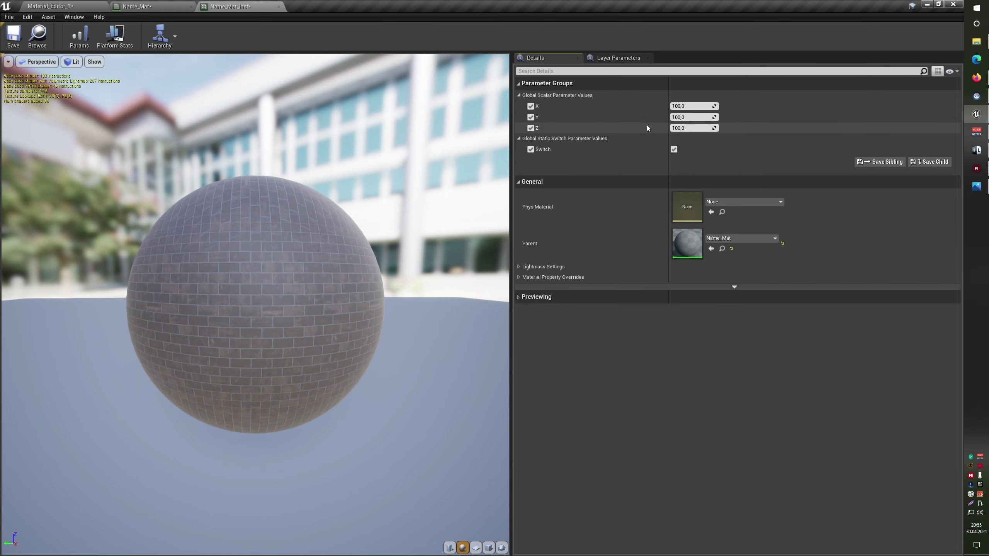
click(164, 6)
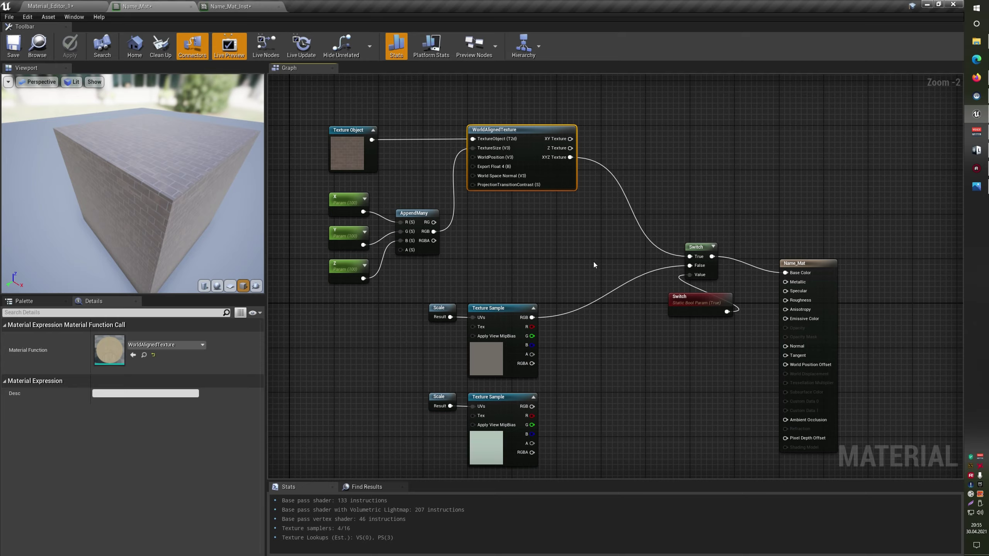
scroll(602, 197, down, 3)
drag(430, 126, 759, 405)
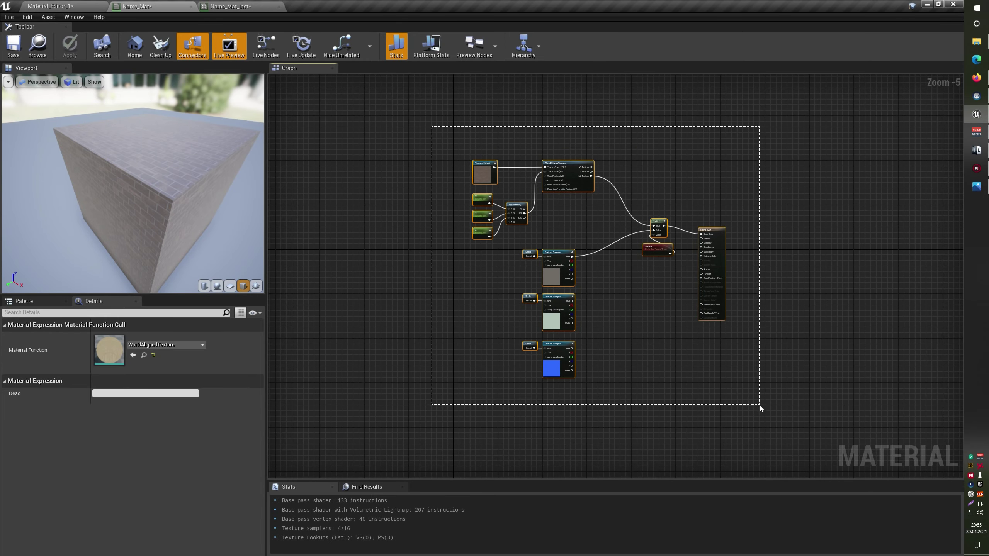
right_drag(655, 180, 599, 184)
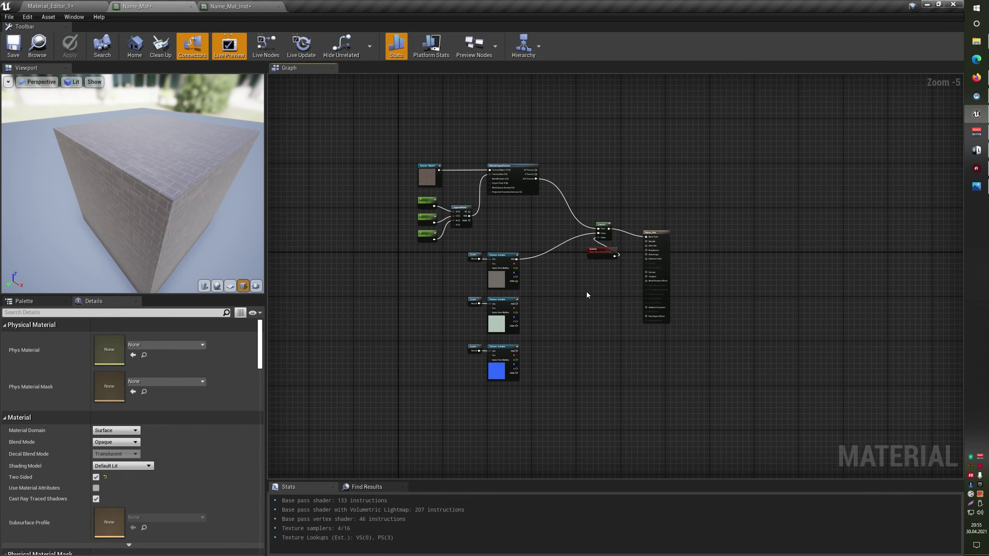
scroll(587, 284, up, 3)
click(608, 221)
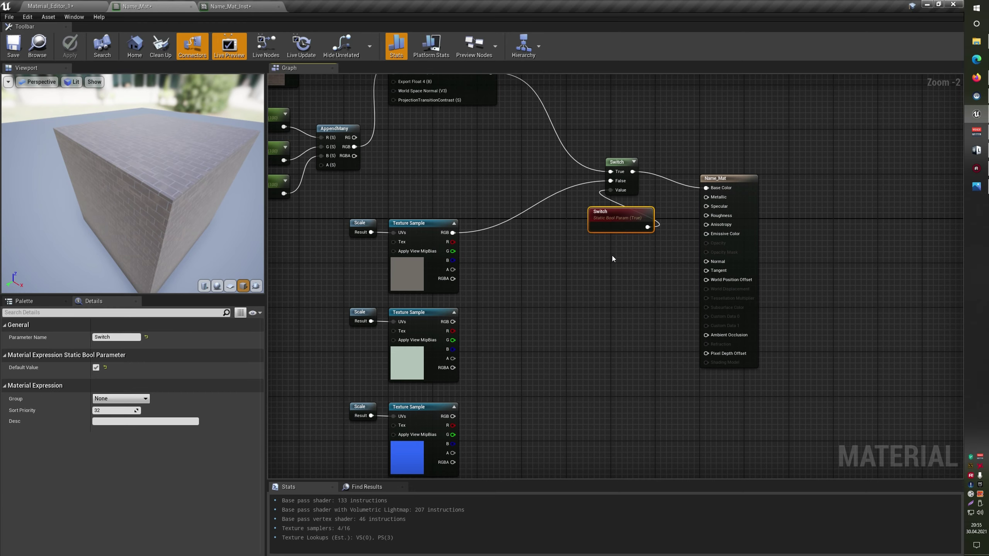
key(ctrl+c)
key(ctrl+v)
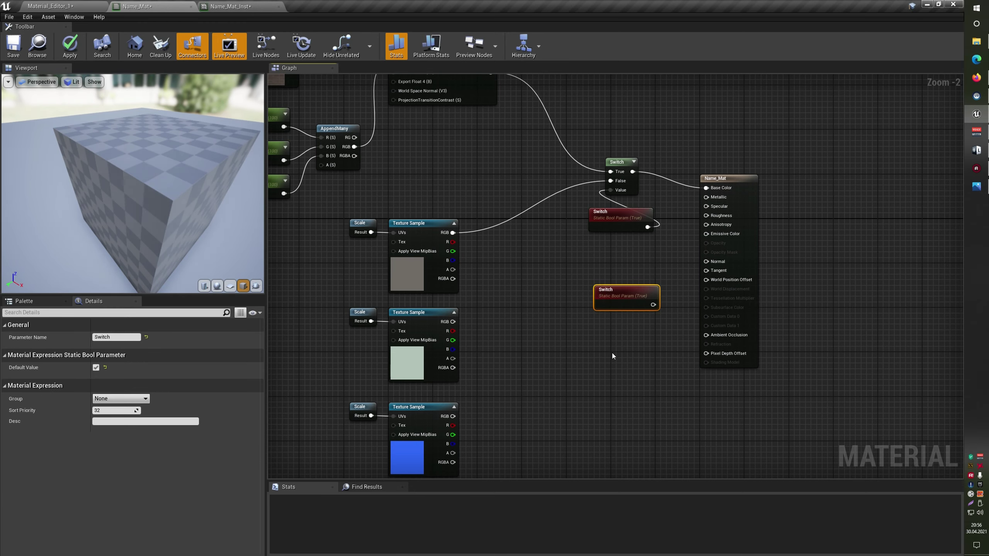
drag(621, 306, 610, 289)
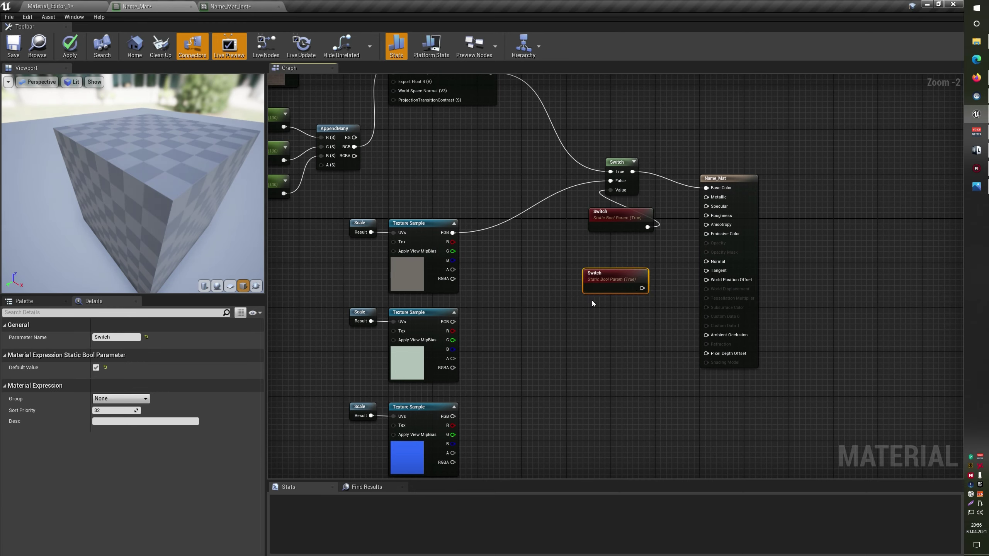
click(582, 332)
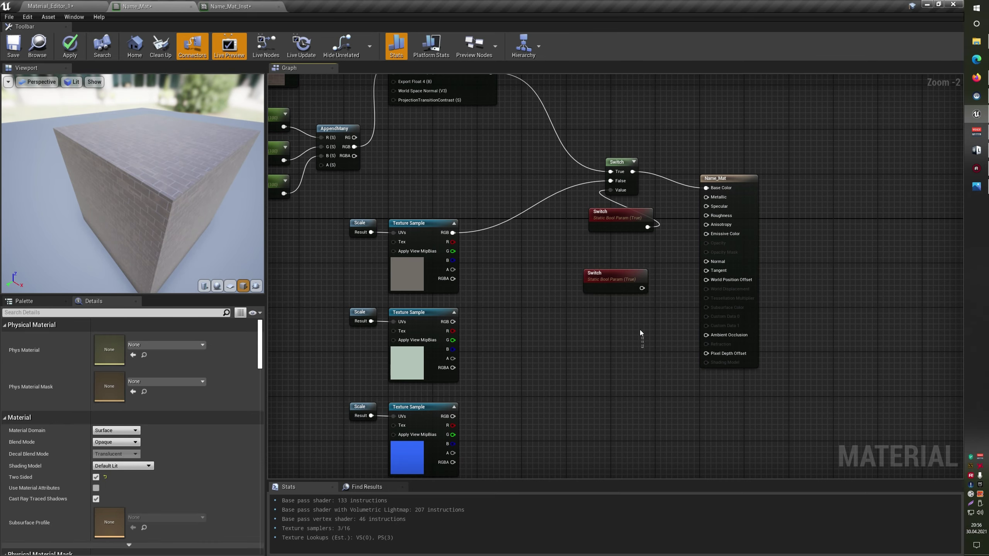
click(607, 275)
key(Delete)
scroll(623, 234, down, 1)
drag(649, 160, 684, 364)
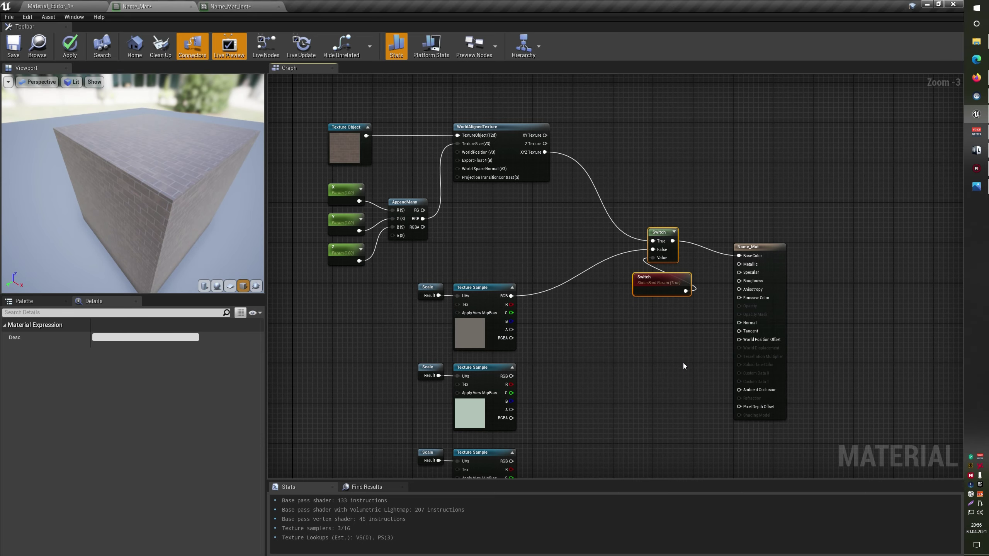
right_drag(683, 363, 676, 461)
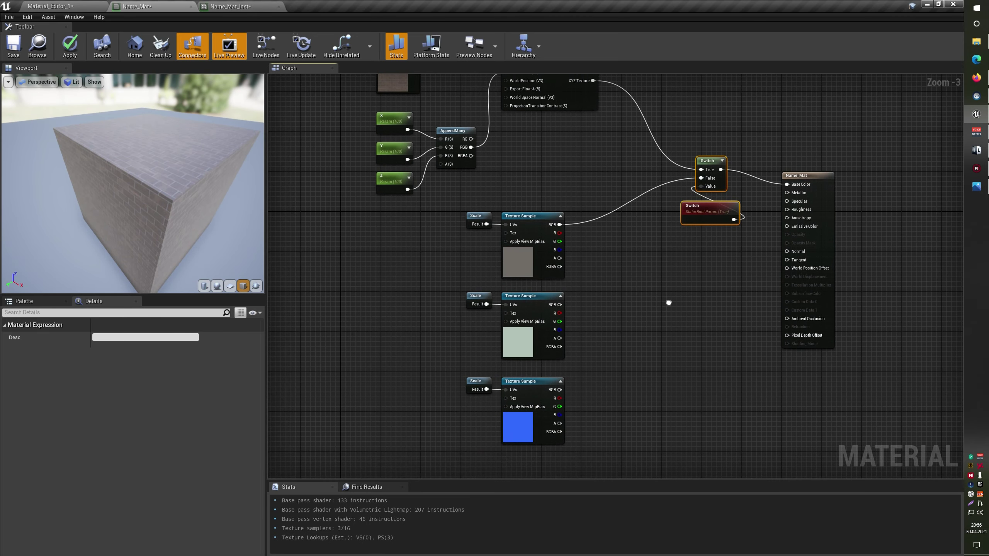
drag(332, 173, 571, 340)
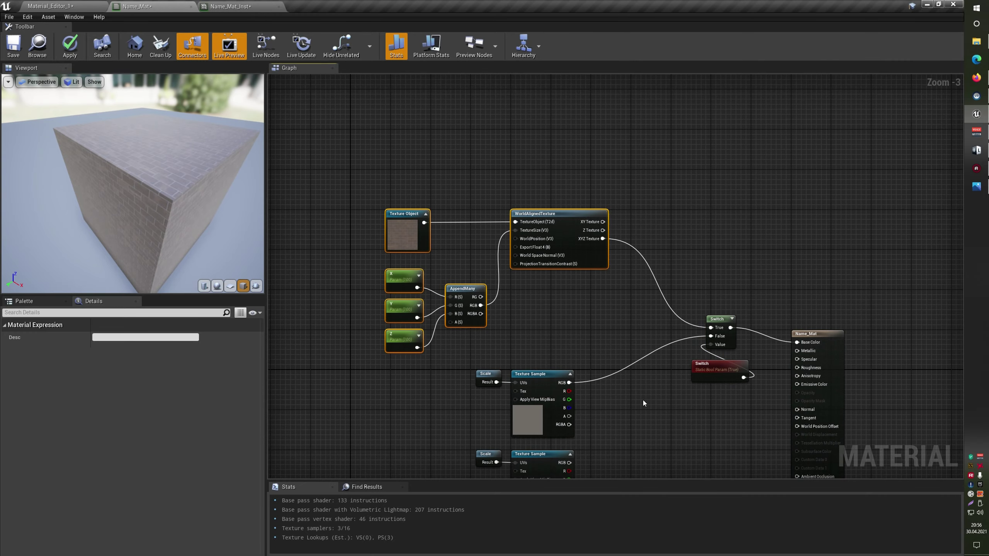
mouse_move(543, 250)
right_down()
mouse_move(636, 367)
mouse_move(585, 263)
right_up()
drag(600, 281, 415, 372)
right_drag(612, 186, 678, 415)
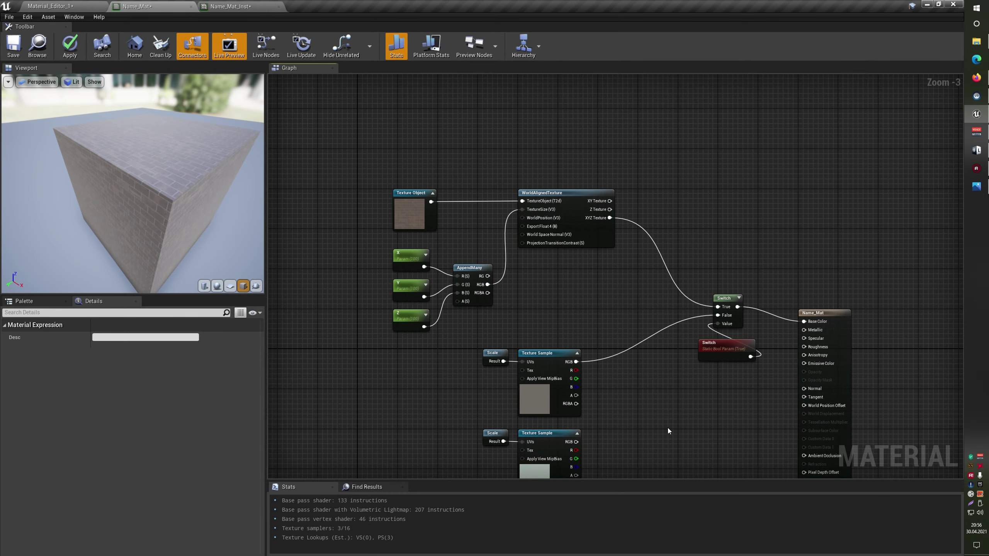
right_drag(660, 446, 638, 290)
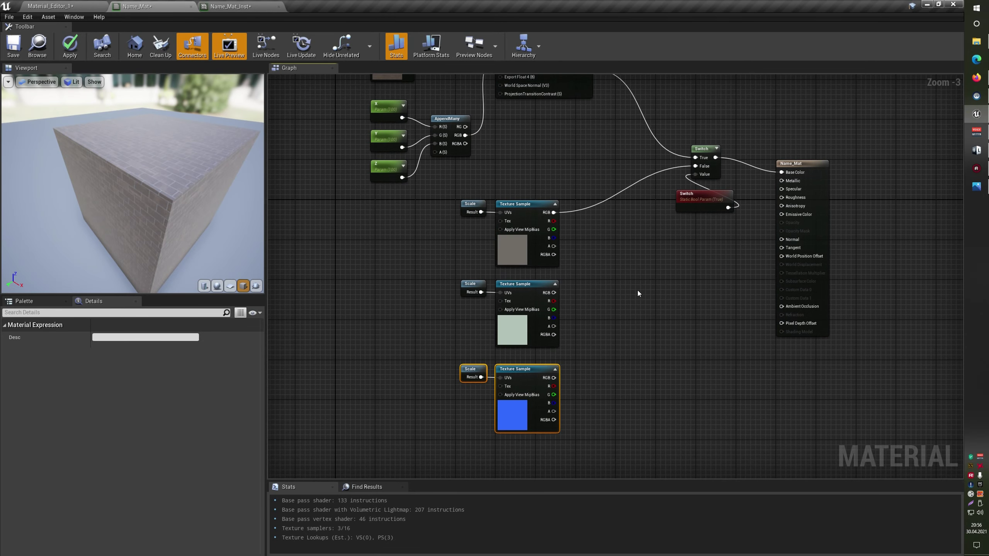
click(637, 291)
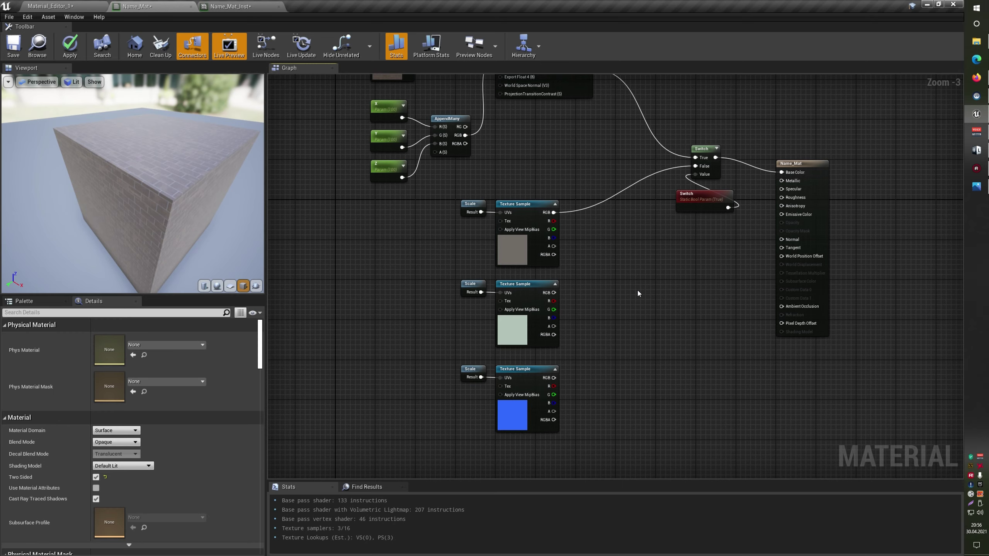
mouse_move(441, 206)
mouse_down()
mouse_move(615, 376)
mouse_move(734, 202)
mouse_up()
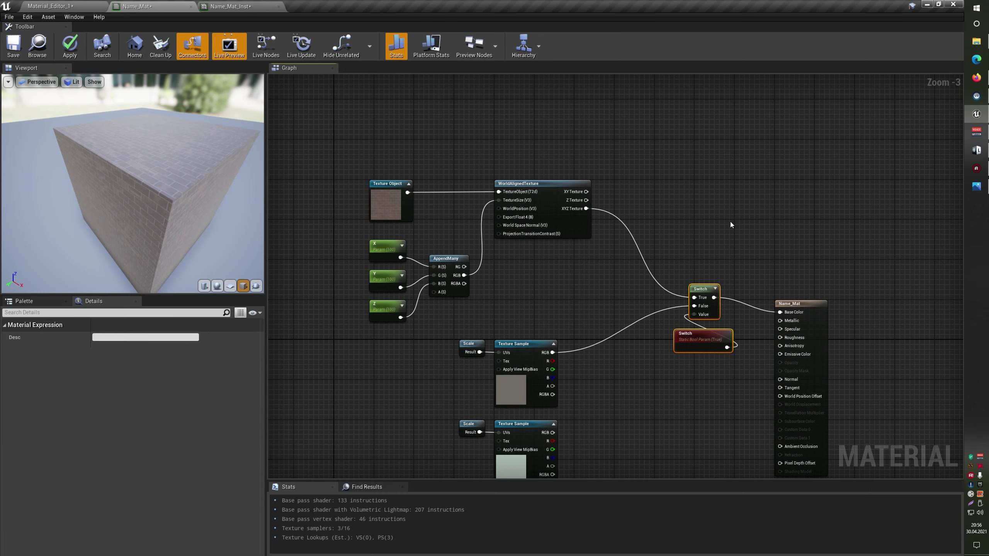
click(686, 393)
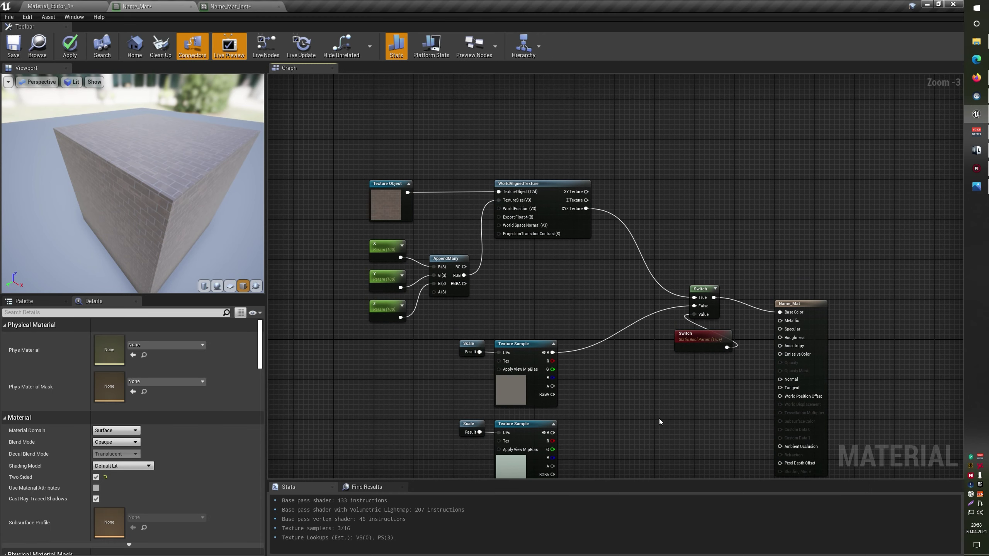